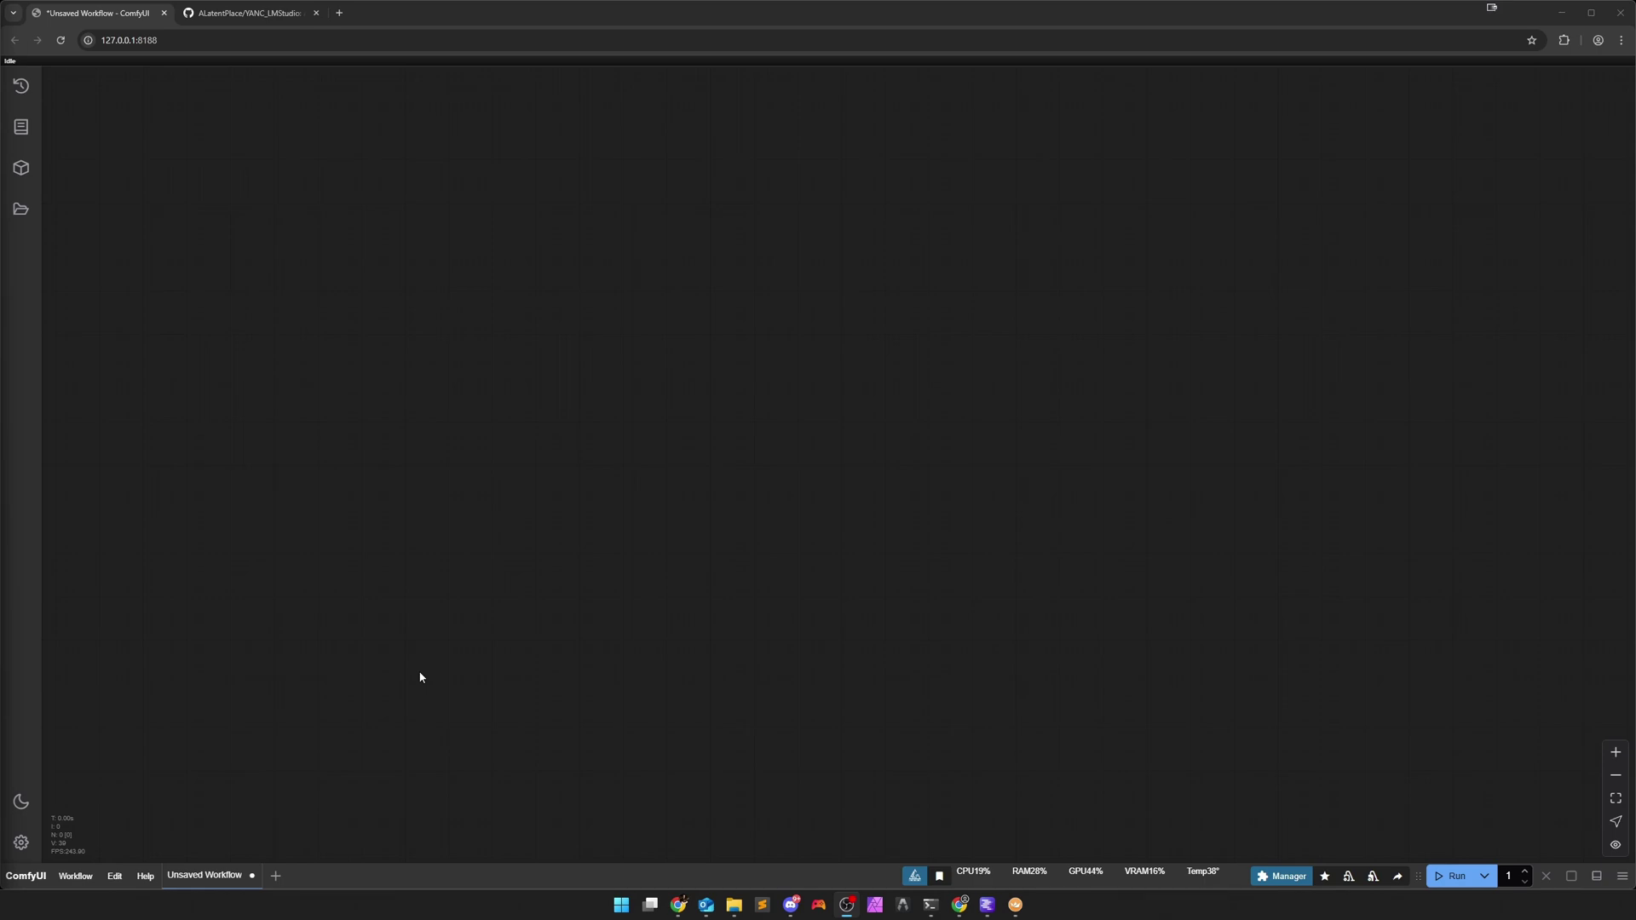
Open the Custom Nodes Manager, filter the list to installed nodes, and search for "lmstu".
{"action": "left_click", "coordinate": [1283, 877]}
{"action": "left_click", "coordinate": [783, 387]}
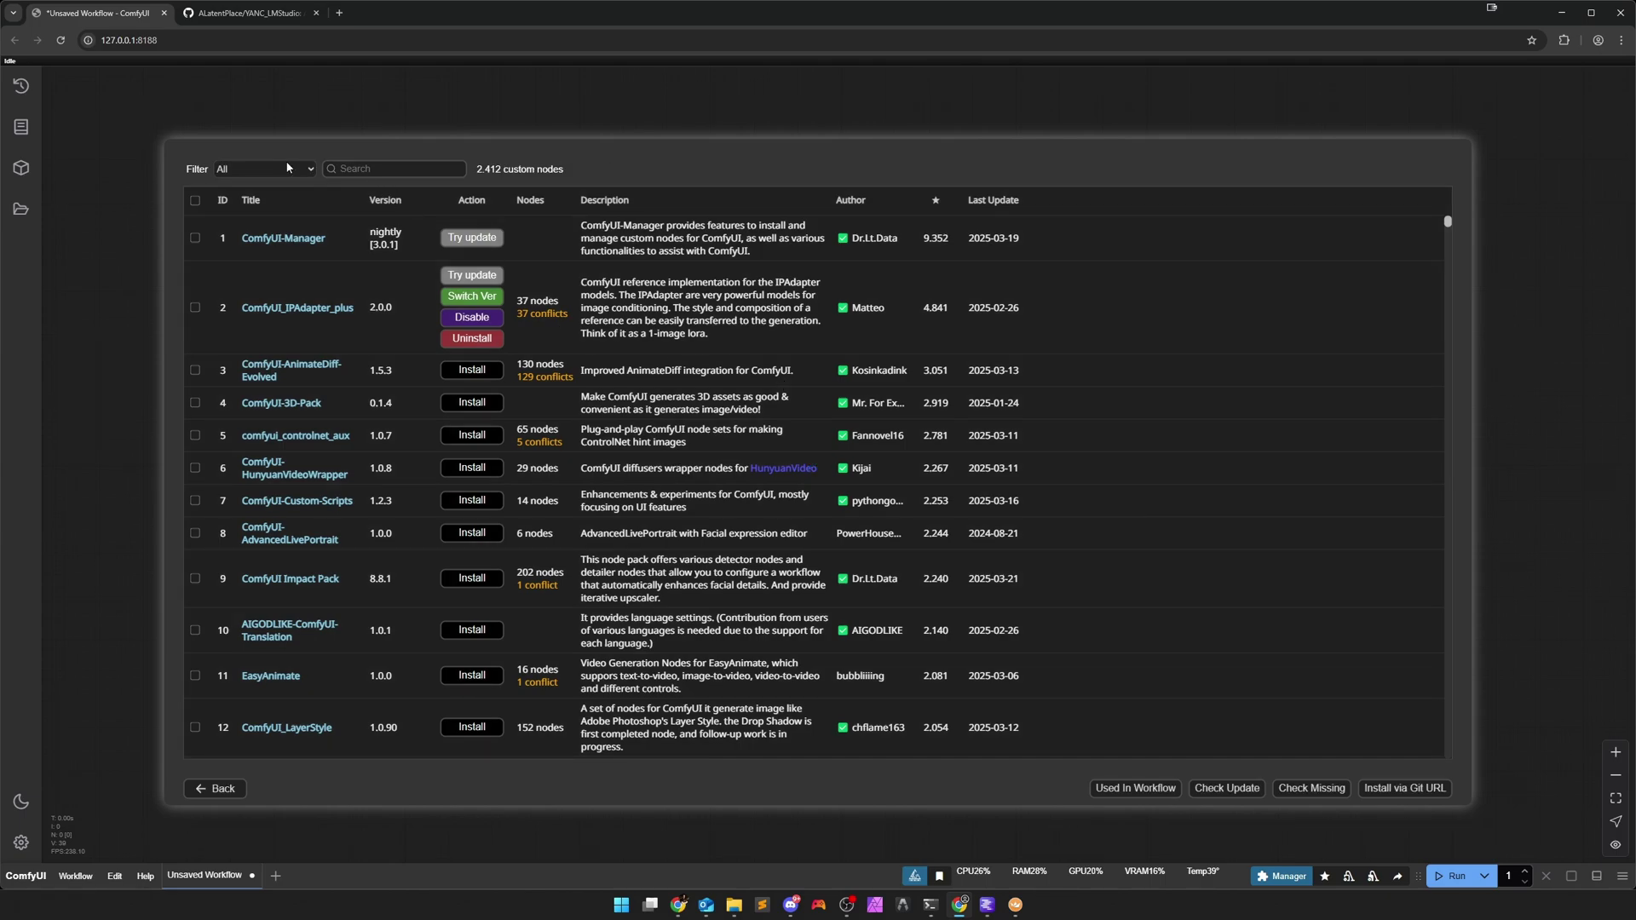
{"action": "left_click", "coordinate": [279, 171]}
{"action": "left_click", "coordinate": [236, 202]}
{"action": "left_click", "coordinate": [370, 170]}
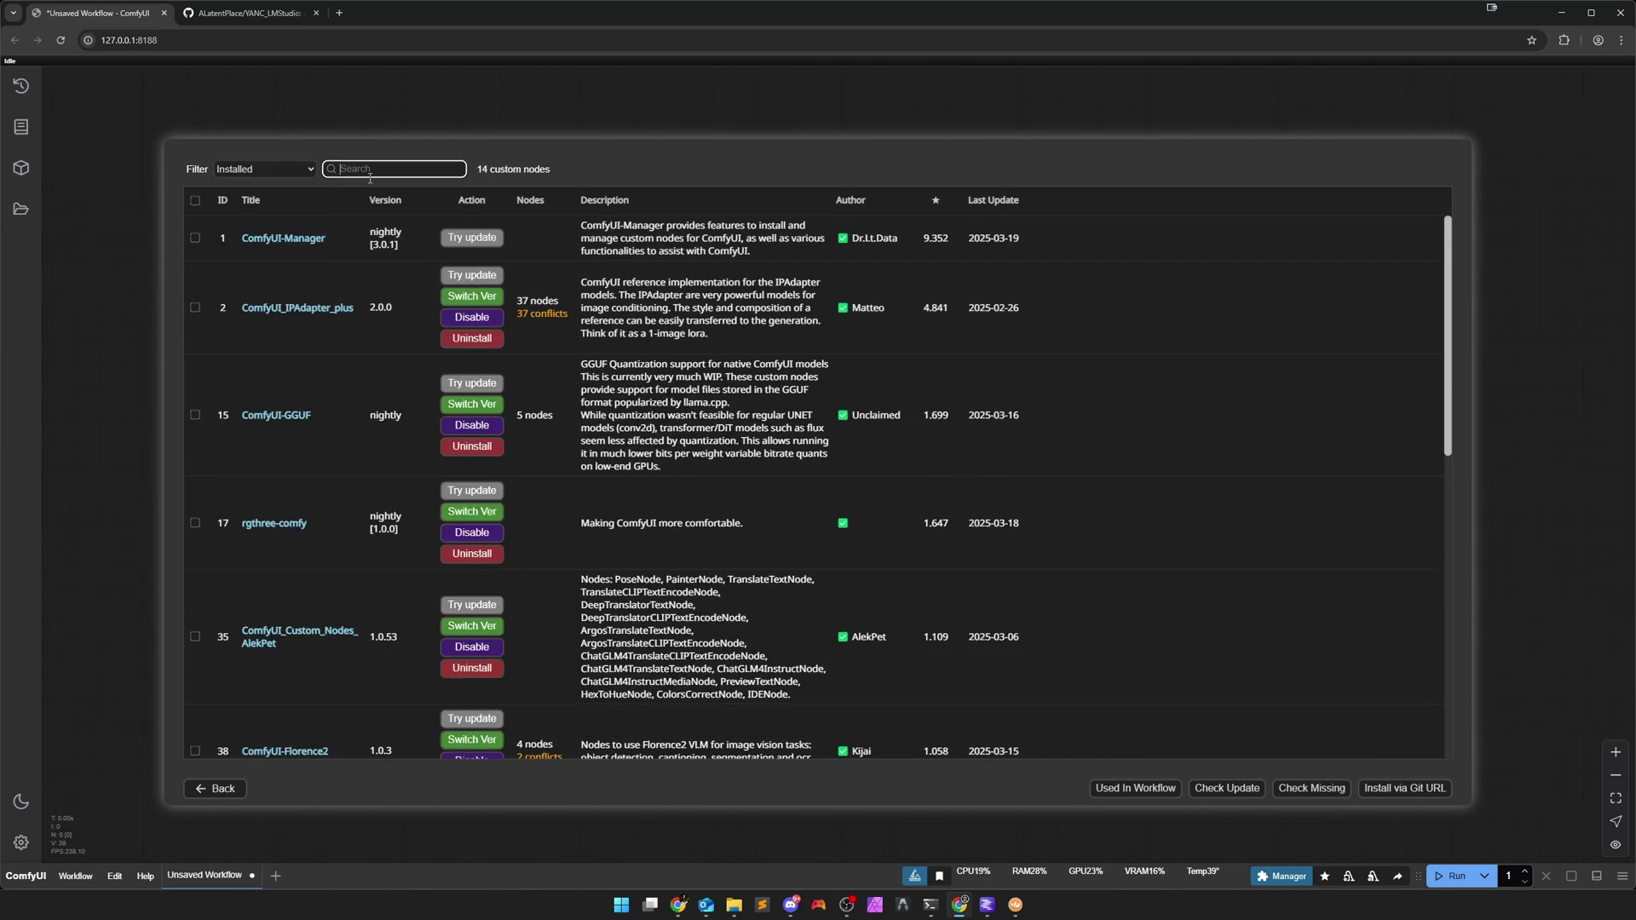
{"action": "type", "text": "lmstu"}
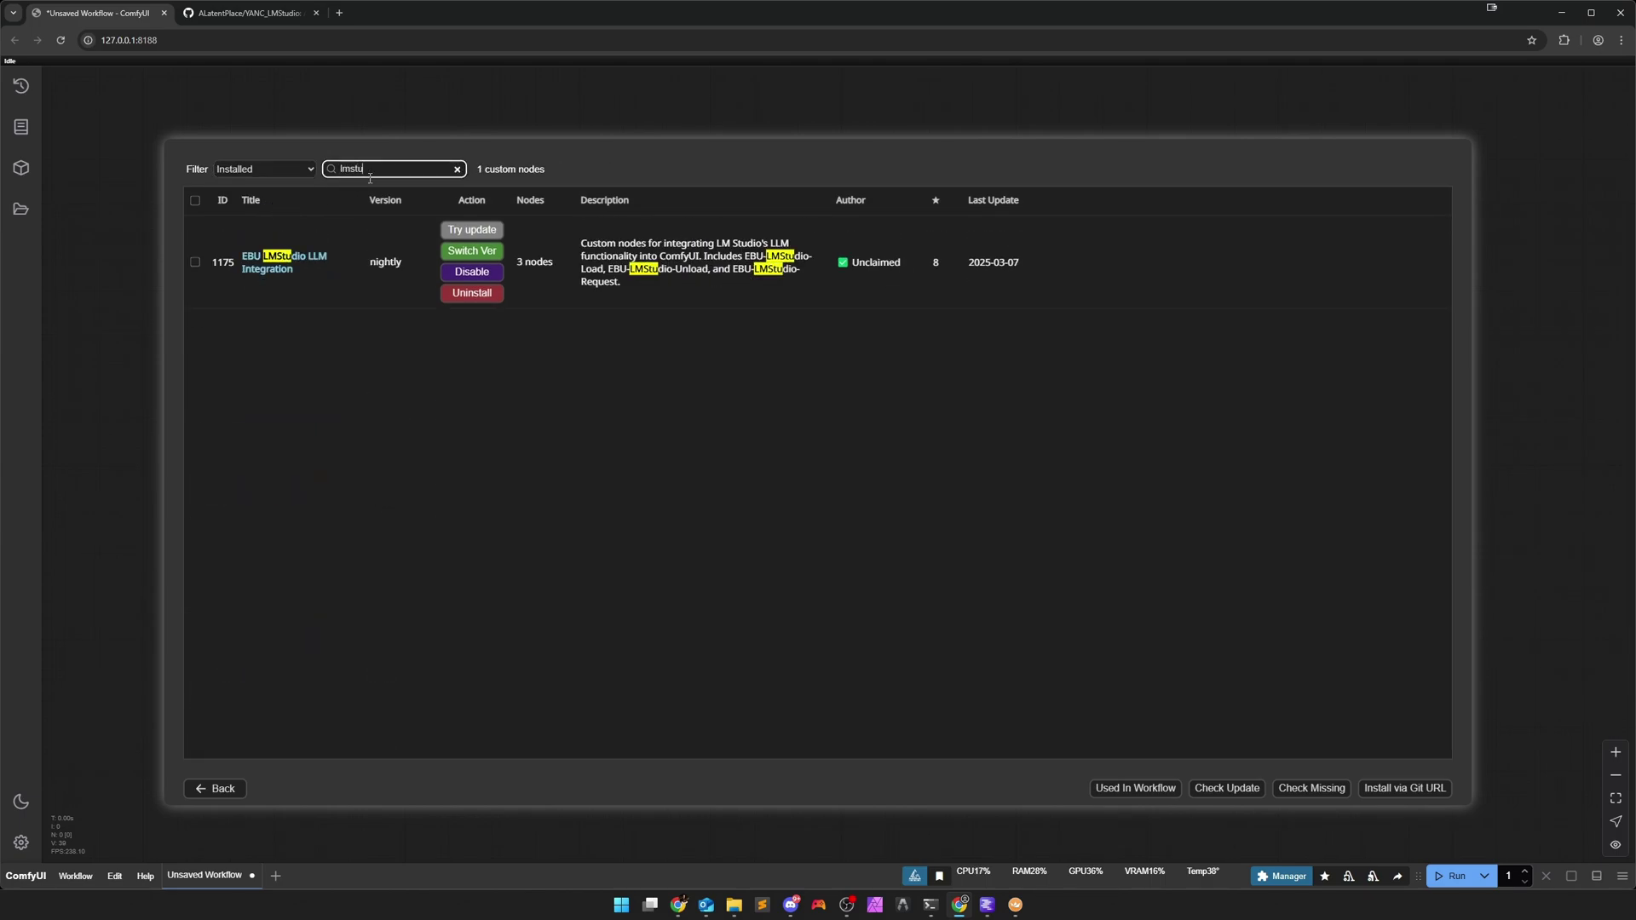
Open the EBU LMStudio LLM Integration repository, review its README's installation and node sections, and close the page.
{"action": "left_click", "coordinate": [285, 265]}
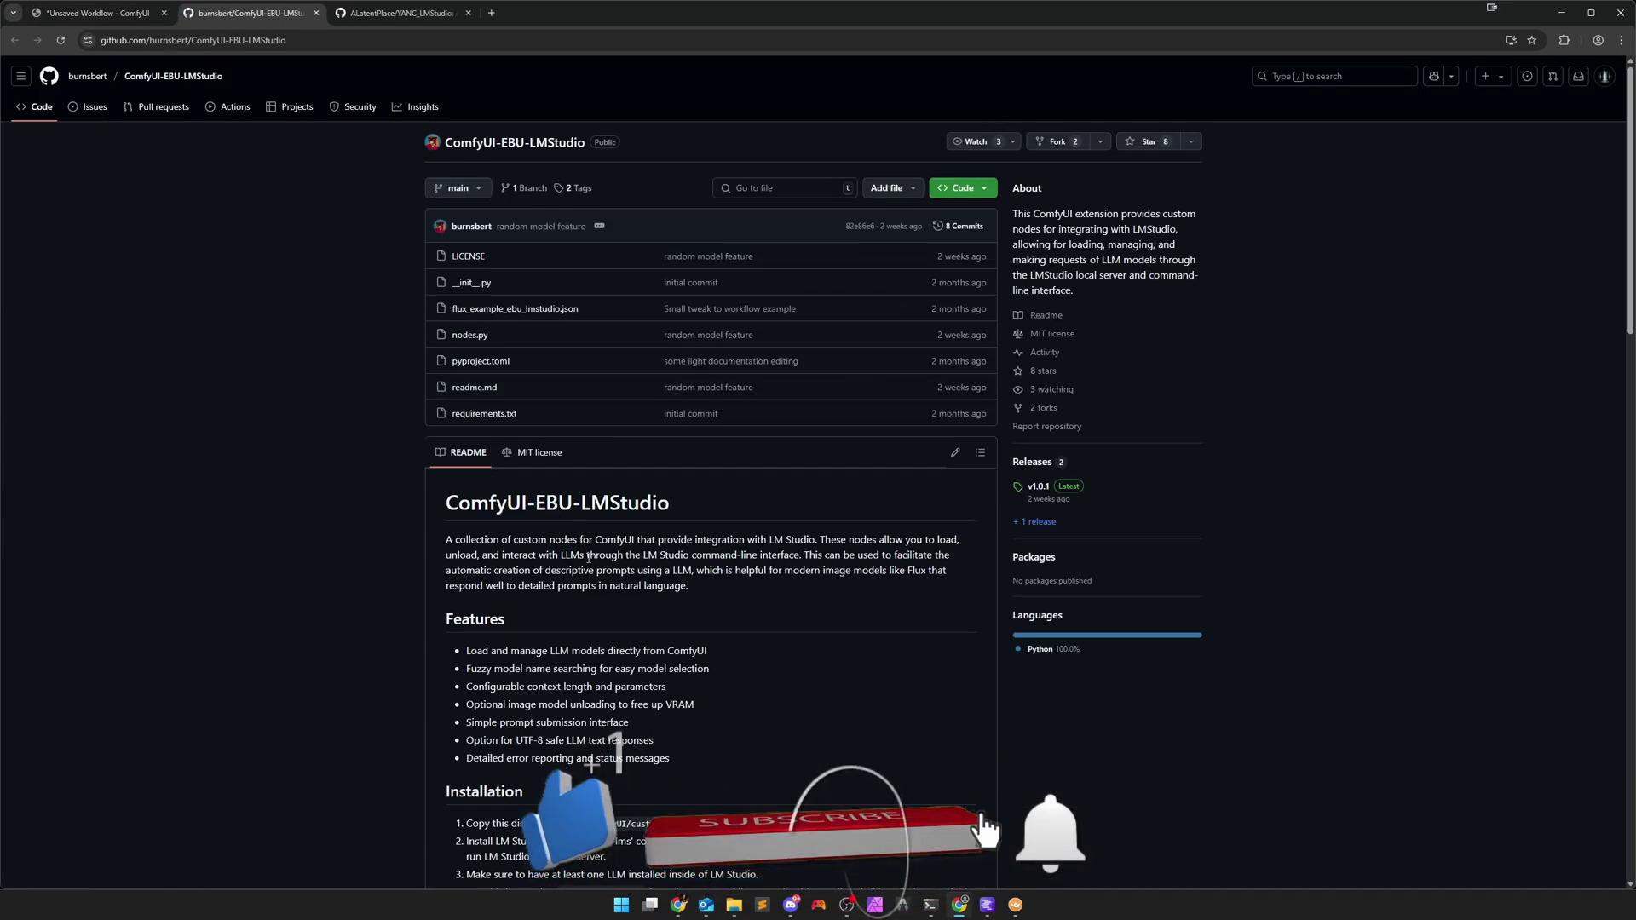
{"action": "scroll", "coordinate": [659, 592], "scroll_direction": "down", "scroll_amount": 3}
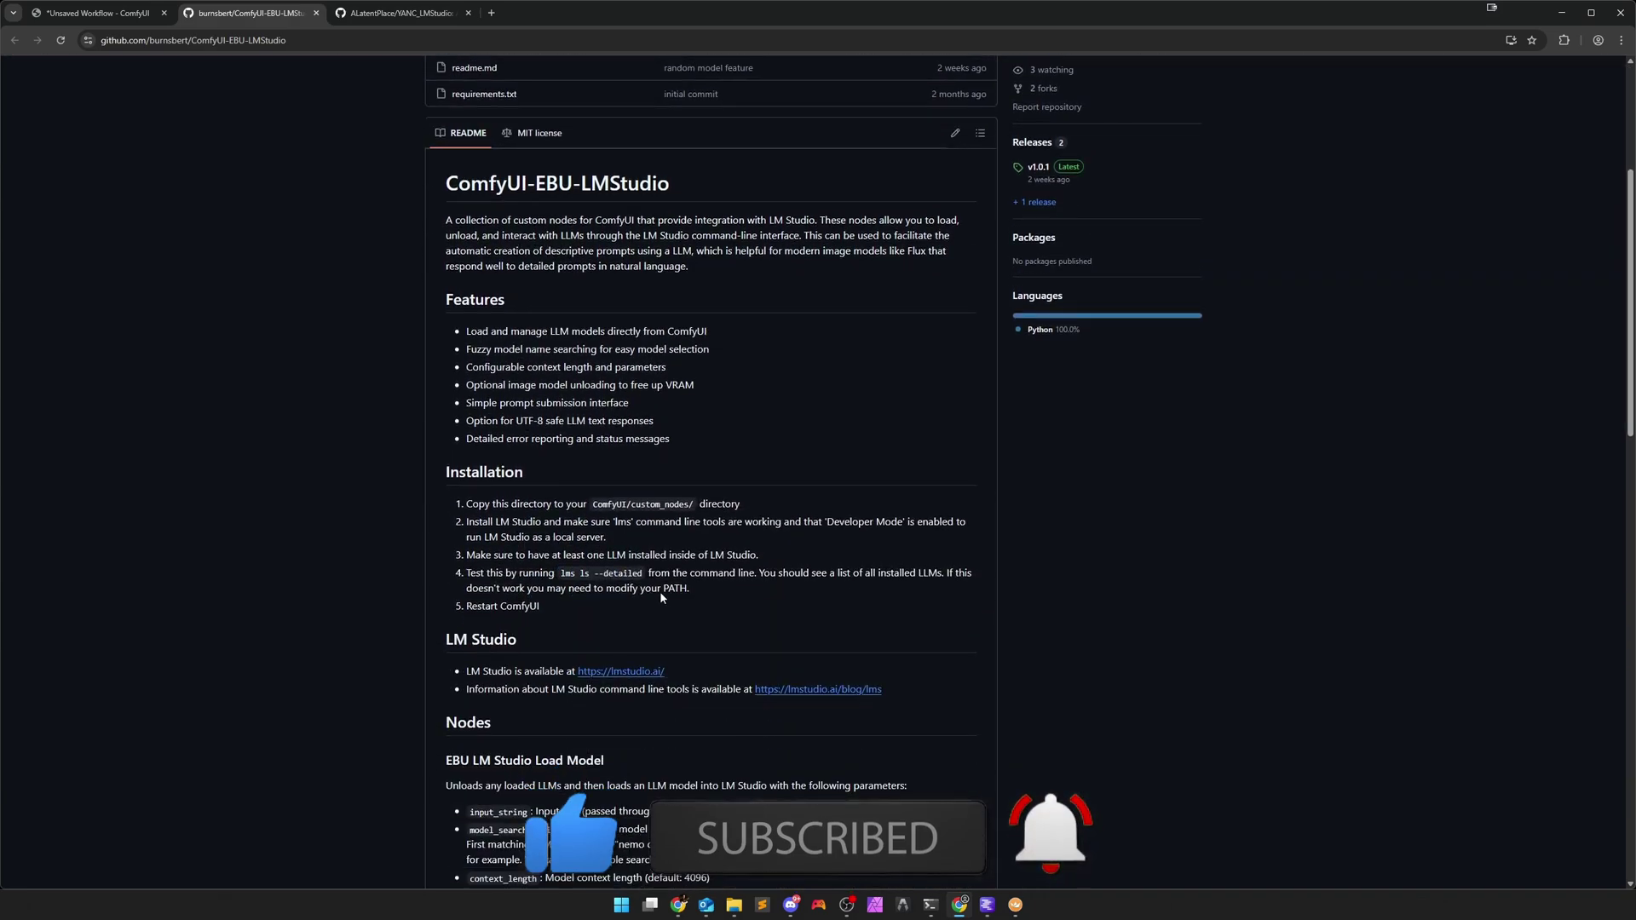
{"action": "scroll", "coordinate": [661, 594], "scroll_direction": "down", "scroll_amount": 3}
{"action": "scroll", "coordinate": [669, 627], "scroll_direction": "down", "scroll_amount": 6}
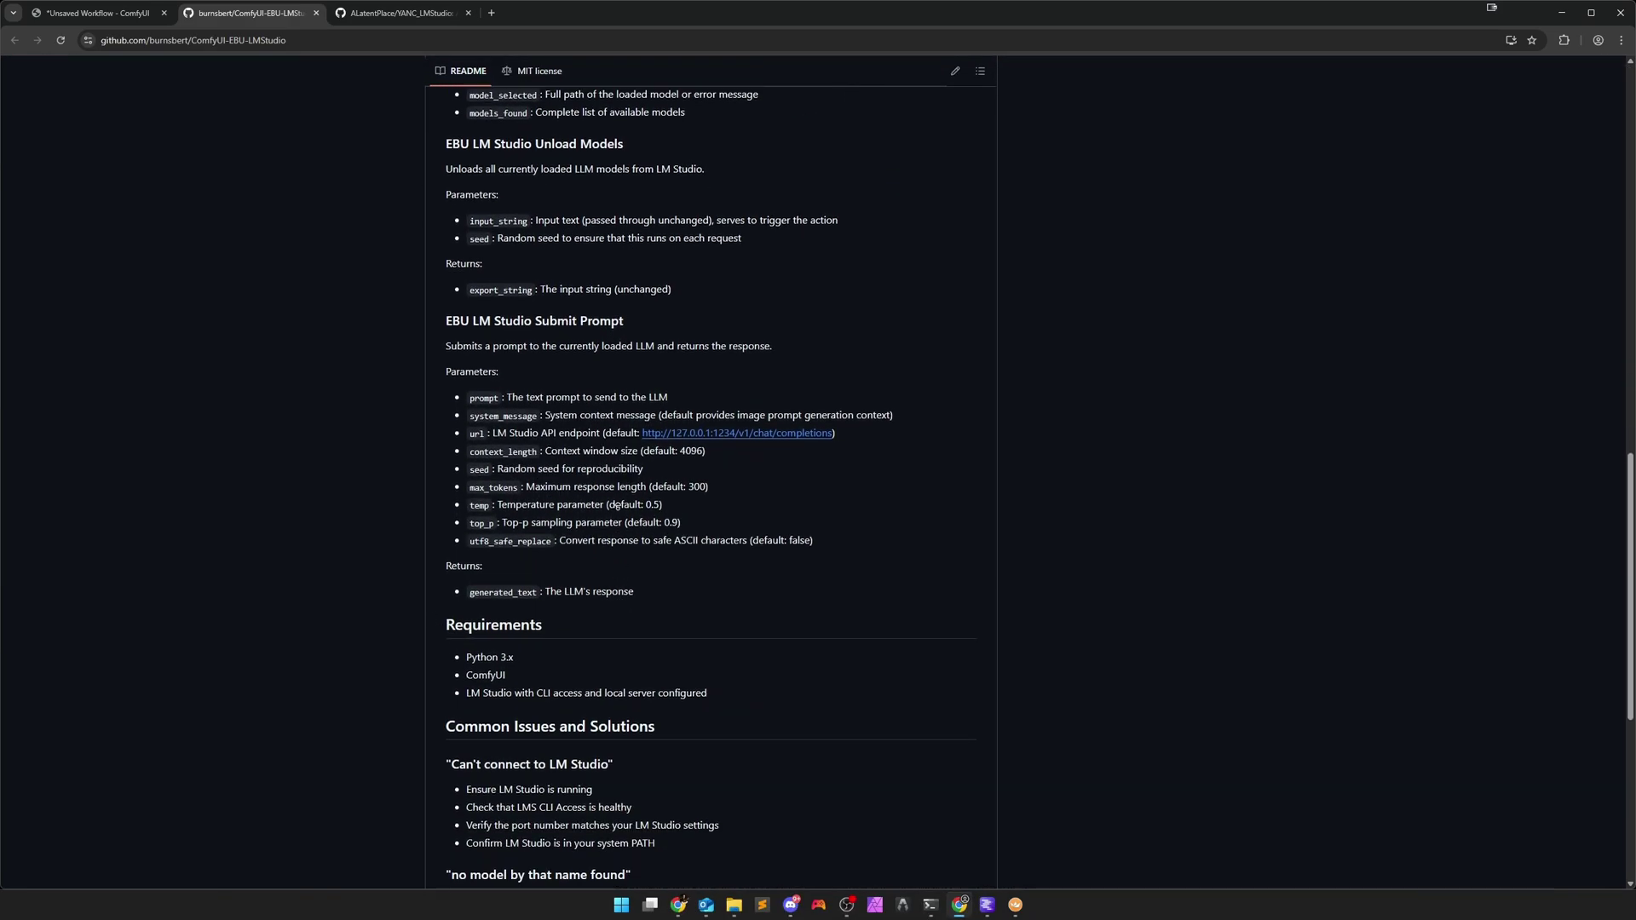
{"action": "scroll", "coordinate": [621, 602], "scroll_direction": "up", "scroll_amount": 15}
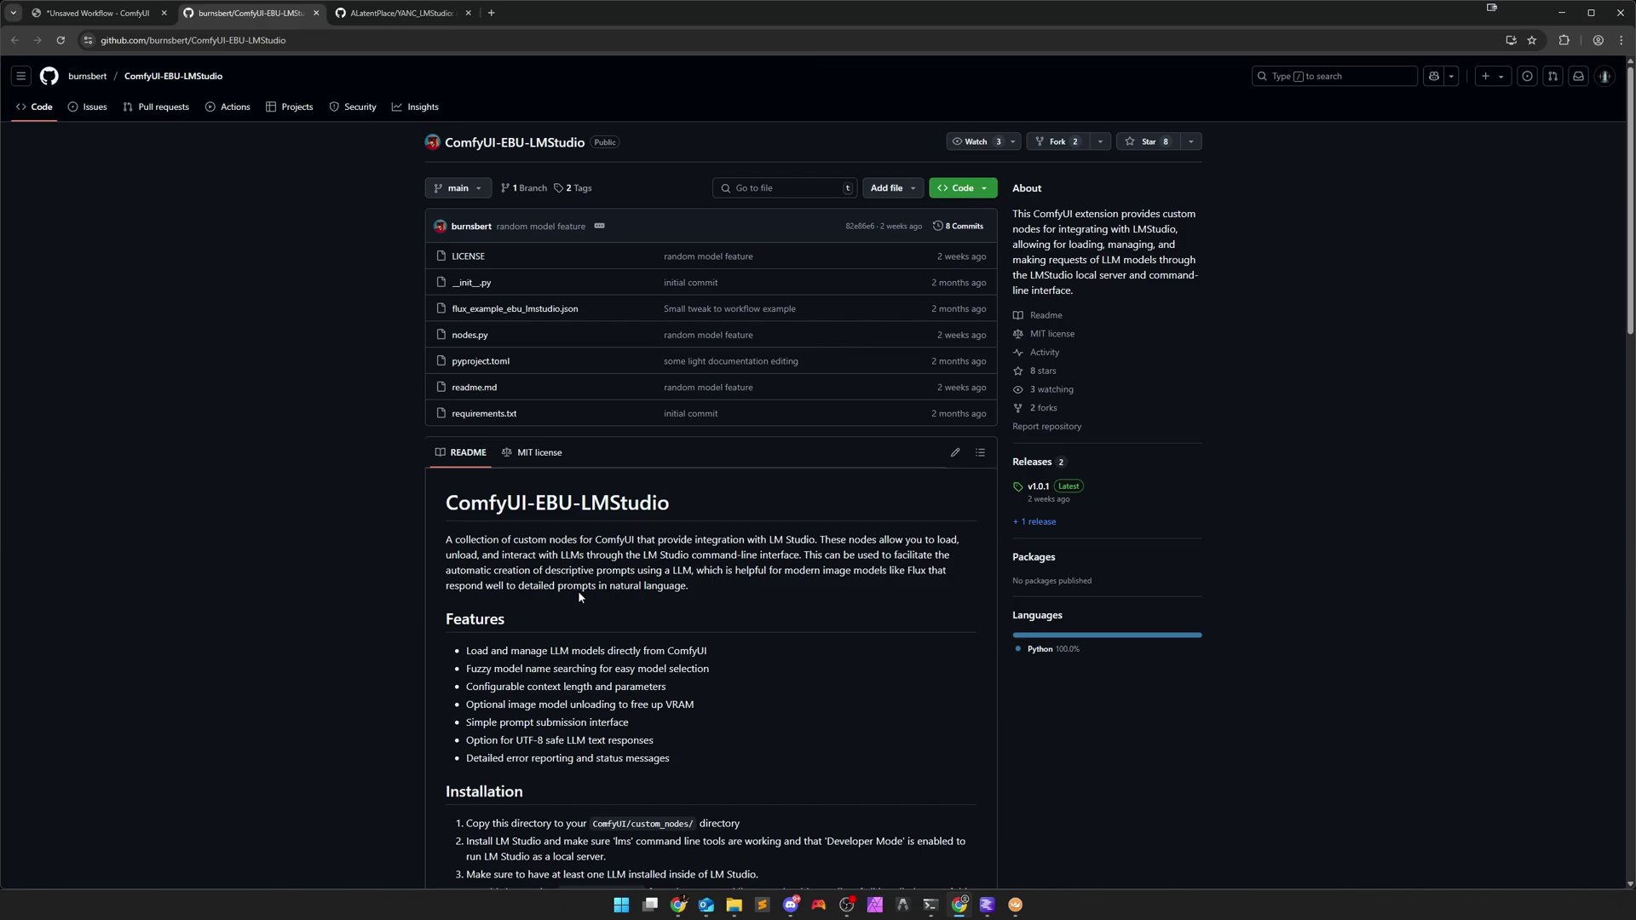
{"action": "left_click", "coordinate": [317, 14]}
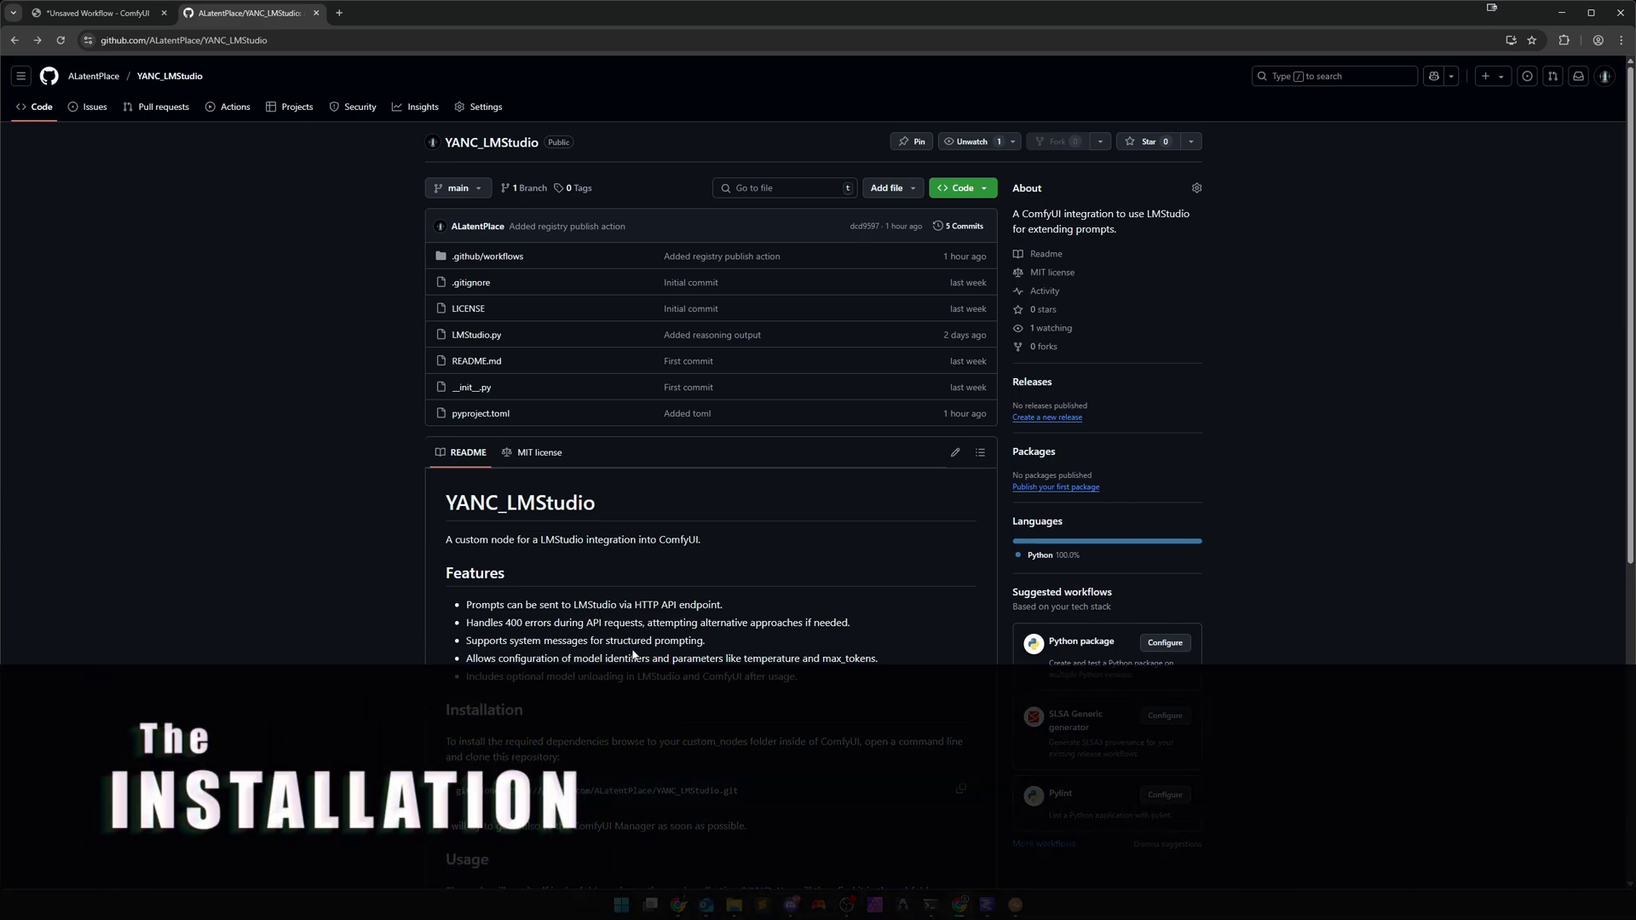
Switch to File Explorer, open the ComfyUI\custom_nodes folder, and launch a terminal in it.
{"action": "scroll", "coordinate": [474, 609], "scroll_direction": "down", "scroll_amount": 2}
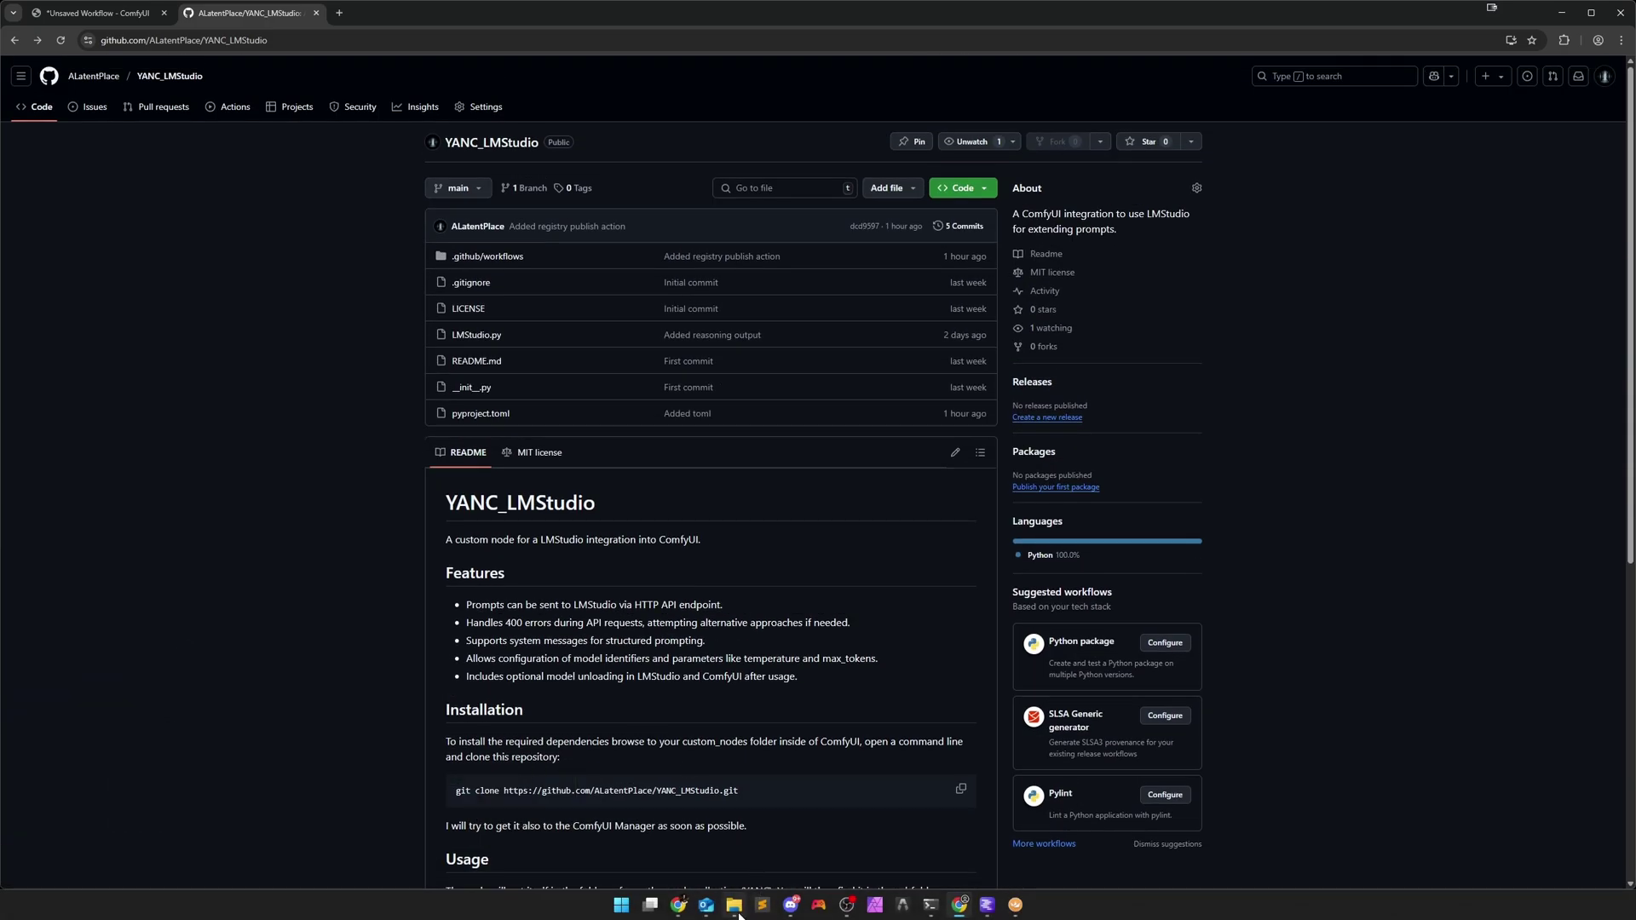
{"action": "left_click", "coordinate": [734, 906]}
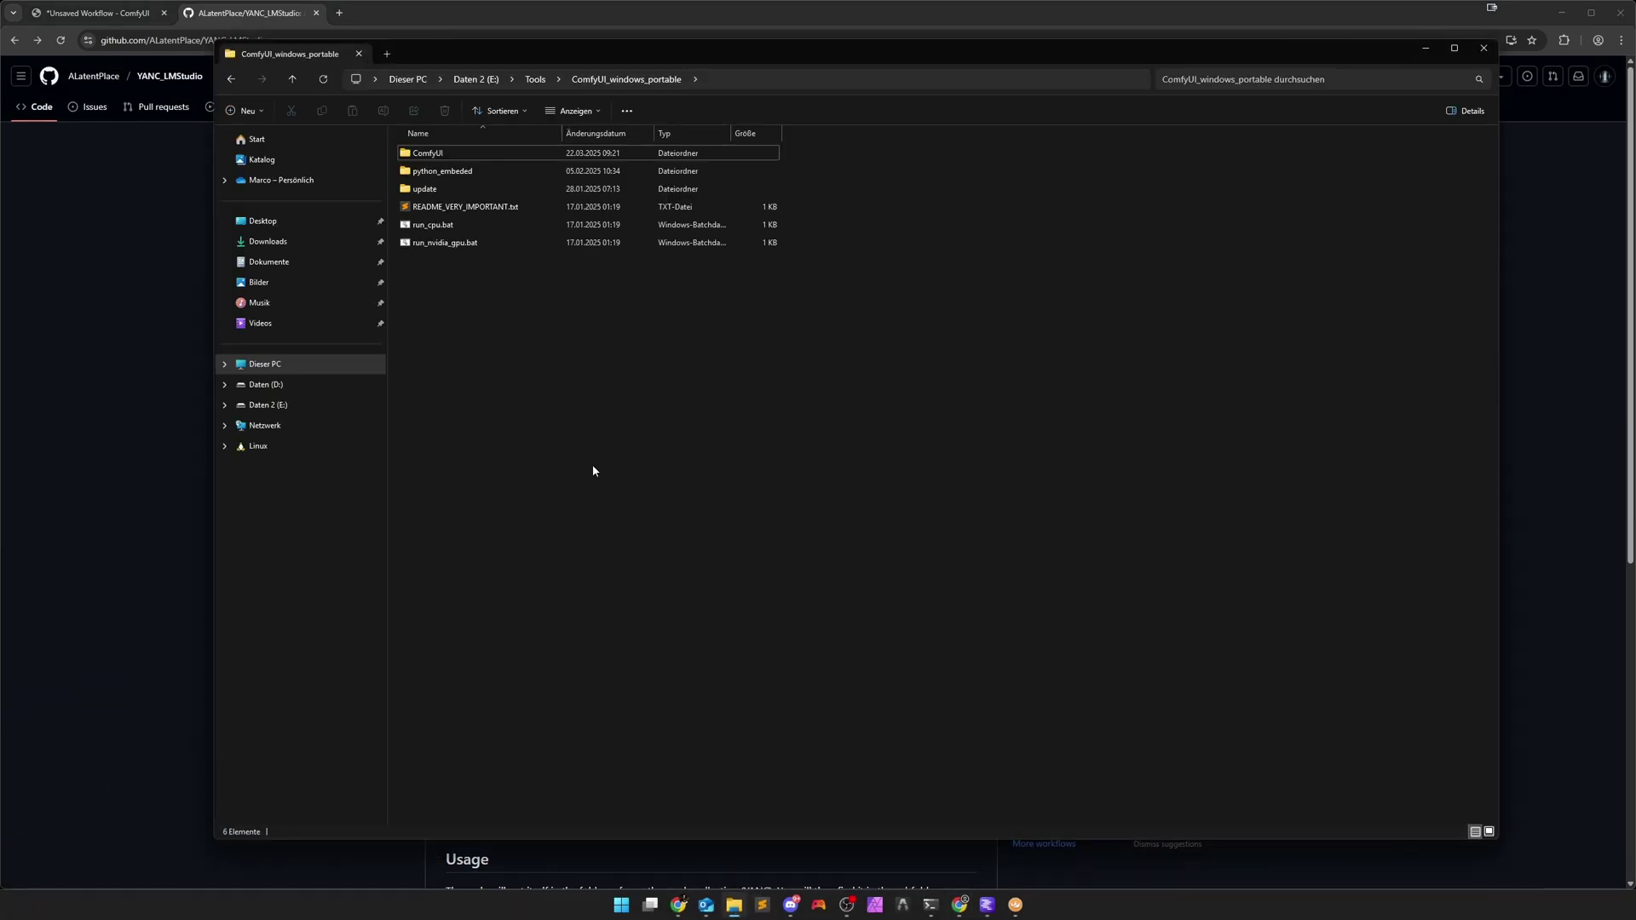
{"action": "double_click", "coordinate": [472, 151]}
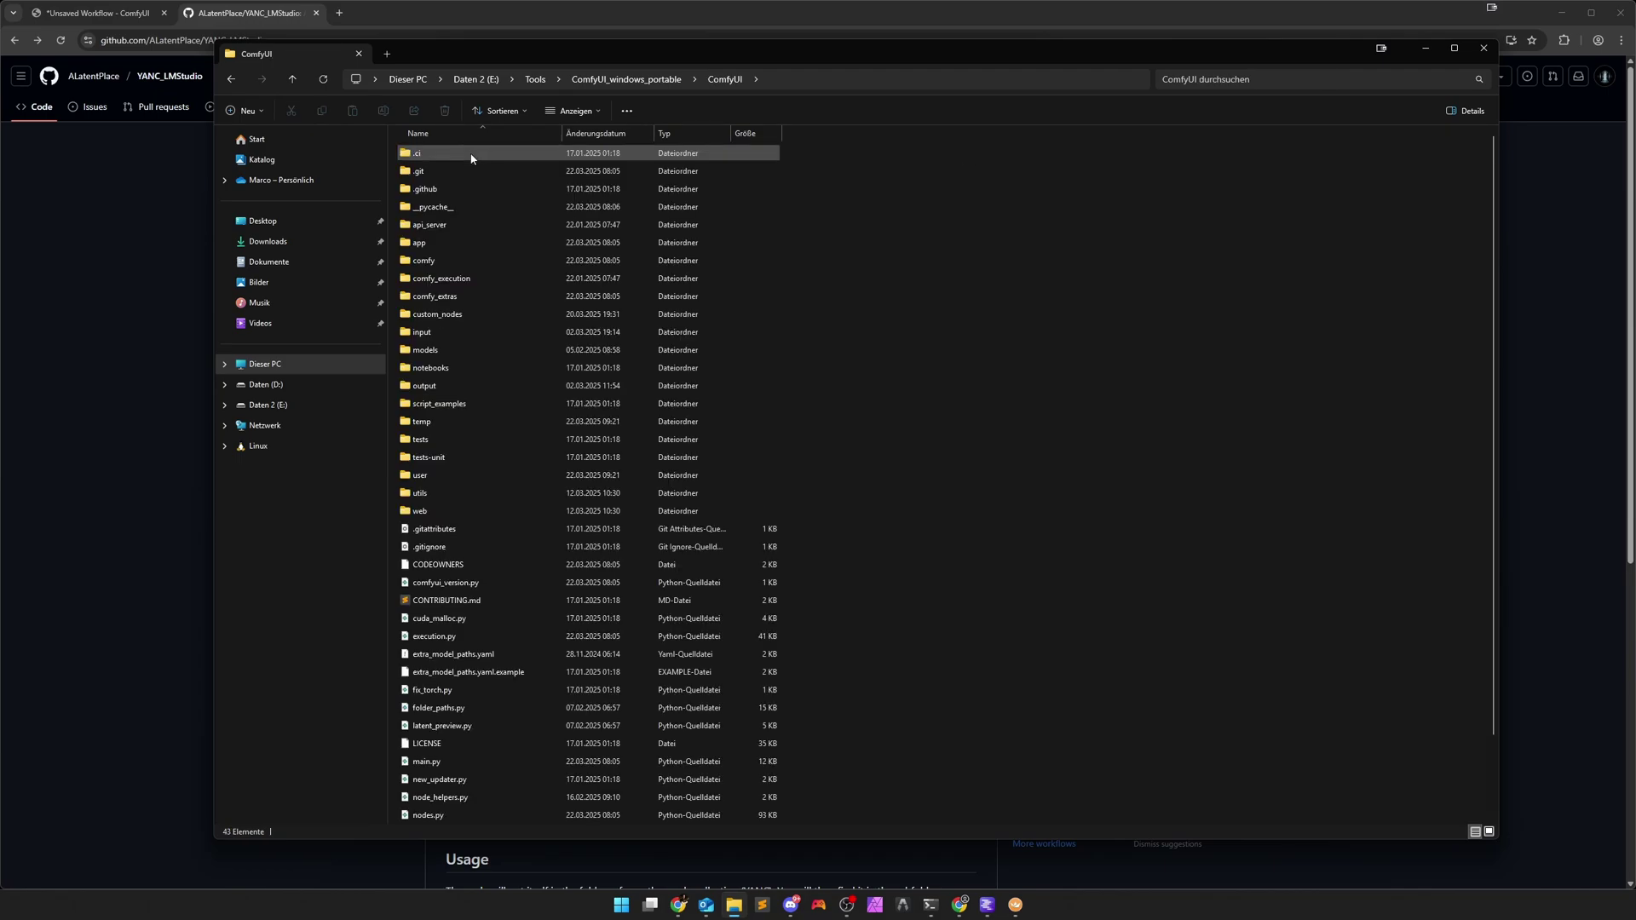
{"action": "double_click", "coordinate": [460, 314]}
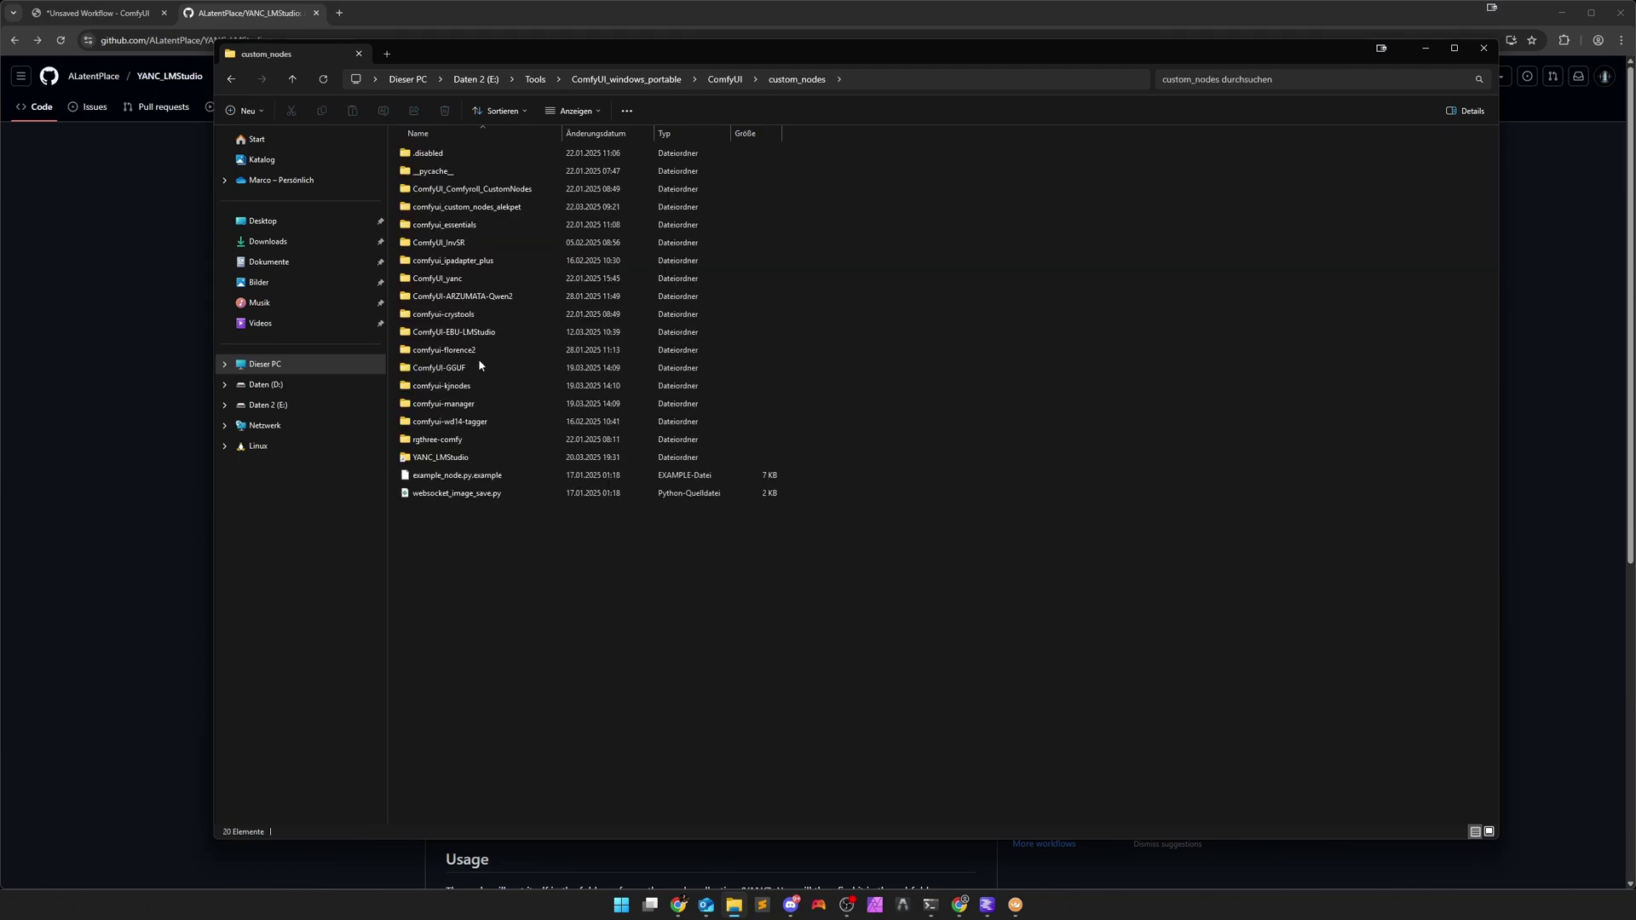
{"action": "right_click", "coordinate": [590, 605]}
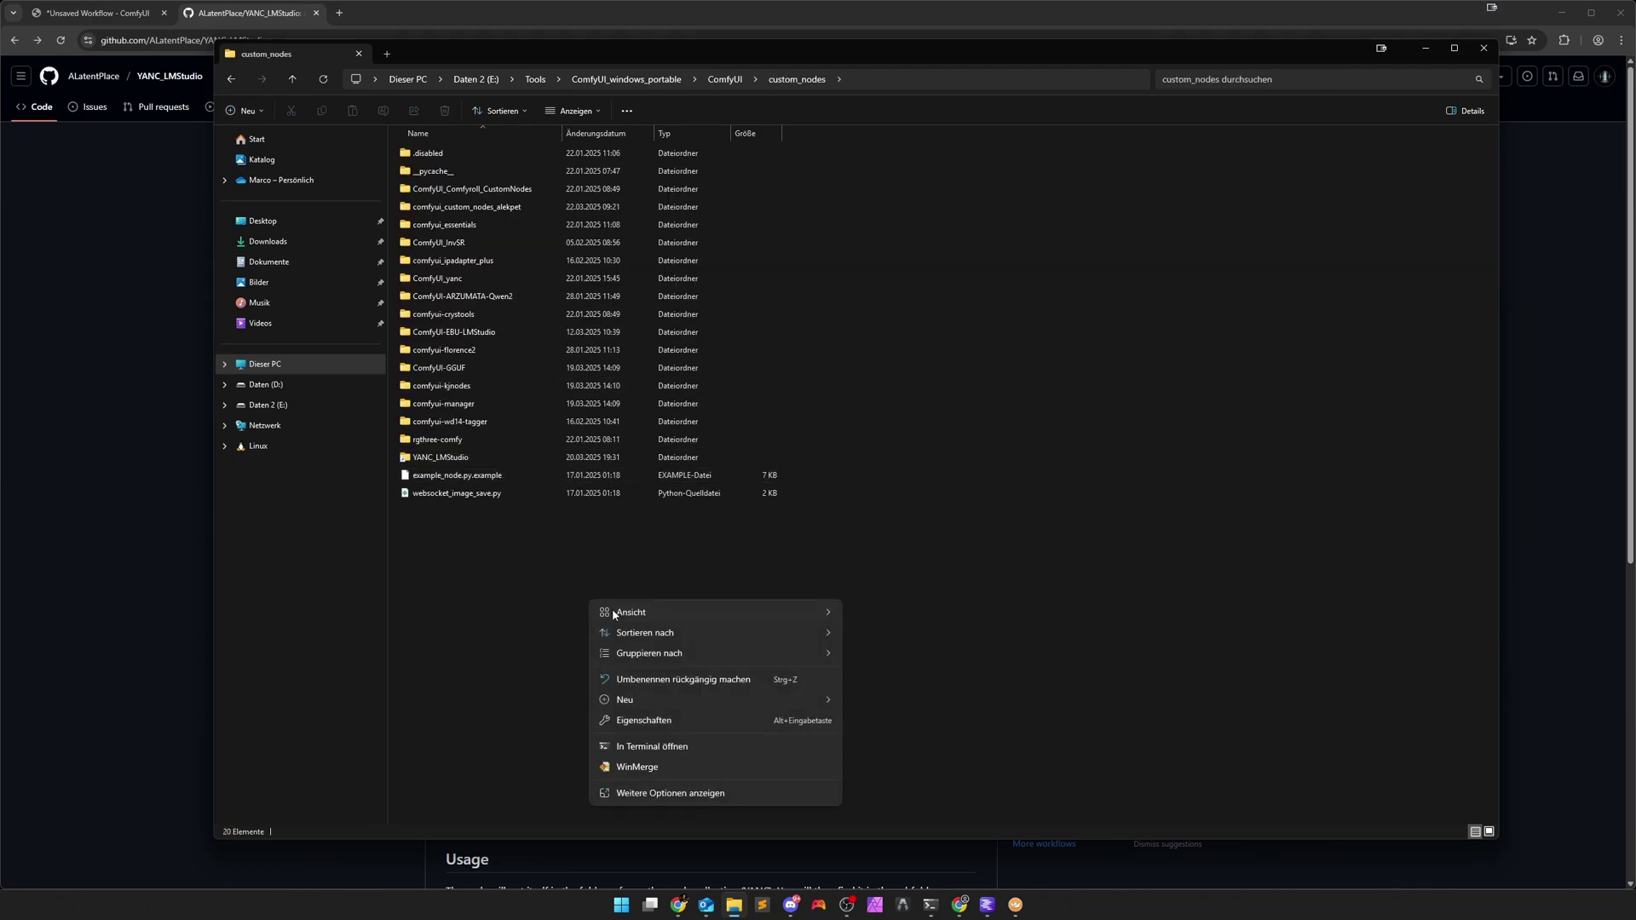
{"action": "left_click", "coordinate": [658, 746]}
{"action": "left_click_drag", "start_coordinate": [17, 164], "coordinate": [973, 385]}
{"action": "left_click", "coordinate": [111, 455]}
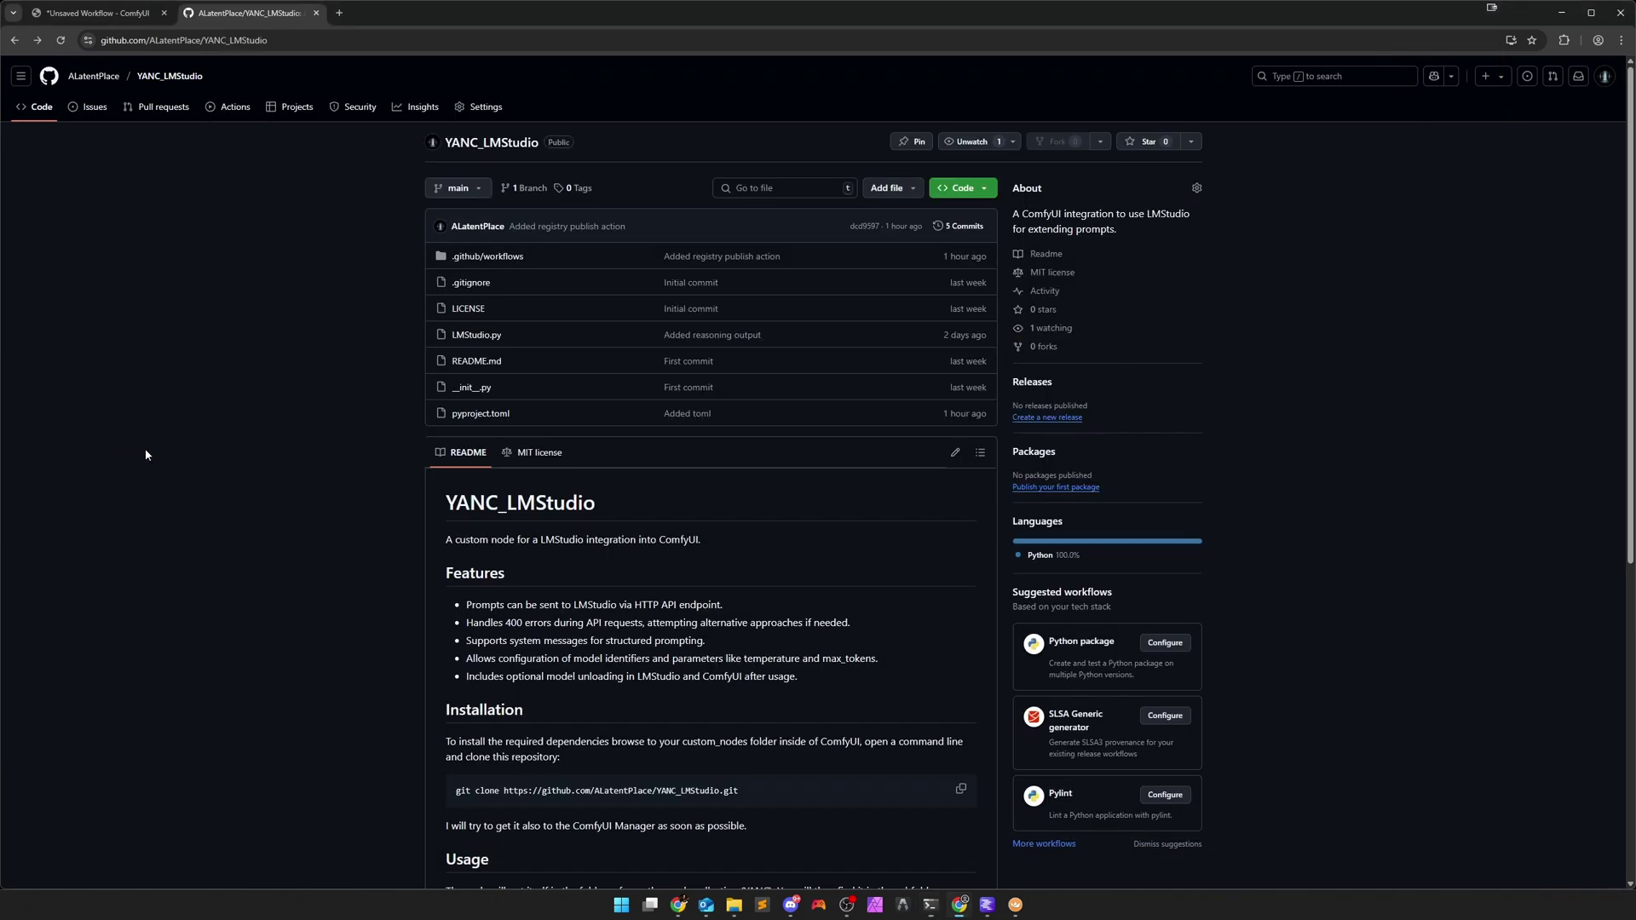
Copy the YANC_LMStudio repository's HTTPS URL and enter it with git clone in the custom_nodes terminal, then close the terminal without running it.
{"action": "left_click", "coordinate": [965, 188]}
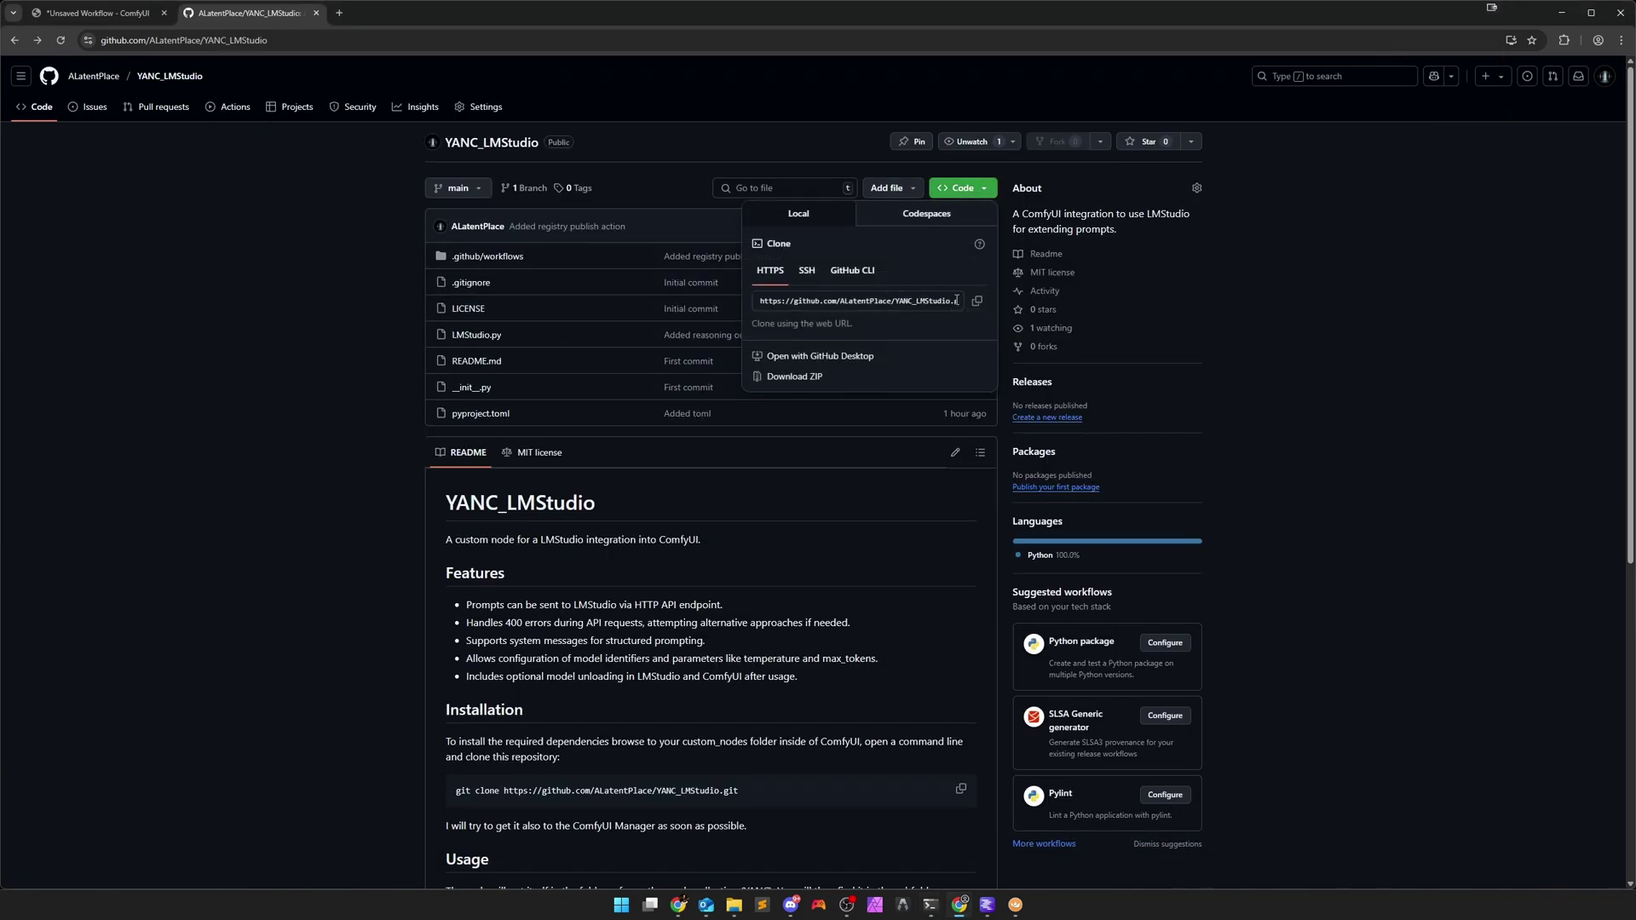
{"action": "left_click", "coordinate": [977, 302]}
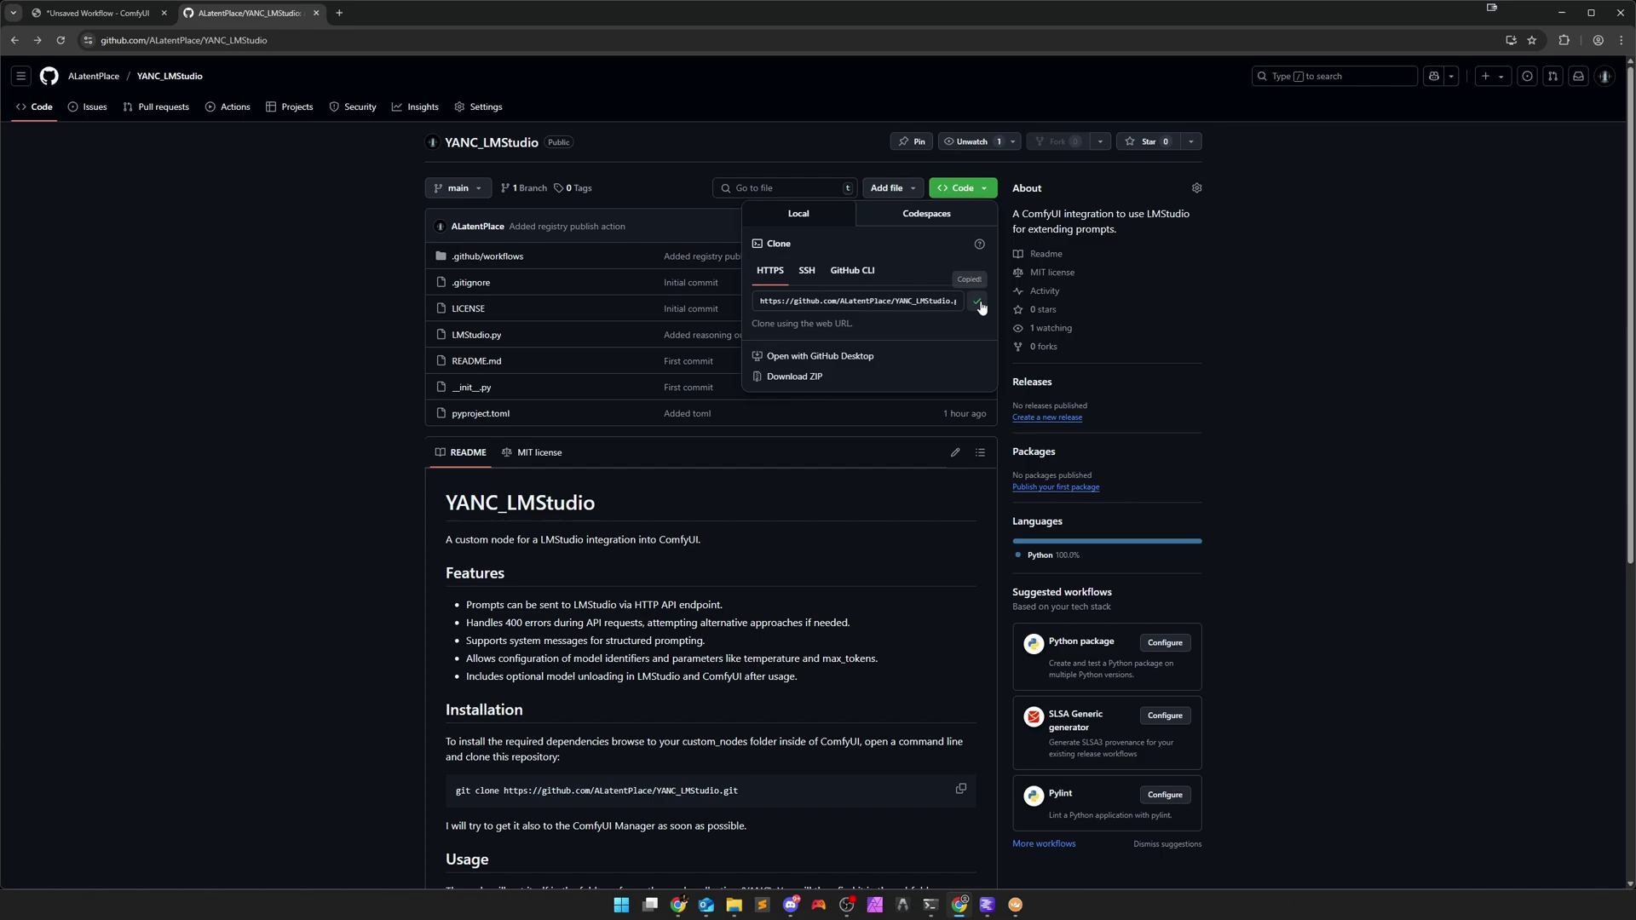
{"action": "left_click", "coordinate": [264, 537]}
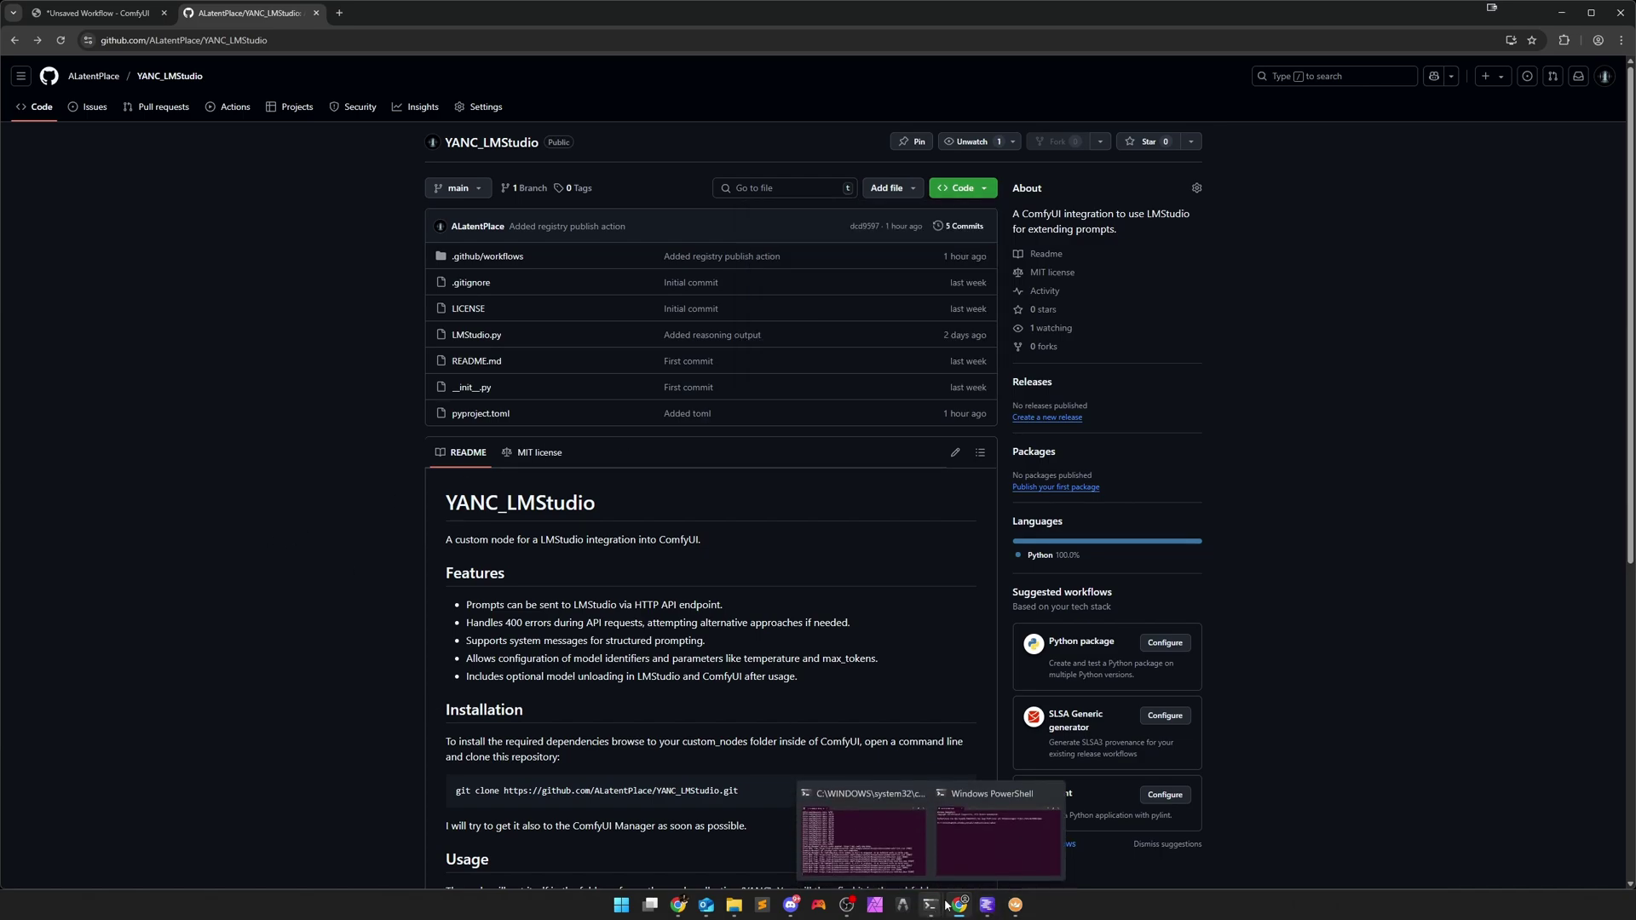
{"action": "left_click", "coordinate": [978, 840]}
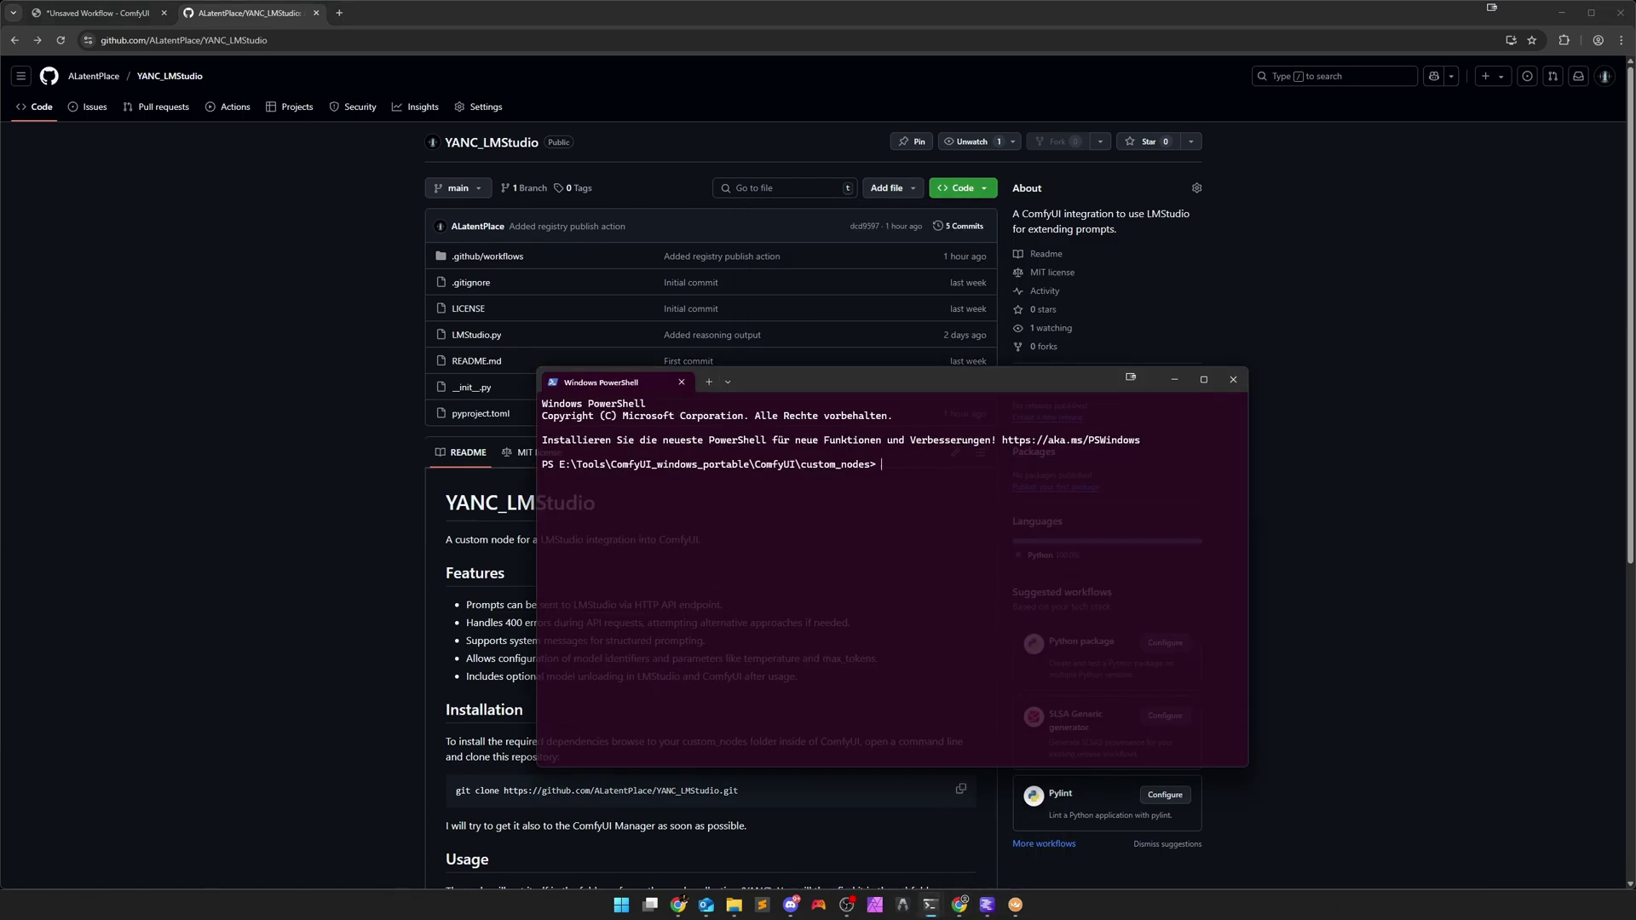
{"action": "type", "text": "git clone"}
{"action": "key", "text": "ctrl+v"}
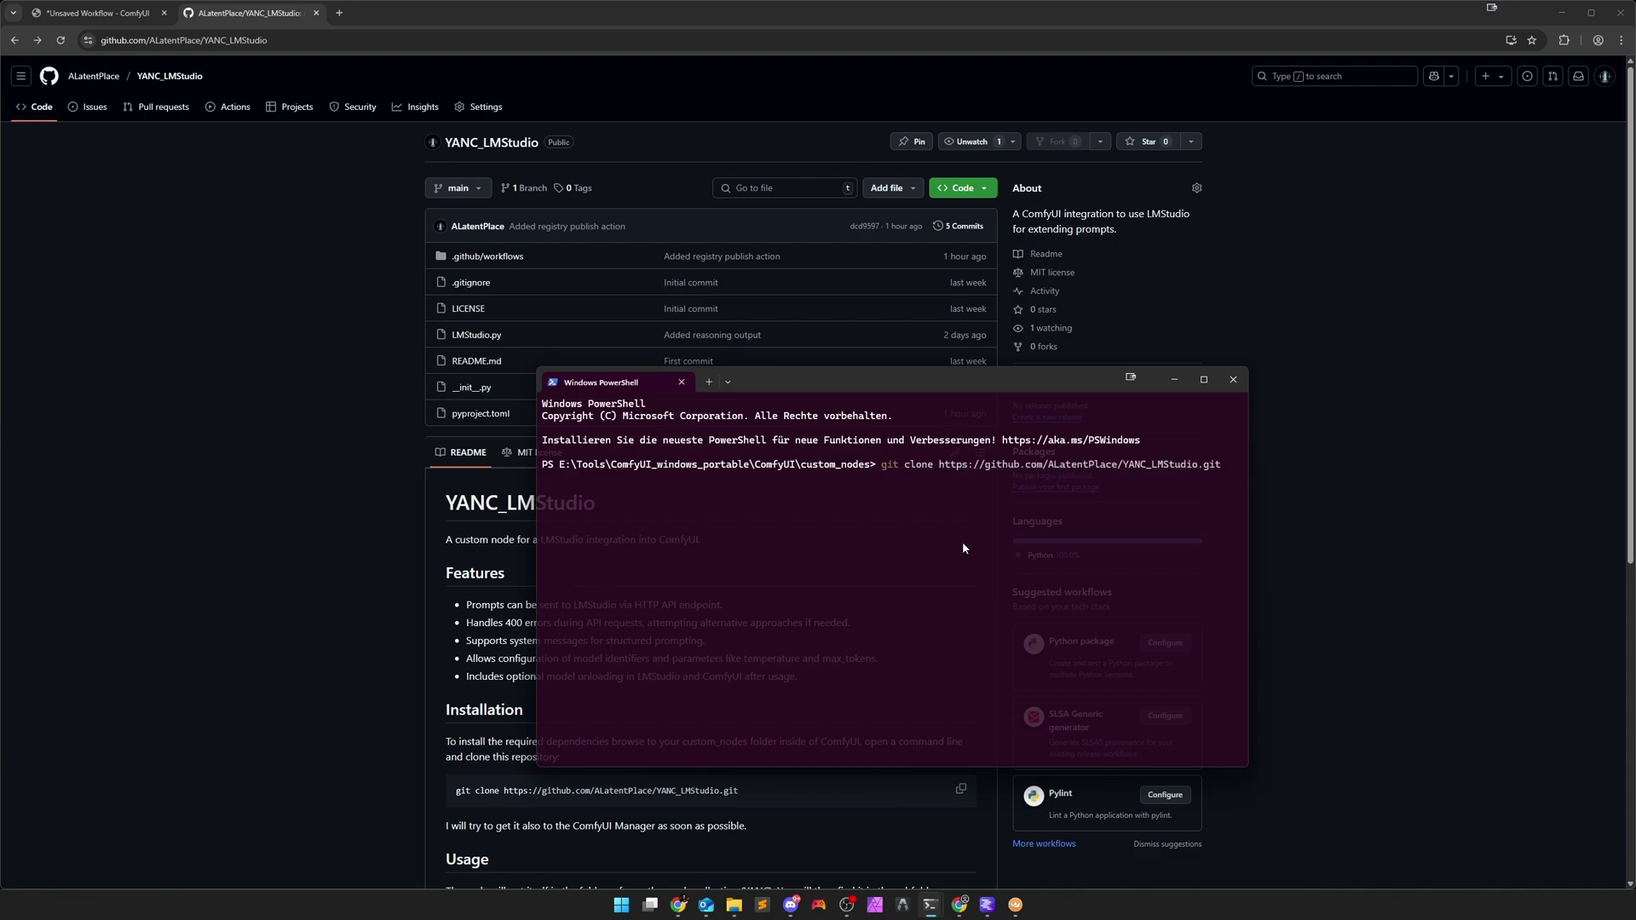
{"action": "left_click", "coordinate": [1235, 386]}
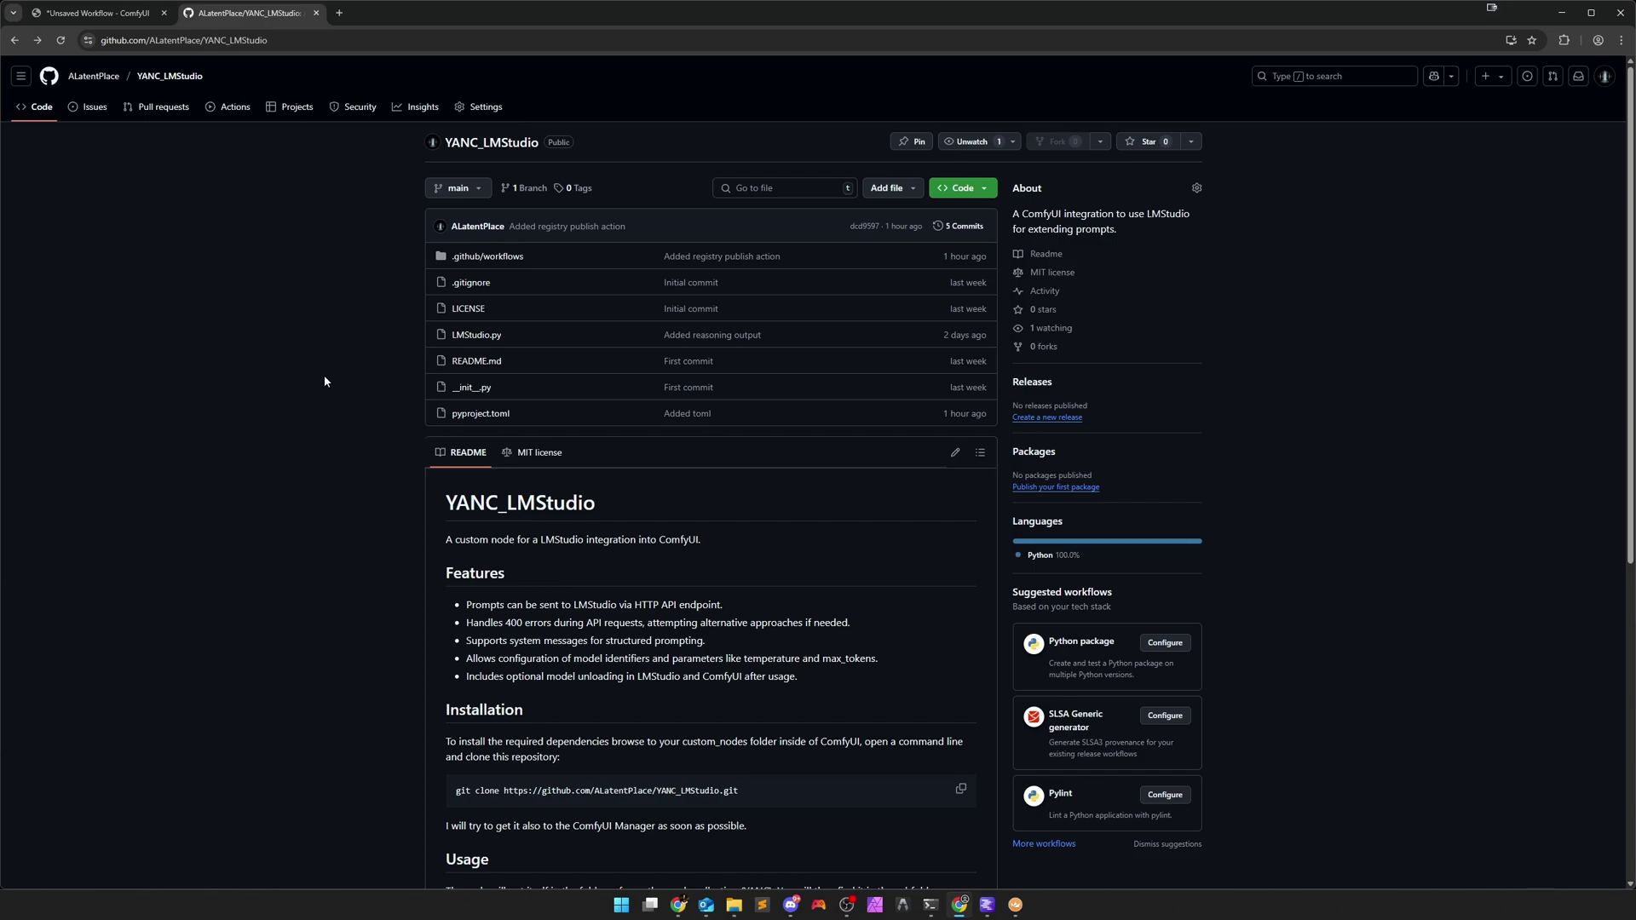
Go back up to the ComfyUI_windows_portable folder in File Explorer, view its contents, and minimize the window.
{"action": "left_click", "coordinate": [734, 905]}
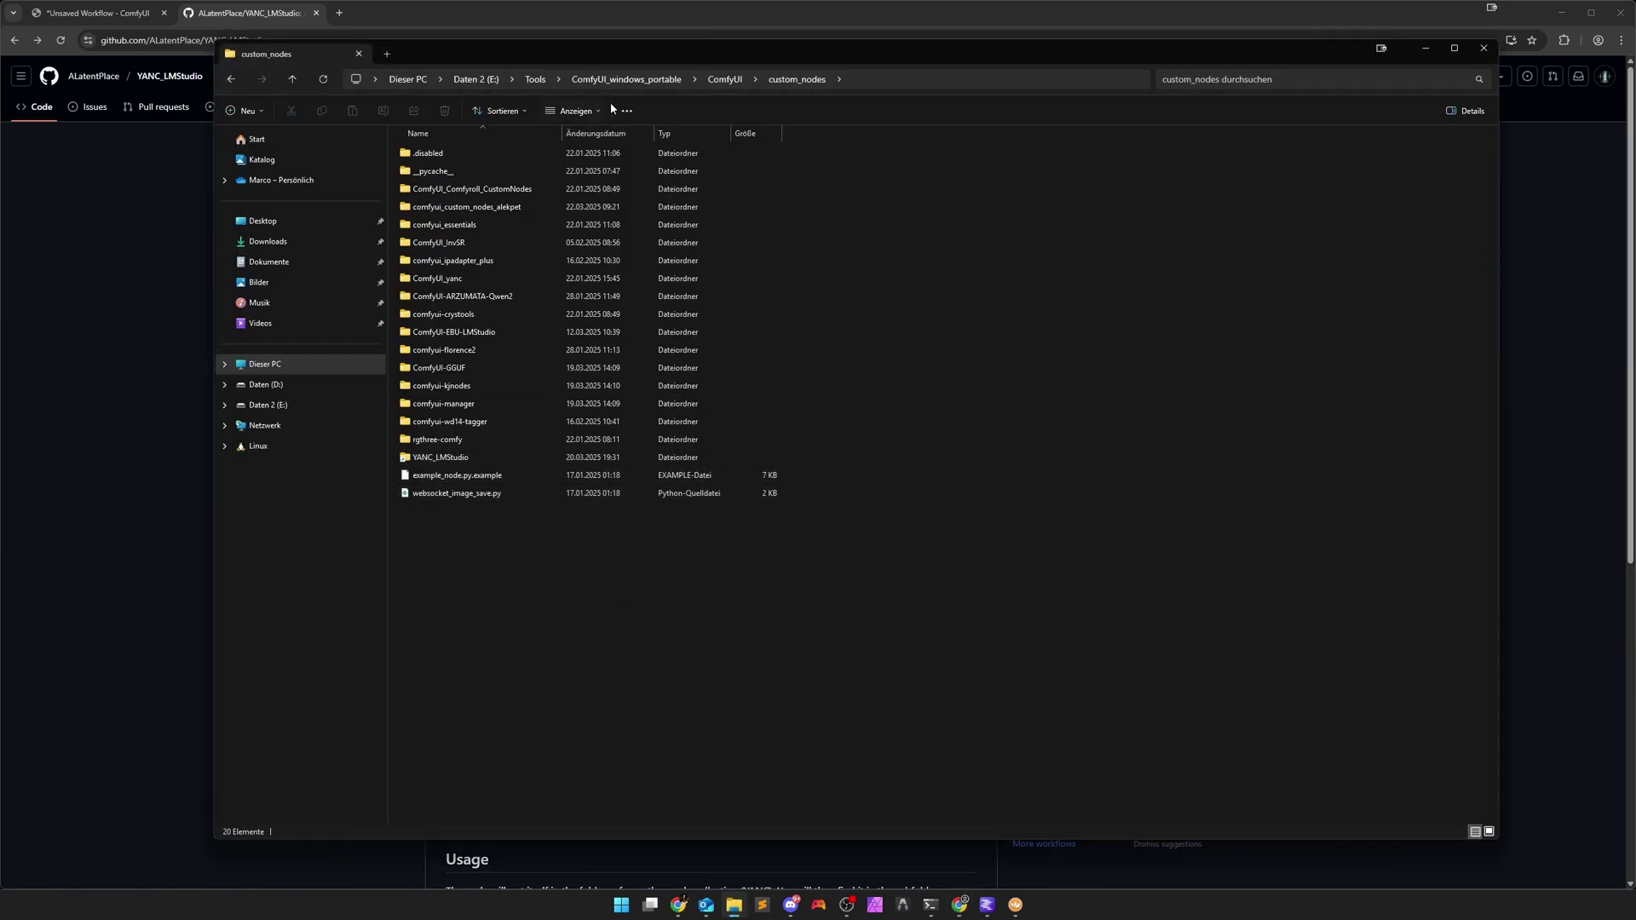
{"action": "left_click", "coordinate": [628, 79]}
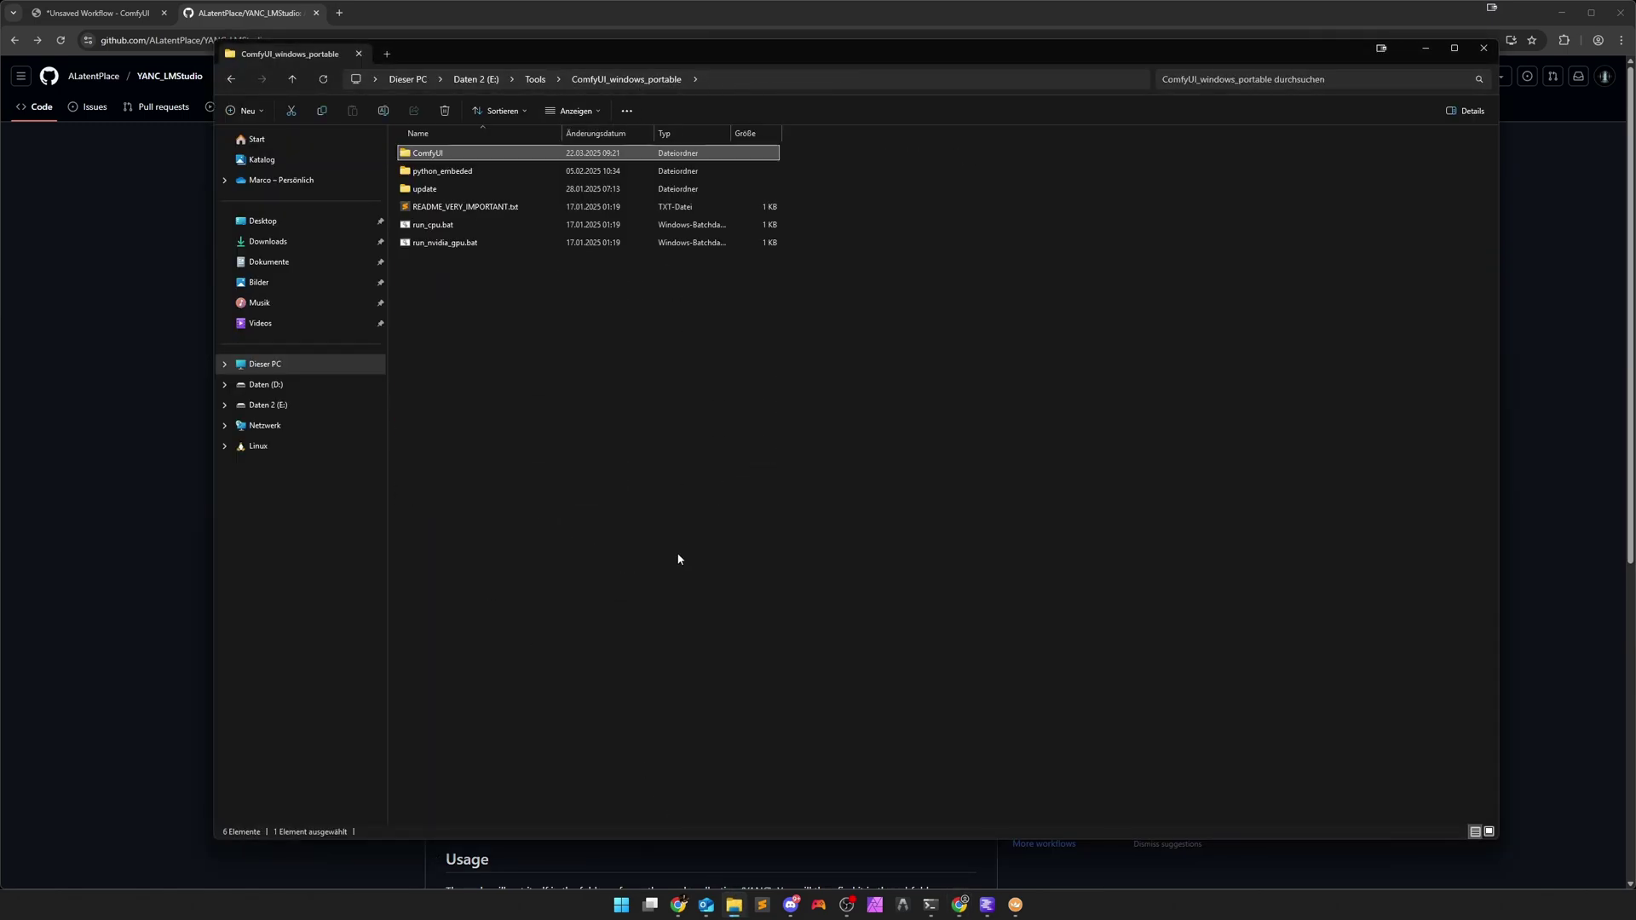
{"action": "left_click", "coordinate": [1426, 48]}
Switch back to ComfyUI, leave the custom nodes list, and close ComfyUI Manager.
{"action": "left_click", "coordinate": [96, 17]}
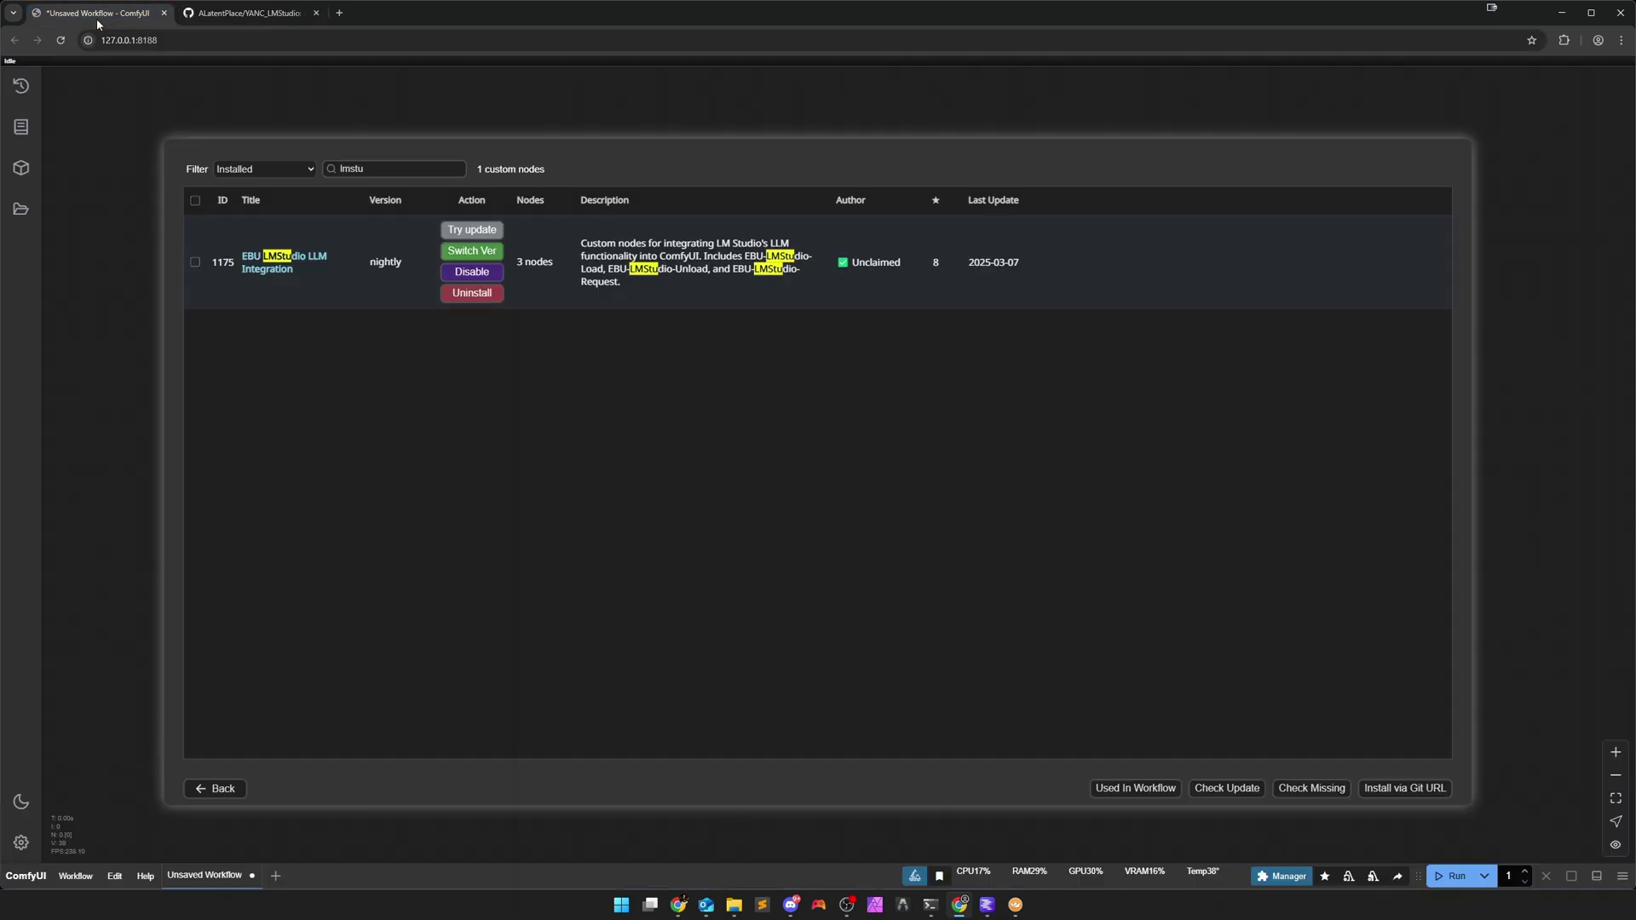
{"action": "left_click", "coordinate": [229, 791]}
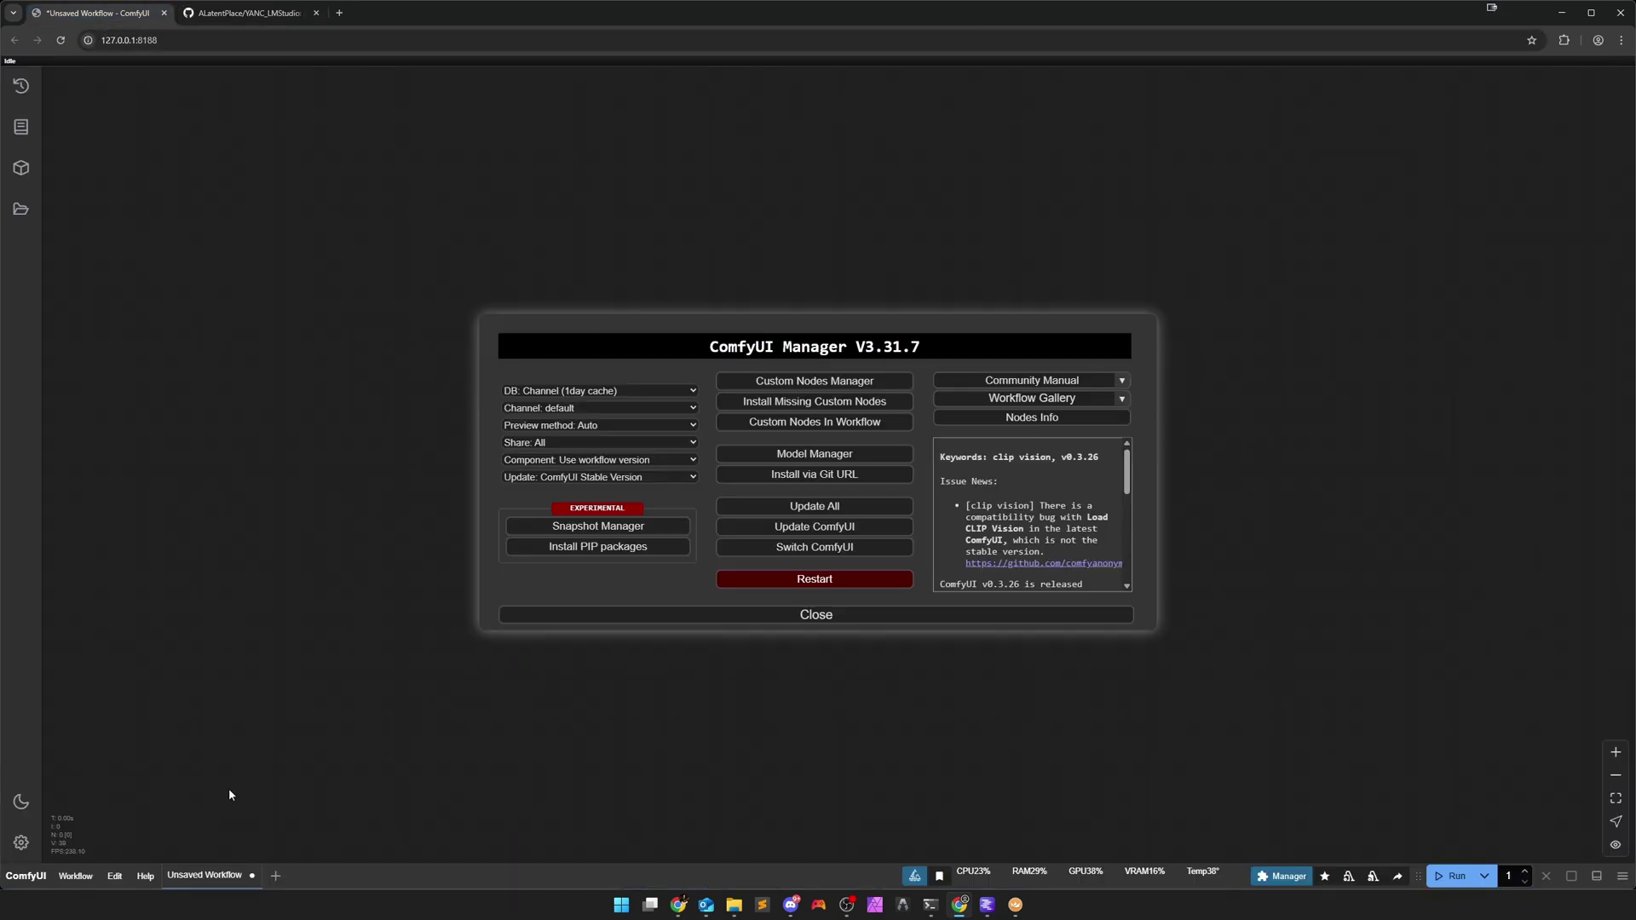
{"action": "left_click", "coordinate": [825, 615]}
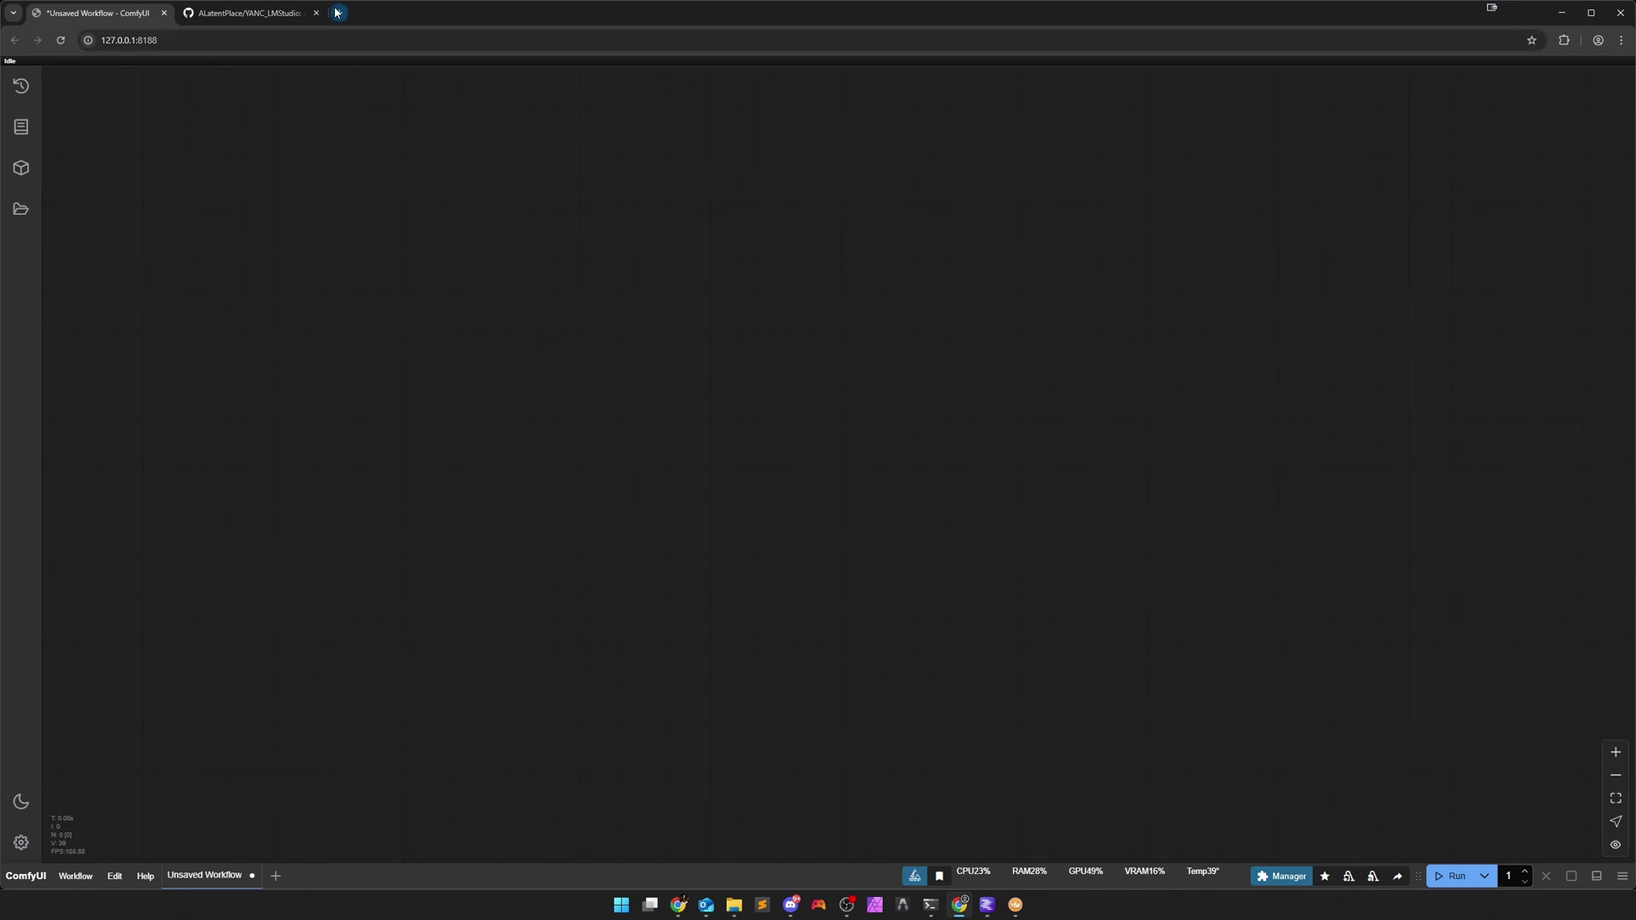
Search the web for "comfyui examples" in a new browser tab and open the SD3 page of ComfyUI_examples.
{"action": "key", "text": "ctrl+t"}
{"action": "type", "text": "comfyui ex"}
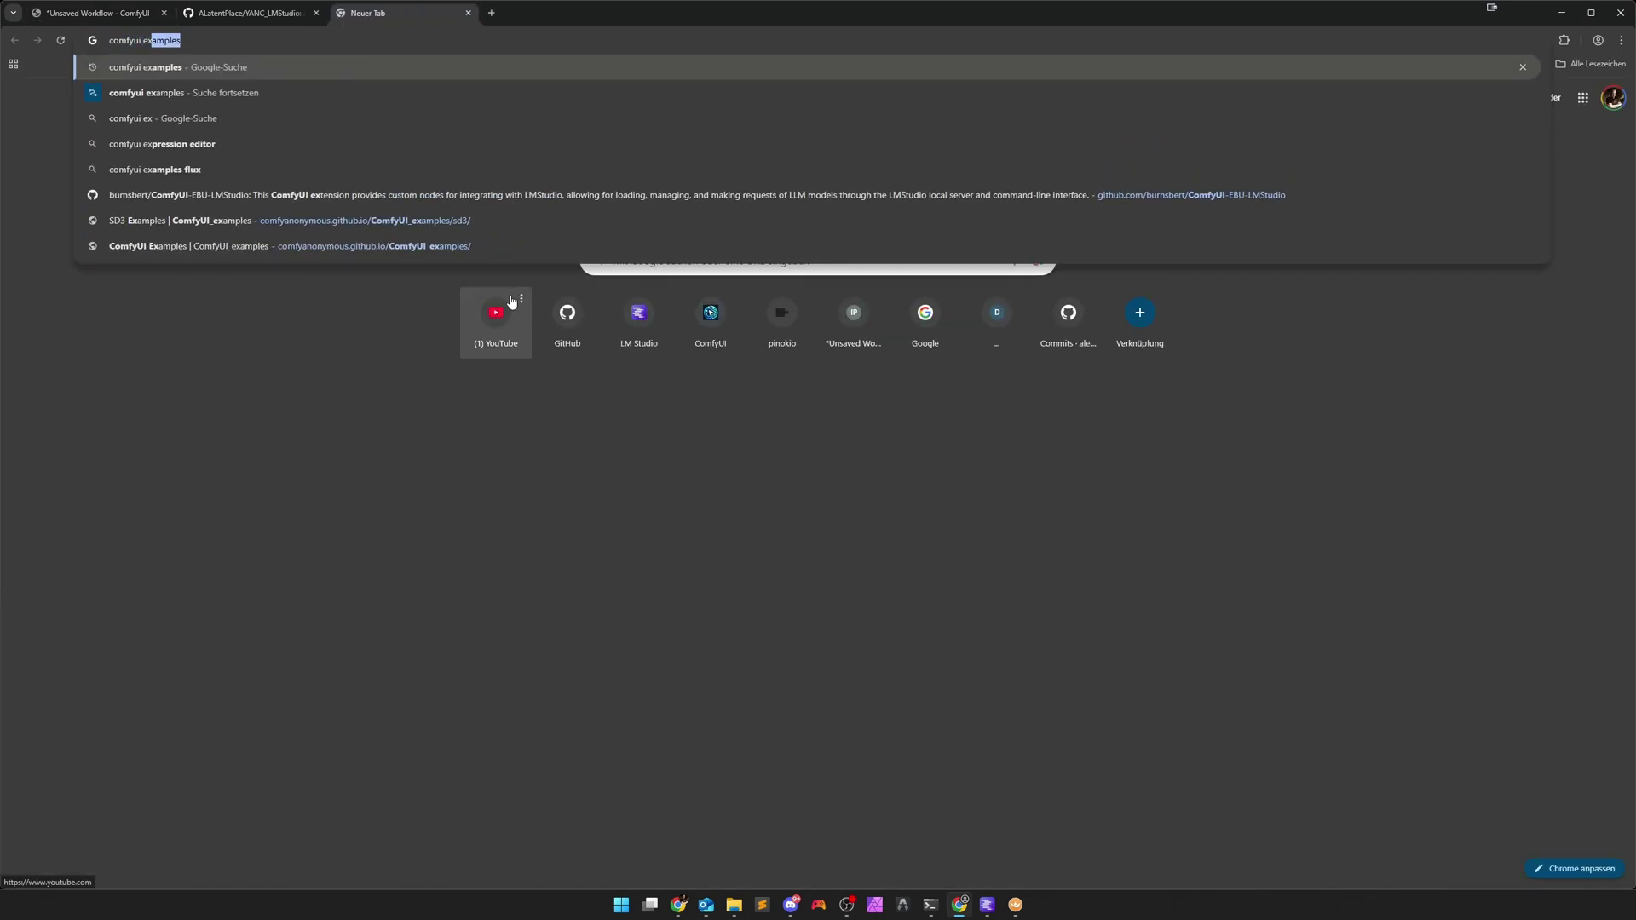
{"action": "key", "text": "Return"}
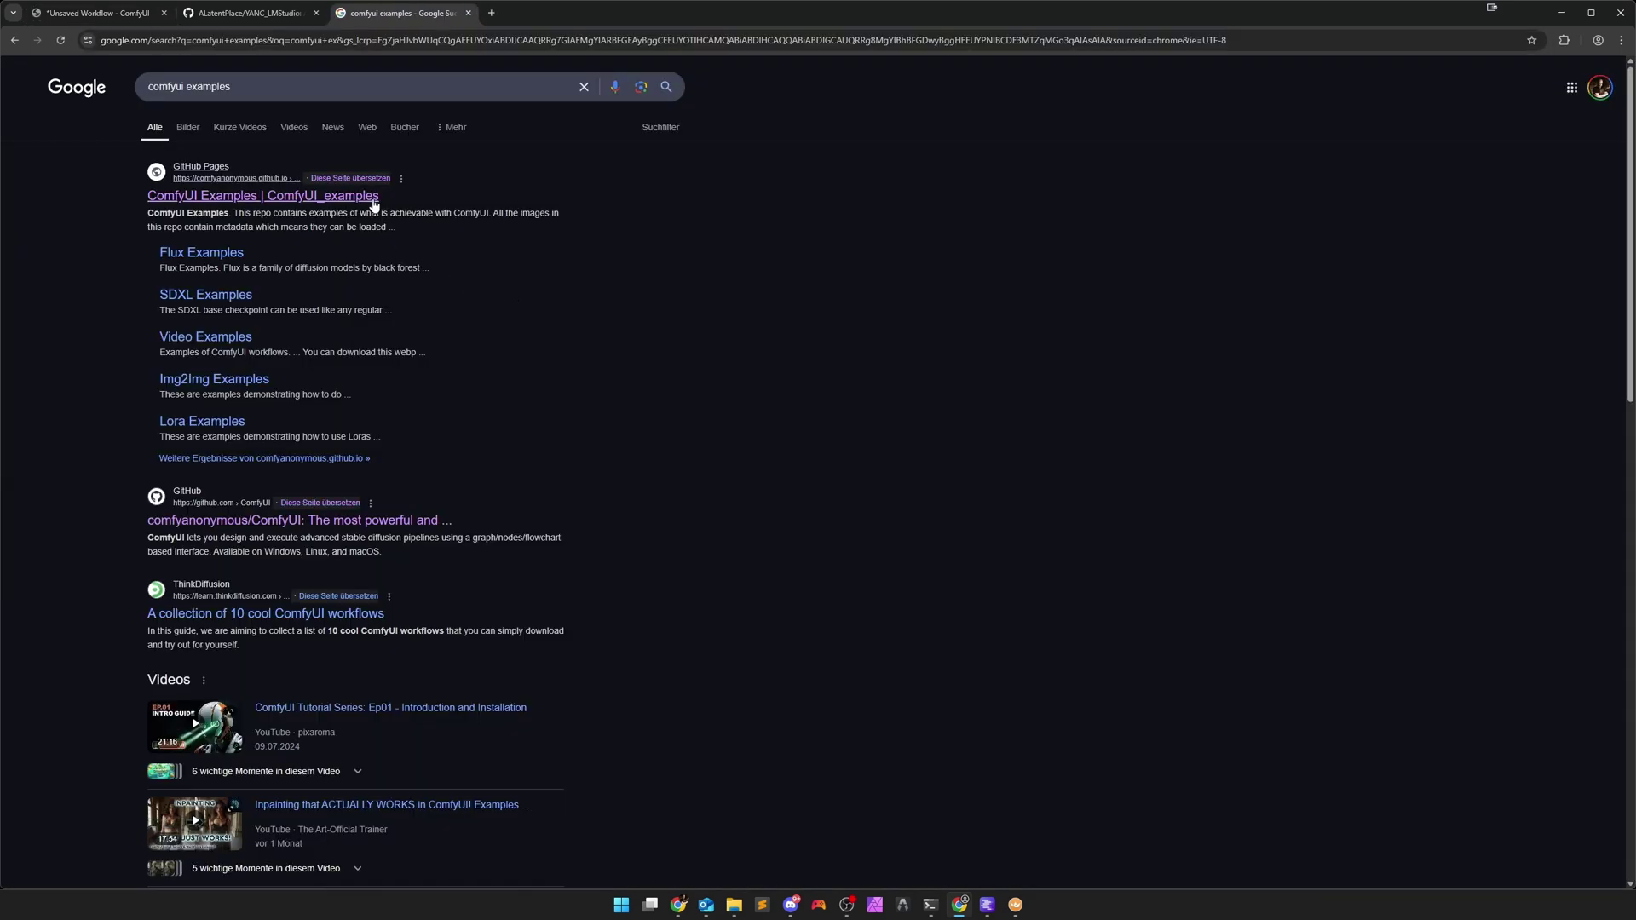
{"action": "left_click", "coordinate": [364, 199]}
{"action": "left_click", "coordinate": [509, 625]}
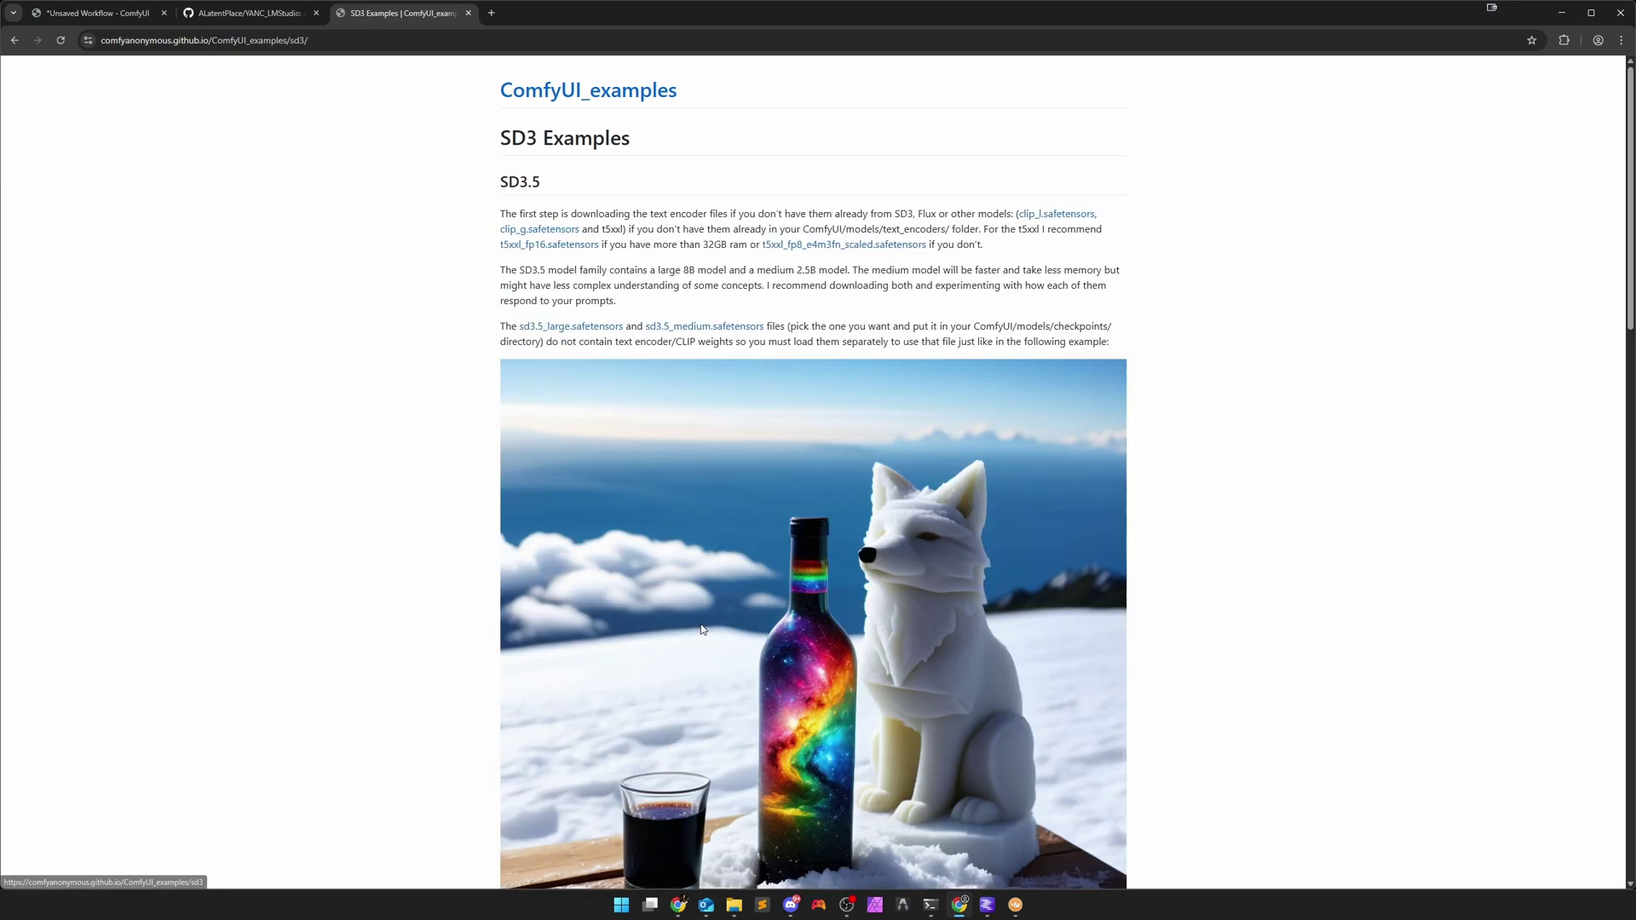
Load the SD3.5 text encoders example workflow into ComfyUI from the SD3.5 bottle-and-fox image.
{"action": "left_click_drag", "start_coordinate": [505, 371], "coordinate": [668, 375]}
{"action": "scroll", "coordinate": [805, 725], "scroll_direction": "down", "scroll_amount": 2}
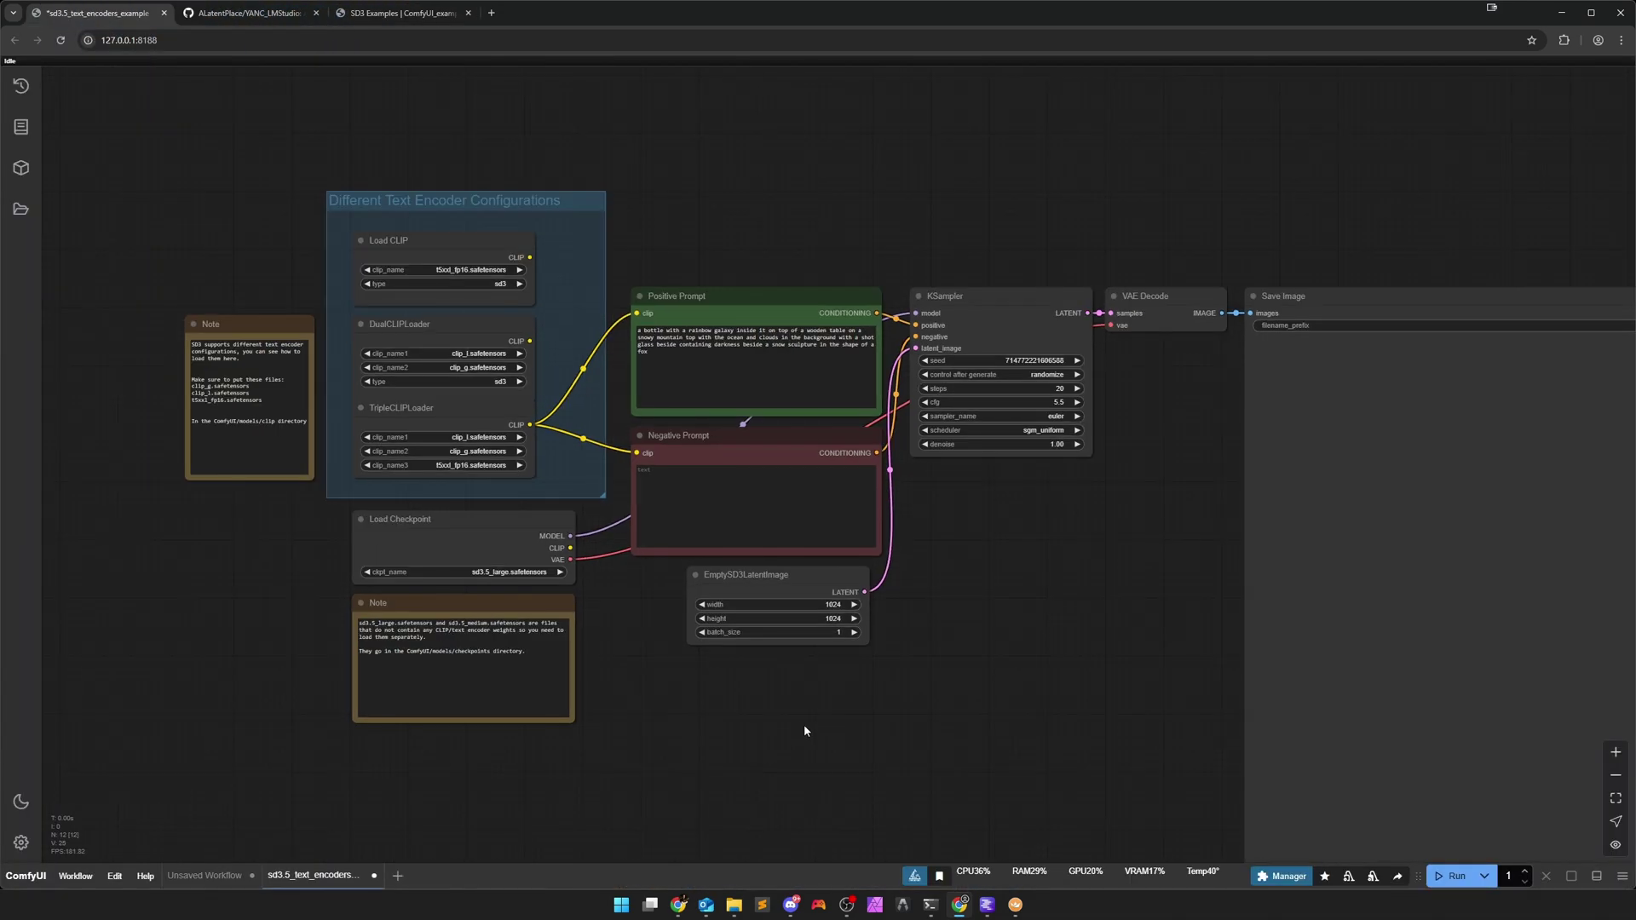
{"action": "left_click_drag", "start_coordinate": [678, 603], "coordinate": [824, 676]}
Delete the Different Text Encoder Configurations group frame and the unused Load CLIP and DualCLIPLoader nodes.
{"action": "left_click", "coordinate": [636, 288]}
{"action": "left_click", "coordinate": [640, 248]}
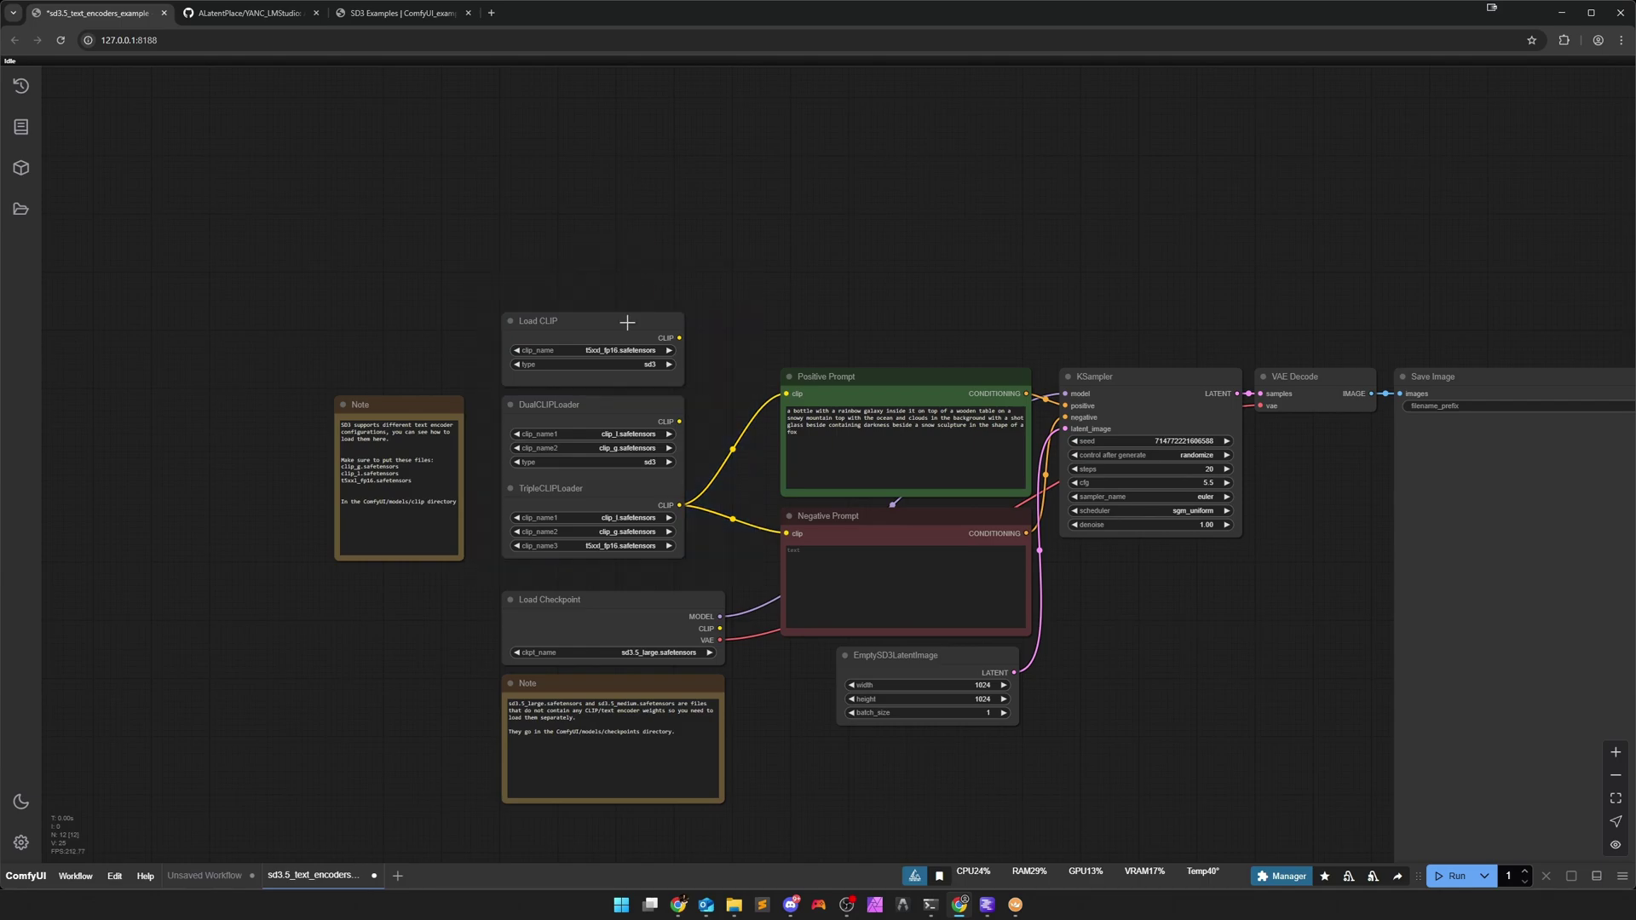
{"action": "left_click", "coordinate": [627, 322]}
{"action": "left_click", "coordinate": [640, 292]}
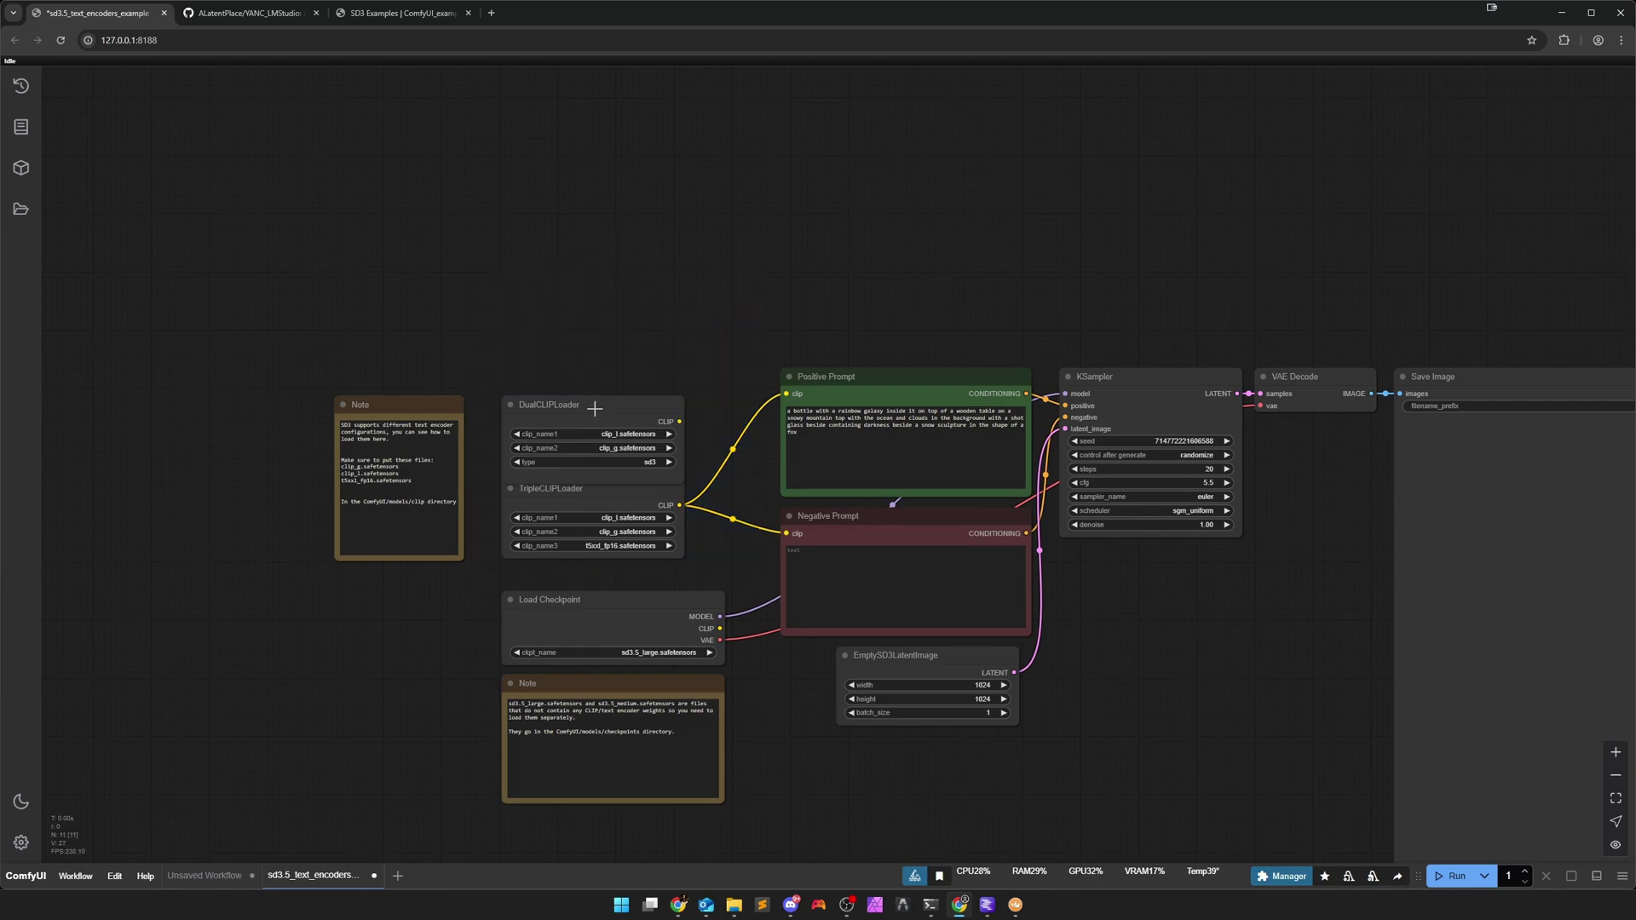
{"action": "left_click", "coordinate": [591, 414]}
{"action": "left_click", "coordinate": [635, 372]}
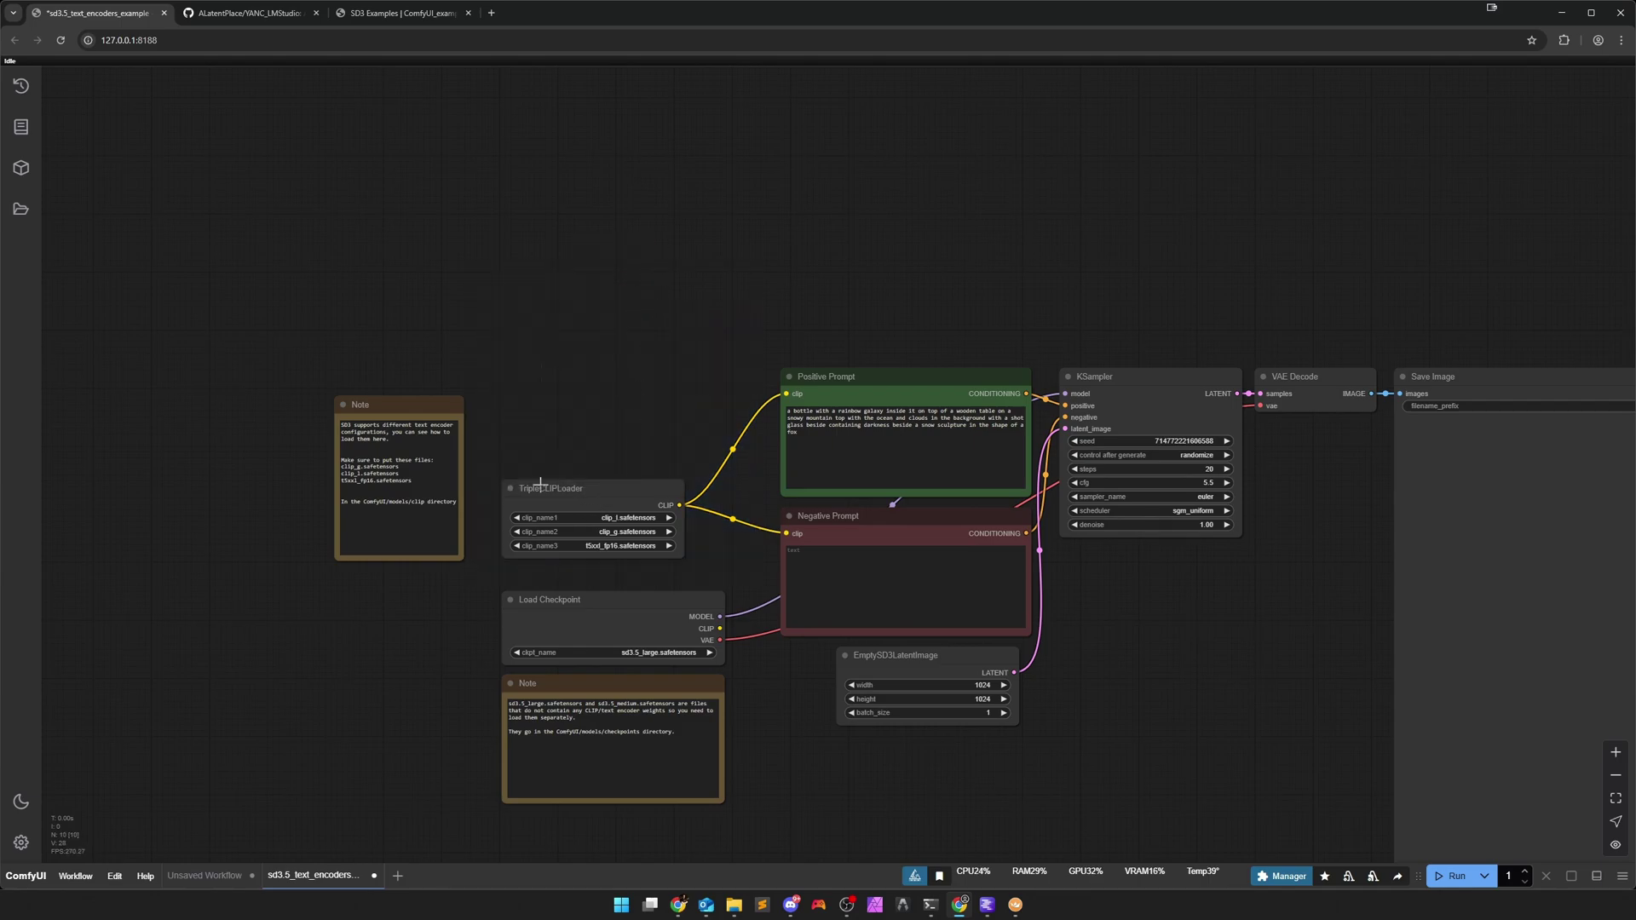
Delete both Note nodes, the one about text encoder files and the one below Load Checkpoint.
{"action": "left_click", "coordinate": [420, 406]}
{"action": "left_click", "coordinate": [444, 373]}
{"action": "left_click", "coordinate": [599, 683]}
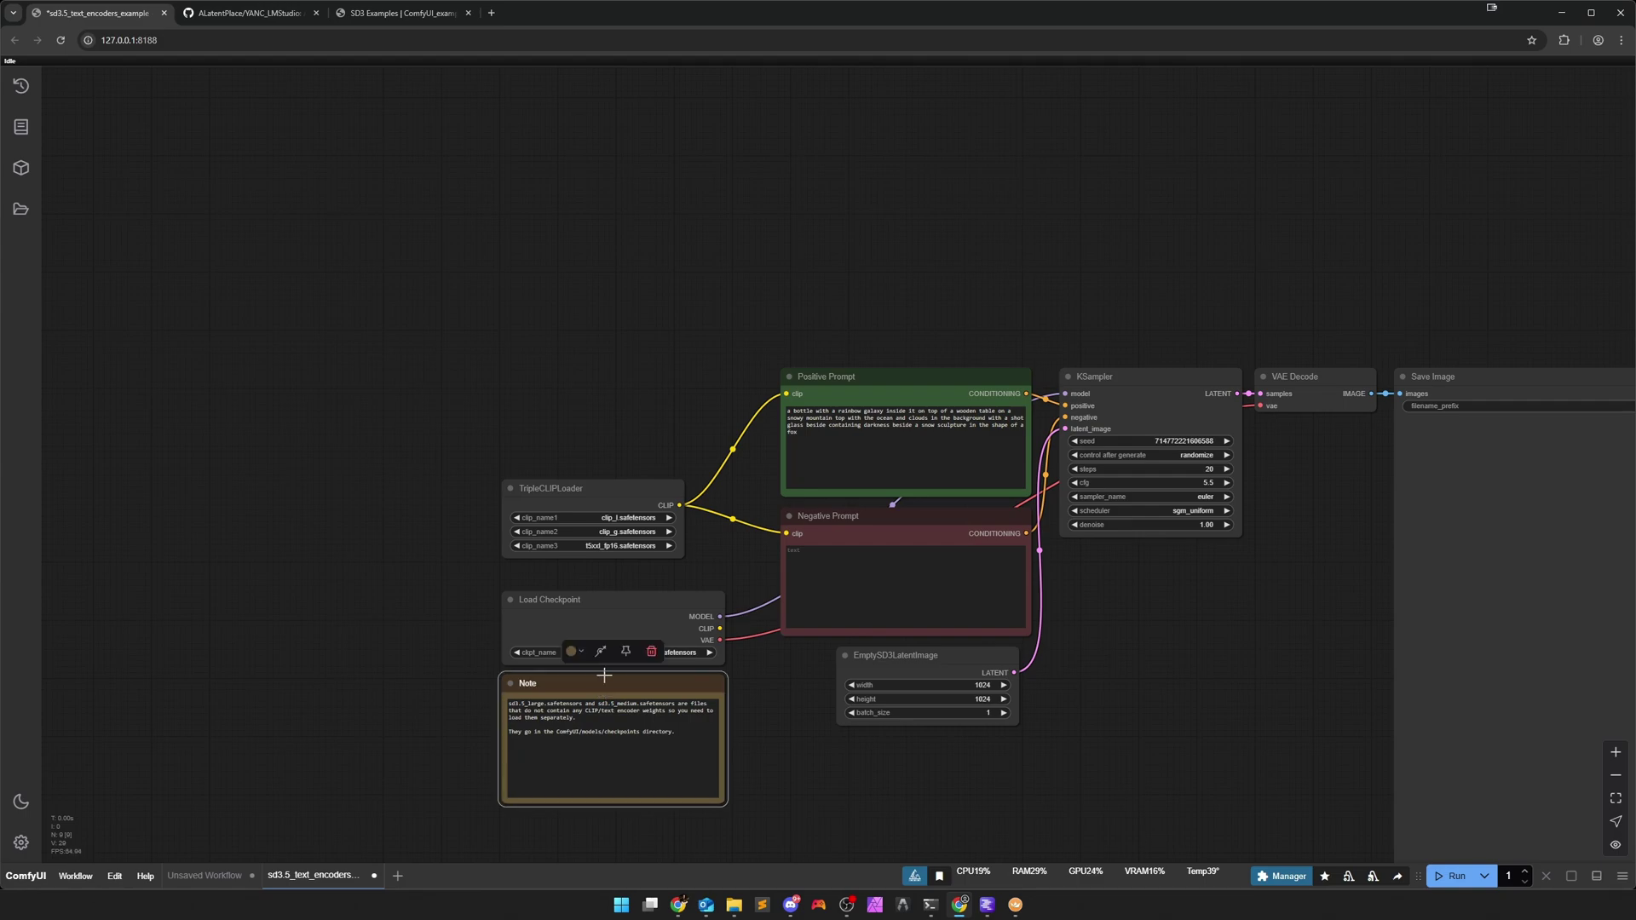
{"action": "left_click", "coordinate": [656, 654]}
Set the Load Checkpoint node's model to sd3.5_medium.safetensors from the SD3 folder.
{"action": "left_click", "coordinate": [656, 654]}
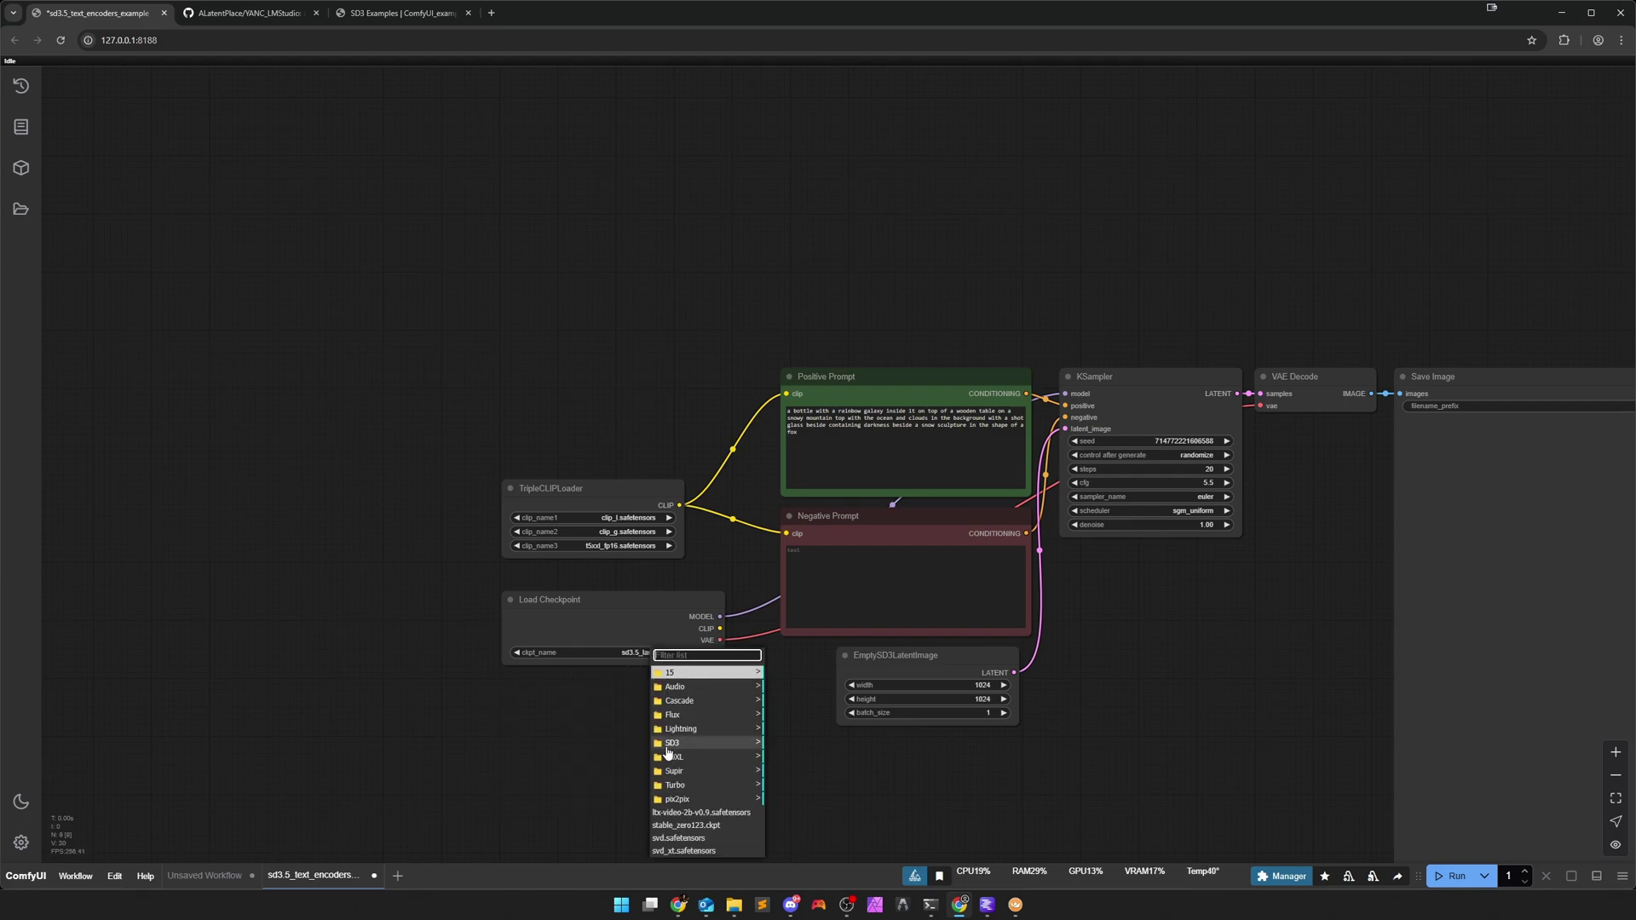
{"action": "left_click", "coordinate": [682, 743]}
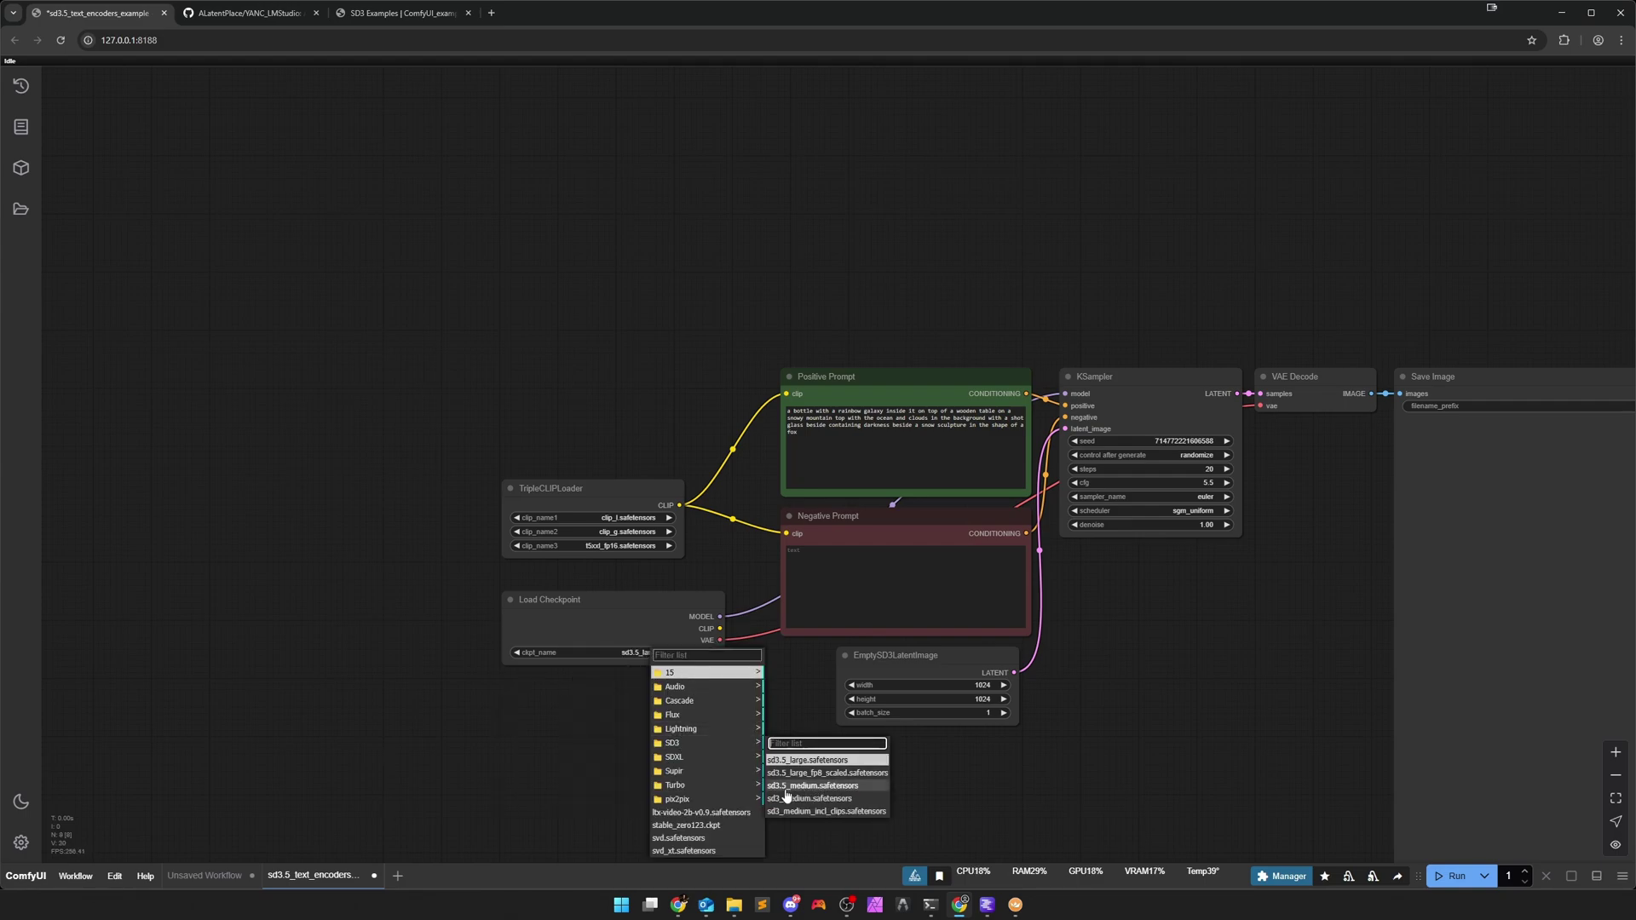
{"action": "left_click", "coordinate": [812, 786]}
Replace the Save Image node with the YANC Save Image node, feeding its images input from VAE Decode.
{"action": "left_click_drag", "start_coordinate": [1131, 757], "coordinate": [917, 629]}
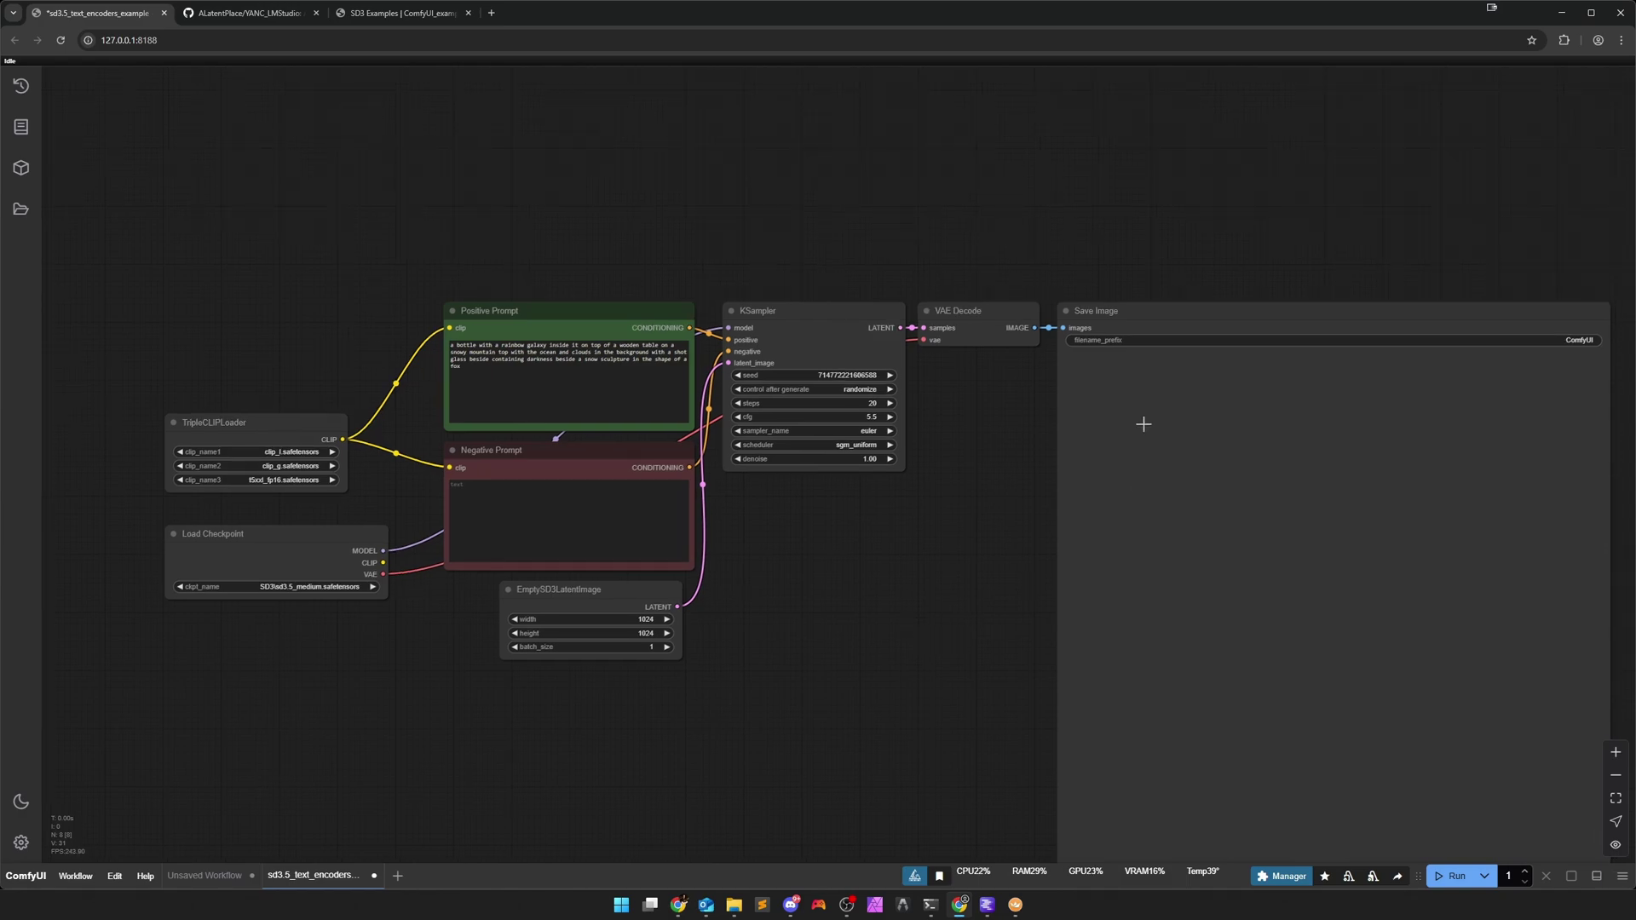
{"action": "left_click", "coordinate": [1157, 312]}
{"action": "left_click", "coordinate": [1373, 279]}
{"action": "double_click", "coordinate": [1095, 481]}
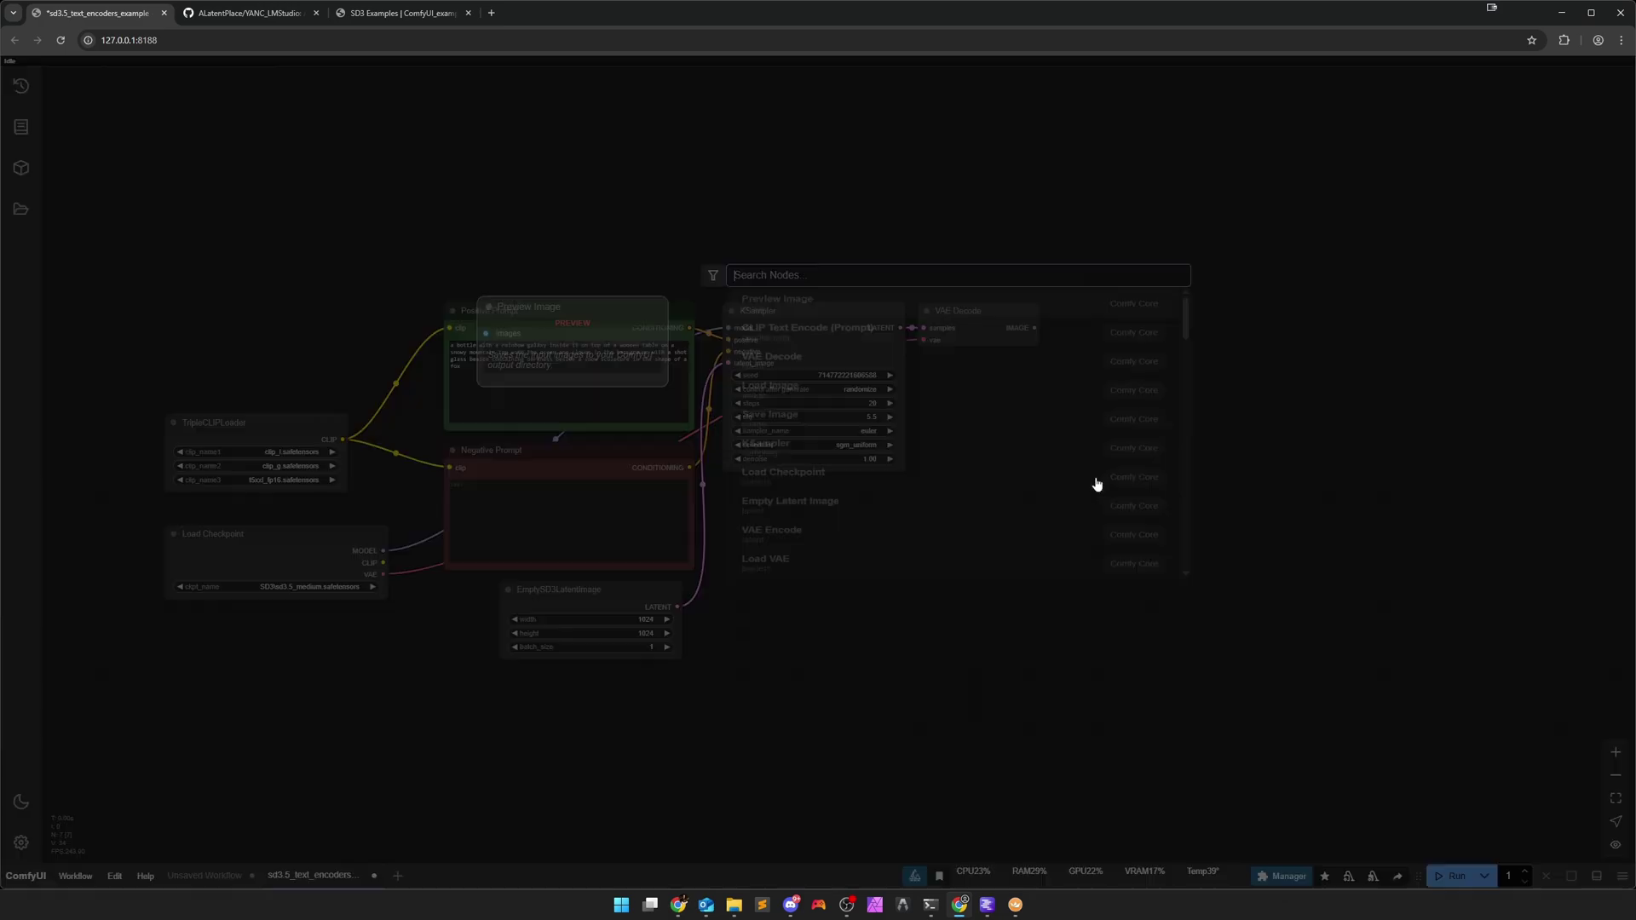
{"action": "type", "text": "> save Image"}
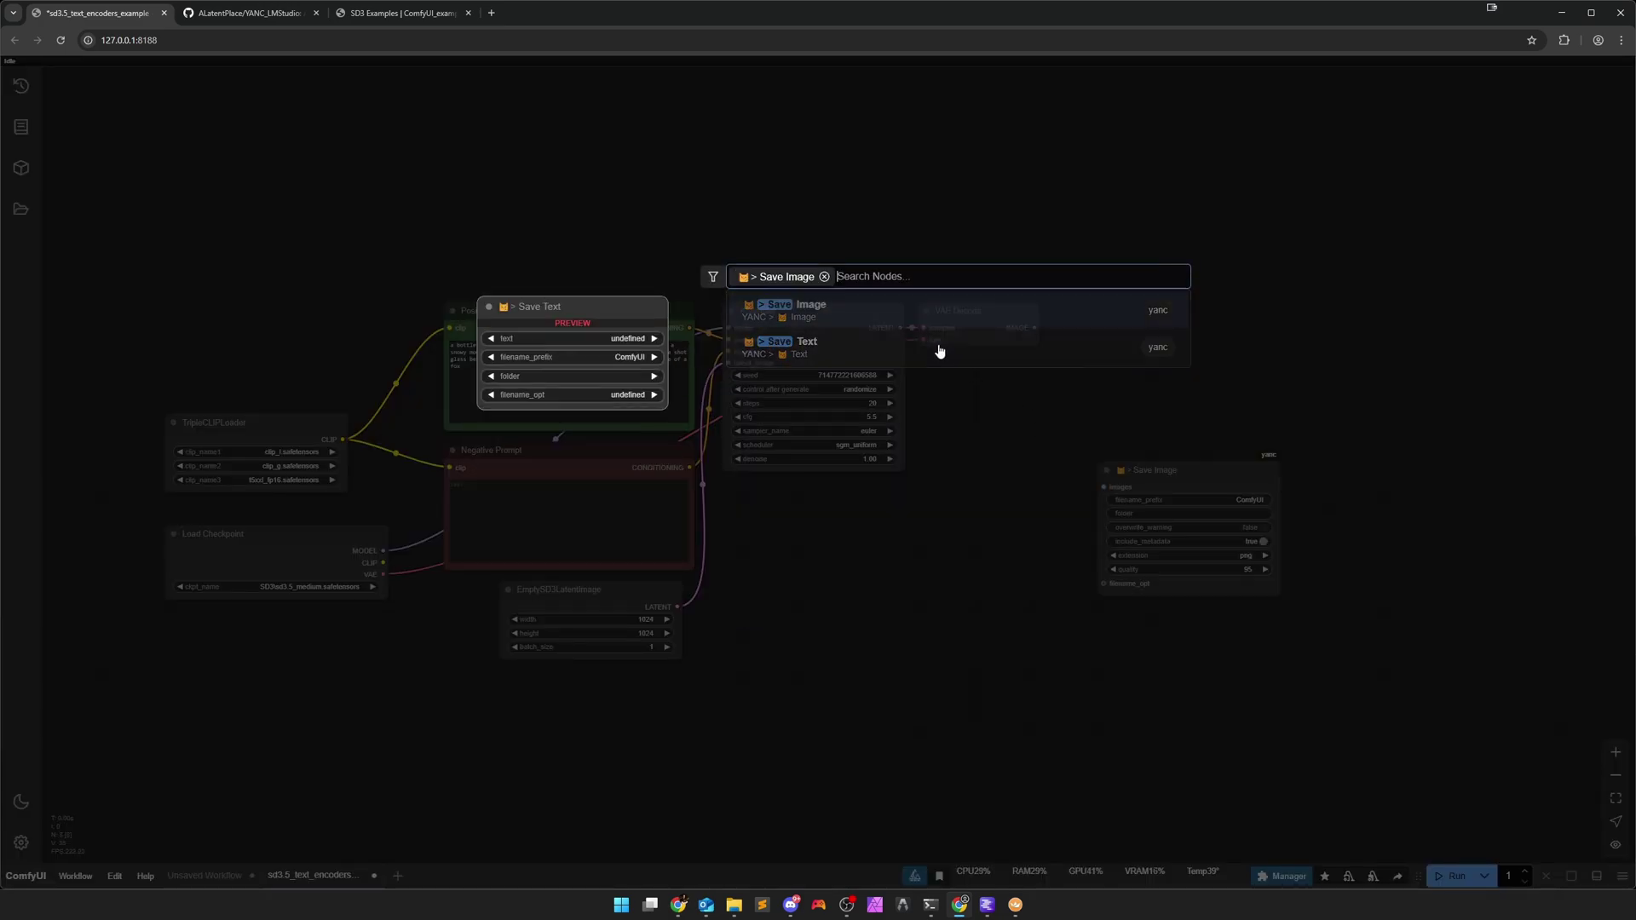
{"action": "key", "text": "Return"}
{"action": "left_click_drag", "start_coordinate": [1039, 328], "coordinate": [1156, 315]}
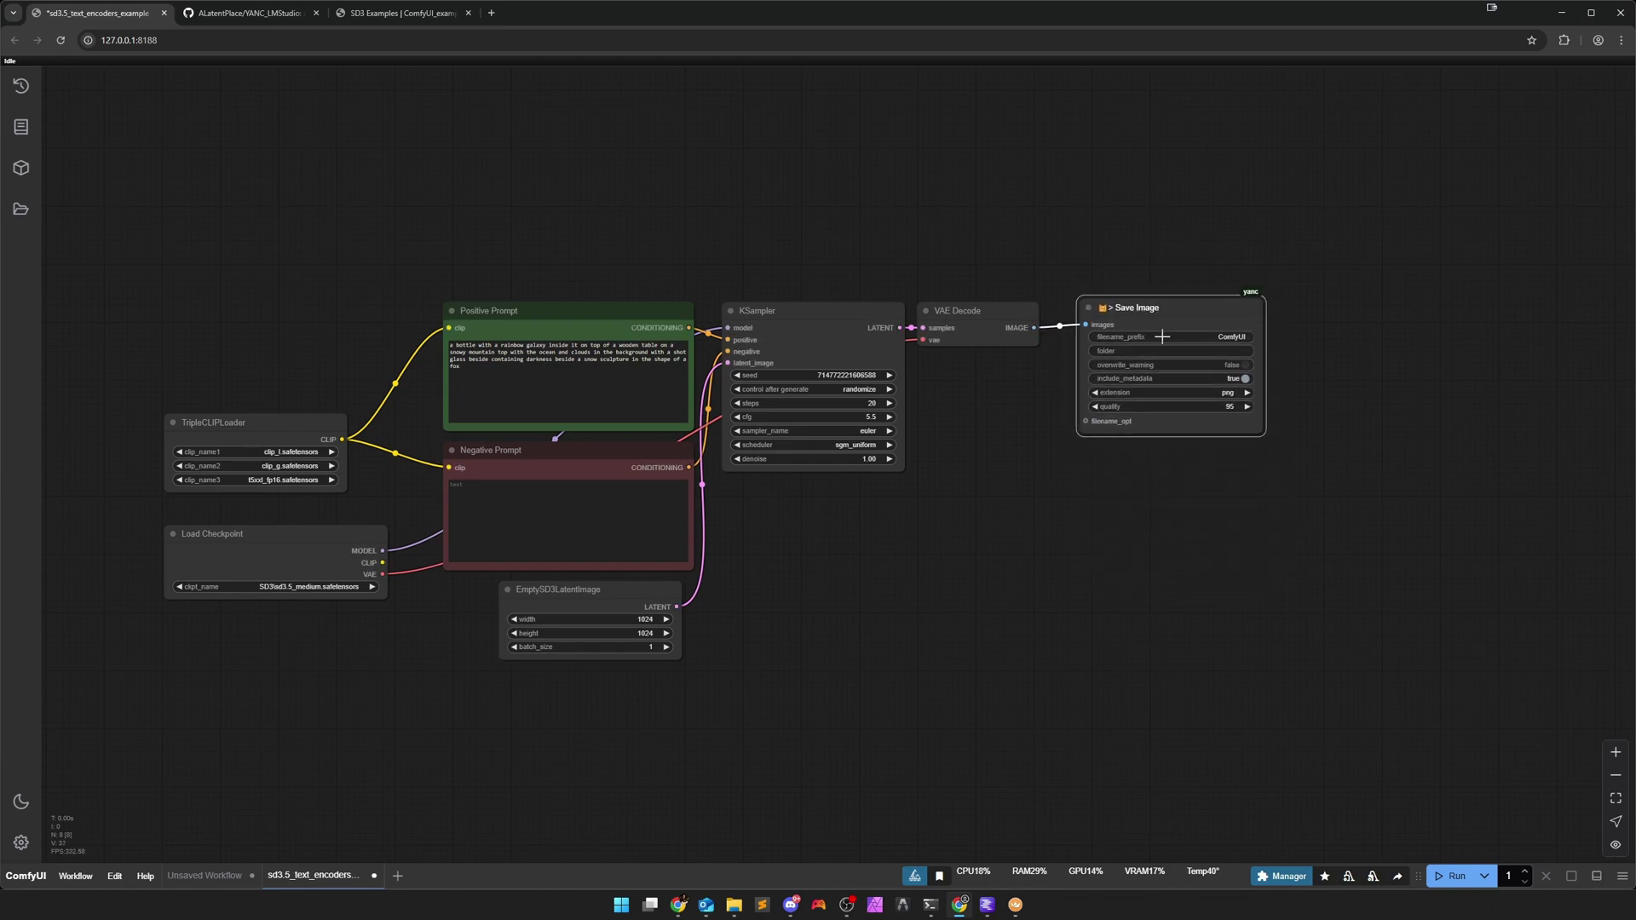
Enlarge the YANC Save Image node for a large preview and set its folder to lmstudio_rec.
{"action": "left_click_drag", "start_coordinate": [1266, 435], "coordinate": [1542, 800]}
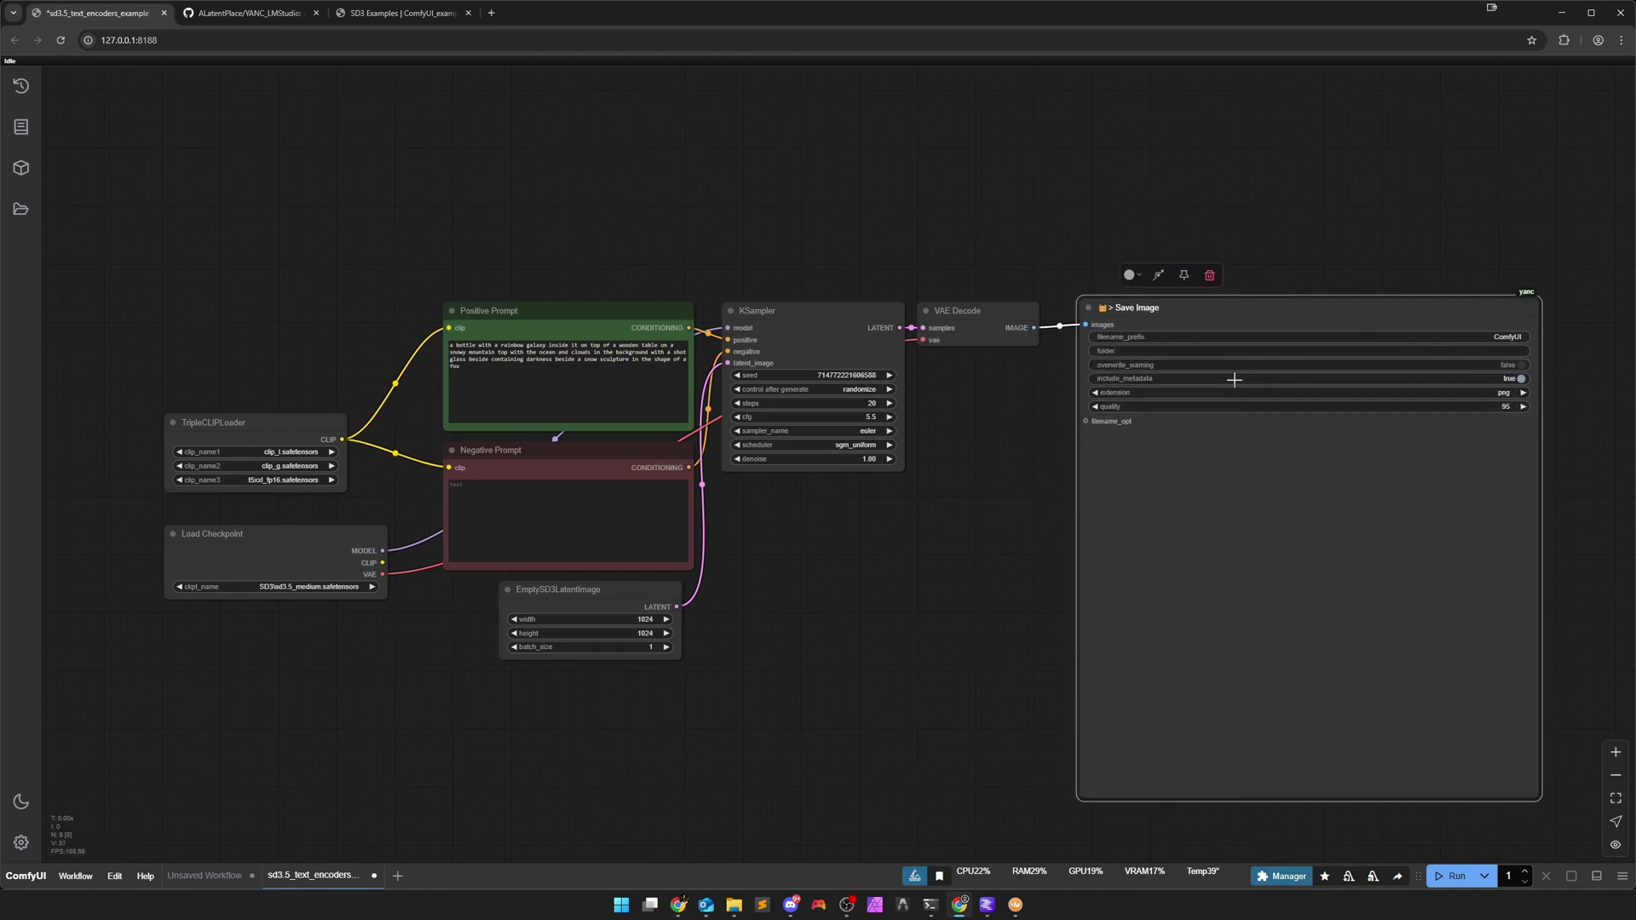
{"action": "left_click", "coordinate": [1231, 351]}
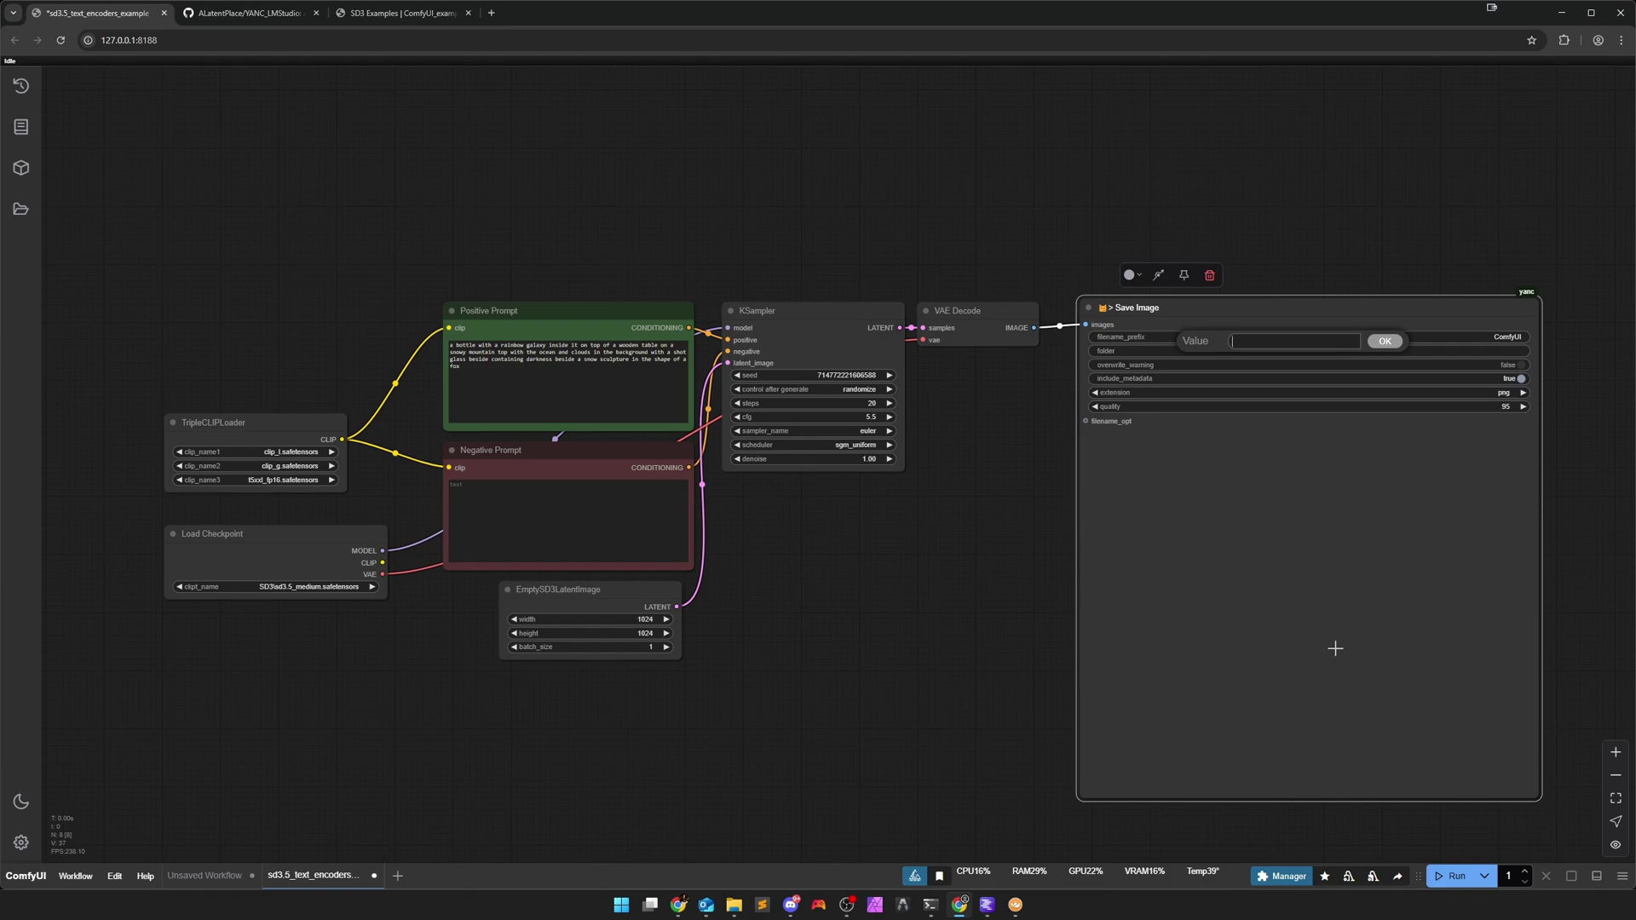
{"action": "type", "text": "lmstudio_rec"}
{"action": "key", "text": "Return"}
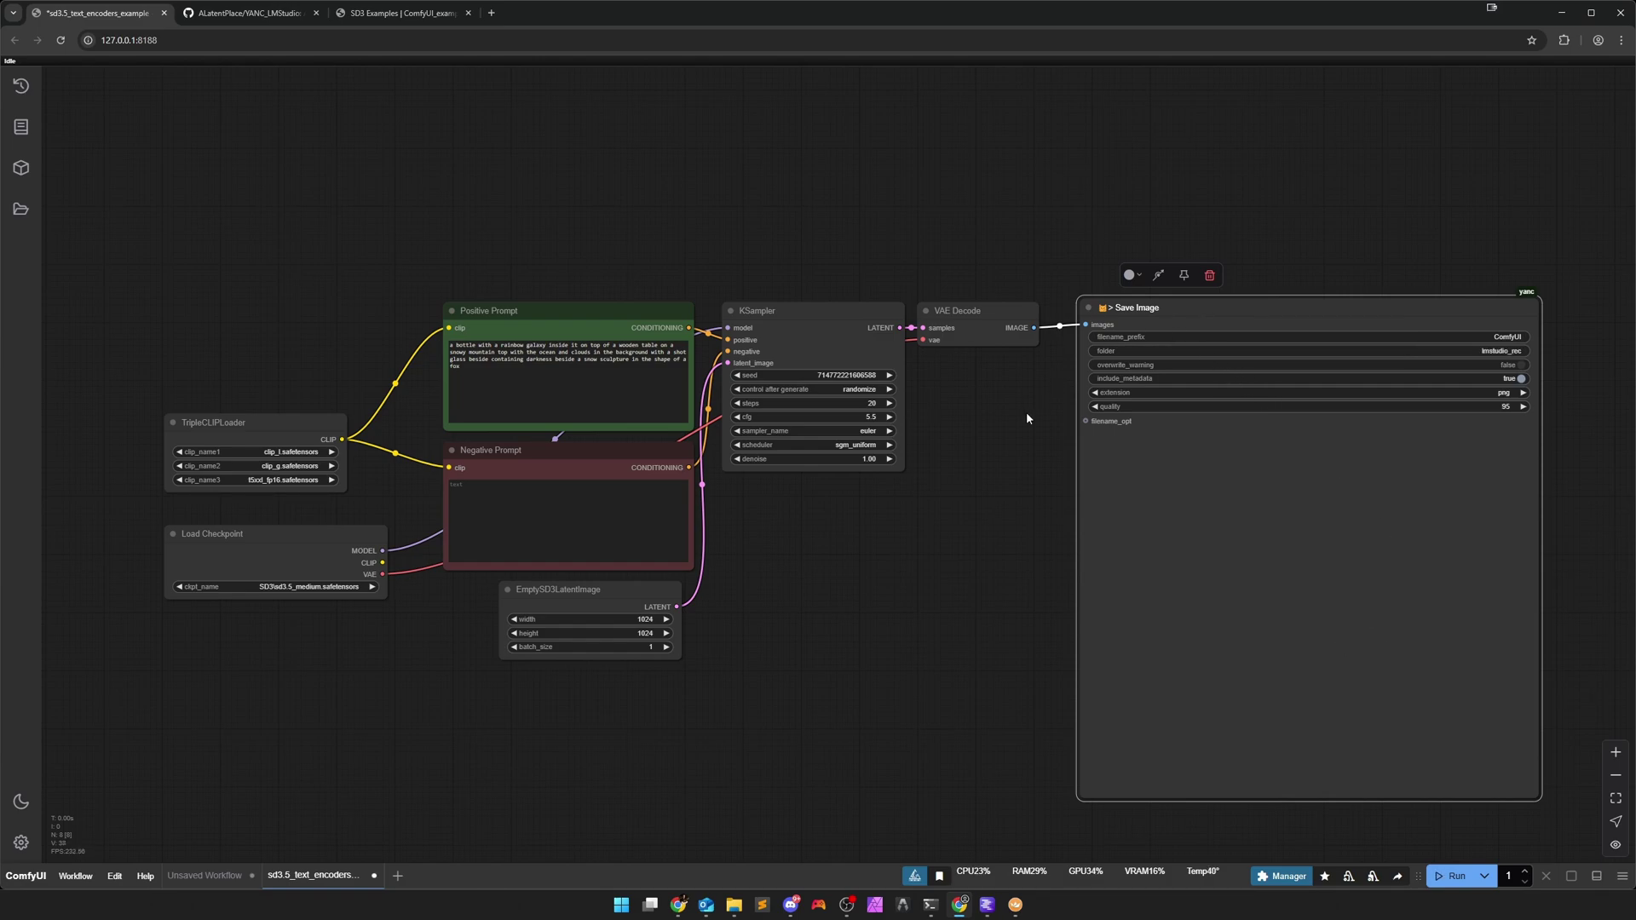
Add the LMStudio node from the YANC category and place it to the left of the TripleCLIPLoader node.
{"action": "scroll", "coordinate": [970, 581], "scroll_direction": "down", "scroll_amount": 2}
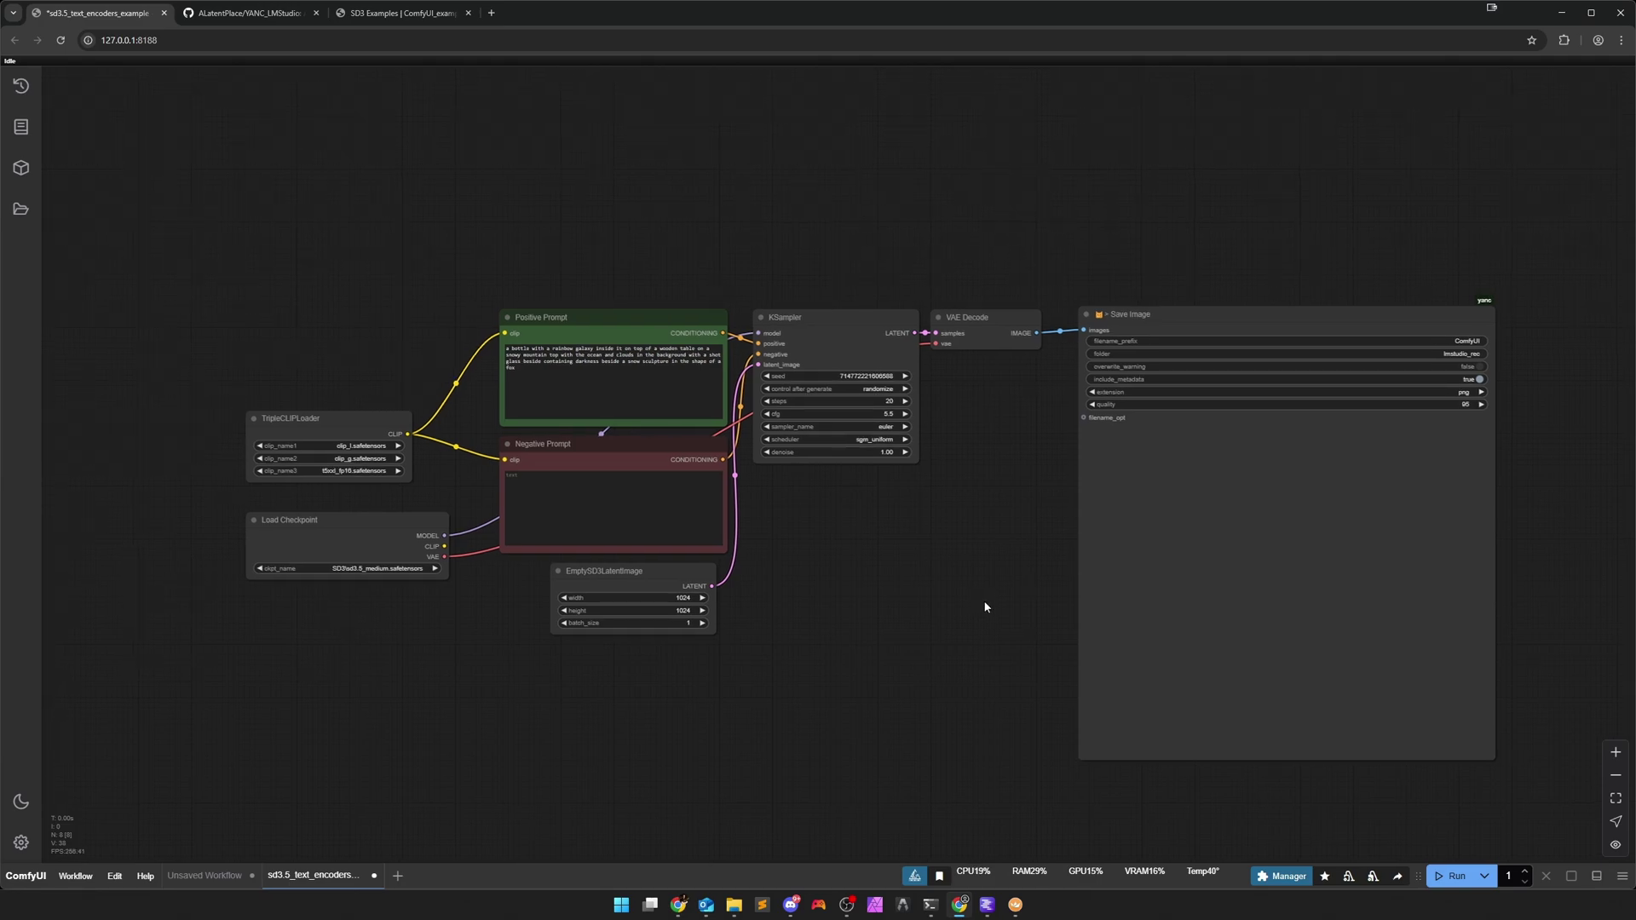
{"action": "left_click_drag", "start_coordinate": [862, 643], "coordinate": [1056, 645]}
{"action": "left_click_drag", "start_coordinate": [740, 668], "coordinate": [739, 694]}
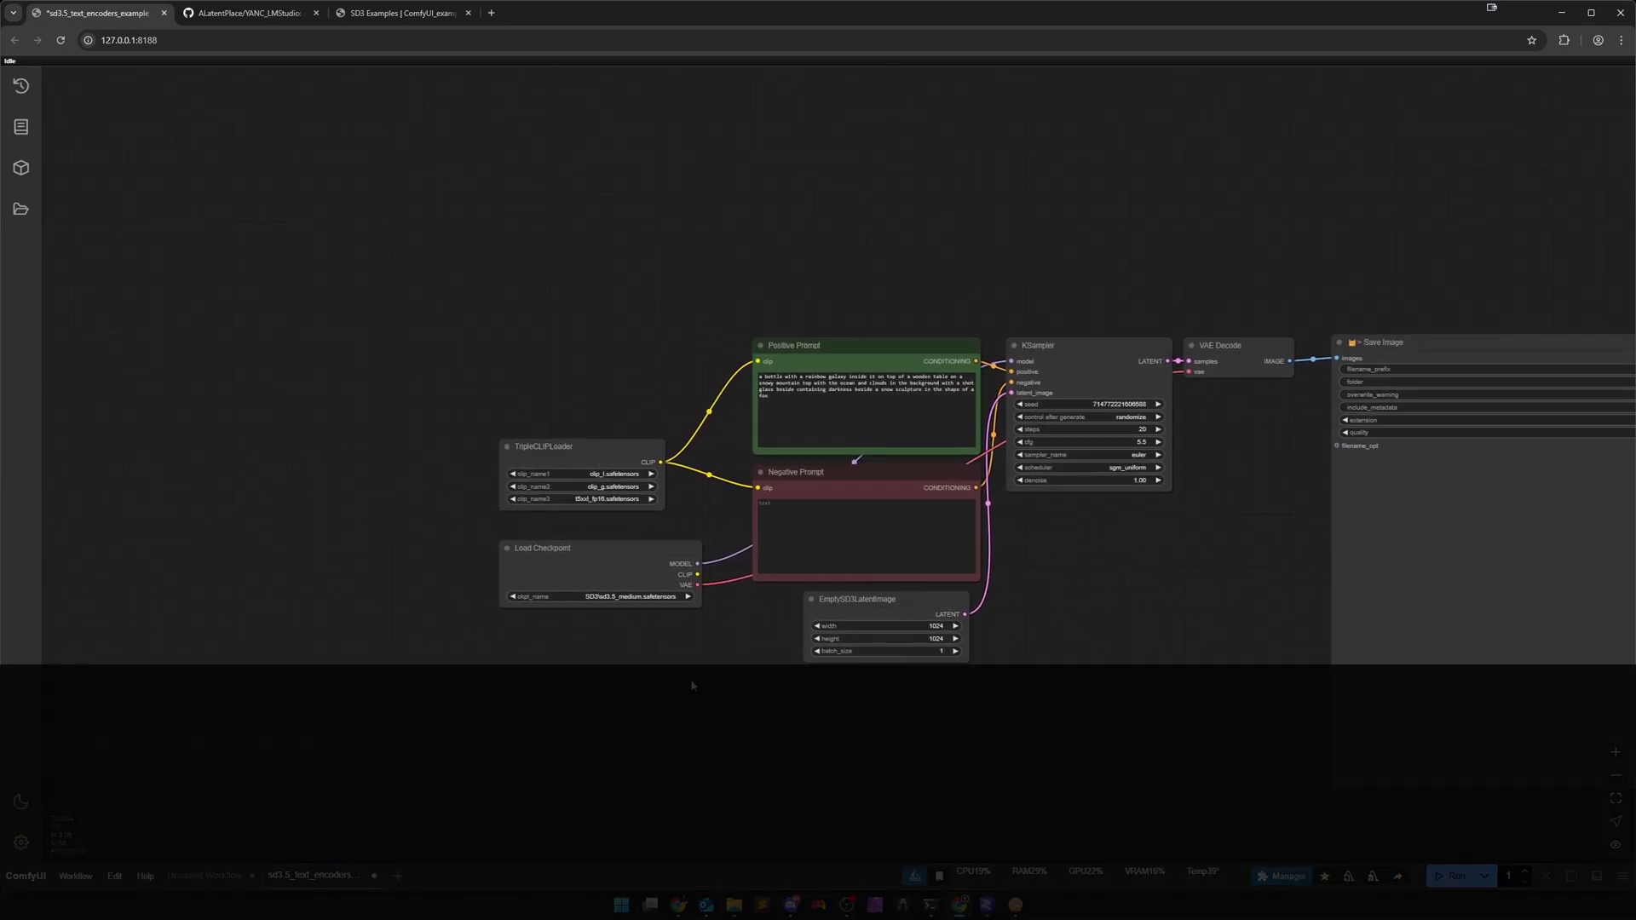
{"action": "right_click", "coordinate": [534, 282]}
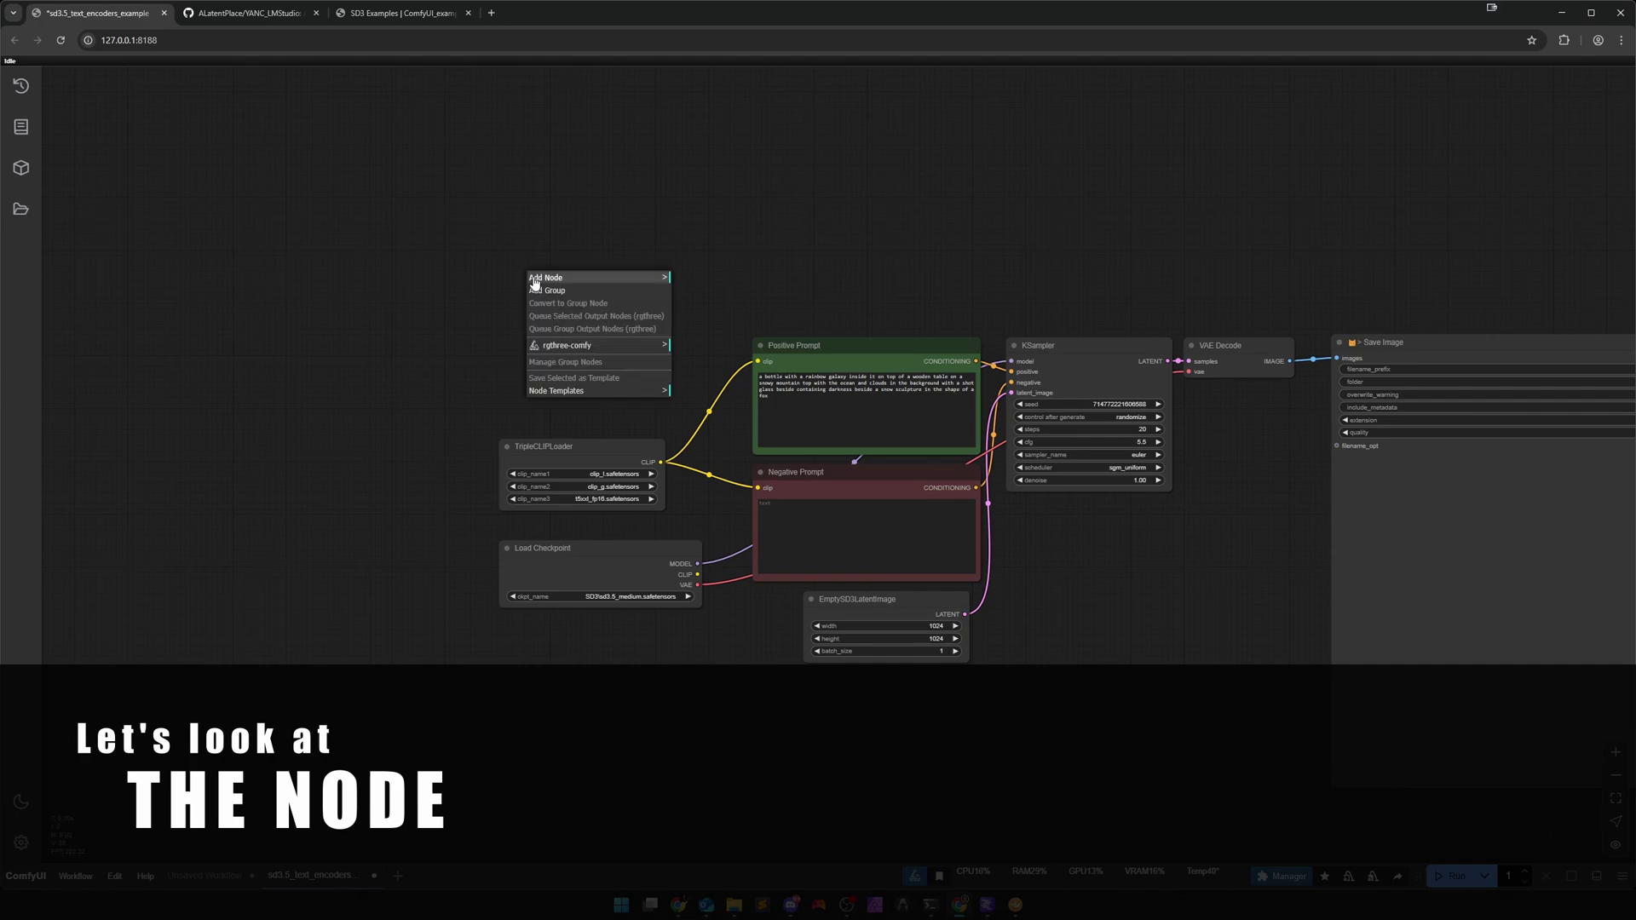
{"action": "left_click", "coordinate": [546, 278]}
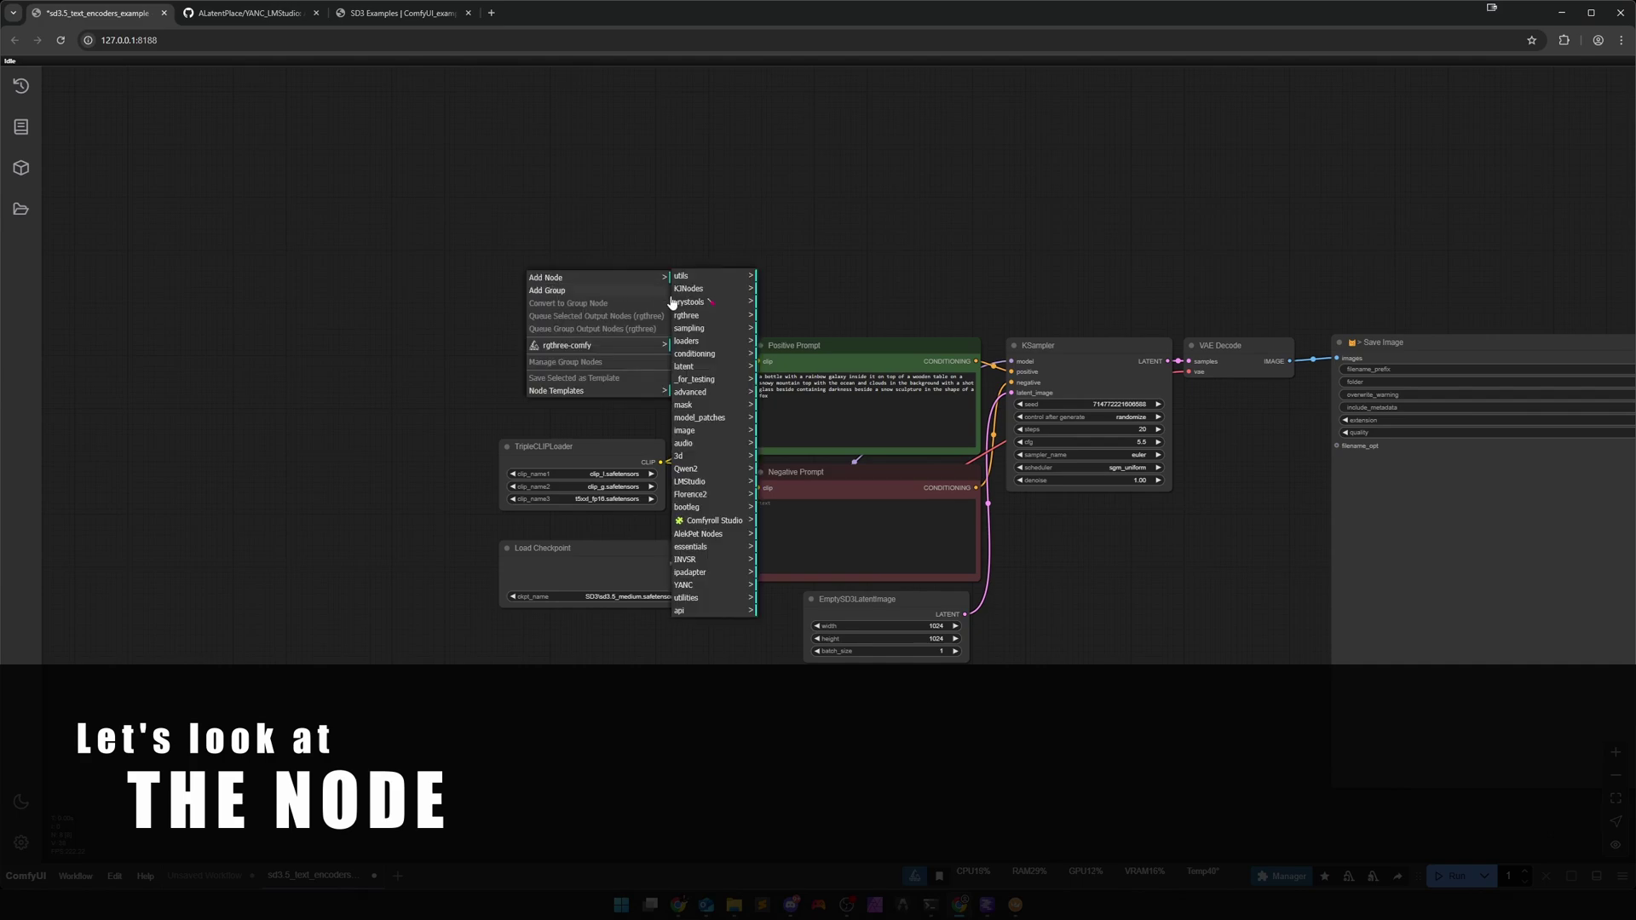
{"action": "left_click", "coordinate": [685, 588]}
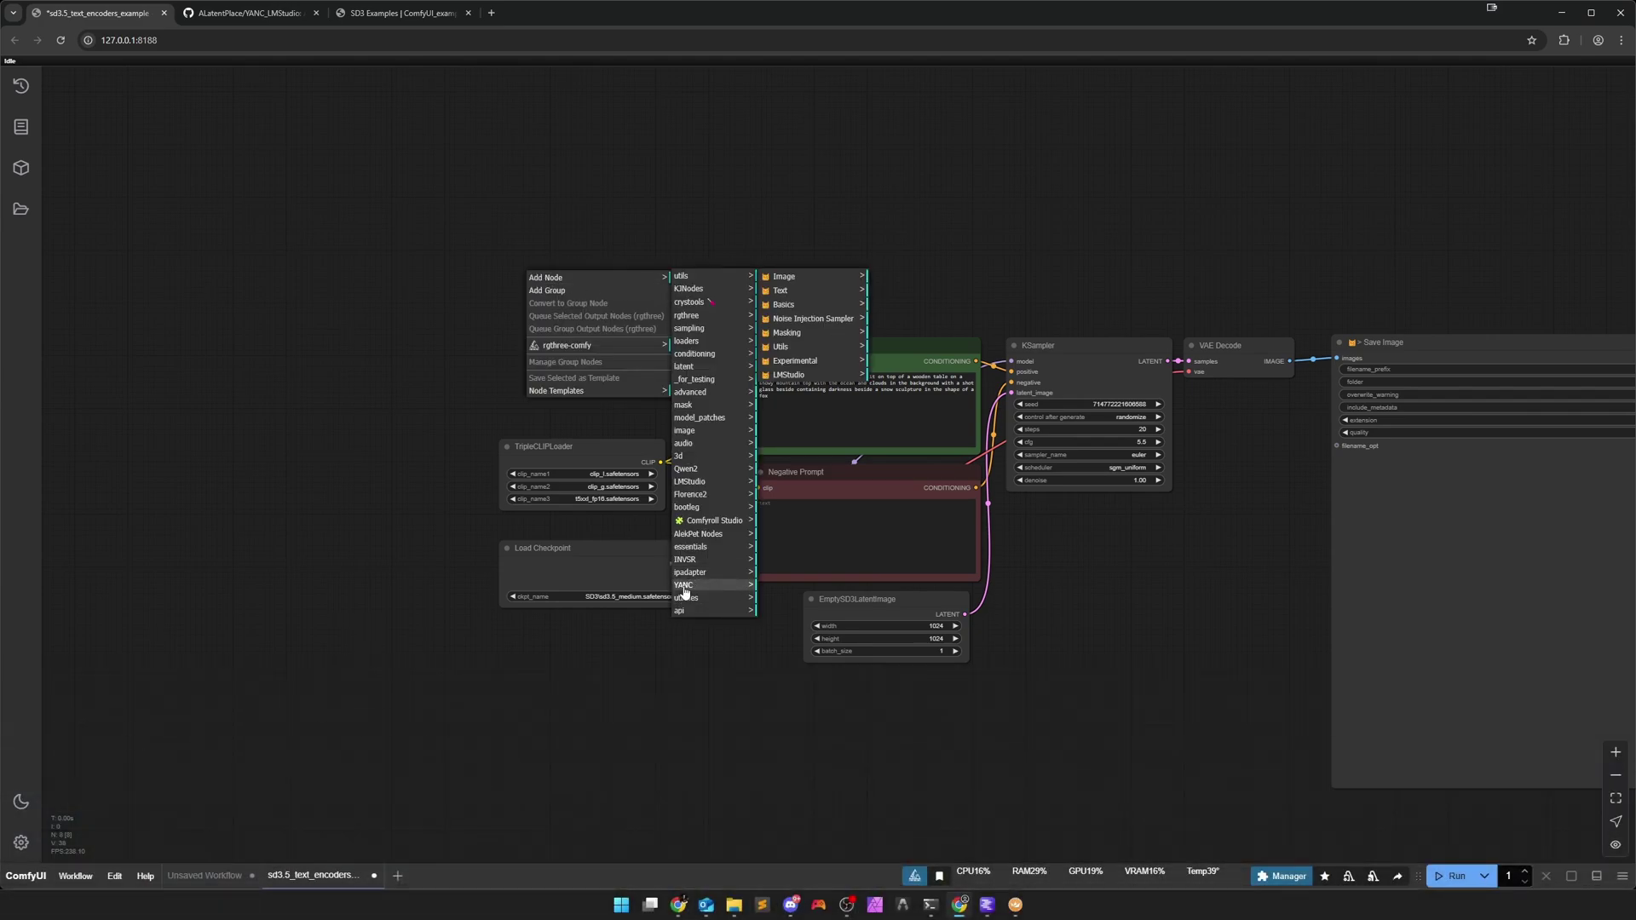
{"action": "left_click", "coordinate": [788, 375]}
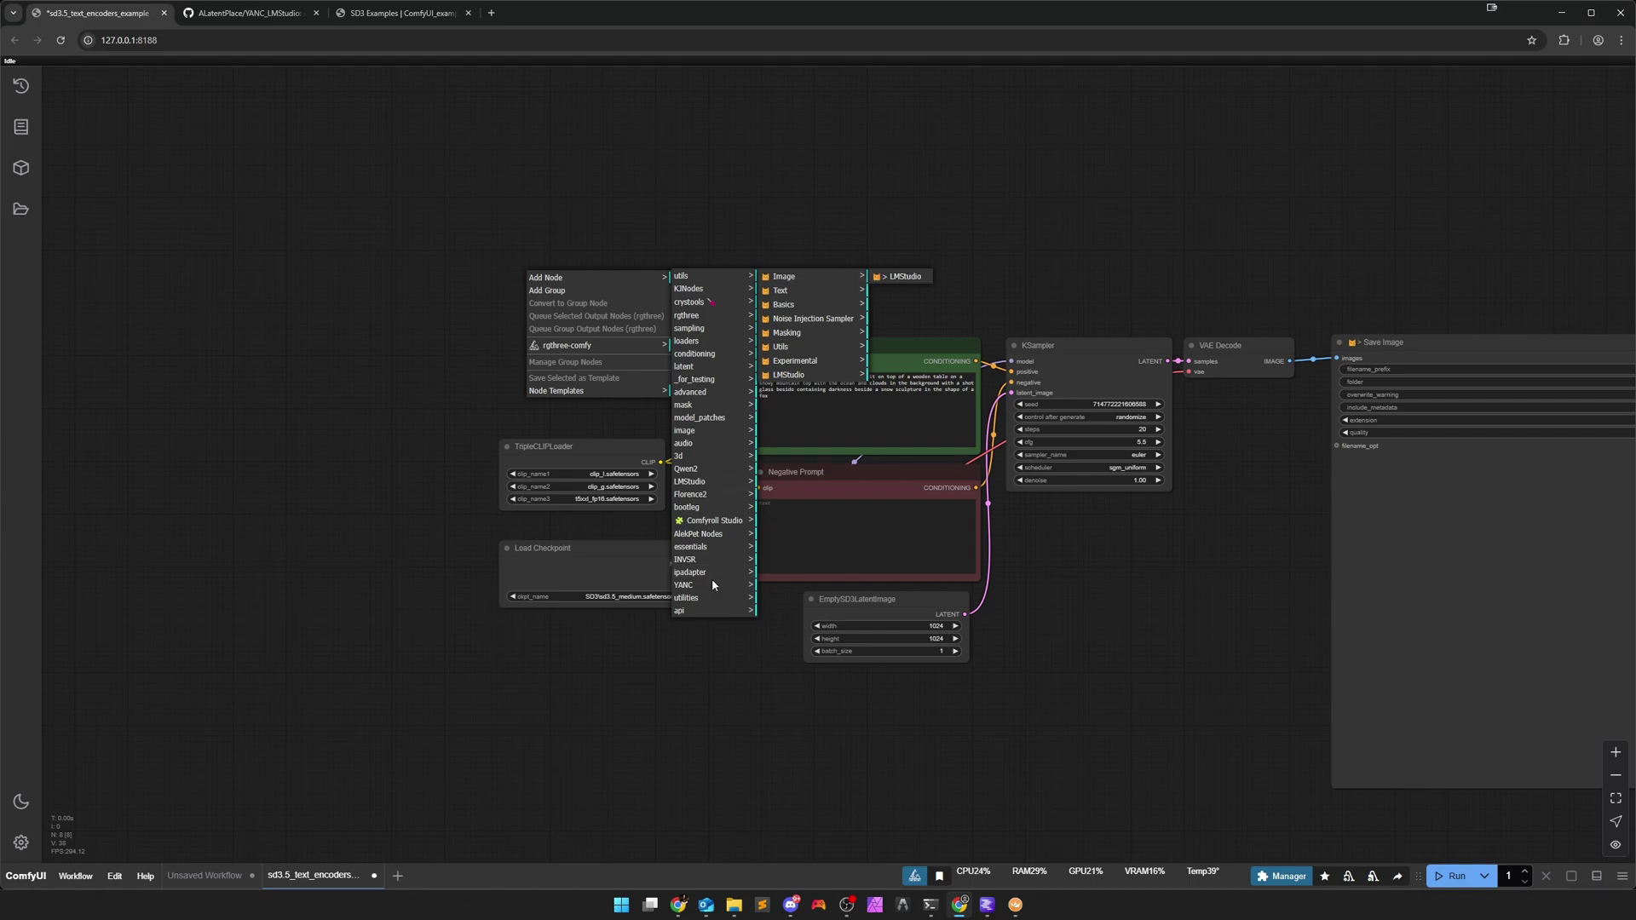
{"action": "left_click", "coordinate": [903, 277]}
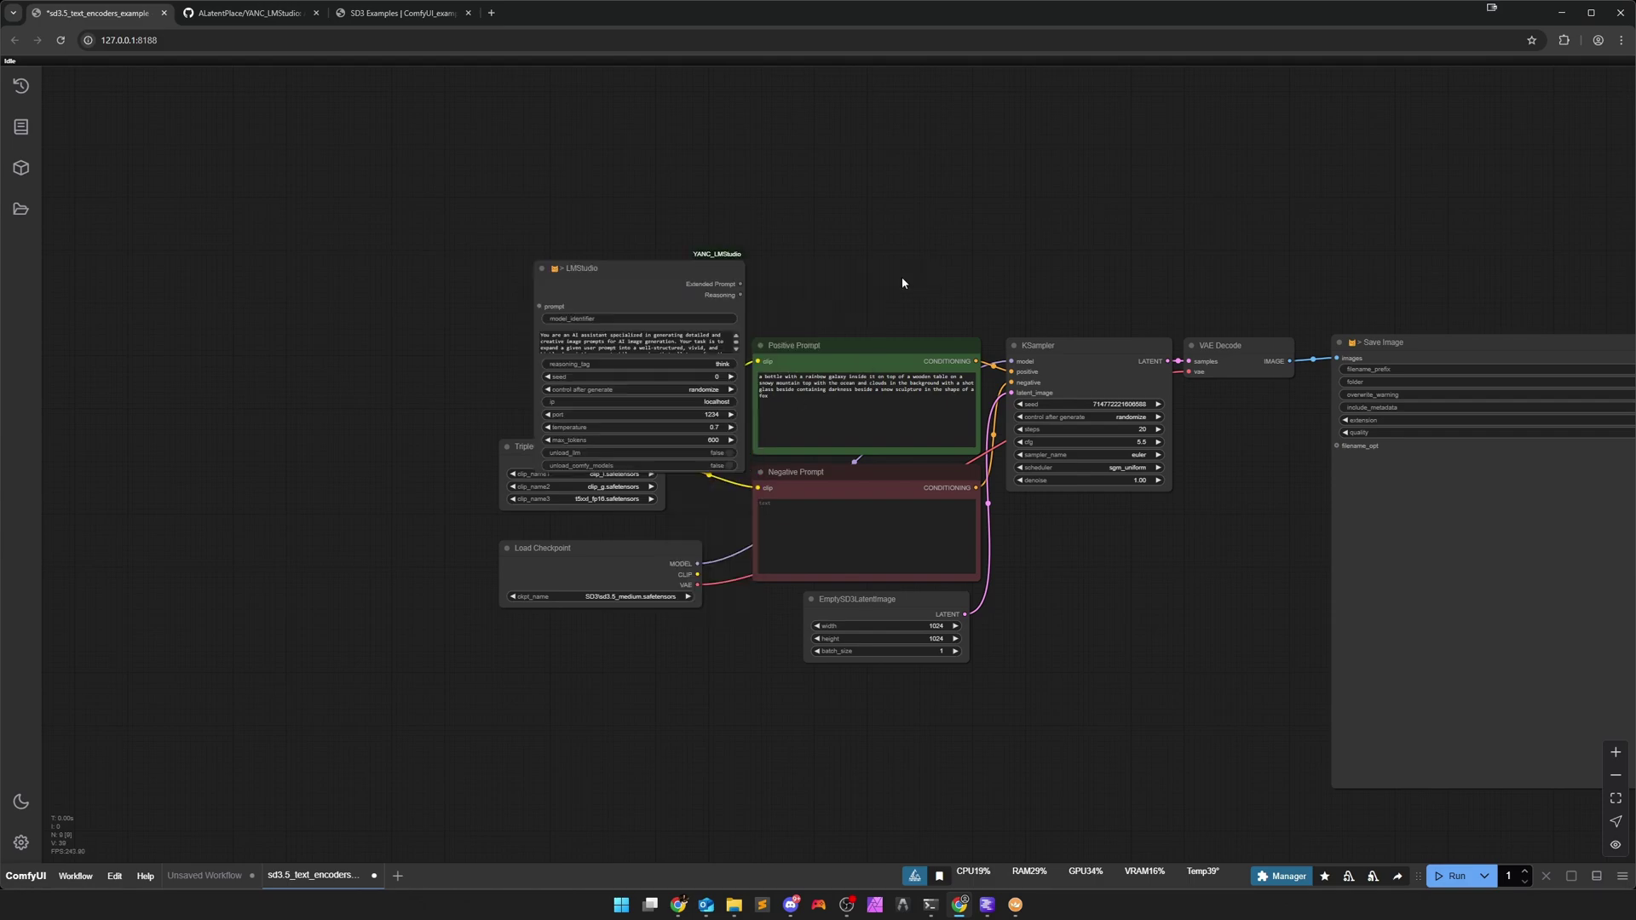
{"action": "left_click_drag", "start_coordinate": [639, 294], "coordinate": [323, 362]}
Switch to LM Studio, check the local server's status in the developer view, and return to ComfyUI.
{"action": "left_click_drag", "start_coordinate": [344, 672], "coordinate": [826, 746]}
{"action": "scroll", "coordinate": [798, 626], "scroll_direction": "up", "scroll_amount": 5}
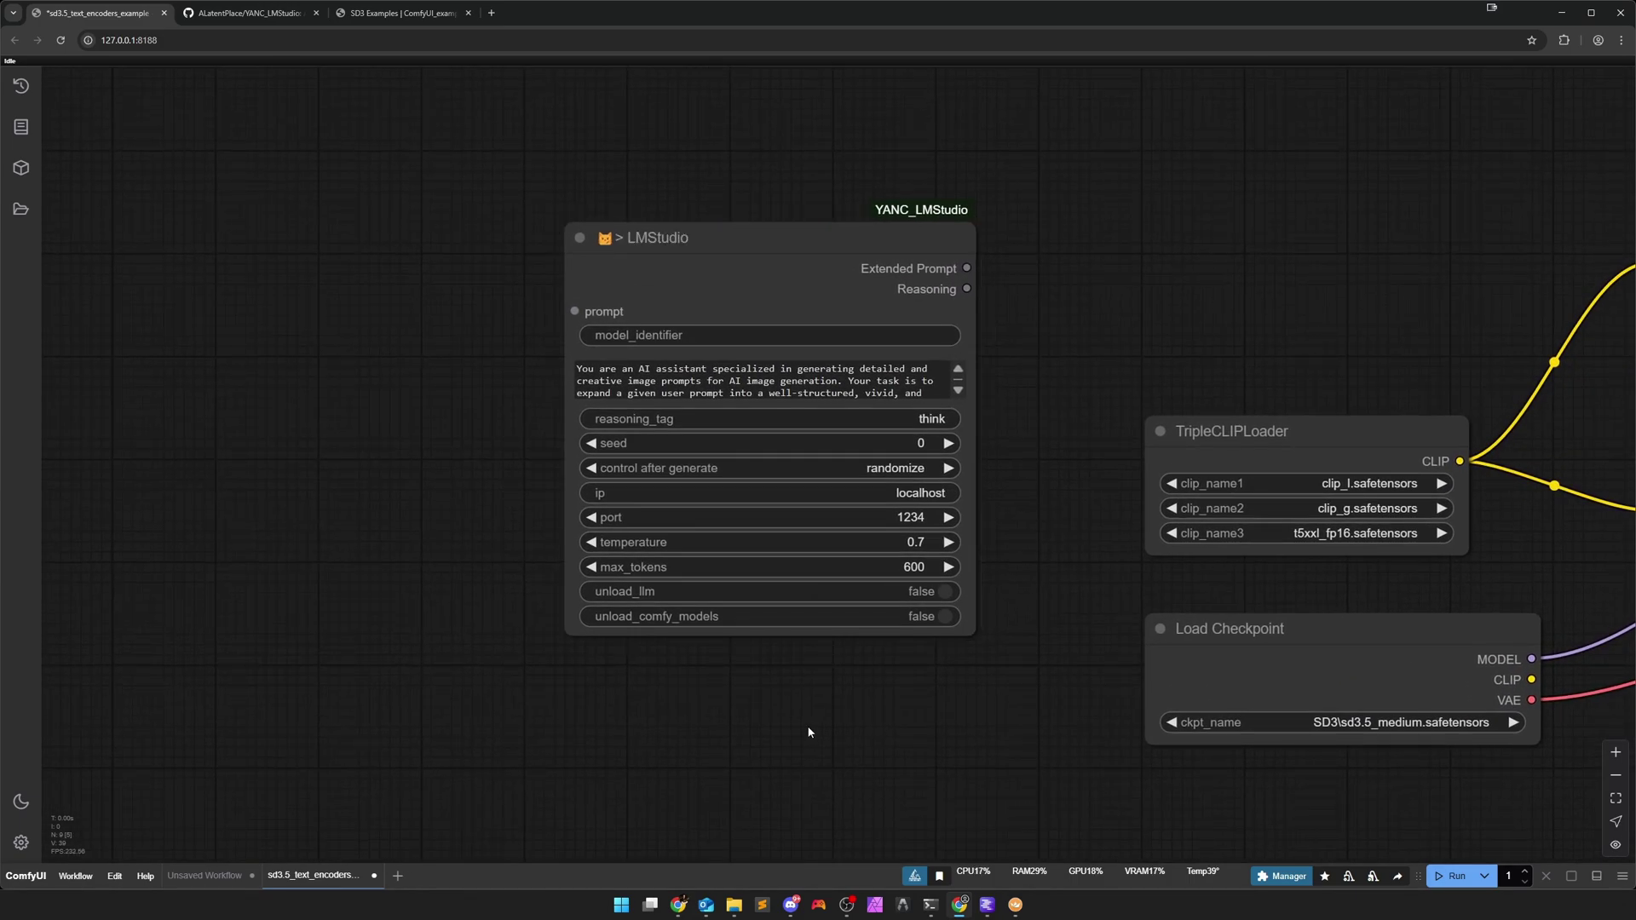
{"action": "left_click_drag", "start_coordinate": [810, 721], "coordinate": [800, 747]}
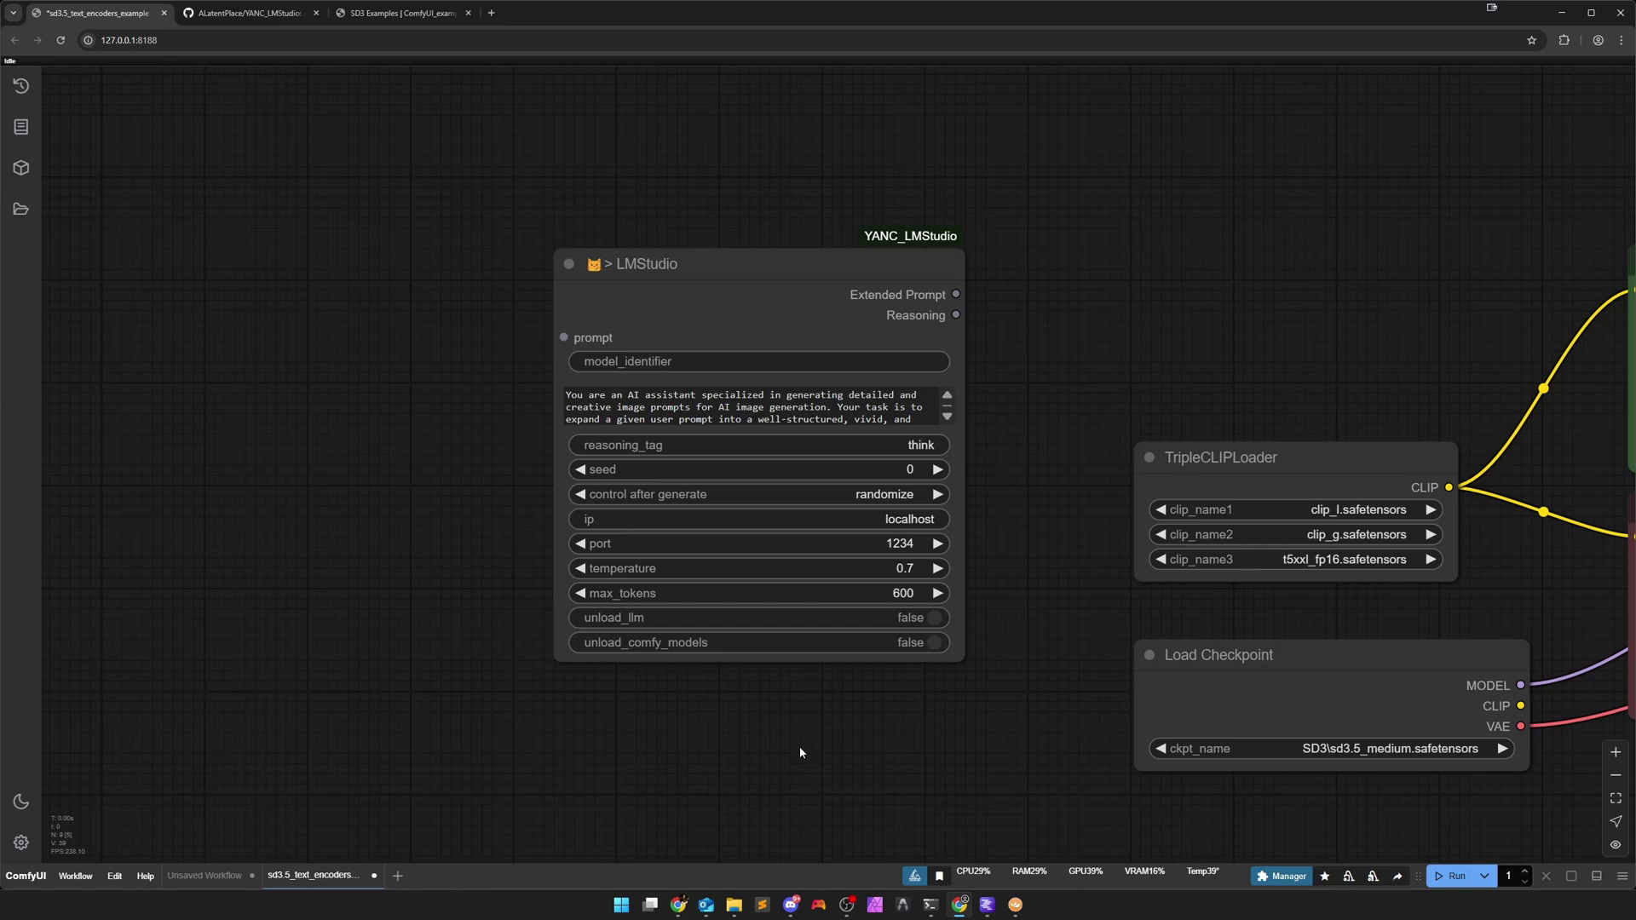
{"action": "left_click", "coordinate": [987, 905]}
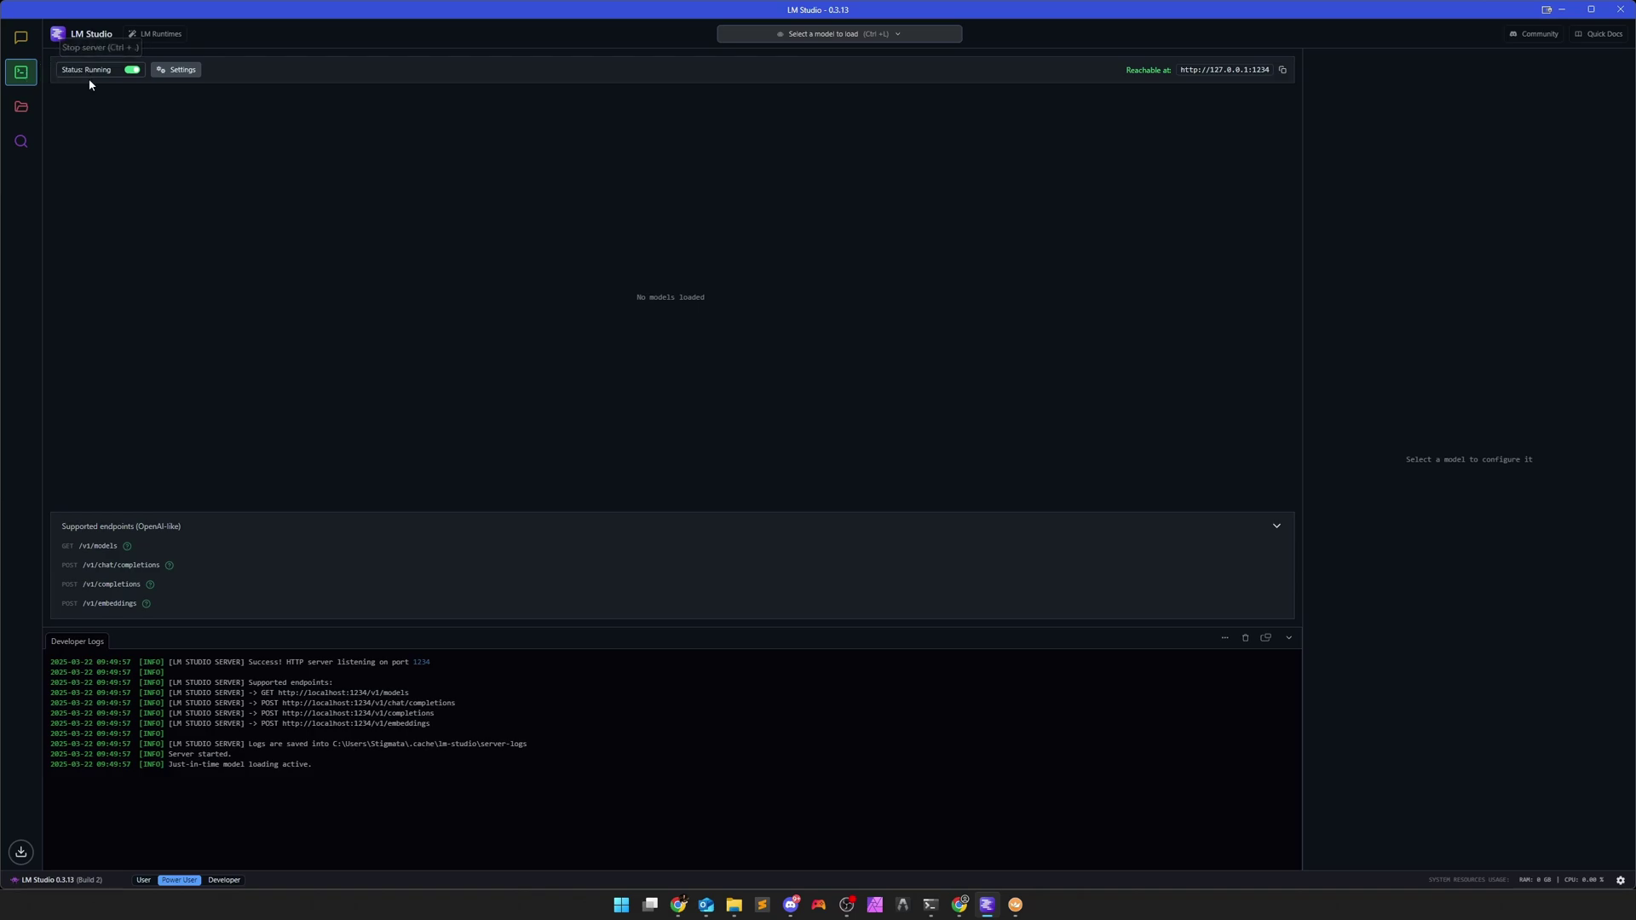
{"action": "left_click", "coordinate": [22, 37]}
{"action": "left_click", "coordinate": [21, 73]}
{"action": "left_click", "coordinate": [960, 905]}
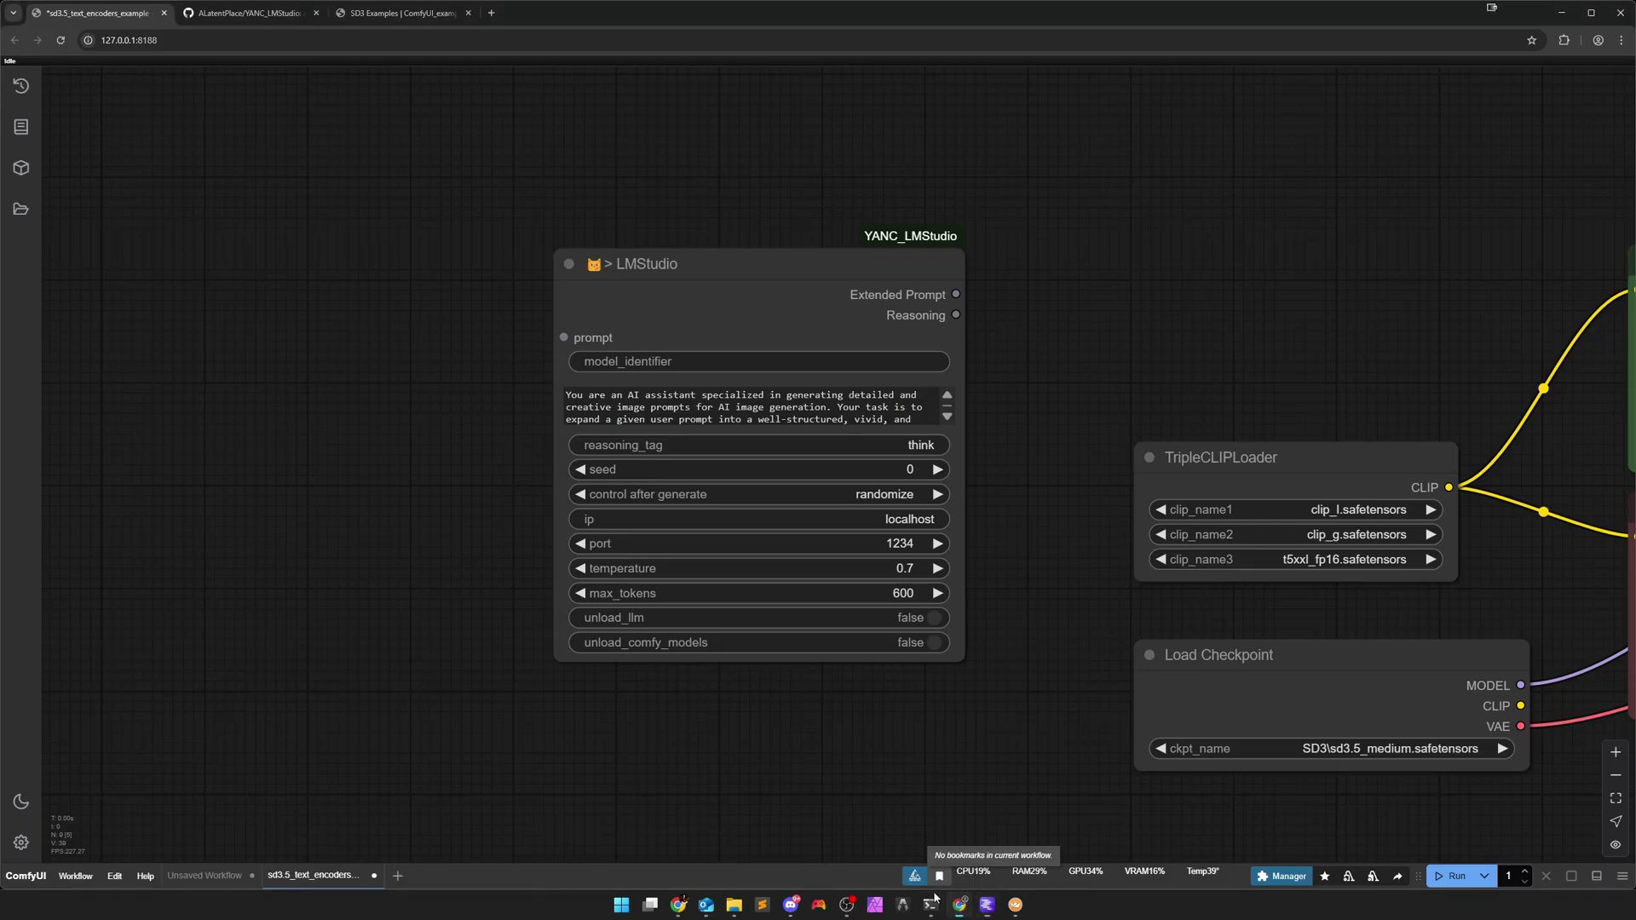
Move the LMStudio node away from the loaders and convert the Positive Prompt node's text widget to an input.
{"action": "scroll", "coordinate": [778, 750], "scroll_direction": "up", "scroll_amount": 2}
{"action": "left_click_drag", "start_coordinate": [776, 760], "coordinate": [749, 779]}
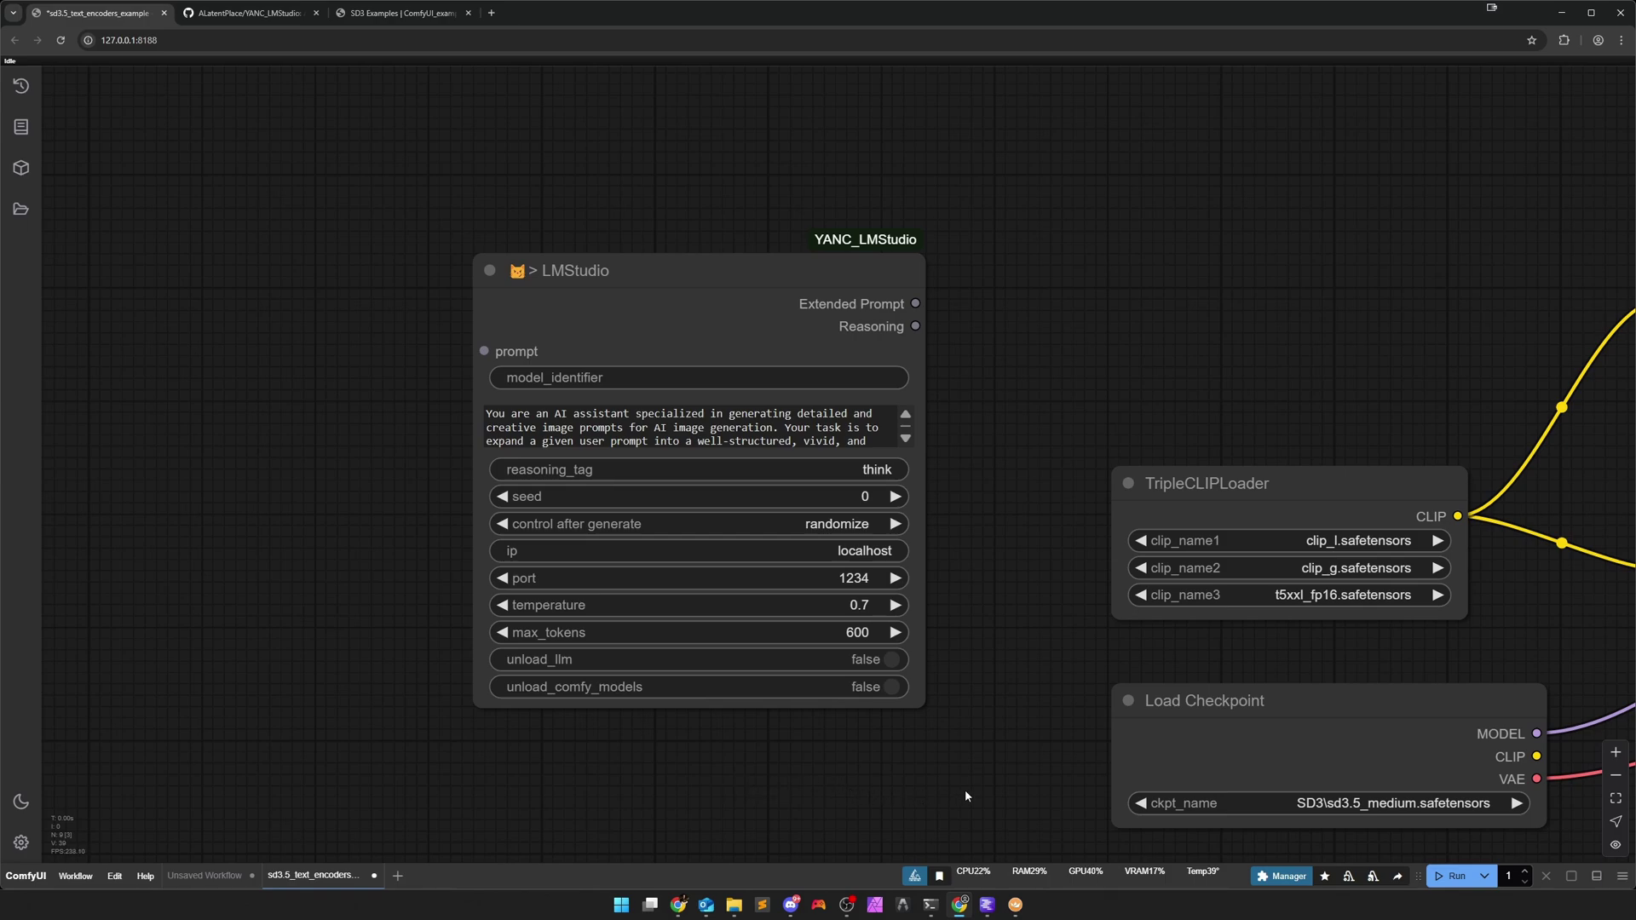
{"action": "left_click_drag", "start_coordinate": [964, 790], "coordinate": [518, 728]}
{"action": "scroll", "coordinate": [742, 730], "scroll_direction": "down", "scroll_amount": 3}
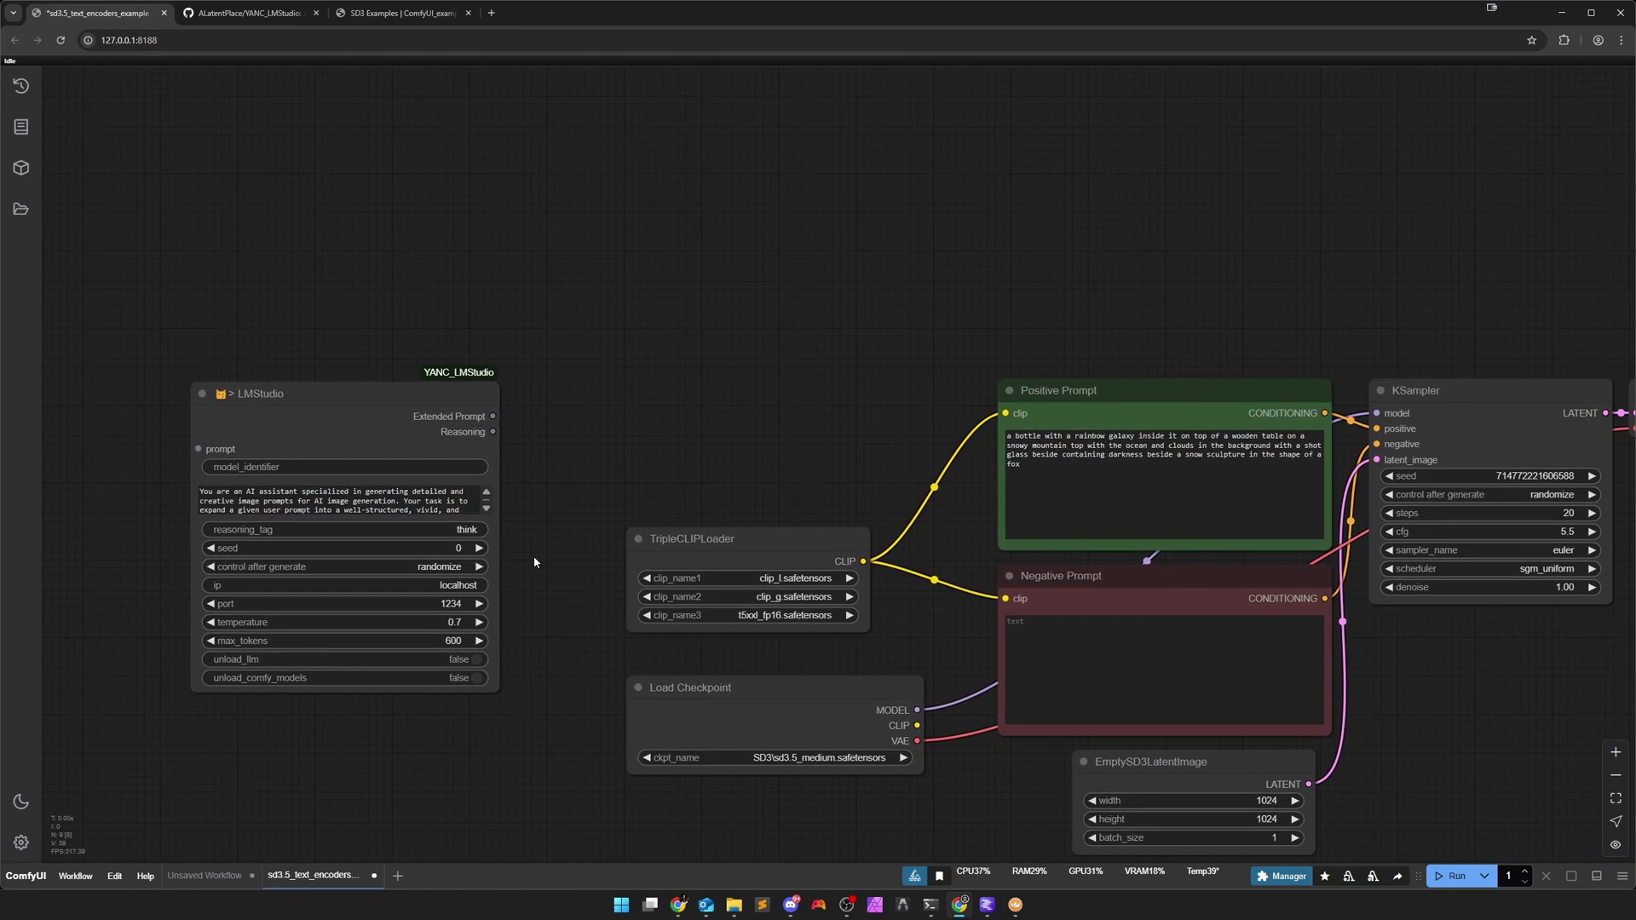
{"action": "left_click_drag", "start_coordinate": [356, 411], "coordinate": [279, 326]}
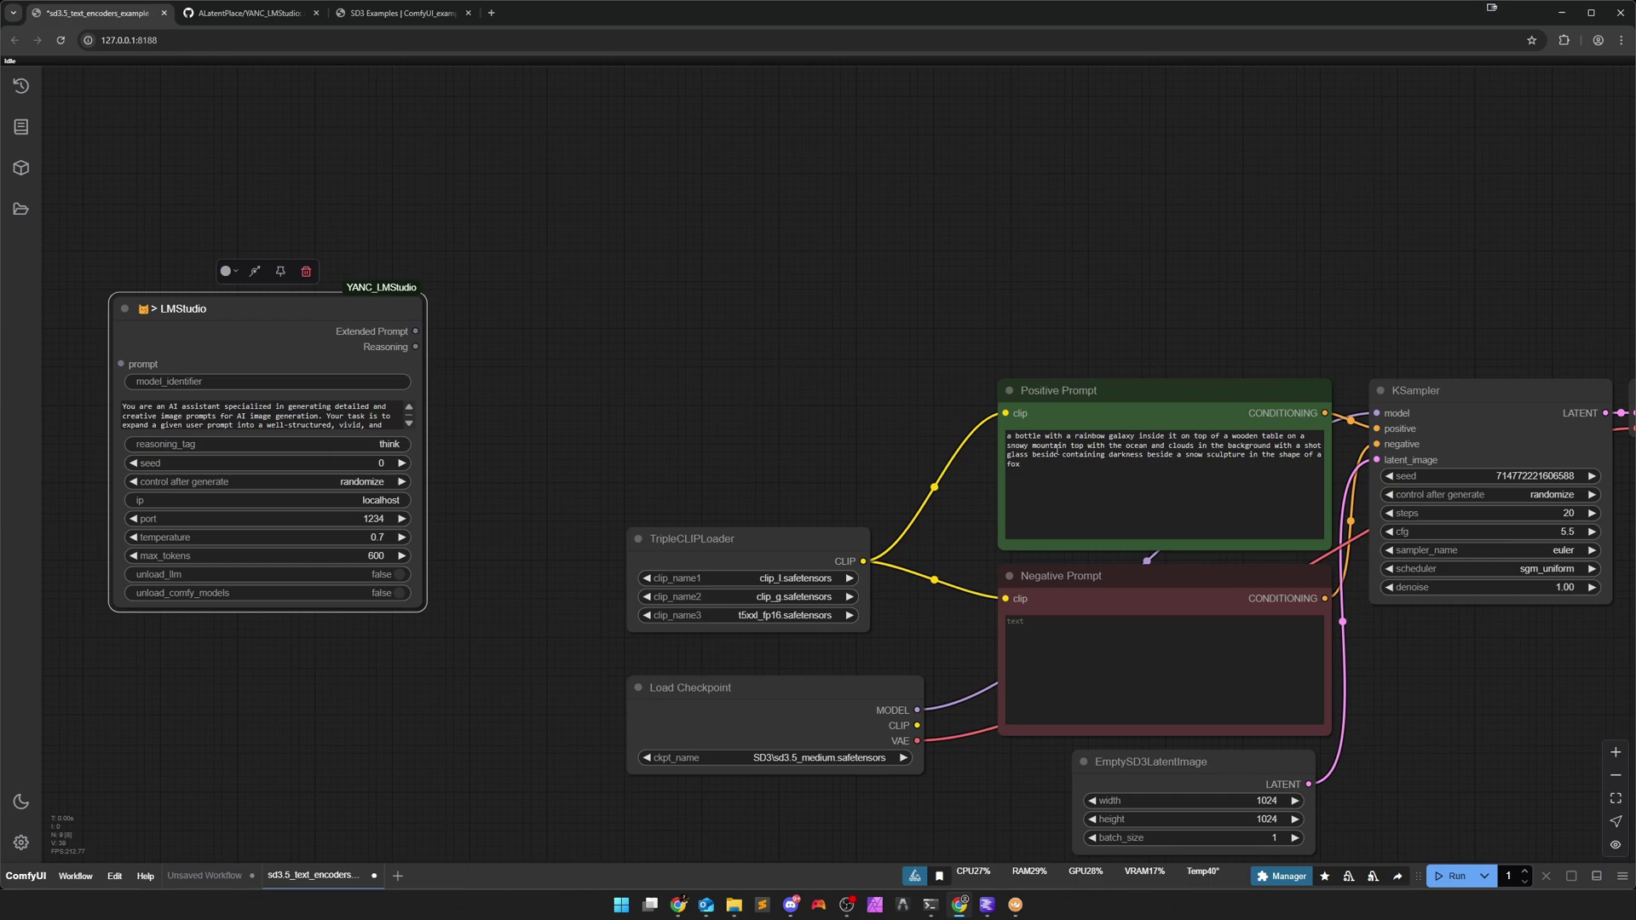
{"action": "right_click", "coordinate": [1097, 417]}
{"action": "left_click", "coordinate": [1130, 657]}
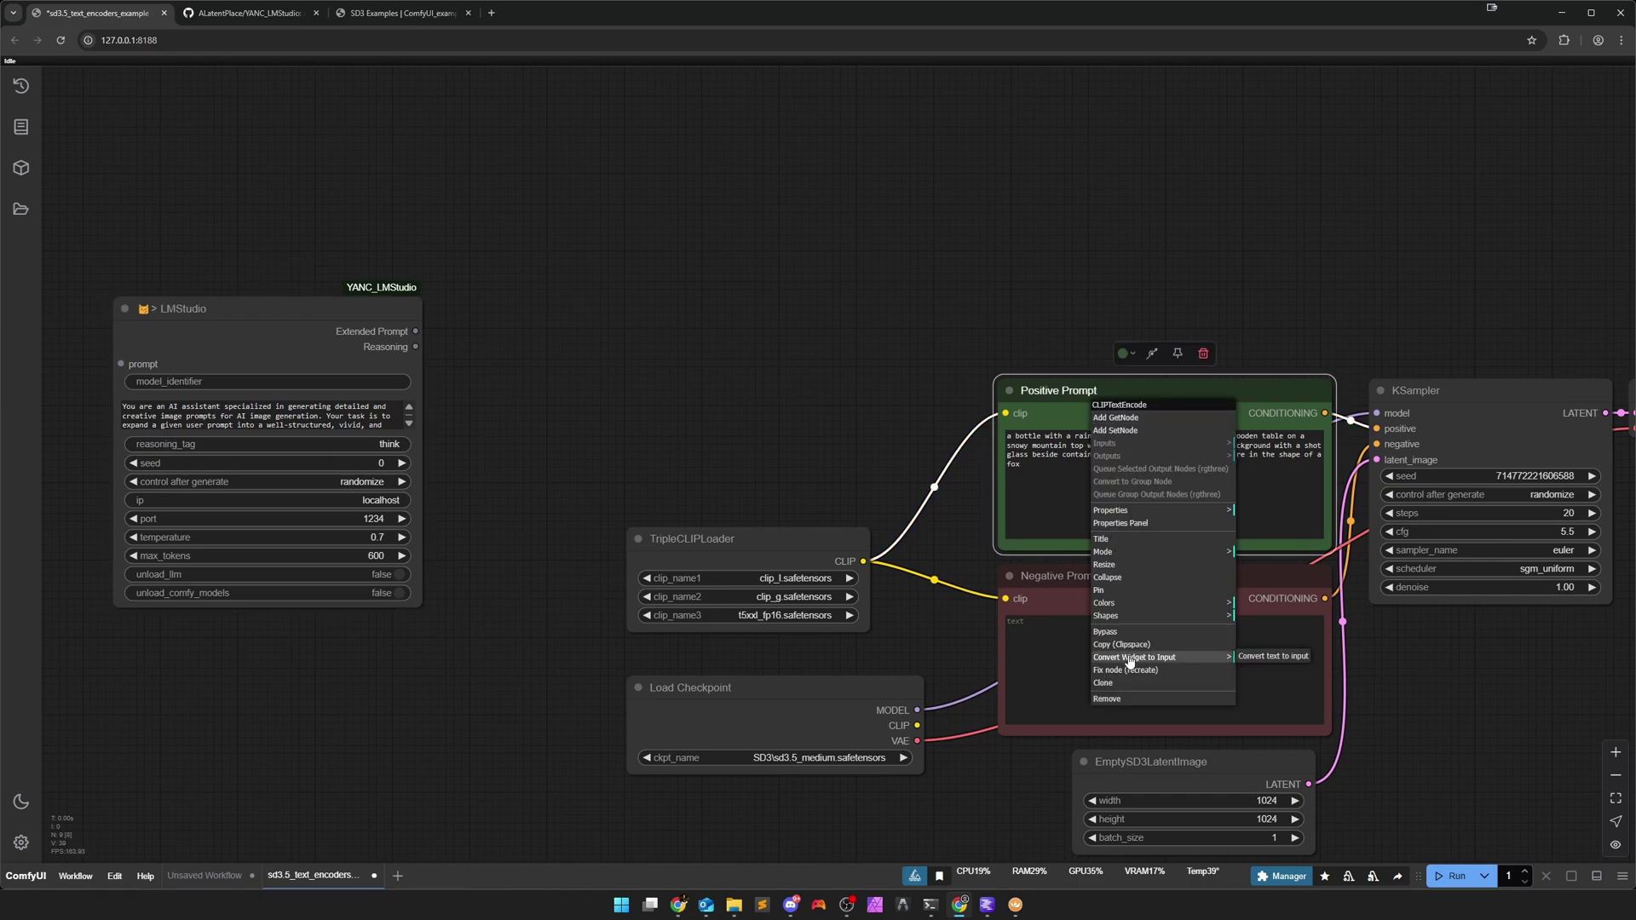
{"action": "left_click", "coordinate": [1273, 656]}
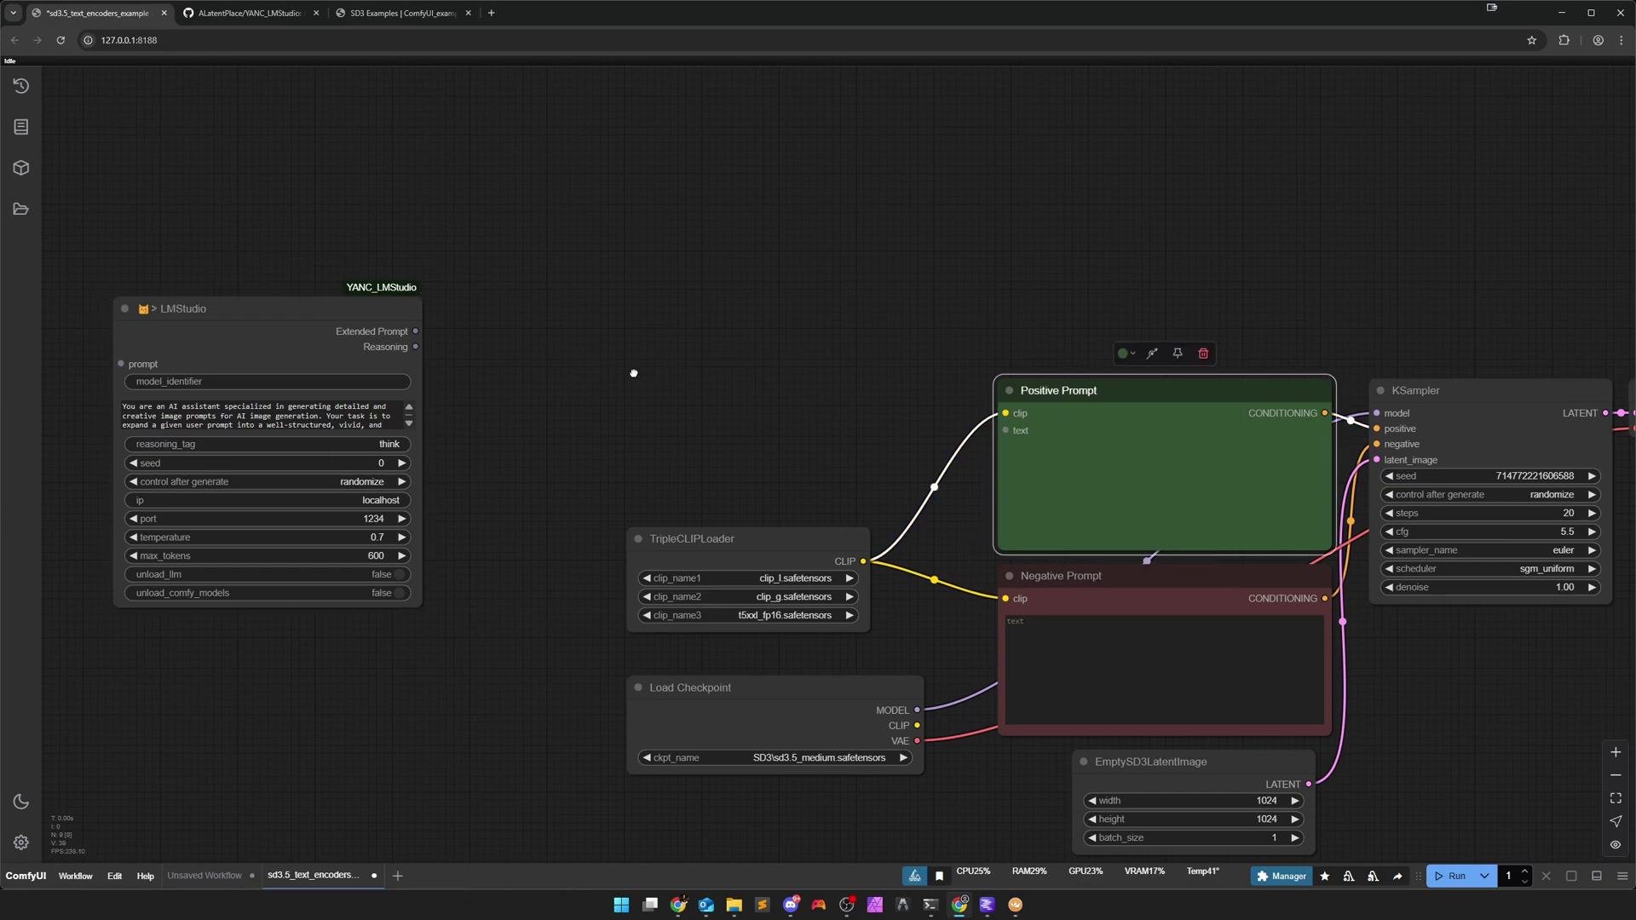
Add a Display Any node between LMStudio and Positive Prompt, placing it above TripleCLIPLoader and enlarging it.
{"action": "left_click_drag", "start_coordinate": [634, 374], "coordinate": [799, 400]}
{"action": "double_click", "coordinate": [714, 370]}
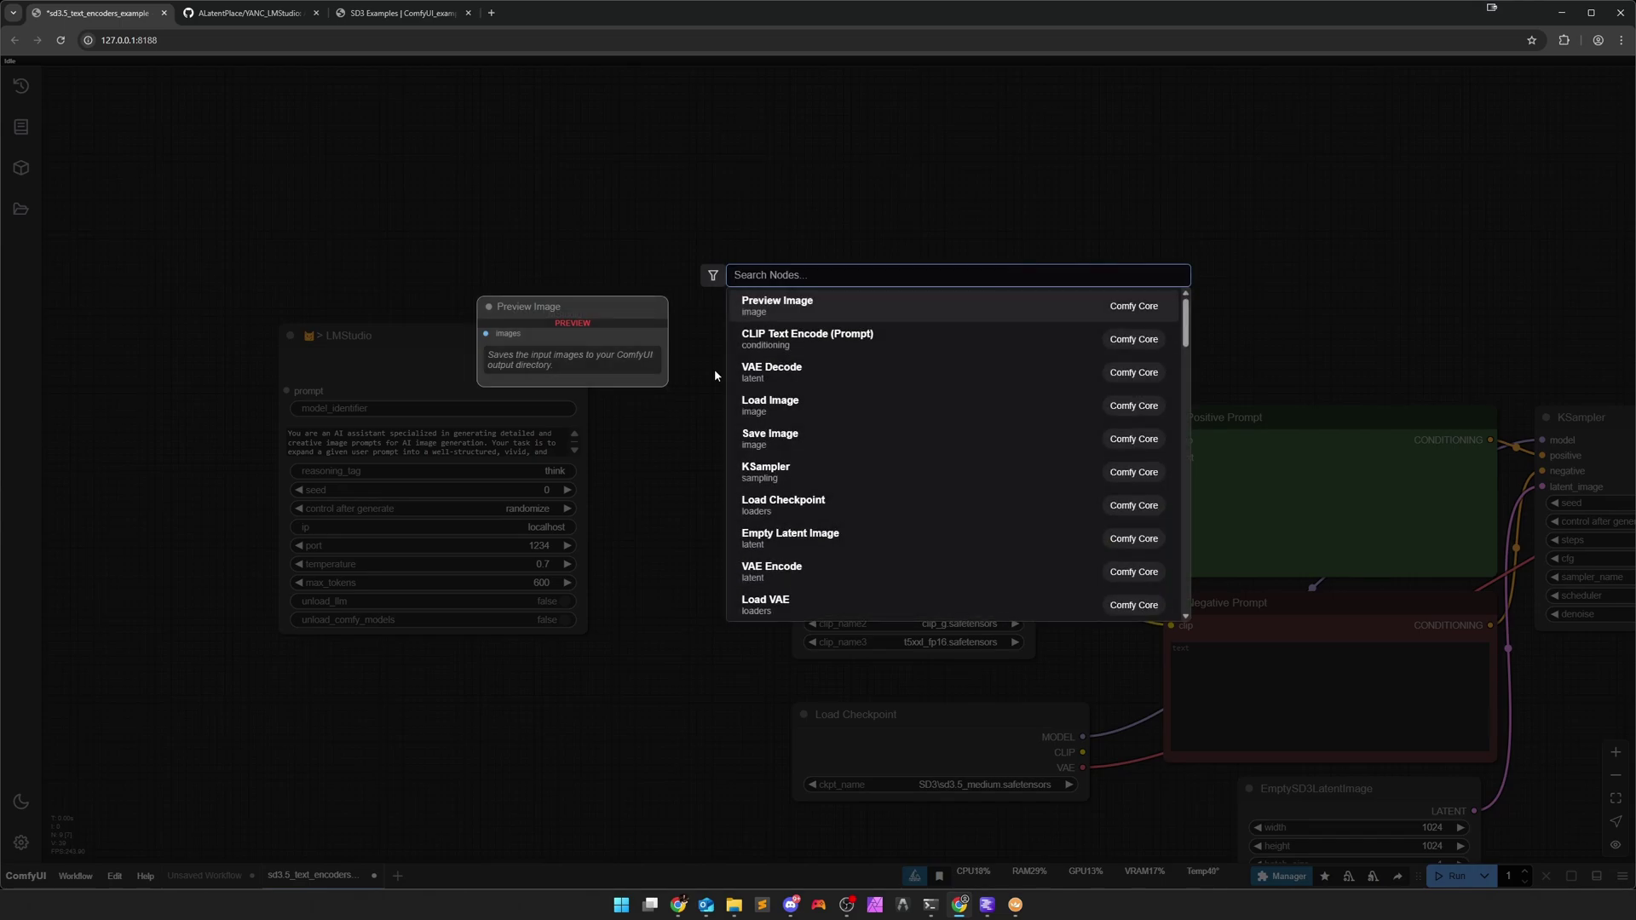
{"action": "type", "text": "display"}
{"action": "left_click", "coordinate": [796, 337]}
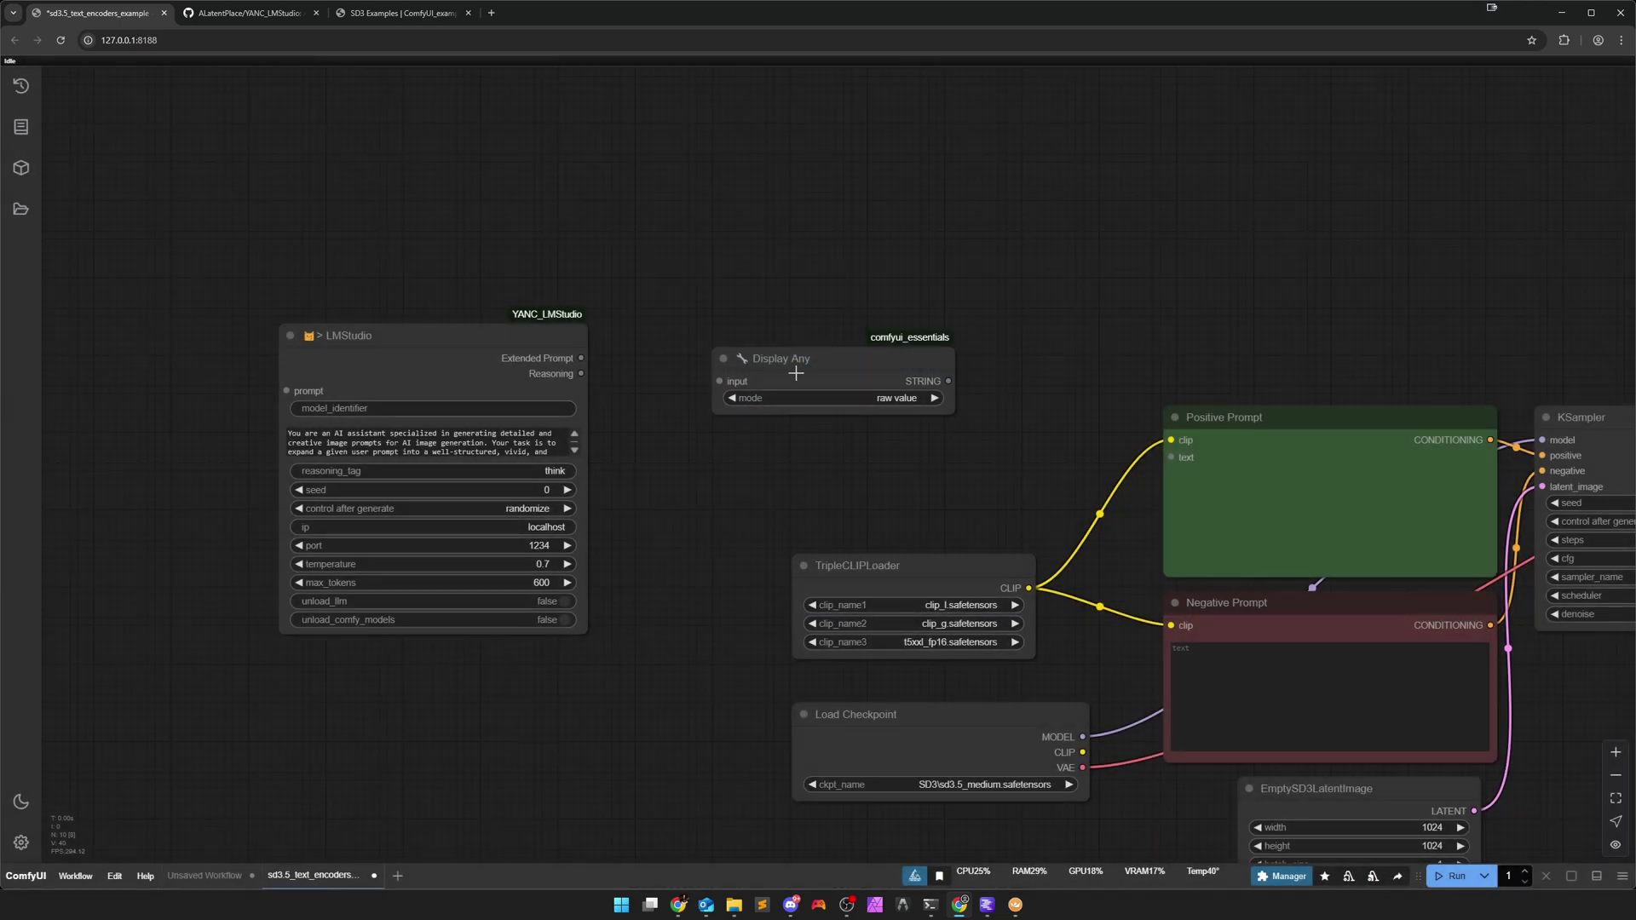
{"action": "left_click_drag", "start_coordinate": [796, 373], "coordinate": [762, 219]}
{"action": "left_click_drag", "start_coordinate": [920, 259], "coordinate": [1073, 523]}
Align LMStudio beside Display Any, connect Extended Prompt to the Display Any input, and link its STRING output to Positive Prompt's text.
{"action": "left_click_drag", "start_coordinate": [491, 349], "coordinate": [507, 234]}
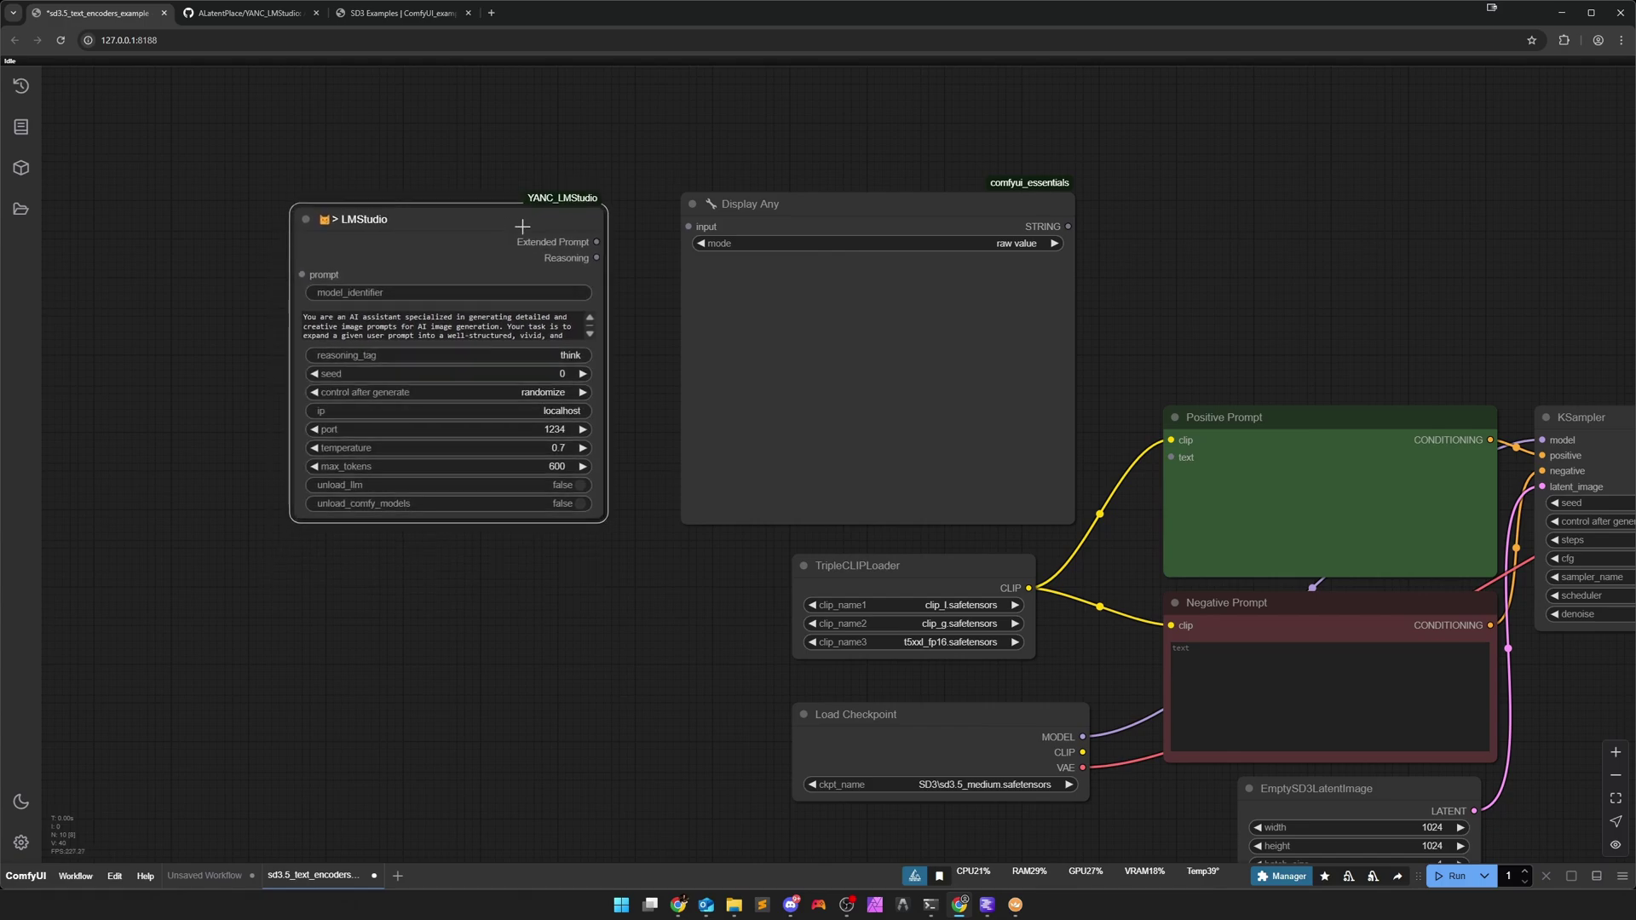
{"action": "left_click_drag", "start_coordinate": [598, 259], "coordinate": [688, 227]}
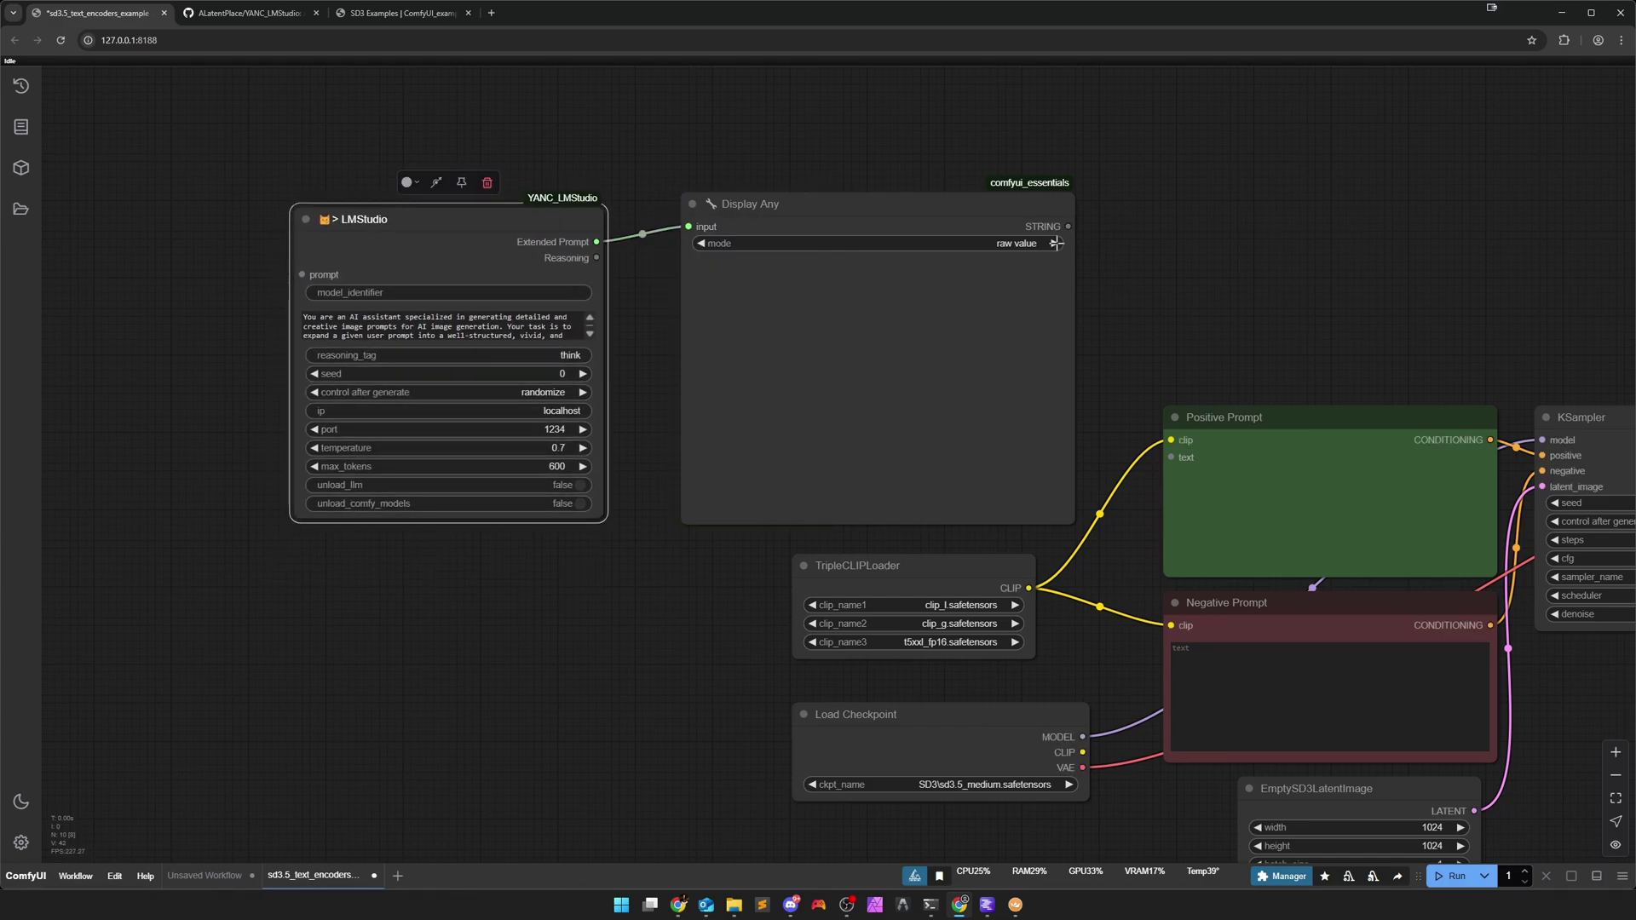
{"action": "left_click_drag", "start_coordinate": [1068, 227], "coordinate": [1172, 457]}
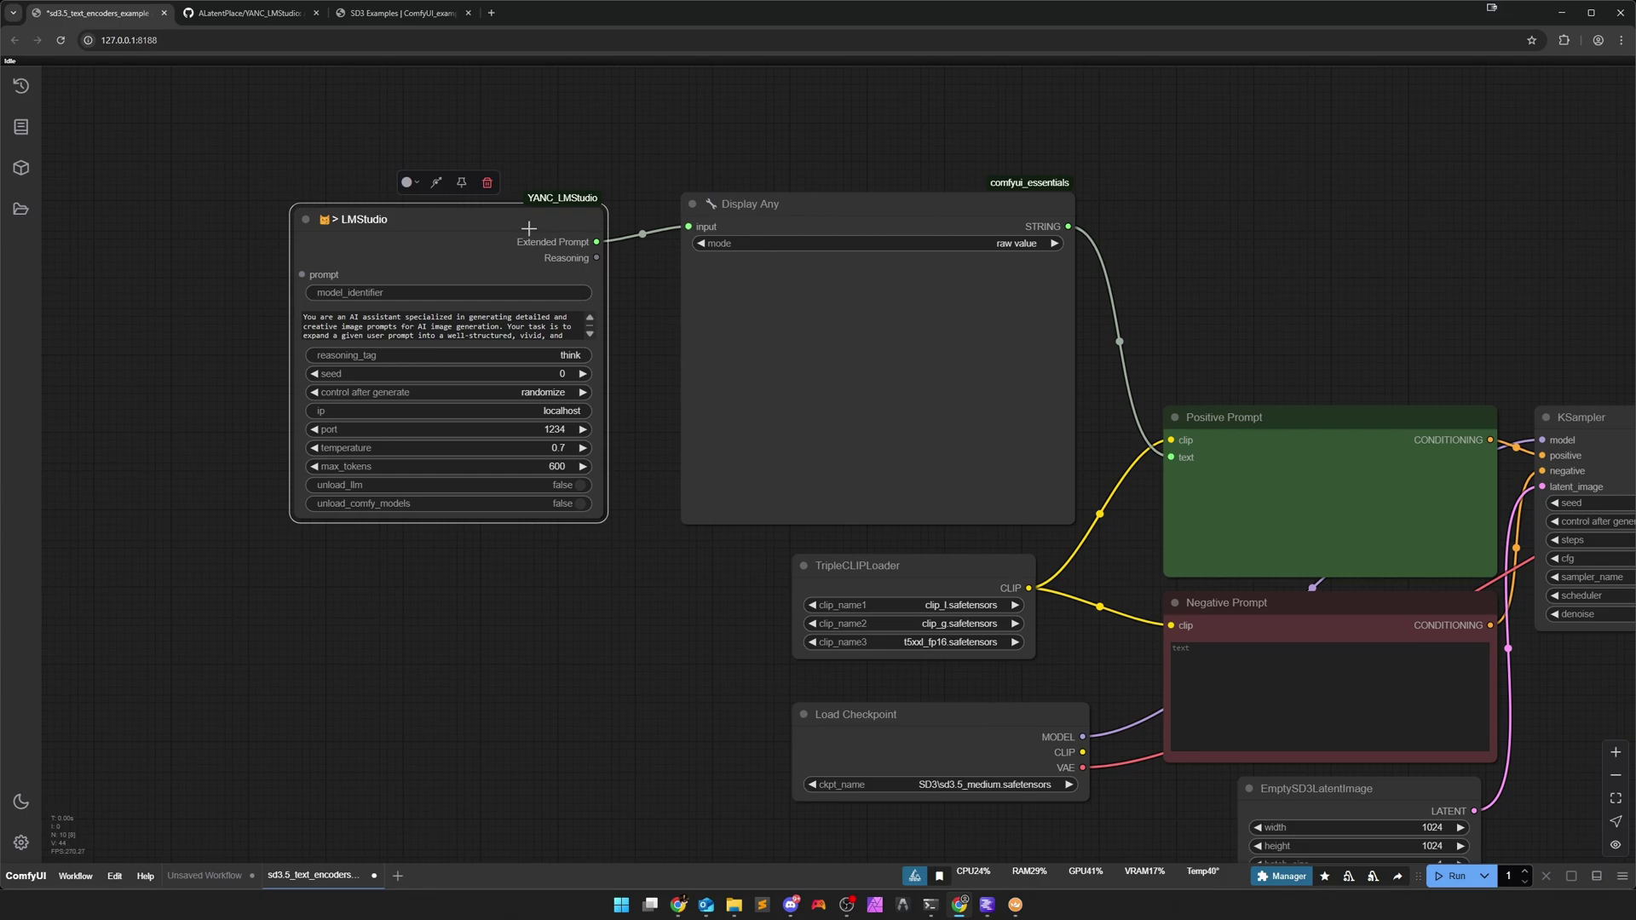
{"action": "left_click_drag", "start_coordinate": [468, 239], "coordinate": [431, 212]}
Add a YANC Text node to the left of LMStudio and connect its text output to the LMStudio prompt input.
{"action": "left_click_drag", "start_coordinate": [579, 393], "coordinate": [979, 449]}
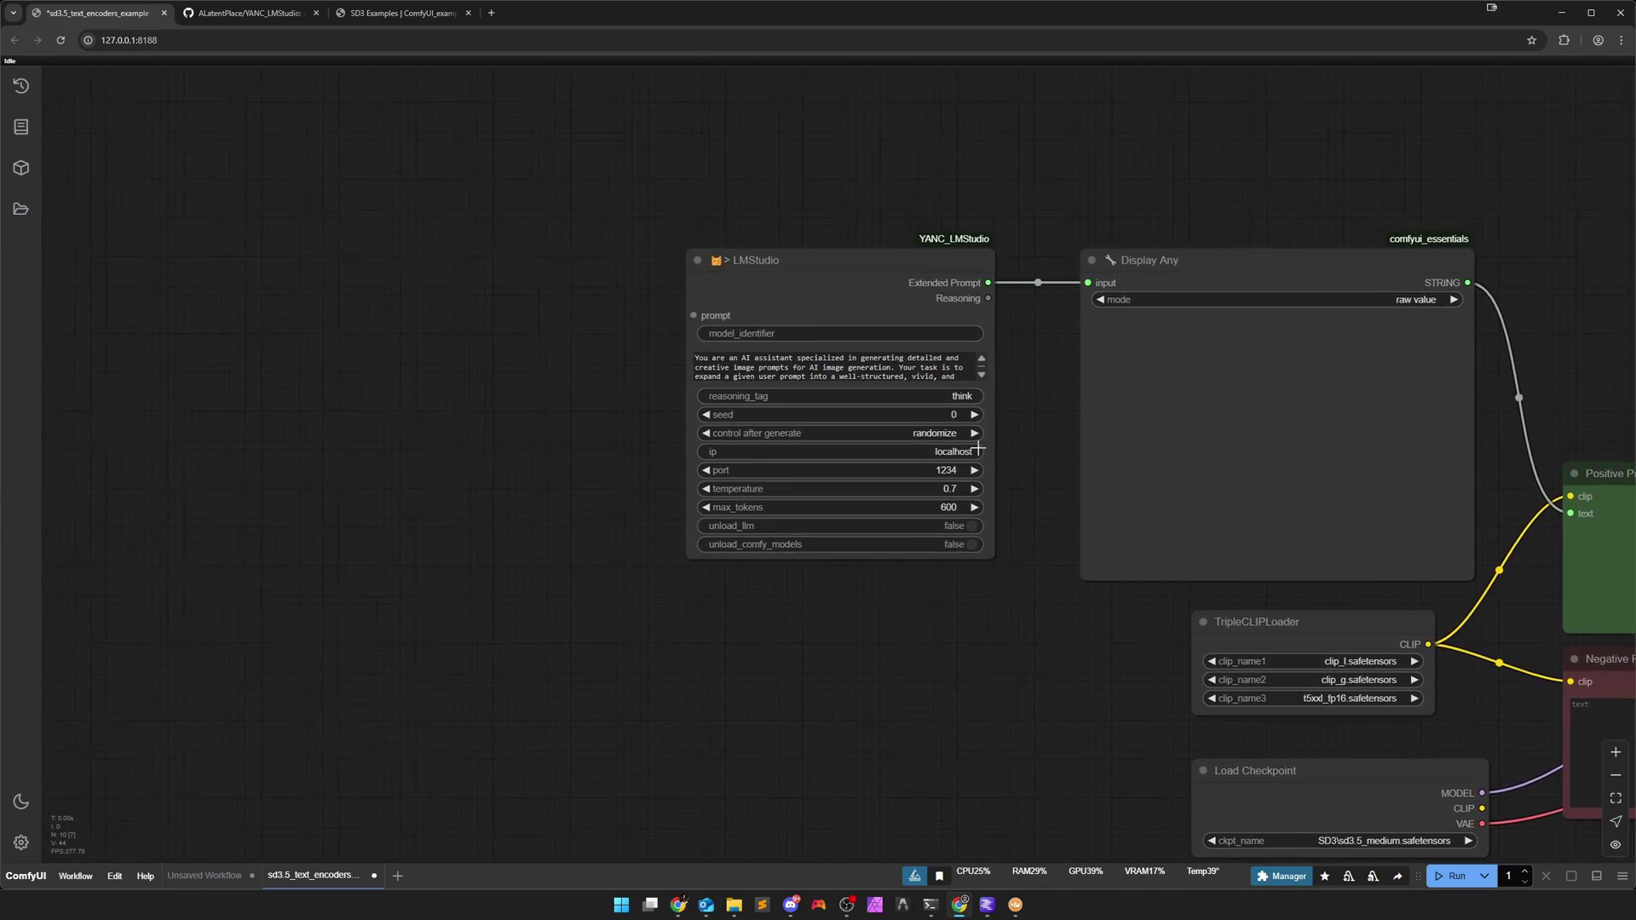
{"action": "left_click_drag", "start_coordinate": [568, 459], "coordinate": [709, 414]}
{"action": "double_click", "coordinate": [610, 382]}
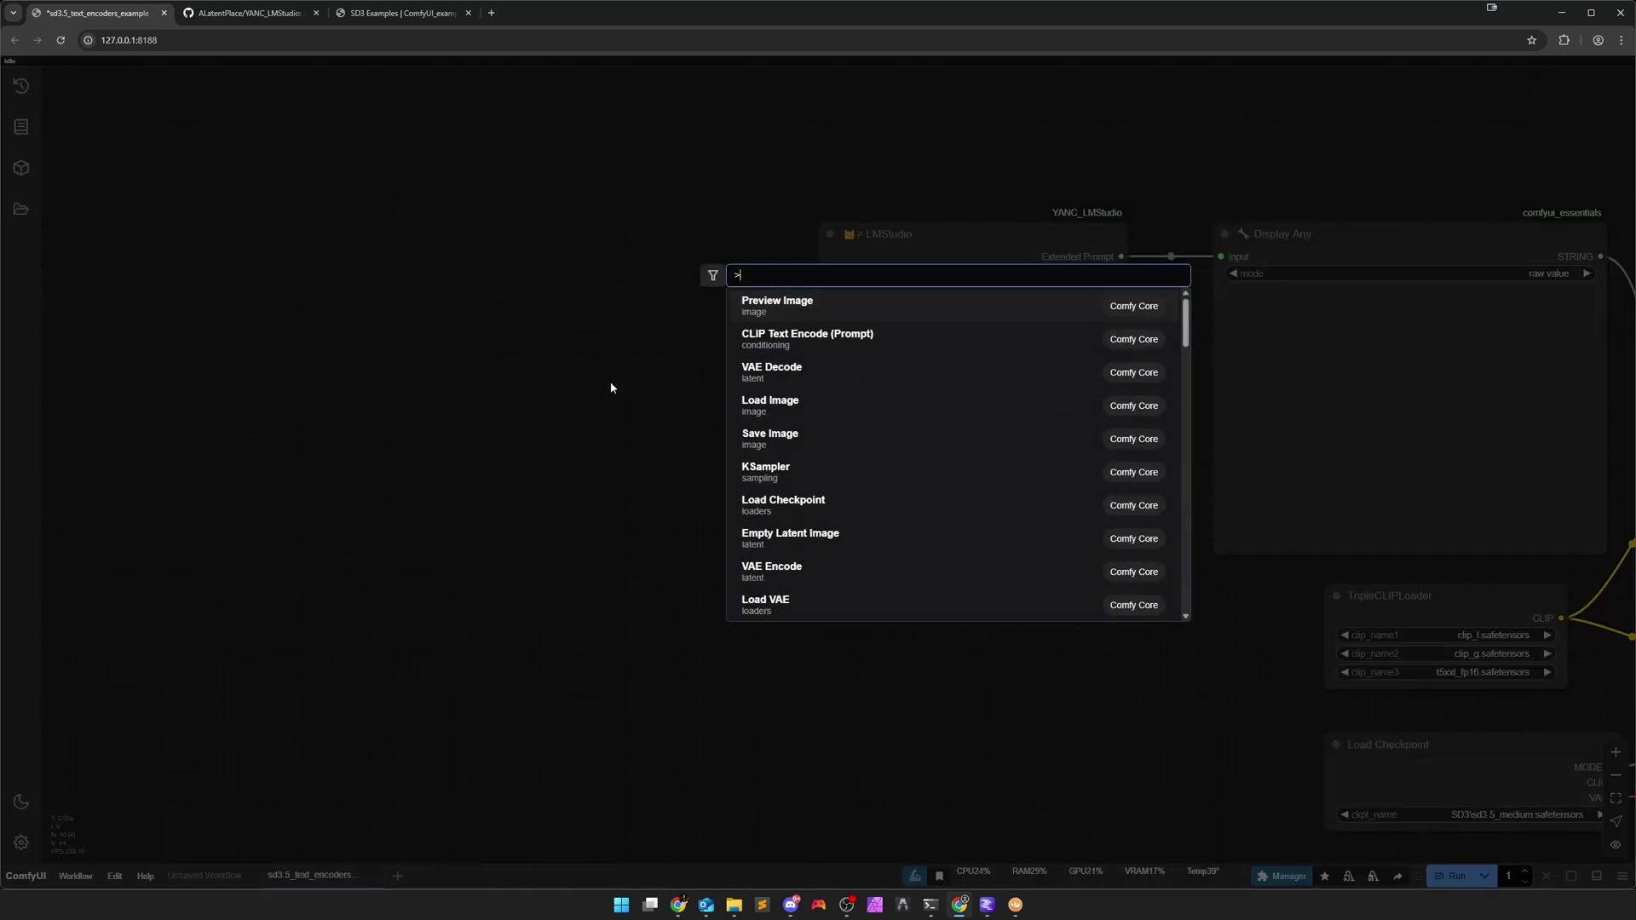
{"action": "type", "text": "text"}
{"action": "left_click", "coordinate": [768, 333]}
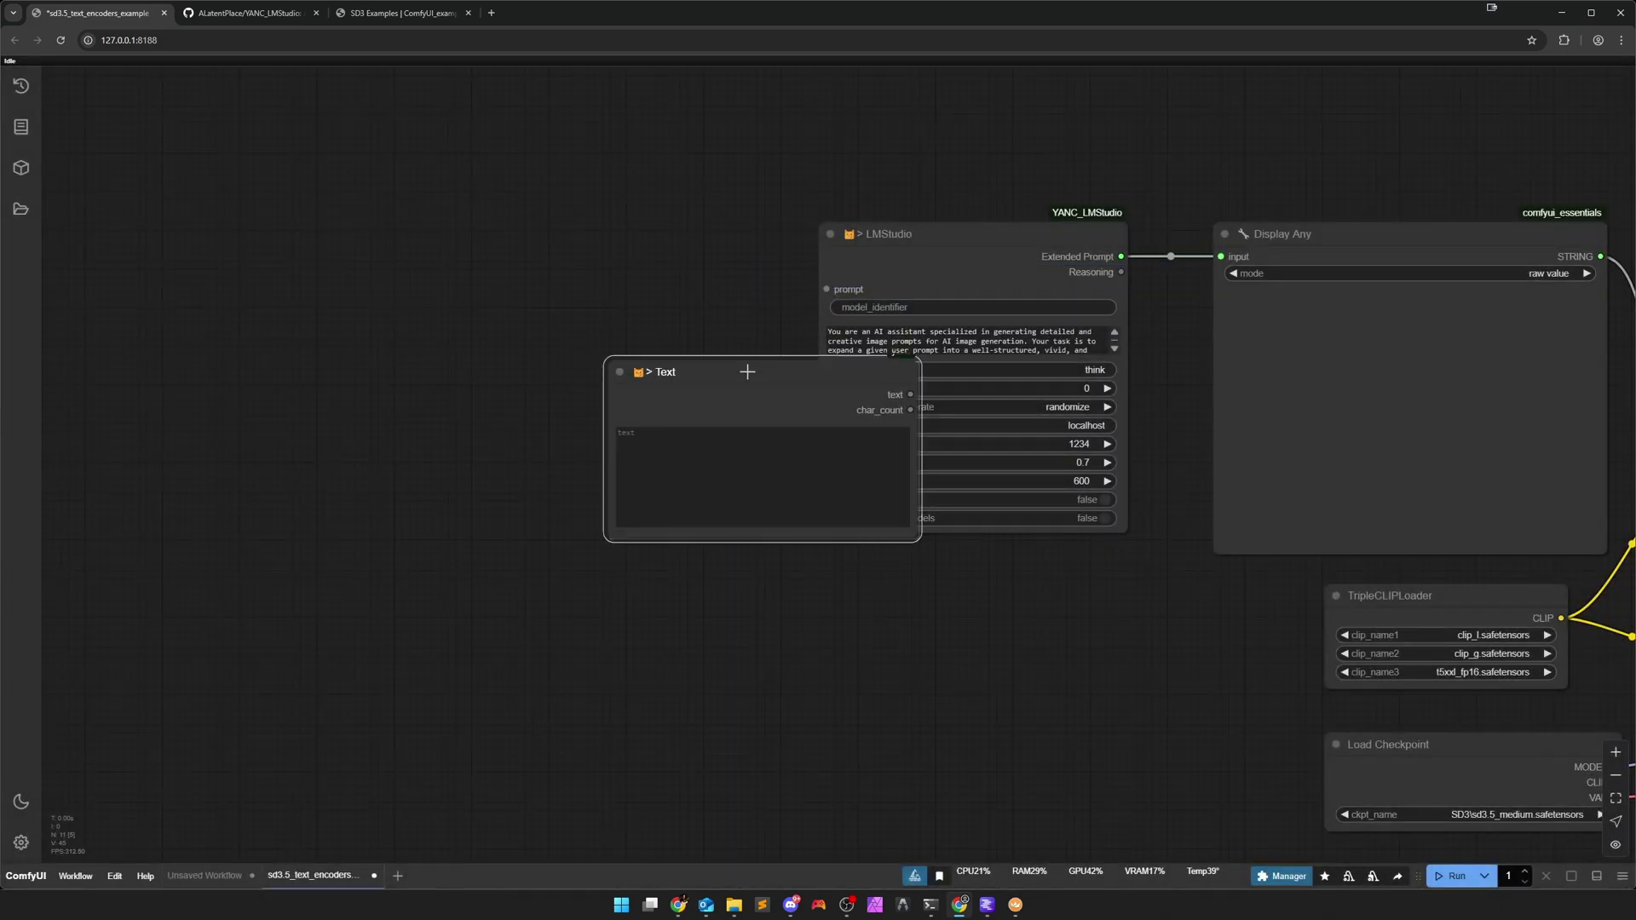
{"action": "left_click_drag", "start_coordinate": [745, 368], "coordinate": [502, 207]}
{"action": "left_click_drag", "start_coordinate": [674, 233], "coordinate": [823, 290]}
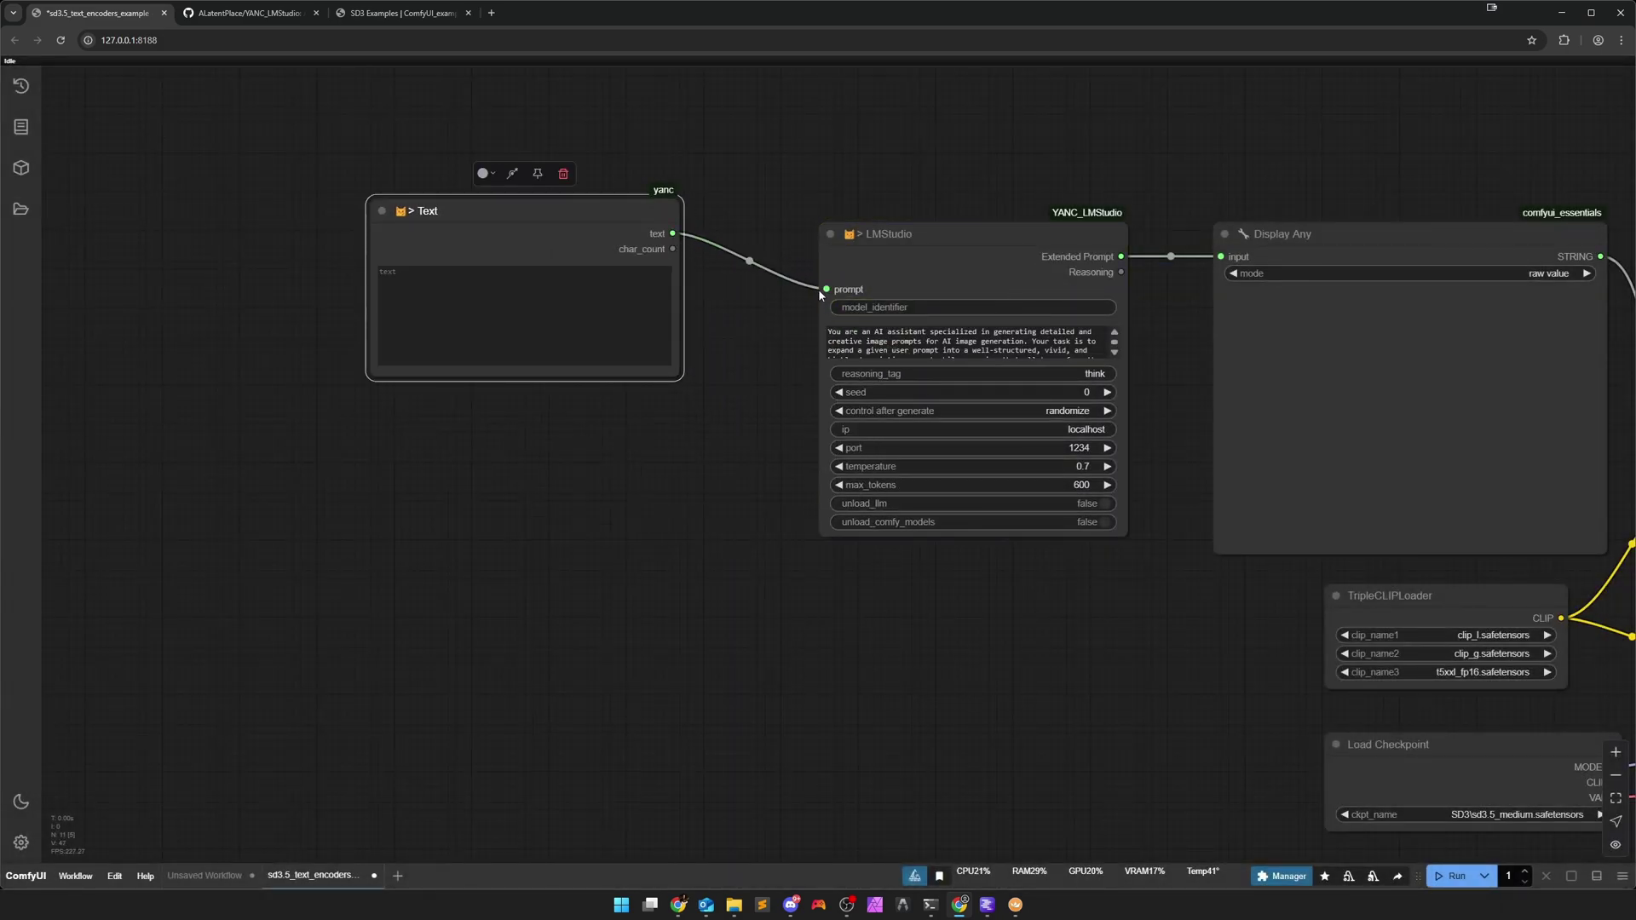
{"action": "left_click_drag", "start_coordinate": [597, 218], "coordinate": [659, 271]}
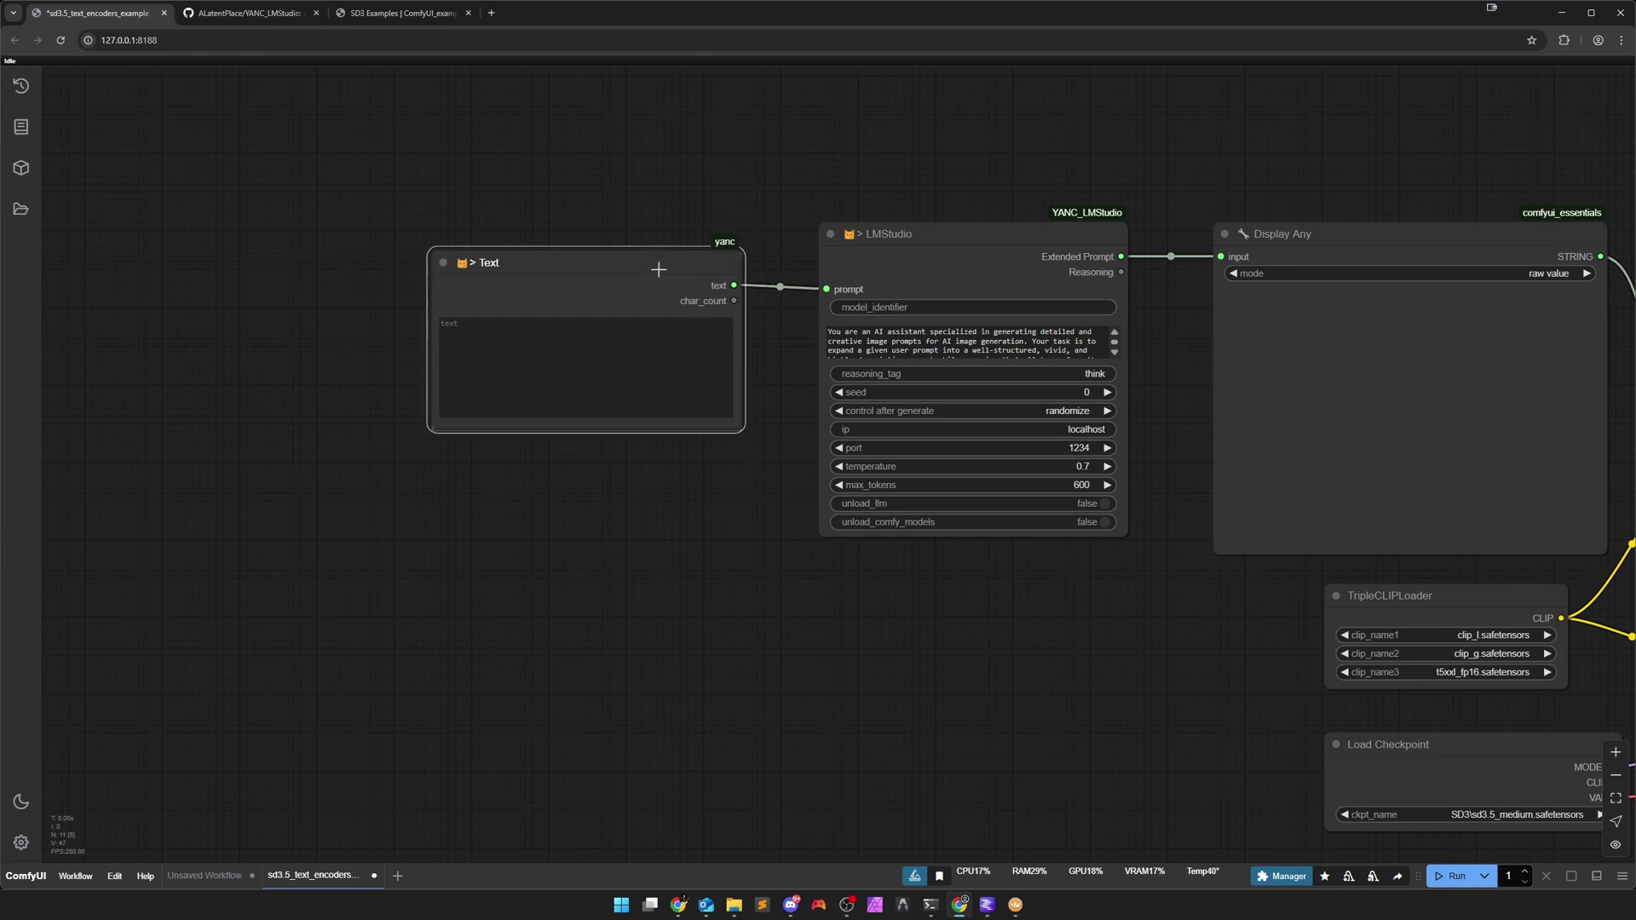
Enlarge the LMStudio node so that its whole system message fits in the text area.
{"action": "left_click_drag", "start_coordinate": [1127, 535], "coordinate": [1135, 582]}
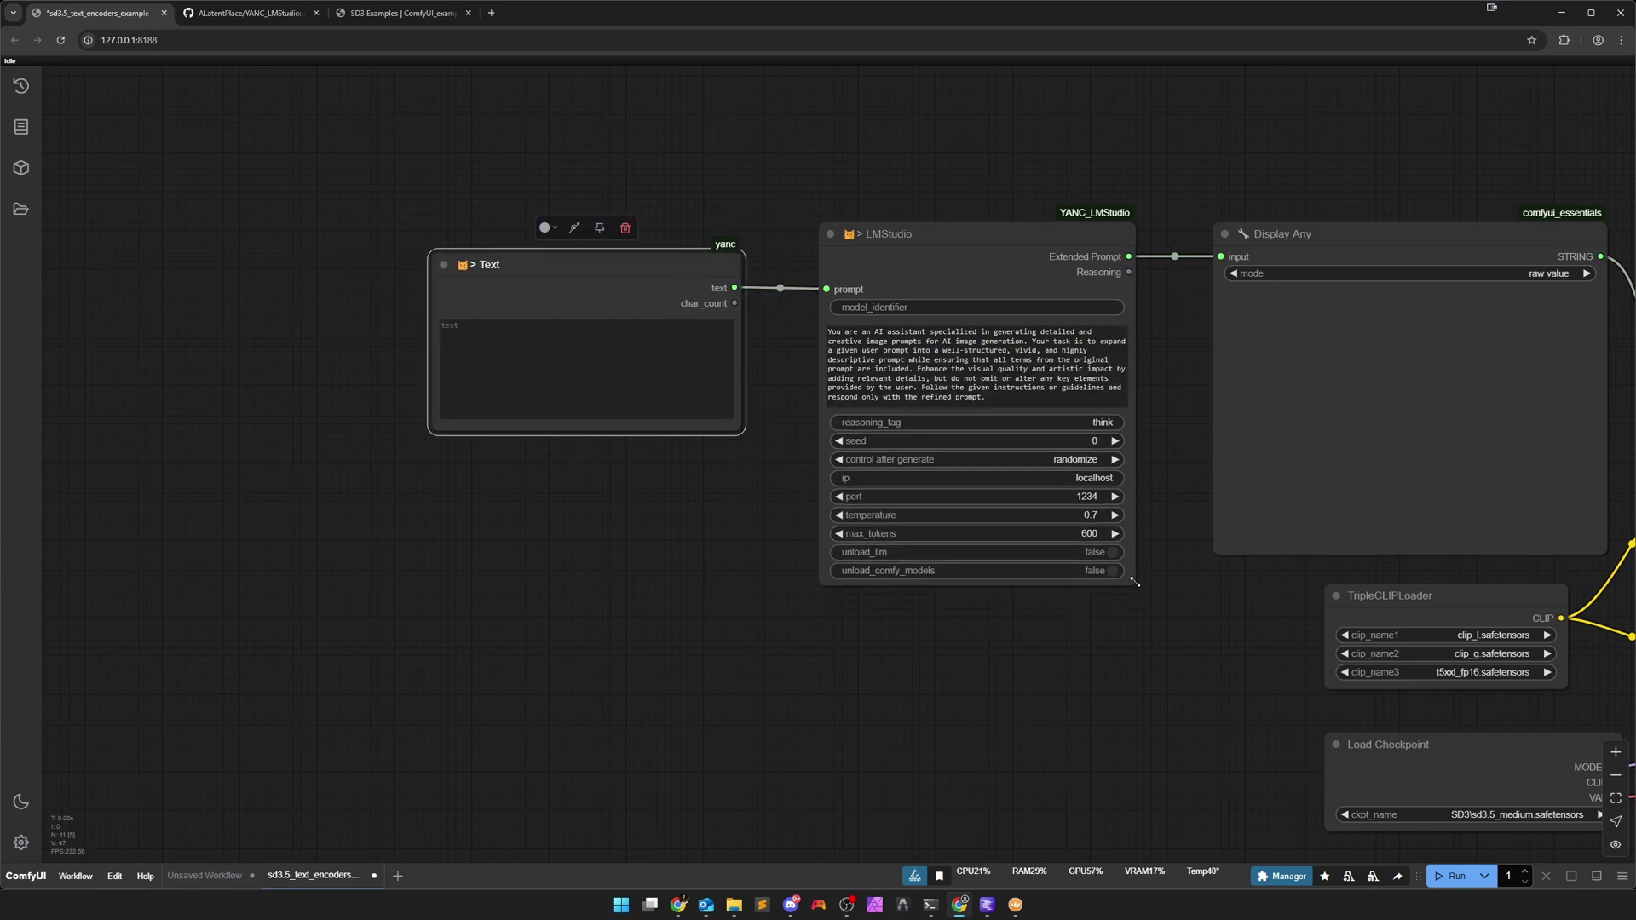
{"action": "left_click", "coordinate": [1047, 677]}
{"action": "left_click_drag", "start_coordinate": [1041, 664], "coordinate": [790, 729]}
{"action": "scroll", "coordinate": [820, 667], "scroll_direction": "up", "scroll_amount": 3}
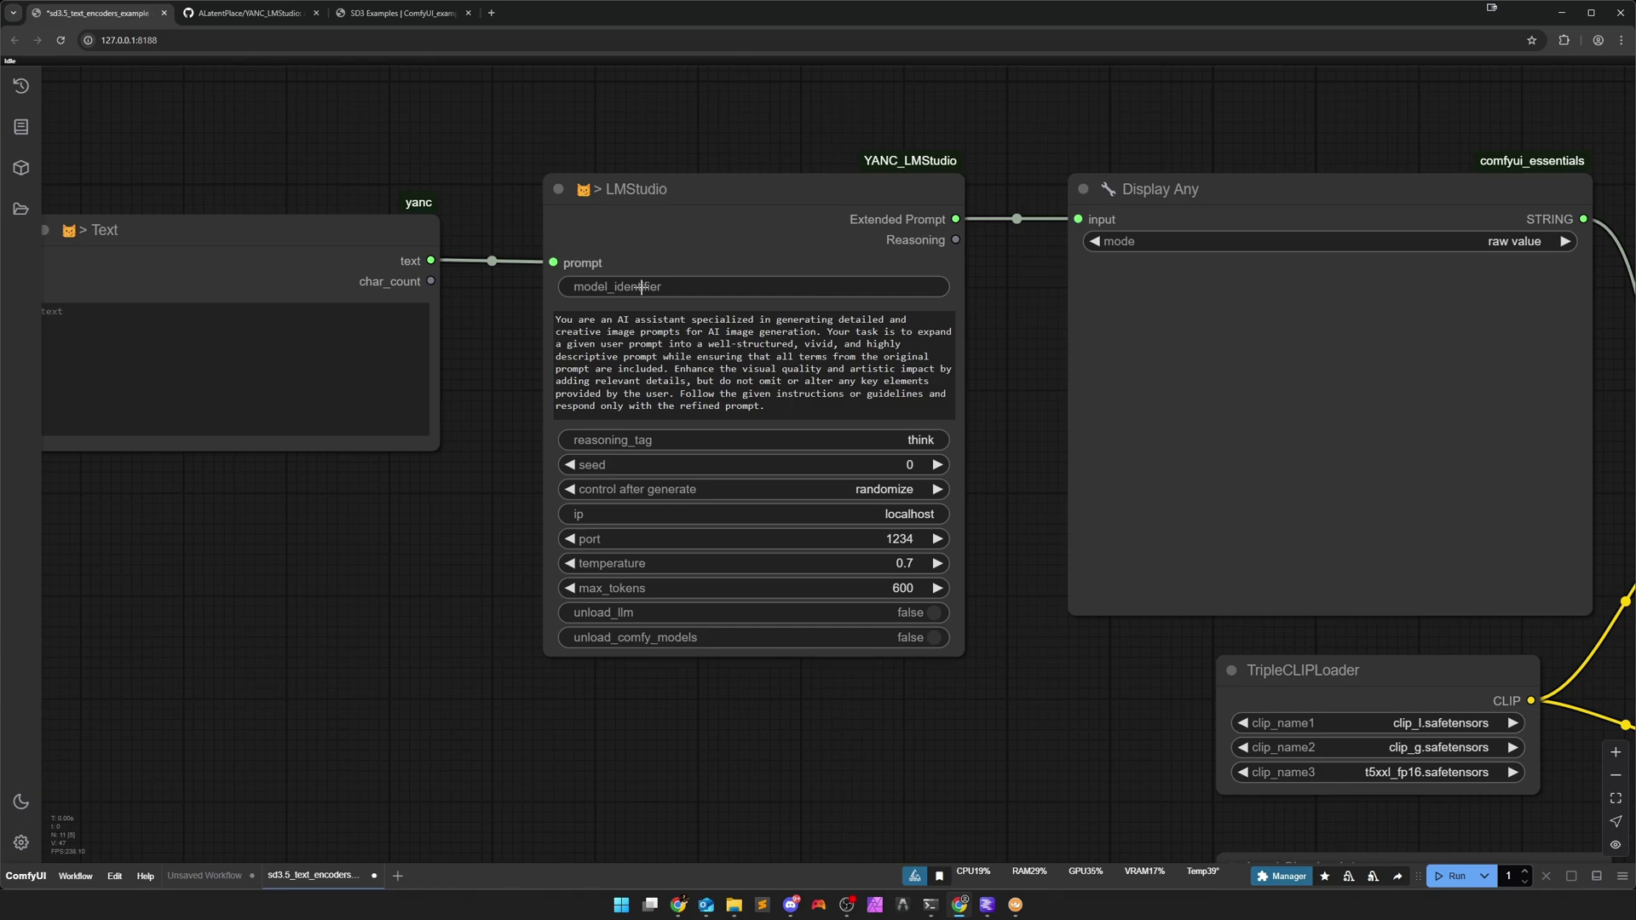
Switch to LM Studio, find the DeepSeek R1 Distill Llama 8B model and copy its API identifier without loading the model.
{"action": "left_click", "coordinate": [986, 906]}
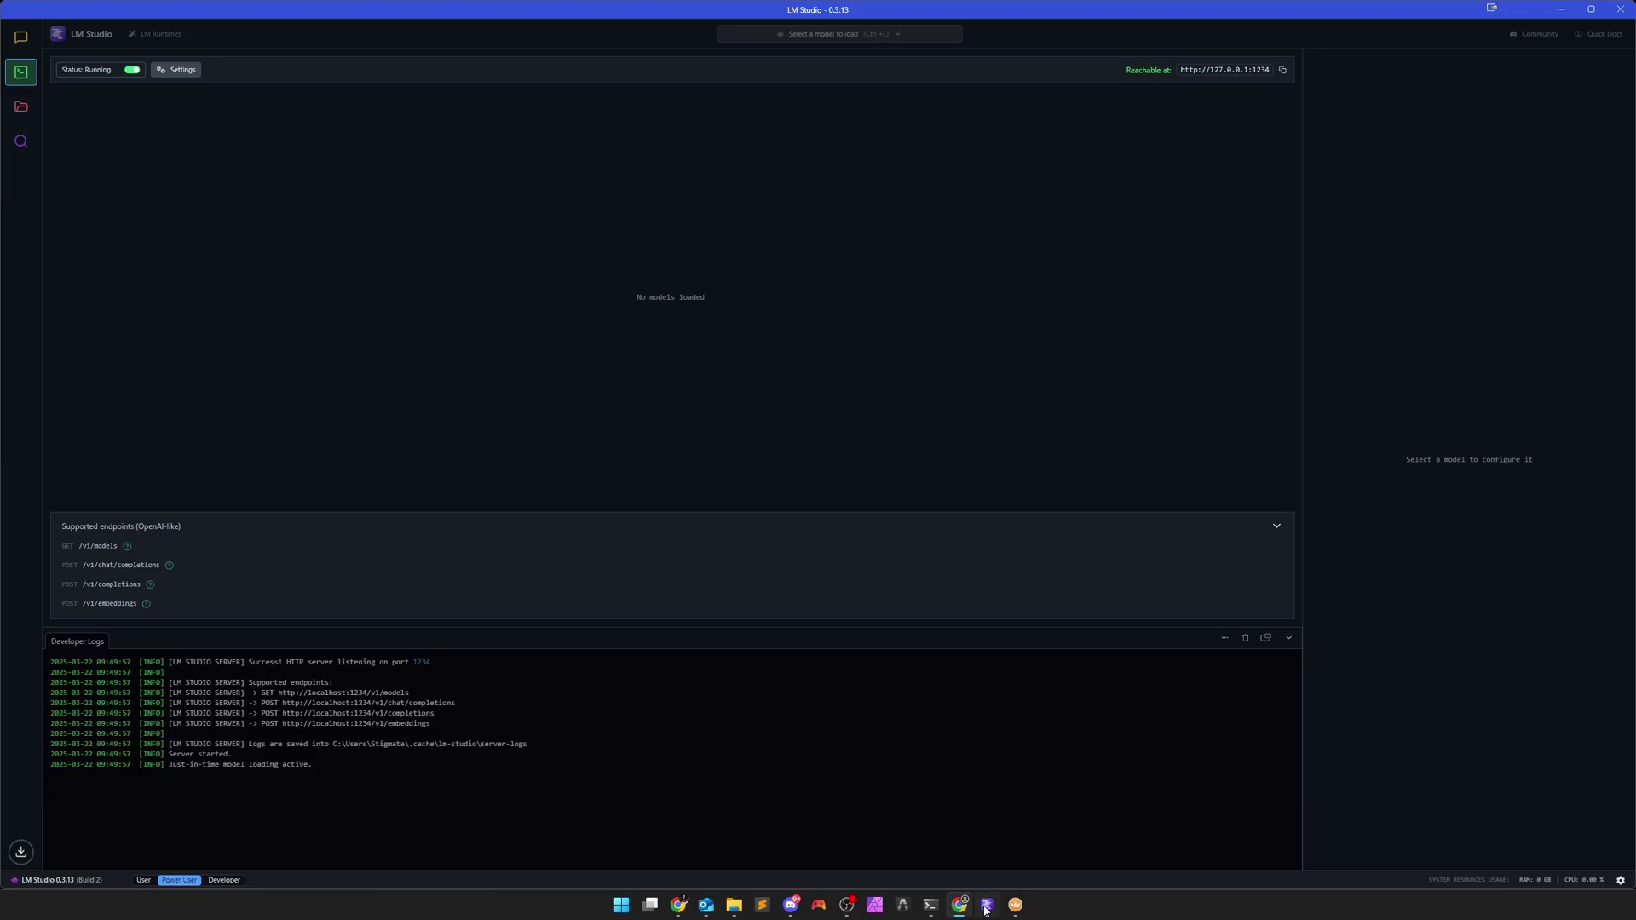
{"action": "left_click", "coordinate": [824, 35]}
{"action": "type", "text": "deeps"}
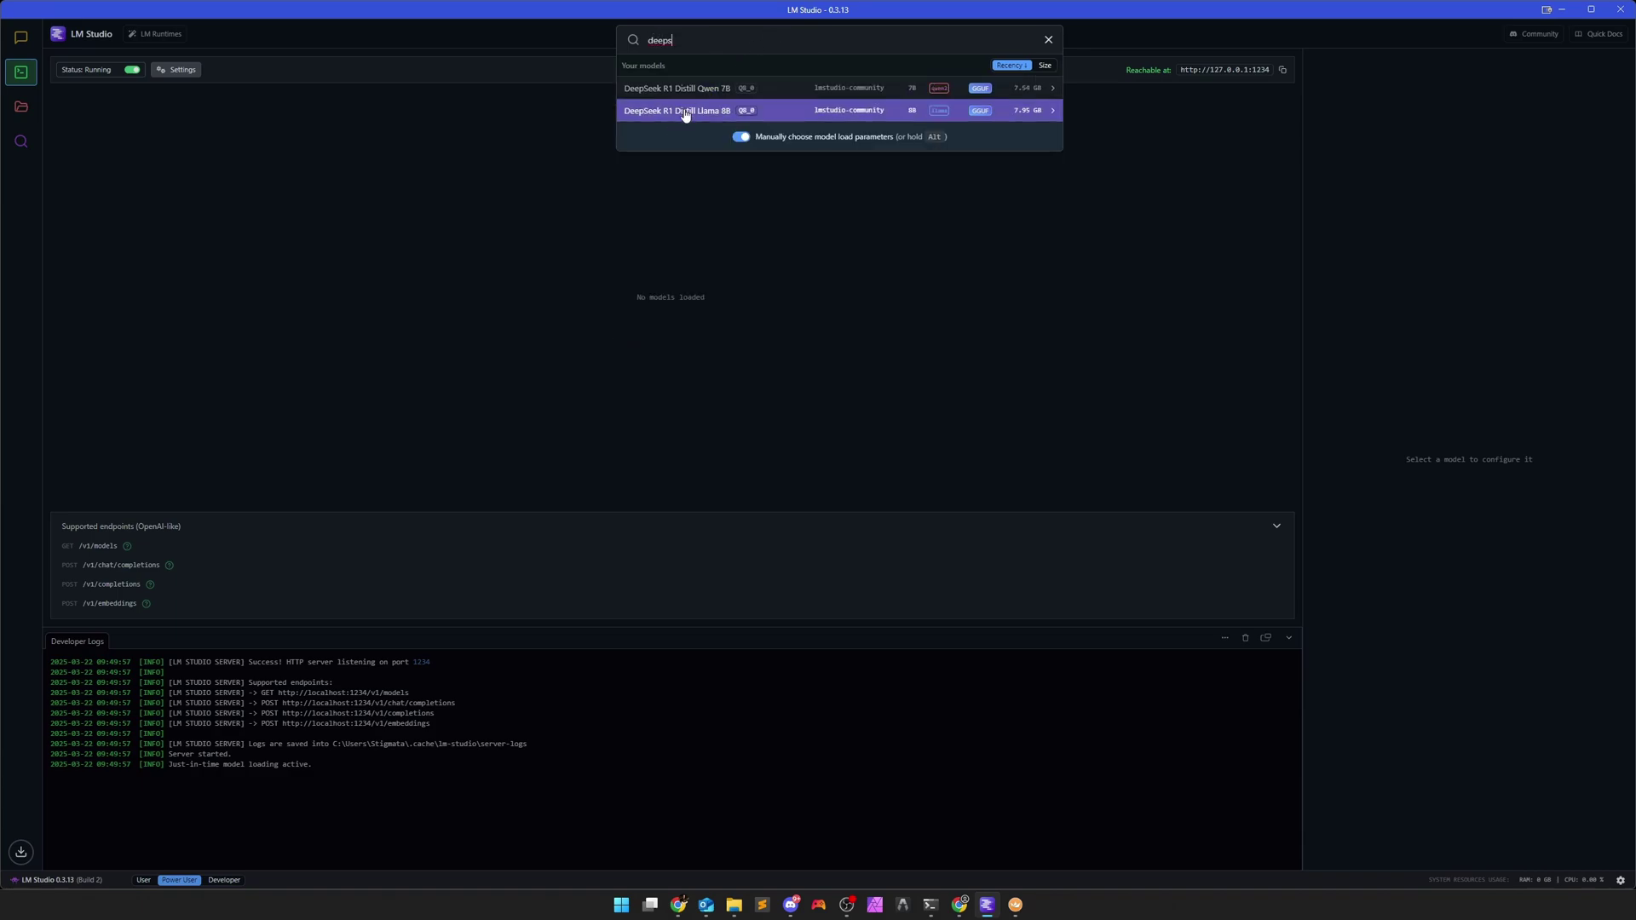
{"action": "left_click", "coordinate": [683, 111]}
{"action": "left_click_drag", "start_coordinate": [750, 102], "coordinate": [635, 102]}
{"action": "key", "text": "ctrl+c"}
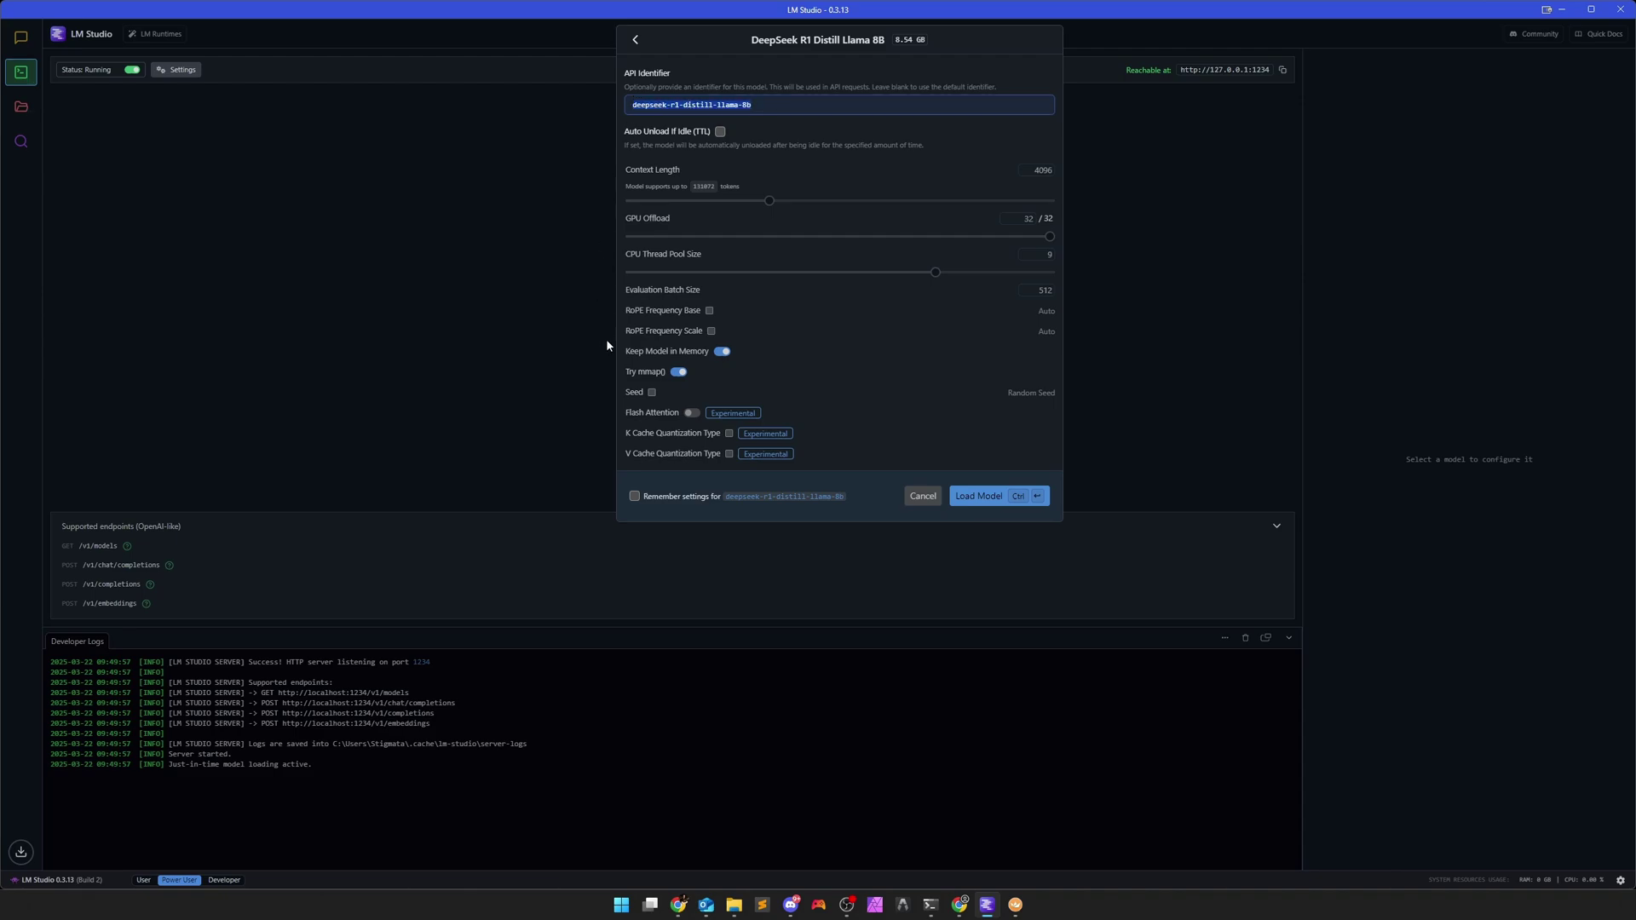
{"action": "left_click", "coordinate": [912, 502]}
Return to ComfyUI and set the LMStudio node's model_identifier to deepseek-r1-distill-llama-8b.
{"action": "left_click", "coordinate": [958, 904]}
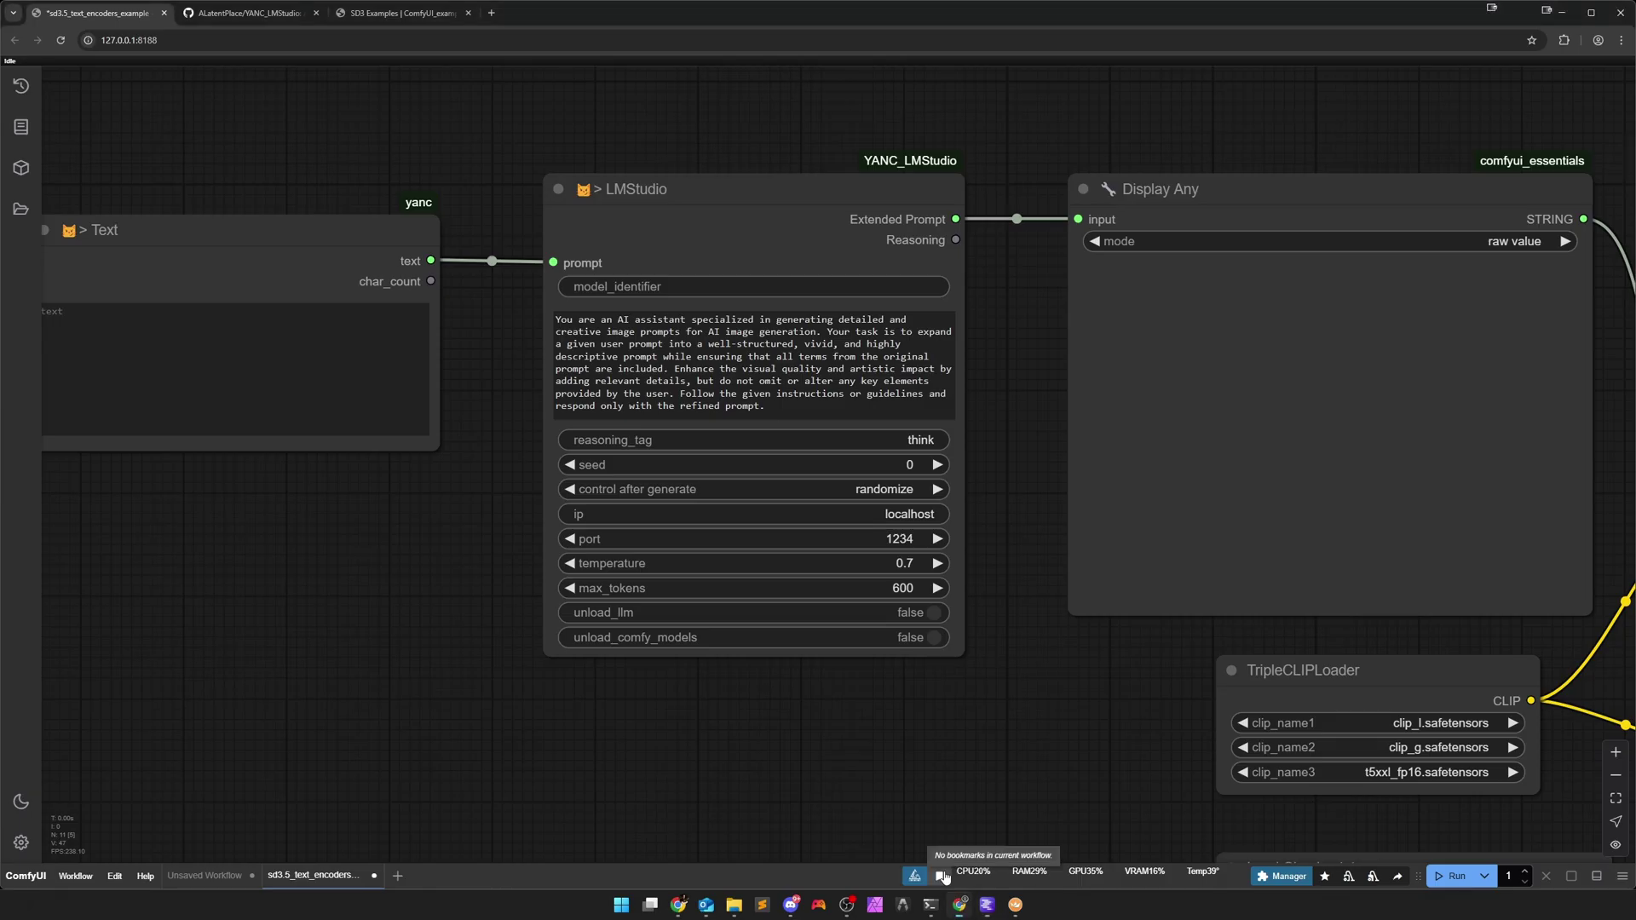
{"action": "left_click", "coordinate": [800, 288]}
{"action": "key", "text": "ctrl+v"}
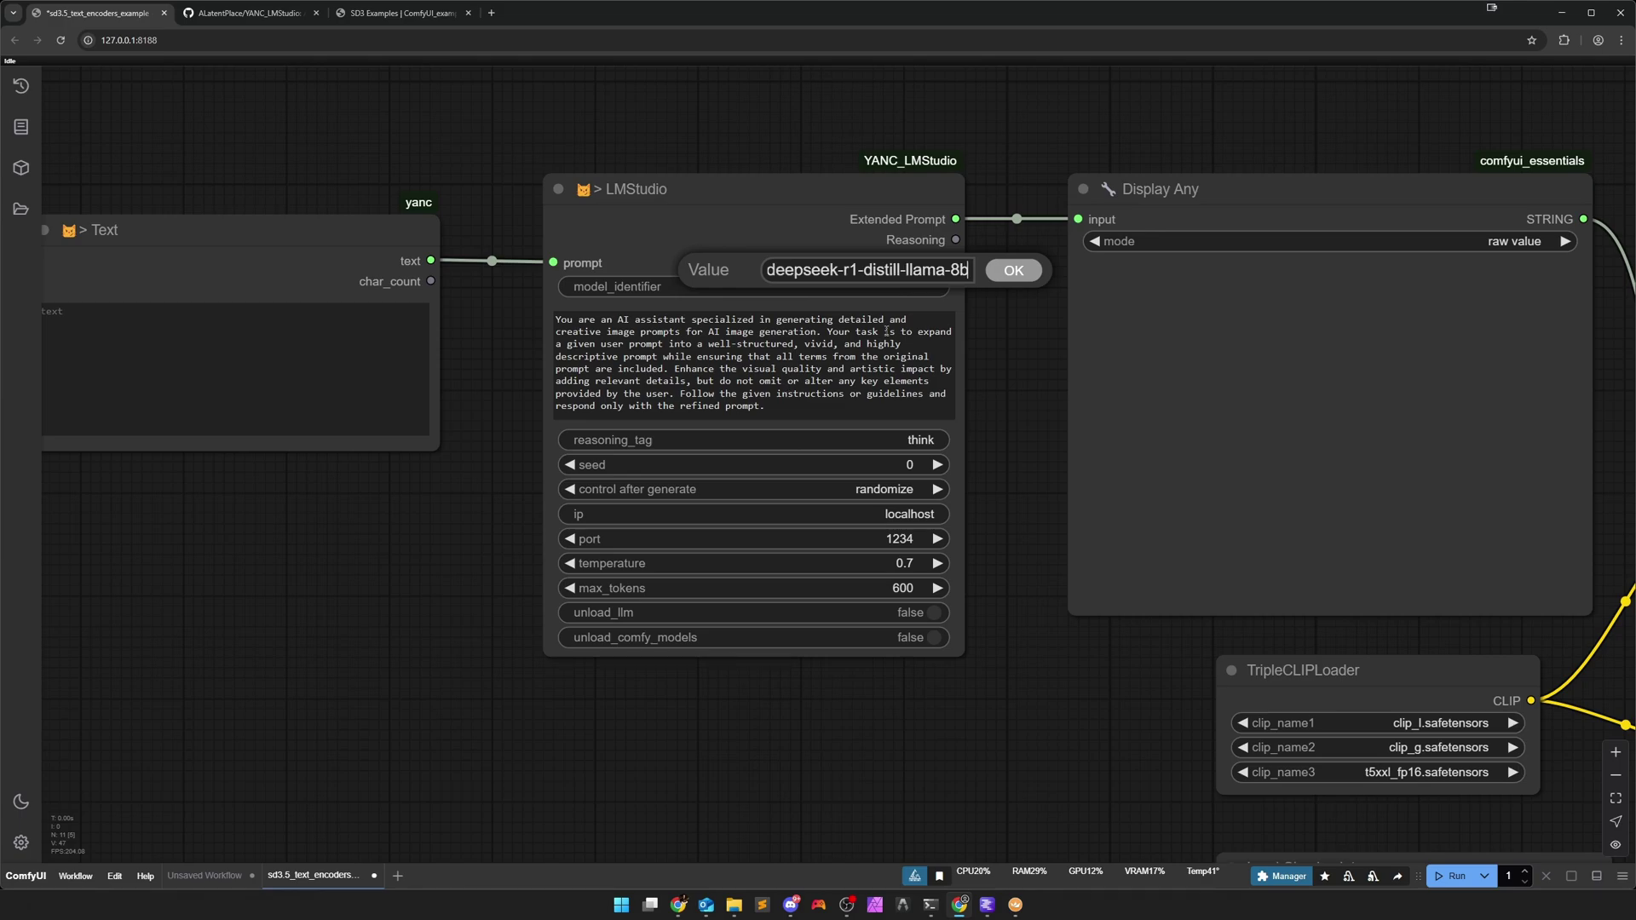
{"action": "left_click", "coordinate": [1011, 272]}
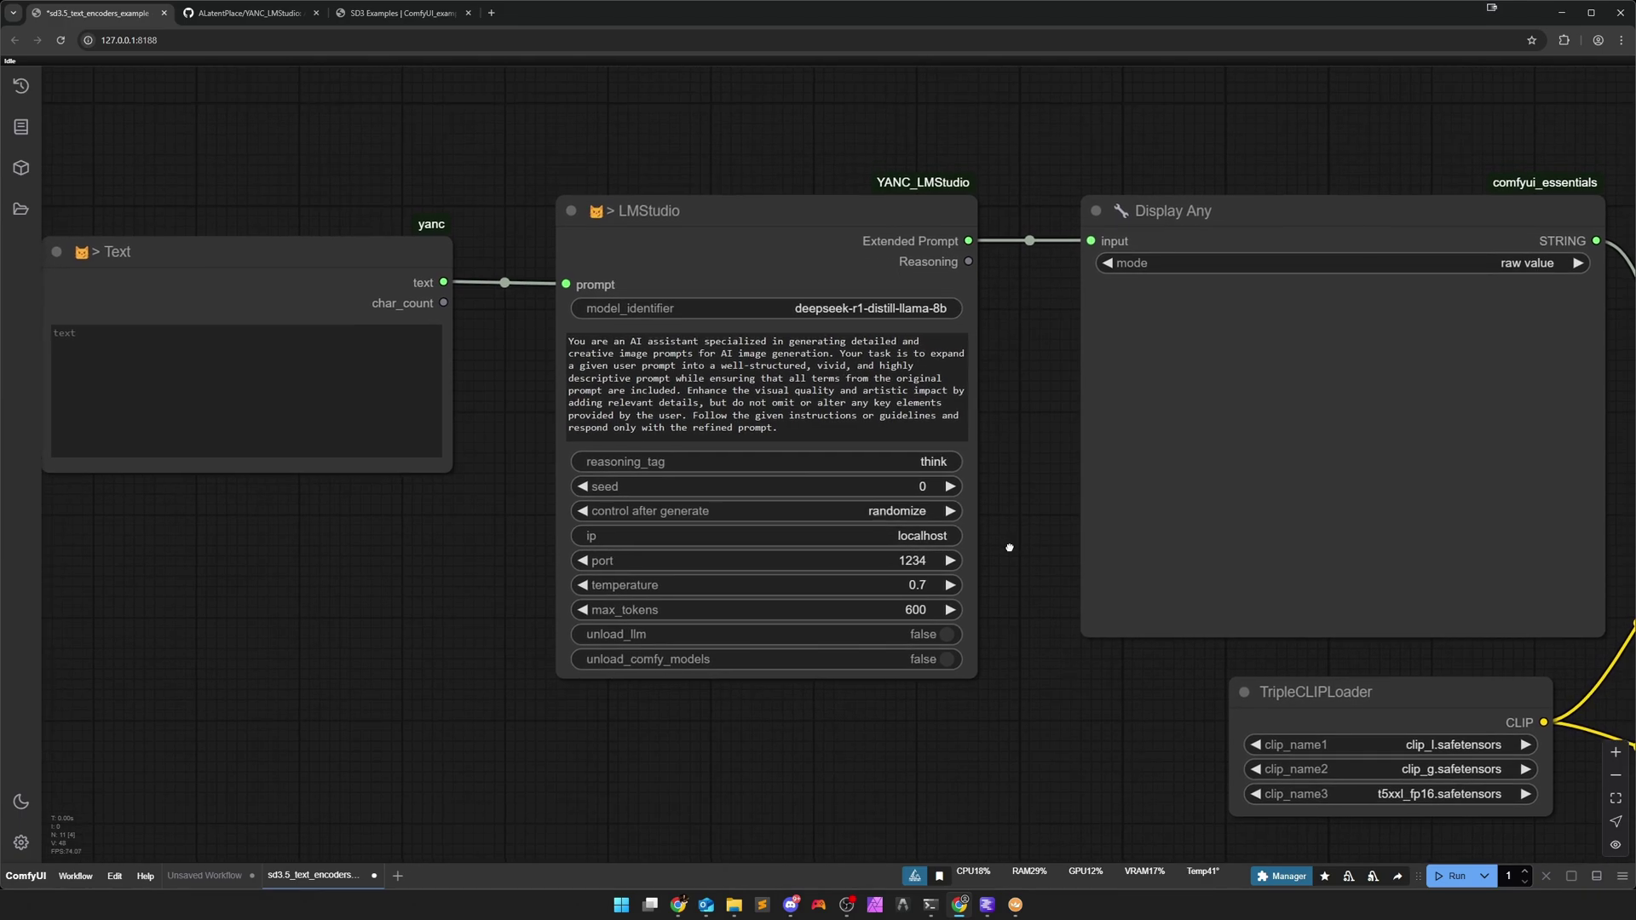
Move the YANC Text node slightly closer to the LMStudio node.
{"action": "left_click_drag", "start_coordinate": [996, 515], "coordinate": [1005, 563]}
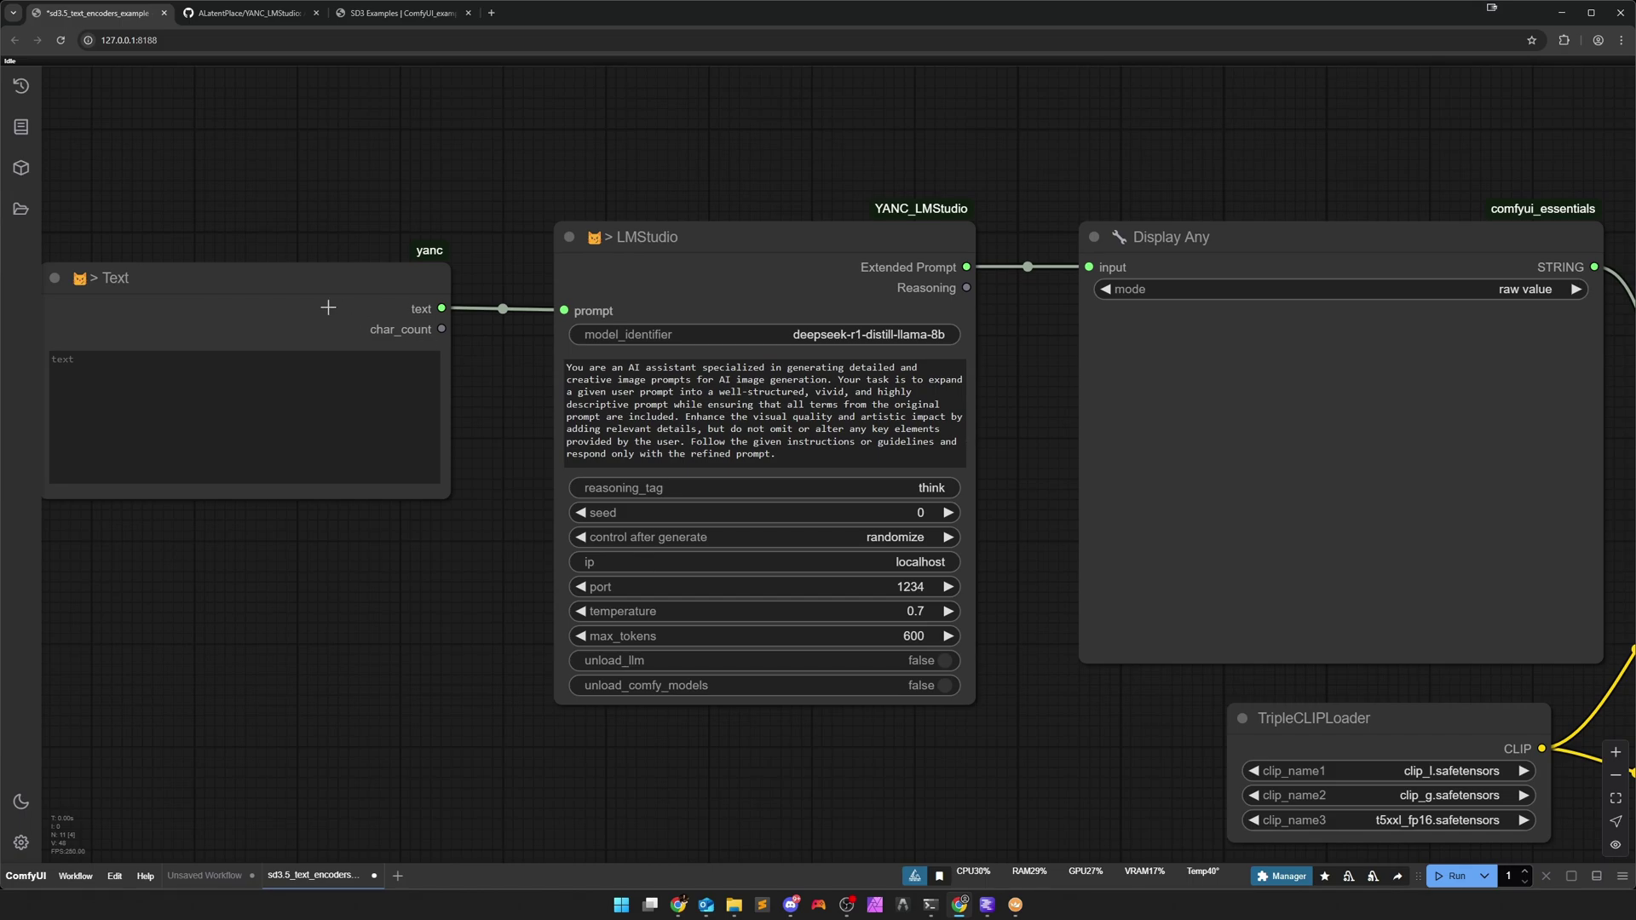
{"action": "left_click_drag", "start_coordinate": [328, 307], "coordinate": [349, 307]}
{"action": "left_click", "coordinate": [497, 564]}
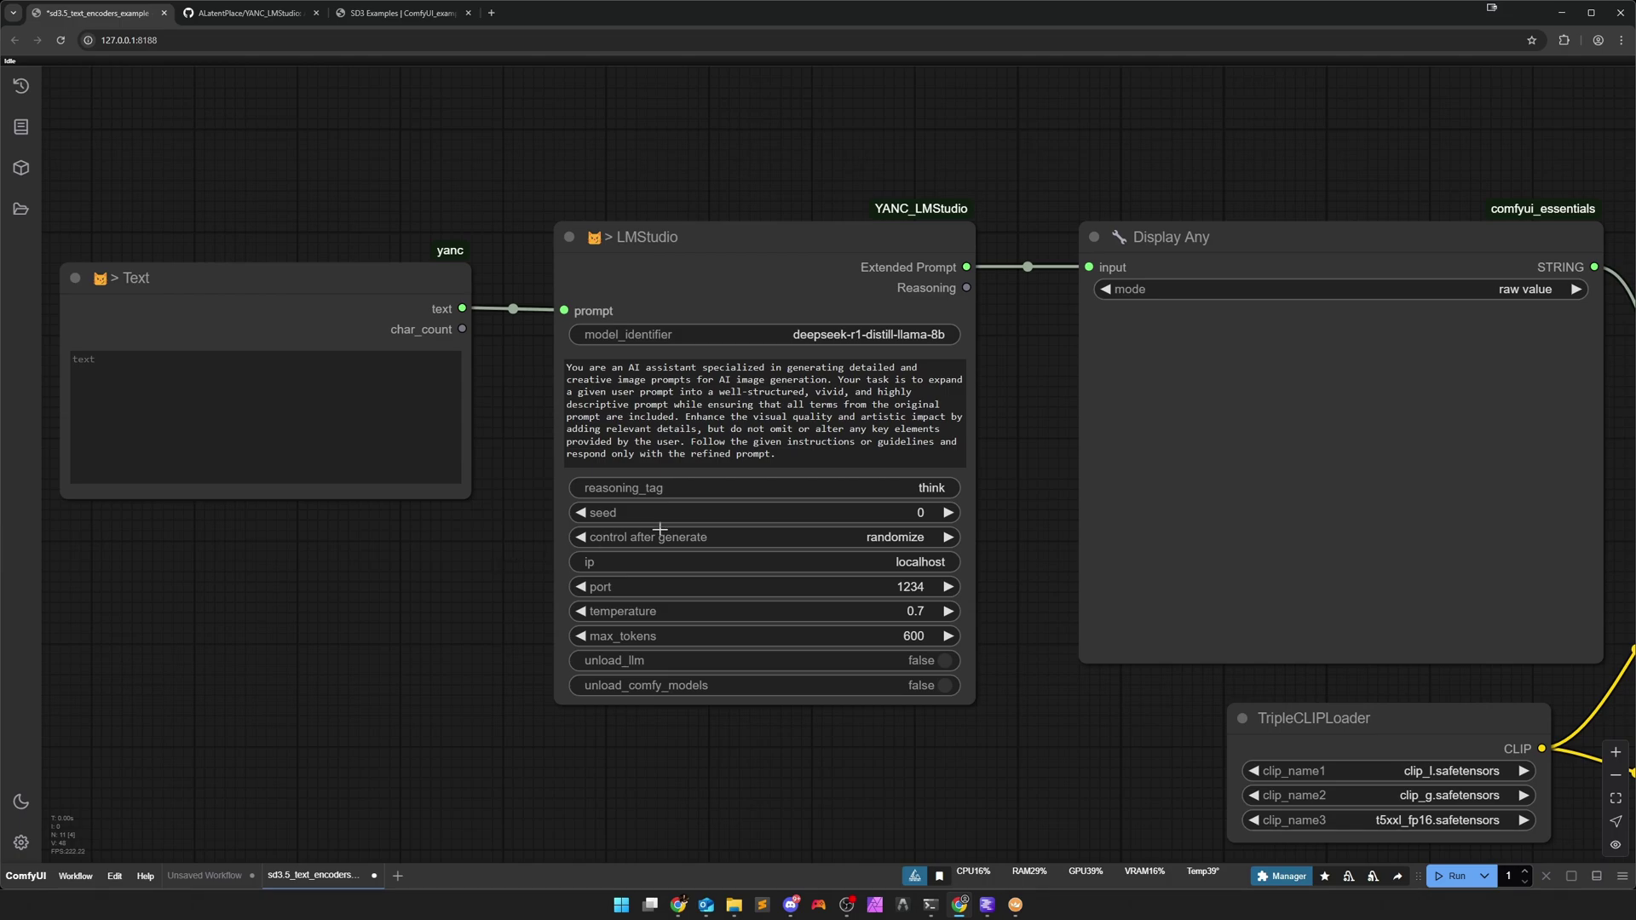
Duplicate the Display Any node above the original and connect LMStudio's Reasoning output to the copy's input.
{"action": "left_click_drag", "start_coordinate": [1011, 438], "coordinate": [720, 526]}
{"action": "scroll", "coordinate": [719, 526], "scroll_direction": "down", "scroll_amount": 3}
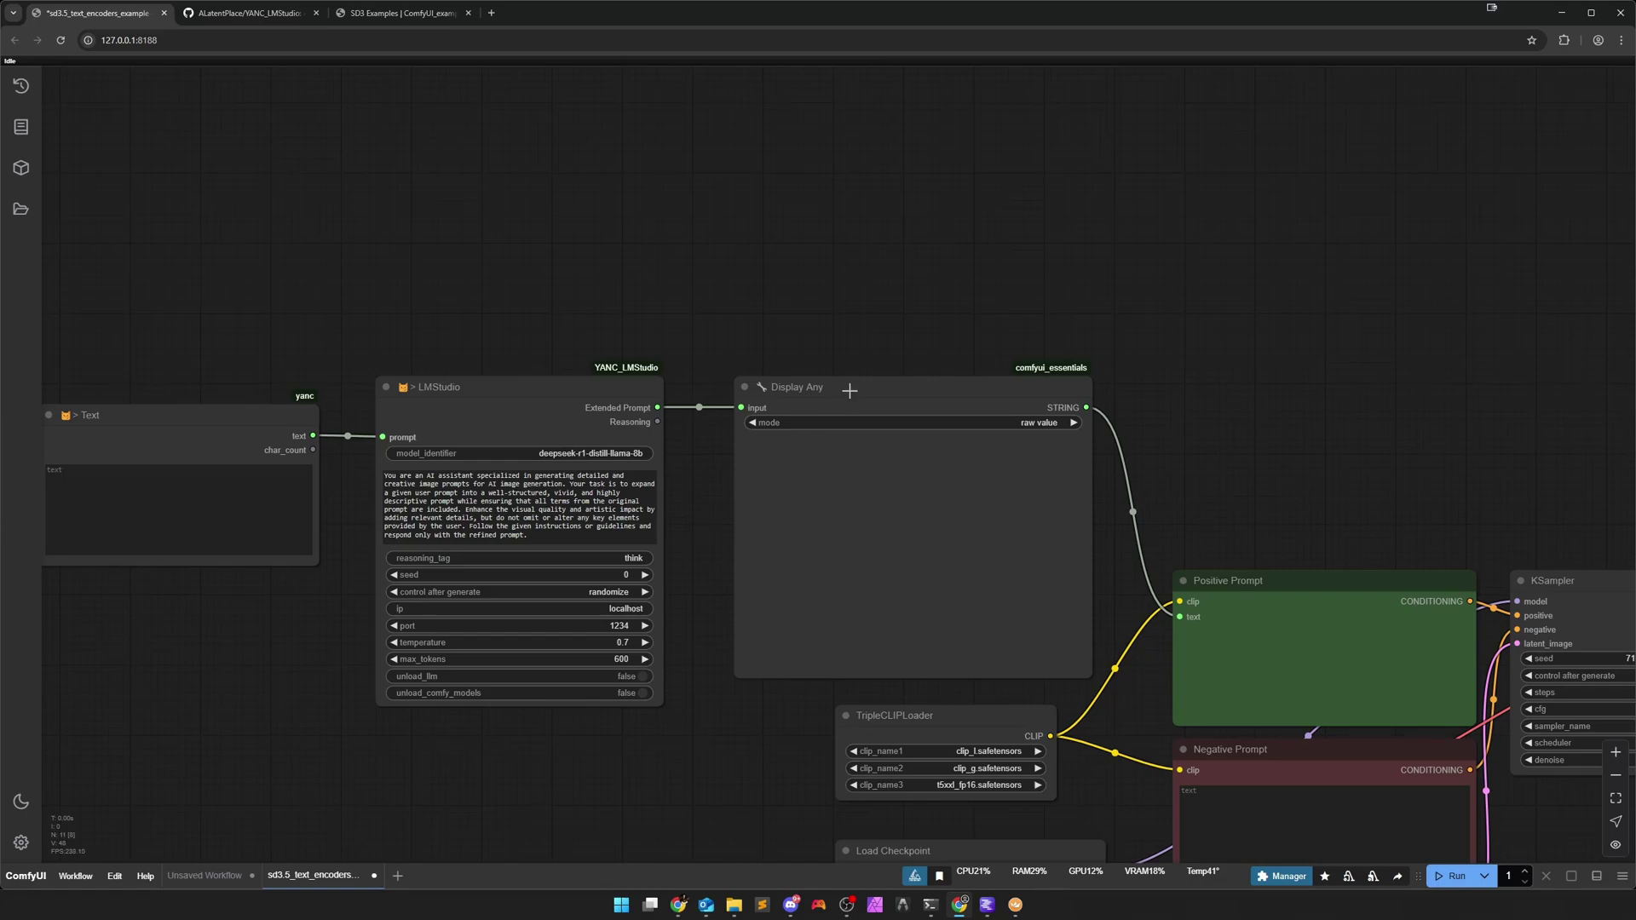
{"action": "left_click_drag", "start_coordinate": [846, 385], "coordinate": [842, 47]}
{"action": "left_click_drag", "start_coordinate": [614, 324], "coordinate": [637, 453]}
{"action": "left_click_drag", "start_coordinate": [685, 551], "coordinate": [767, 207]}
{"action": "left_click", "coordinate": [679, 451]}
{"action": "scroll", "coordinate": [717, 615], "scroll_direction": "up", "scroll_amount": 1}
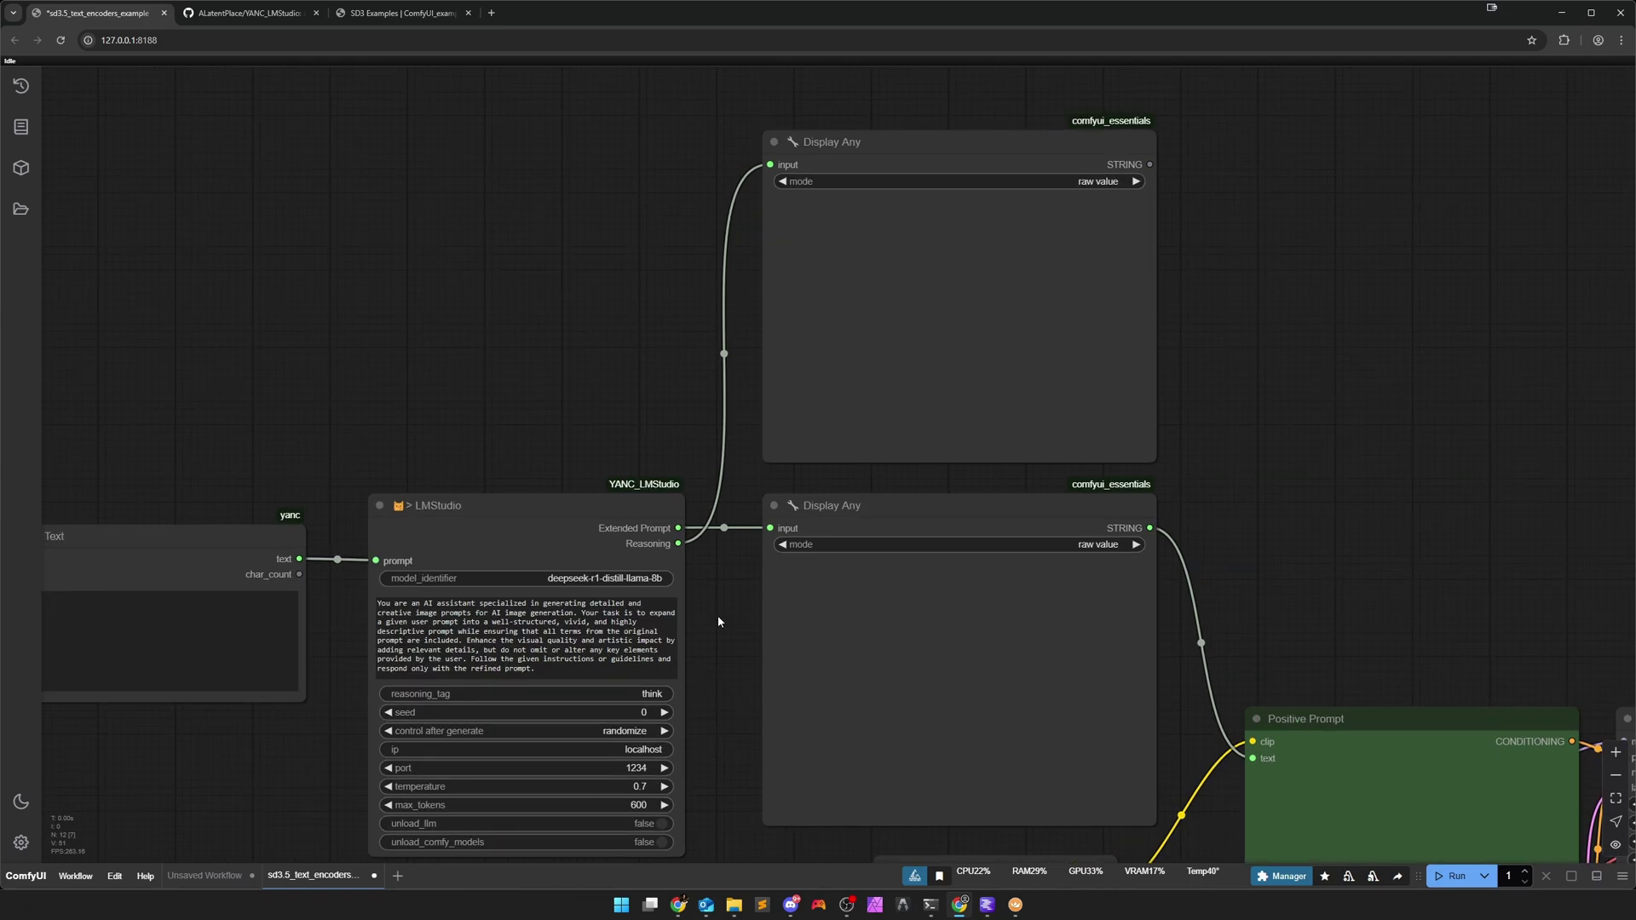
Examine the two Display Any nodes and the LMStudio node's reasoning_tag, seed, ip and port settings.
{"action": "left_click_drag", "start_coordinate": [718, 622], "coordinate": [698, 563]}
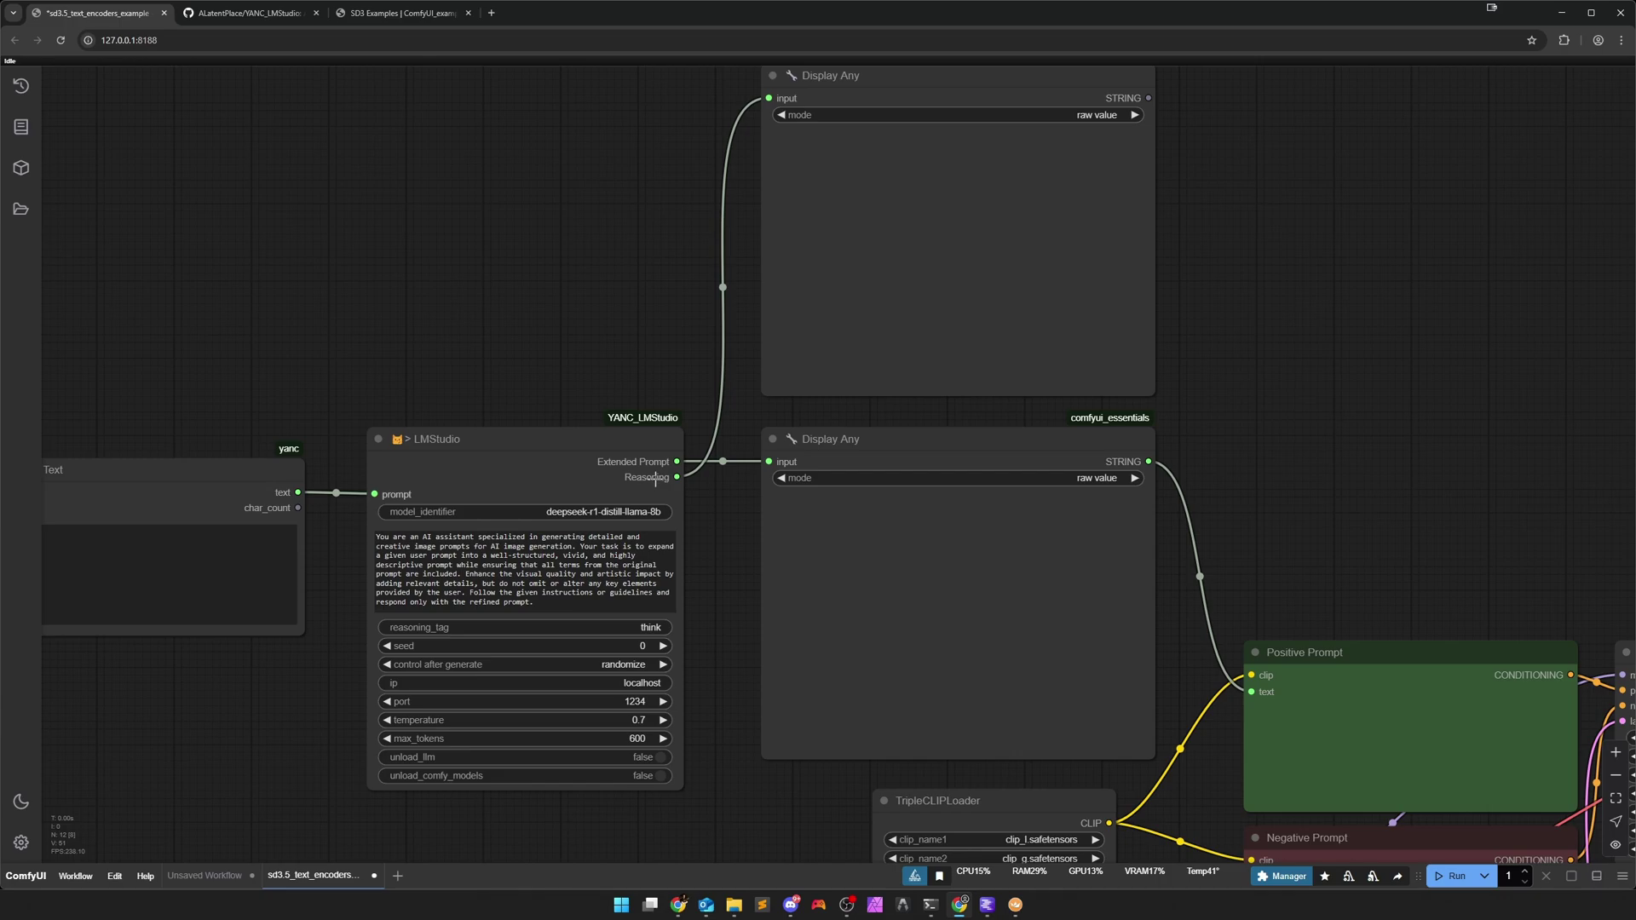
{"action": "left_click_drag", "start_coordinate": [718, 512], "coordinate": [708, 549]}
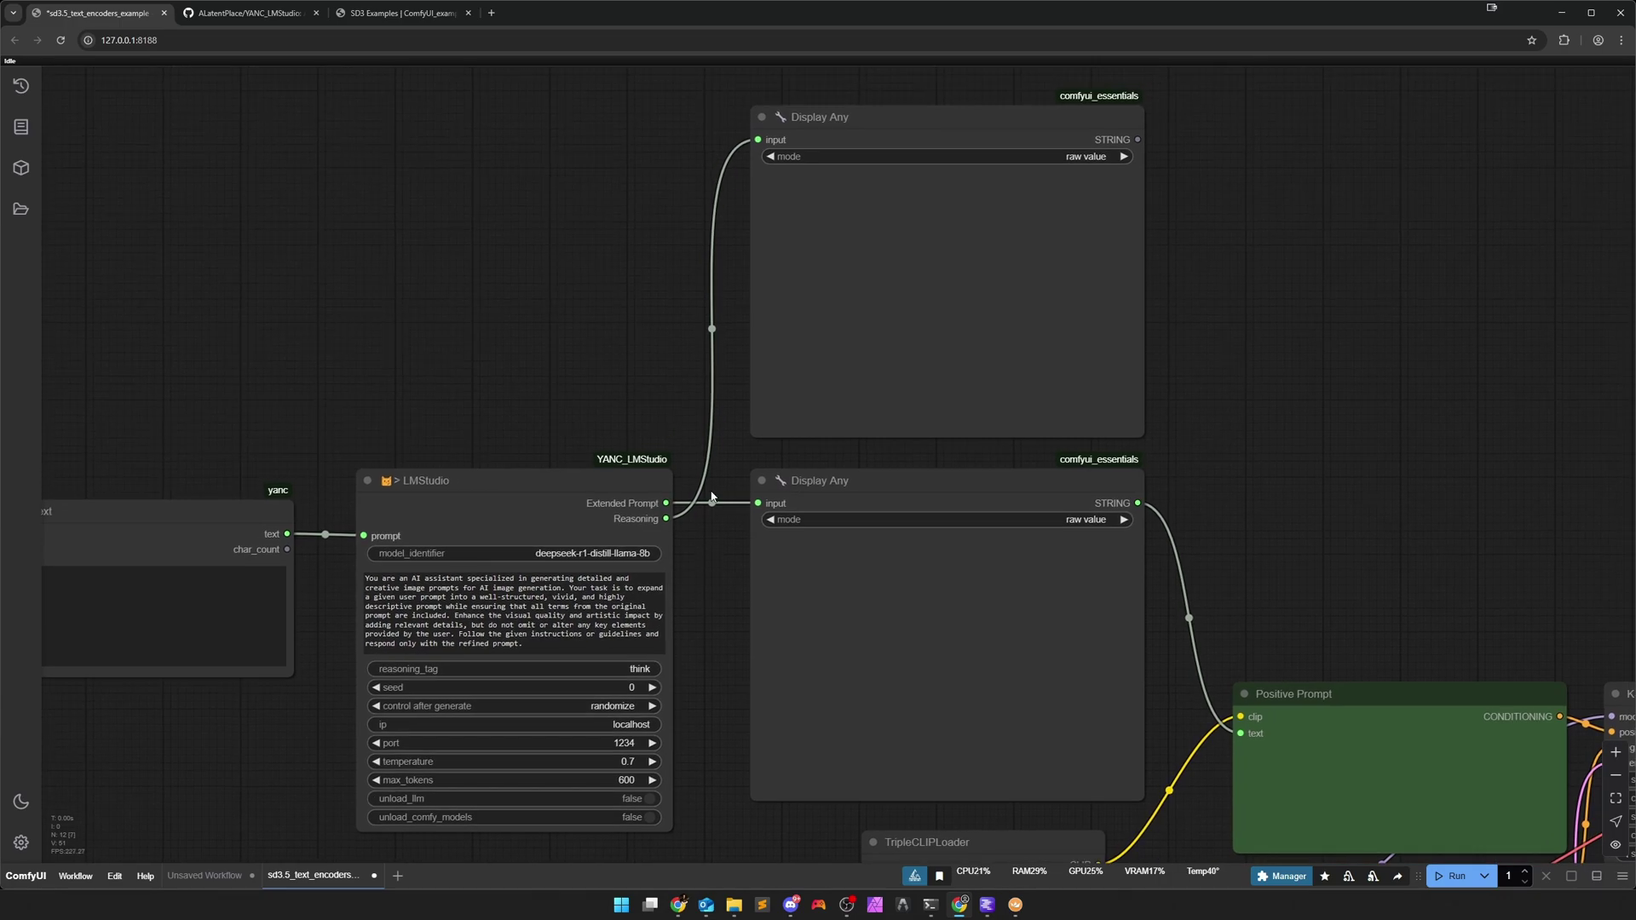
{"action": "left_click", "coordinate": [845, 334]}
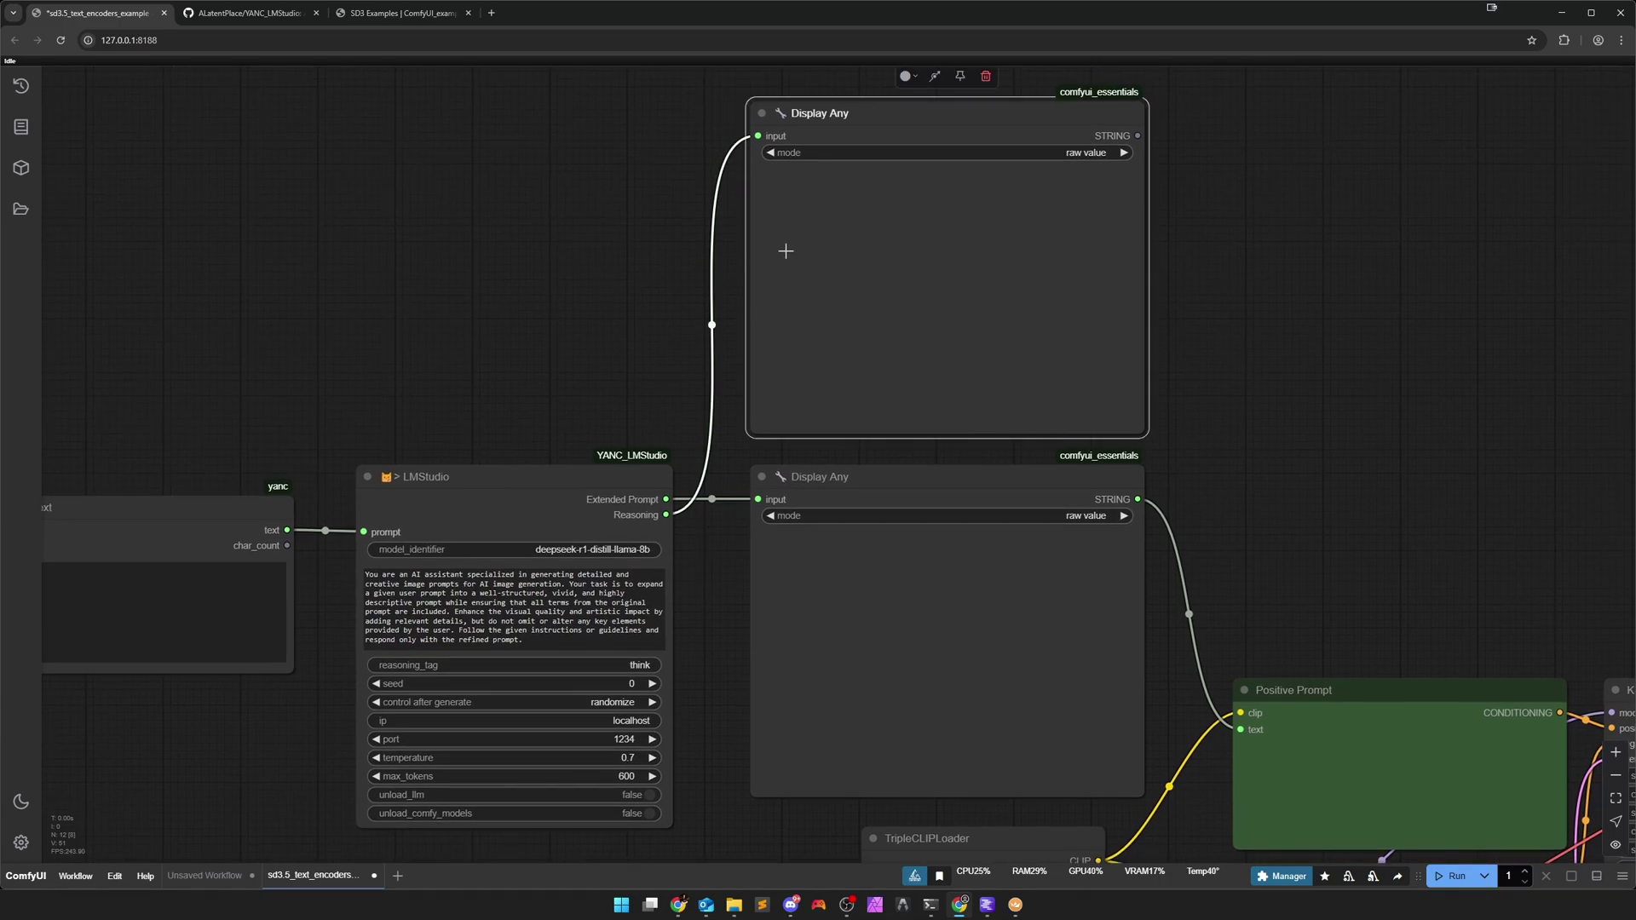
{"action": "left_click", "coordinate": [887, 610]}
{"action": "left_click", "coordinate": [707, 687]}
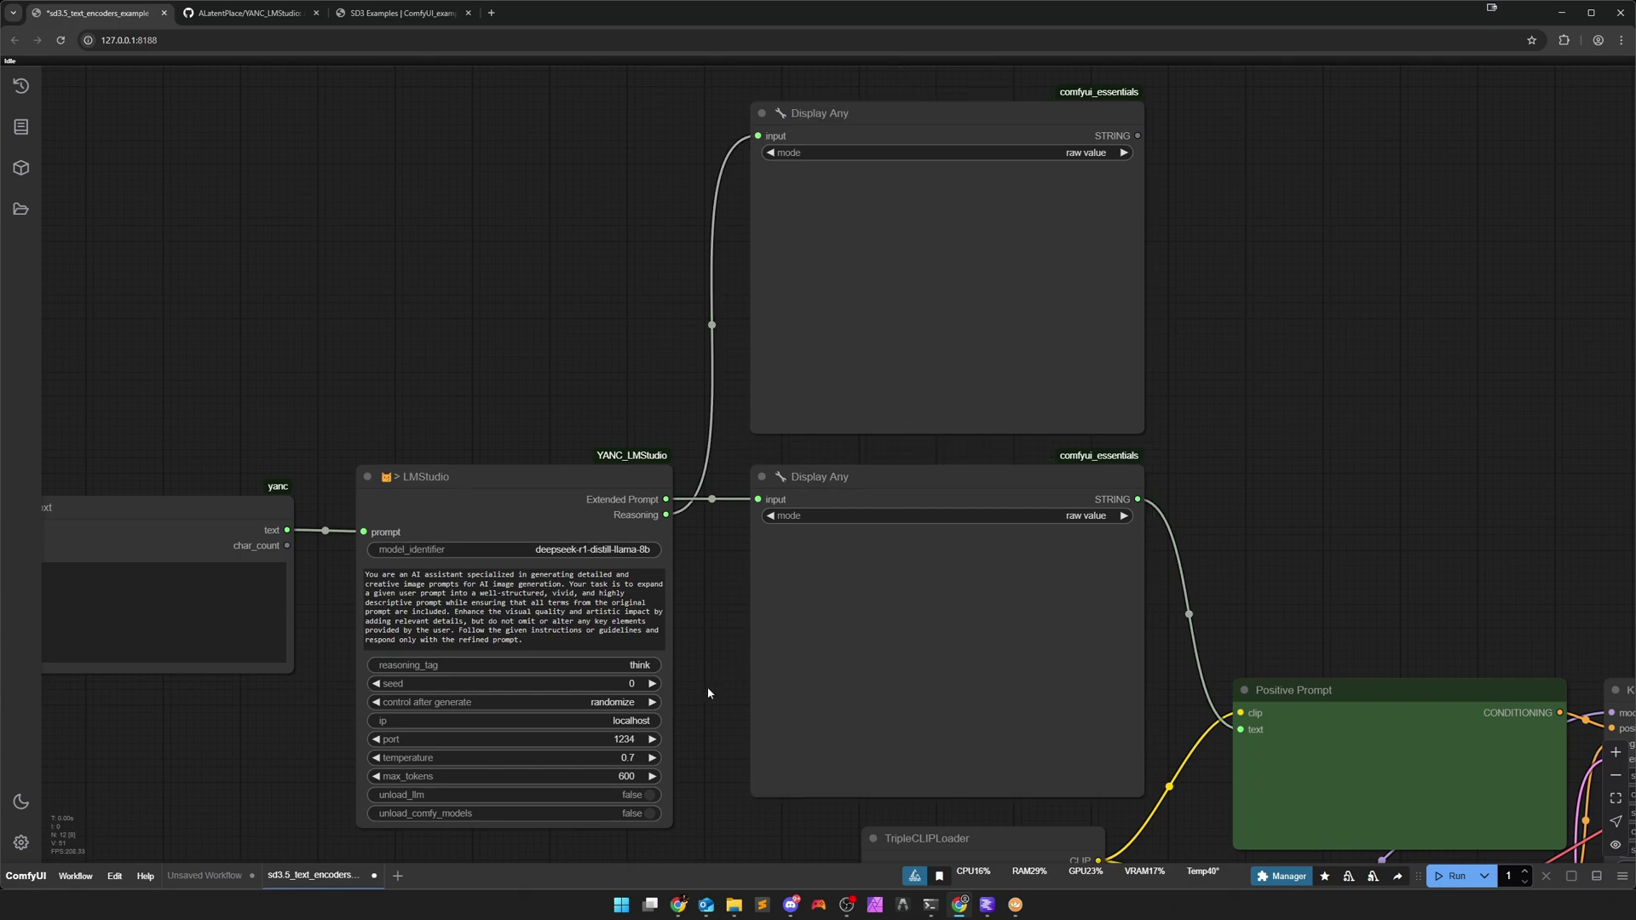
{"action": "left_click_drag", "start_coordinate": [707, 687], "coordinate": [840, 555]}
{"action": "scroll", "coordinate": [841, 555], "scroll_direction": "up", "scroll_amount": 3}
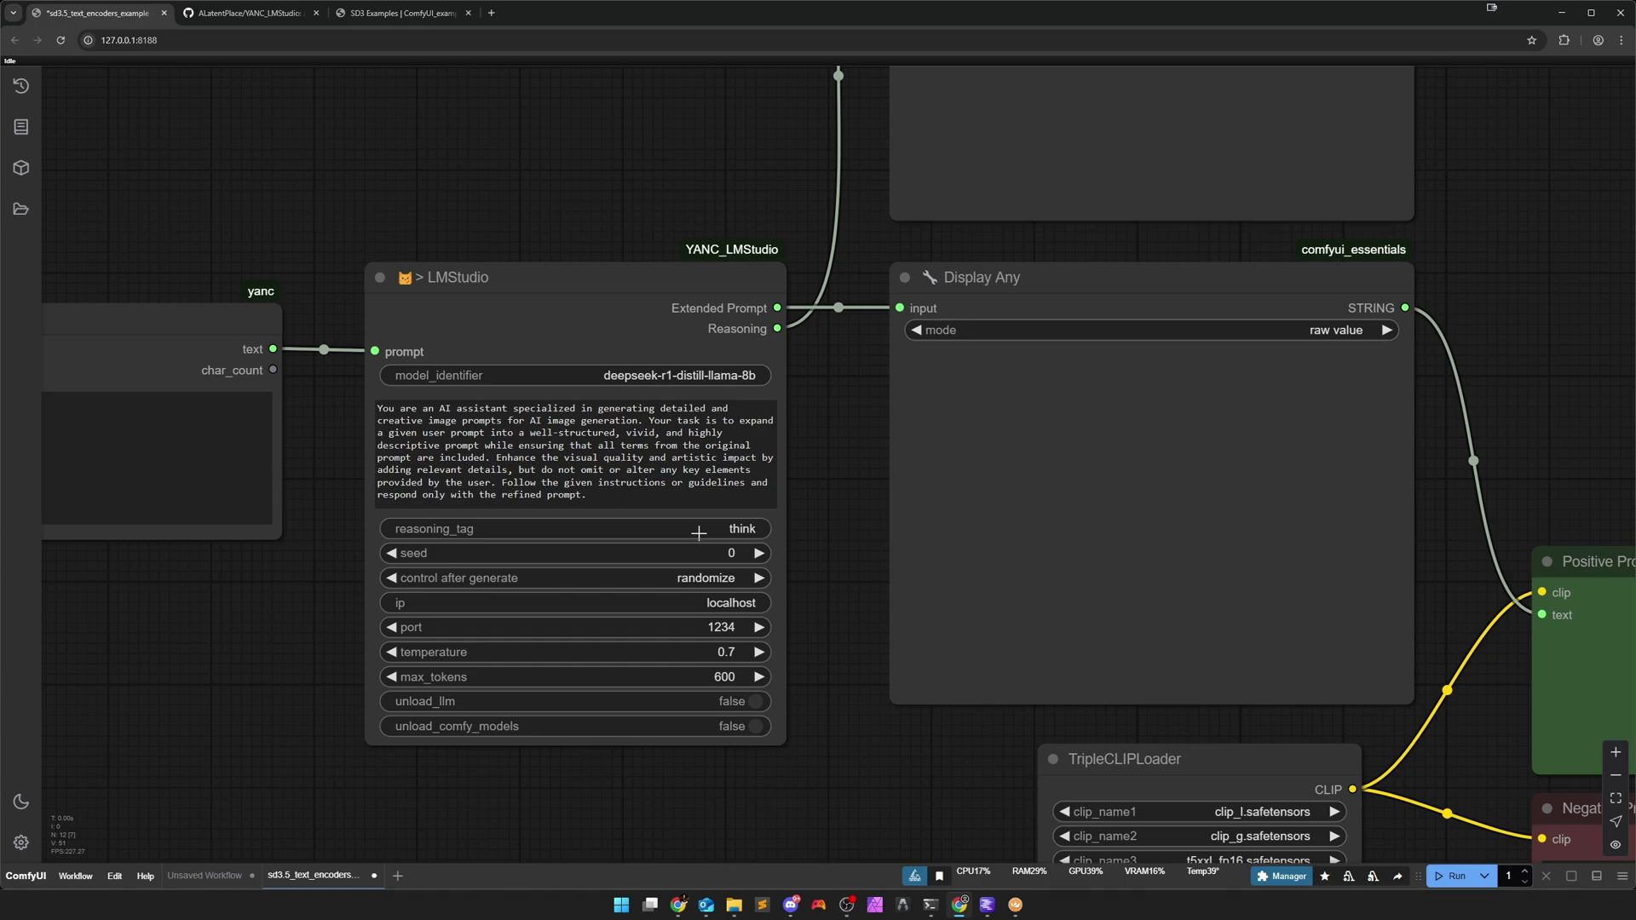
{"action": "scroll", "coordinate": [833, 607], "scroll_direction": "down", "scroll_amount": 1}
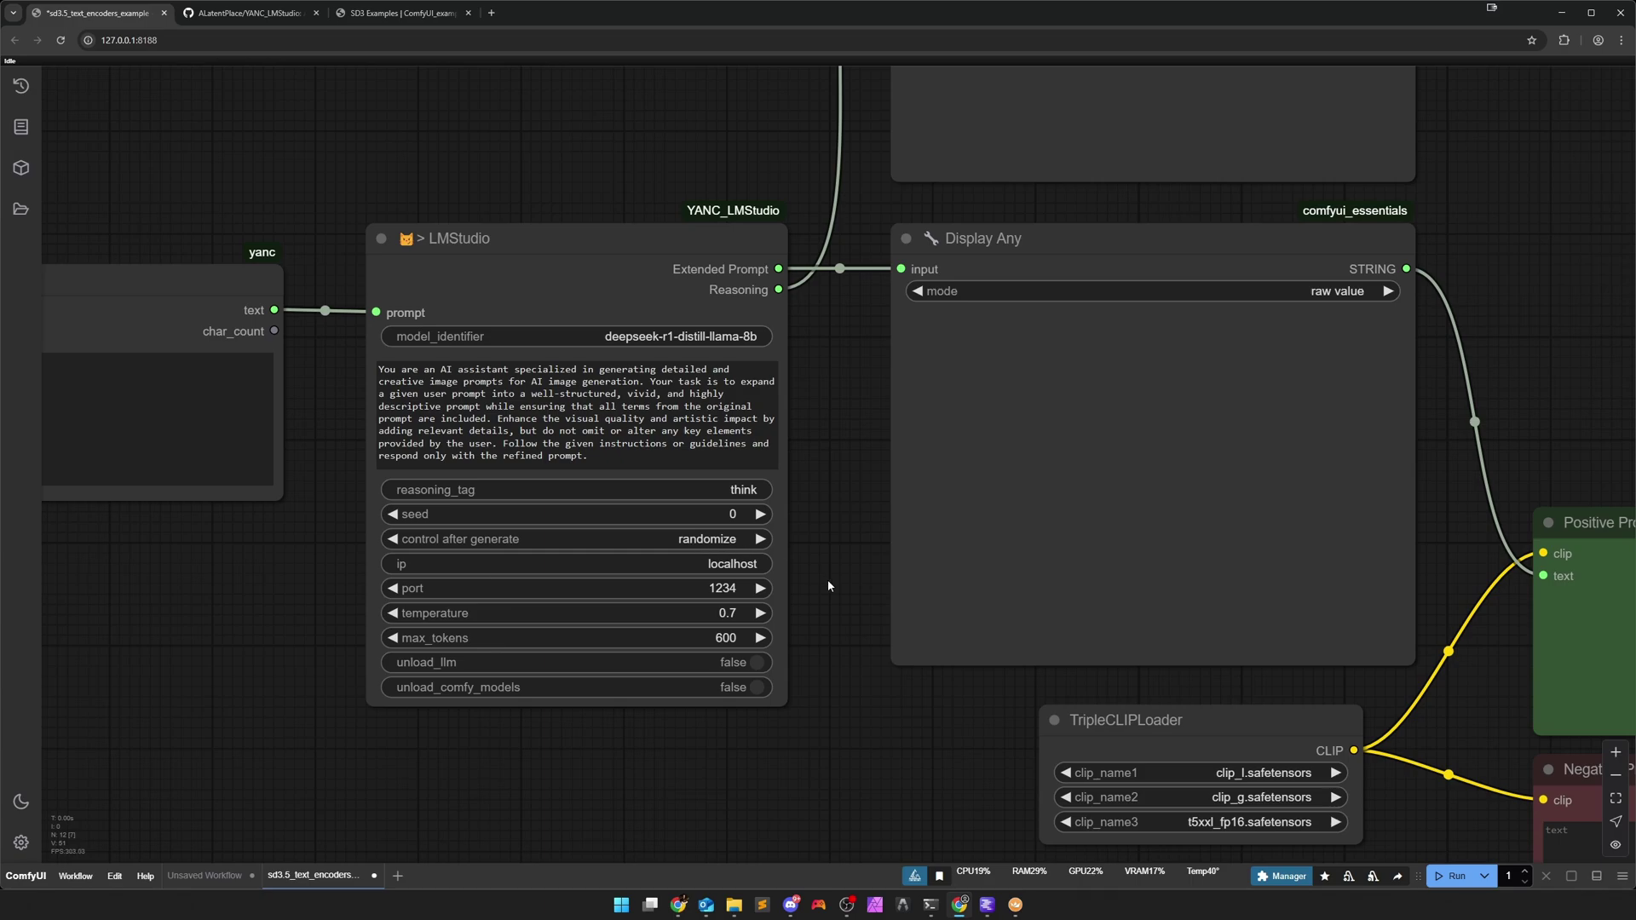
{"action": "scroll", "coordinate": [827, 580], "scroll_direction": "down", "scroll_amount": 1}
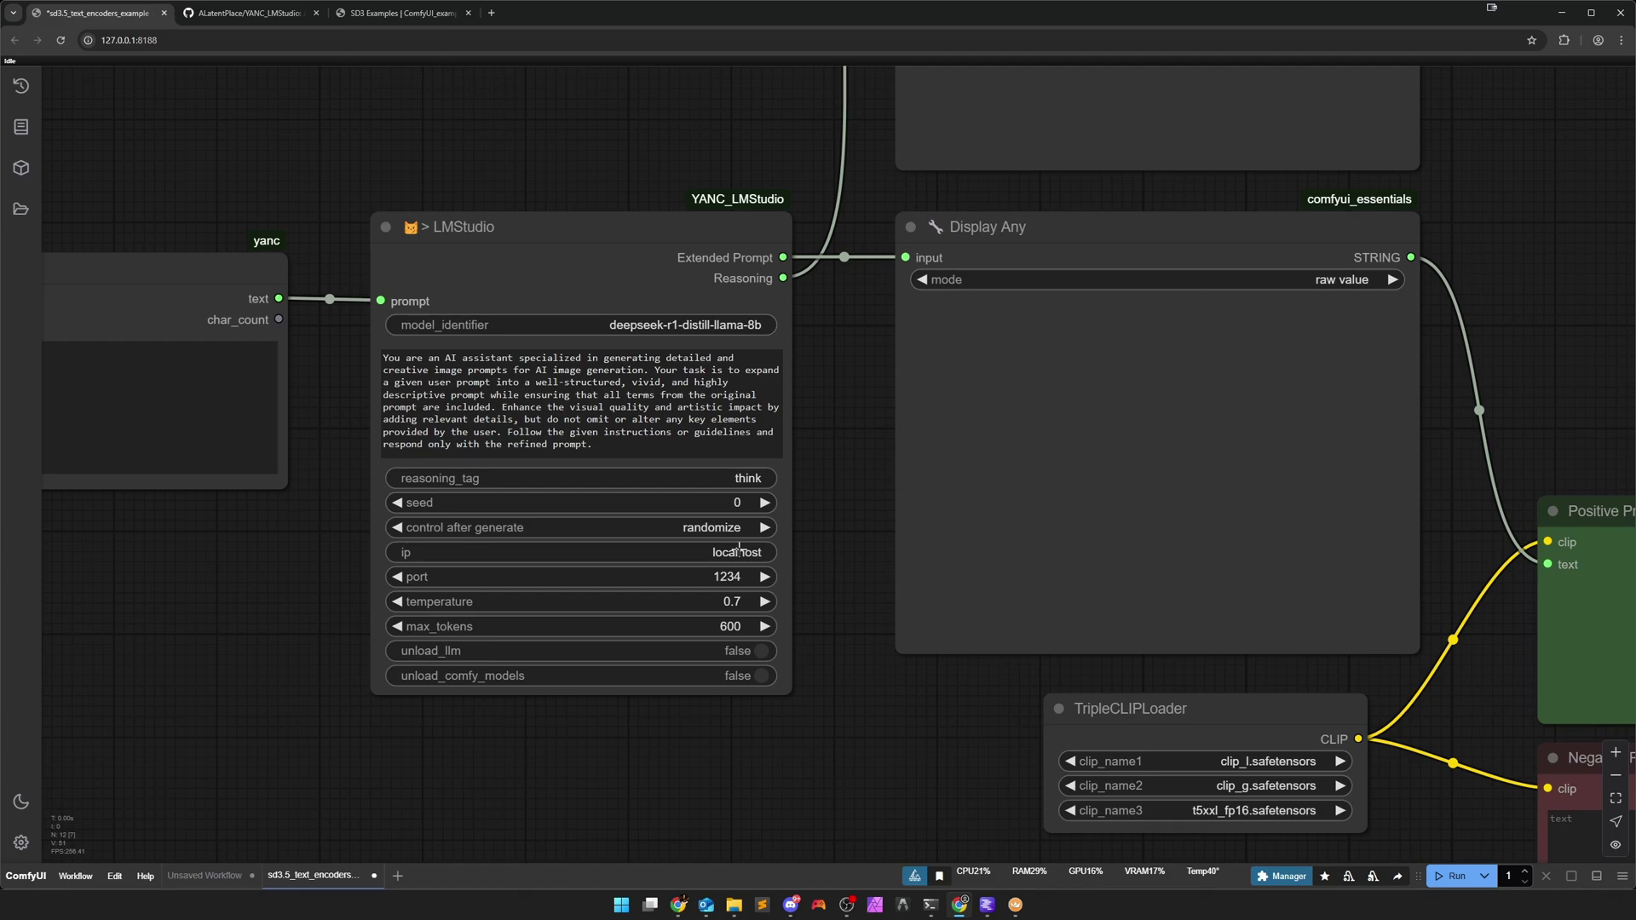
{"action": "left_click_drag", "start_coordinate": [826, 567], "coordinate": [790, 592]}
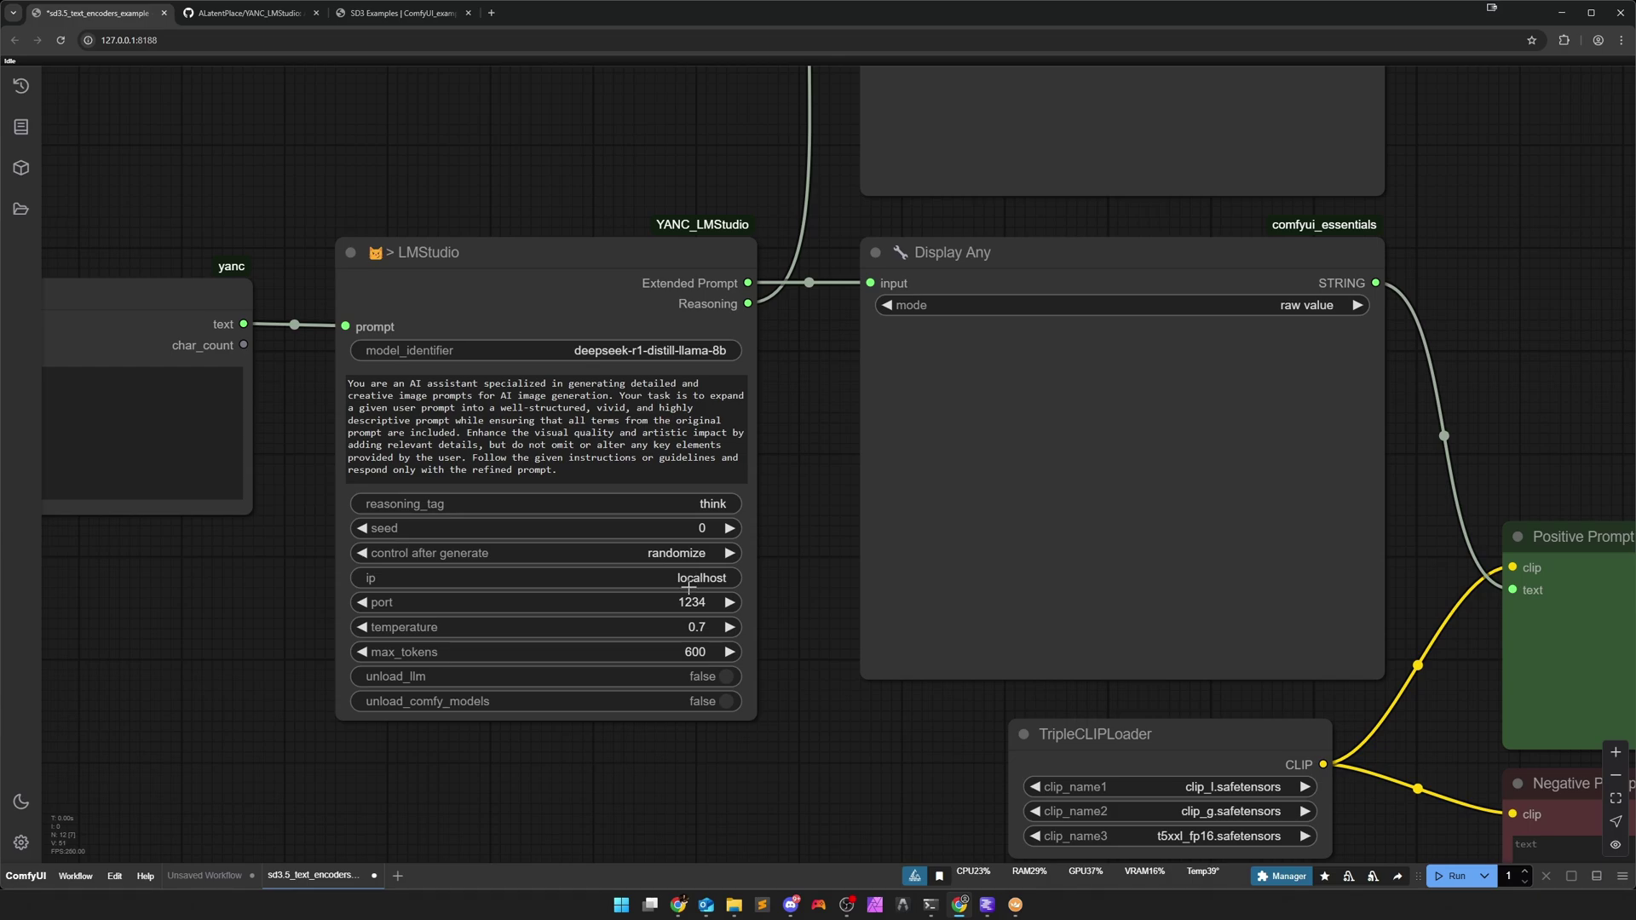
{"action": "left_click", "coordinate": [987, 906]}
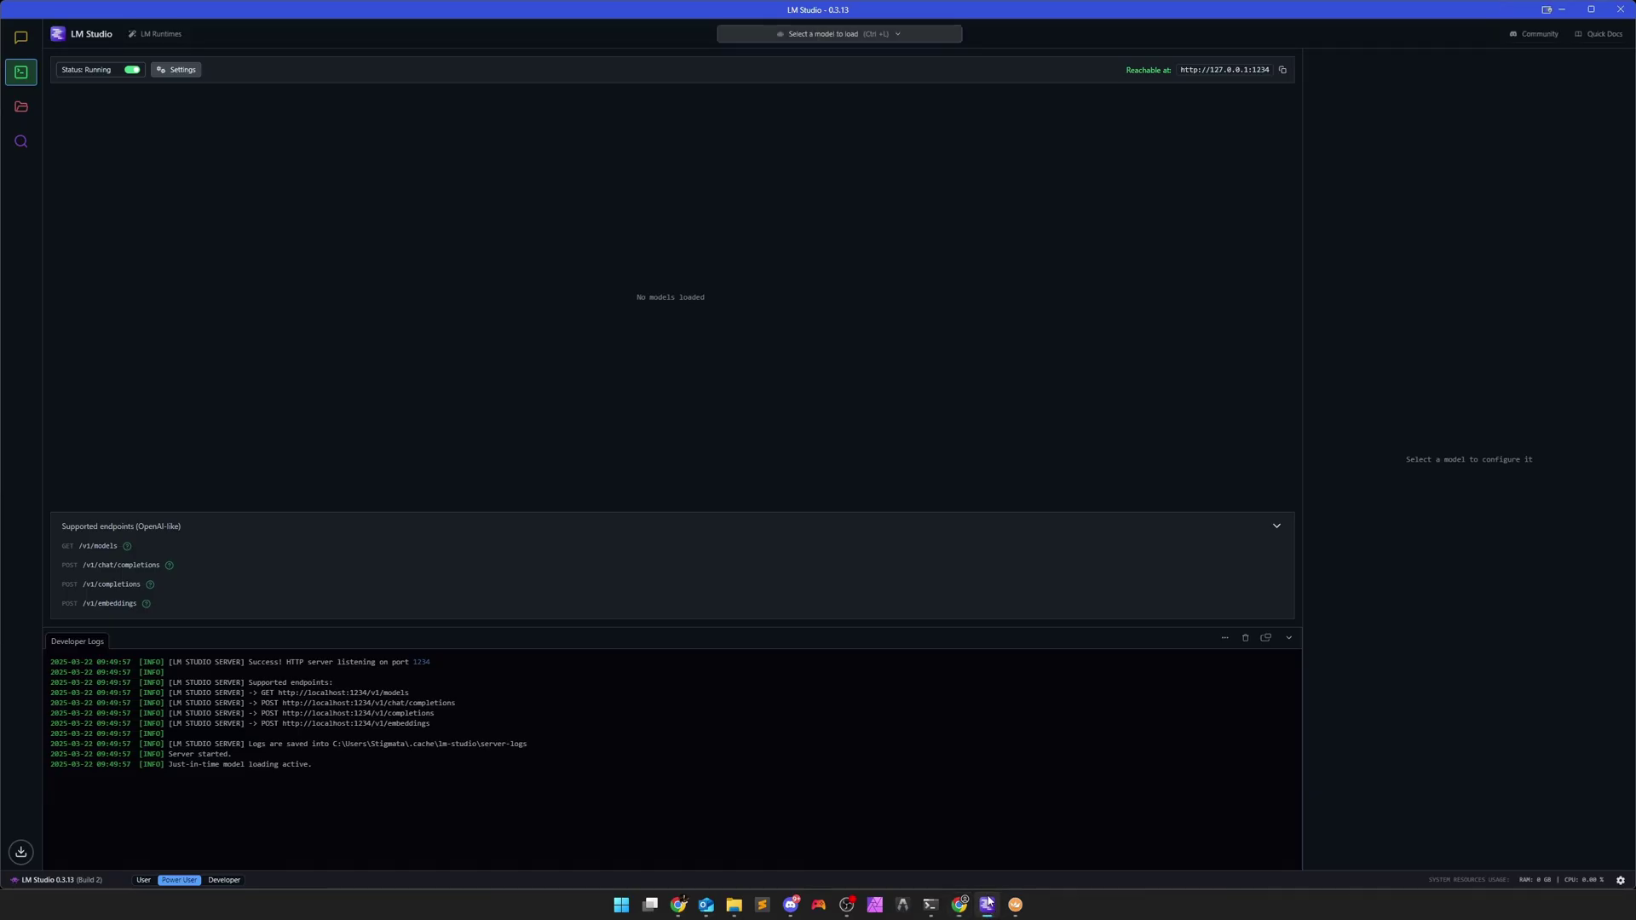
{"action": "left_click", "coordinate": [182, 77]}
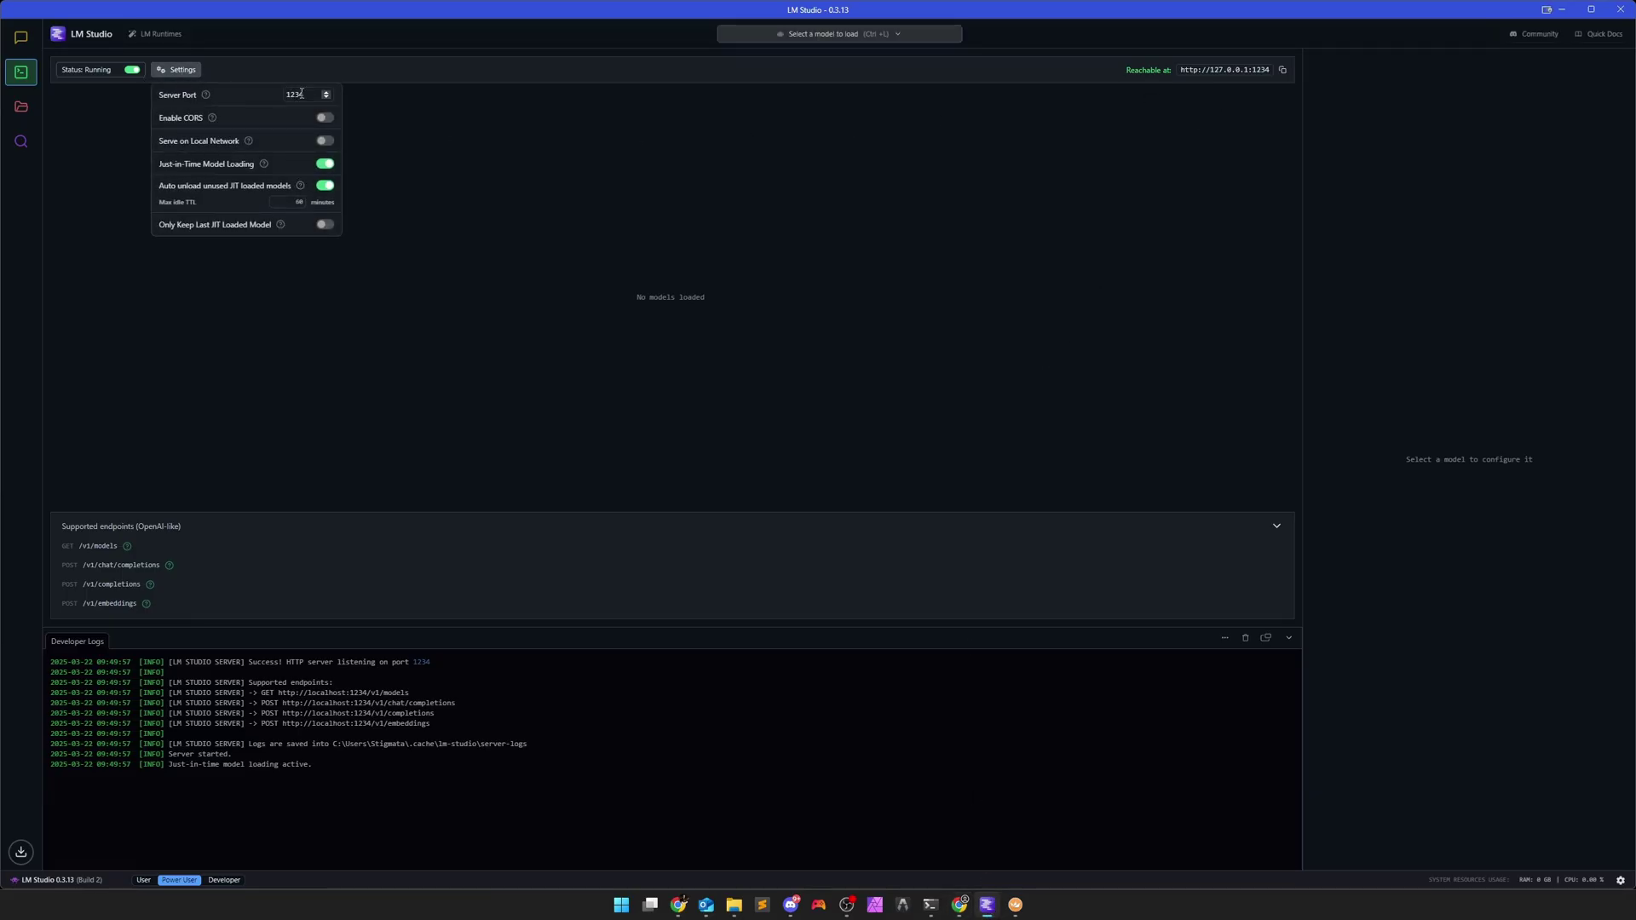
{"action": "left_click", "coordinate": [526, 303]}
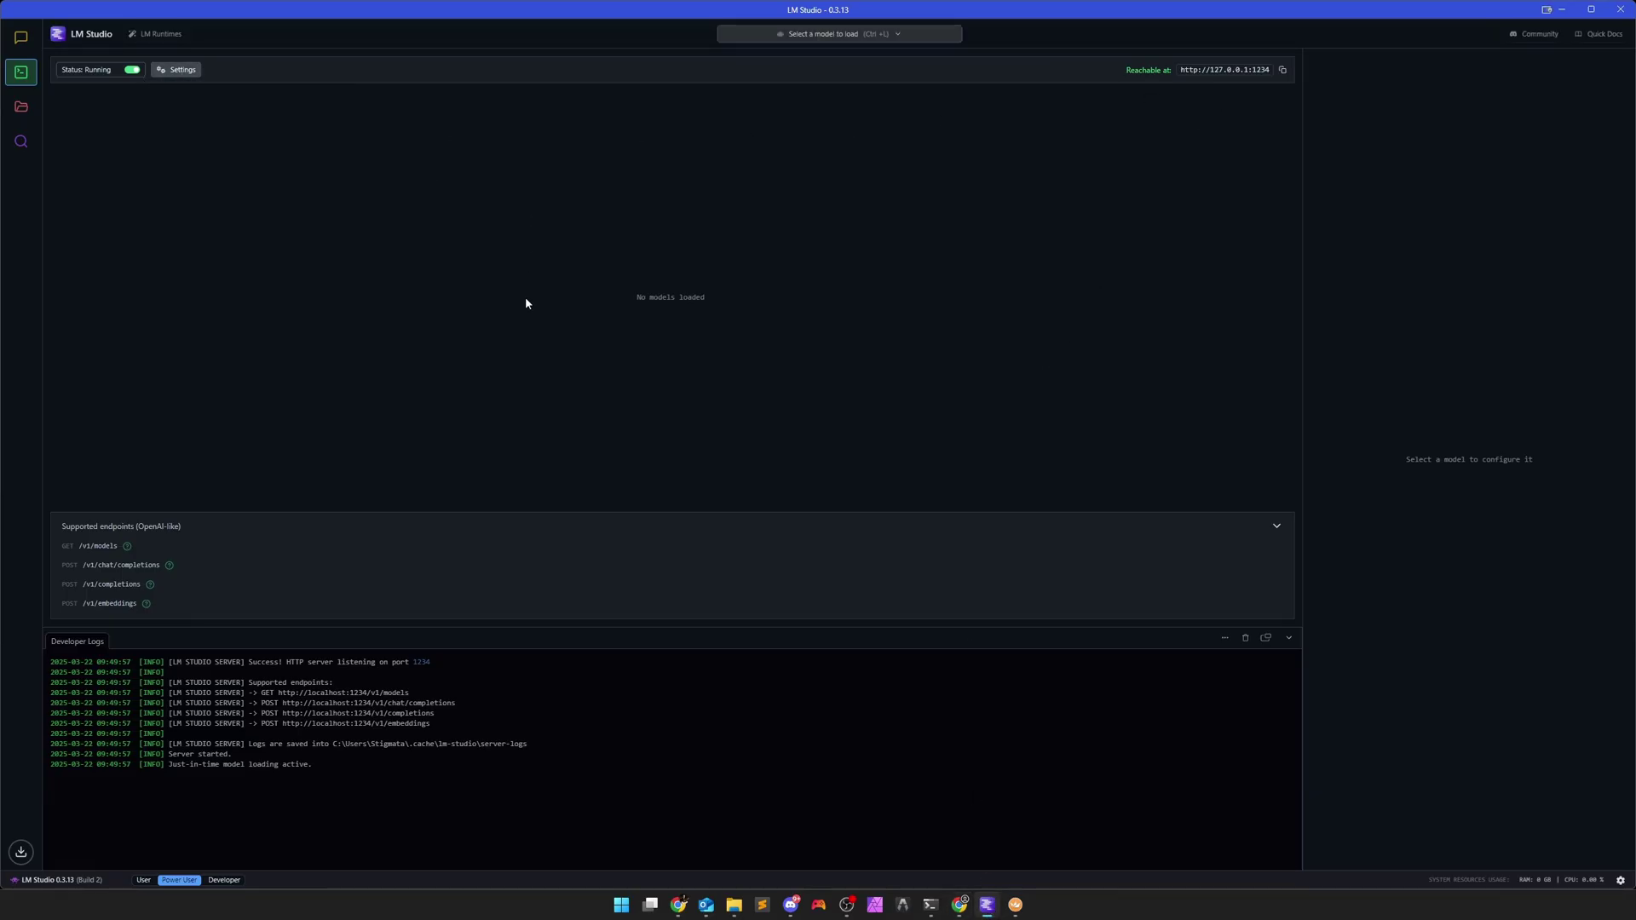
{"action": "left_click", "coordinate": [960, 905]}
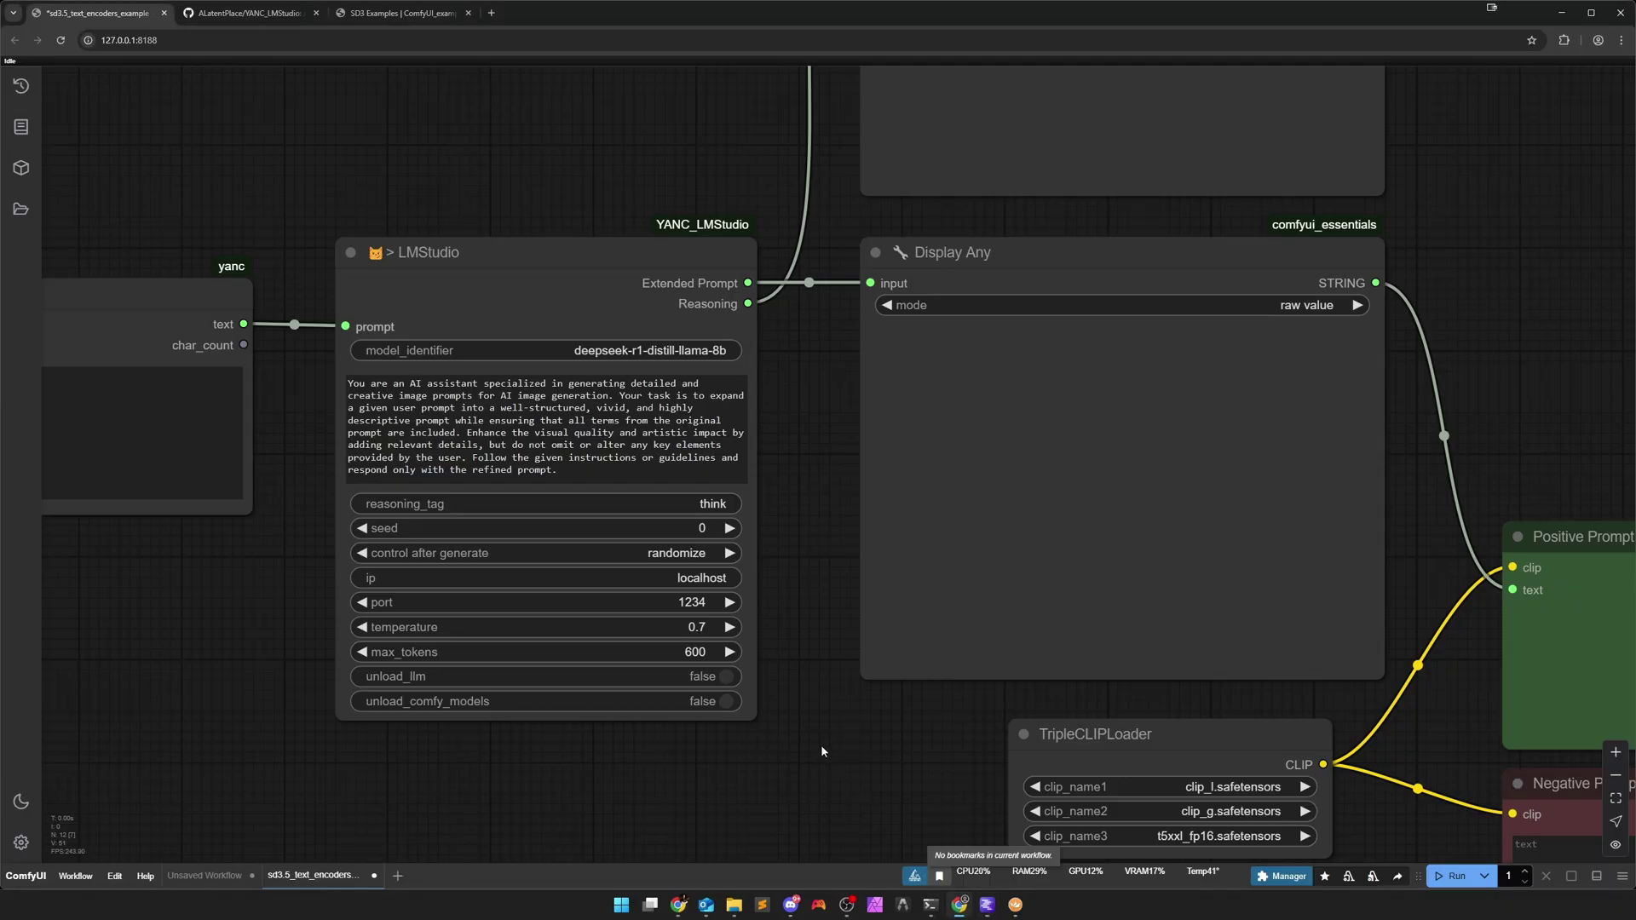
Examine the LMStudio node's temperature, max_tokens, system message and unload options, and the checkpoint chosen in Load Checkpoint.
{"action": "scroll", "coordinate": [793, 708], "scroll_direction": "down", "scroll_amount": 1}
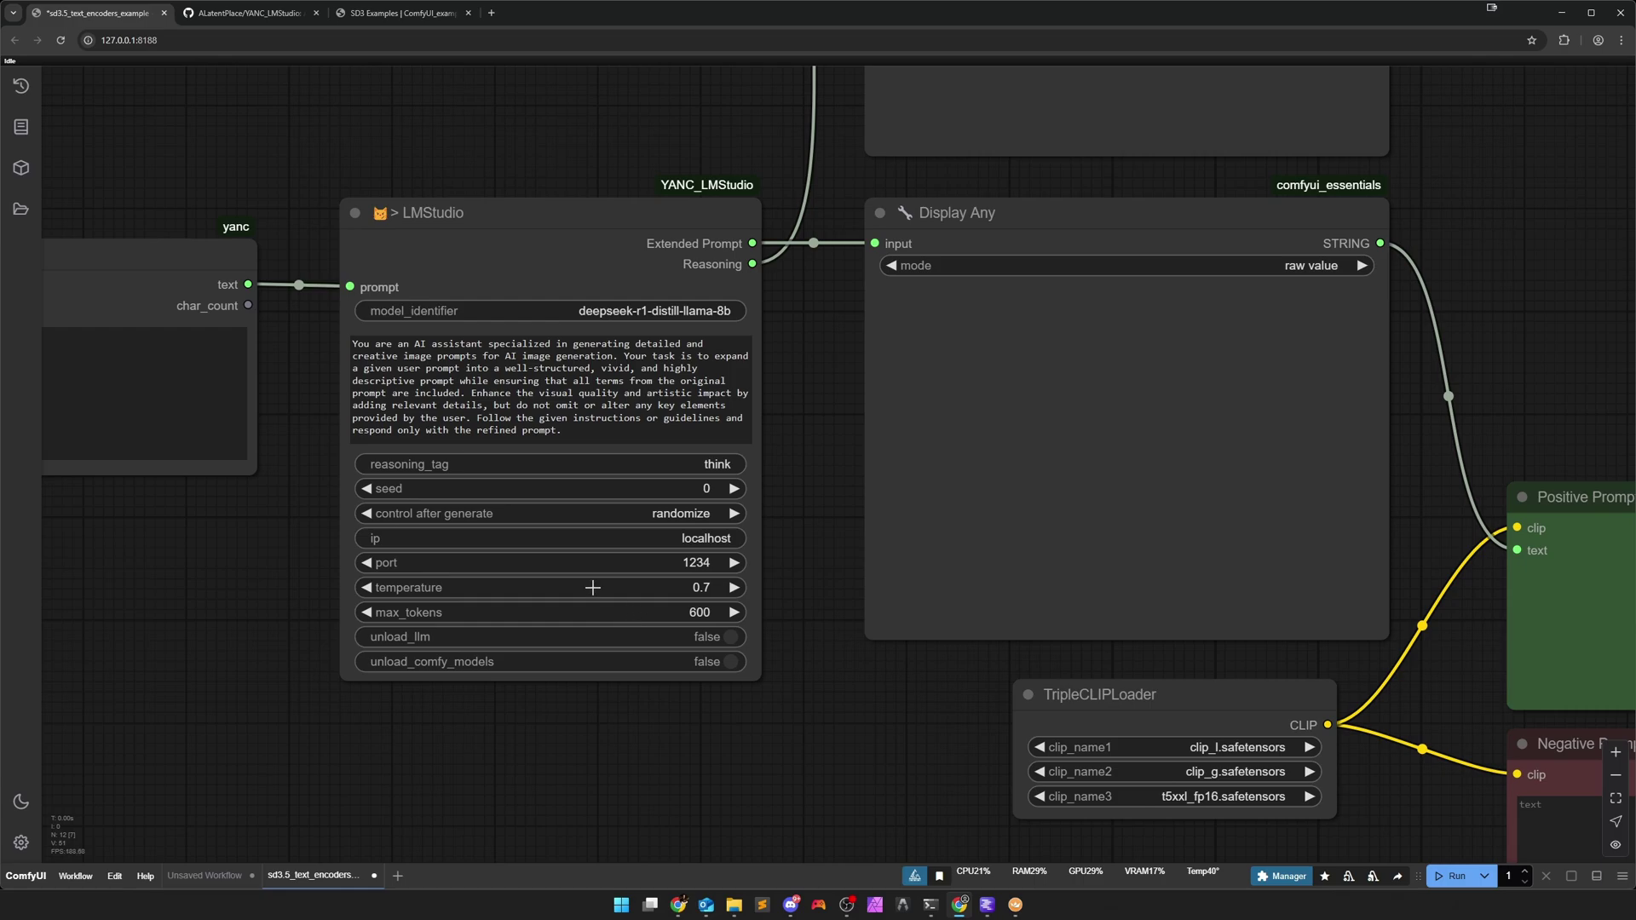
{"action": "left_click_drag", "start_coordinate": [670, 759], "coordinate": [619, 770]}
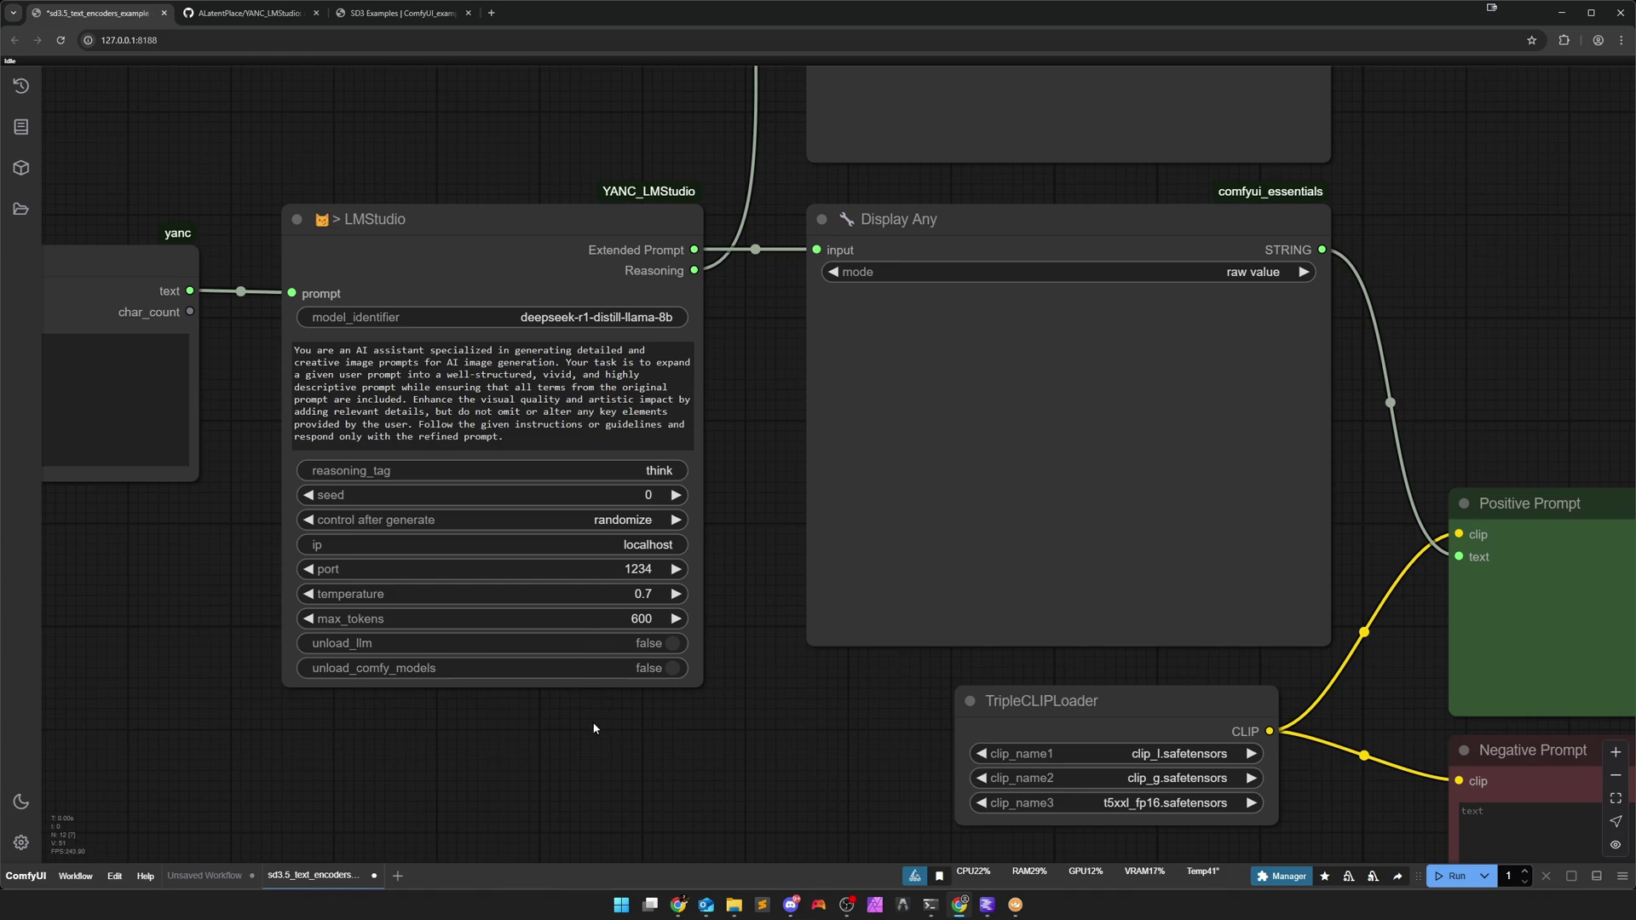
{"action": "left_click_drag", "start_coordinate": [619, 740], "coordinate": [599, 727]}
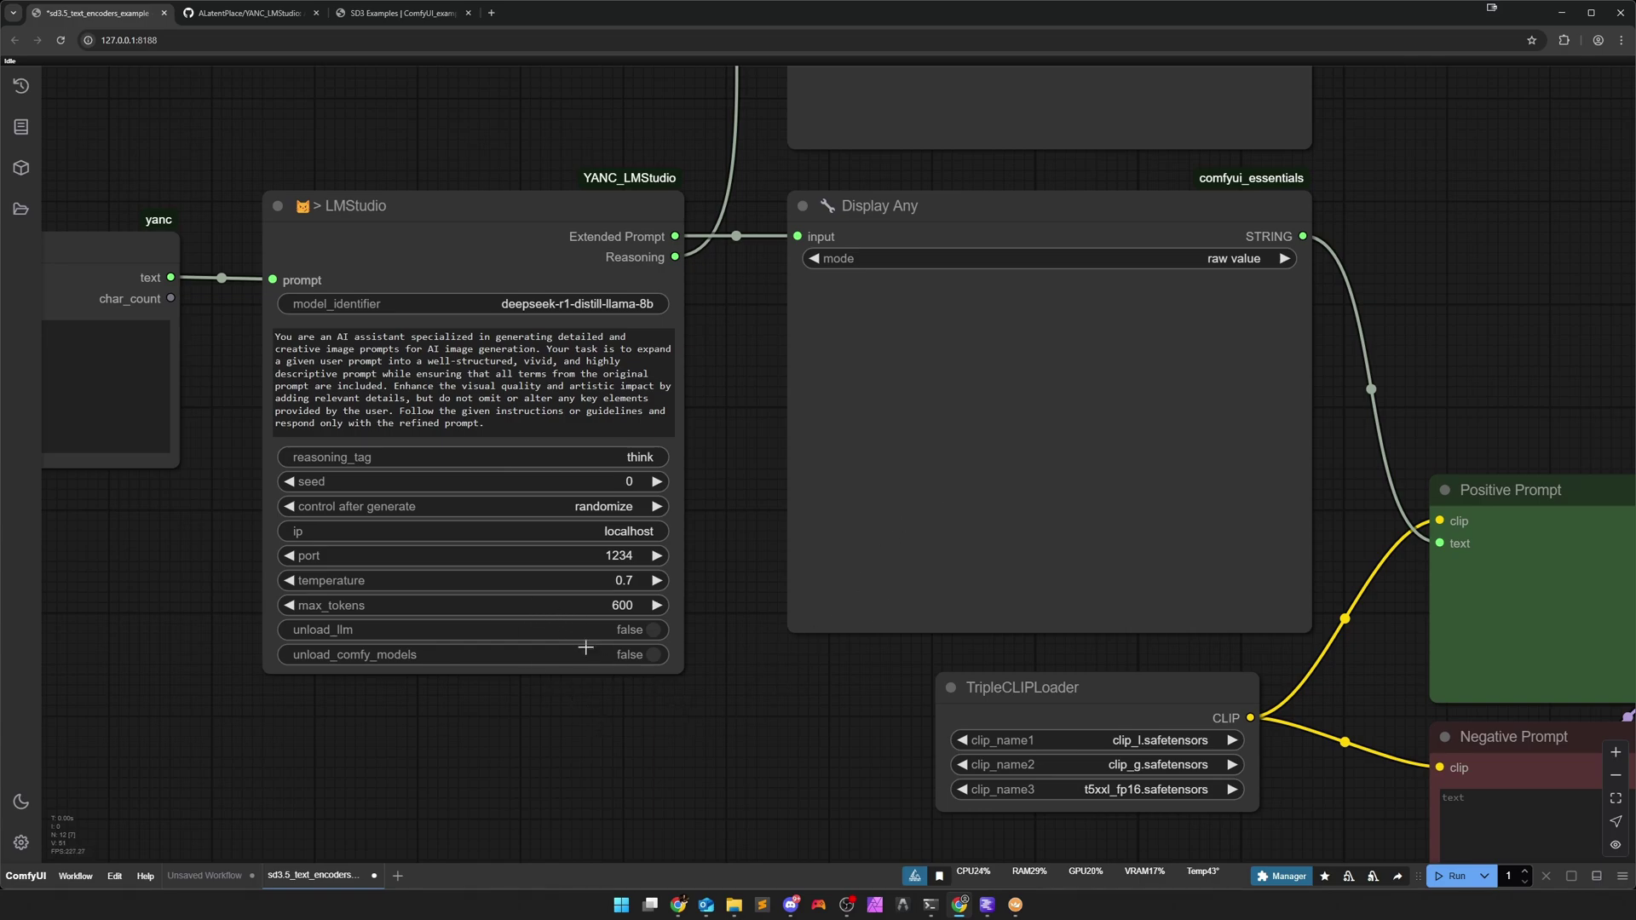
{"action": "left_click_drag", "start_coordinate": [549, 724], "coordinate": [694, 698]}
{"action": "scroll", "coordinate": [651, 678], "scroll_direction": "up", "scroll_amount": 4}
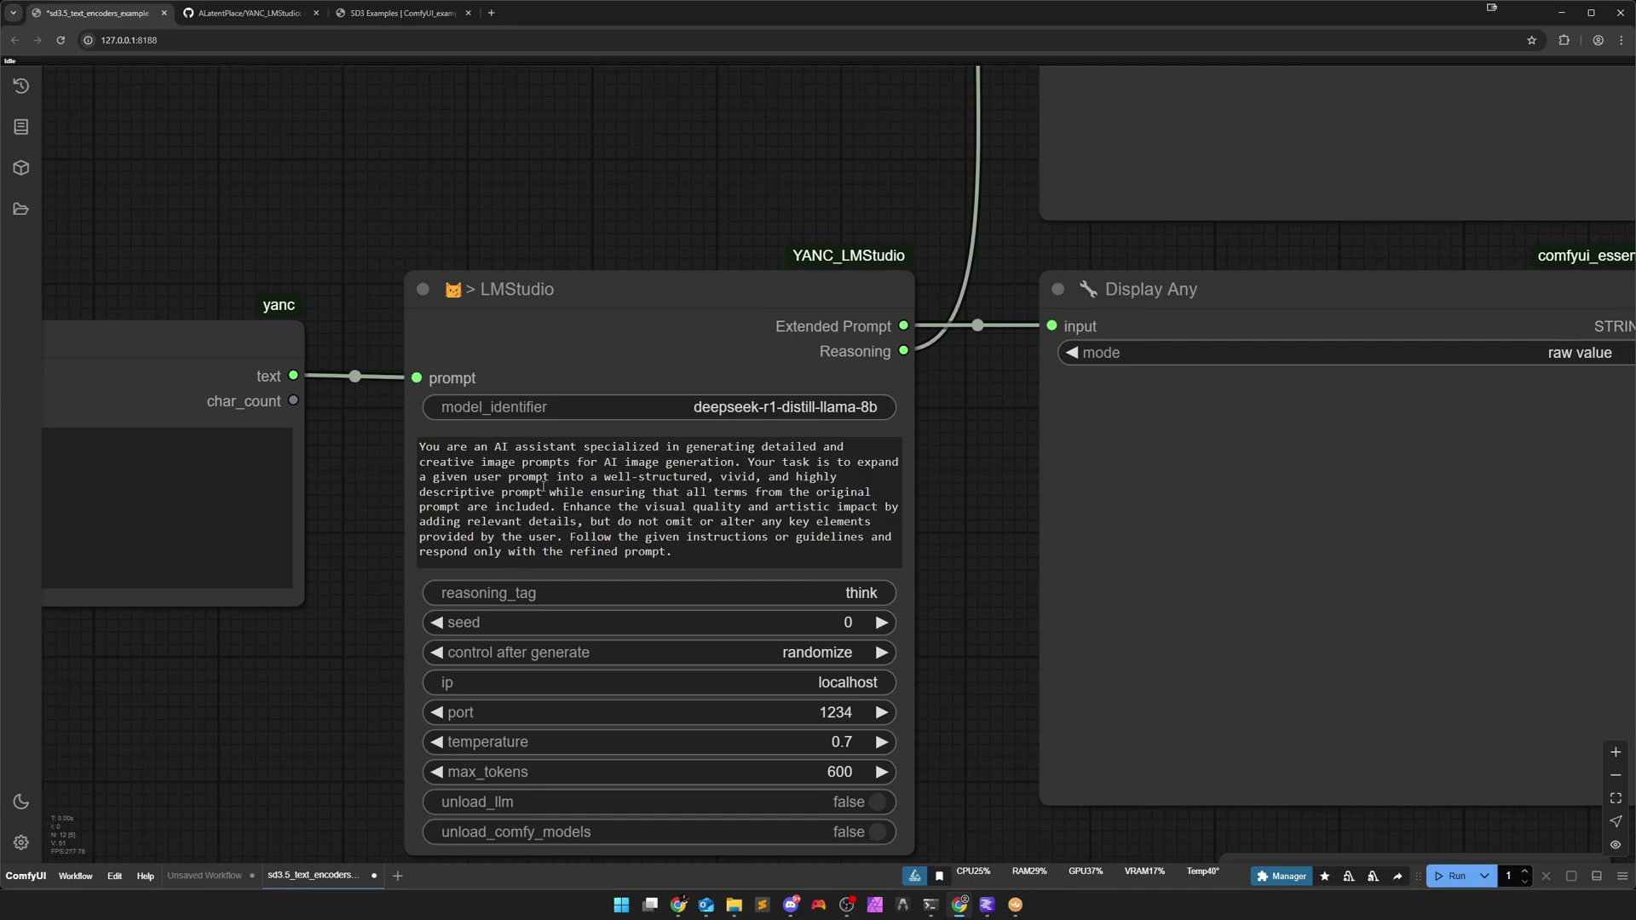
{"action": "left_click", "coordinate": [664, 559]}
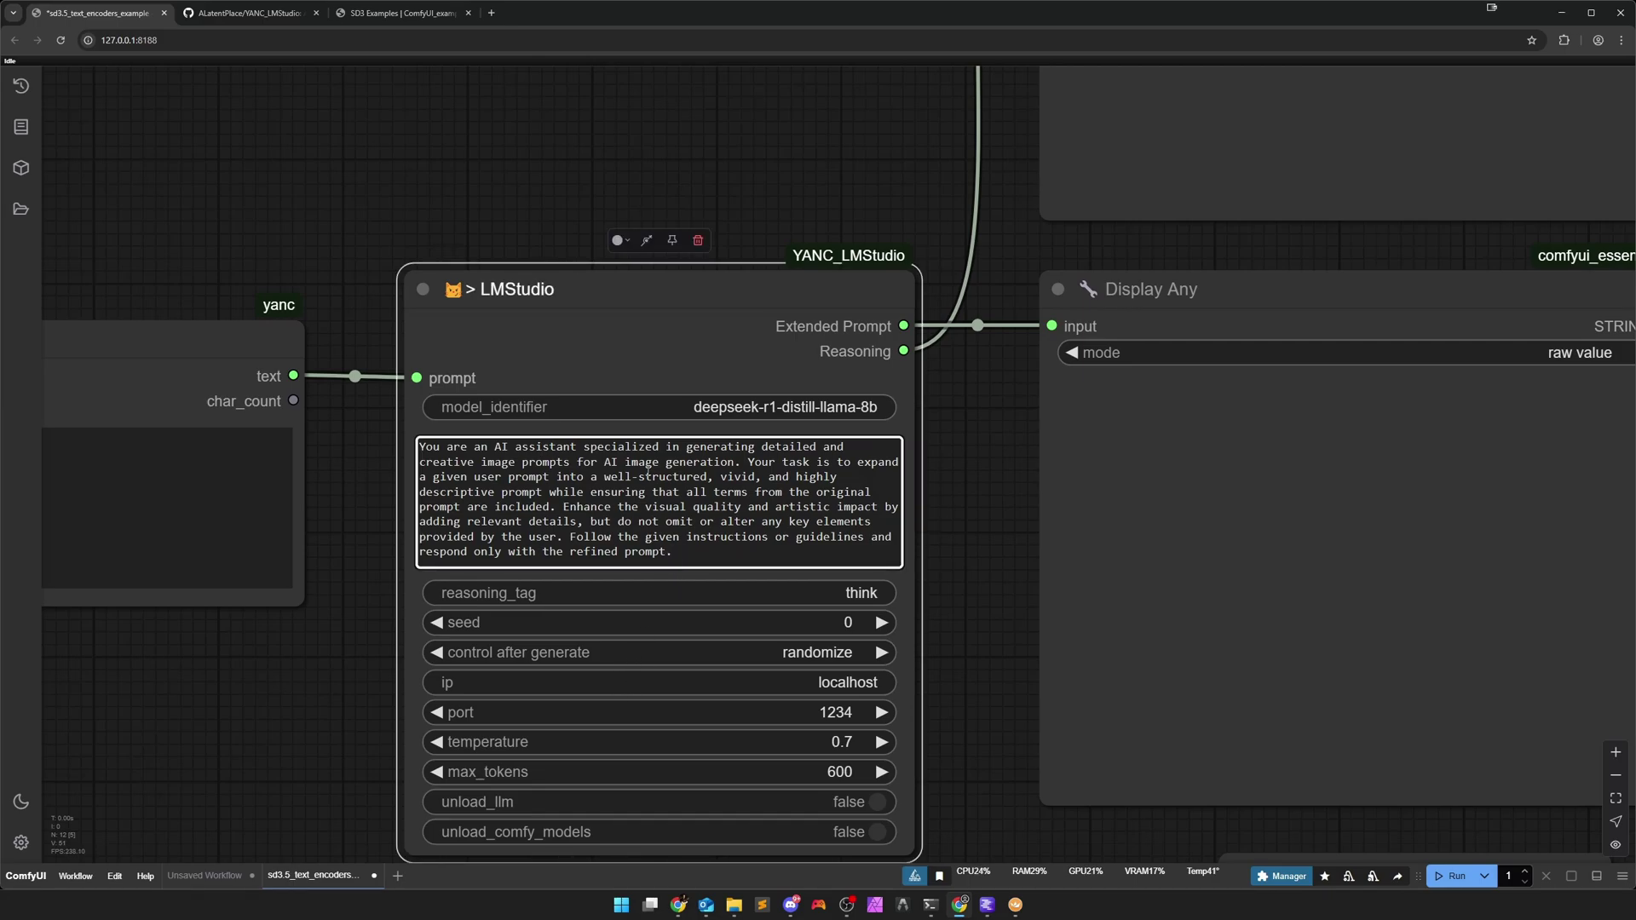
{"action": "left_click", "coordinate": [309, 705]}
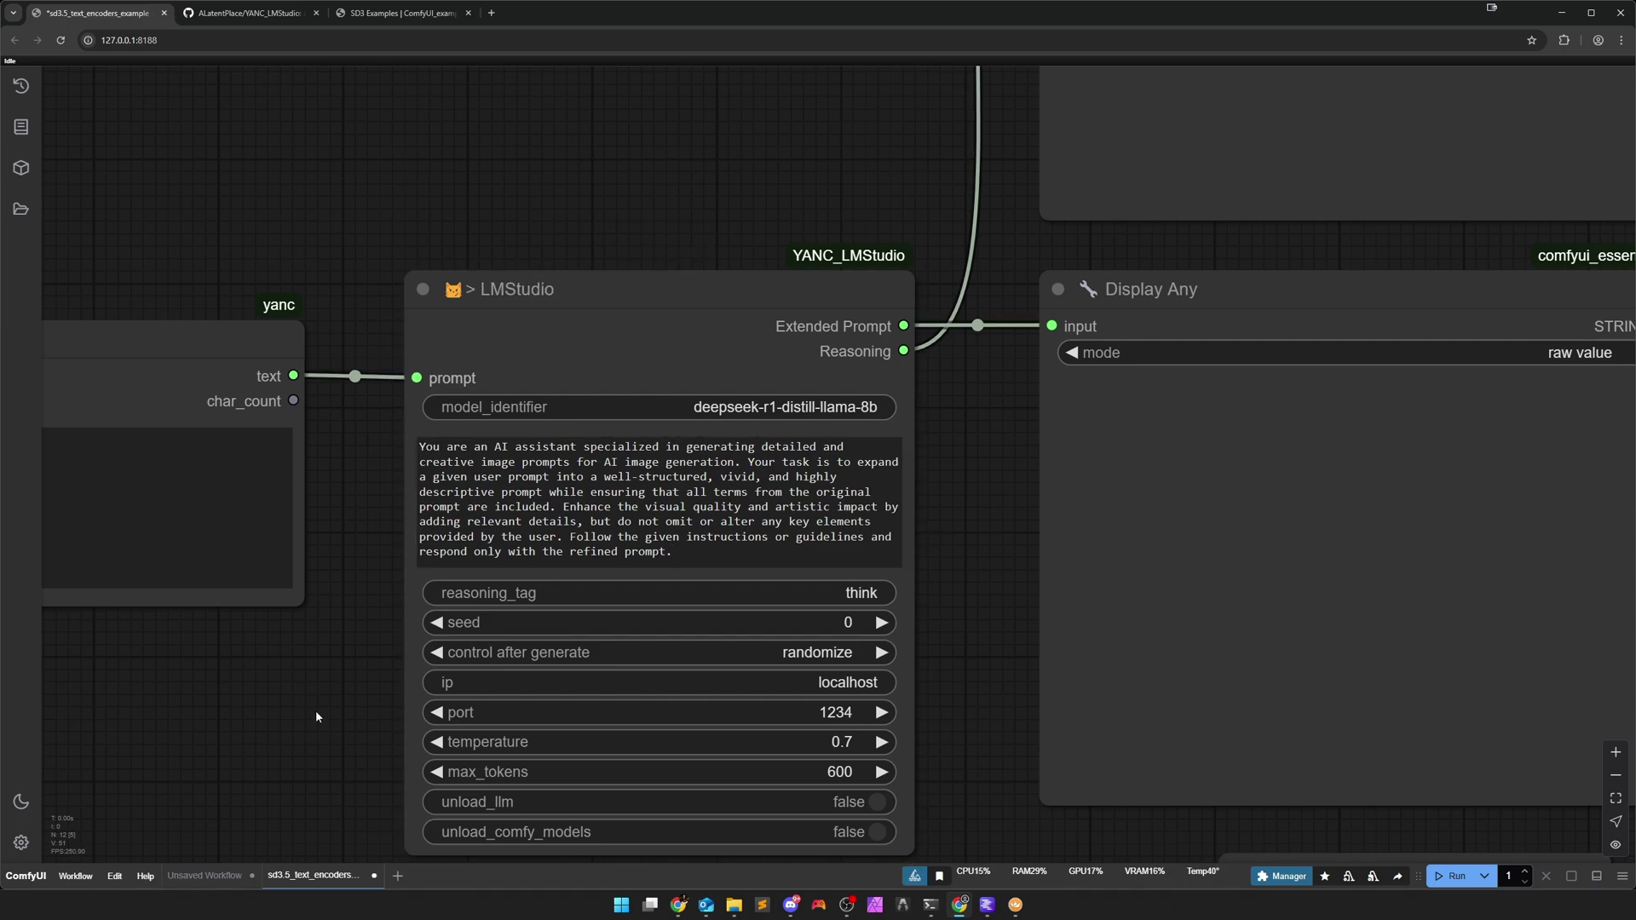
{"action": "scroll", "coordinate": [316, 709], "scroll_direction": "down", "scroll_amount": 2}
{"action": "left_click_drag", "start_coordinate": [315, 709], "coordinate": [334, 659]}
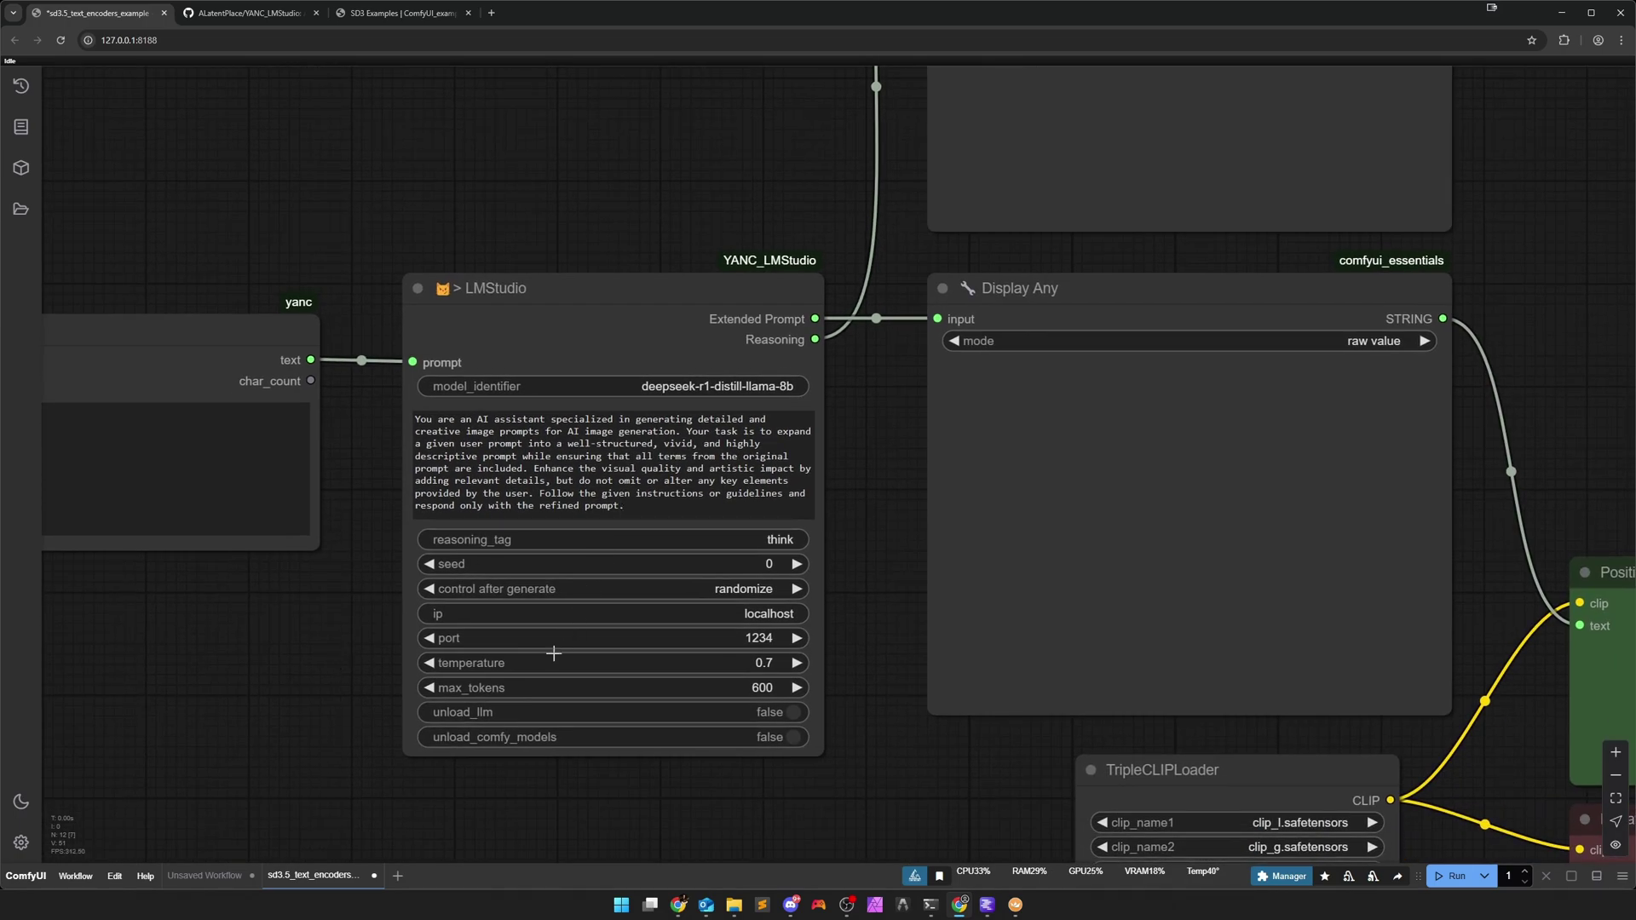
{"action": "left_click_drag", "start_coordinate": [694, 773], "coordinate": [680, 751]}
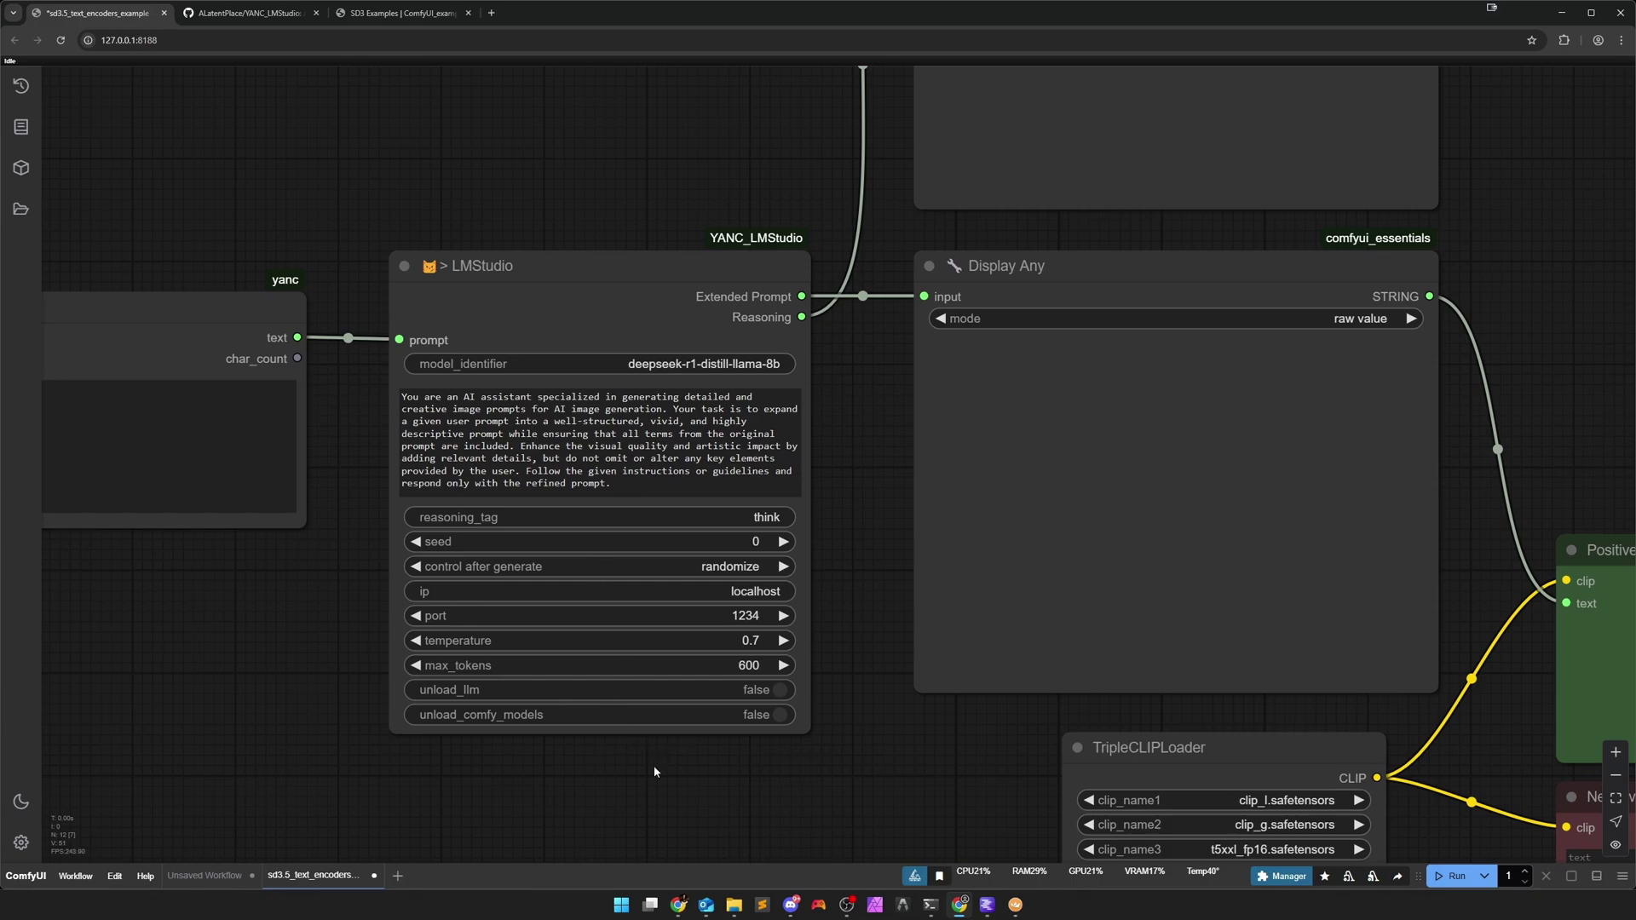
{"action": "scroll", "coordinate": [693, 712], "scroll_direction": "up", "scroll_amount": 3}
{"action": "scroll", "coordinate": [722, 704], "scroll_direction": "up", "scroll_amount": 2}
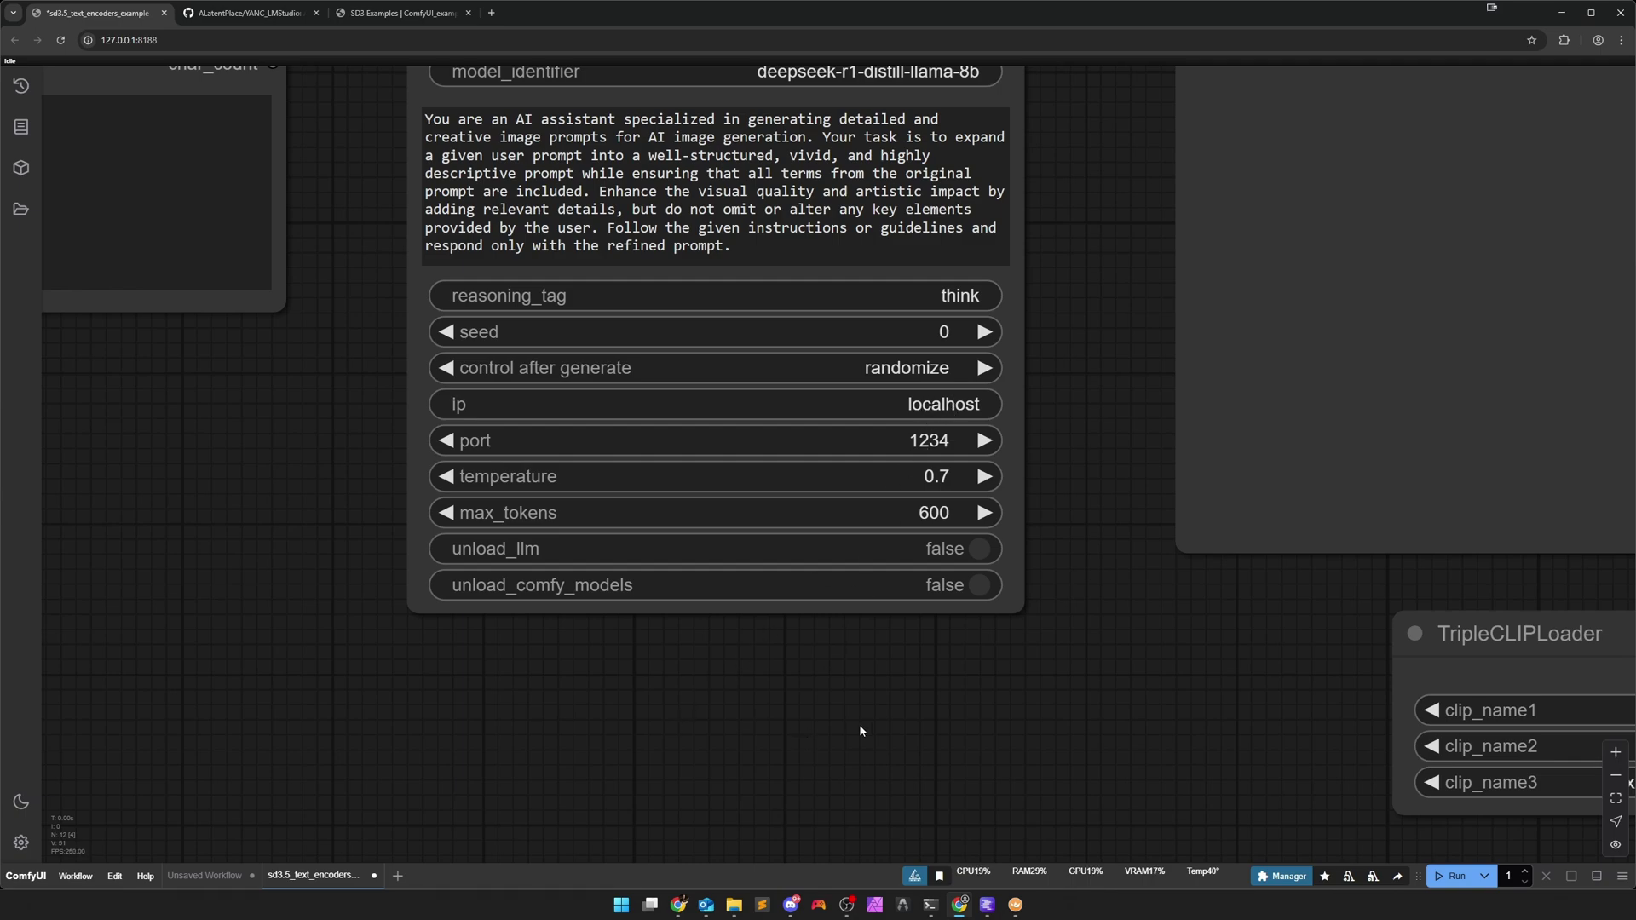
{"action": "left_click_drag", "start_coordinate": [859, 726], "coordinate": [796, 744]}
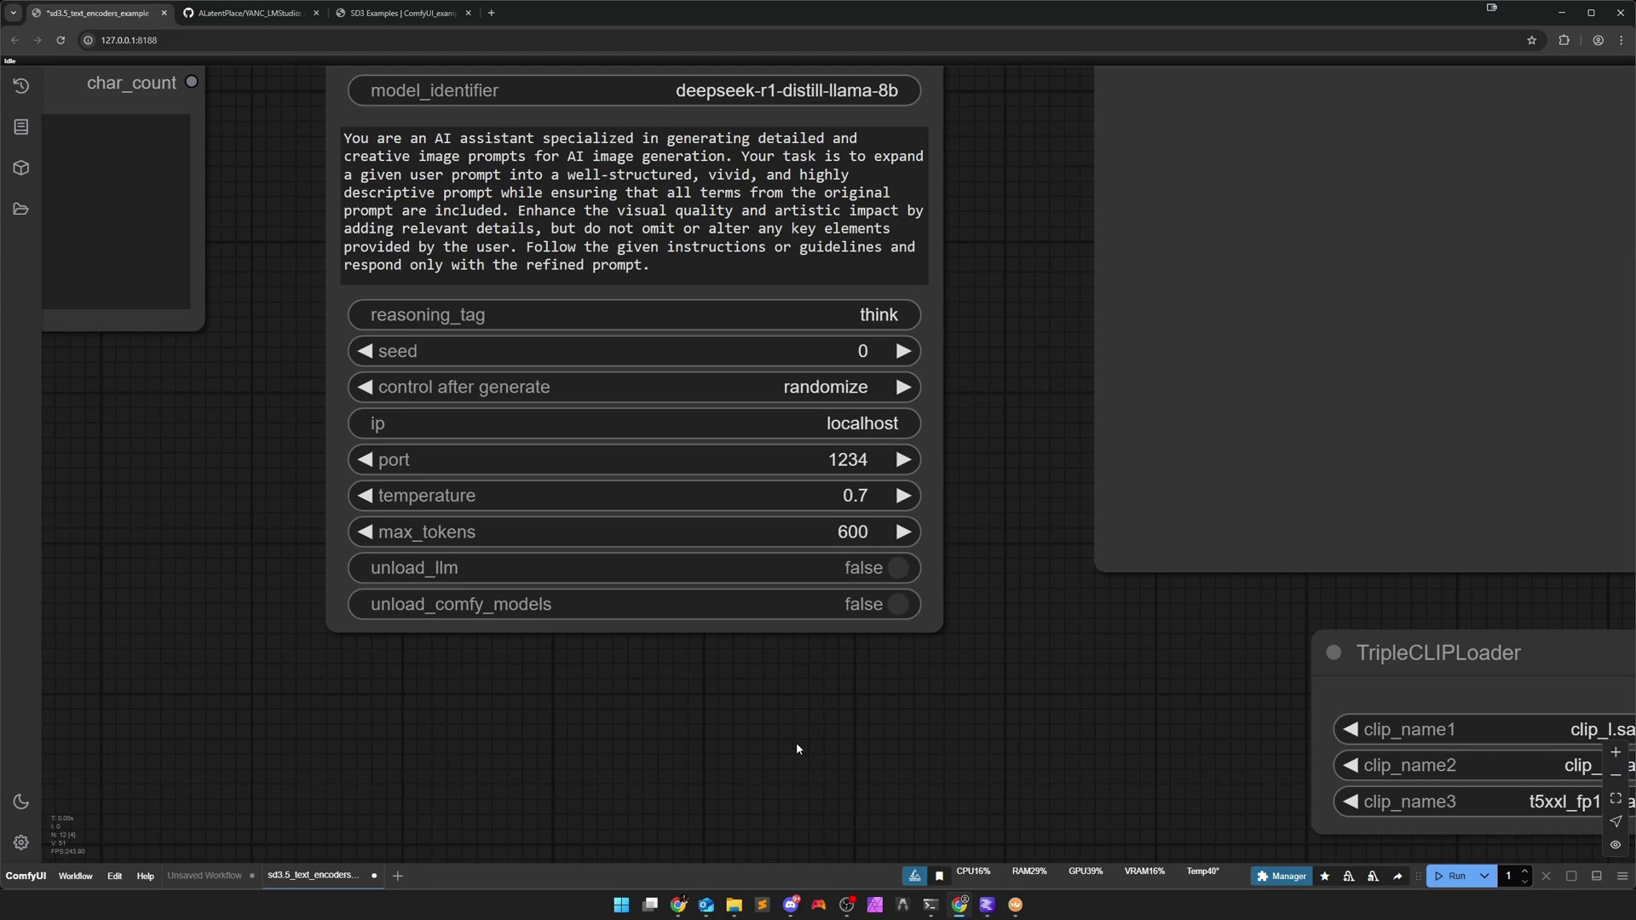
{"action": "left_click_drag", "start_coordinate": [940, 713], "coordinate": [425, 386]}
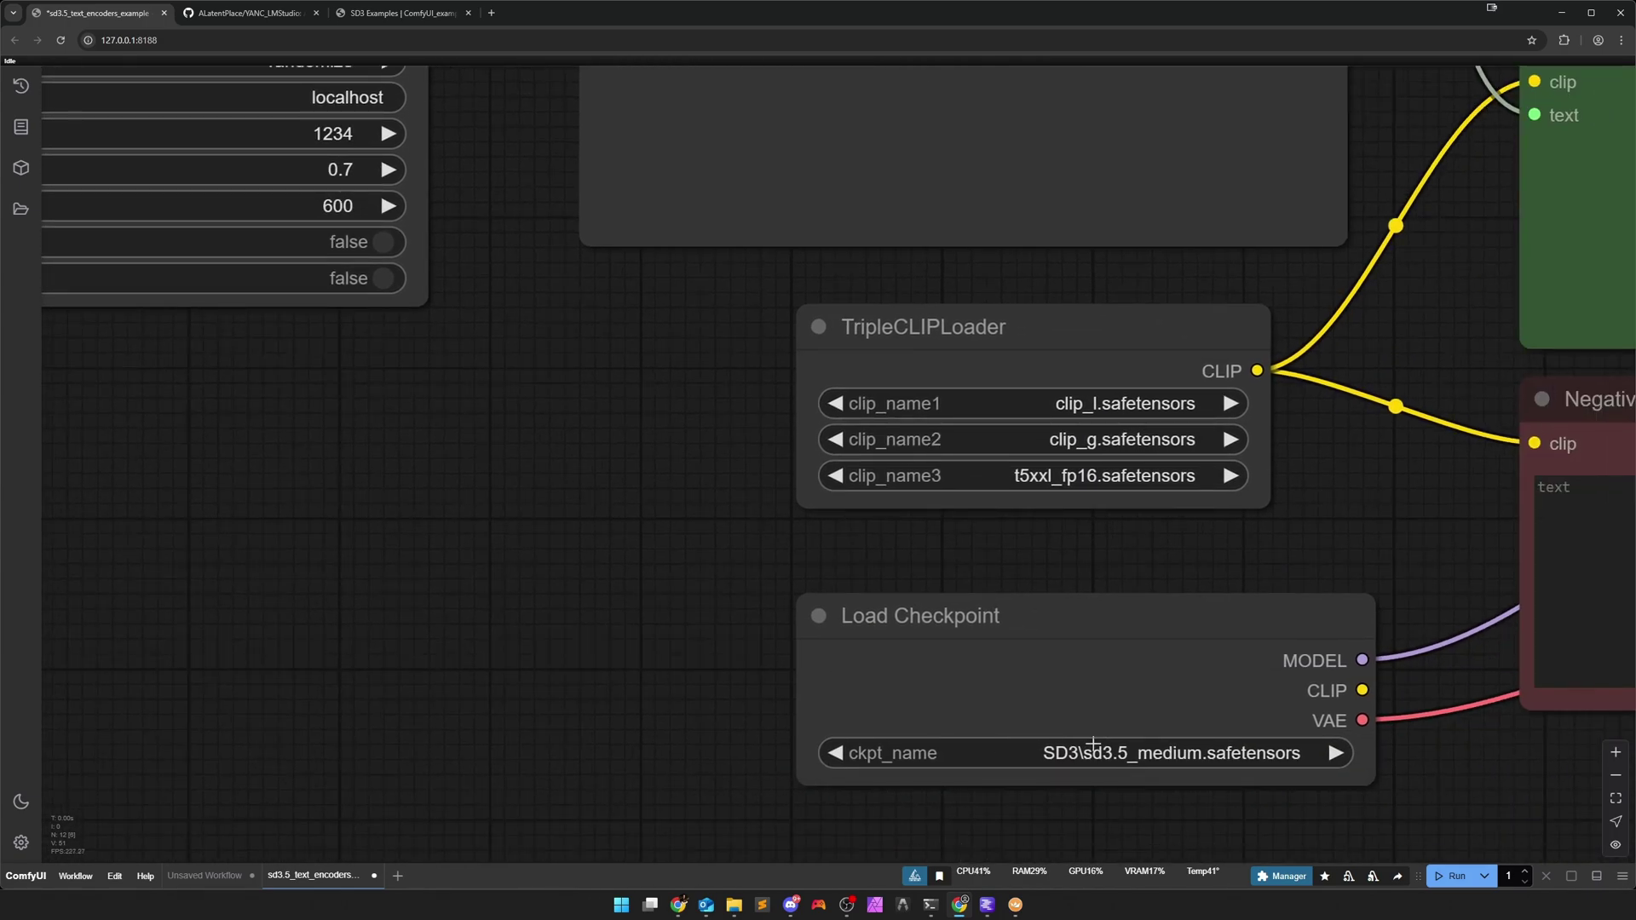
Enable both the unload_llm and unload_comfy_models options on the LMStudio node.
{"action": "left_click_drag", "start_coordinate": [463, 486], "coordinate": [969, 756]}
{"action": "scroll", "coordinate": [853, 767], "scroll_direction": "up", "scroll_amount": 2}
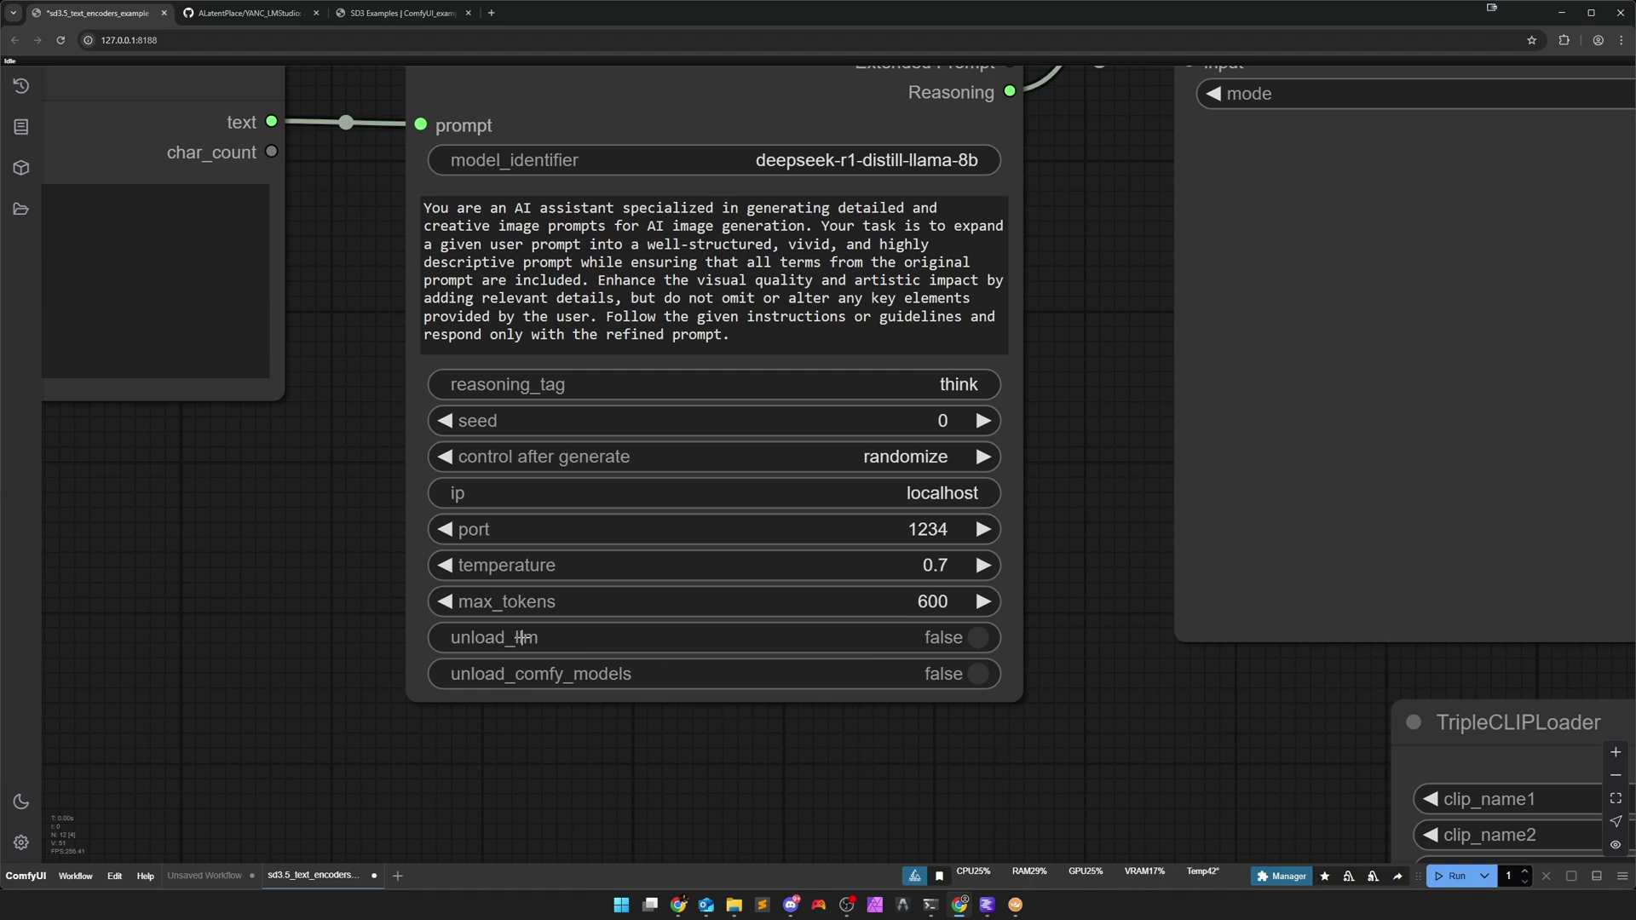
{"action": "left_click", "coordinate": [953, 641]}
{"action": "scroll", "coordinate": [780, 765], "scroll_direction": "down", "scroll_amount": 3}
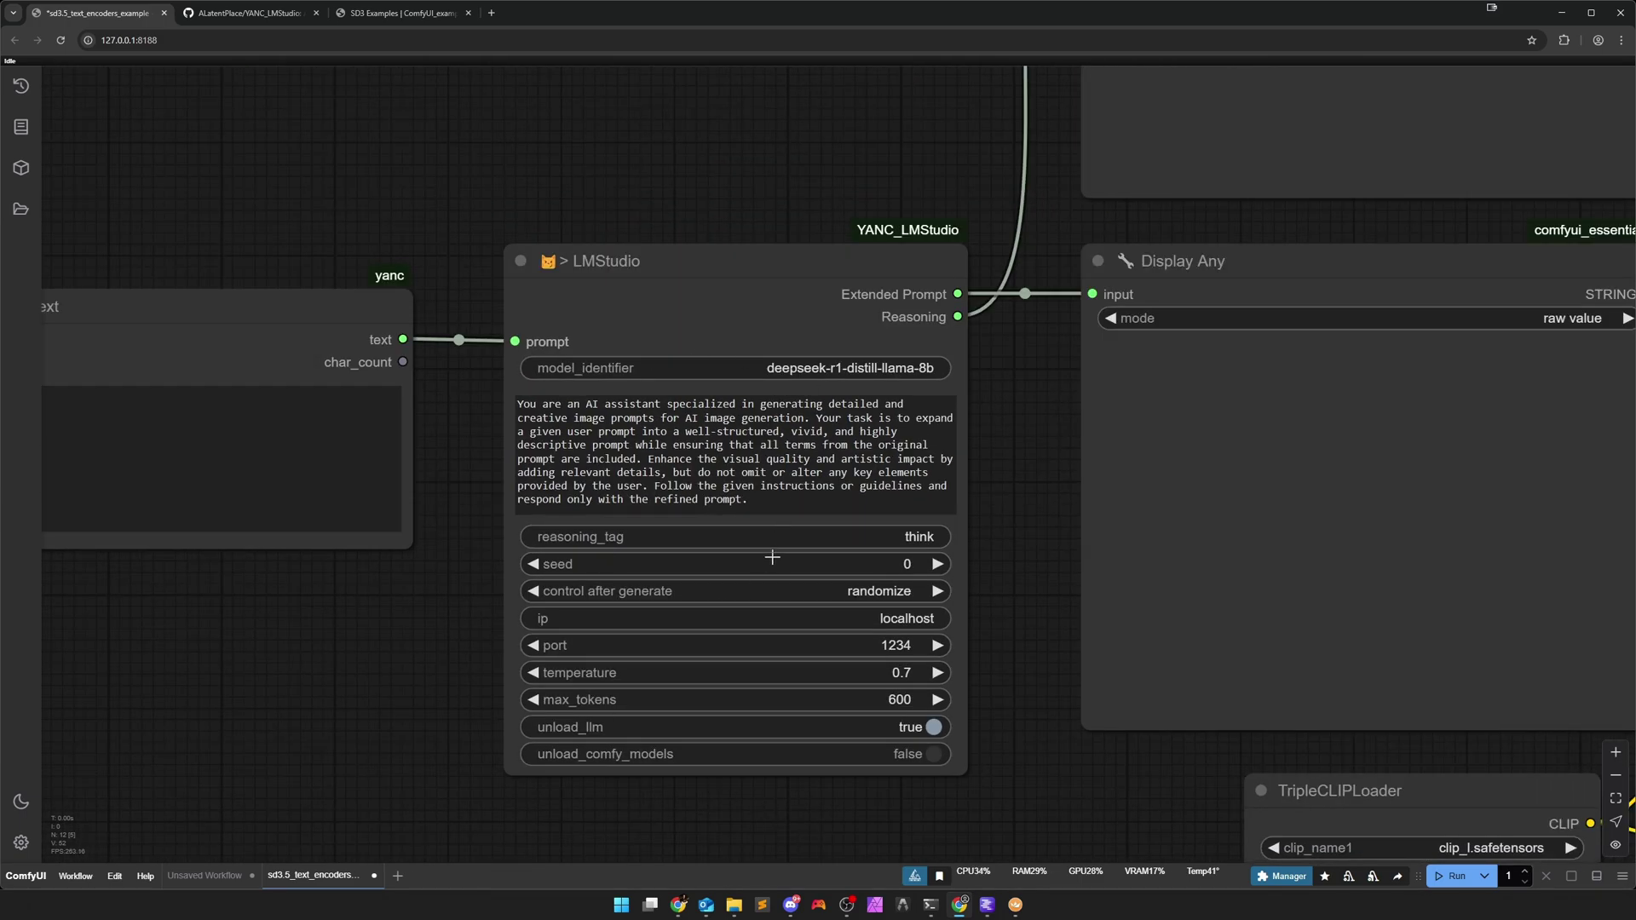
{"action": "scroll", "coordinate": [759, 777], "scroll_direction": "up", "scroll_amount": 3}
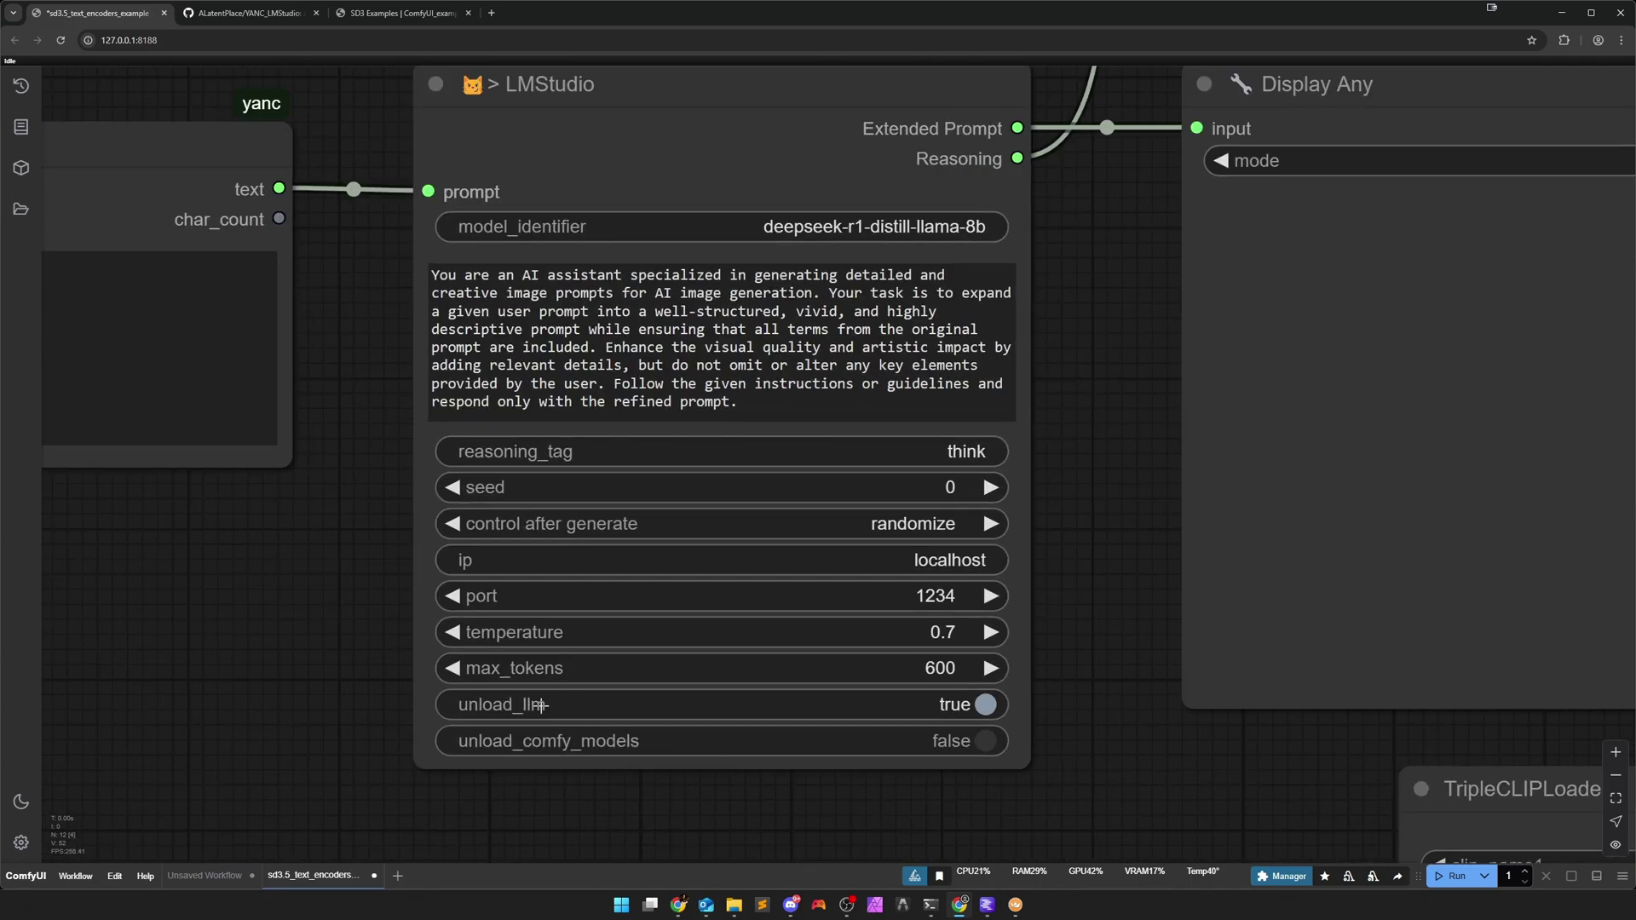
{"action": "mouse_move", "coordinate": [989, 910]}
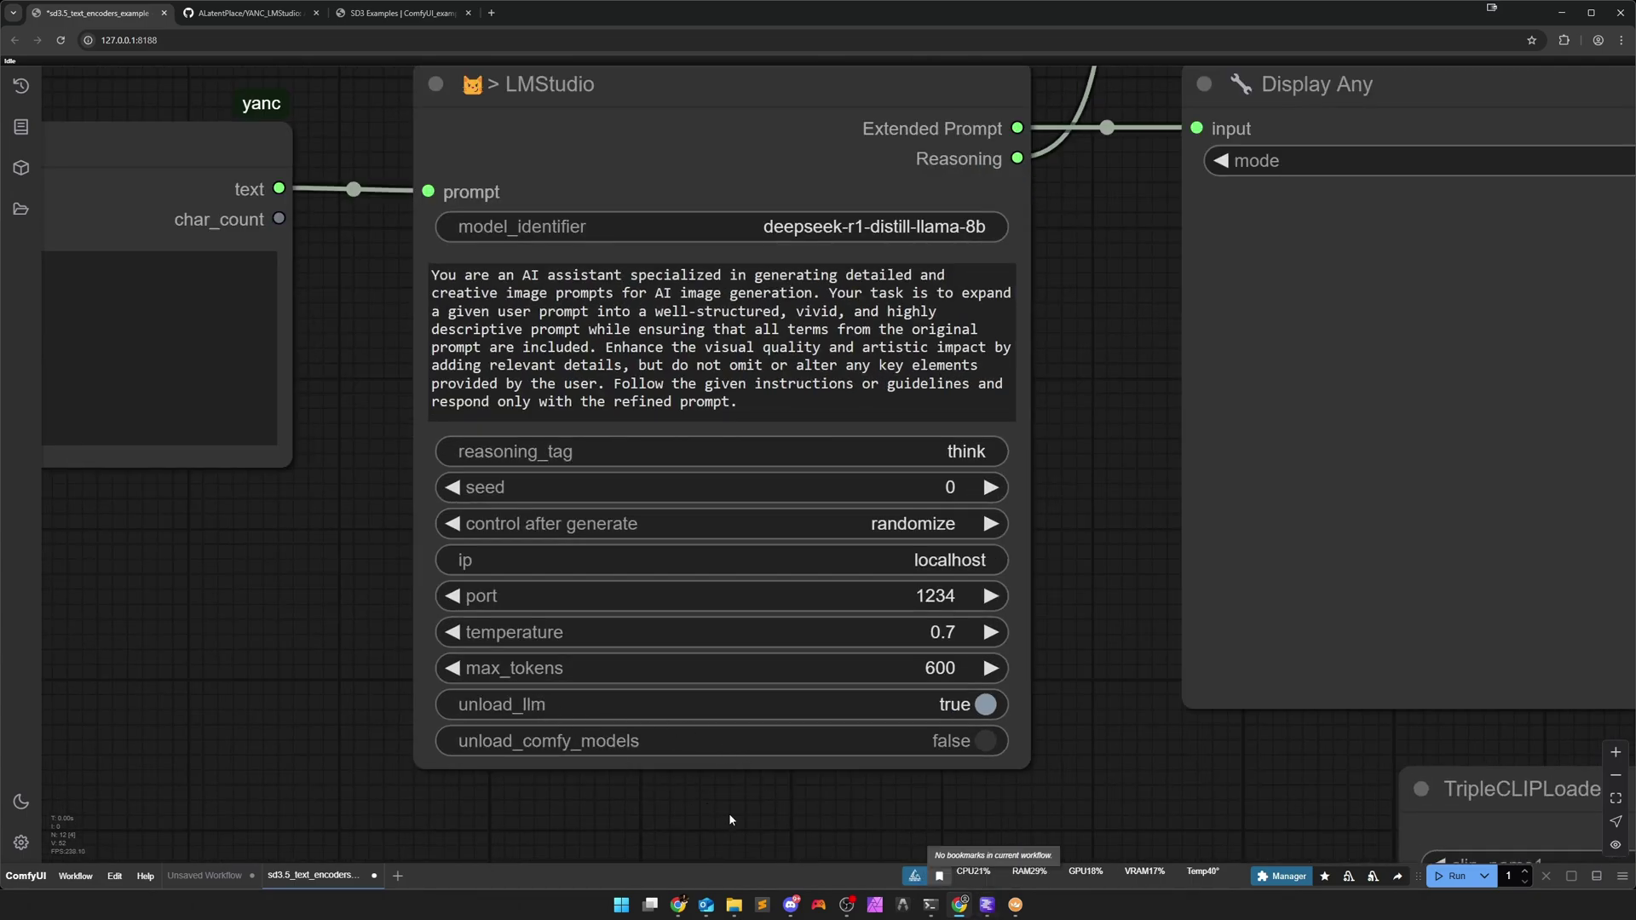
{"action": "scroll", "coordinate": [730, 821], "scroll_direction": "up", "scroll_amount": 1}
{"action": "scroll", "coordinate": [682, 733], "scroll_direction": "down", "scroll_amount": 2}
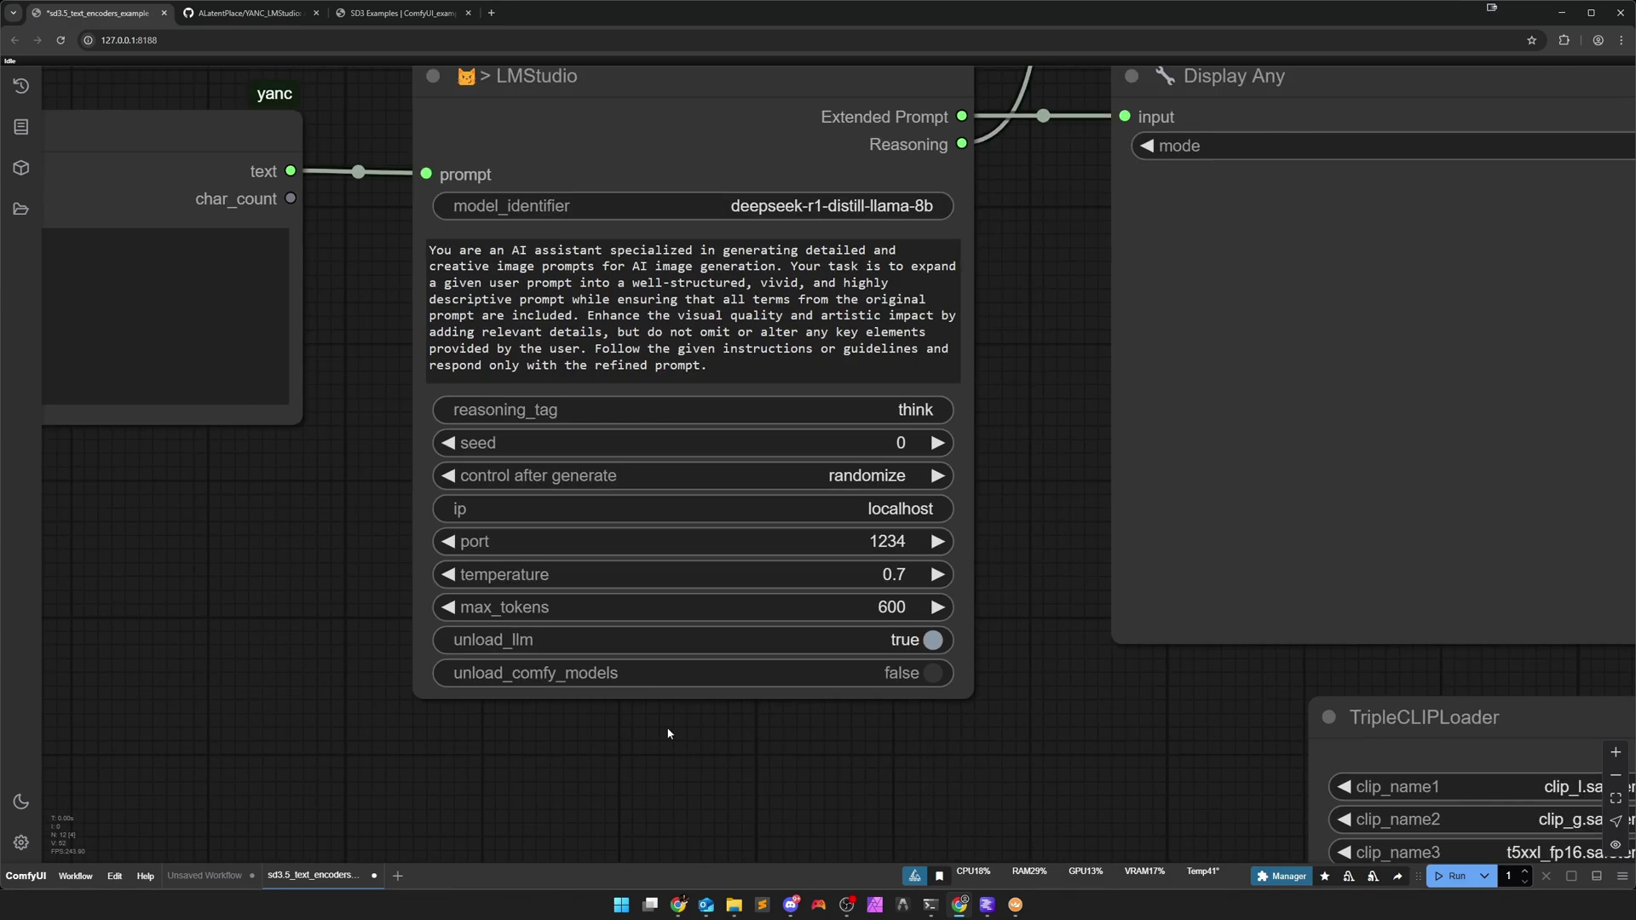
{"action": "left_click", "coordinate": [909, 676]}
{"action": "scroll", "coordinate": [886, 752], "scroll_direction": "down", "scroll_amount": 5}
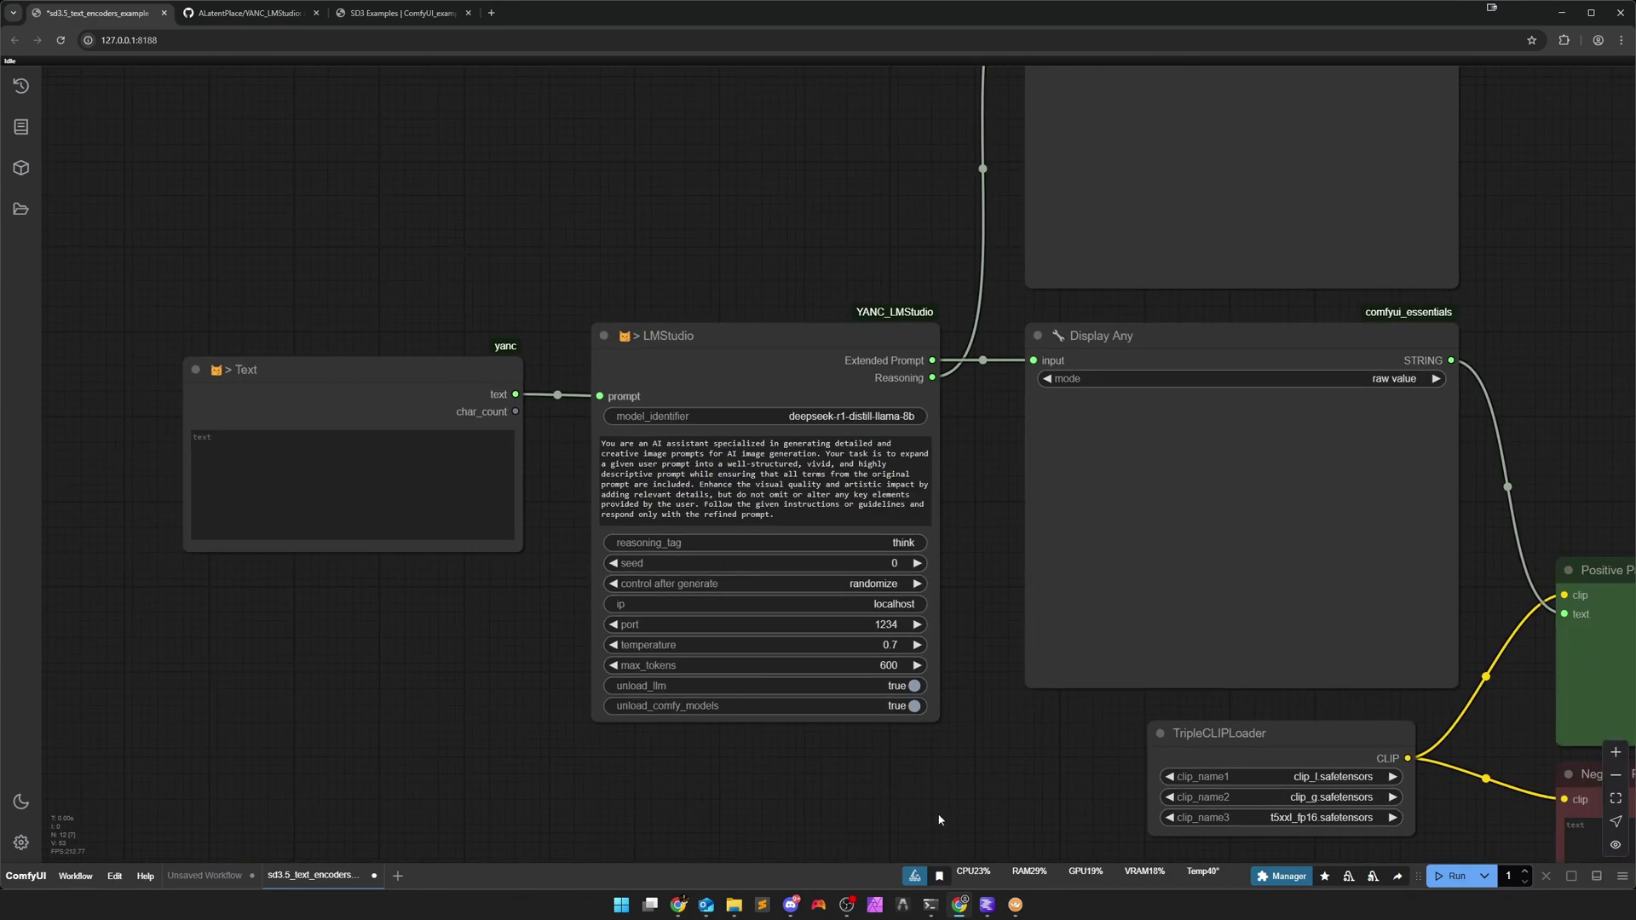
Examine how the LMStudio node with its unload options sits alongside the checkpoint, CLIP loader and sampler nodes.
{"action": "left_click_drag", "start_coordinate": [967, 812], "coordinate": [826, 743]}
{"action": "scroll", "coordinate": [830, 754], "scroll_direction": "down", "scroll_amount": 1}
{"action": "scroll", "coordinate": [830, 754], "scroll_direction": "up", "scroll_amount": 1}
{"action": "scroll", "coordinate": [827, 744], "scroll_direction": "down", "scroll_amount": 1}
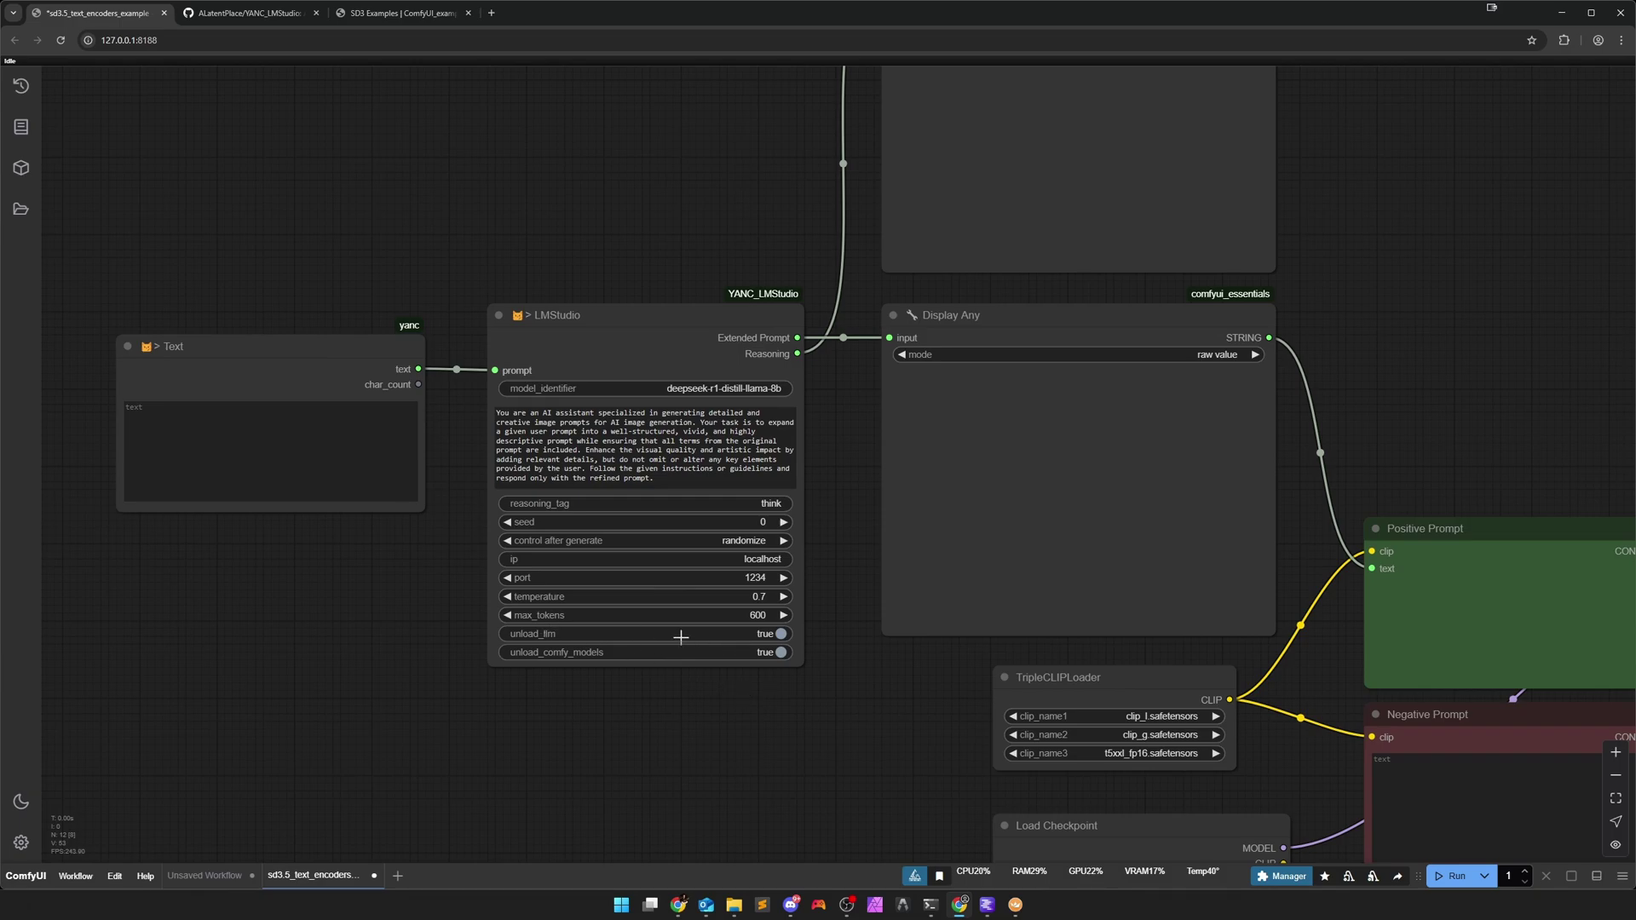
{"action": "scroll", "coordinate": [724, 637], "scroll_direction": "down", "scroll_amount": 3}
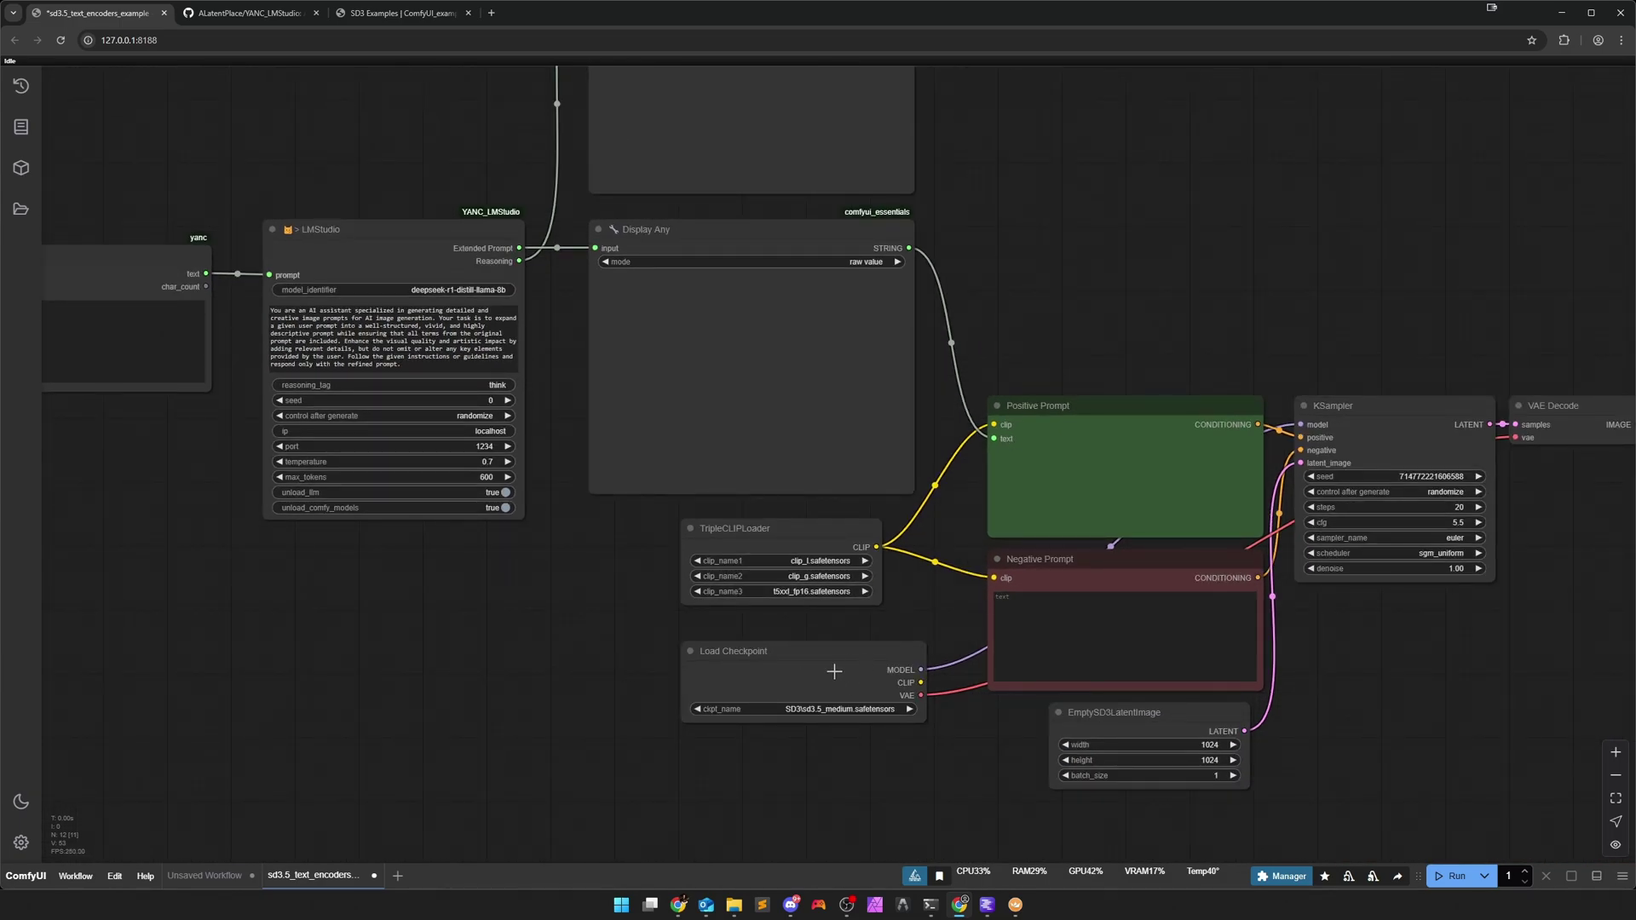
{"action": "scroll", "coordinate": [589, 719], "scroll_direction": "up", "scroll_amount": 2}
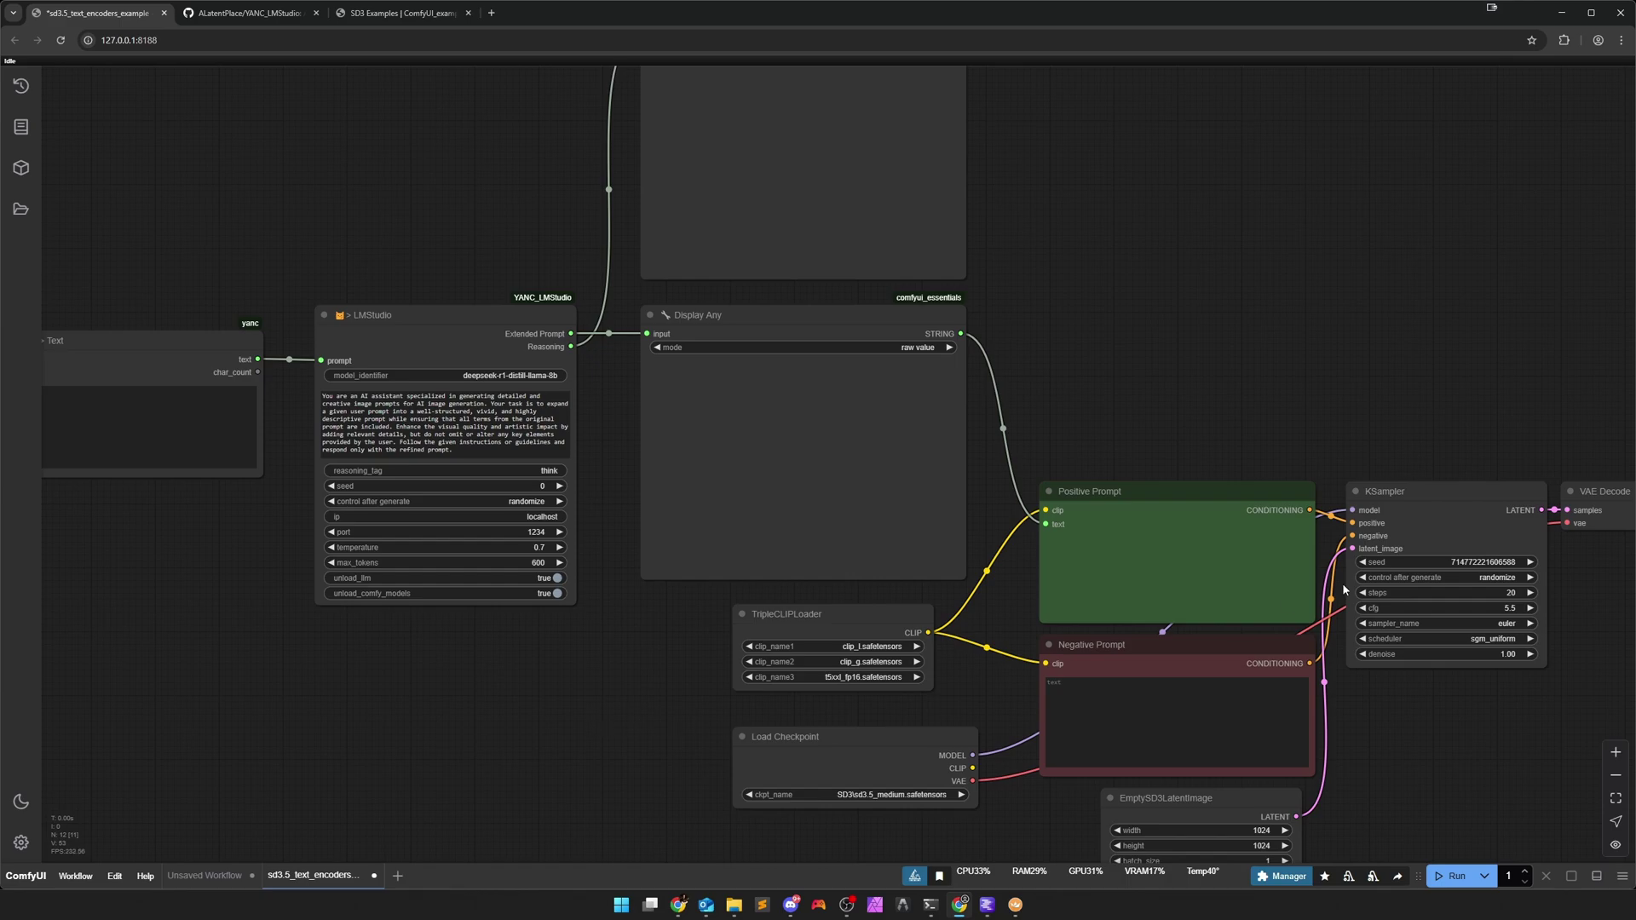
{"action": "left_click_drag", "start_coordinate": [532, 667], "coordinate": [702, 683]}
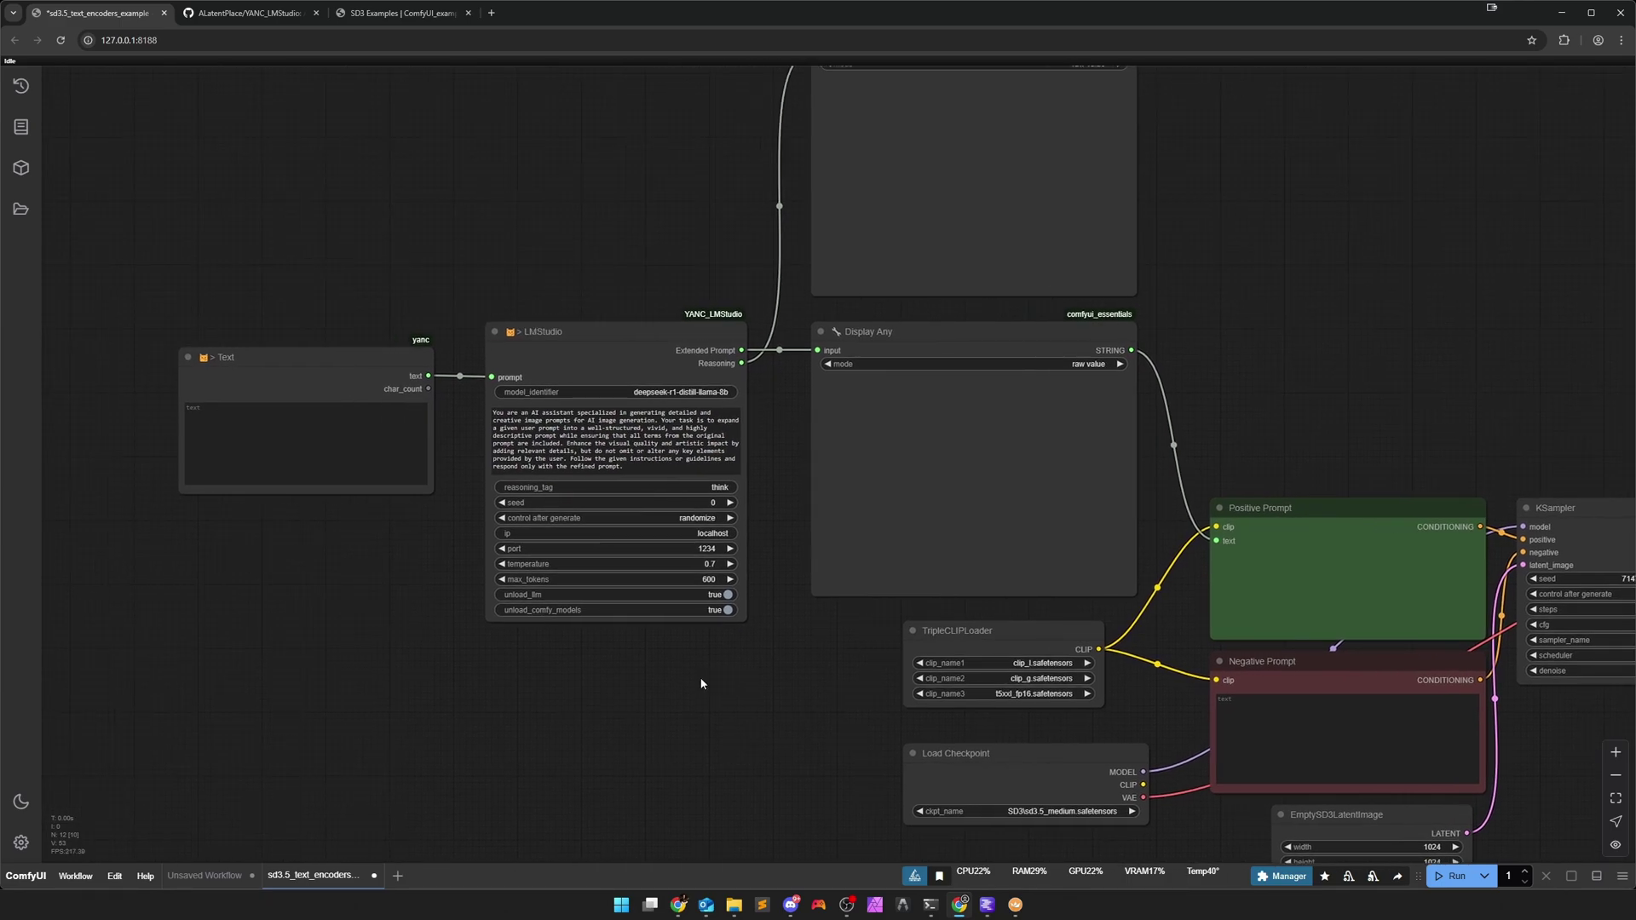
{"action": "scroll", "coordinate": [701, 684], "scroll_direction": "up", "scroll_amount": 3}
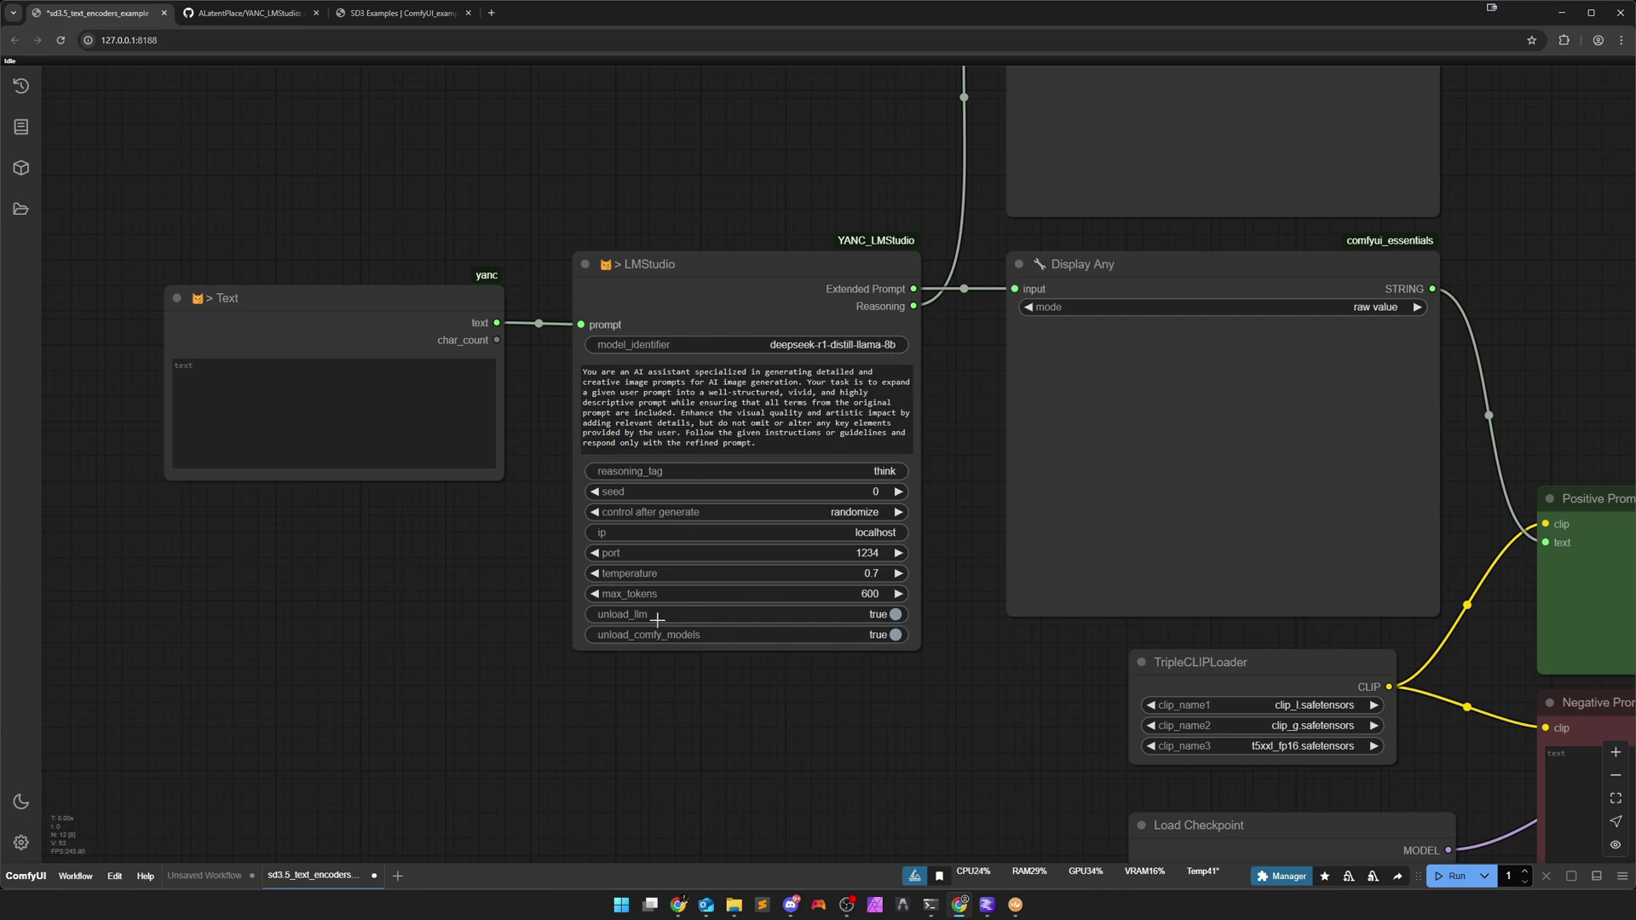
Collapse the Positive Prompt node and move it slightly downward, keeping it between the Display Any node and the KSampler.
{"action": "left_click_drag", "start_coordinate": [1011, 759], "coordinate": [626, 602]}
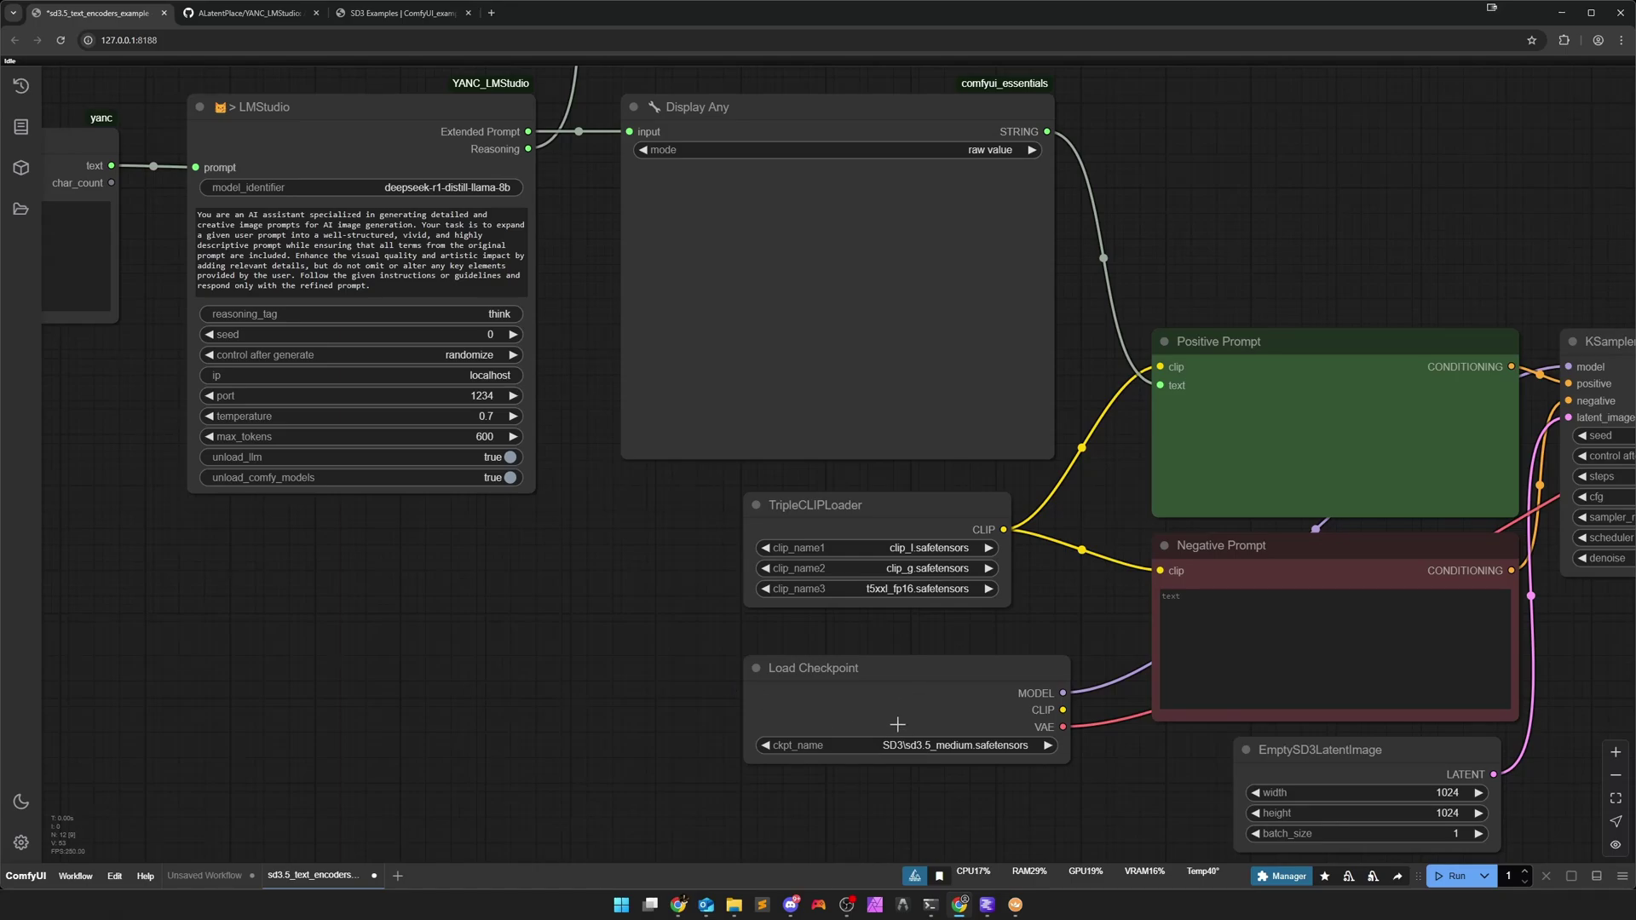
{"action": "left_click", "coordinate": [1165, 341]}
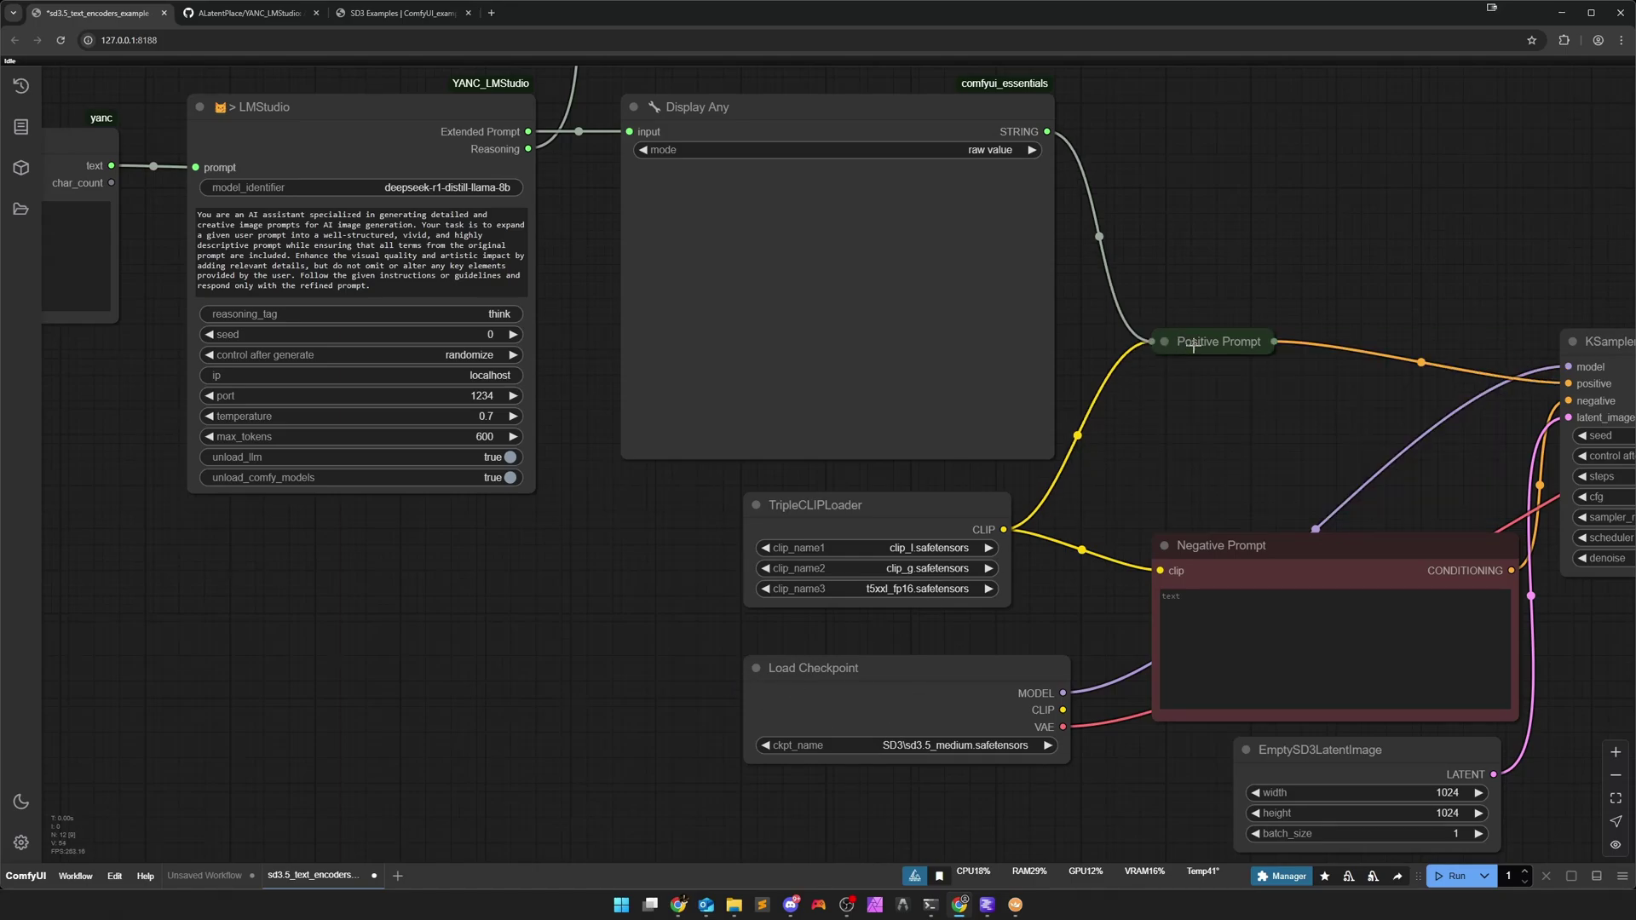
{"action": "left_click_drag", "start_coordinate": [1210, 343], "coordinate": [1215, 379]}
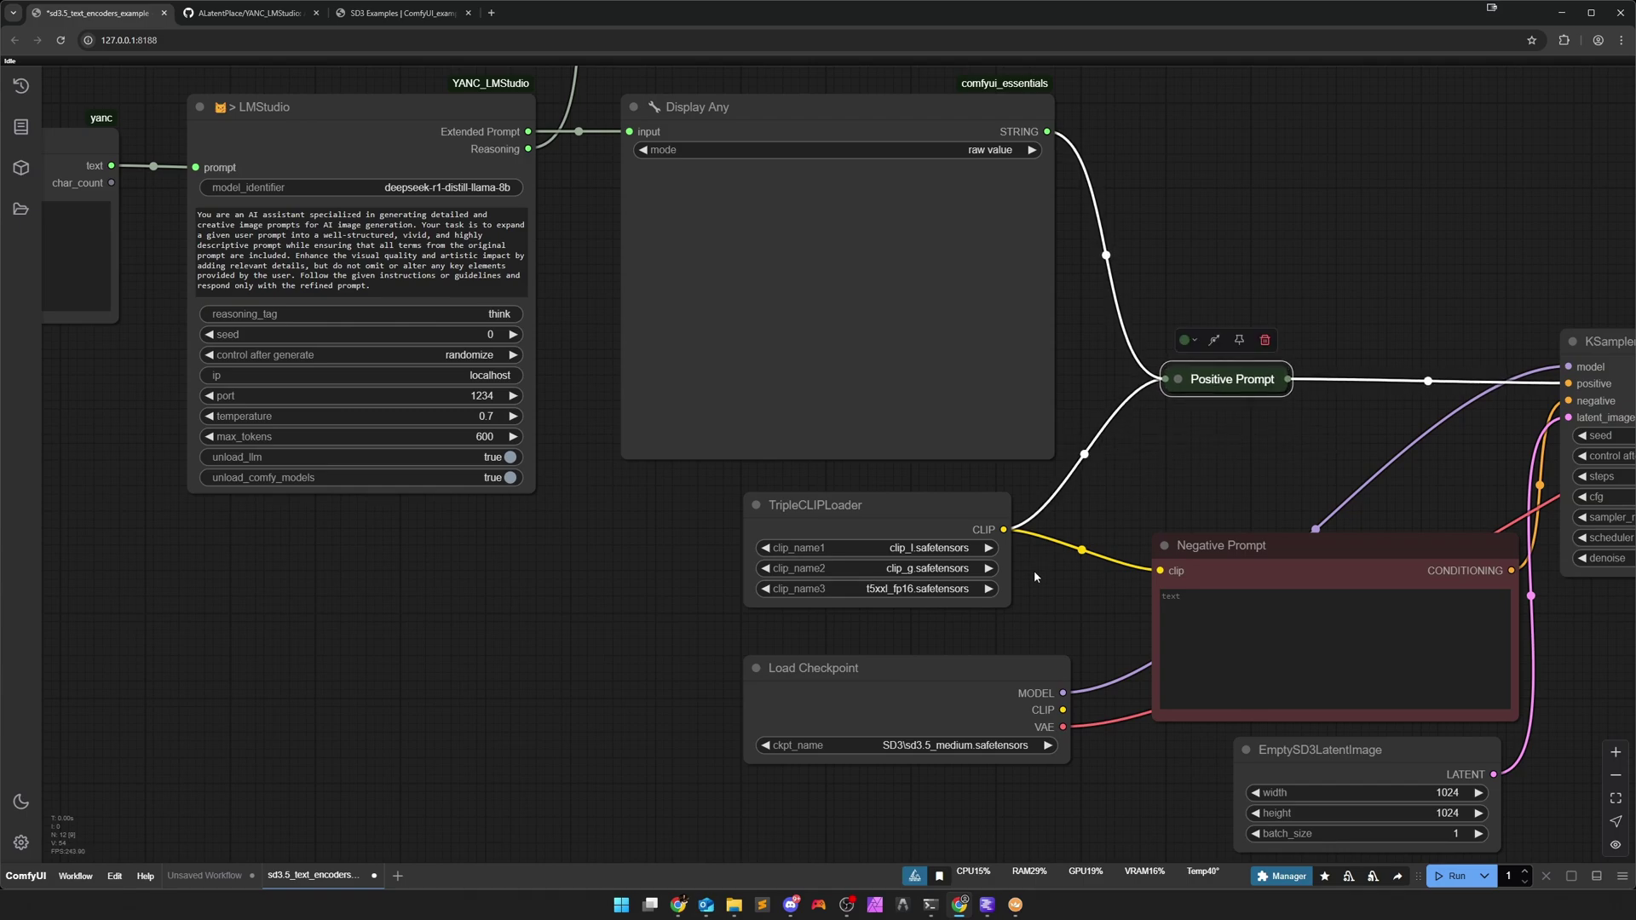
Search the nodes for "sd3" and add an SD3 Negative Conditioning node in the empty space below the KSampler.
{"action": "scroll", "coordinate": [1034, 577], "scroll_direction": "right", "scroll_amount": 3}
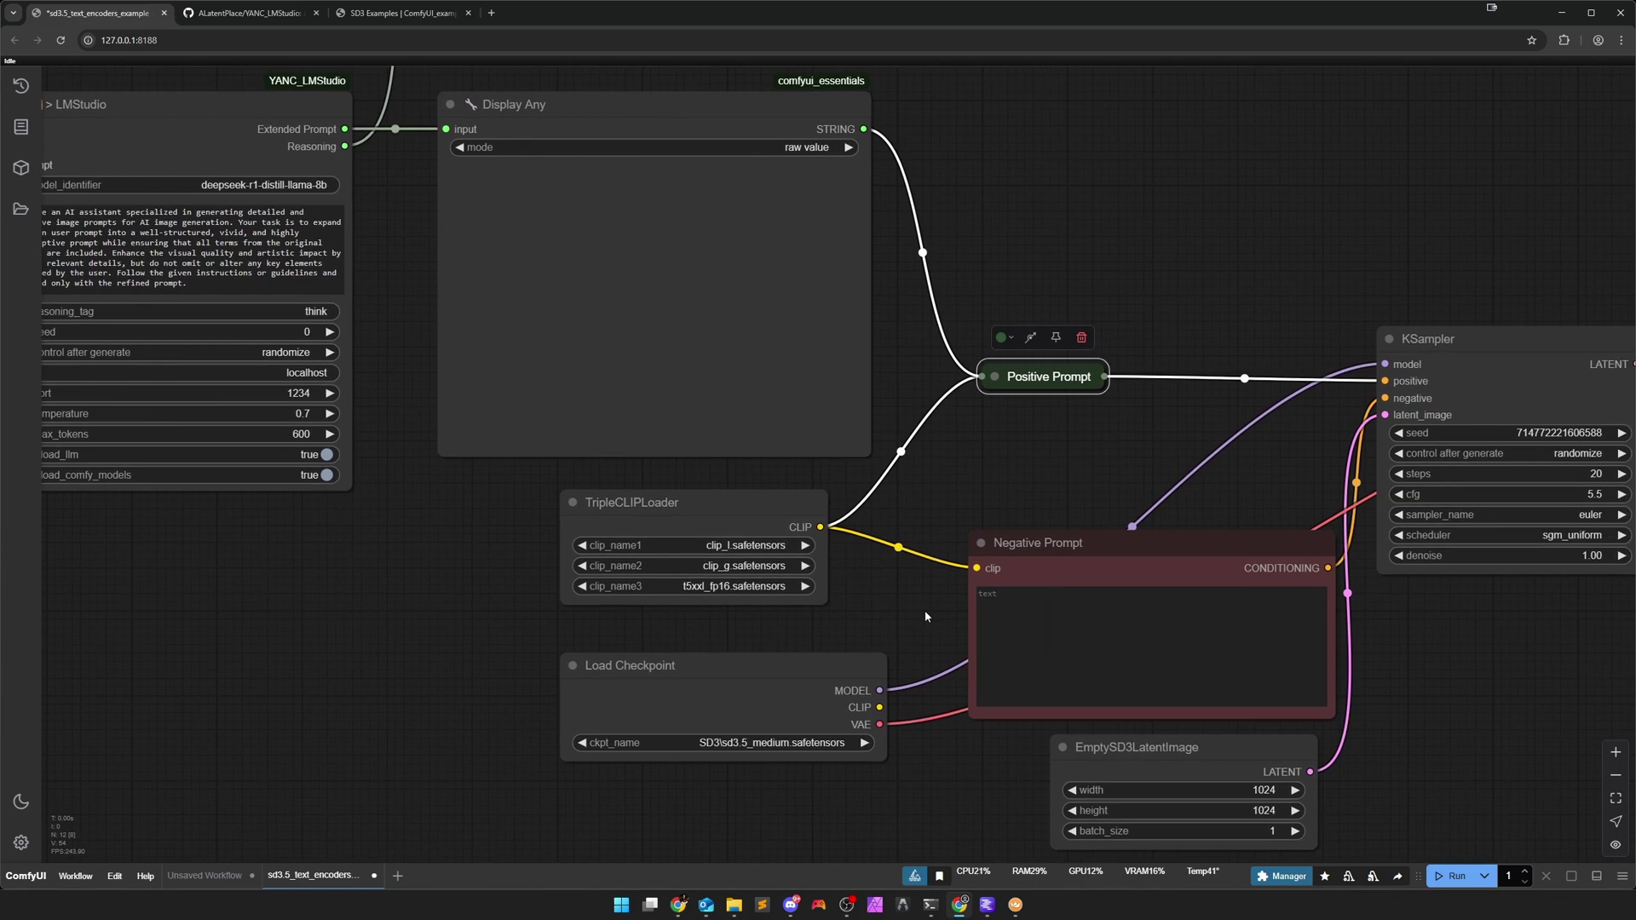
{"action": "scroll", "coordinate": [924, 610], "scroll_direction": "right", "scroll_amount": 4}
{"action": "scroll", "coordinate": [924, 610], "scroll_direction": "down", "scroll_amount": 2}
{"action": "double_click", "coordinate": [1185, 612]}
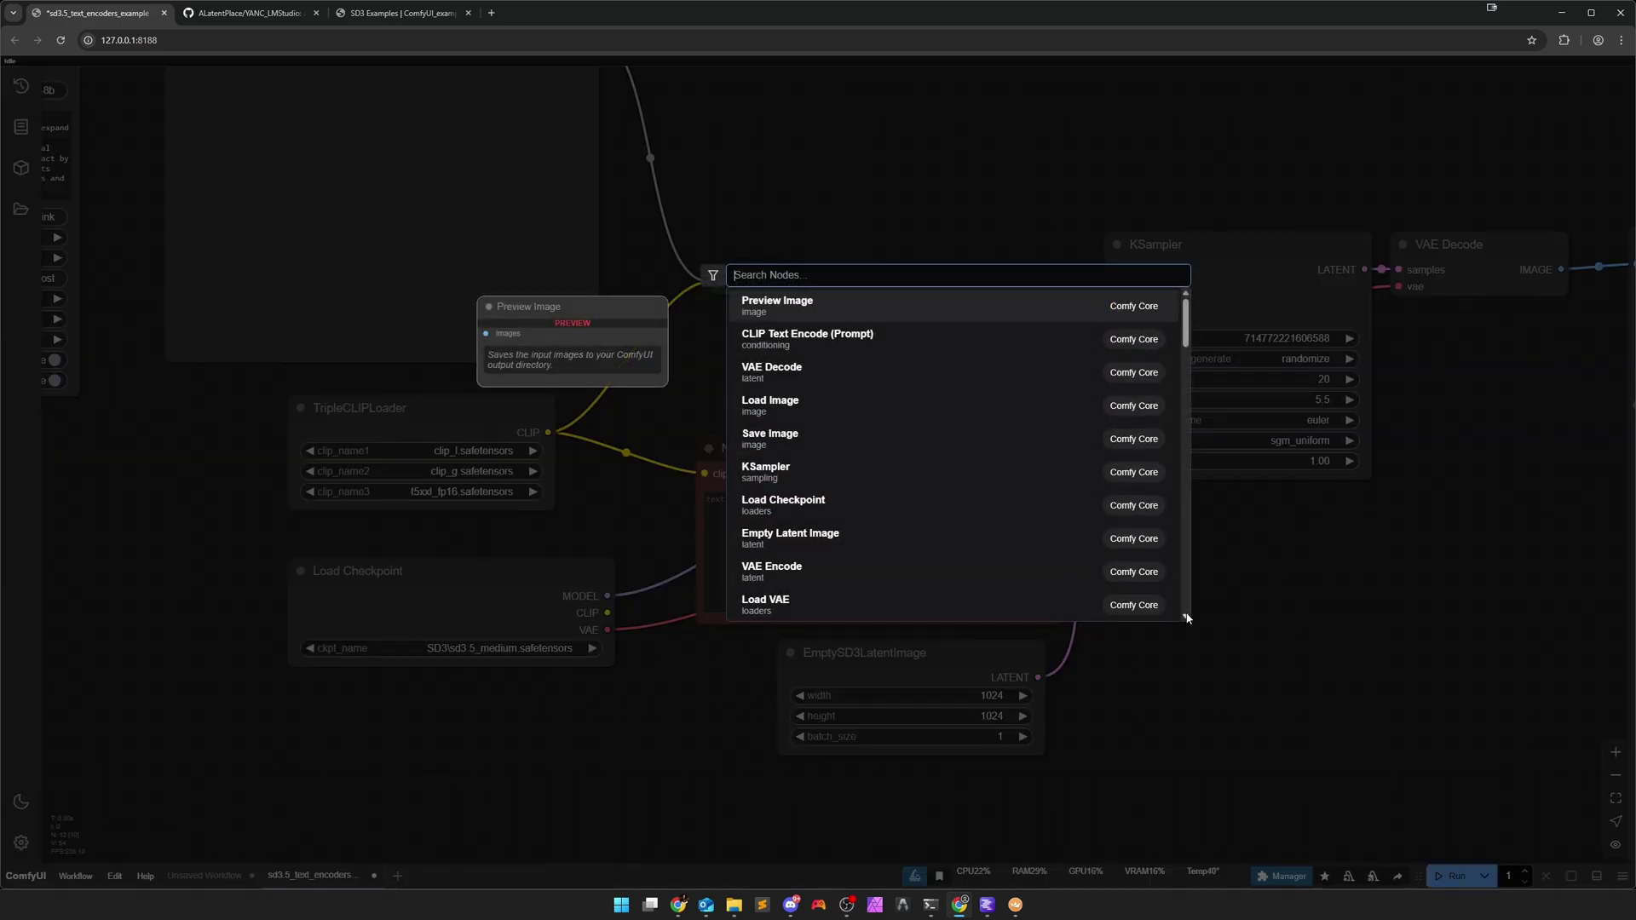
{"action": "type", "text": "sd3"}
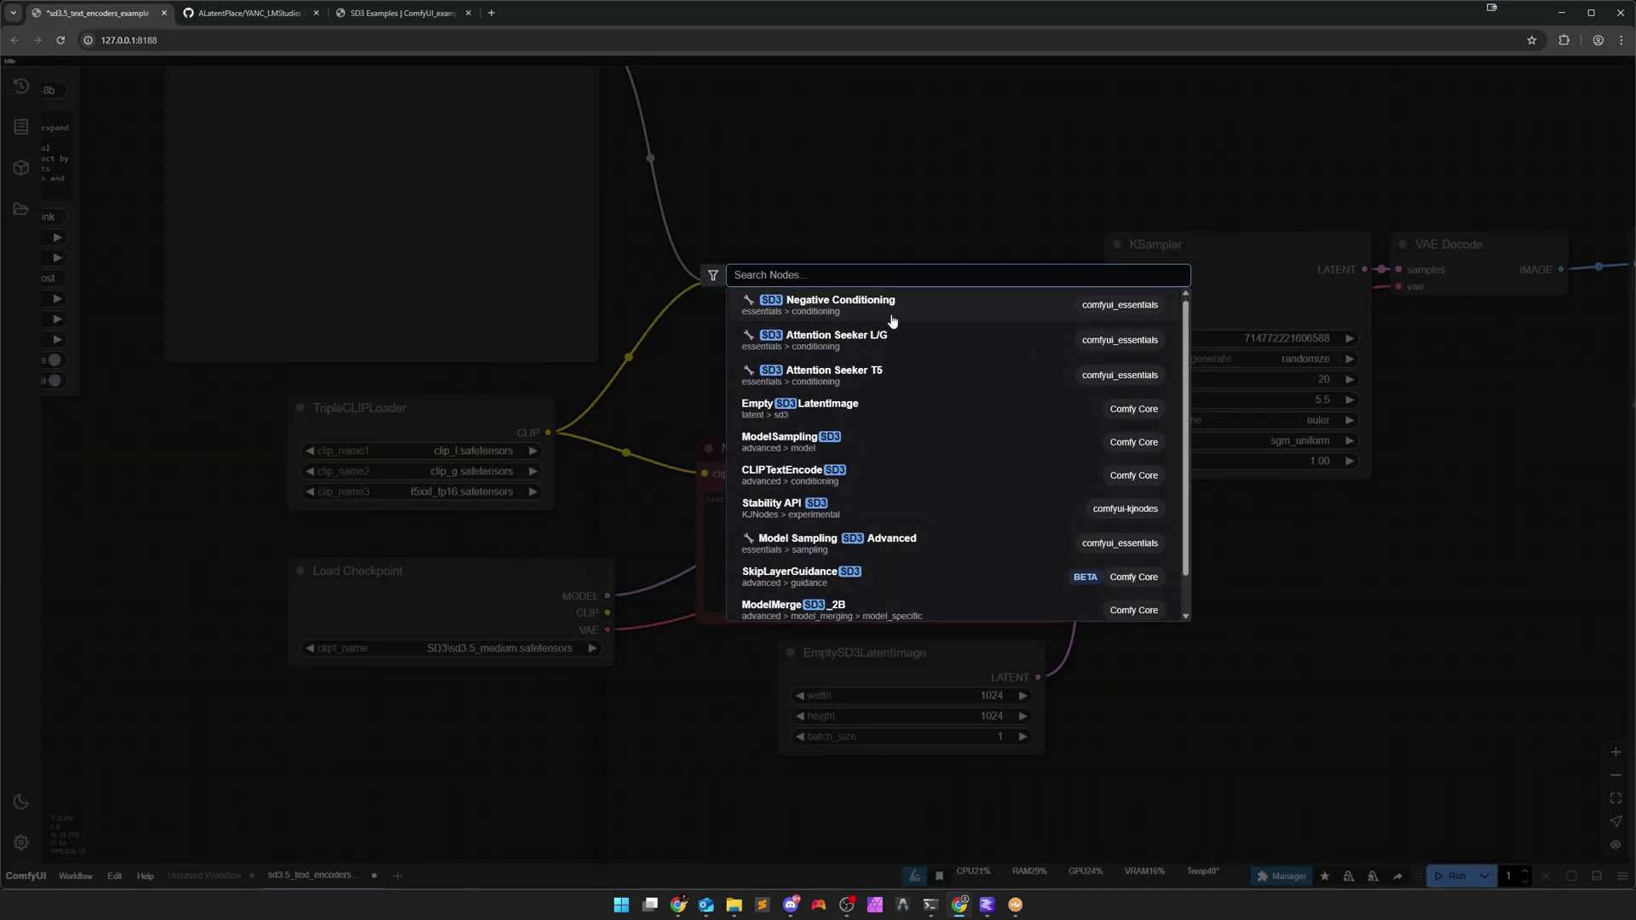
{"action": "key", "text": "Return"}
Enter "blurry, horror, sick, ill" as the negative prompt and shrink the Negative Prompt node to fit the text.
{"action": "left_click", "coordinate": [923, 557]}
{"action": "type", "text": "bl"}
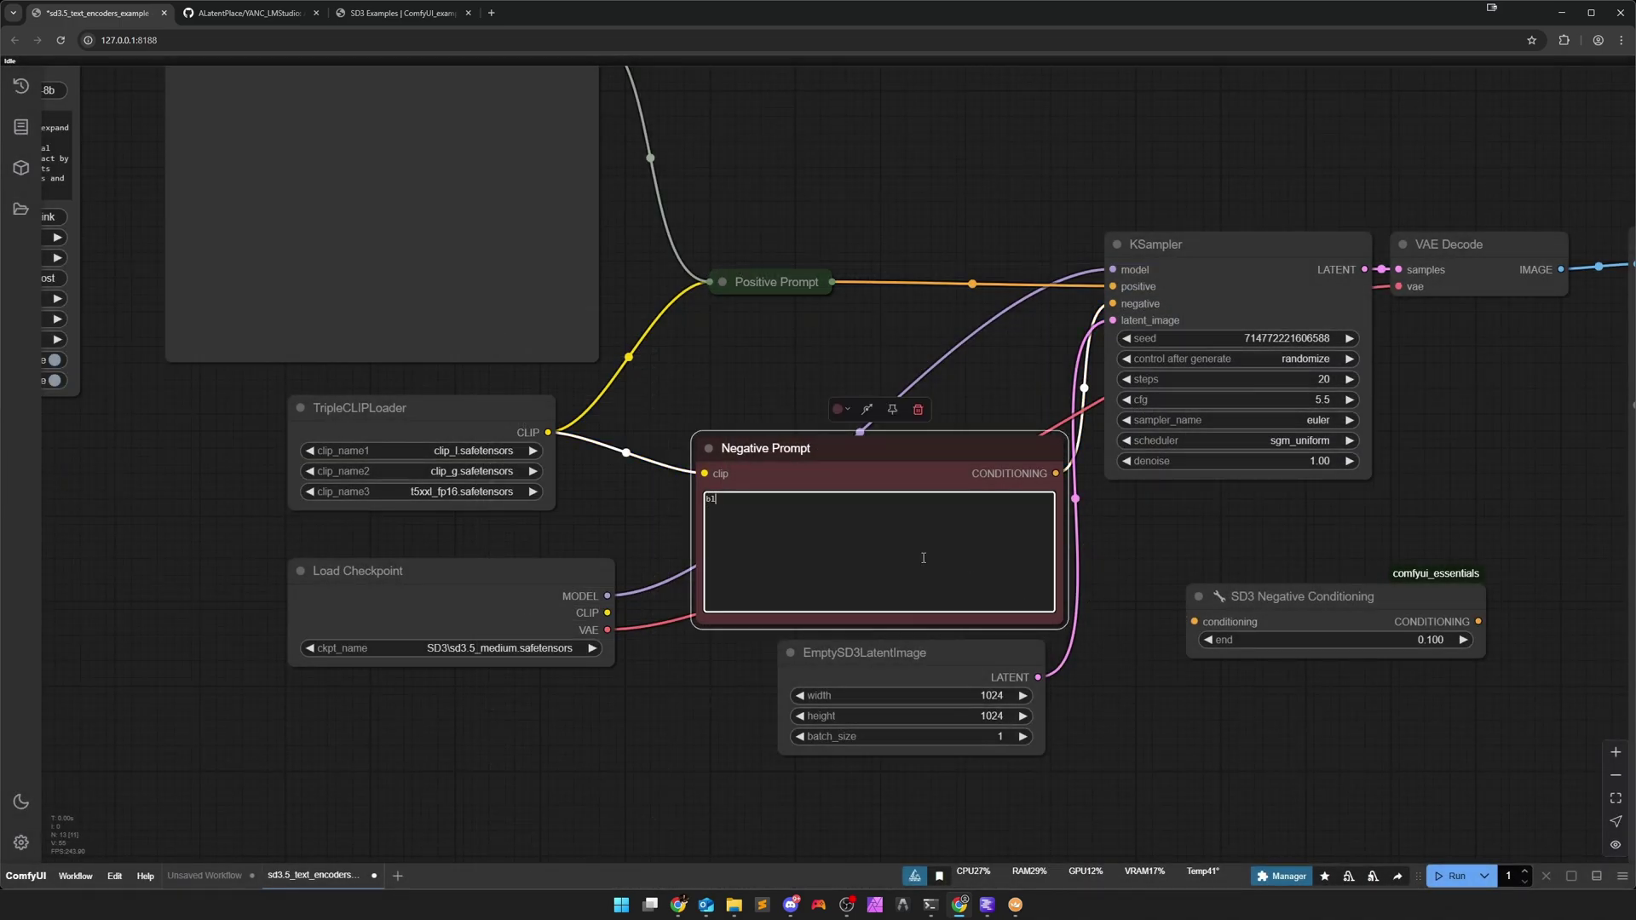
{"action": "type", "text": "ur,ry, horror, sick, ill"}
{"action": "left_click_drag", "start_coordinate": [1061, 622], "coordinate": [876, 542]}
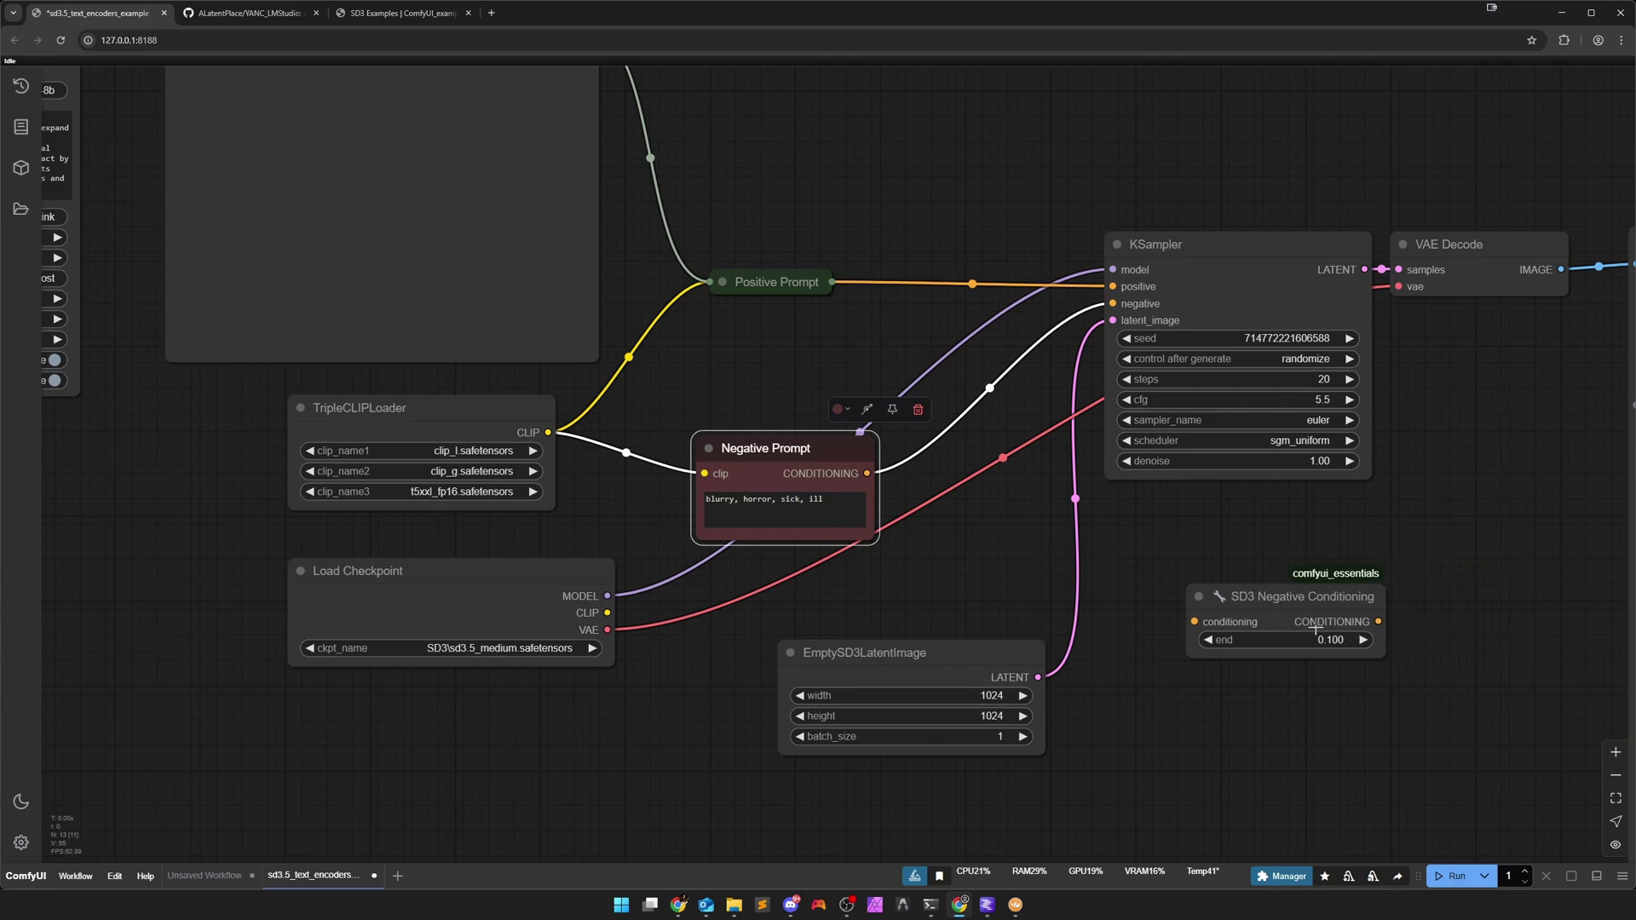
Place SD3 Negative Conditioning beside the Negative Prompt node and wire it between that node's conditioning output and the KSampler's negative input.
{"action": "left_click_drag", "start_coordinate": [1274, 605], "coordinate": [978, 452]}
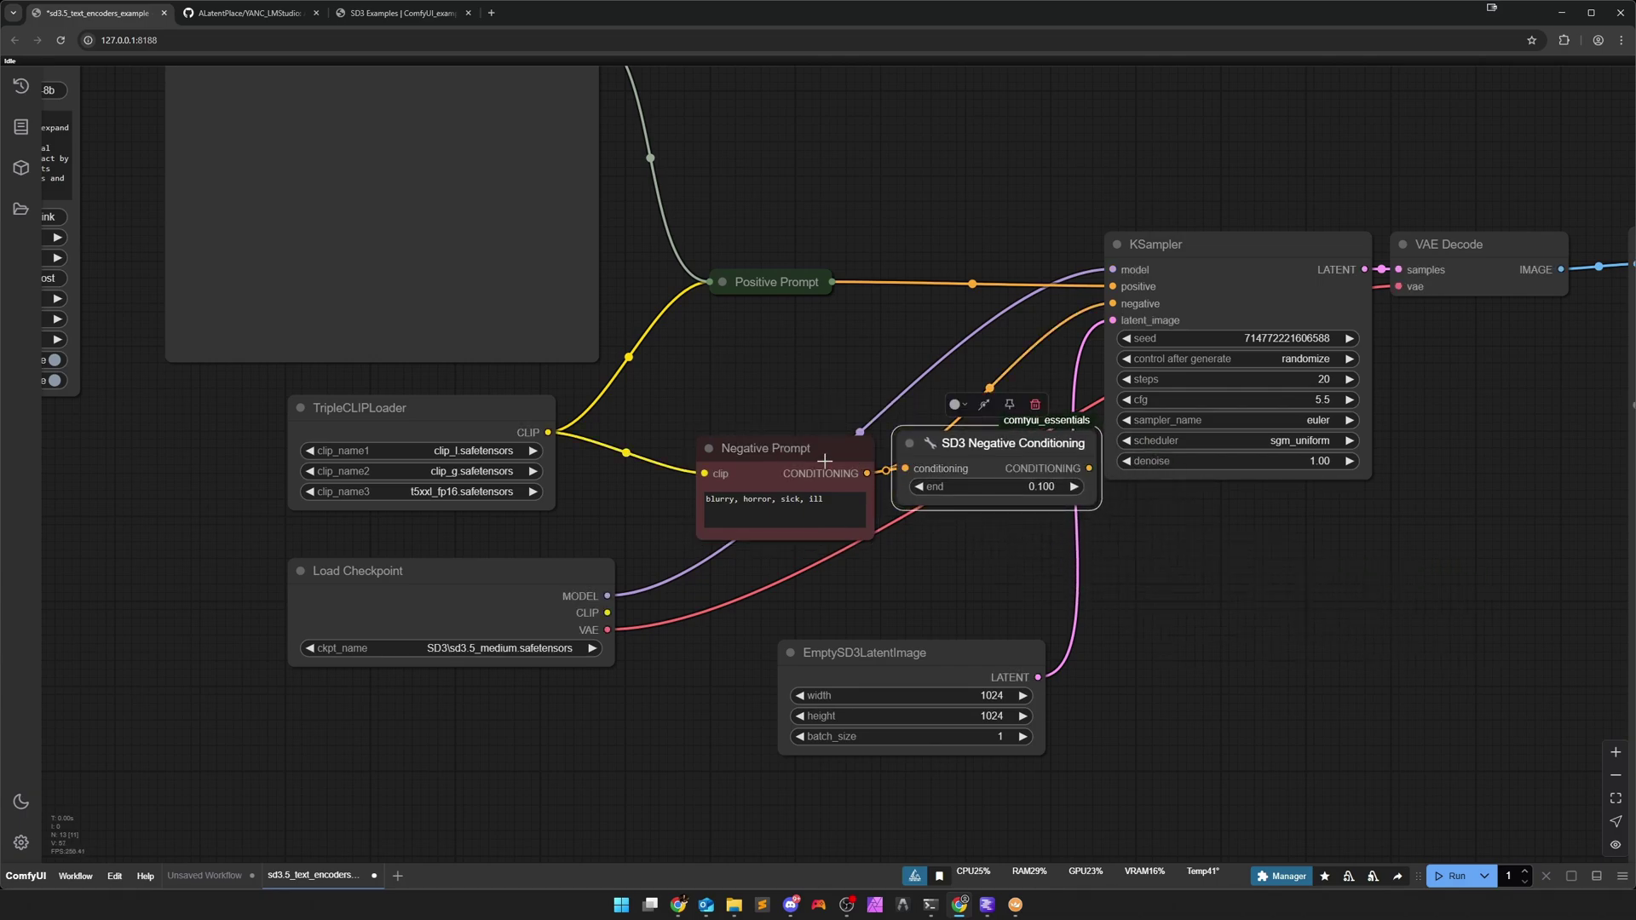
{"action": "left_click_drag", "start_coordinate": [800, 459], "coordinate": [762, 463]}
{"action": "left_click_drag", "start_coordinate": [963, 445], "coordinate": [937, 453]}
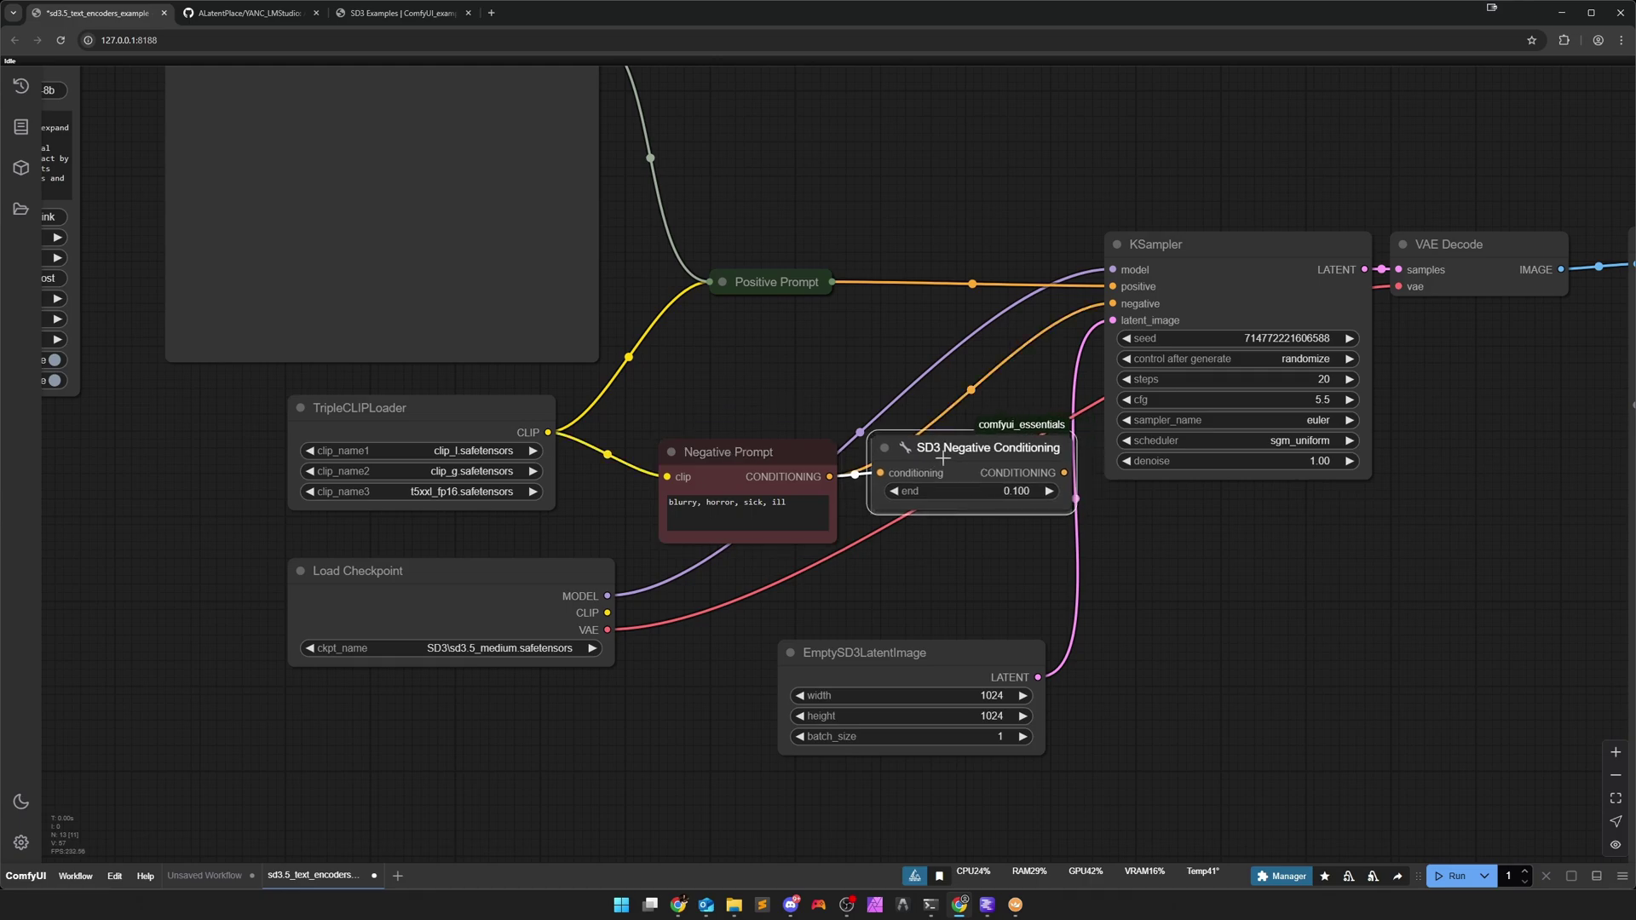
{"action": "left_click_drag", "start_coordinate": [1063, 479], "coordinate": [1113, 303]}
{"action": "left_click", "coordinate": [1244, 569]}
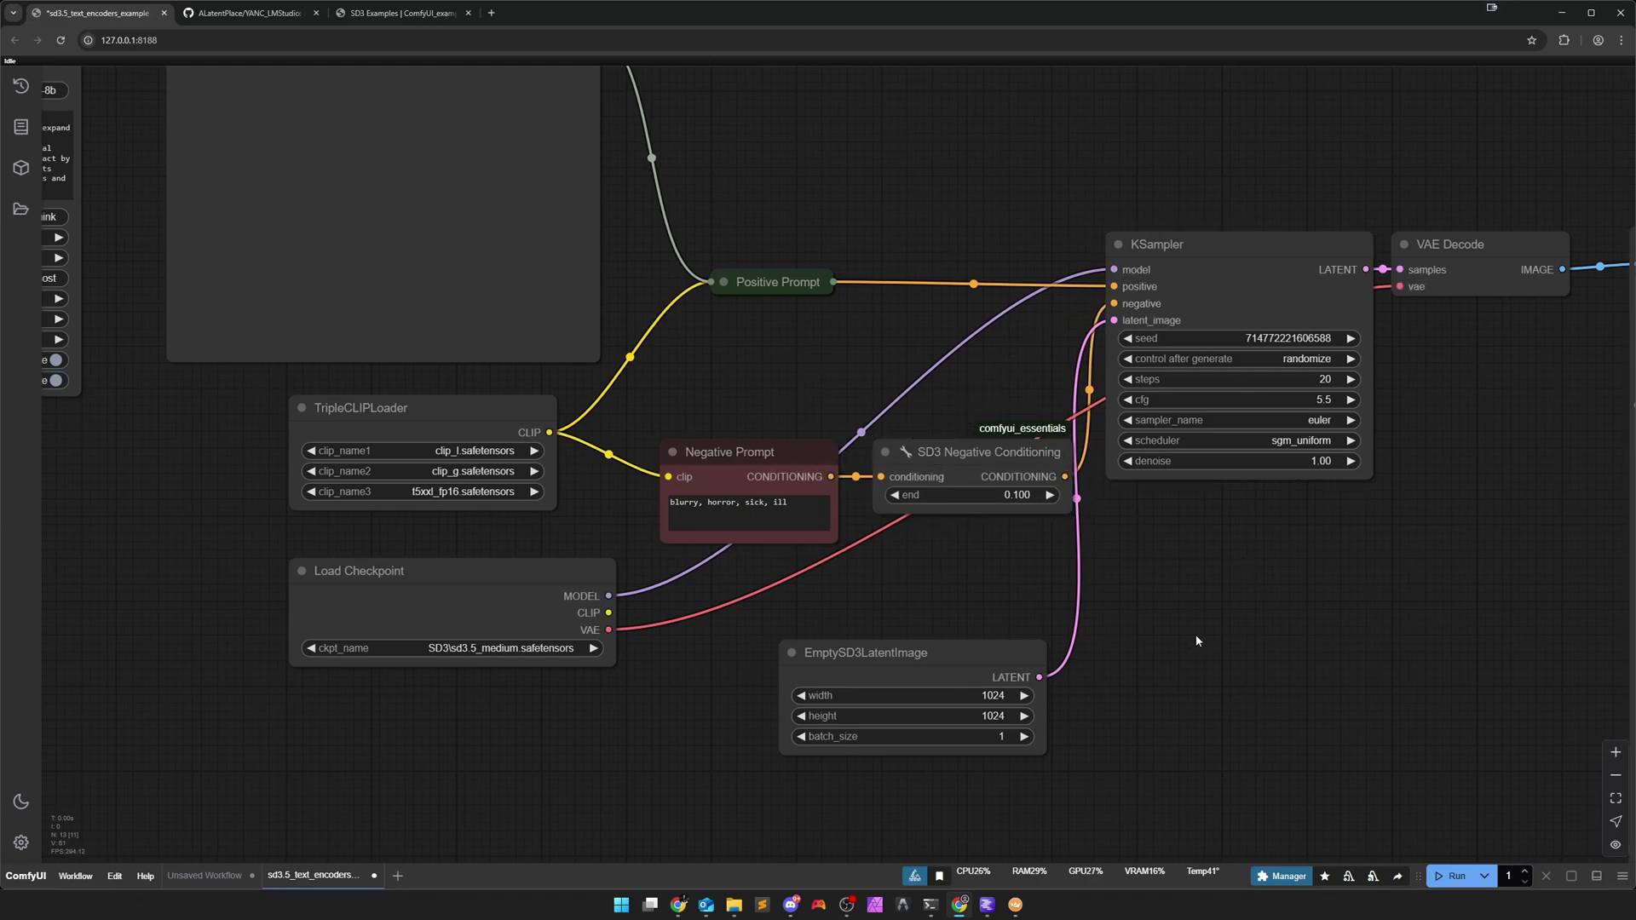
Enter "water color painting of a female assassin. the water color are fading out on the edges of the painting." in the Text node.
{"action": "scroll", "coordinate": [699, 568], "scroll_direction": "down", "scroll_amount": 3}
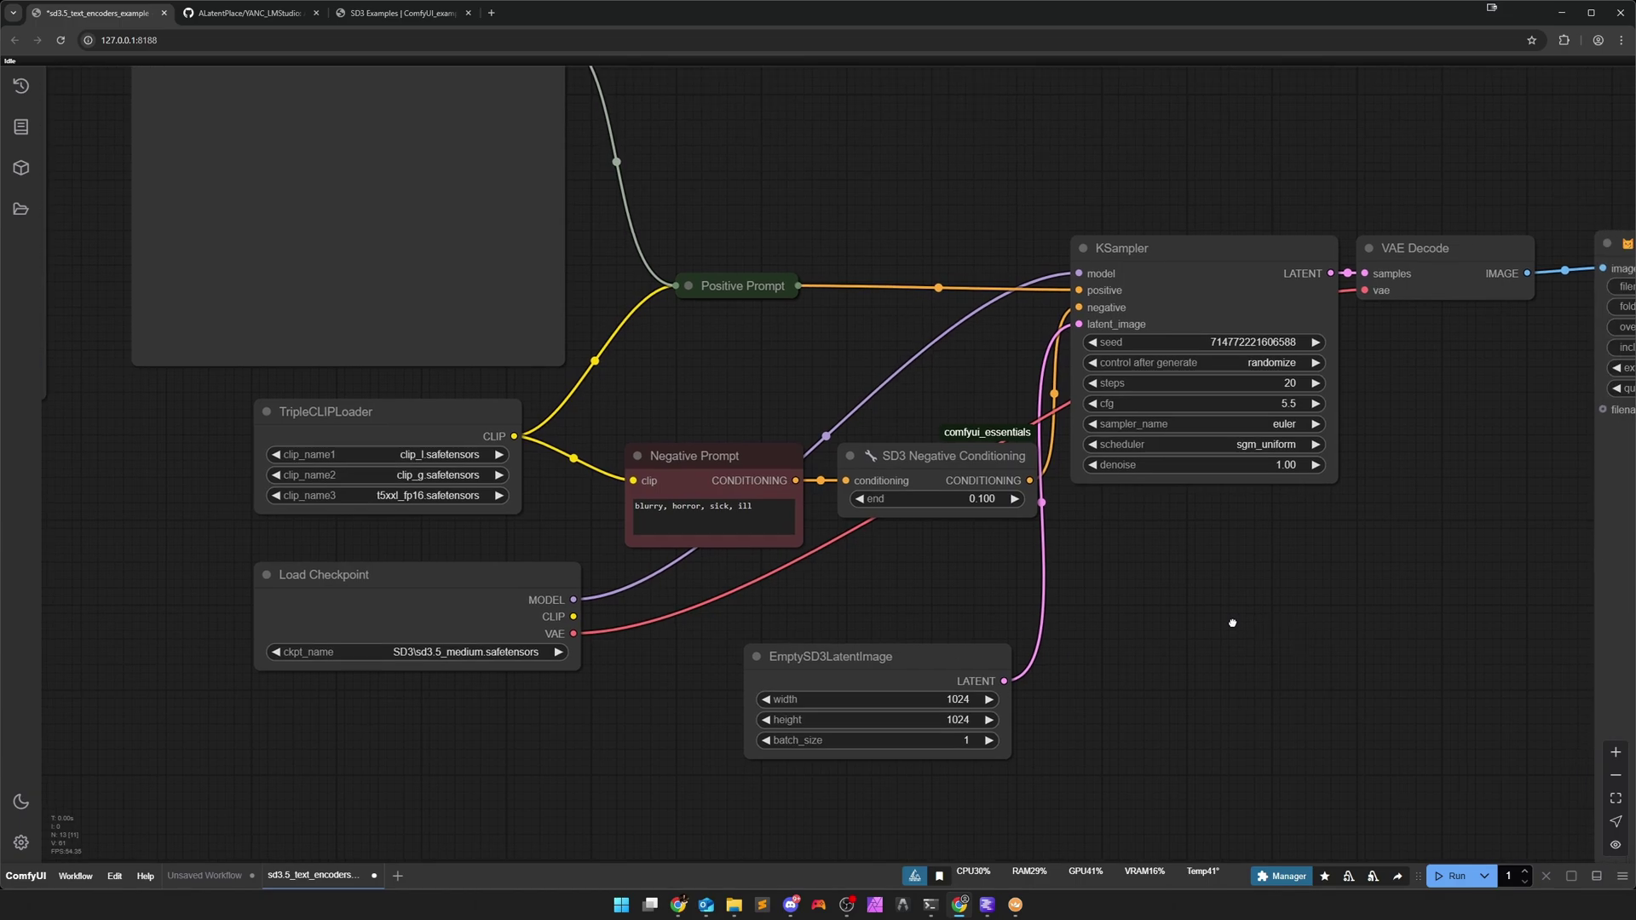
{"action": "left_click_drag", "start_coordinate": [513, 696], "coordinate": [893, 818]}
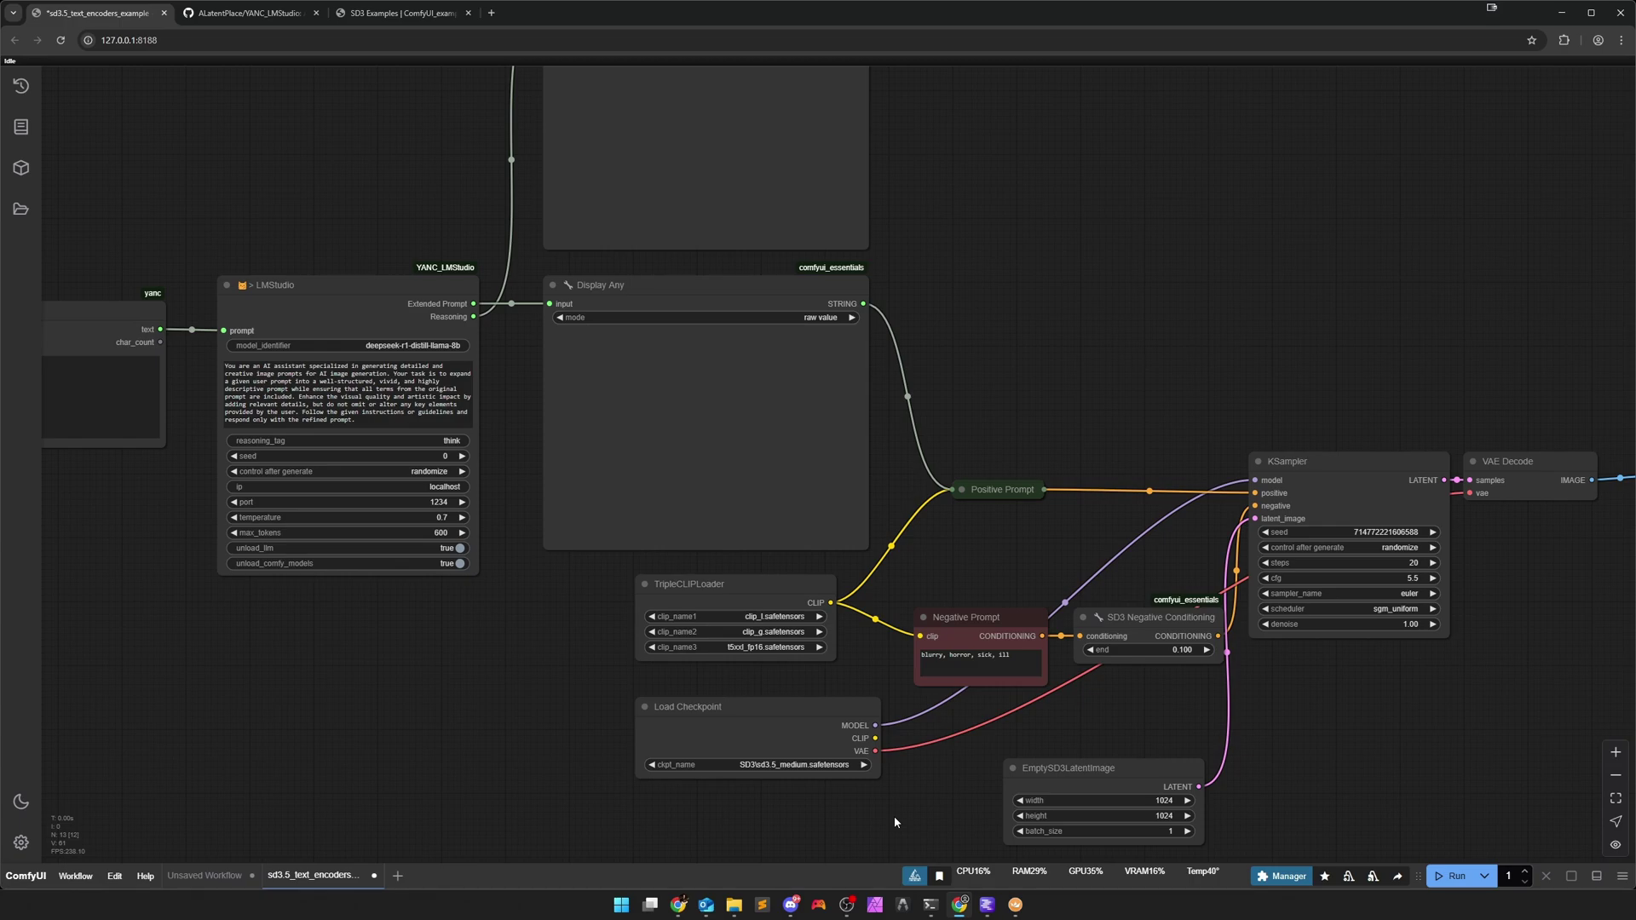
{"action": "left_click_drag", "start_coordinate": [895, 823], "coordinate": [1012, 820]}
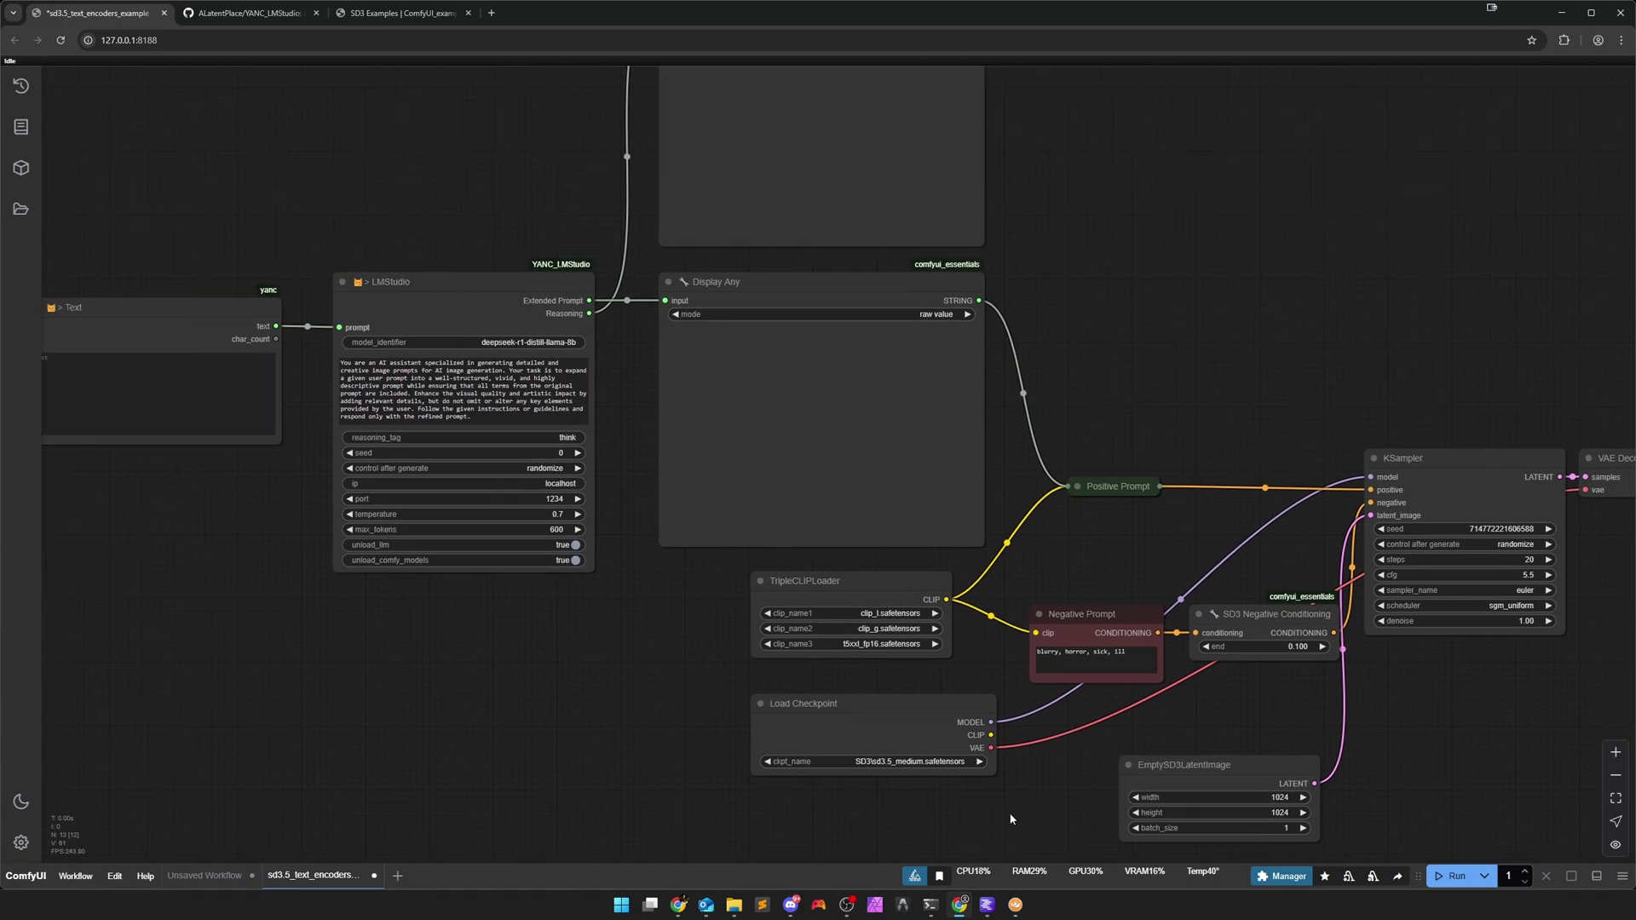
{"action": "left_click_drag", "start_coordinate": [418, 669], "coordinate": [914, 737]}
{"action": "scroll", "coordinate": [707, 665], "scroll_direction": "up", "scroll_amount": 5}
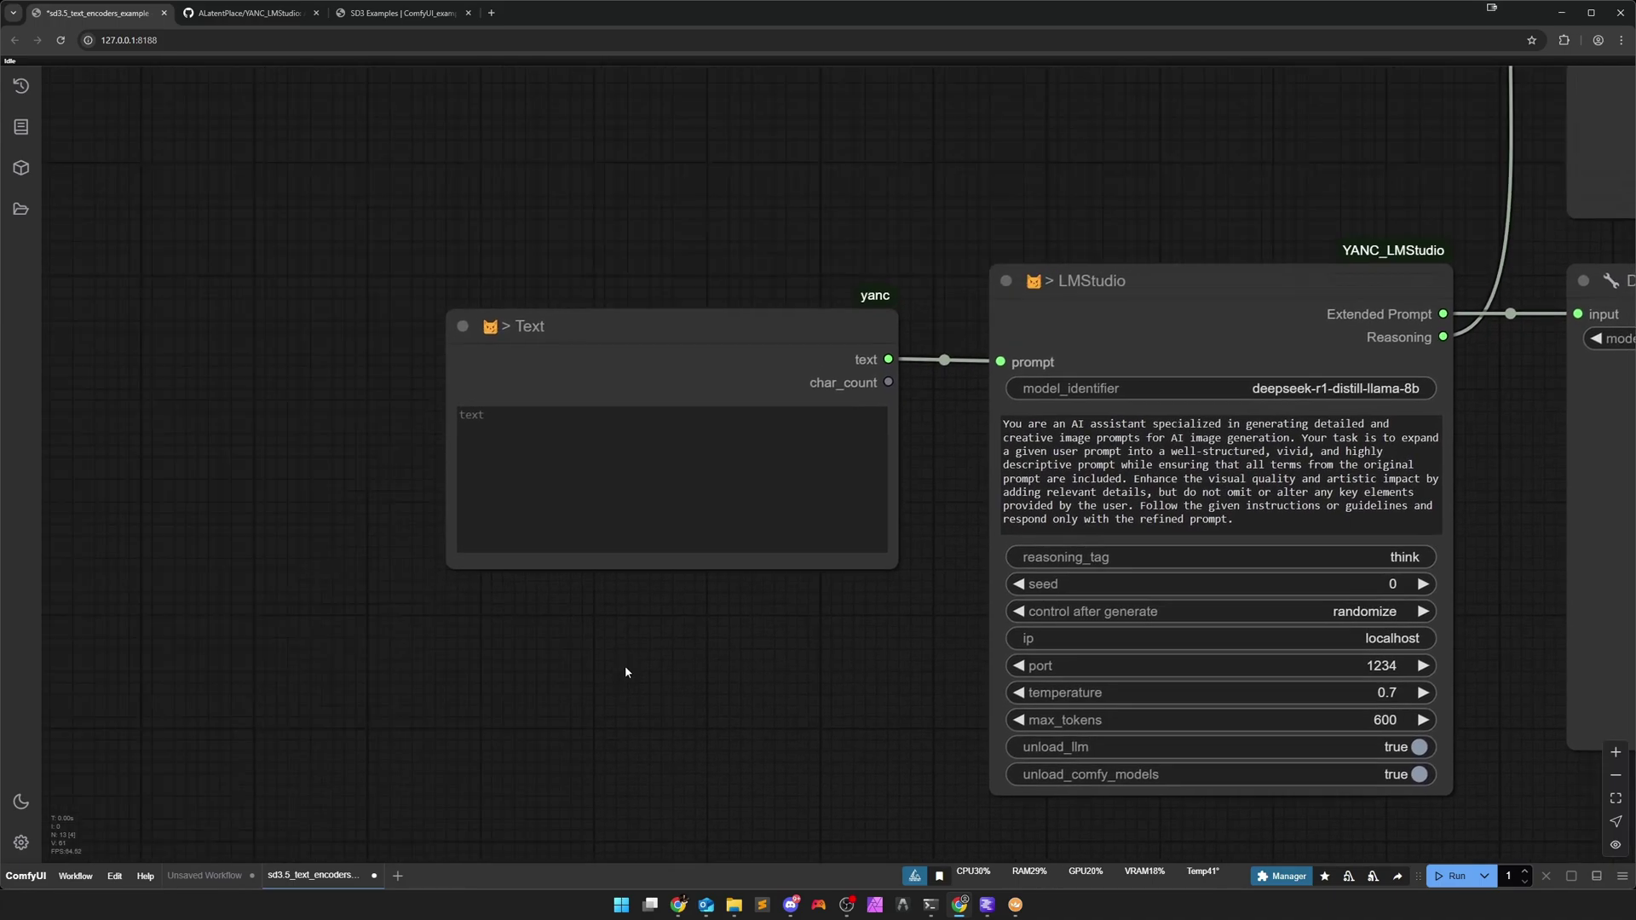
{"action": "left_click", "coordinate": [707, 547]}
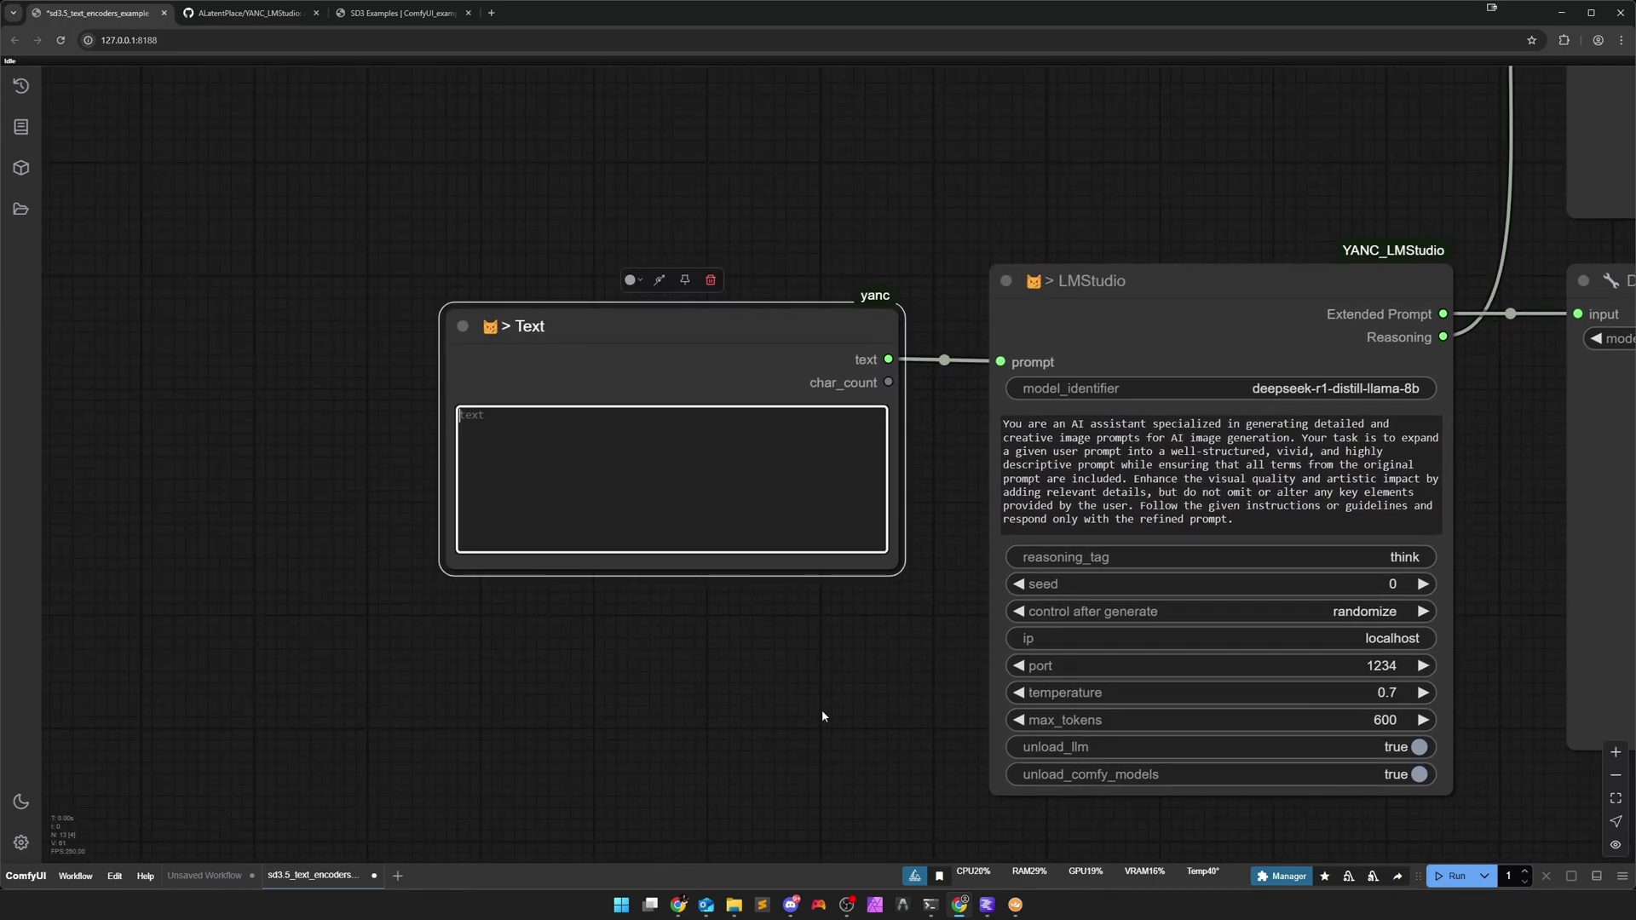
{"action": "type", "text": "water color pi"}
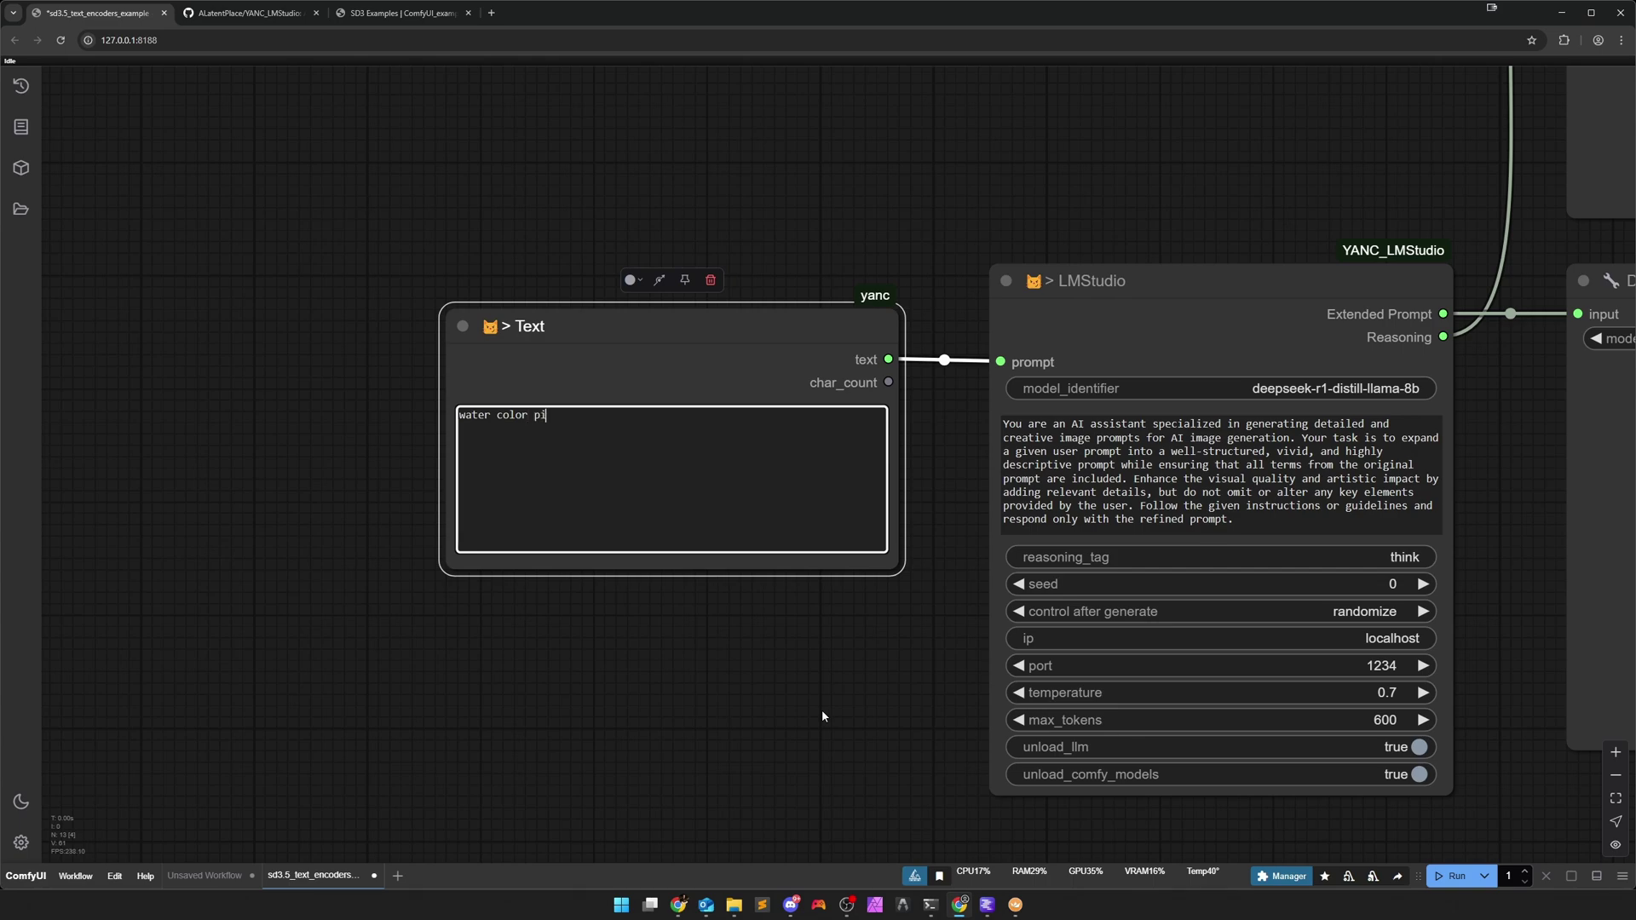
{"action": "key", "text": "BackSpace"}
{"action": "type", "text": "ainting of a female assassin. t"}
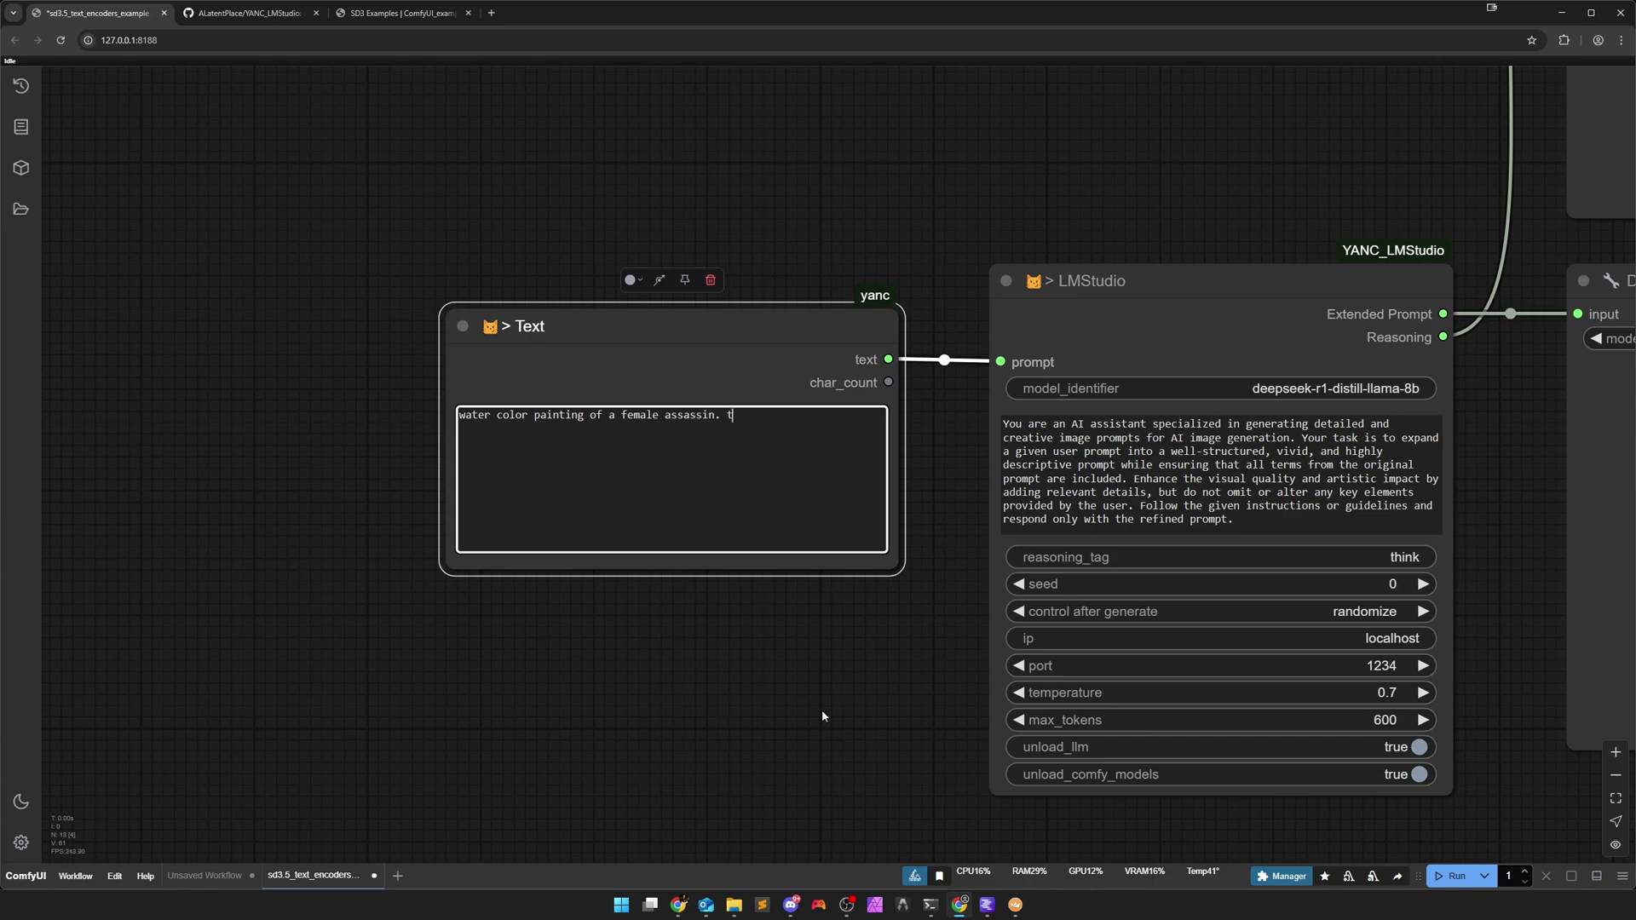
{"action": "type", "text": "he waltter color are fading out on the ed"}
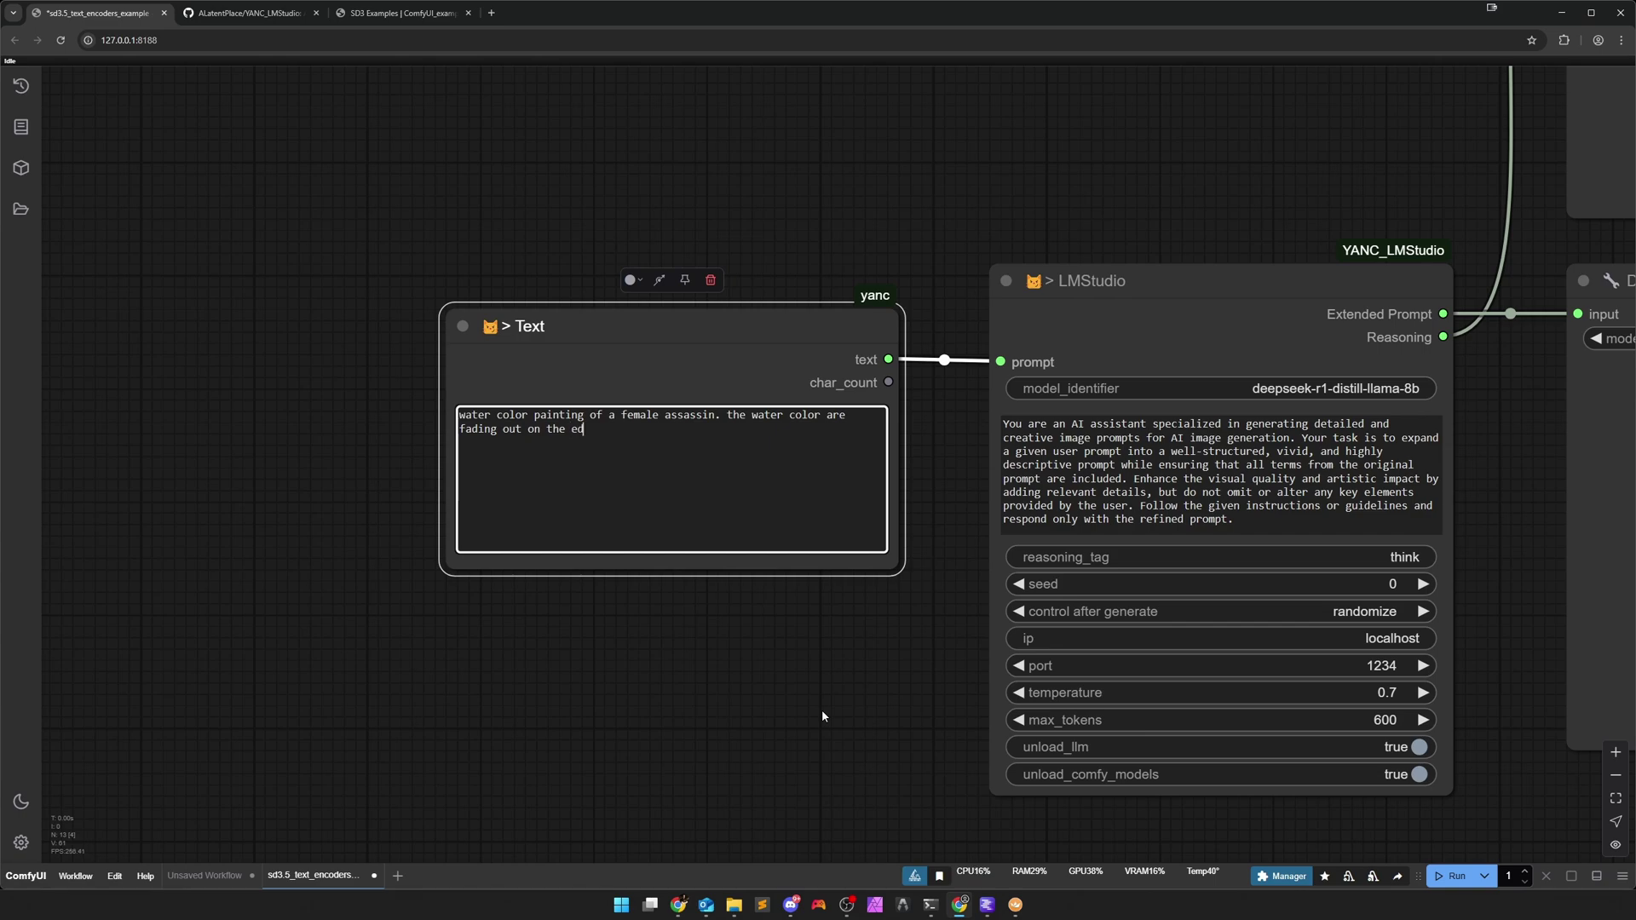
{"action": "type", "text": "ges of the painting."}
Run the workflow and switch to LM Studio to watch the requested model load.
{"action": "scroll", "coordinate": [822, 709], "scroll_direction": "down", "scroll_amount": 4}
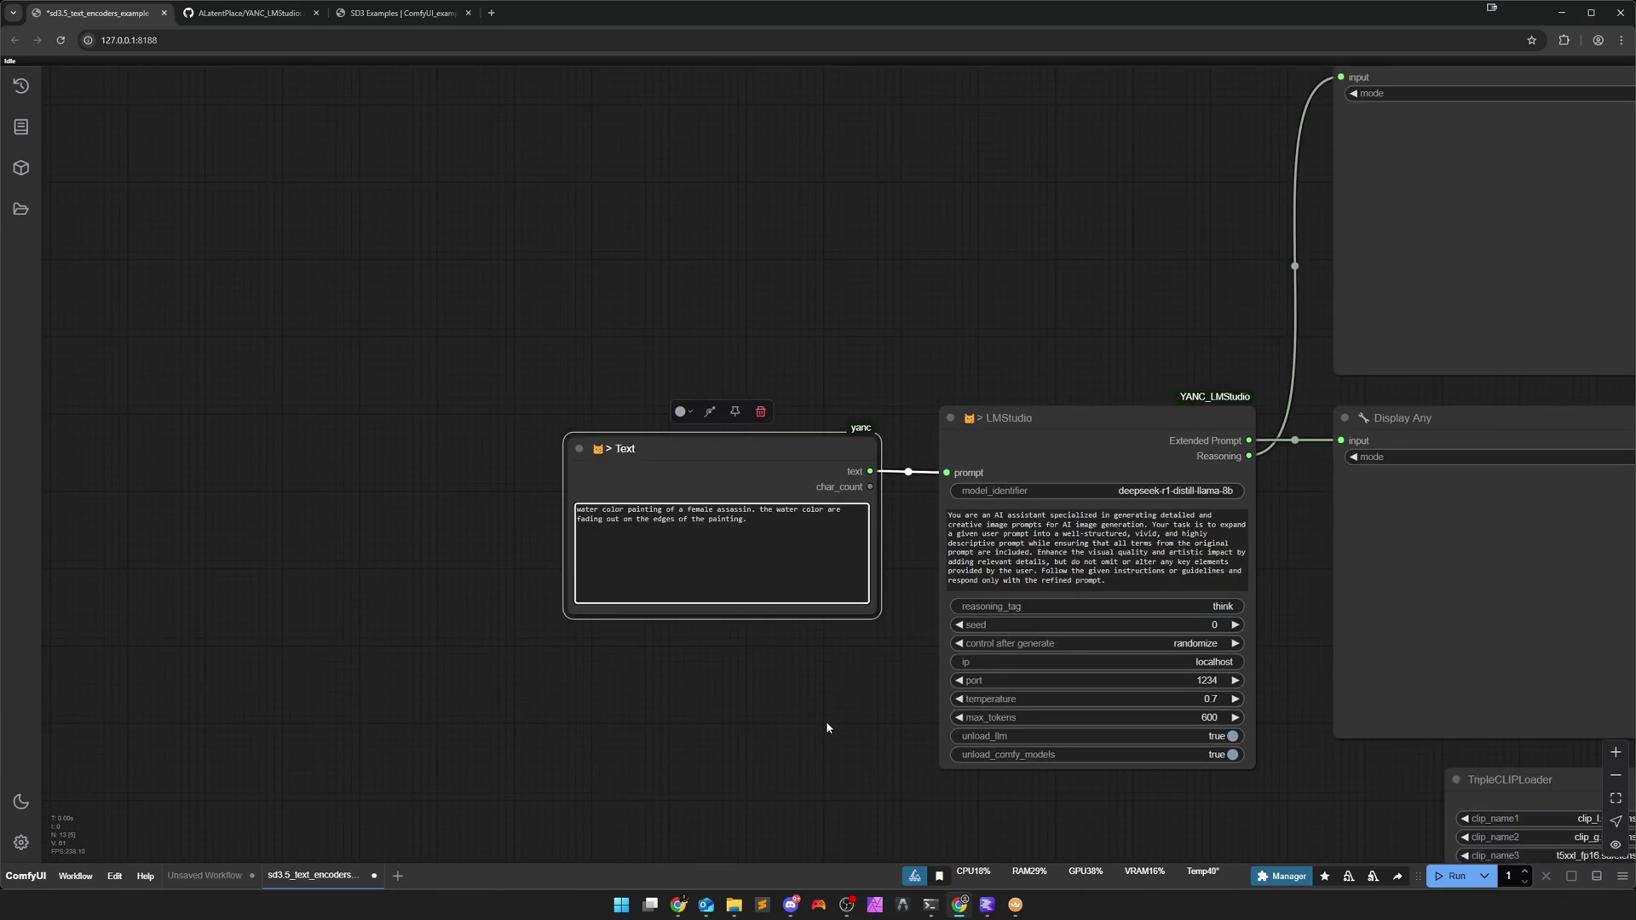
{"action": "left_click_drag", "start_coordinate": [997, 783], "coordinate": [692, 699]}
{"action": "scroll", "coordinate": [767, 725], "scroll_direction": "down", "scroll_amount": 2}
{"action": "left_click_drag", "start_coordinate": [937, 724], "coordinate": [690, 657]}
{"action": "scroll", "coordinate": [657, 682], "scroll_direction": "down", "scroll_amount": 2}
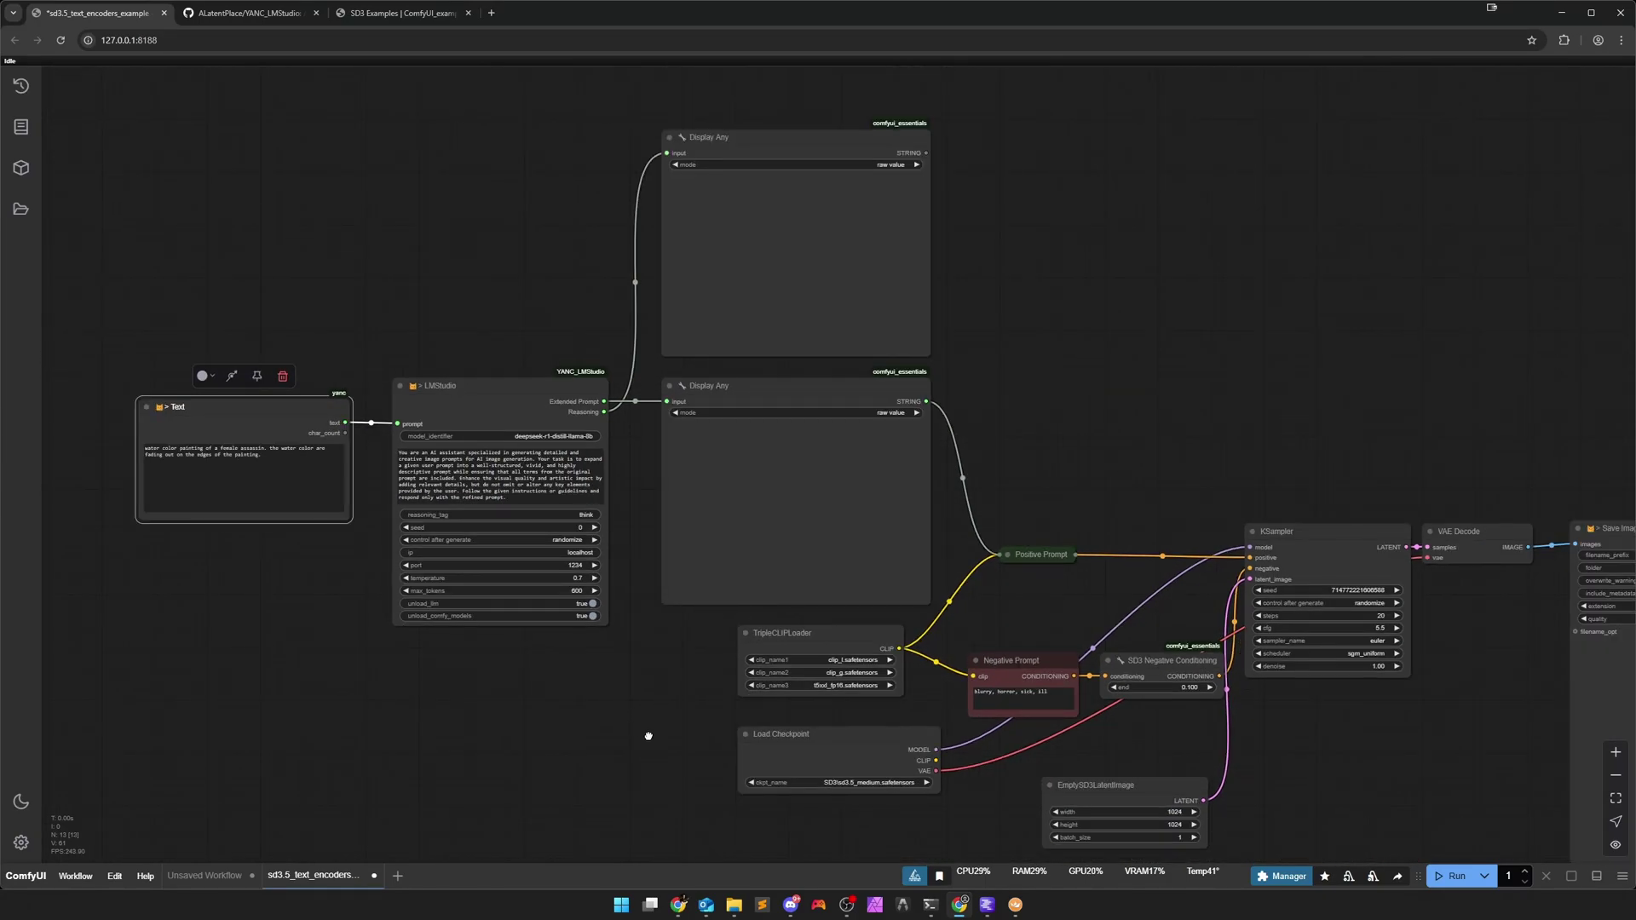
{"action": "left_click_drag", "start_coordinate": [622, 704], "coordinate": [653, 737]}
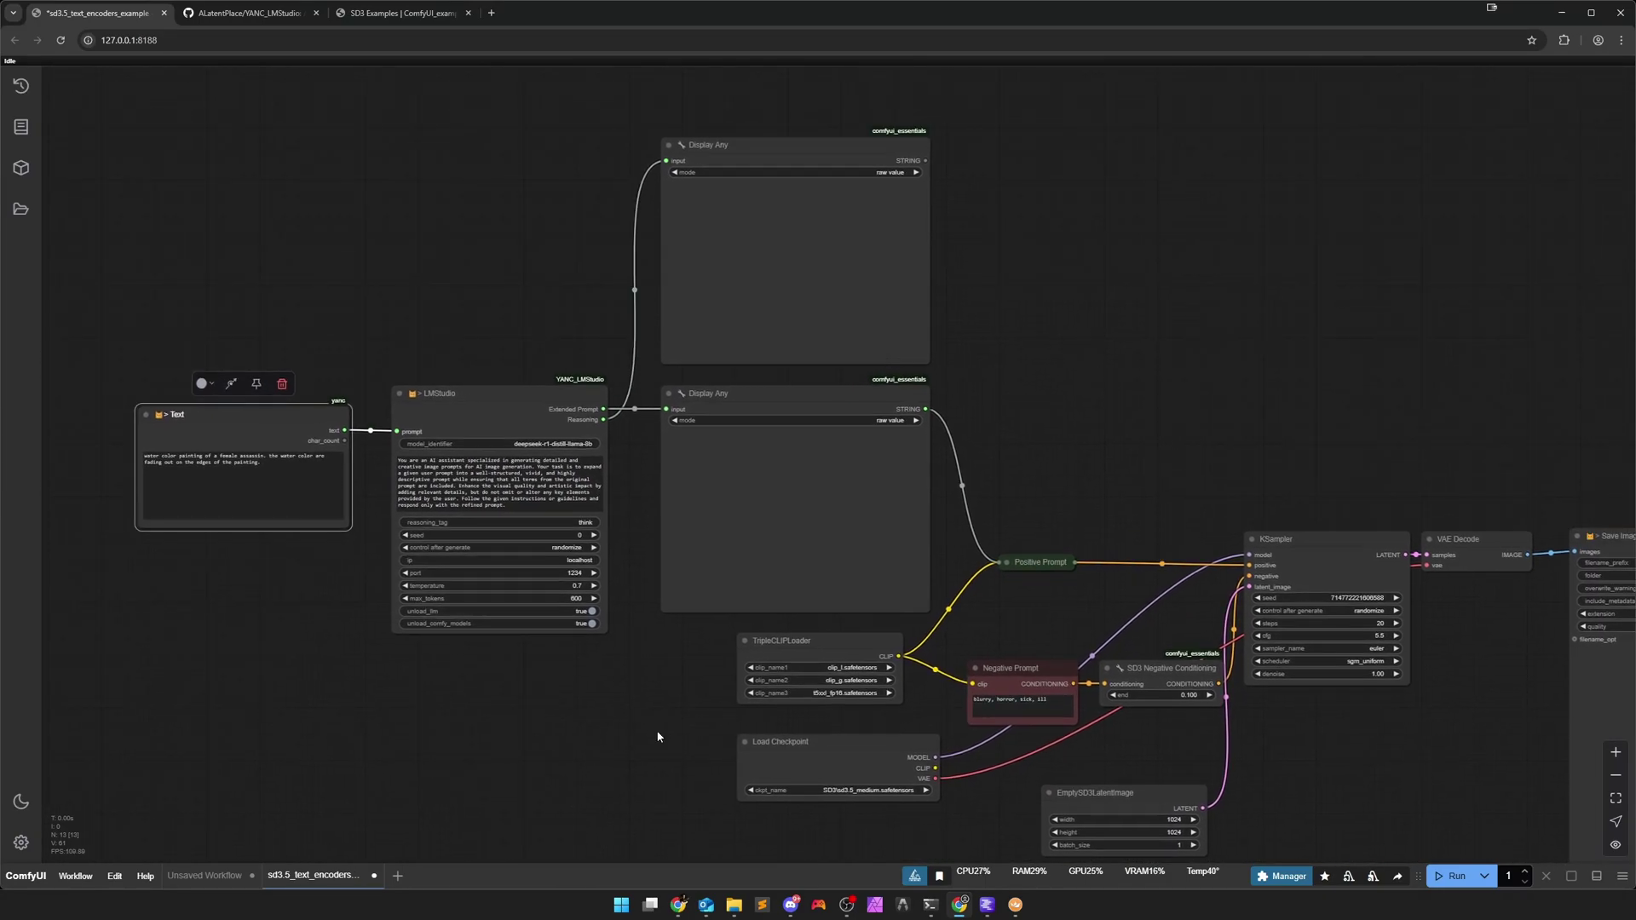
{"action": "left_click", "coordinate": [1451, 876]}
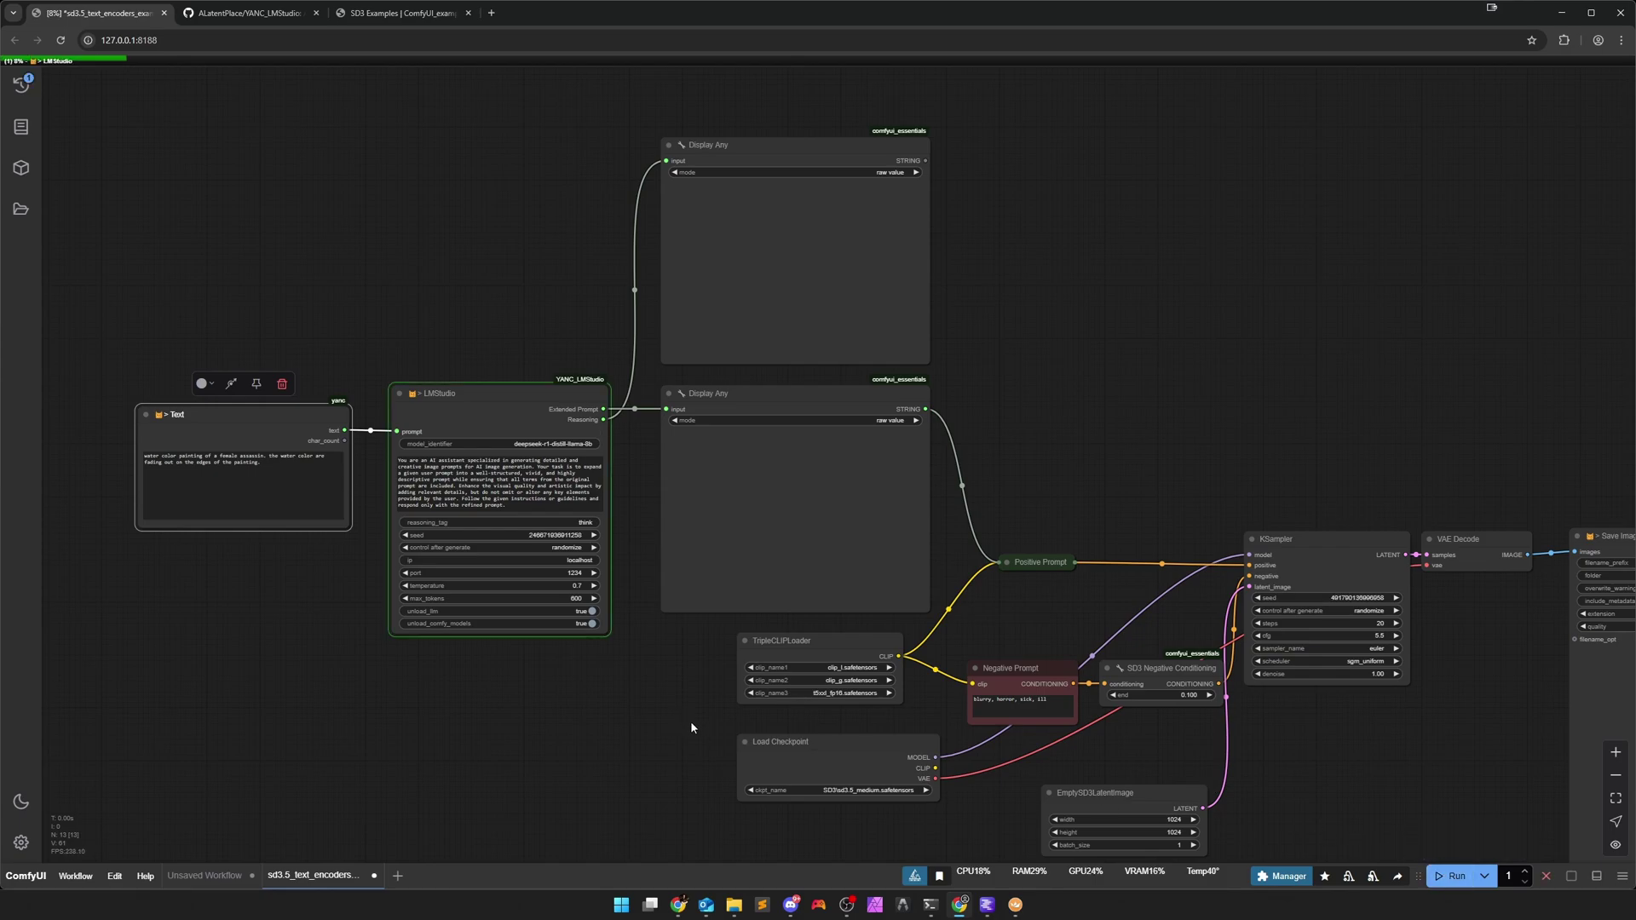
{"action": "left_click", "coordinate": [988, 906]}
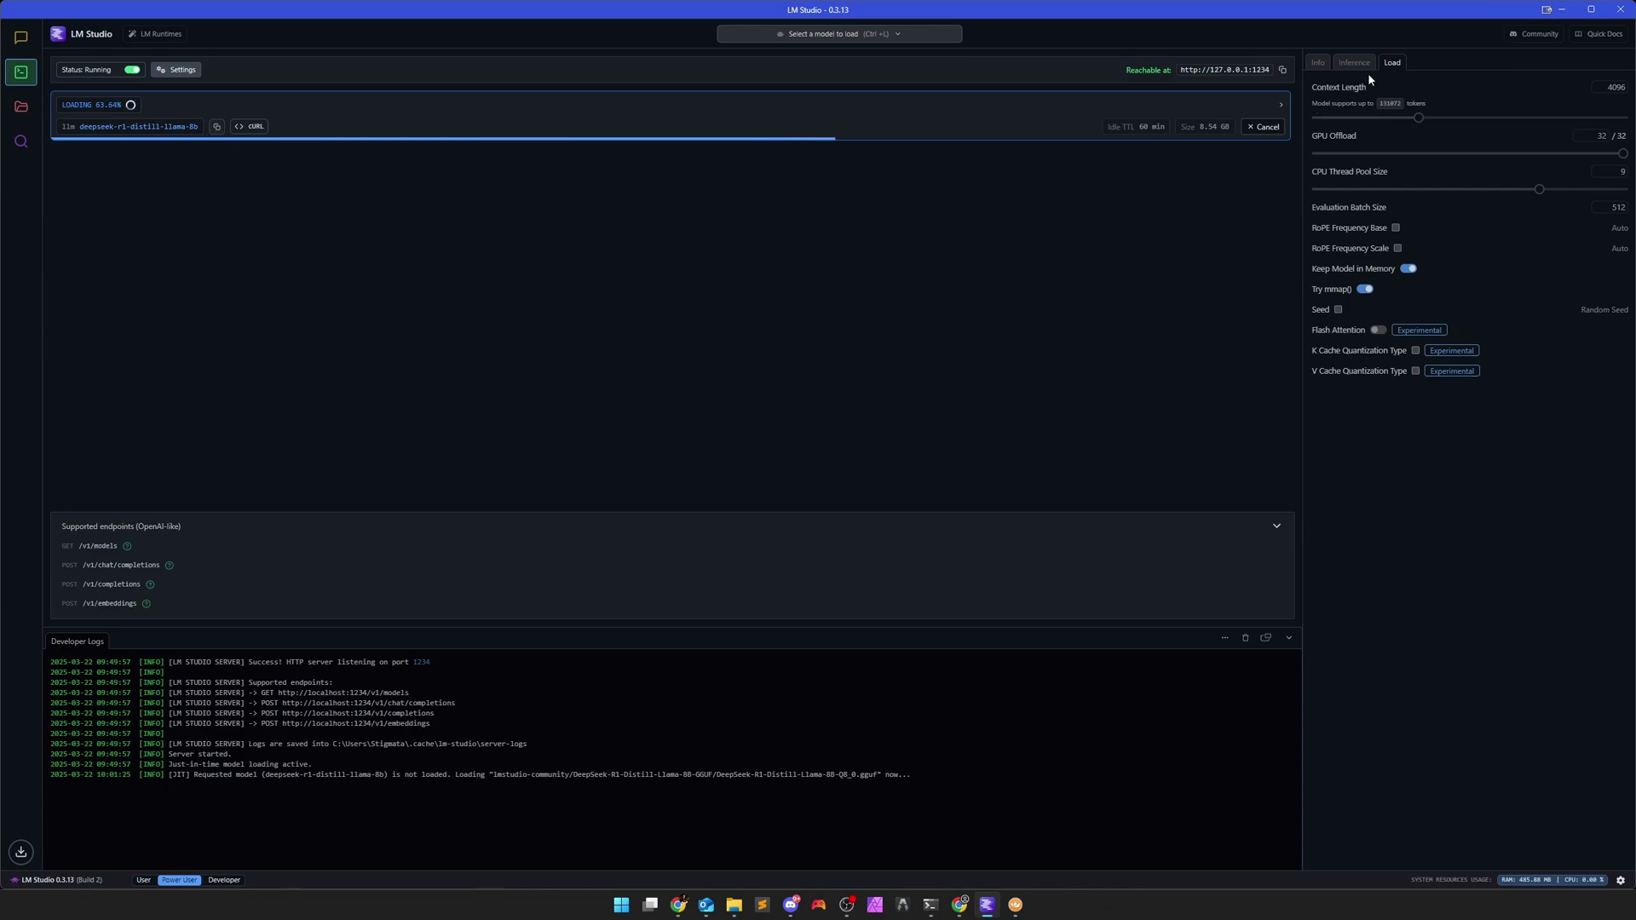
Show the loading model's information, copy its API identifier and switch back to ComfyUI.
{"action": "left_click", "coordinate": [1317, 63]}
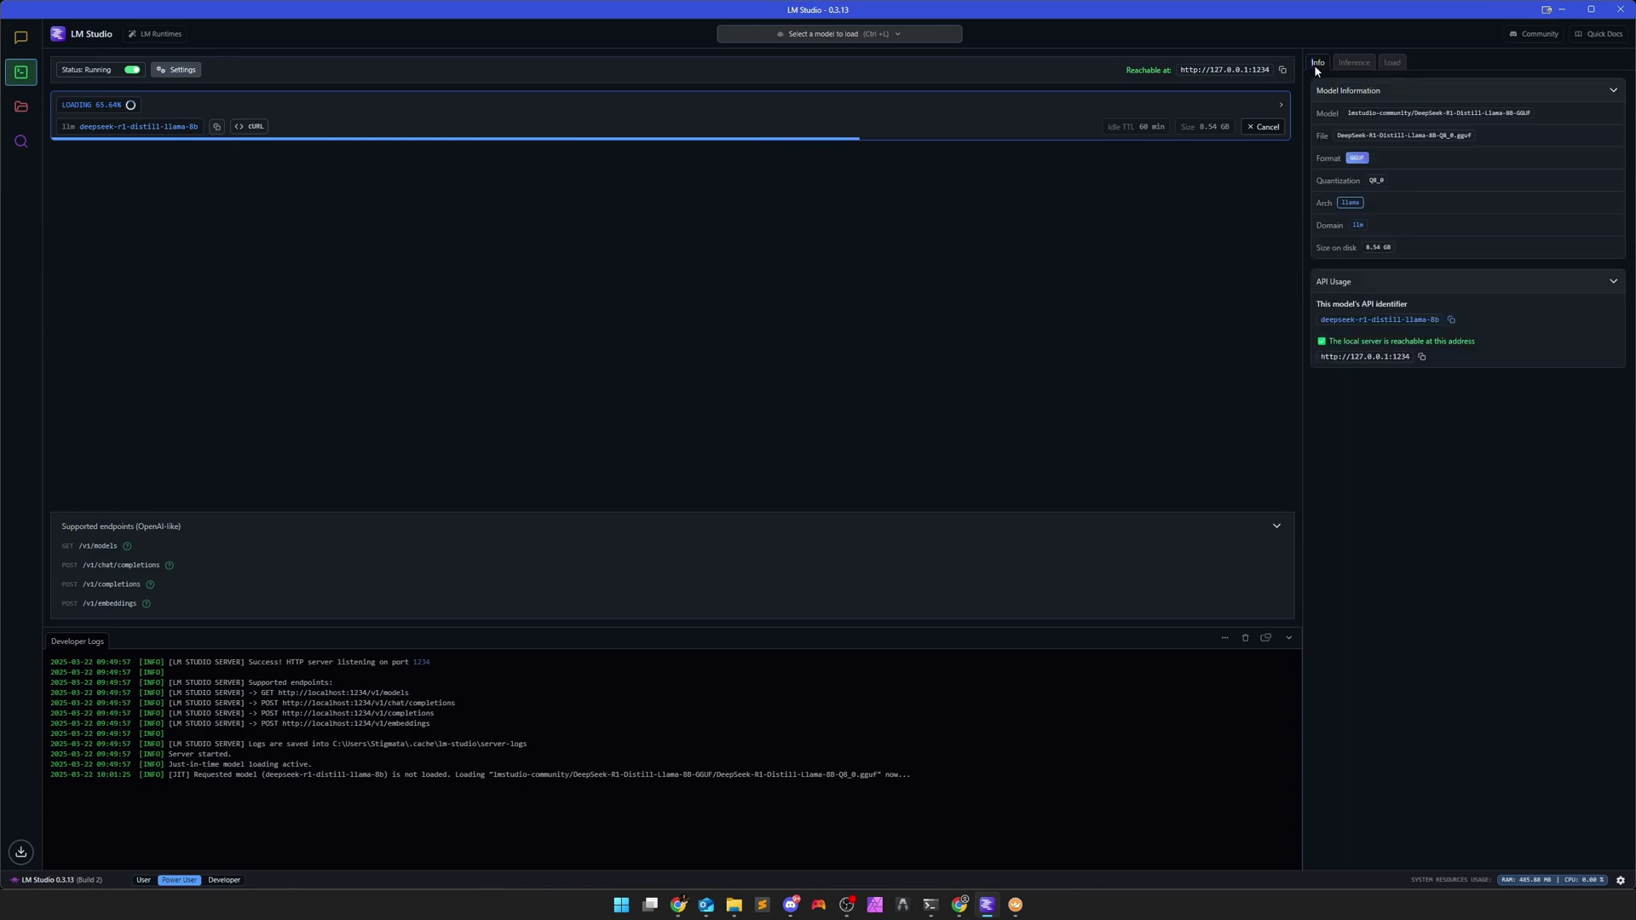
{"action": "left_click", "coordinate": [1453, 320]}
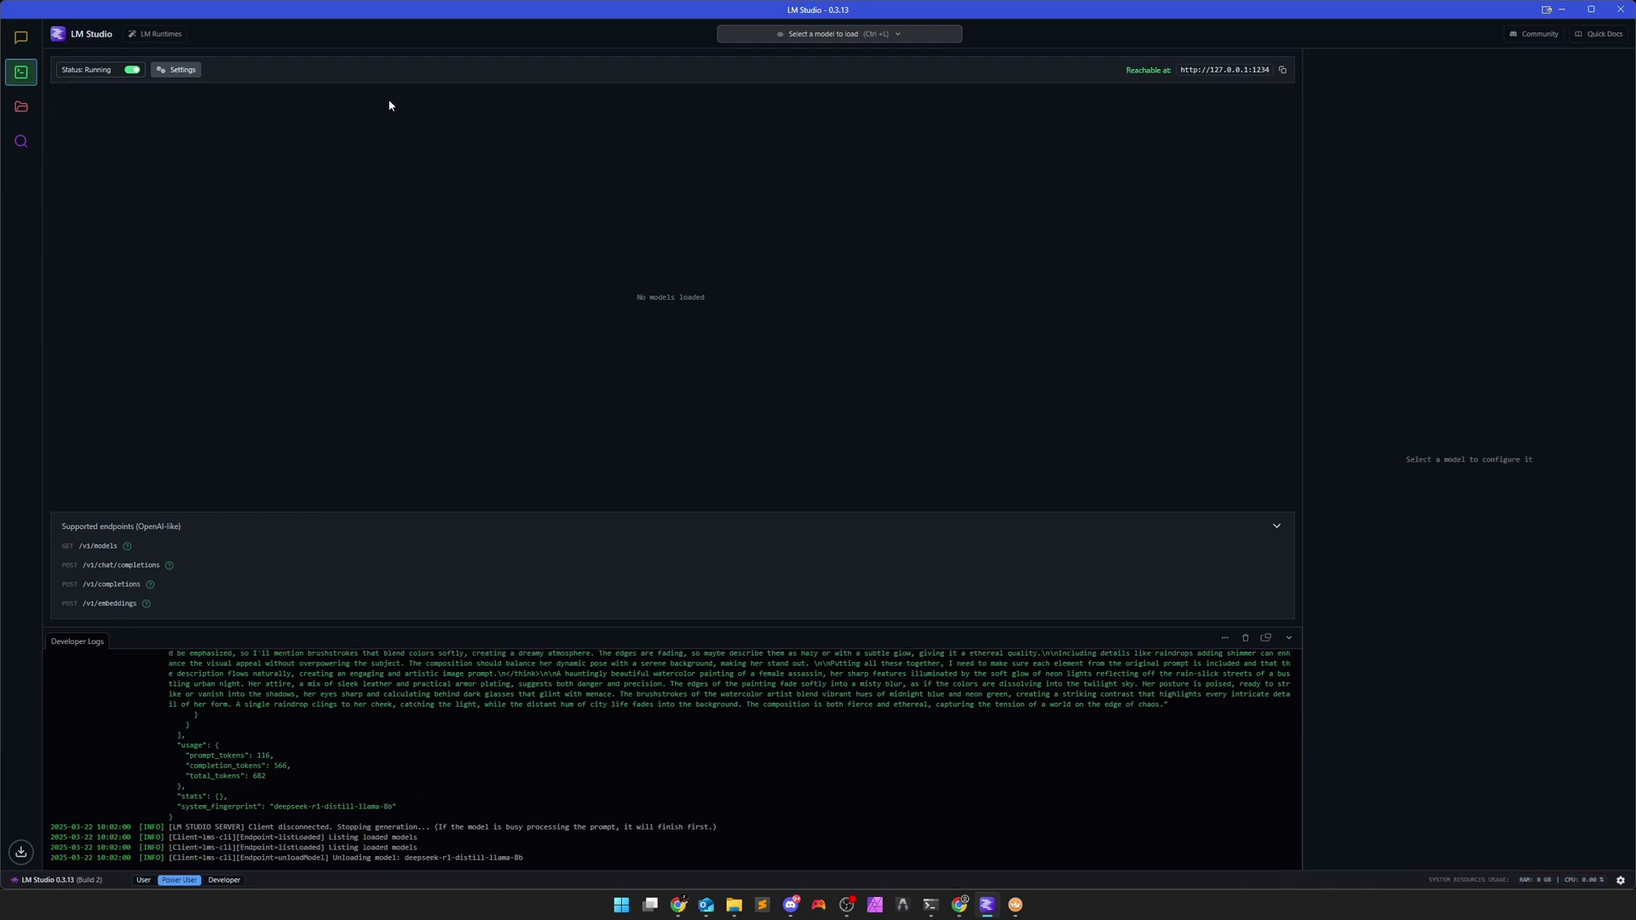
{"action": "left_click", "coordinate": [959, 905]}
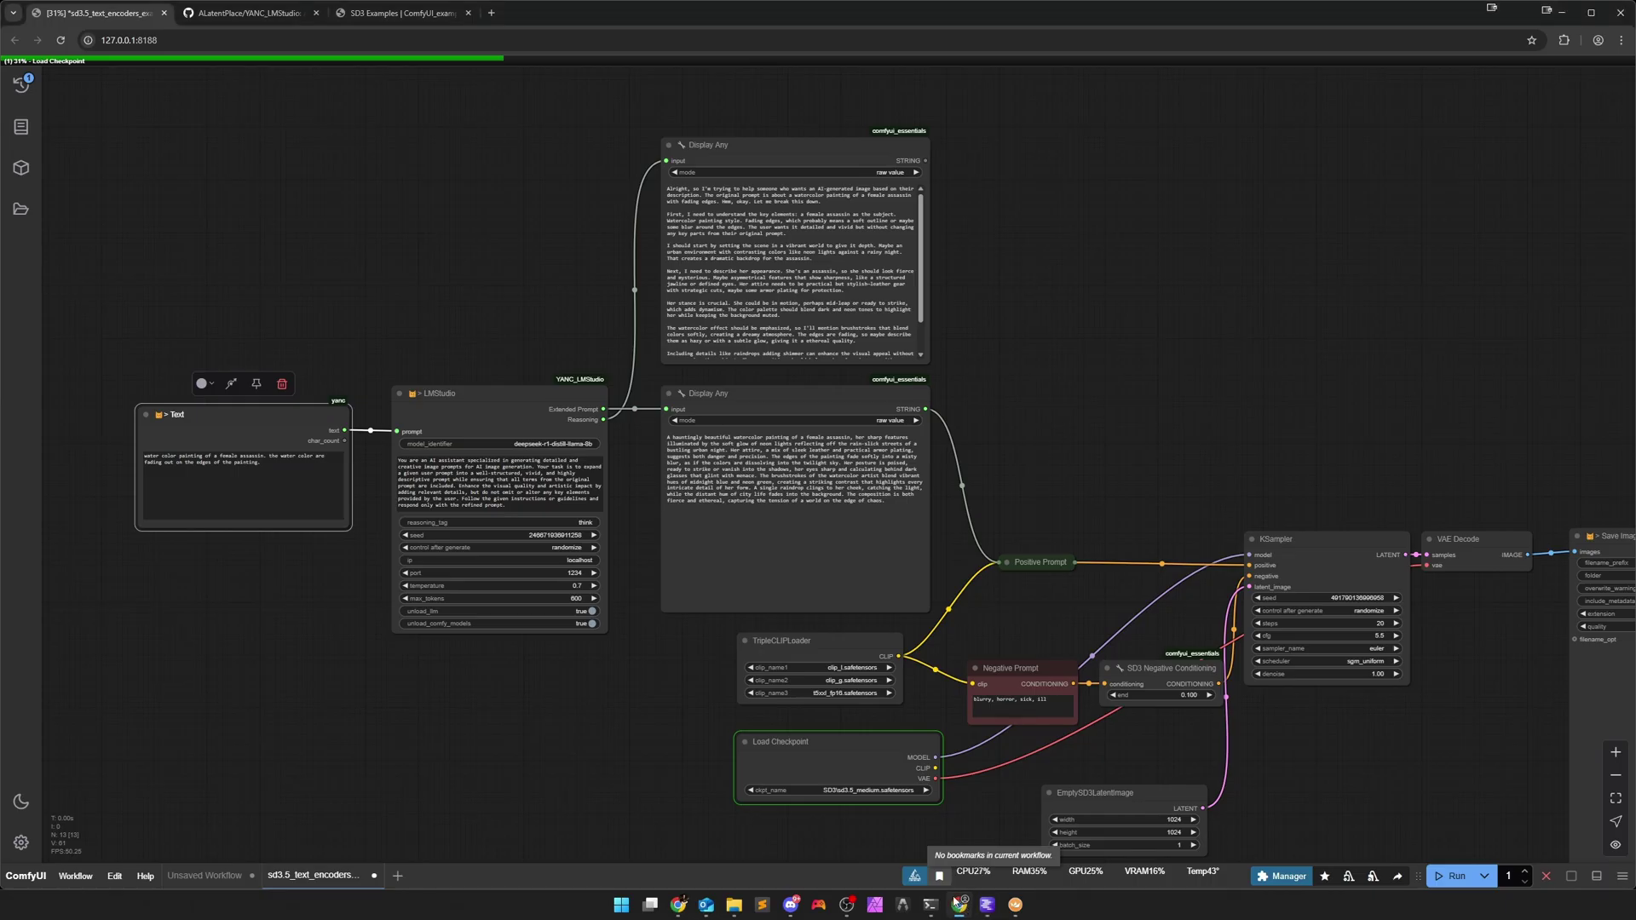
Examine the extended prompt in the Display Any node that feeds the Positive Prompt.
{"action": "scroll", "coordinate": [595, 669], "scroll_direction": "up", "scroll_amount": 6}
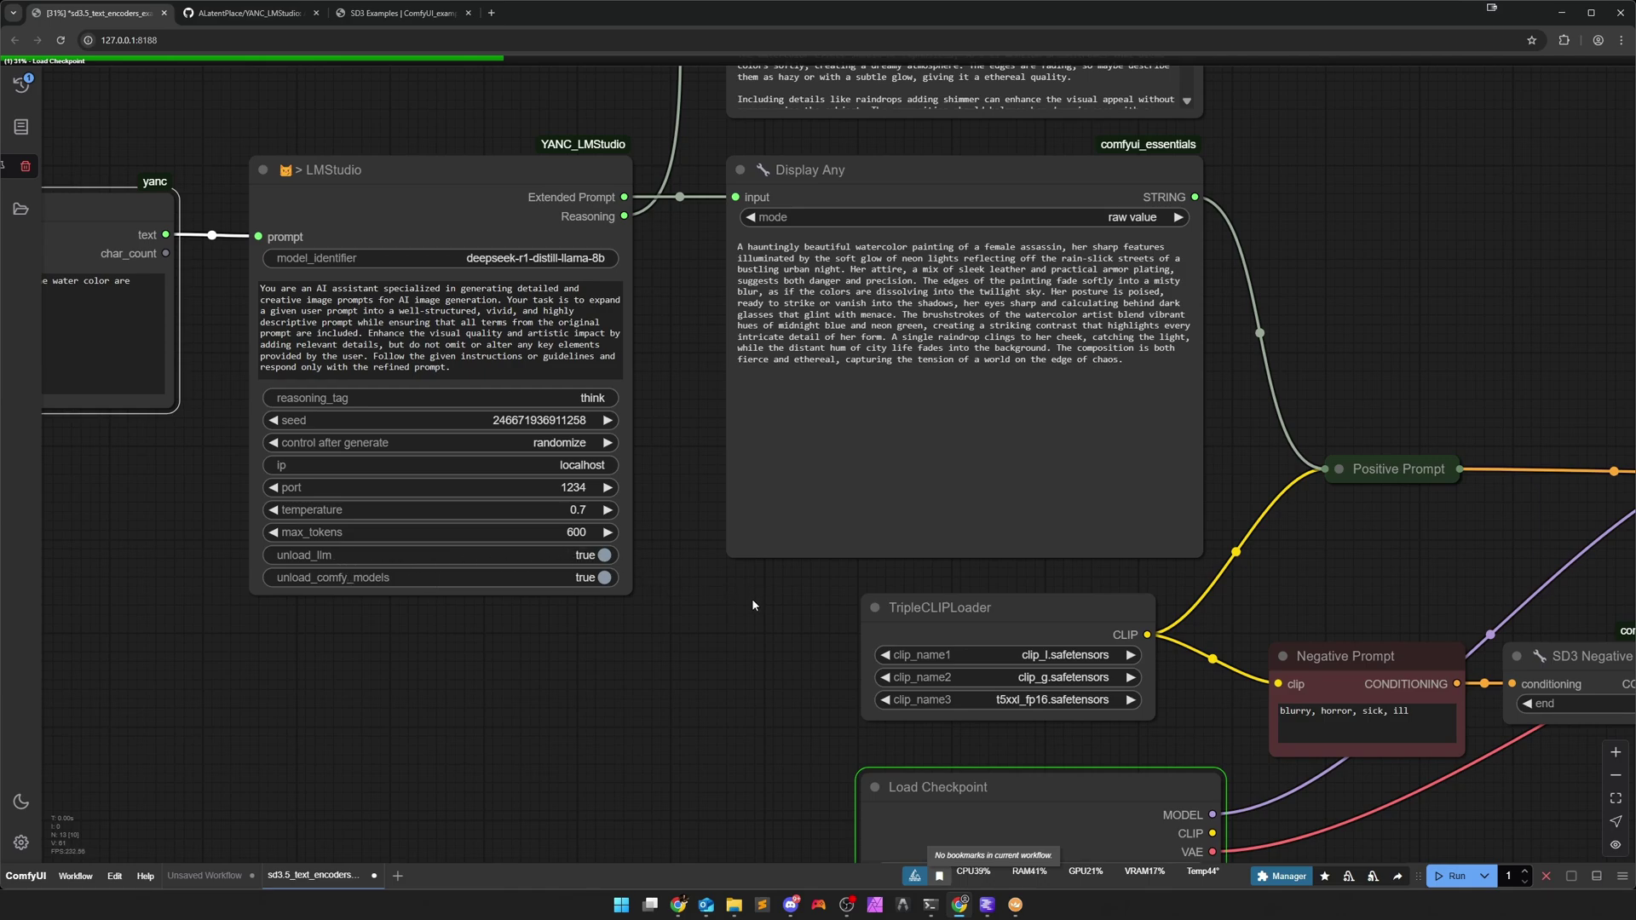
{"action": "left_click_drag", "start_coordinate": [760, 610], "coordinate": [515, 713]}
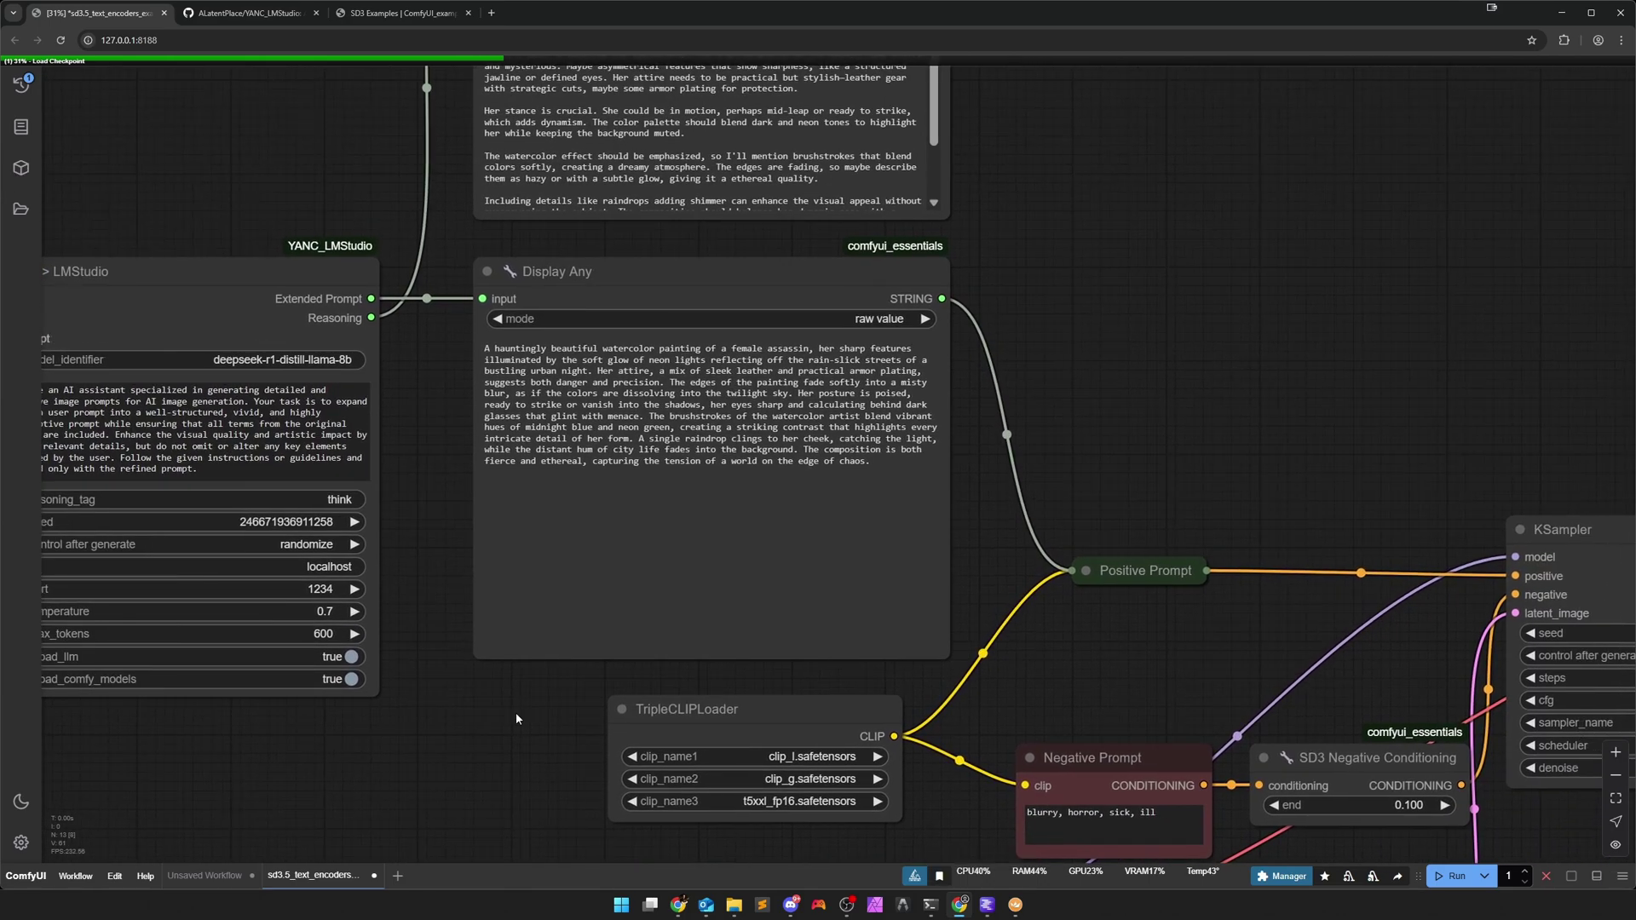
{"action": "left_click_drag", "start_coordinate": [484, 349], "coordinate": [868, 462]}
{"action": "left_click", "coordinate": [868, 461]}
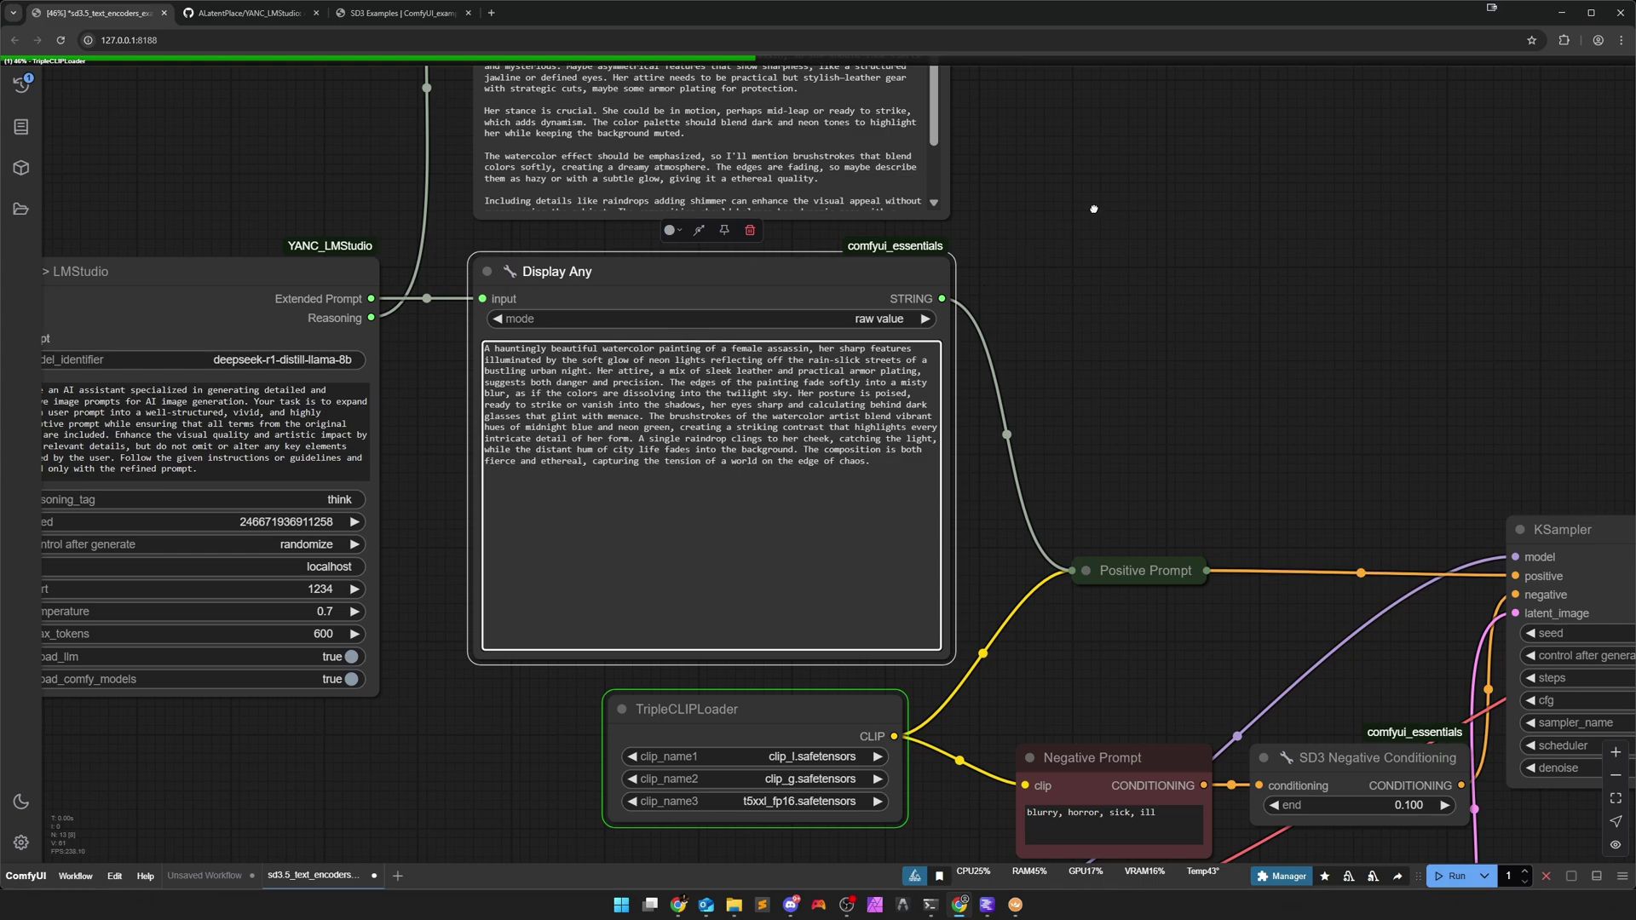
Read through the model's reasoning in the Display Any node wired to the LMStudio Reasoning output.
{"action": "scroll", "coordinate": [734, 428], "scroll_direction": "up", "scroll_amount": 5}
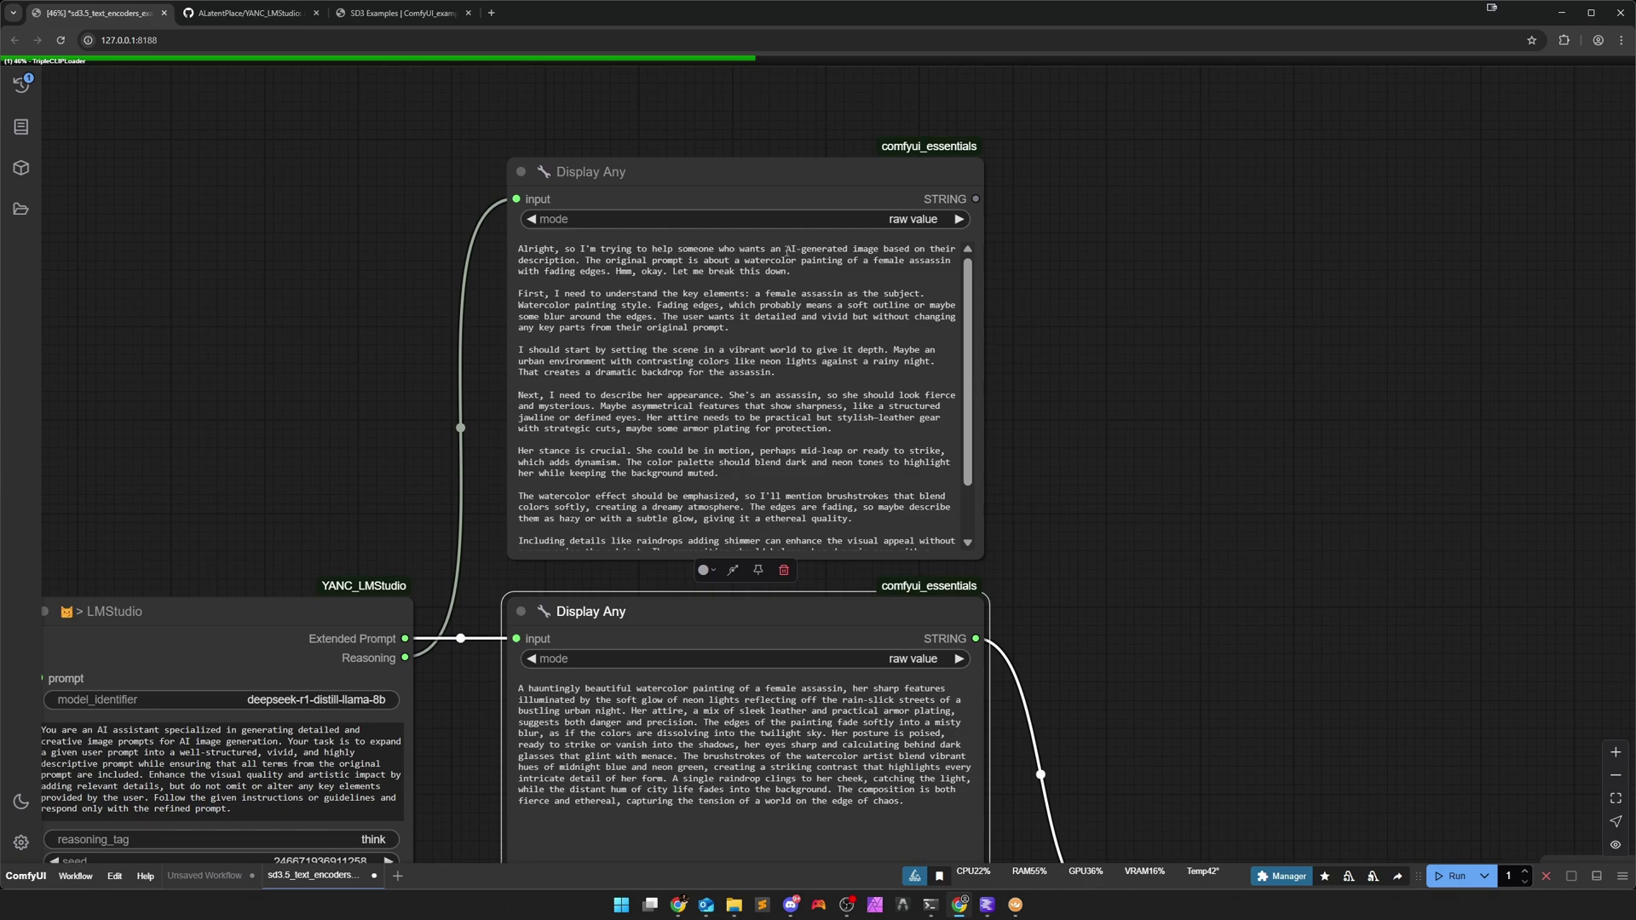
{"action": "scroll", "coordinate": [817, 386], "scroll_direction": "down", "scroll_amount": 3}
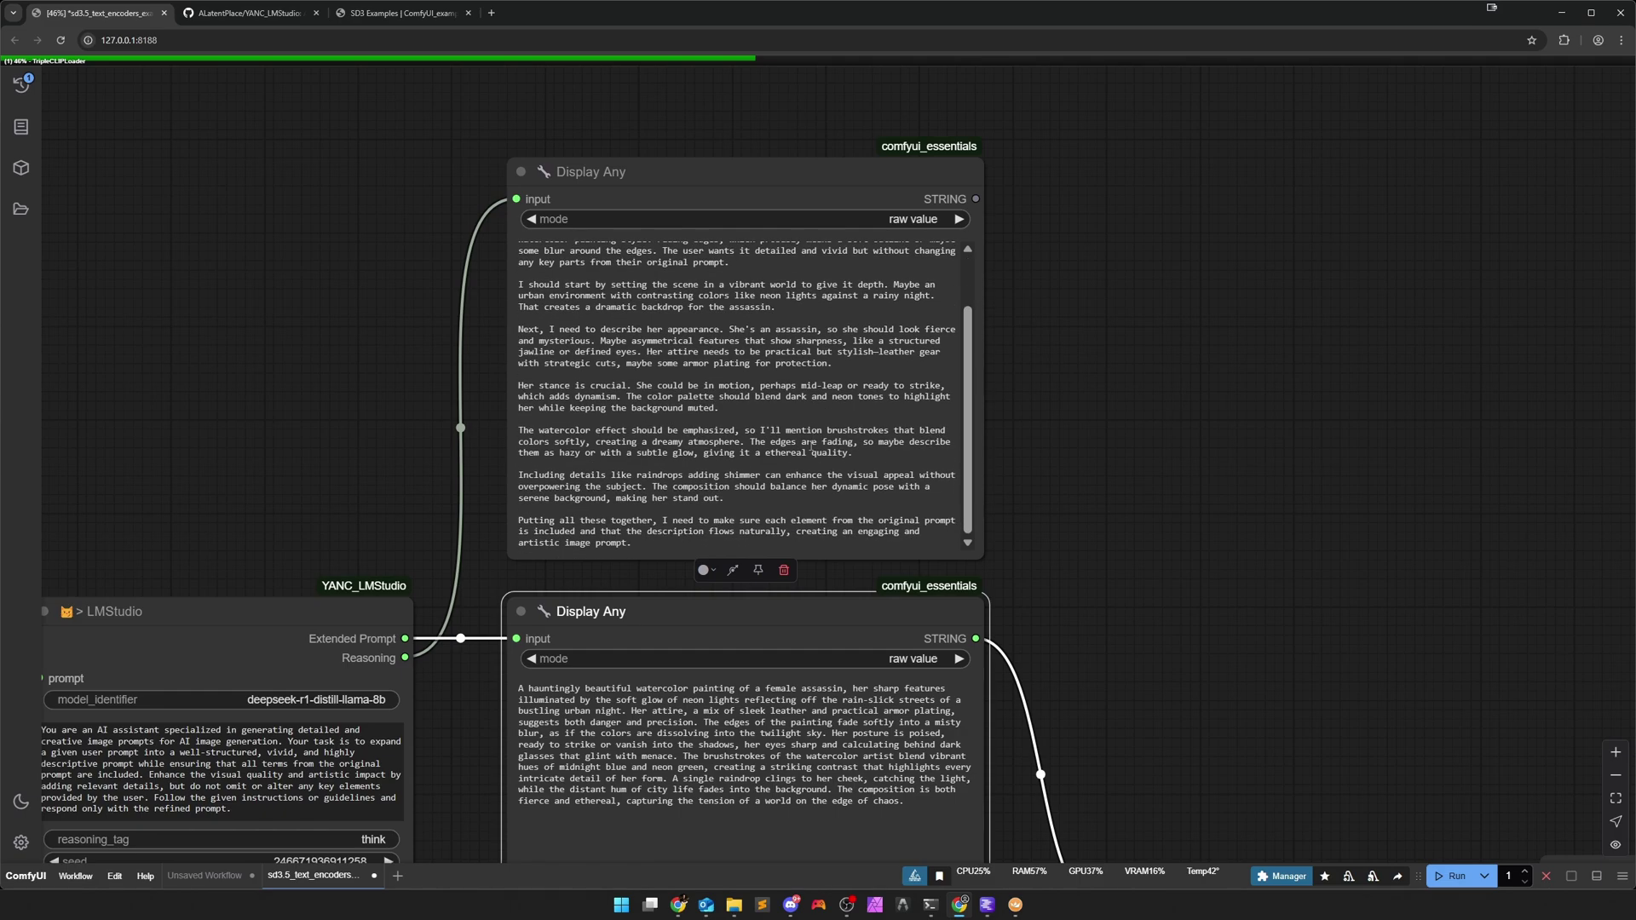
{"action": "scroll", "coordinate": [817, 386], "scroll_direction": "up", "scroll_amount": 3}
{"action": "scroll", "coordinate": [1116, 391], "scroll_direction": "down", "scroll_amount": 3}
{"action": "left_click_drag", "start_coordinate": [1116, 391], "coordinate": [1076, 294]}
{"action": "scroll", "coordinate": [1072, 400], "scroll_direction": "down", "scroll_amount": 5}
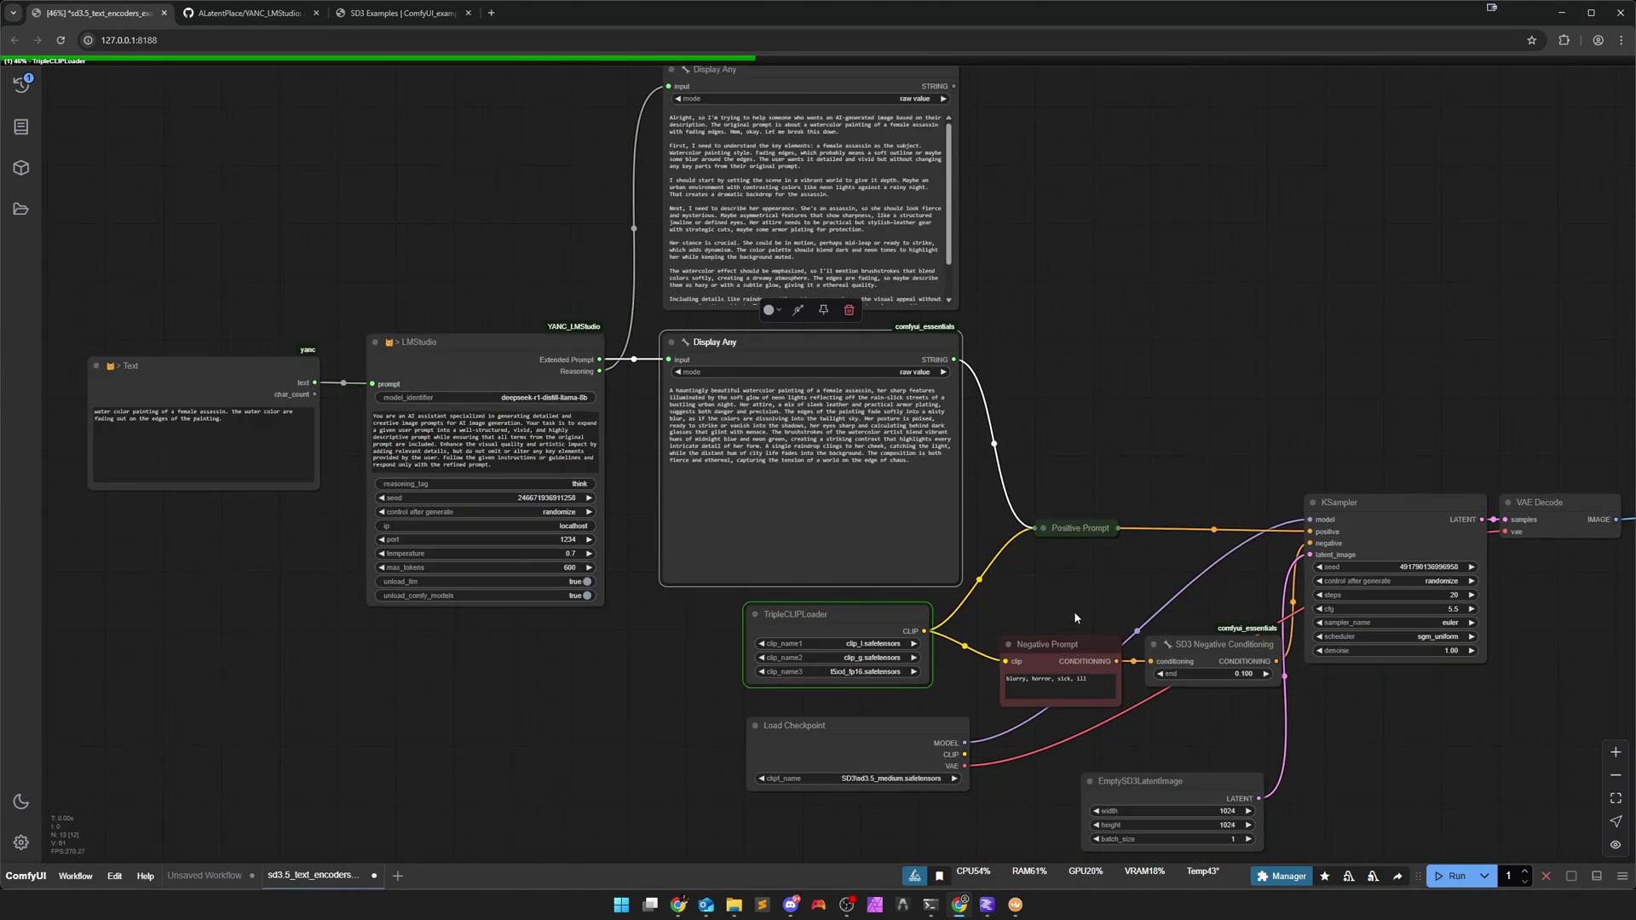
{"action": "left_click_drag", "start_coordinate": [1074, 618], "coordinate": [937, 449]}
Switch to LM Studio and highlight the reasoning text between the think tags in the developer log's response.
{"action": "left_click", "coordinate": [988, 905]}
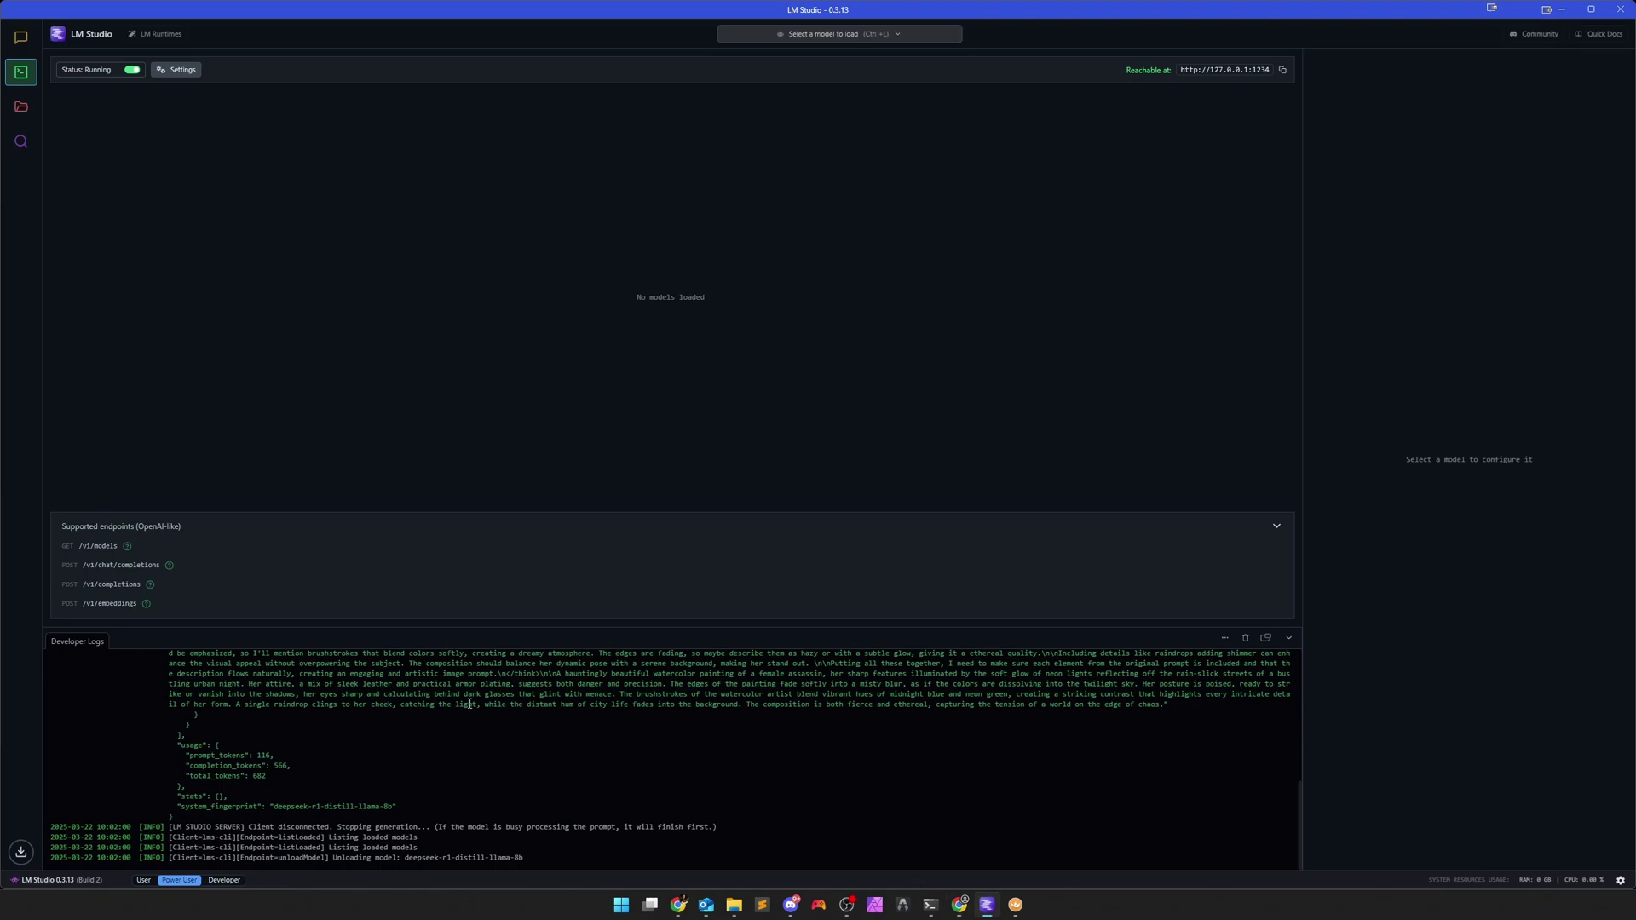
{"action": "scroll", "coordinate": [375, 743], "scroll_direction": "up", "scroll_amount": 3}
{"action": "scroll", "coordinate": [374, 742], "scroll_direction": "up", "scroll_amount": 1}
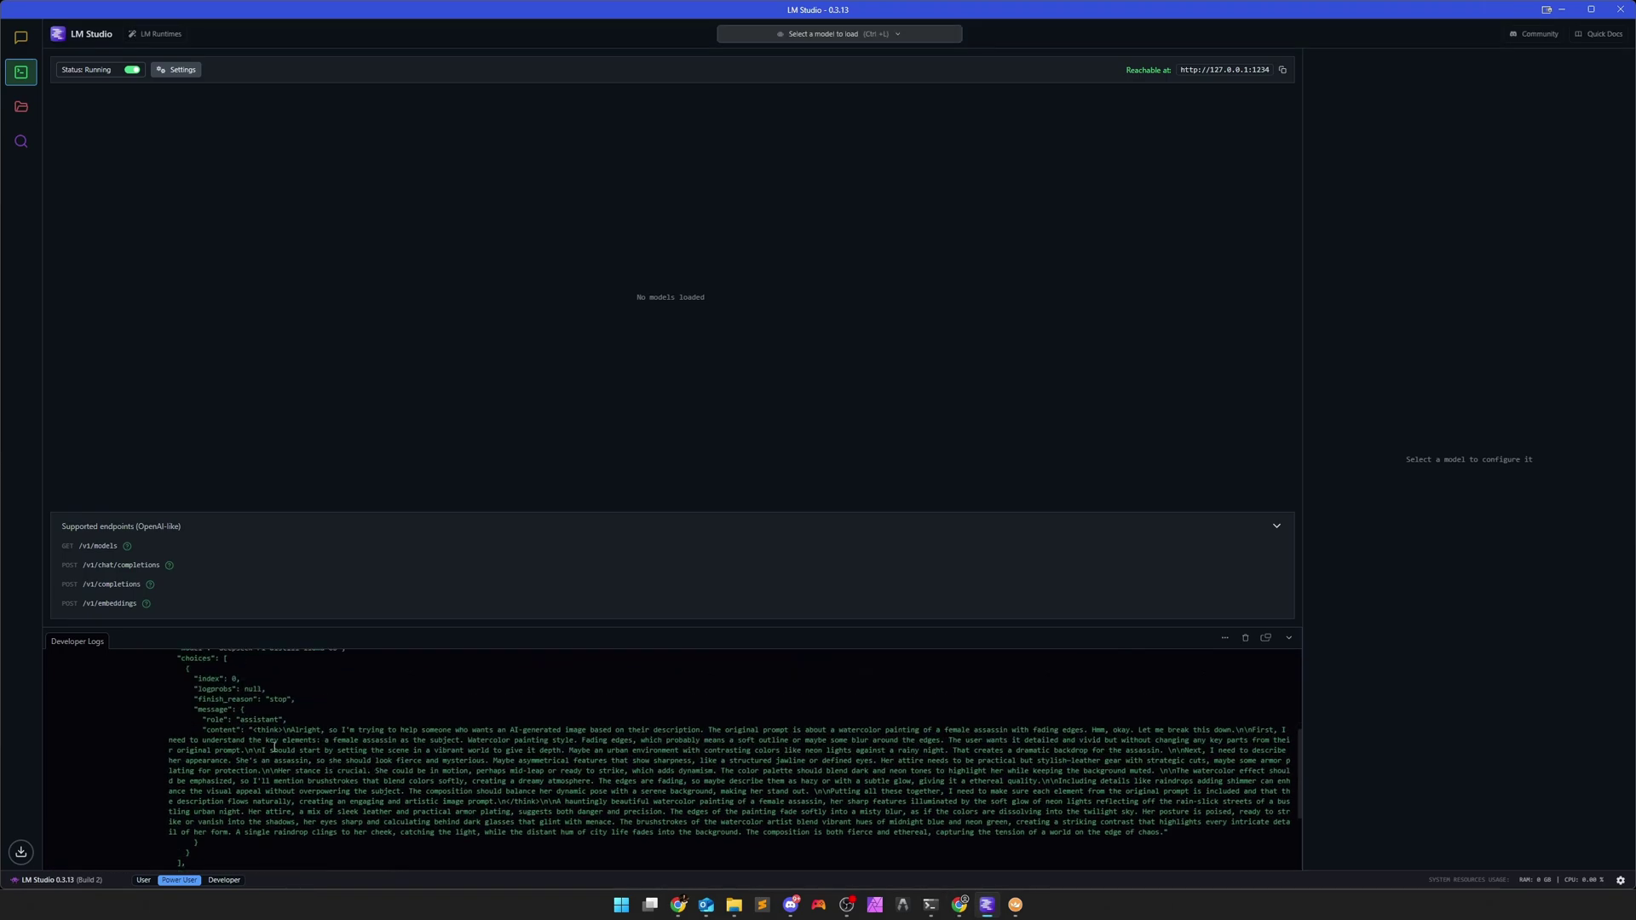
{"action": "left_click_drag", "start_coordinate": [253, 731], "coordinate": [283, 732]}
{"action": "left_click_drag", "start_coordinate": [540, 802], "coordinate": [283, 731]}
{"action": "left_click", "coordinate": [509, 805]}
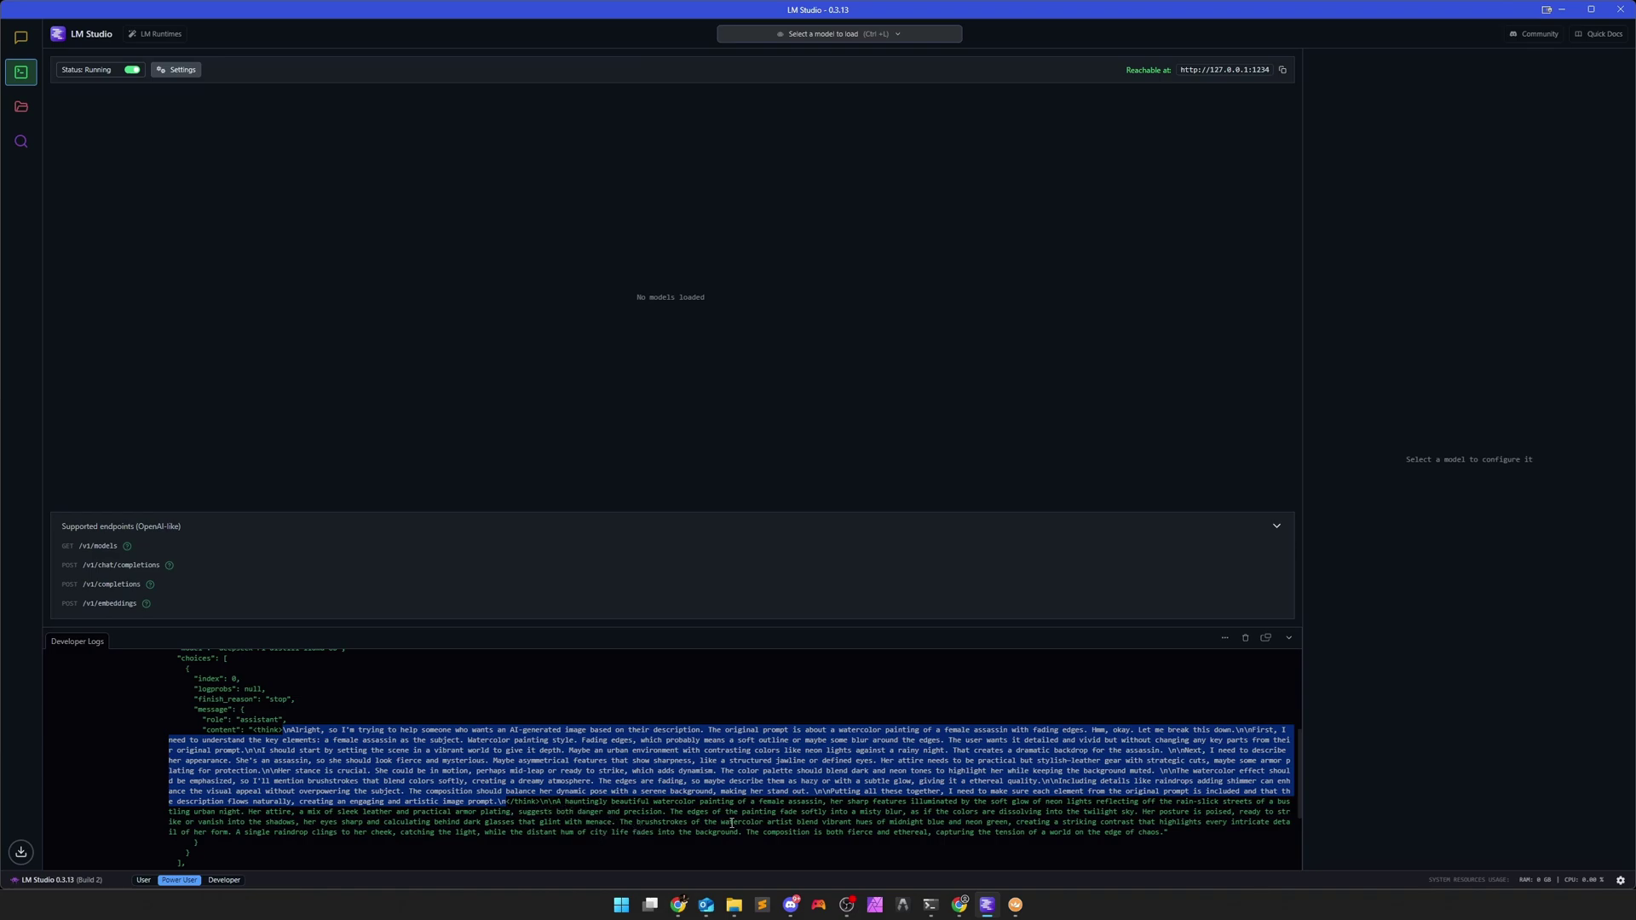
{"action": "left_click", "coordinate": [623, 782]}
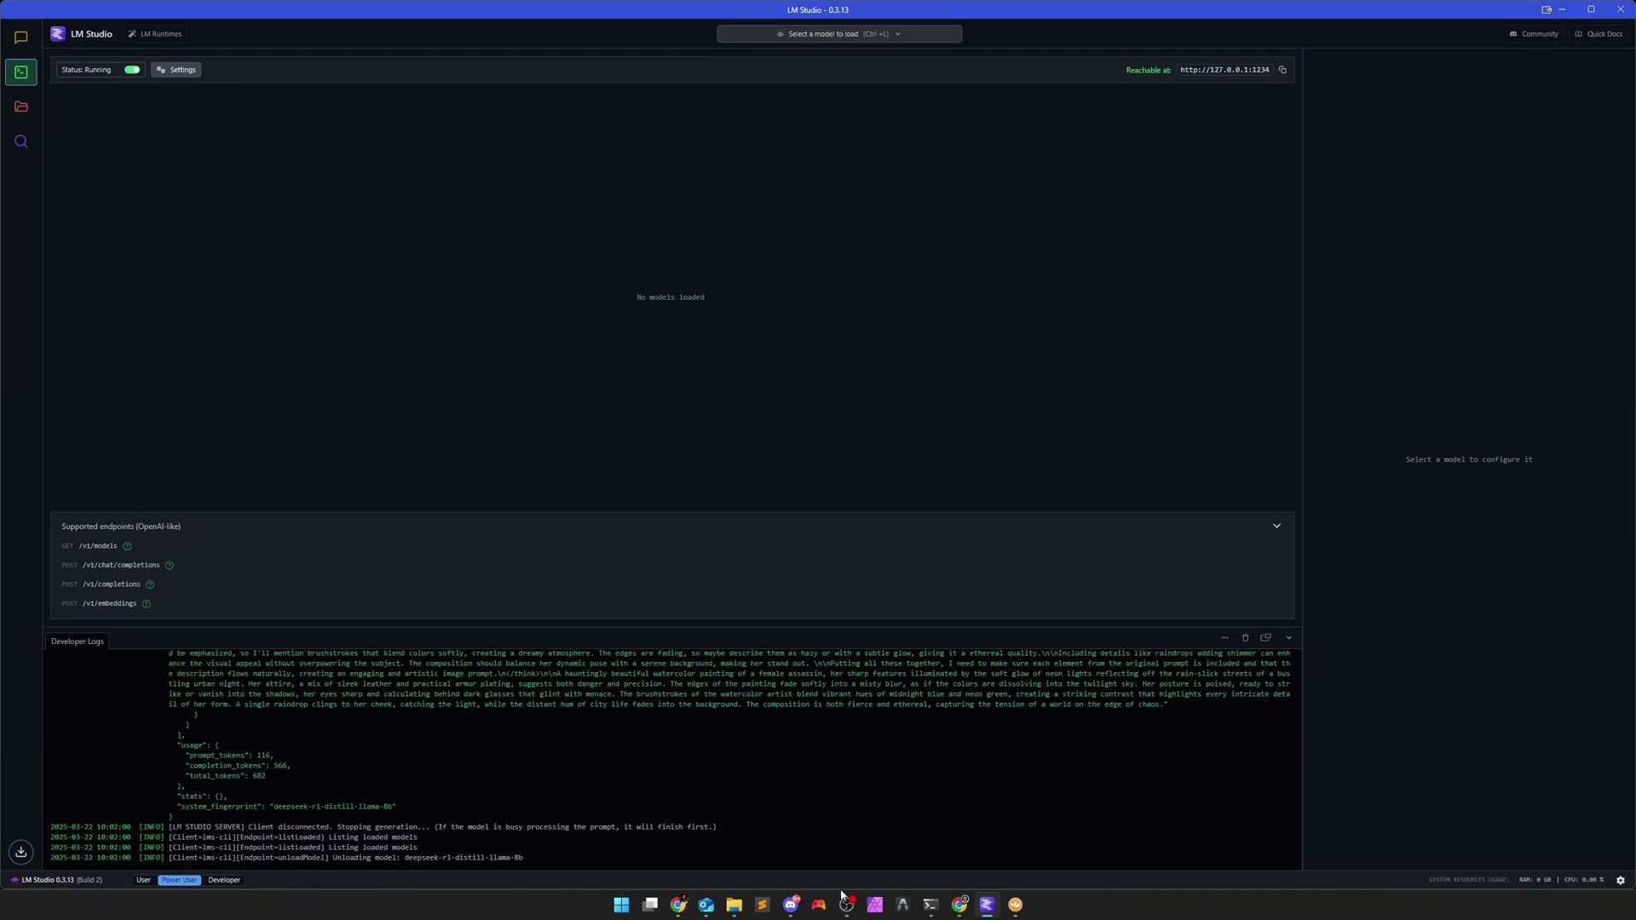
Point out the opening think tag in the log and compare it with the LMStudio node's reasoning_tag in ComfyUI.
{"action": "scroll", "coordinate": [418, 792], "scroll_direction": "up", "scroll_amount": 3}
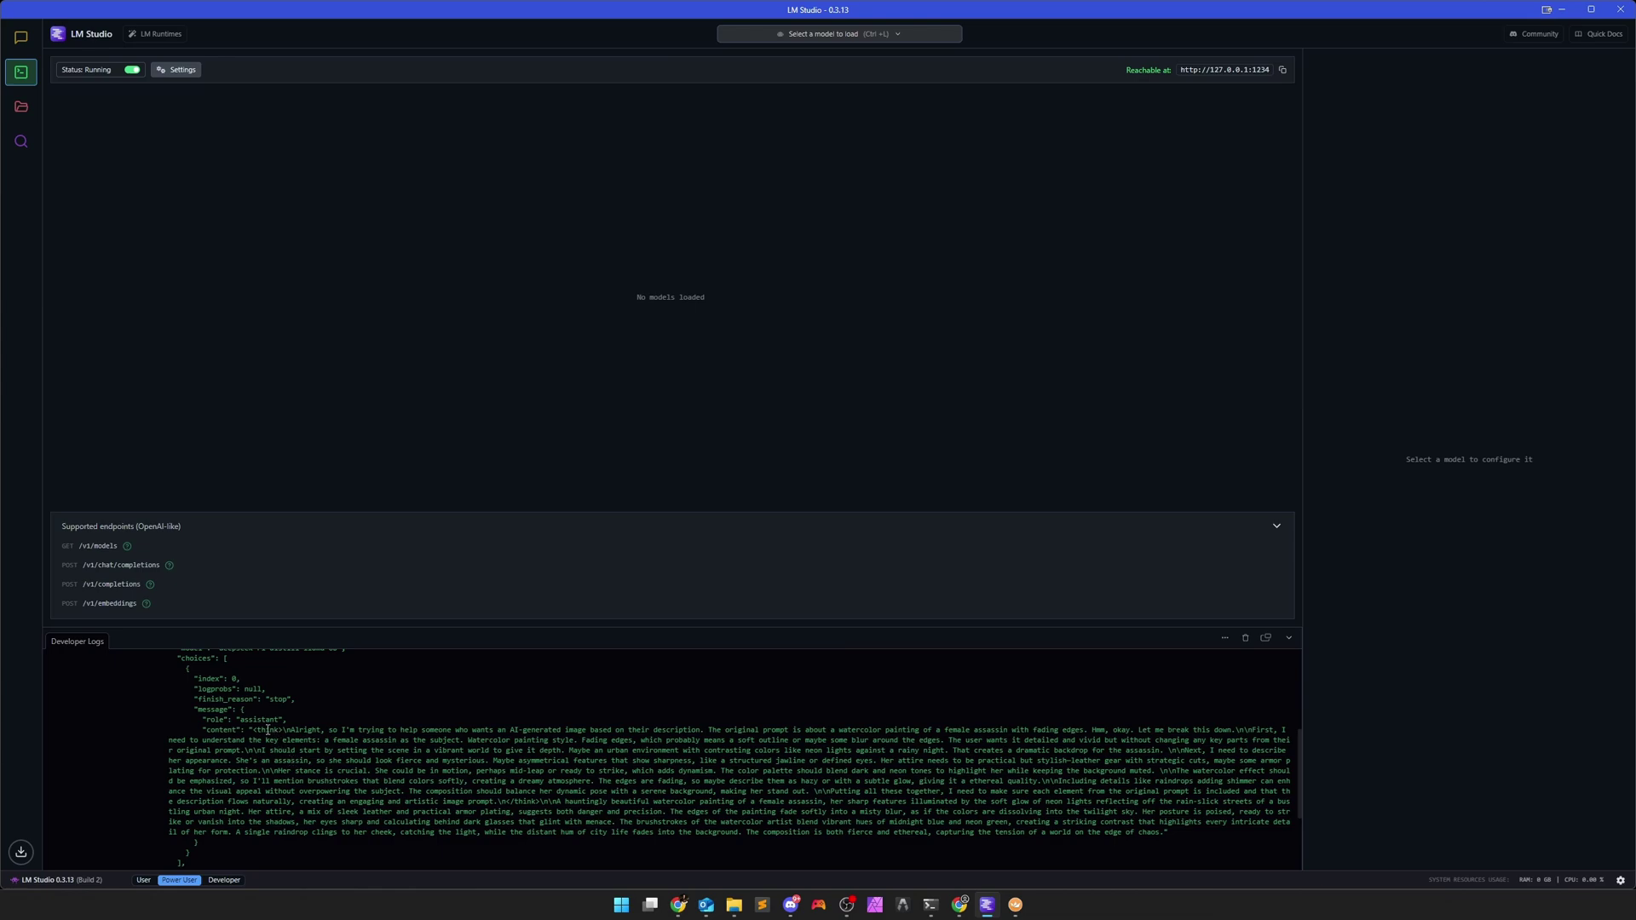
{"action": "double_click", "coordinate": [268, 730]}
{"action": "left_click", "coordinate": [261, 735]}
{"action": "left_click", "coordinate": [960, 905]}
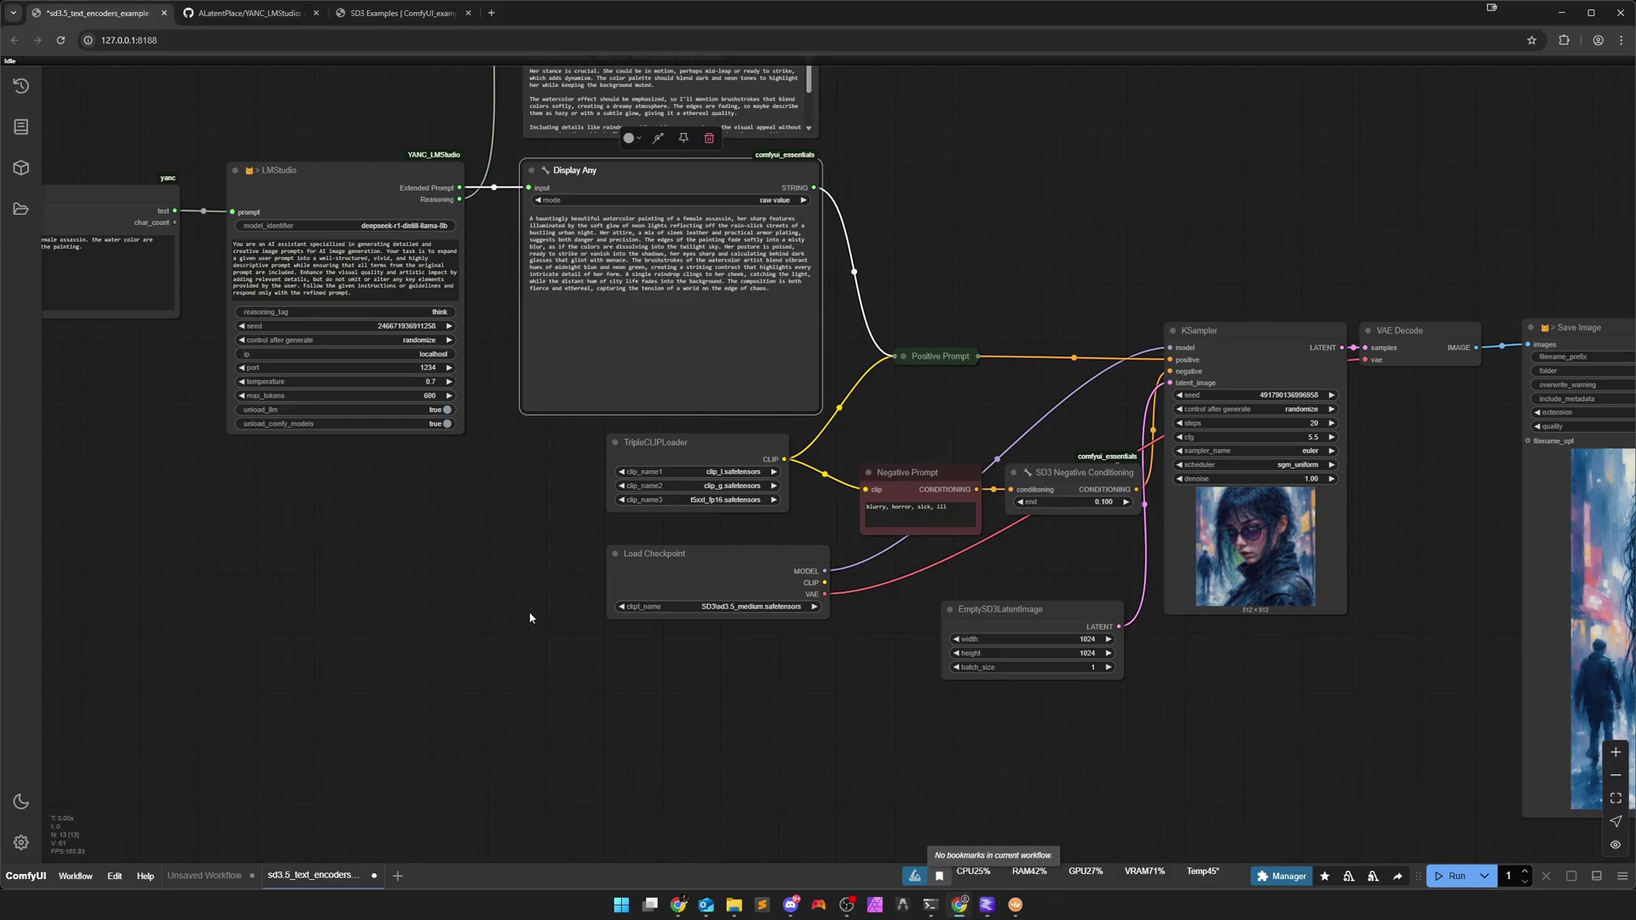
{"action": "scroll", "coordinate": [744, 759], "scroll_direction": "up", "scroll_amount": 5}
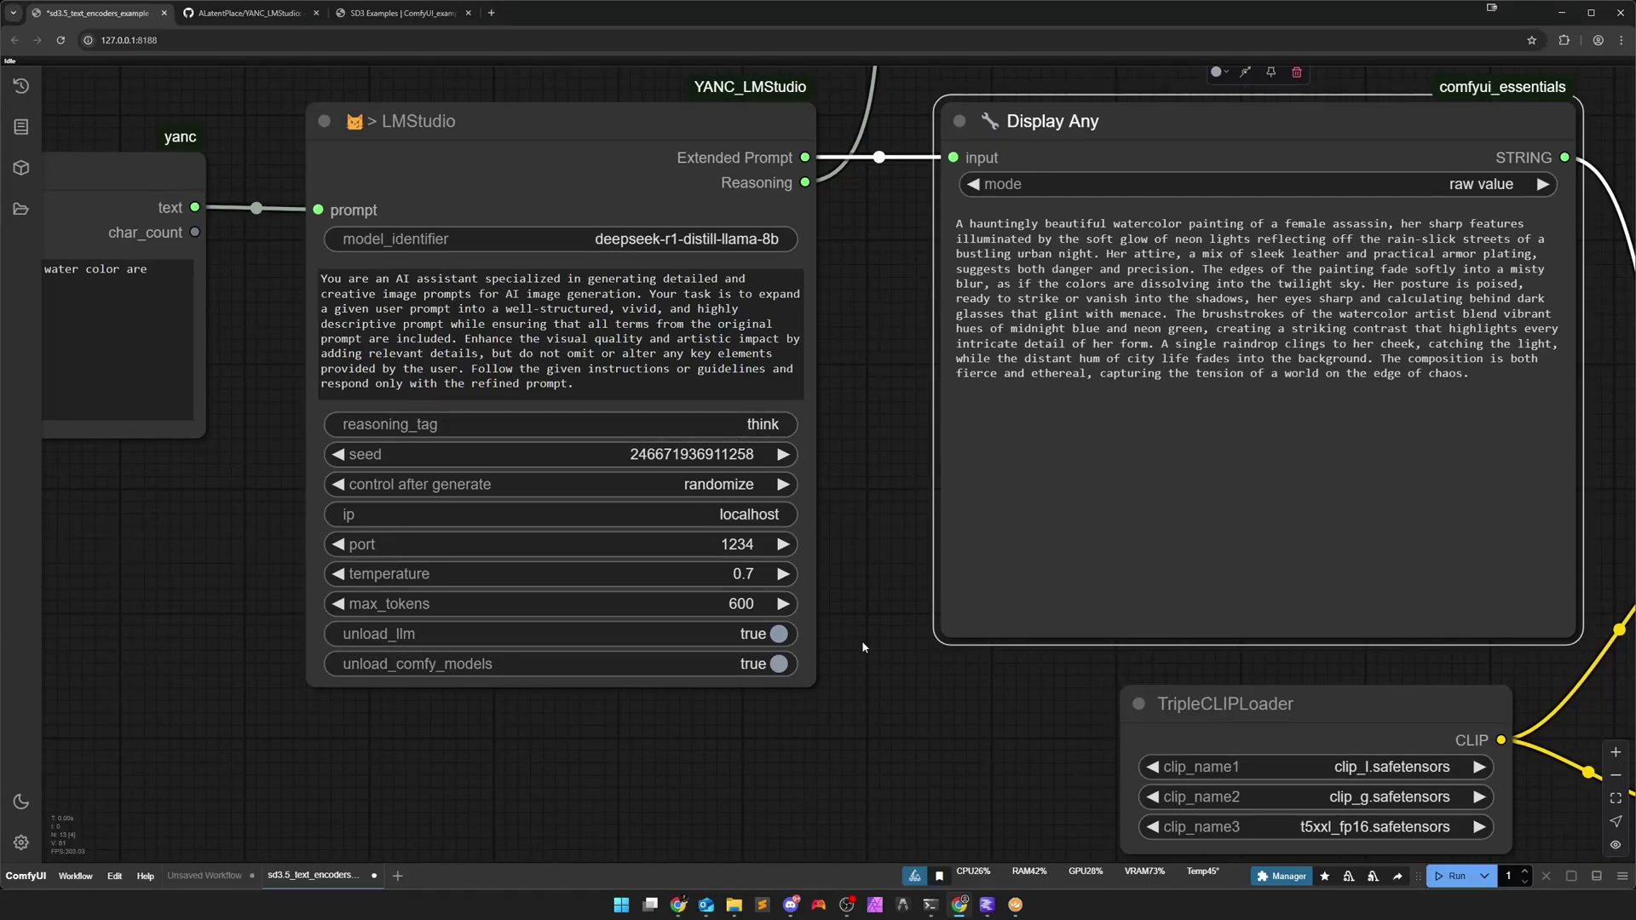
Inspect the generated image in the Save Image node and bring the whole workflow back into view.
{"action": "scroll", "coordinate": [862, 641], "scroll_direction": "down", "scroll_amount": 5}
{"action": "left_click_drag", "start_coordinate": [917, 769], "coordinate": [388, 613]}
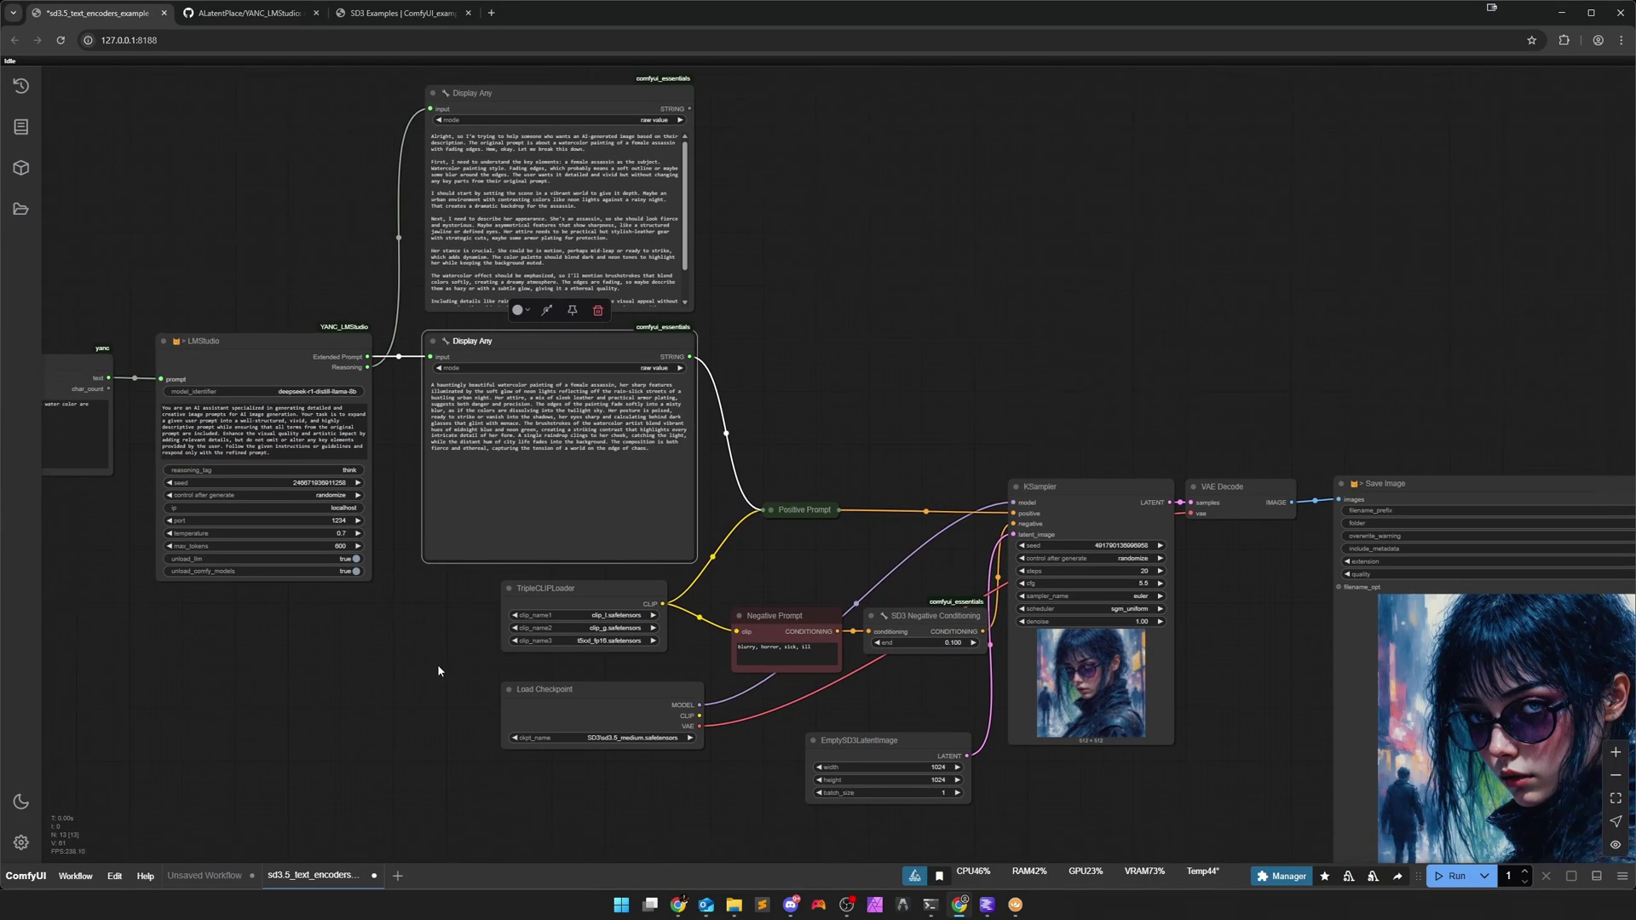
{"action": "left_click_drag", "start_coordinate": [1083, 782], "coordinate": [858, 669]}
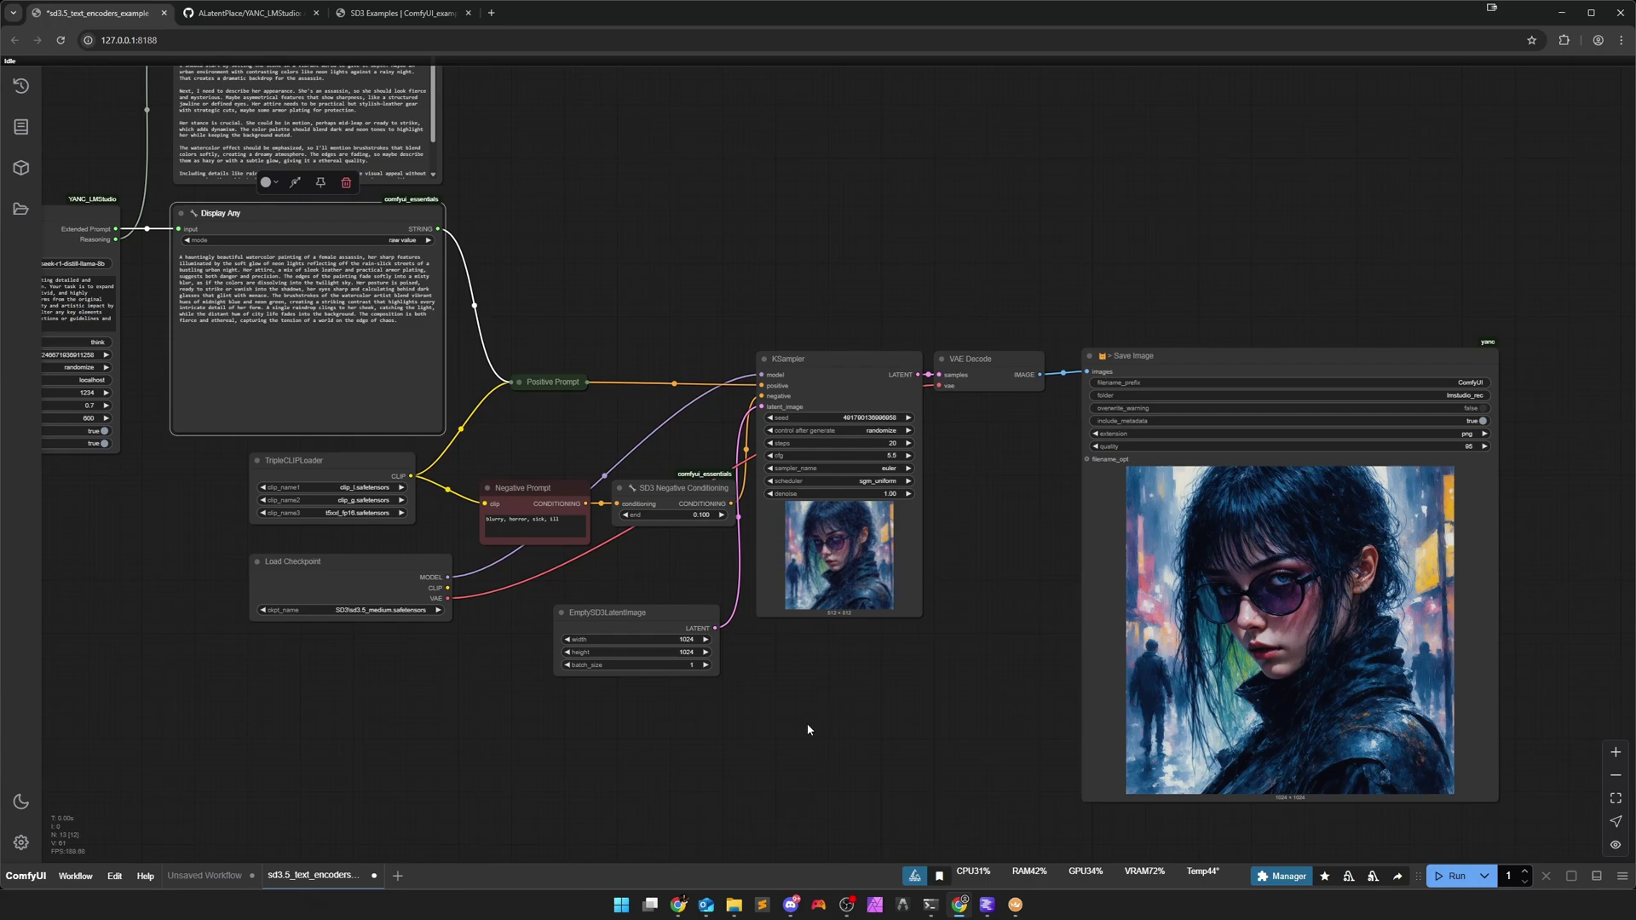
{"action": "scroll", "coordinate": [805, 727], "scroll_direction": "down", "scroll_amount": 2}
{"action": "left_click_drag", "start_coordinate": [737, 765], "coordinate": [904, 822]}
{"action": "left_click_drag", "start_coordinate": [774, 810], "coordinate": [871, 799]}
Run the workflow again and switch to LM Studio to watch the model generate its response.
{"action": "left_click", "coordinate": [1453, 876]}
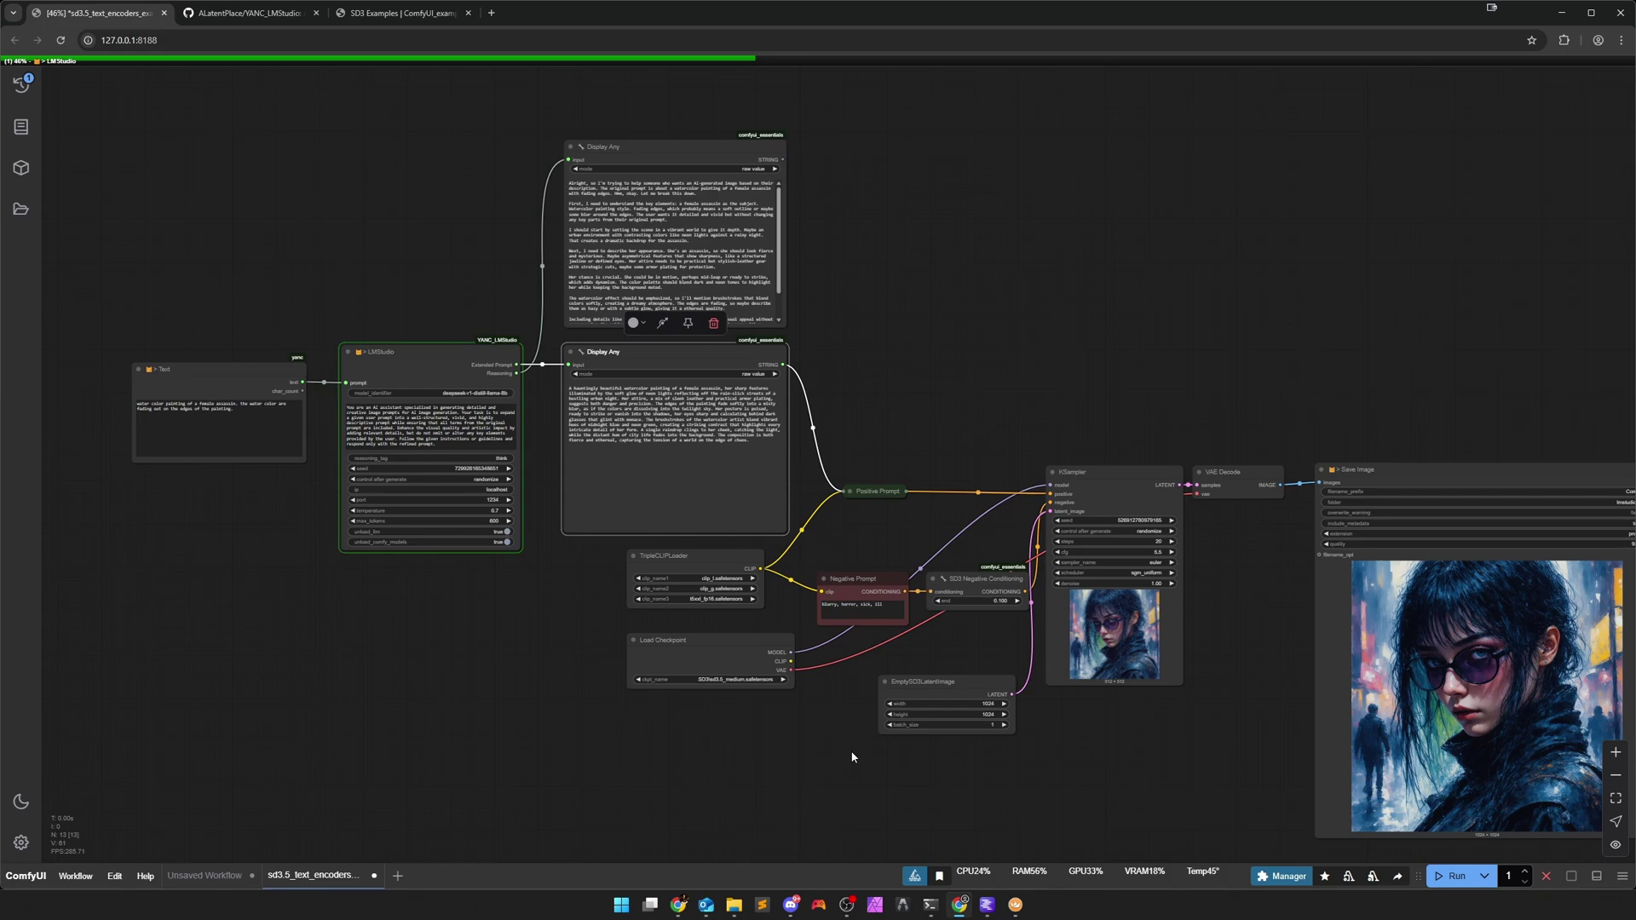
{"action": "scroll", "coordinate": [737, 707], "scroll_direction": "up", "scroll_amount": 4}
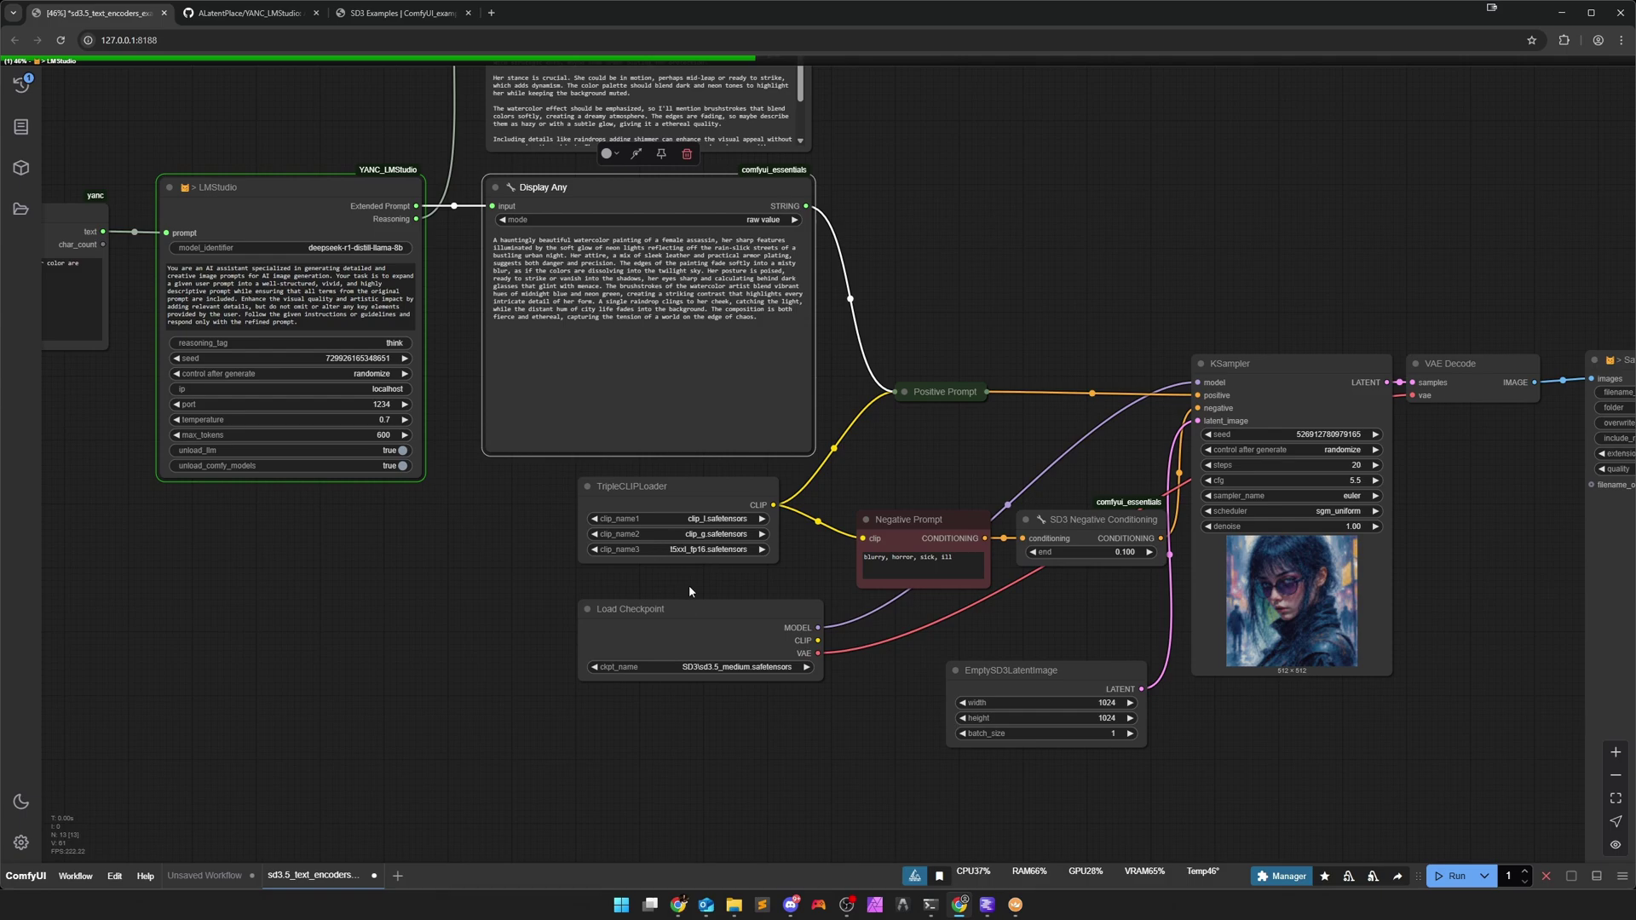
{"action": "scroll", "coordinate": [764, 747], "scroll_direction": "down", "scroll_amount": 3}
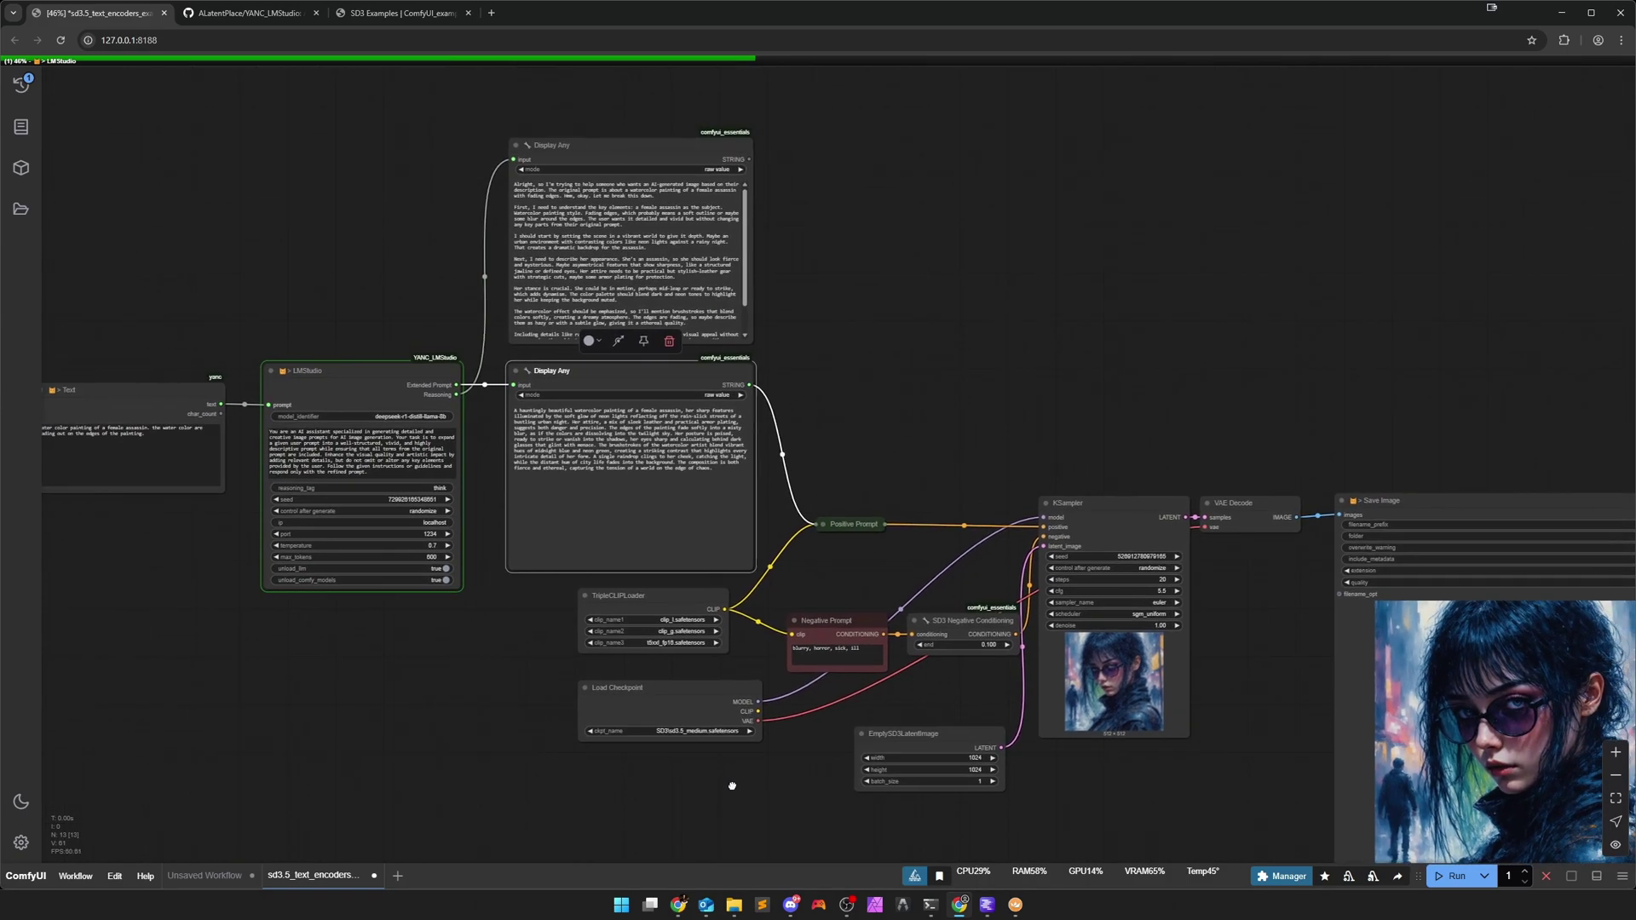
{"action": "left_click", "coordinate": [987, 906]}
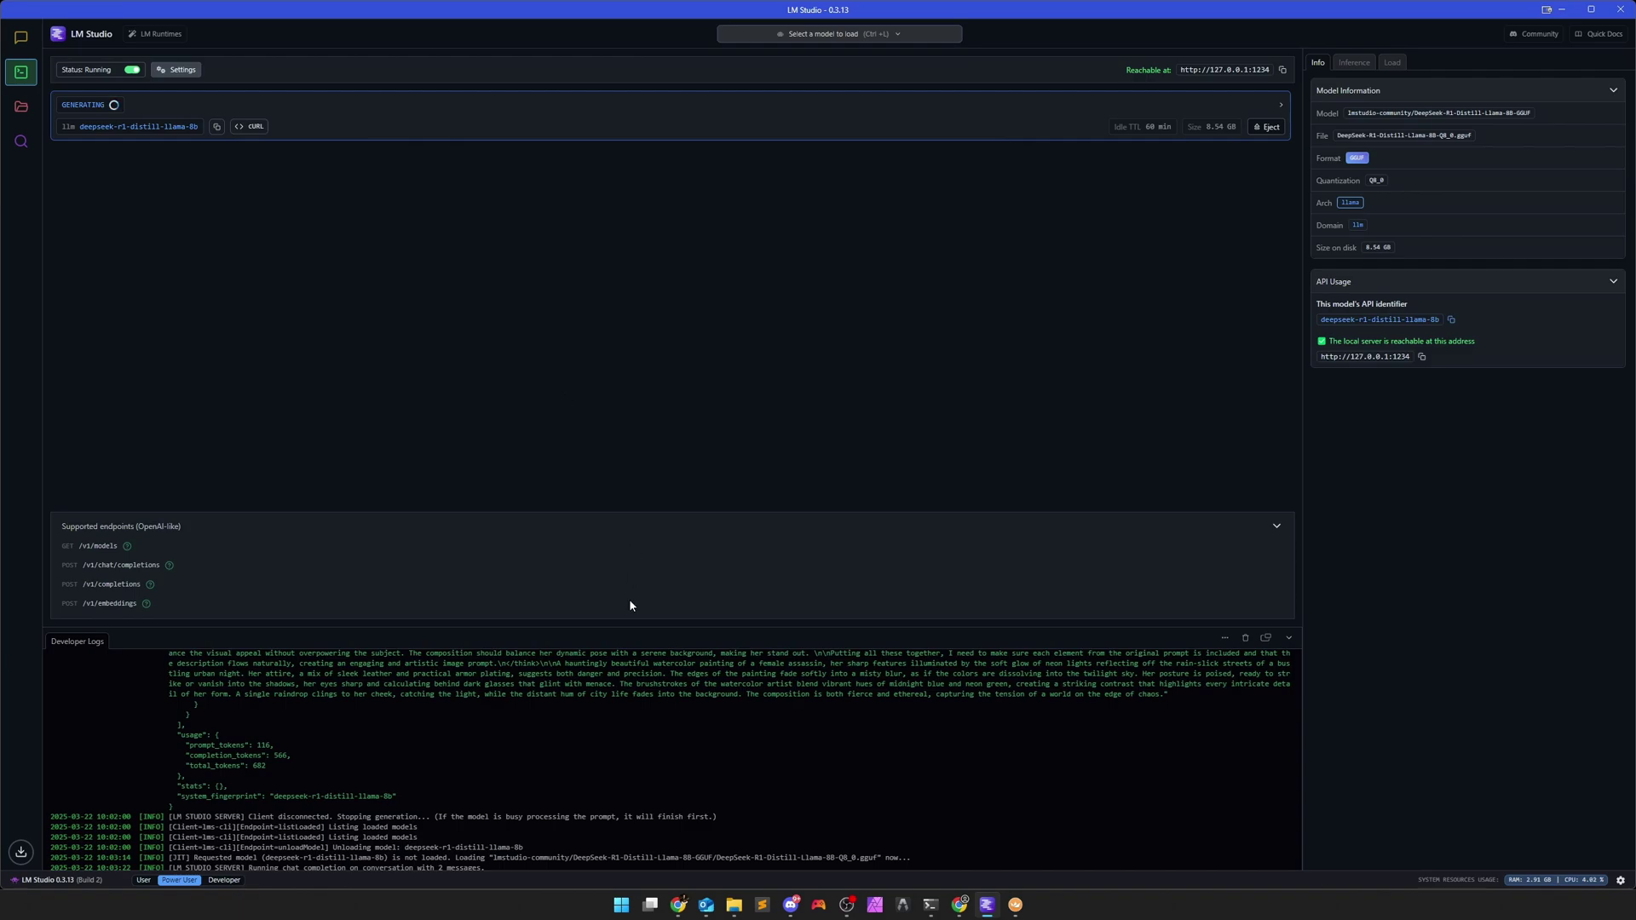
Return to ComfyUI and check the last words of the new extended prompt against the LMStudio node's max_tokens setting.
{"action": "mouse_move", "coordinate": [956, 910]}
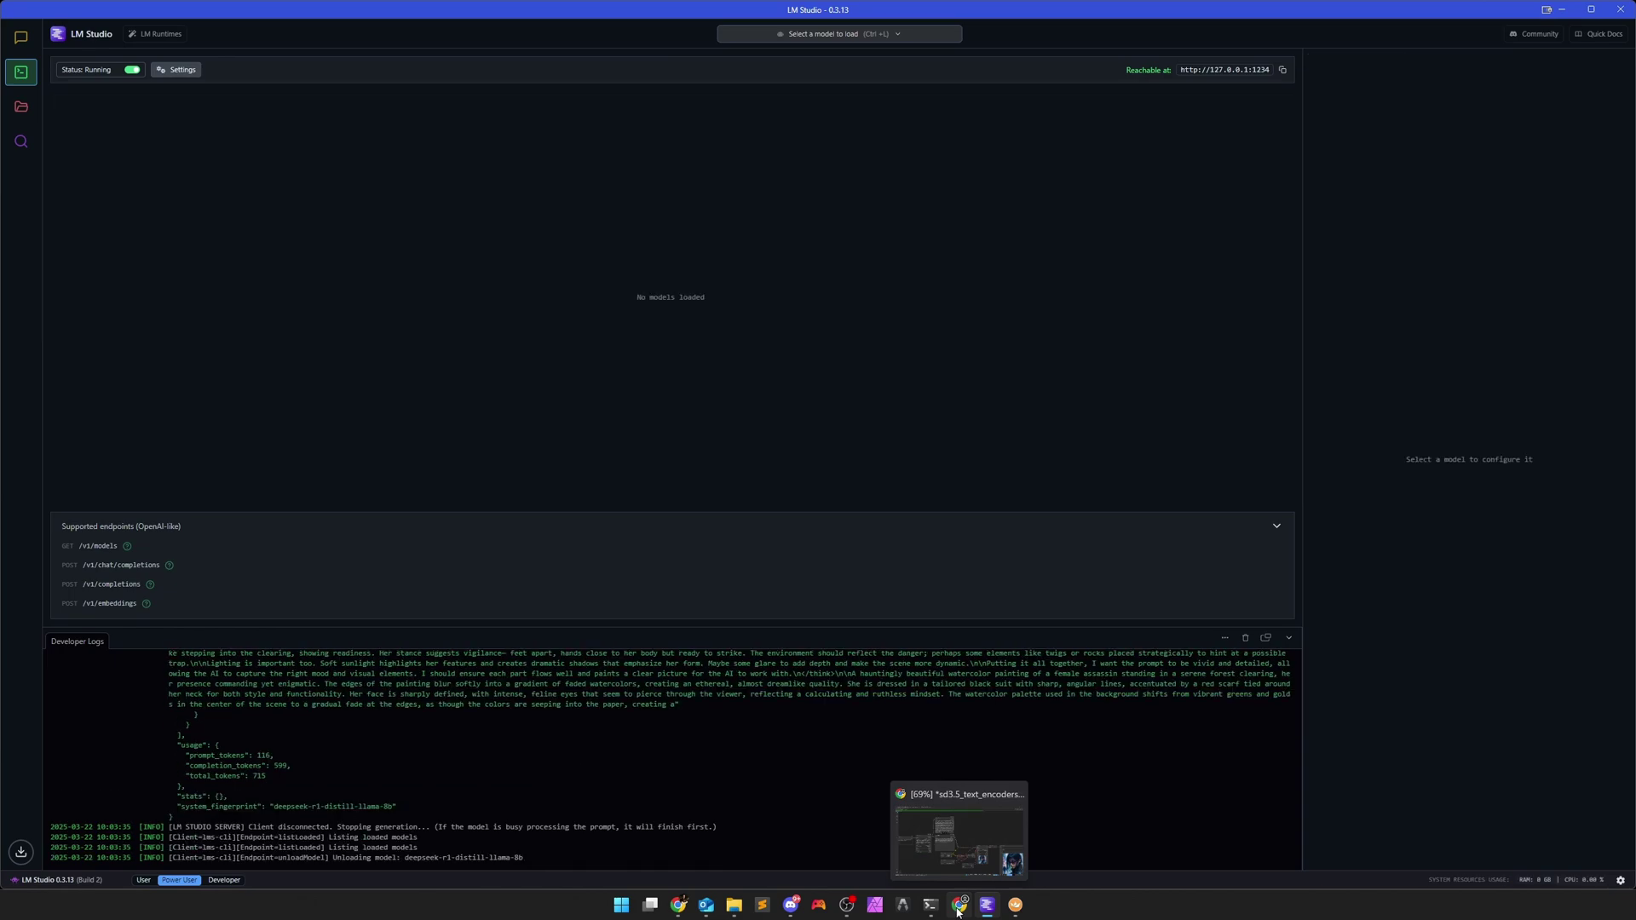
{"action": "left_click", "coordinate": [958, 910]}
{"action": "scroll", "coordinate": [695, 444], "scroll_direction": "up", "scroll_amount": 7}
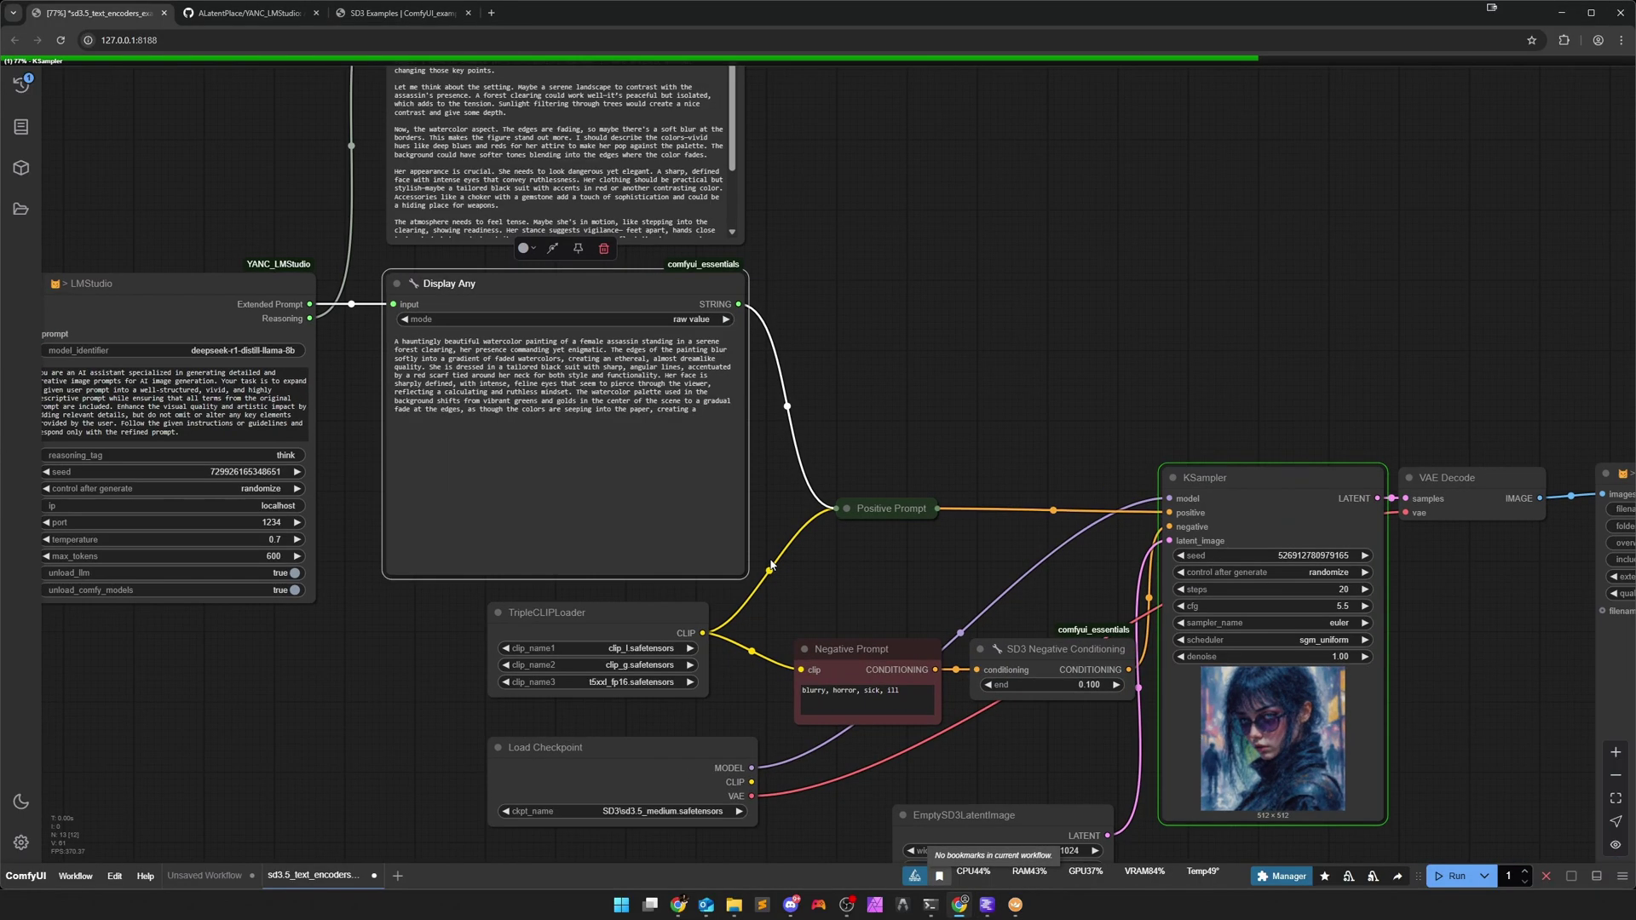
{"action": "left_click_drag", "start_coordinate": [681, 367], "coordinate": [615, 365]}
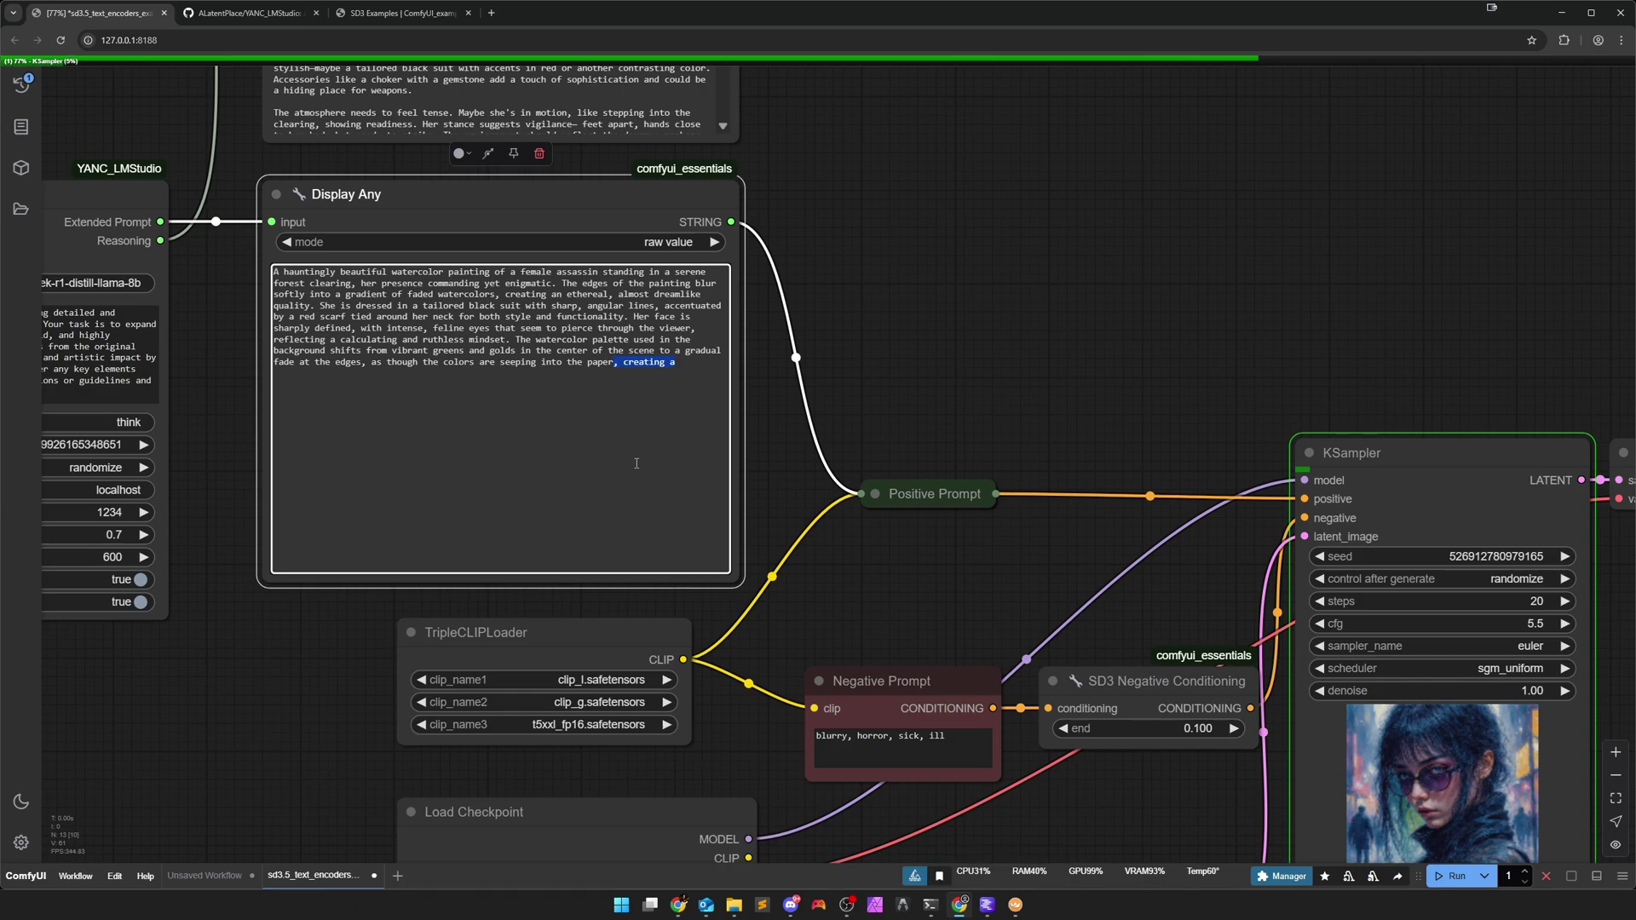
{"action": "left_click_drag", "start_coordinate": [84, 546], "coordinate": [420, 575]}
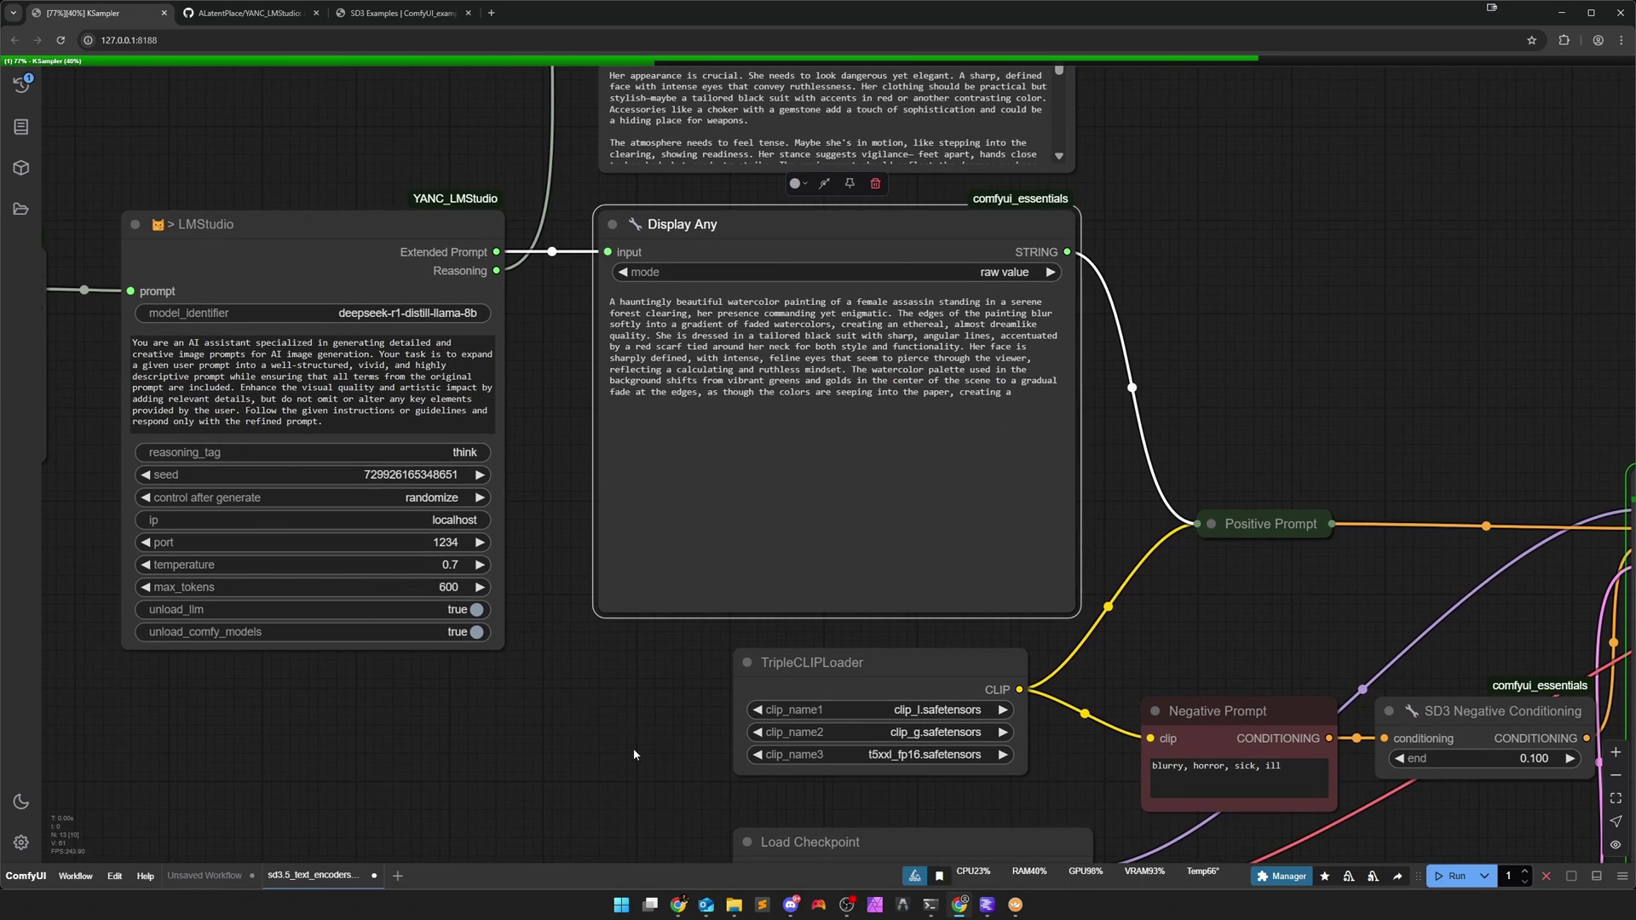
Follow the KSampler's progress, examine the new image in the Save Image node and compare it with the extended prompt.
{"action": "left_click_drag", "start_coordinate": [722, 777], "coordinate": [364, 708]}
{"action": "scroll", "coordinate": [364, 708], "scroll_direction": "down", "scroll_amount": 1}
{"action": "scroll", "coordinate": [363, 708], "scroll_direction": "down", "scroll_amount": 3}
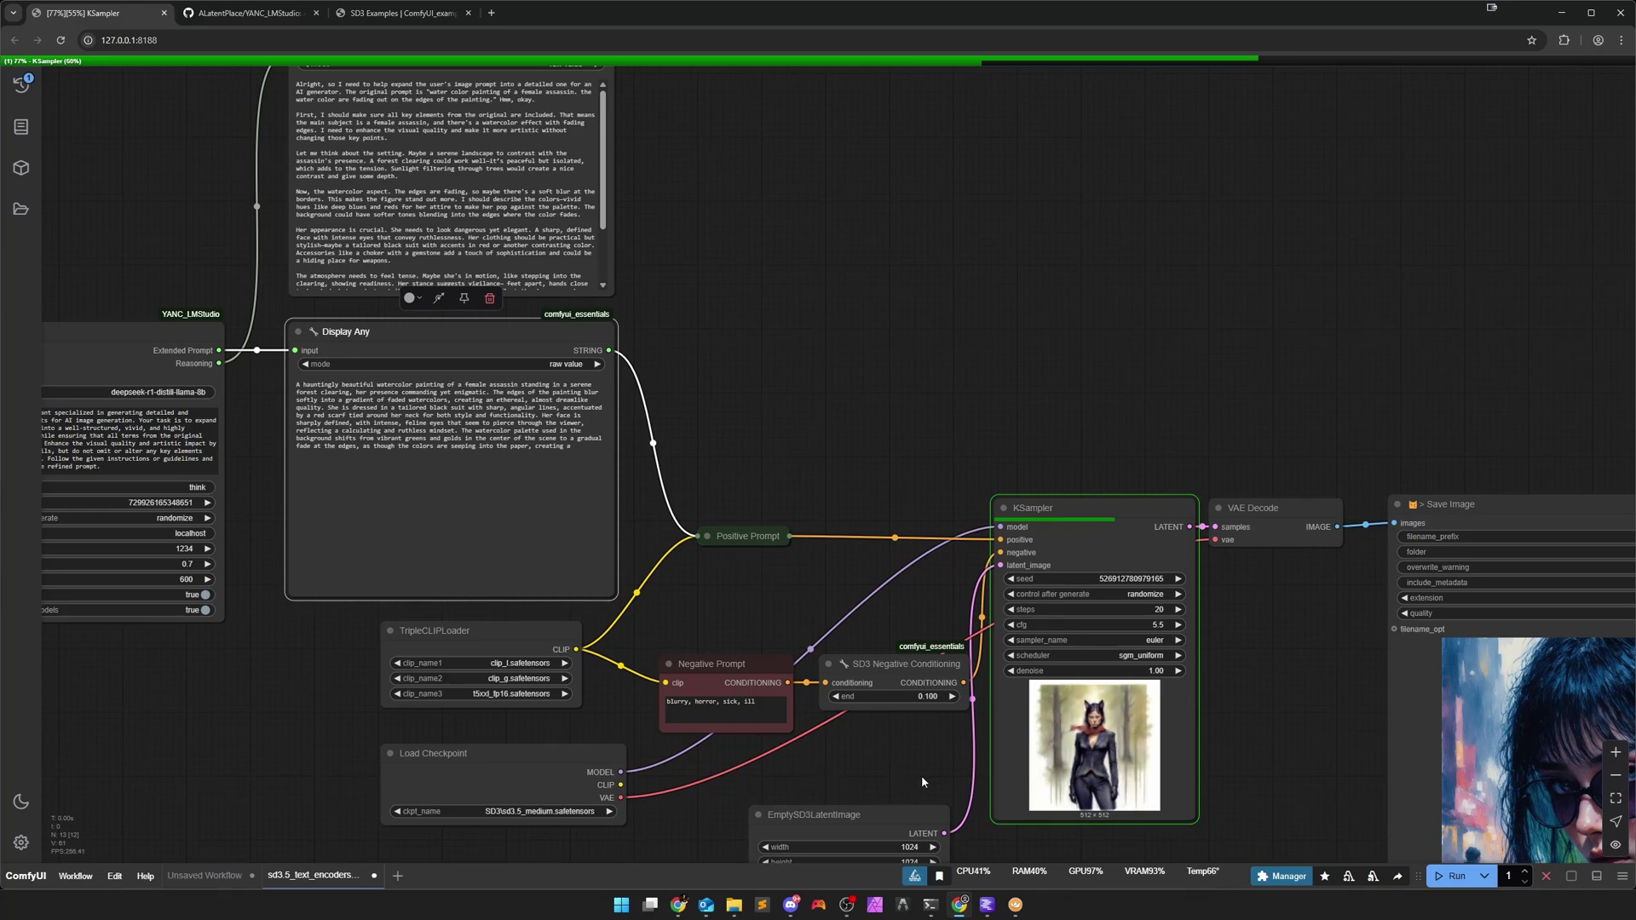
{"action": "left_click_drag", "start_coordinate": [922, 777], "coordinate": [553, 617]}
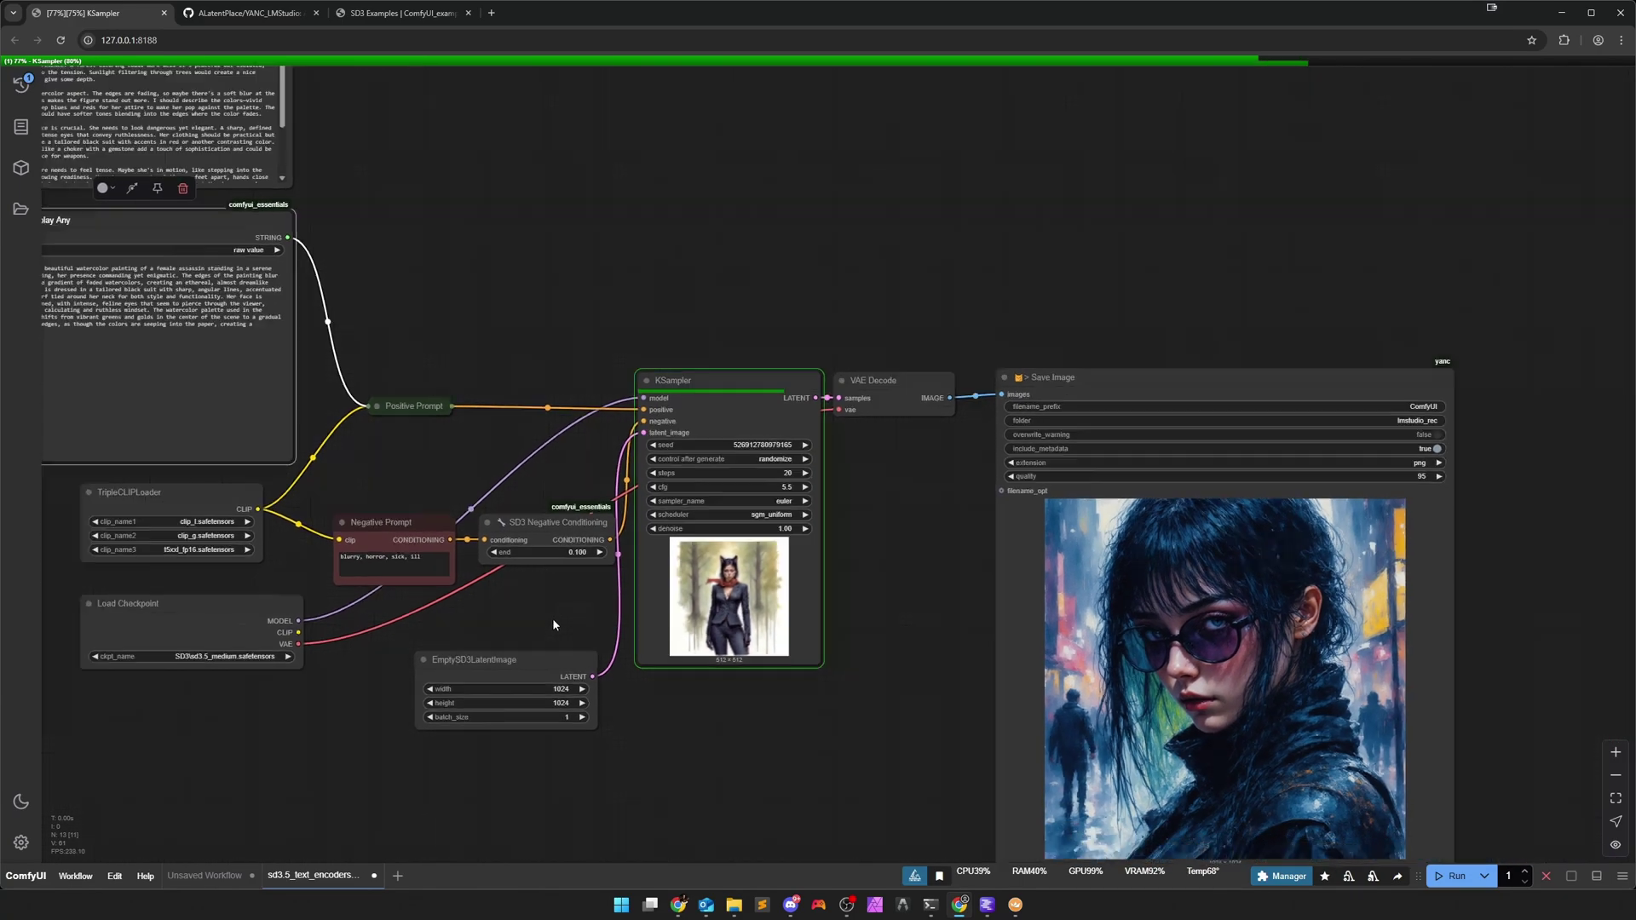
{"action": "scroll", "coordinate": [552, 617], "scroll_direction": "down", "scroll_amount": 2}
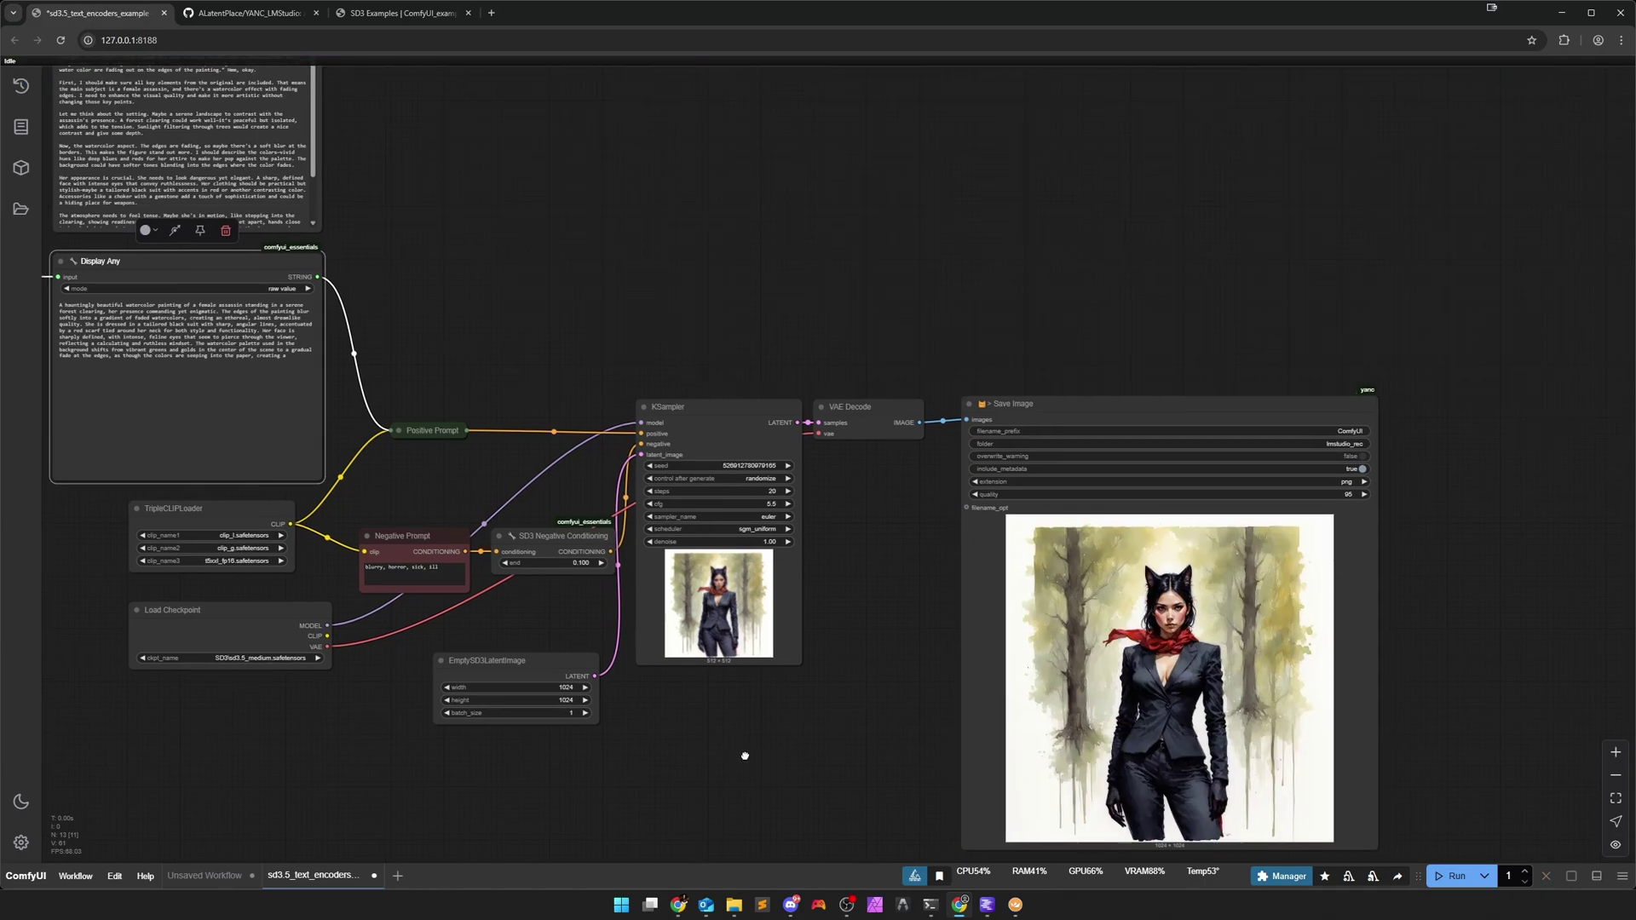
{"action": "left_click_drag", "start_coordinate": [741, 756], "coordinate": [1117, 846]}
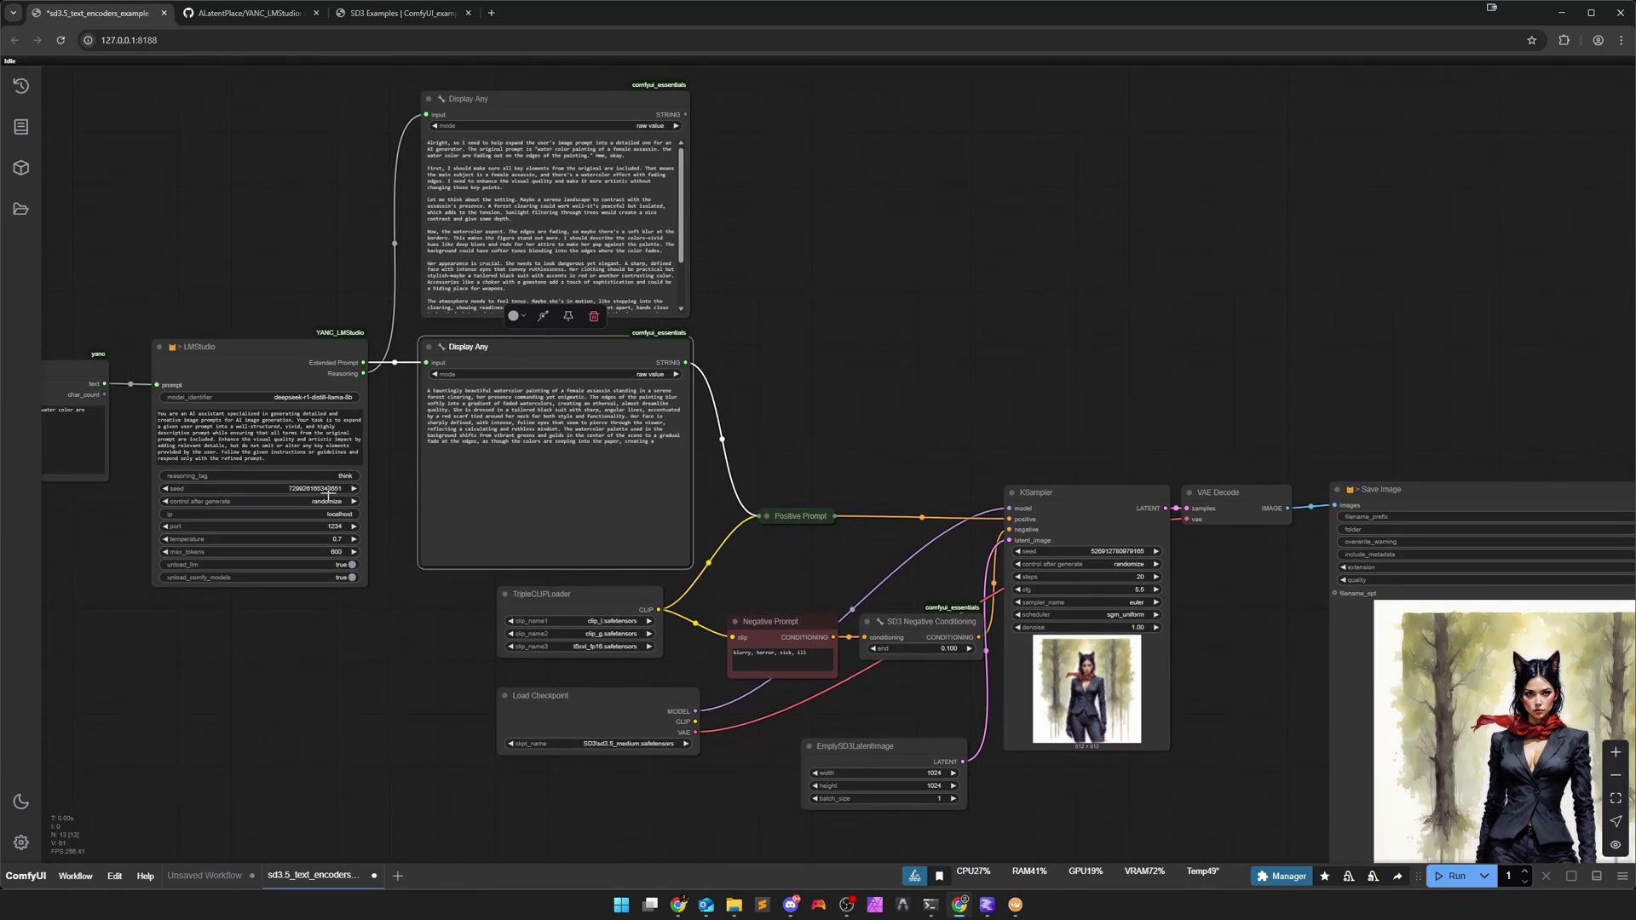
{"action": "left_click_drag", "start_coordinate": [344, 648], "coordinate": [373, 722]}
{"action": "scroll", "coordinate": [373, 722], "scroll_direction": "down", "scroll_amount": 2}
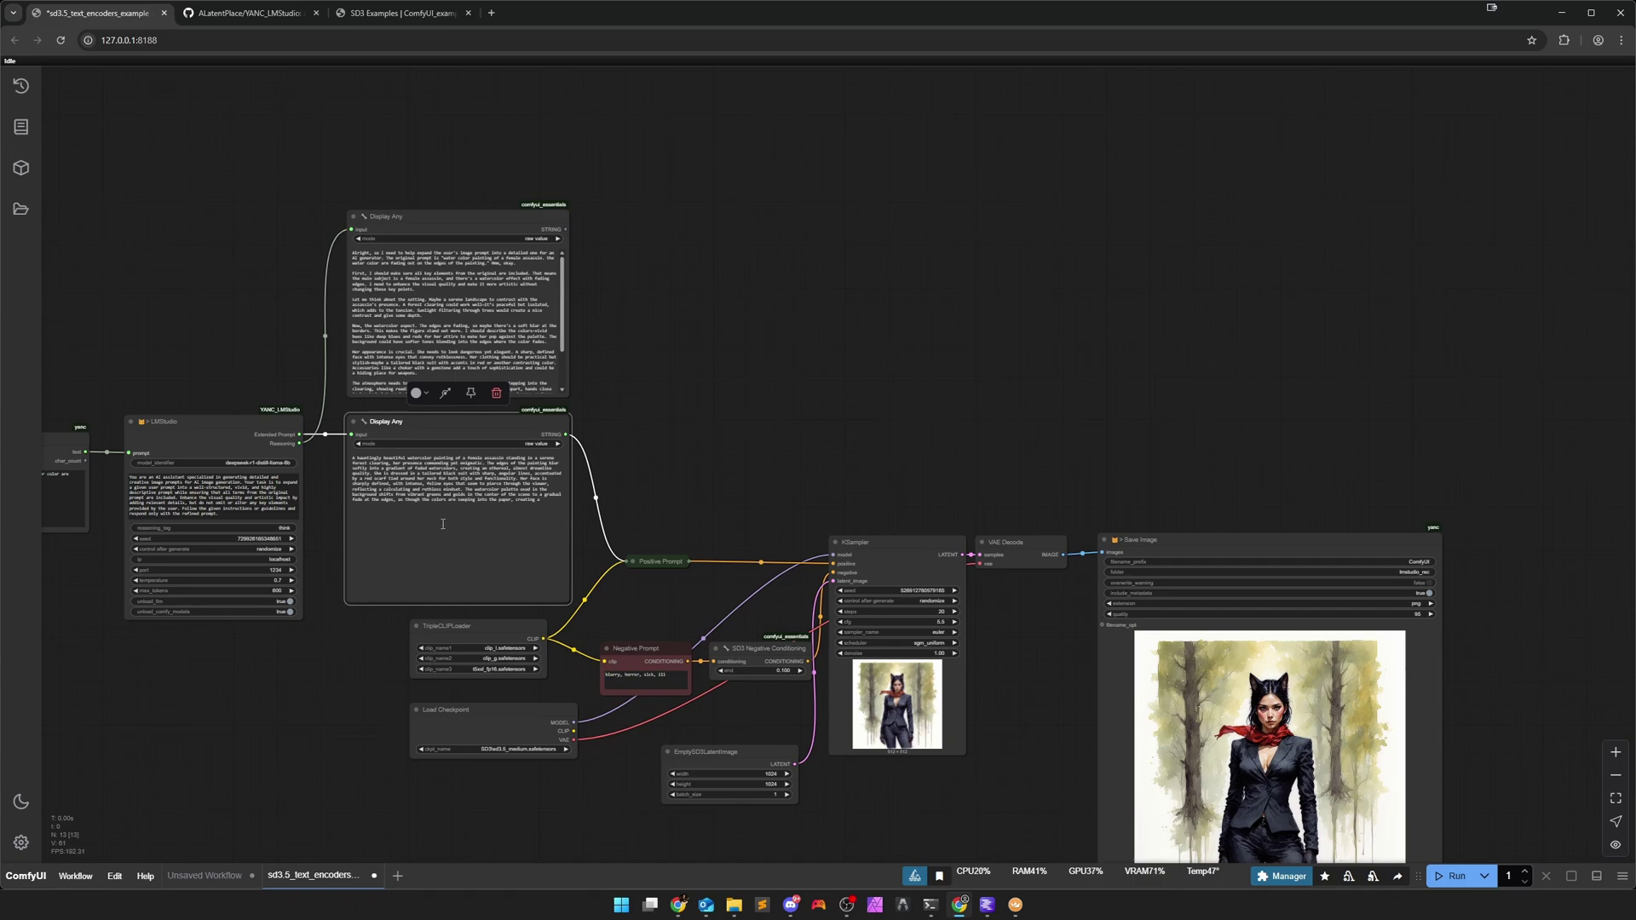
{"action": "scroll", "coordinate": [528, 670], "scroll_direction": "down", "scroll_amount": 2}
Switch to LM Studio, find the 8.27 GB Cydonia 22B v2k model, copy its API identifier and leave without loading it.
{"action": "left_click", "coordinate": [989, 909]}
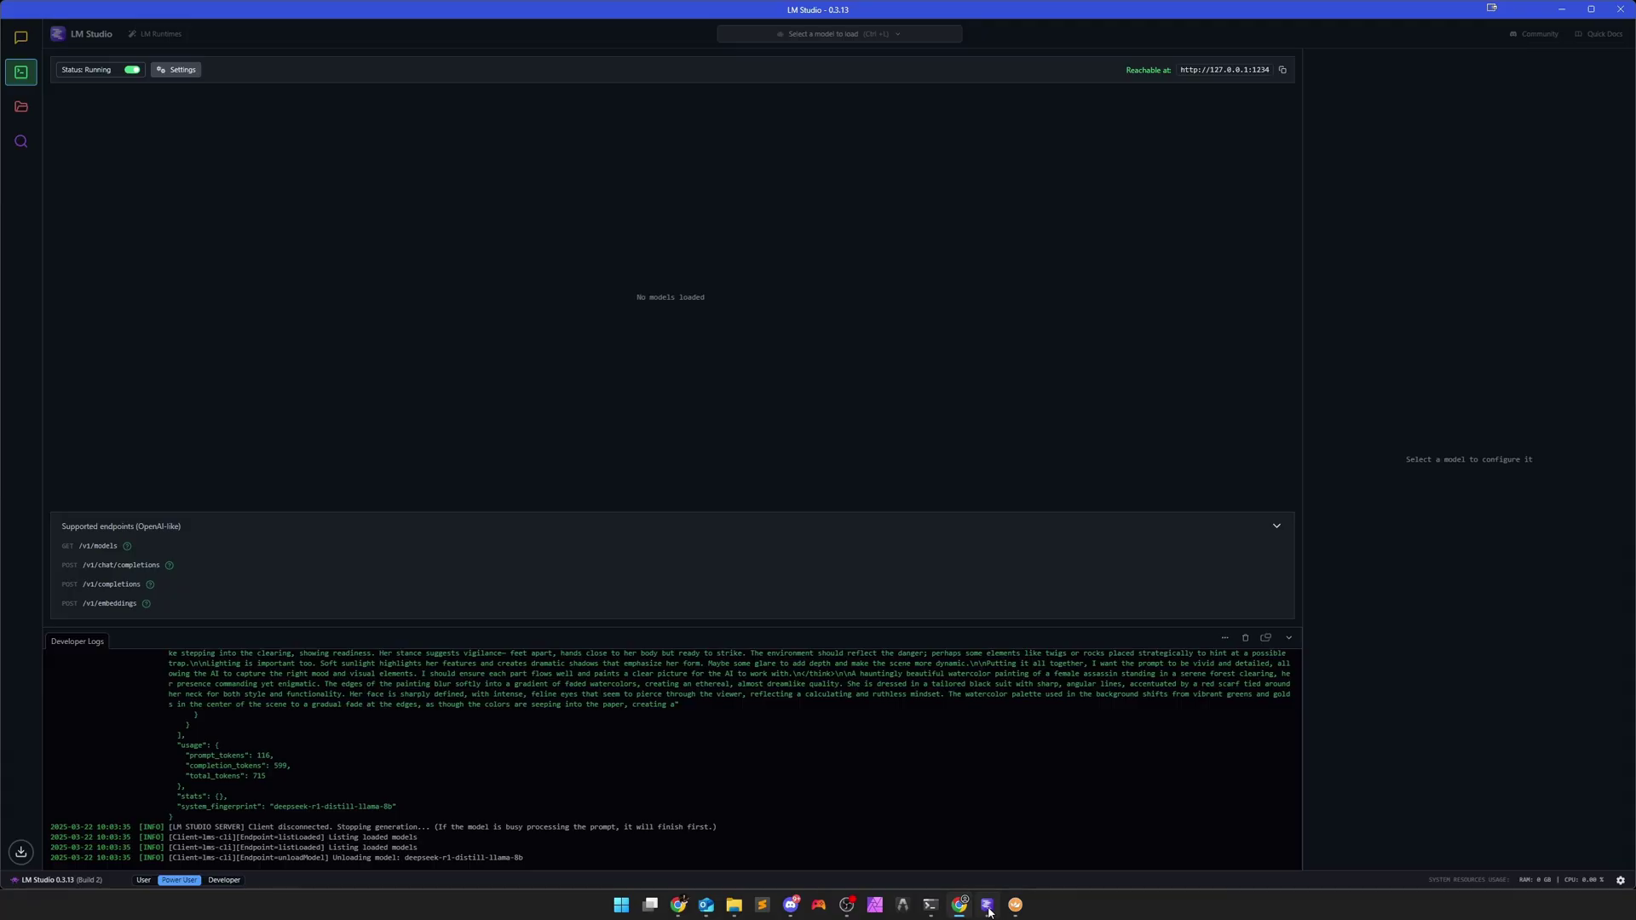
{"action": "left_click", "coordinate": [824, 34]}
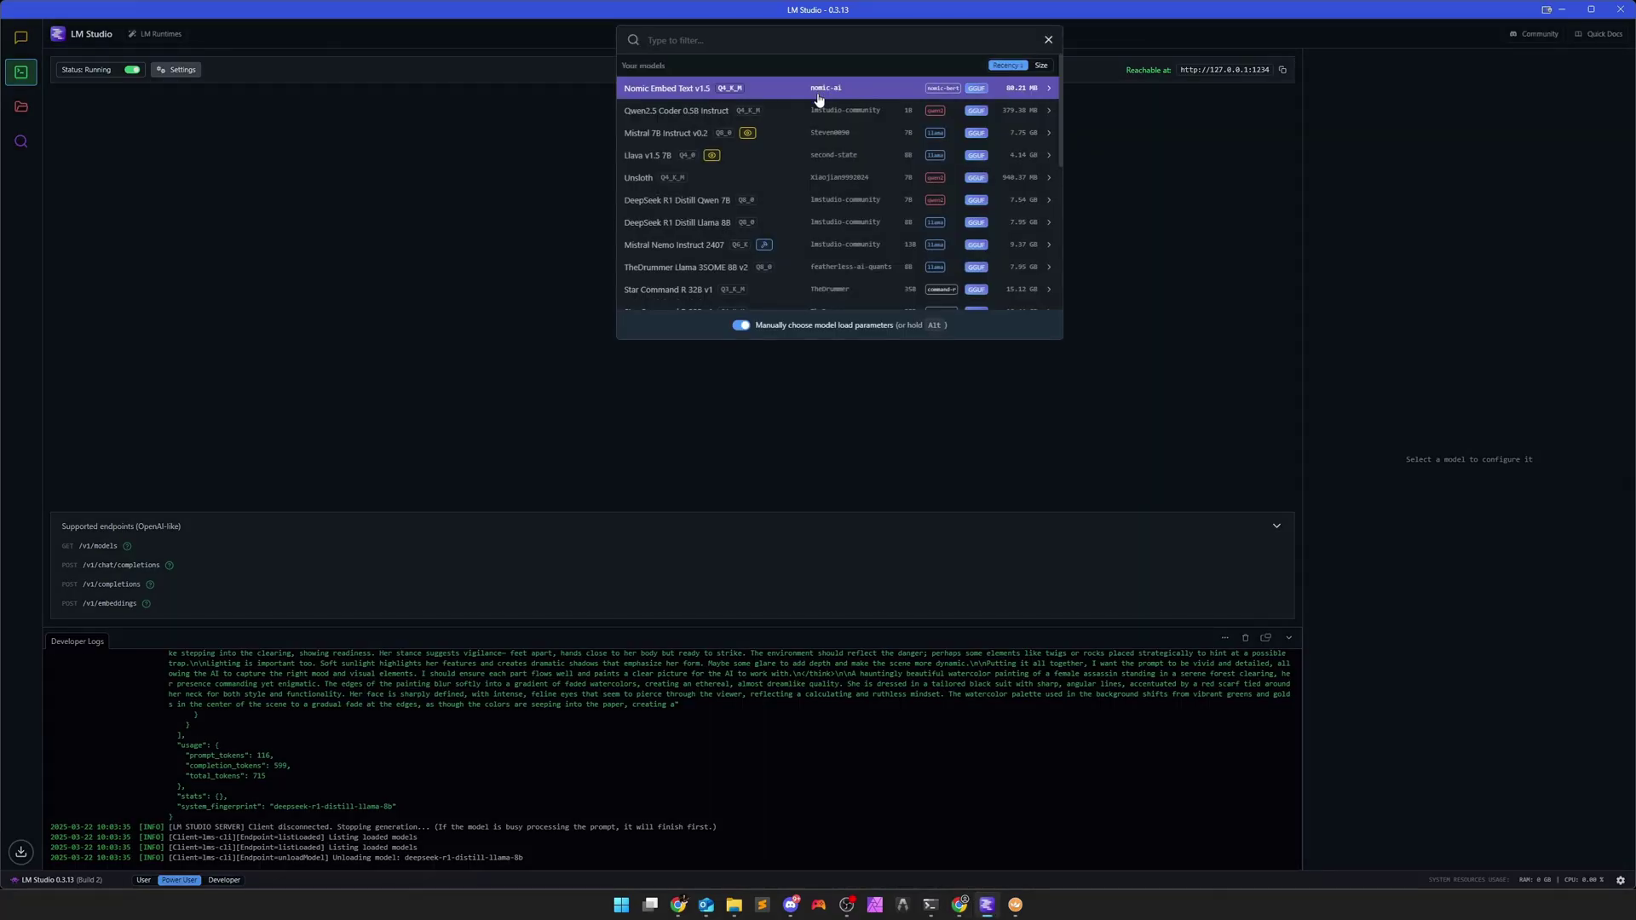
{"action": "type", "text": "cydo"}
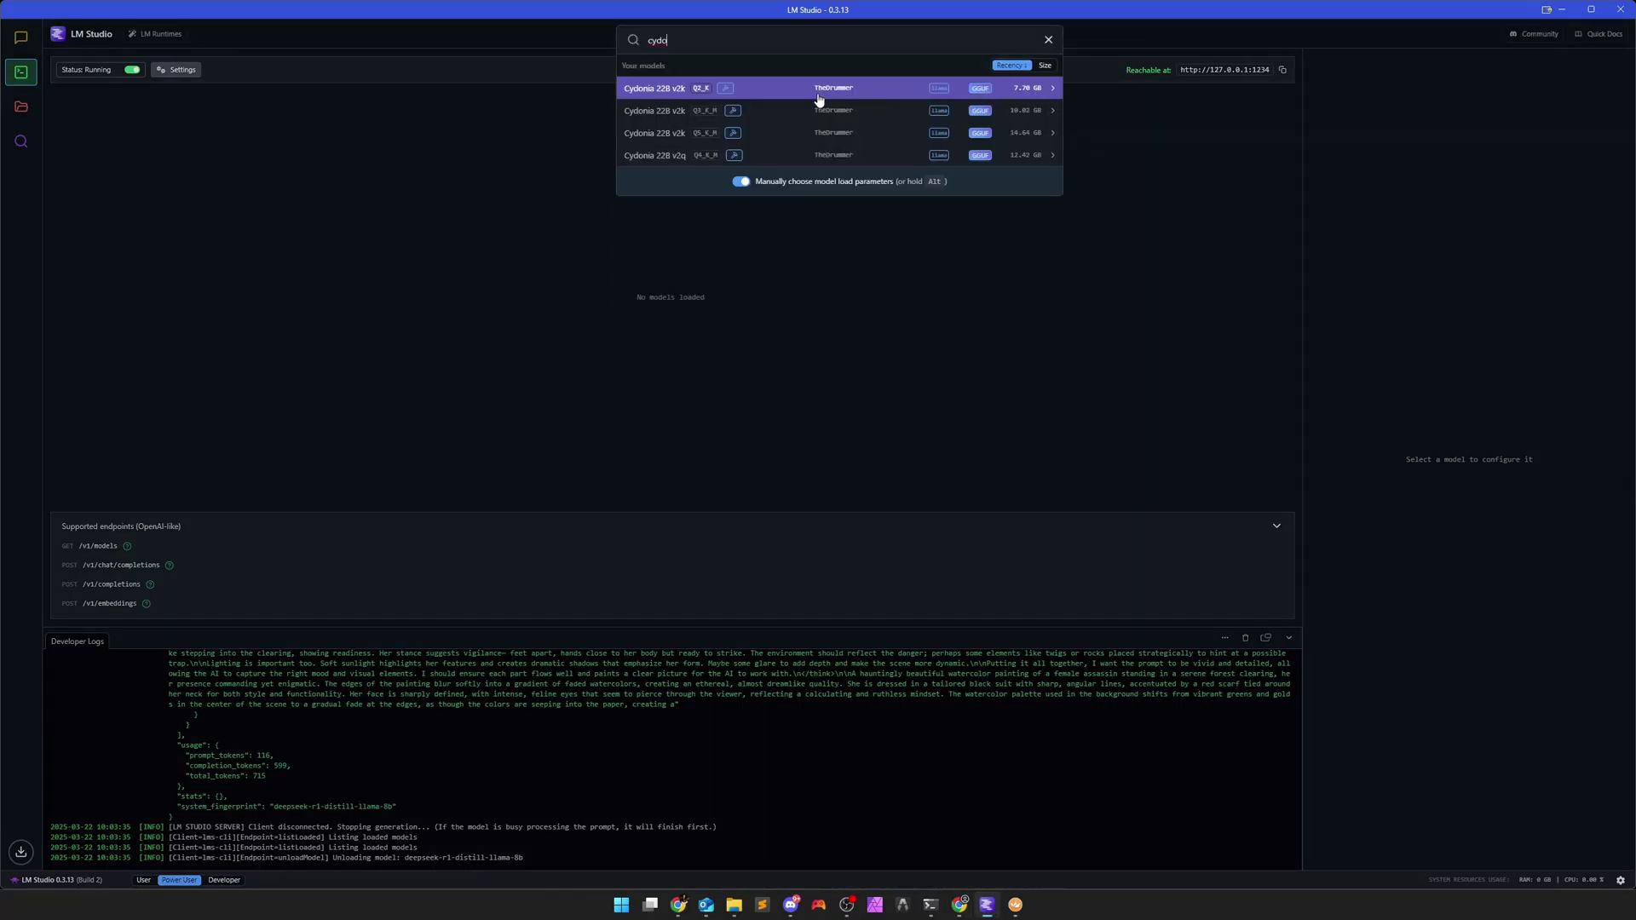
{"action": "left_click", "coordinate": [757, 90]}
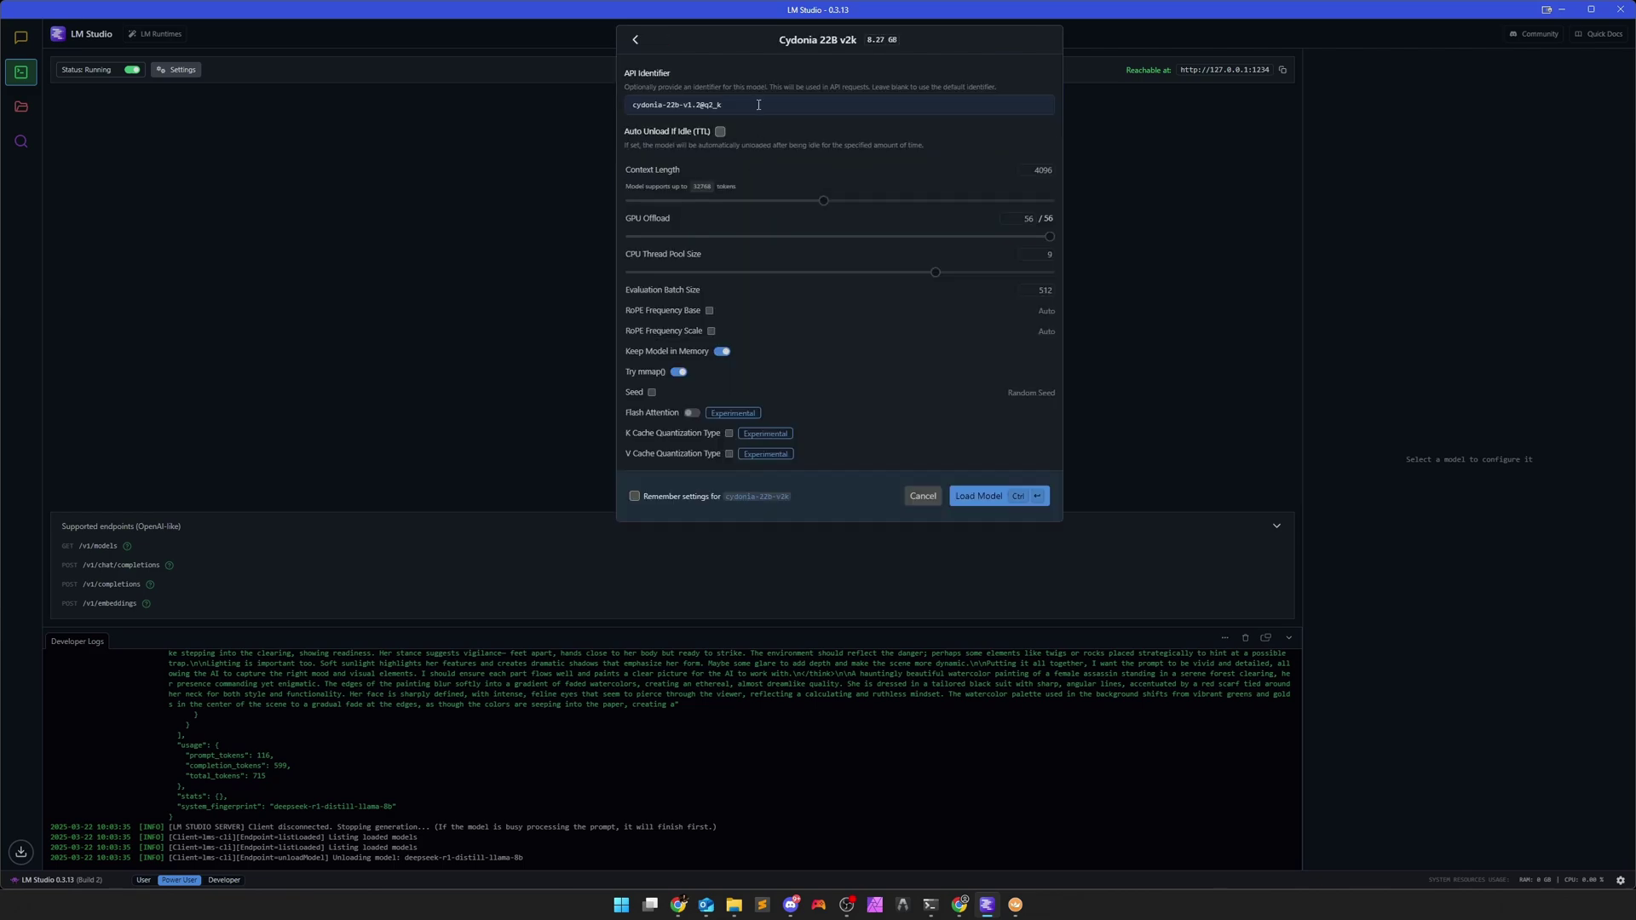
{"action": "left_click_drag", "start_coordinate": [759, 104], "coordinate": [627, 107]}
{"action": "key", "text": "ctrl+c"}
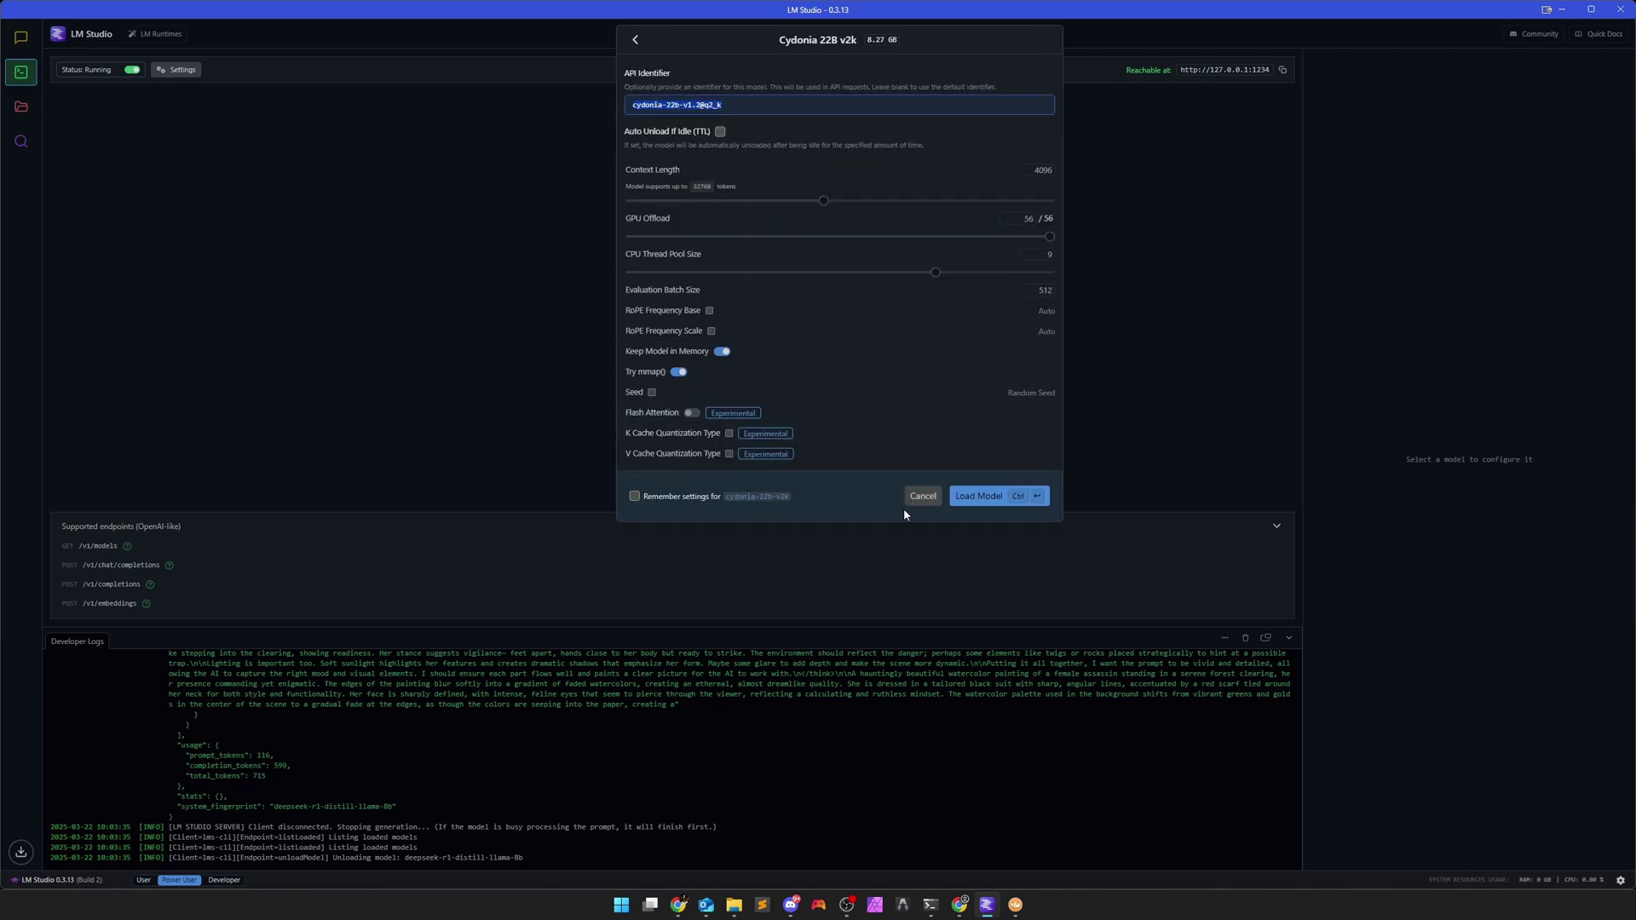
{"action": "left_click", "coordinate": [922, 495]}
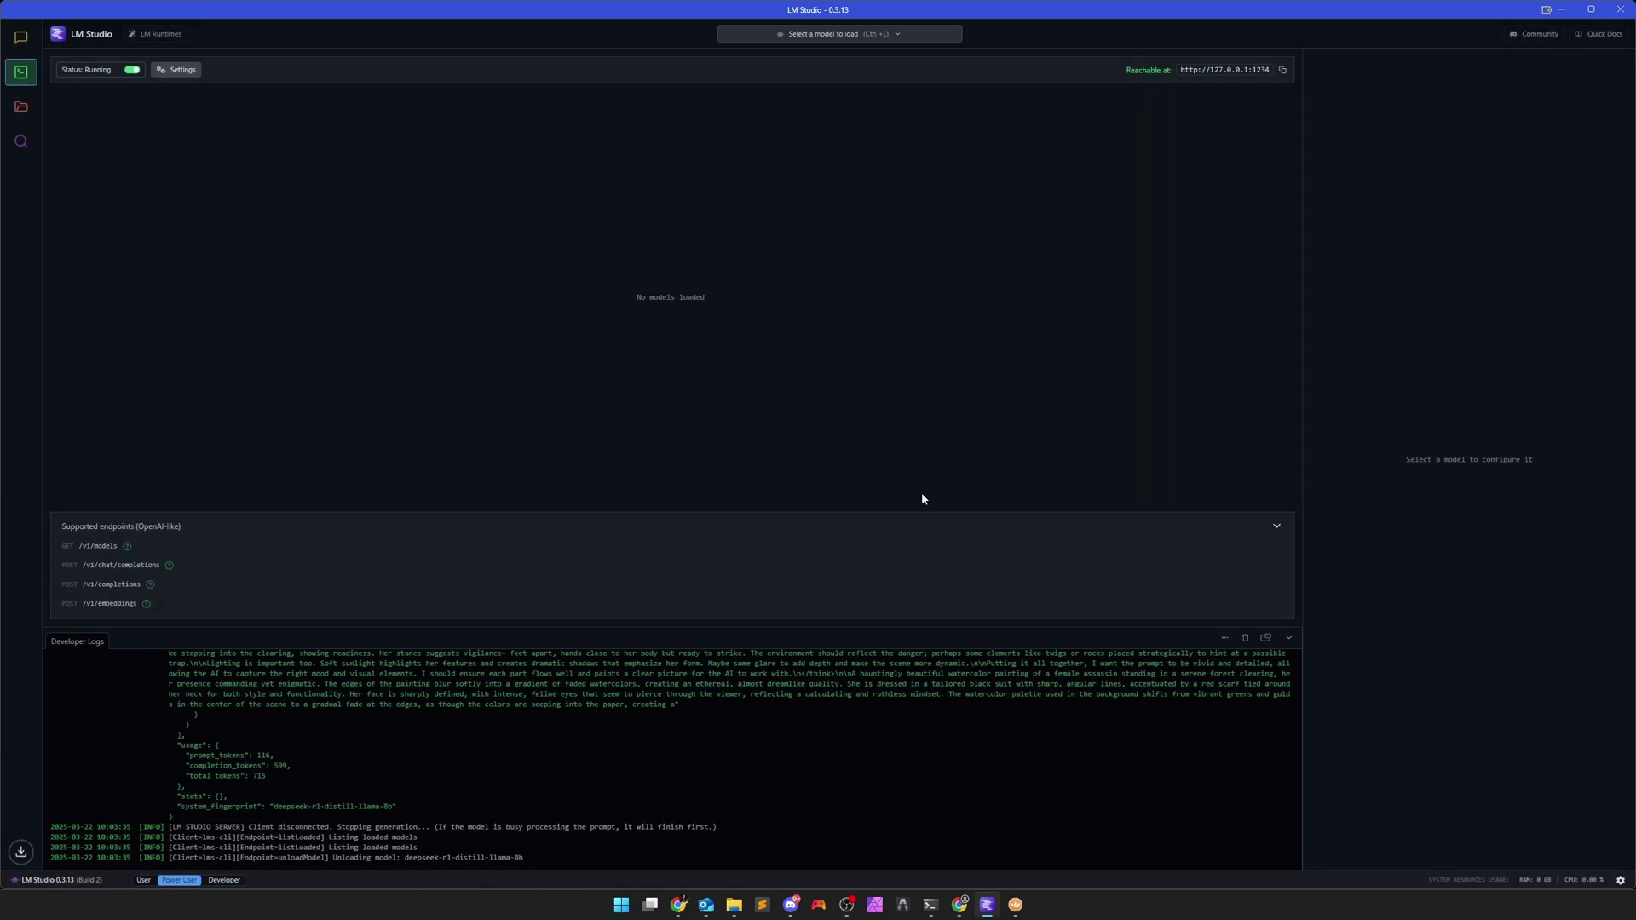
Return to ComfyUI, set the LMStudio node's model_identifier to cydonia-22b-v1.2@q2_k and run the workflow.
{"action": "left_click", "coordinate": [960, 908]}
{"action": "scroll", "coordinate": [669, 670], "scroll_direction": "up", "scroll_amount": 5}
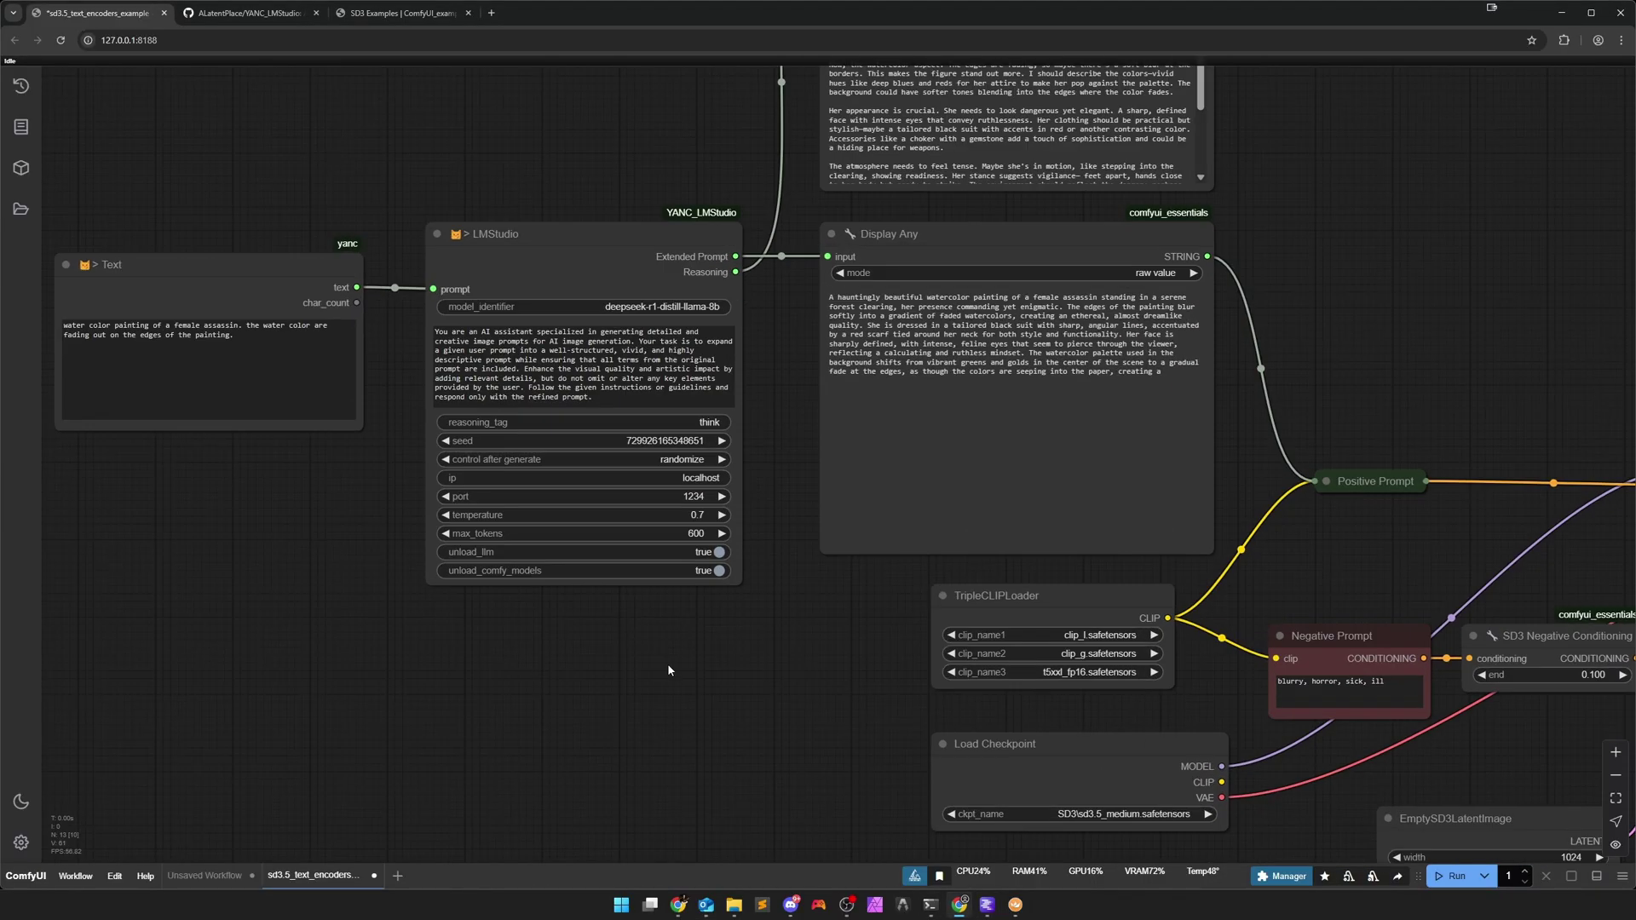
{"action": "left_click_drag", "start_coordinate": [668, 670], "coordinate": [682, 807]}
{"action": "left_click", "coordinate": [692, 445]}
{"action": "key", "text": "ctrl+v"}
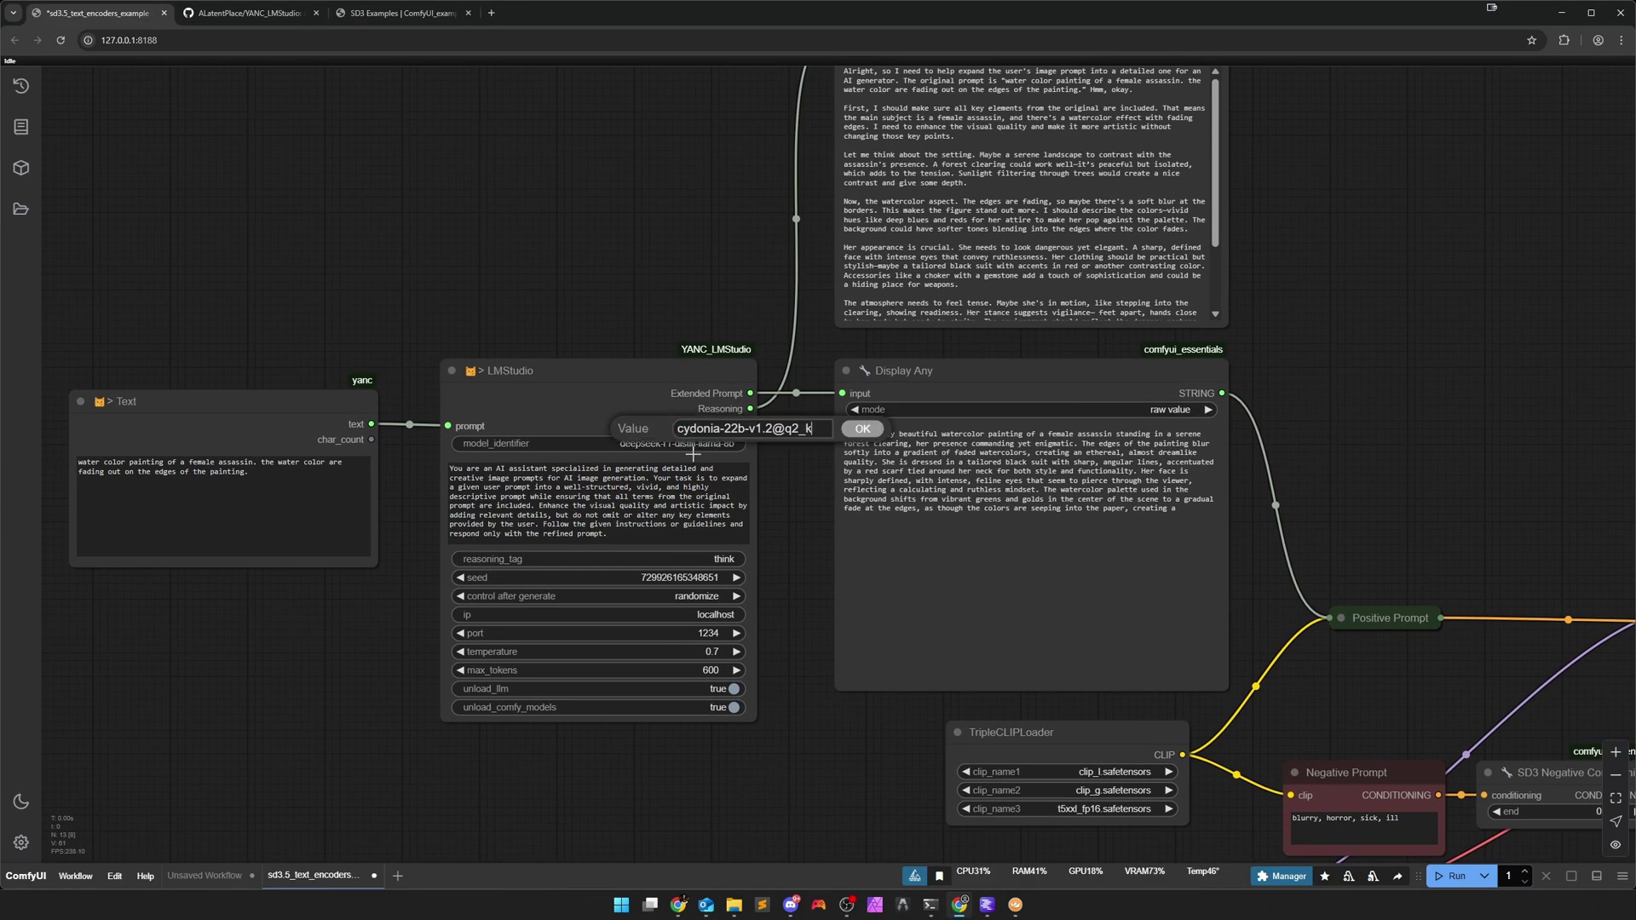
{"action": "key", "text": "Return"}
{"action": "key", "text": "ctrl+Return"}
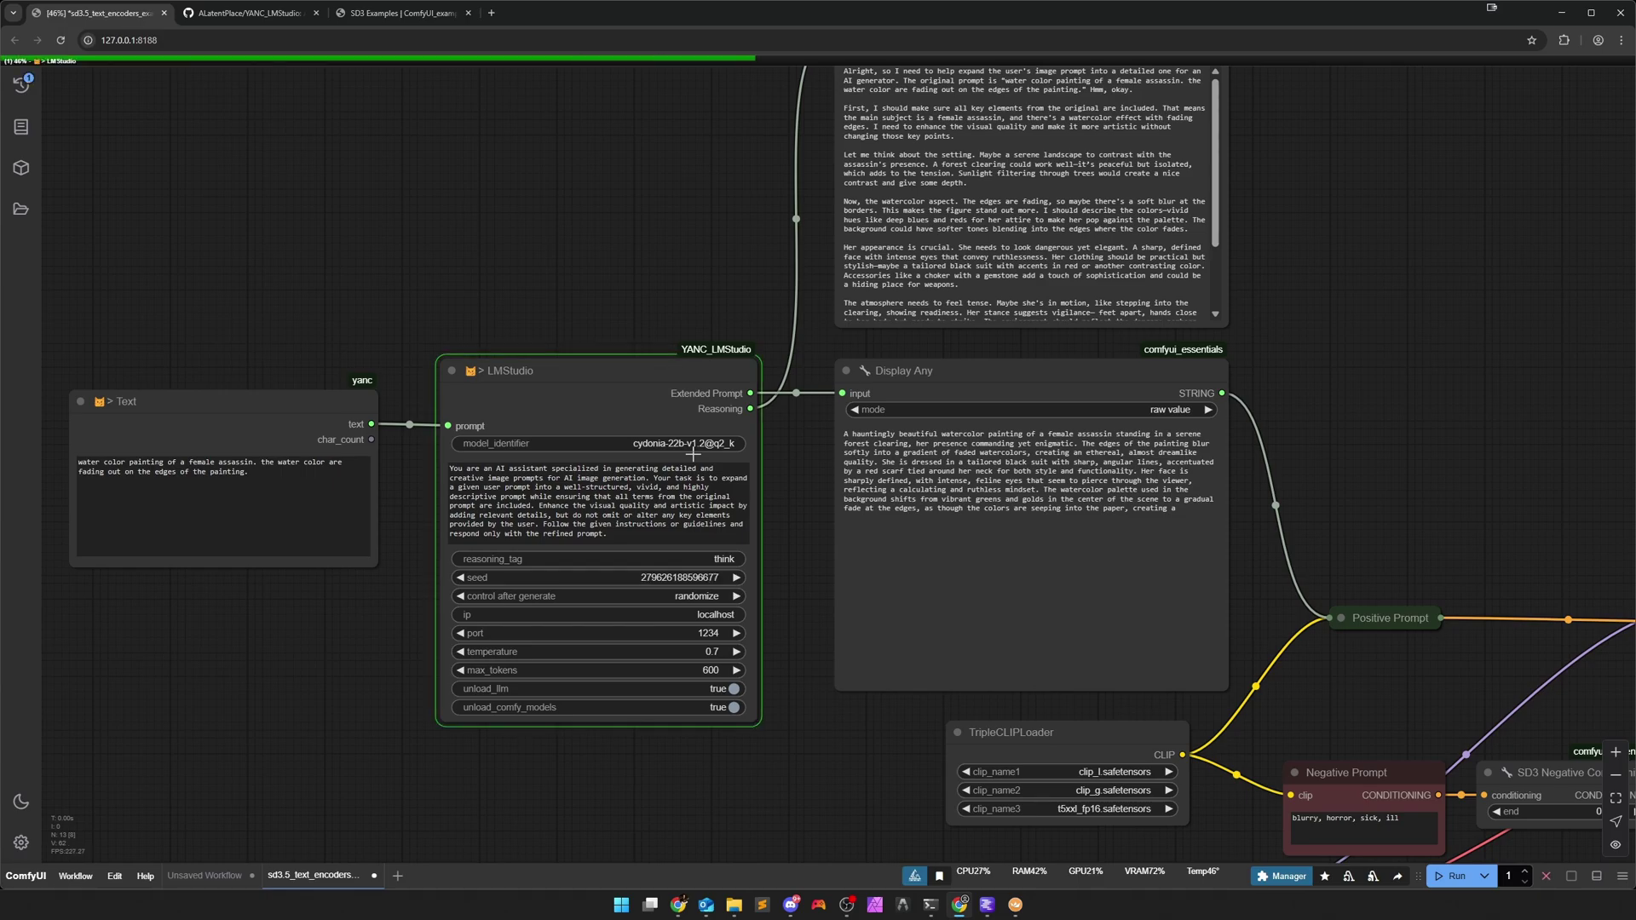
Bring the whole workflow into view and switch to LM Studio to watch the Cydonia model load.
{"action": "scroll", "coordinate": [793, 767], "scroll_direction": "down", "scroll_amount": 3}
{"action": "left_click_drag", "start_coordinate": [793, 768], "coordinate": [602, 617]}
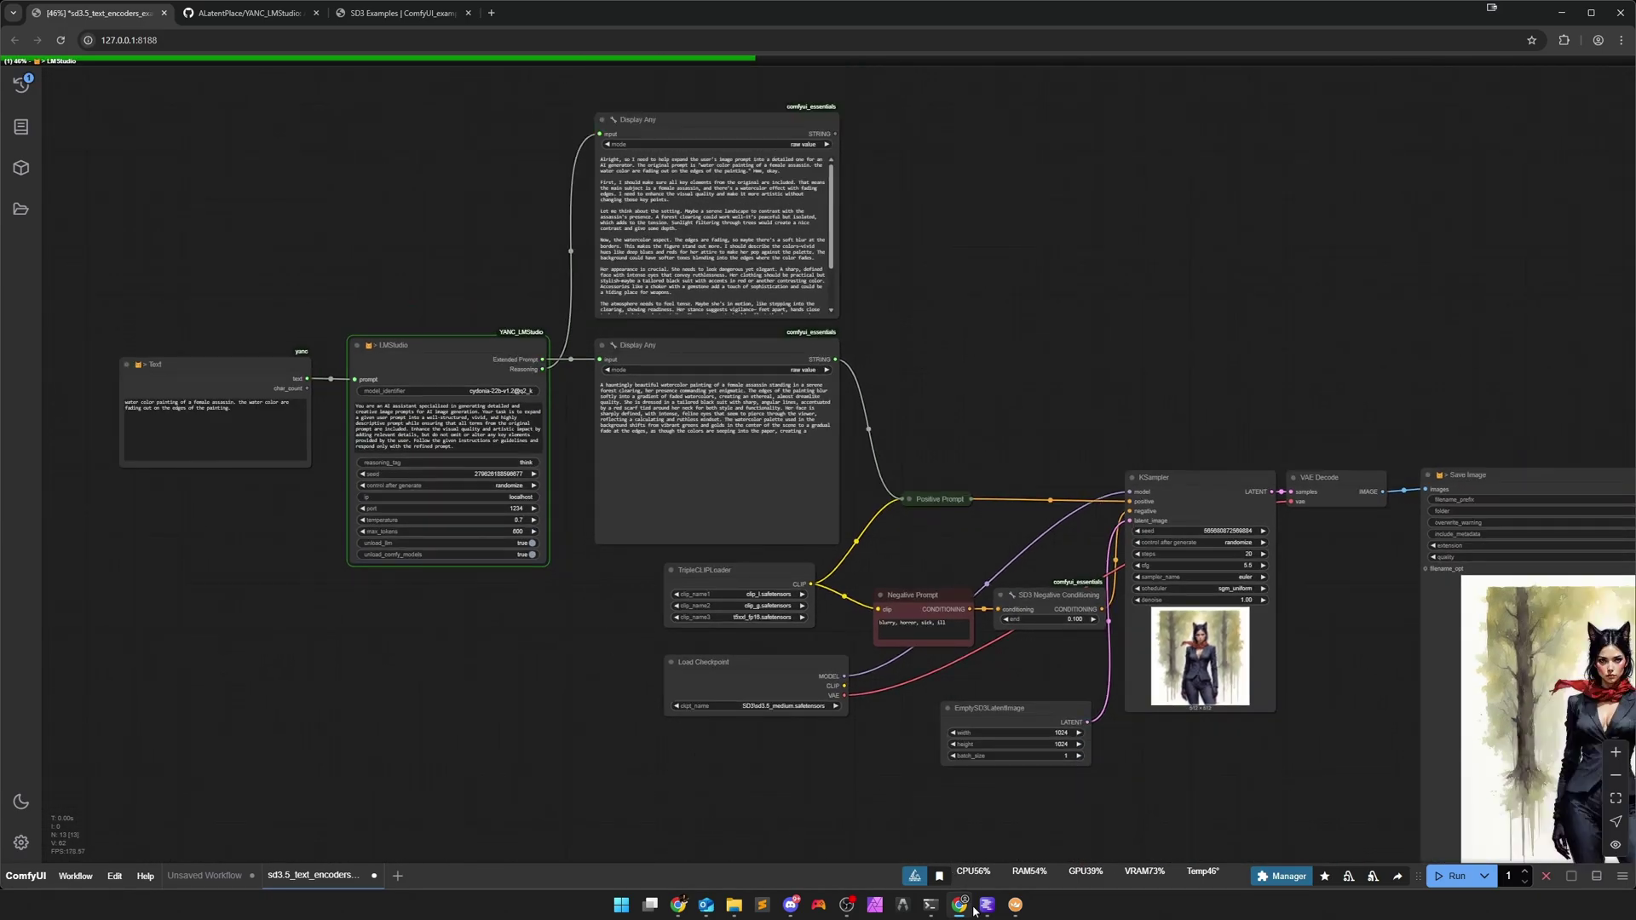
{"action": "left_click", "coordinate": [986, 907]}
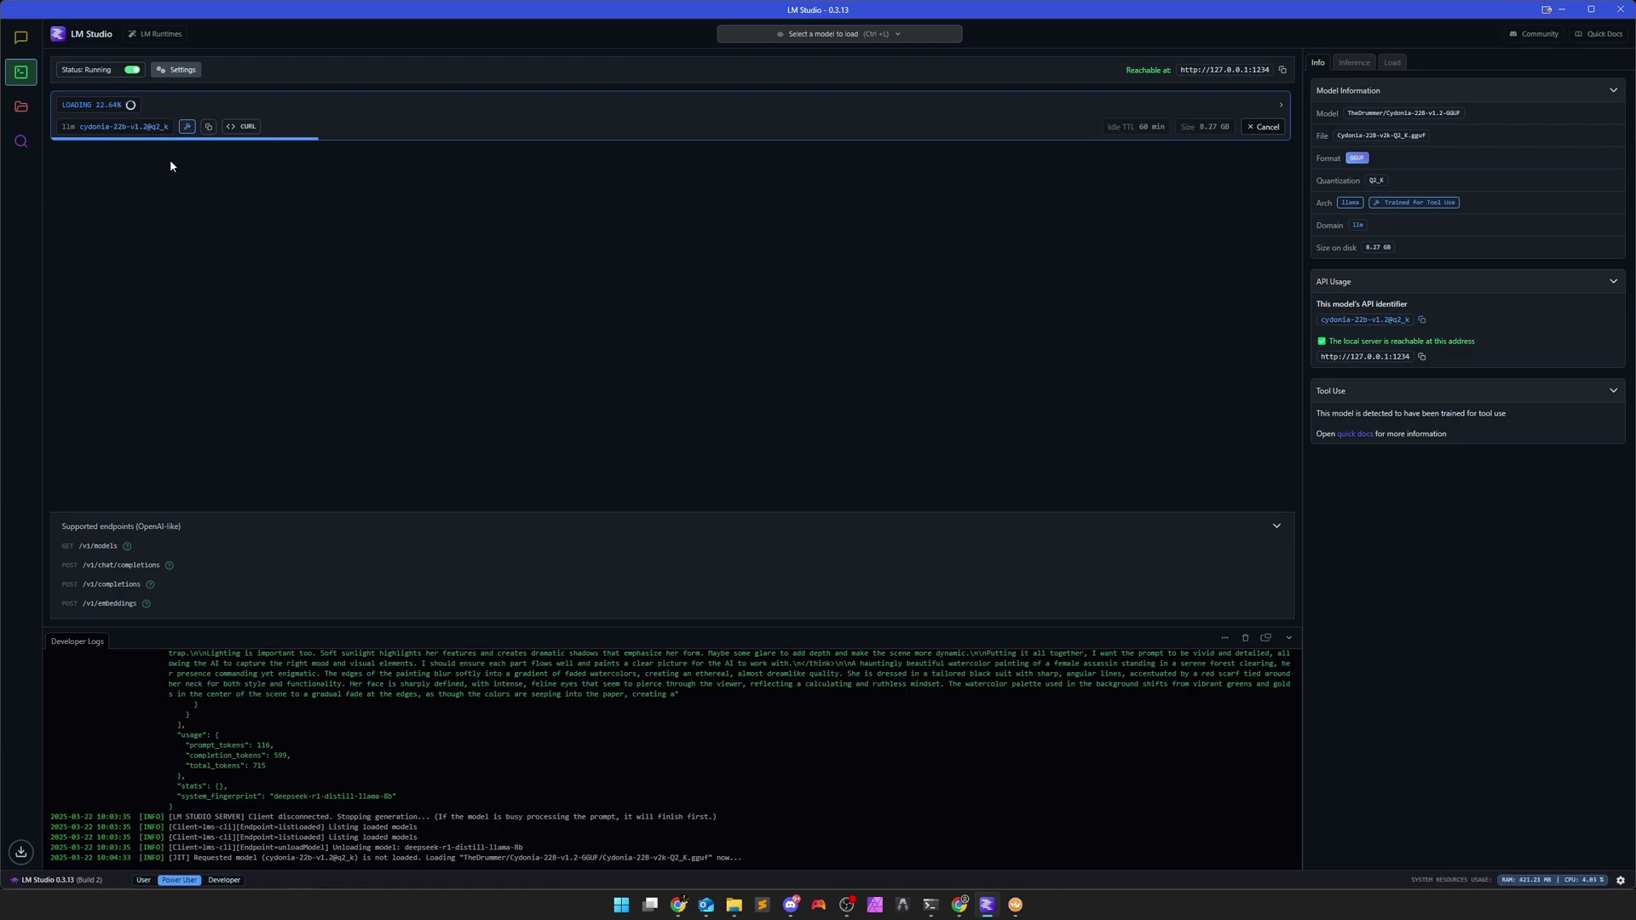
Return to ComfyUI and follow the run from the LMStudio node through the Display Any nodes to the Save Image node.
{"action": "left_click", "coordinate": [961, 906]}
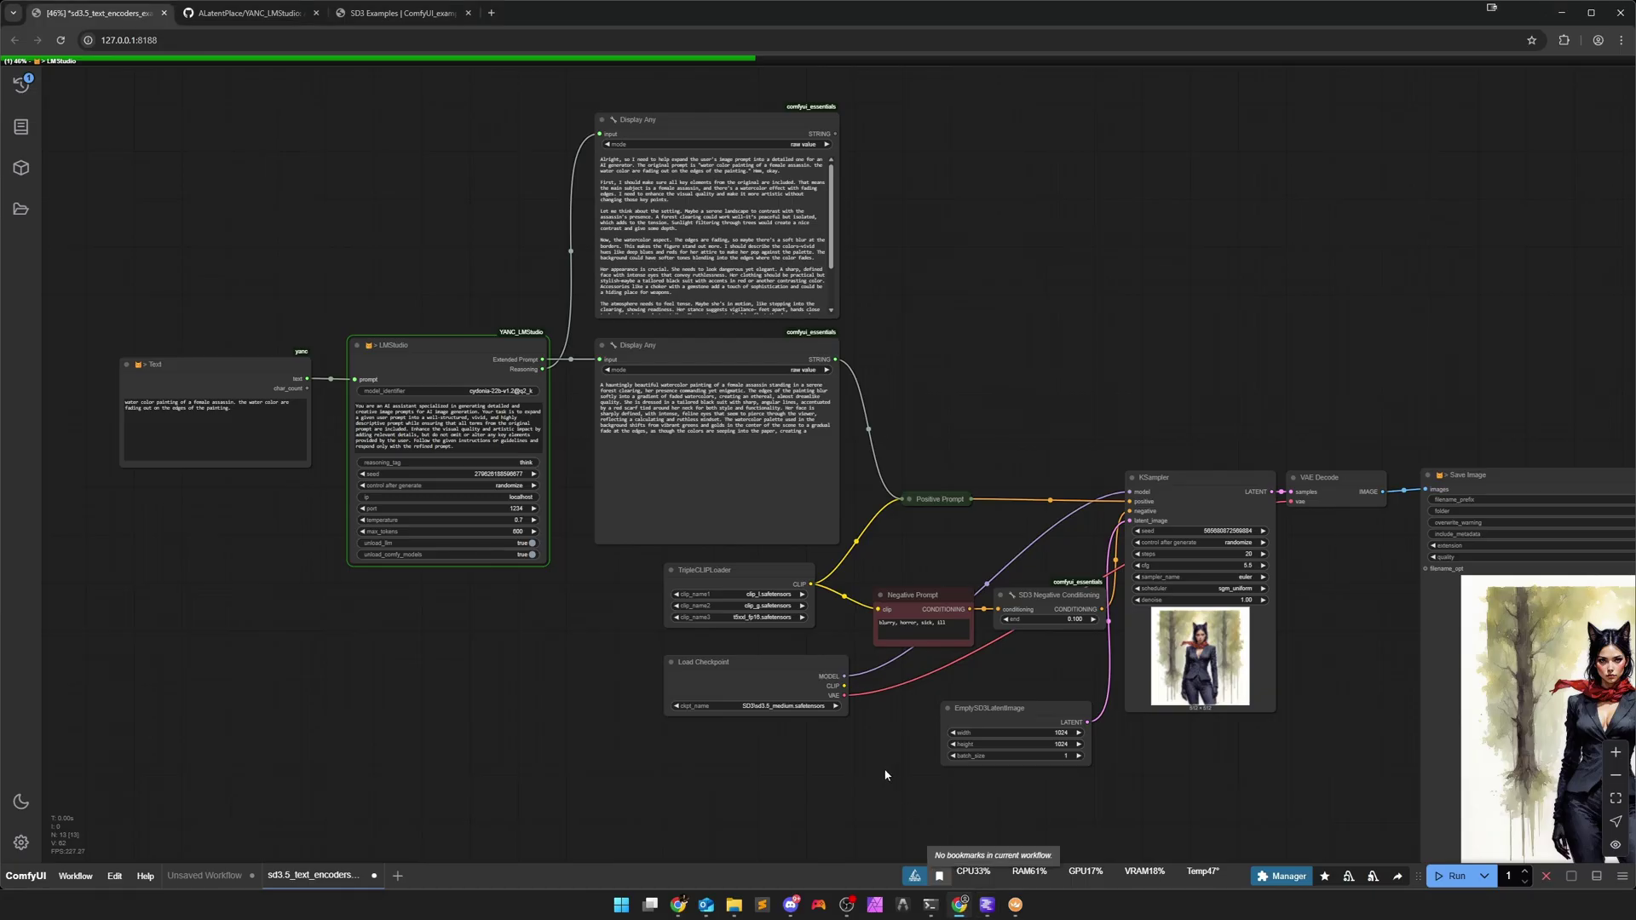
{"action": "left_click_drag", "start_coordinate": [882, 775], "coordinate": [779, 790]}
{"action": "left_click_drag", "start_coordinate": [786, 399], "coordinate": [987, 546]}
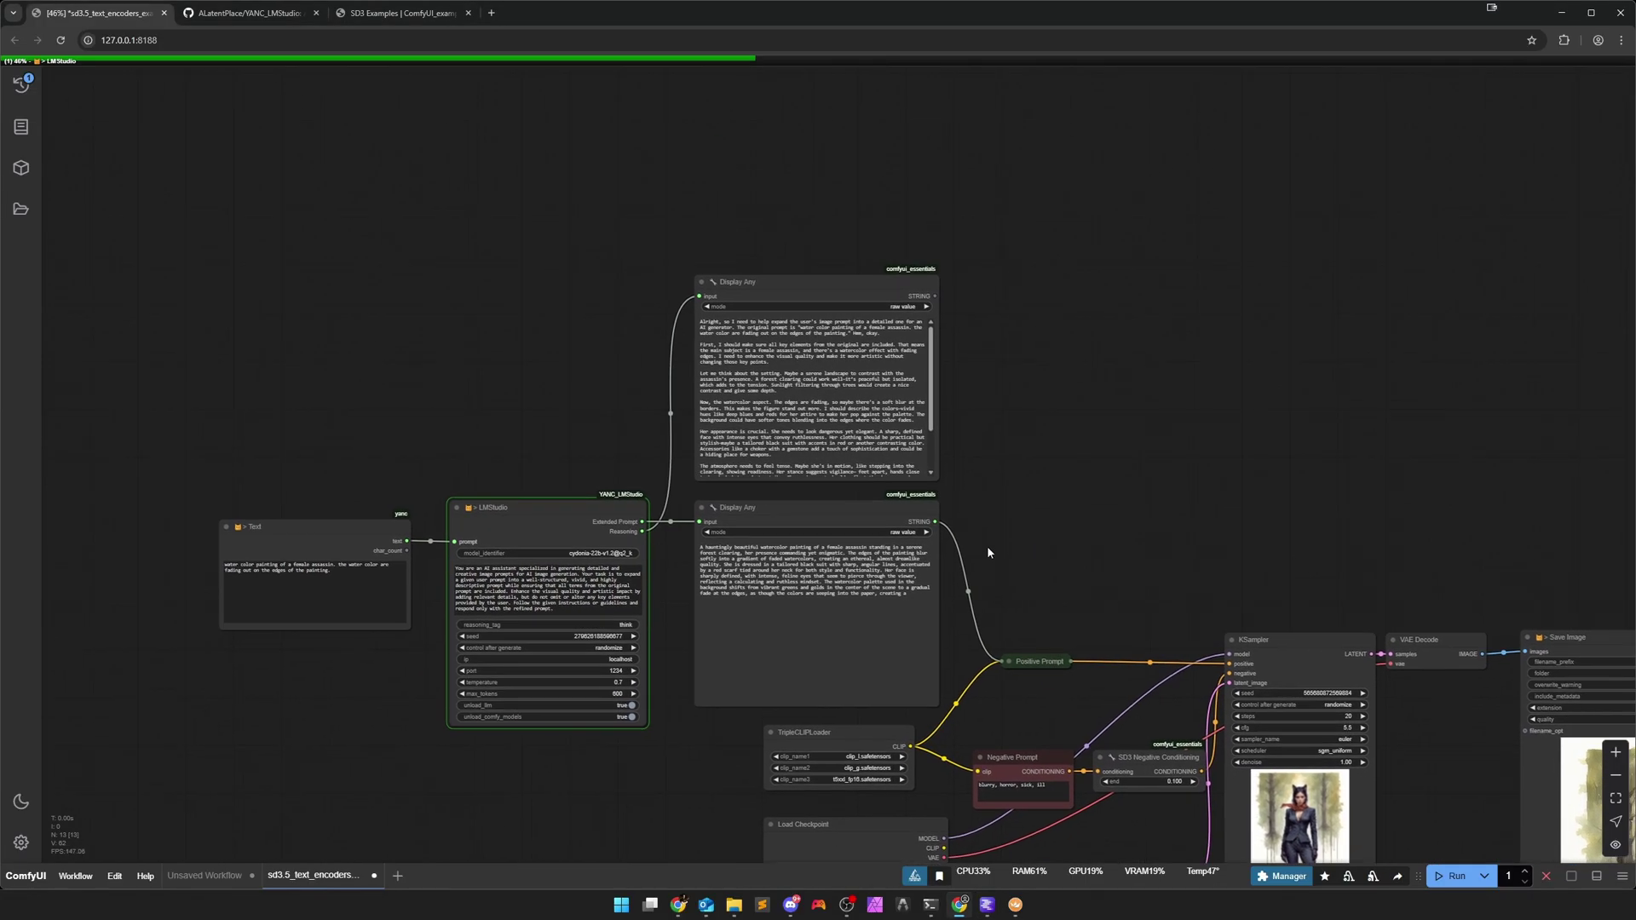
{"action": "scroll", "coordinate": [987, 545], "scroll_direction": "up", "scroll_amount": 2}
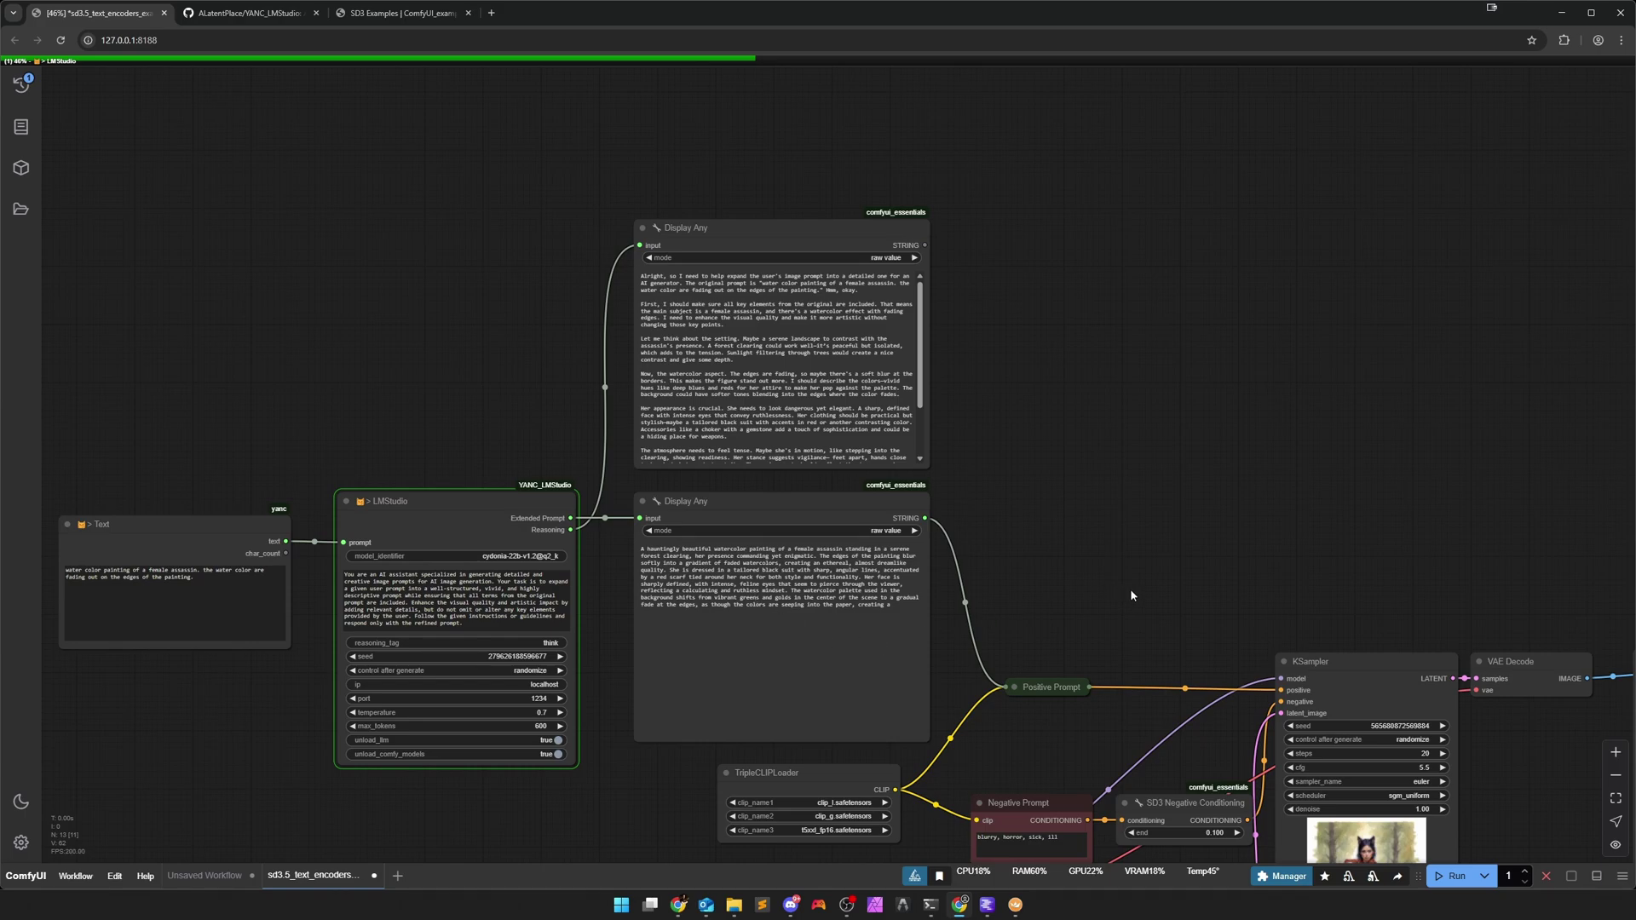
{"action": "scroll", "coordinate": [1130, 589], "scroll_direction": "down", "scroll_amount": 2}
{"action": "left_click_drag", "start_coordinate": [525, 673], "coordinate": [590, 680]}
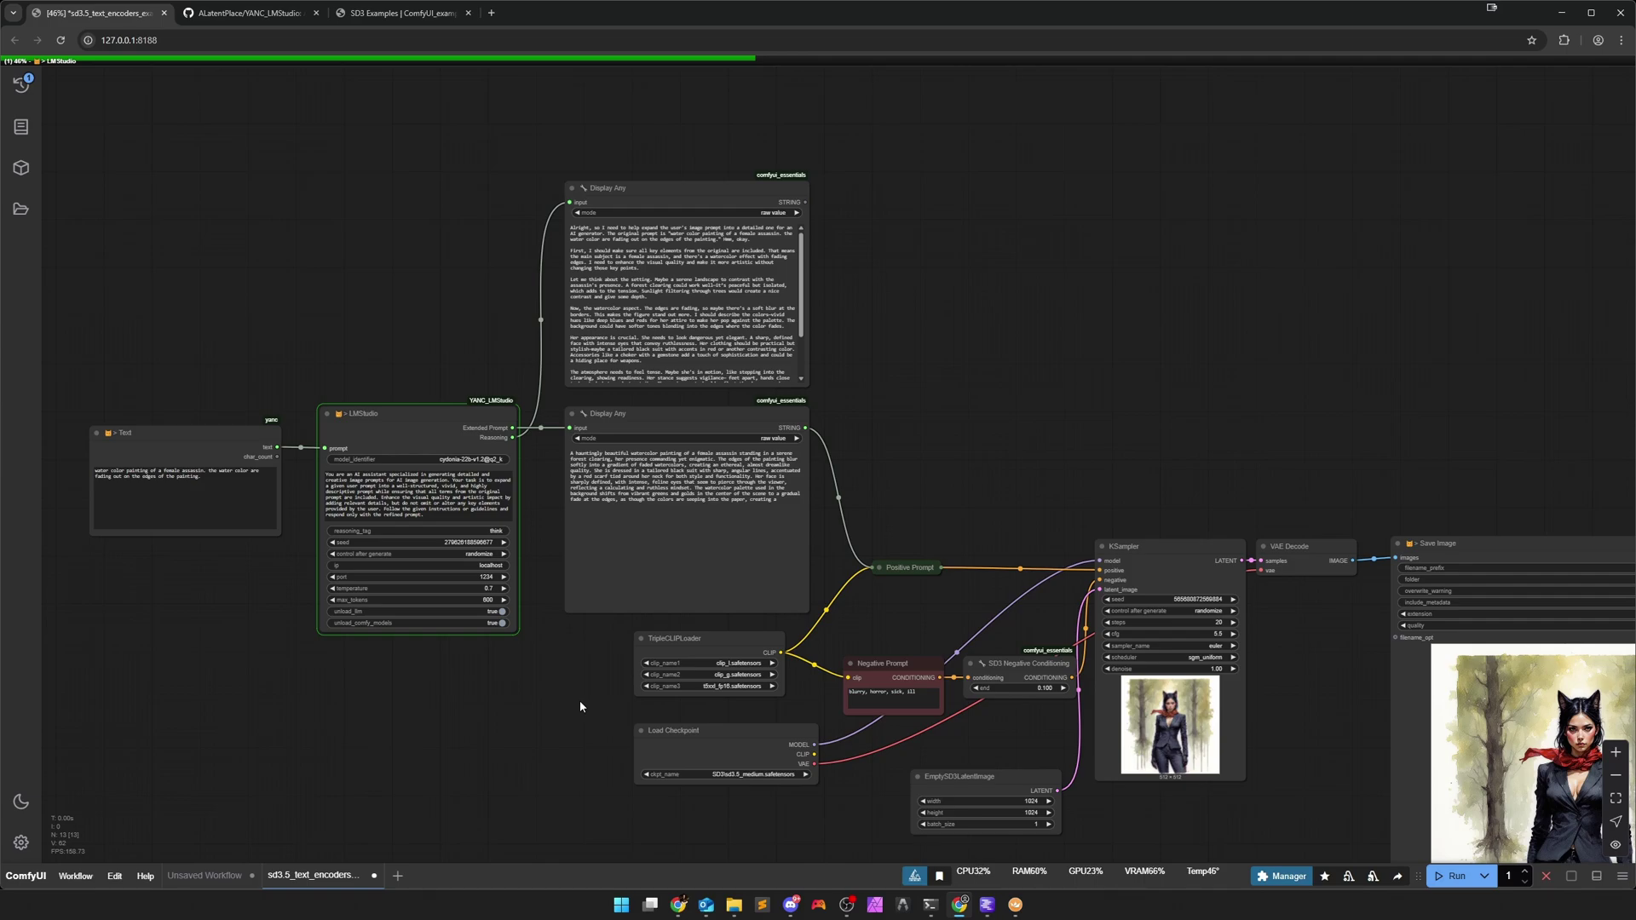
{"action": "left_click_drag", "start_coordinate": [991, 741], "coordinate": [868, 679]}
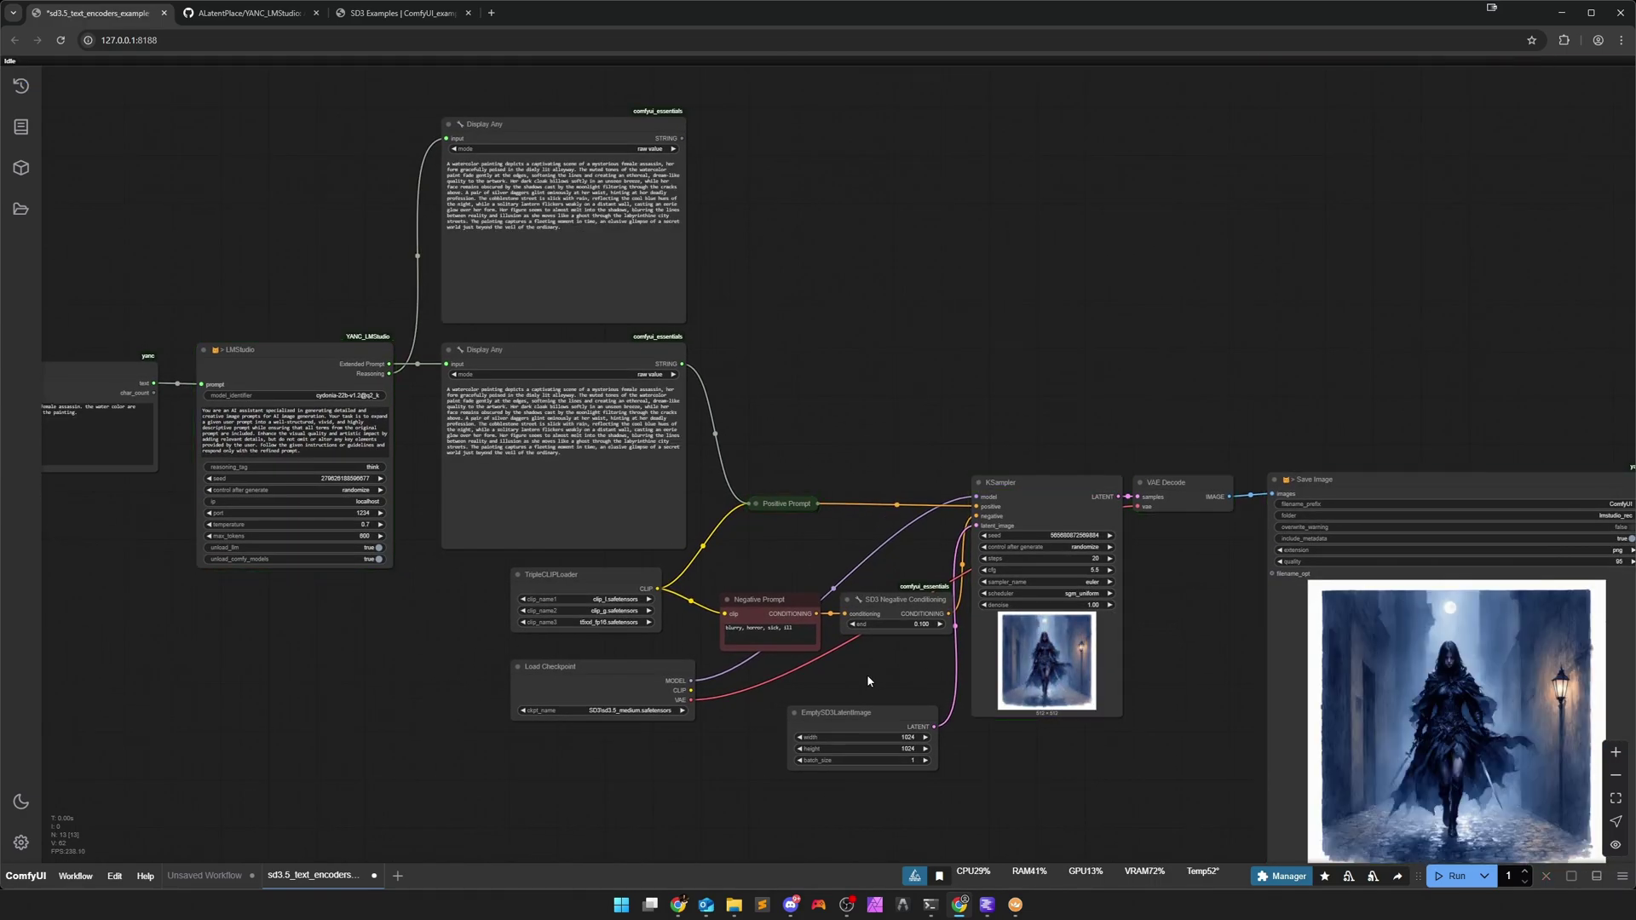
Examine the new image in the Save Image node and compare it with the original prompt in the Text node.
{"action": "left_click_drag", "start_coordinate": [1443, 768], "coordinate": [998, 590]}
{"action": "scroll", "coordinate": [998, 590], "scroll_direction": "up", "scroll_amount": 4}
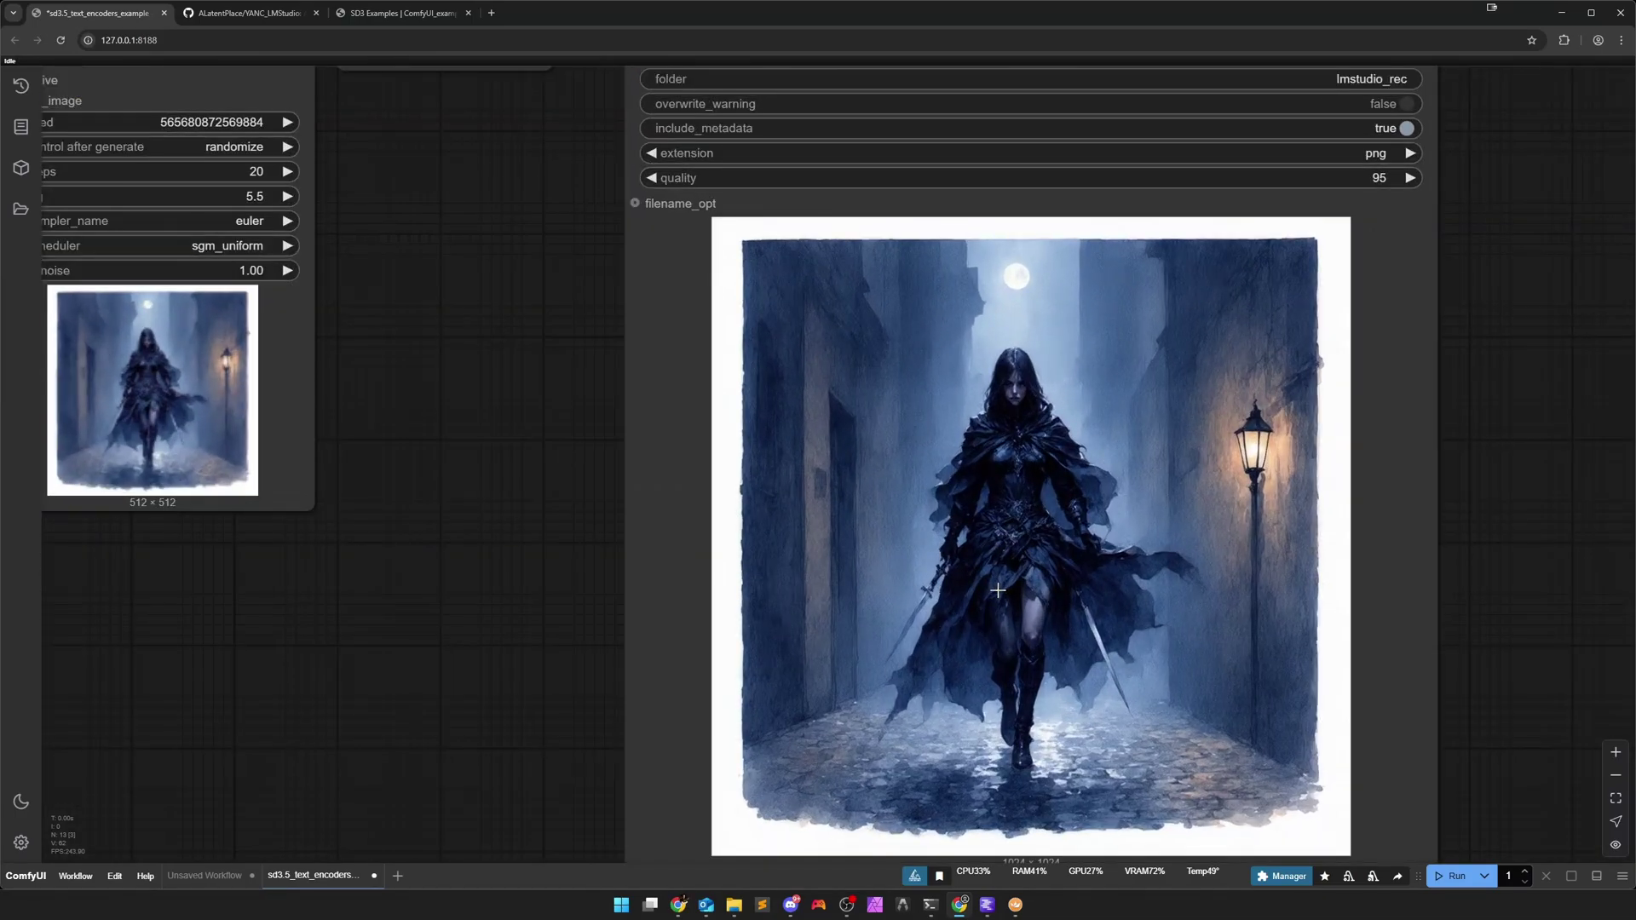
{"action": "scroll", "coordinate": [998, 590], "scroll_direction": "down", "scroll_amount": 4}
{"action": "left_click_drag", "start_coordinate": [715, 476], "coordinate": [1629, 492]}
{"action": "scroll", "coordinate": [1115, 515], "scroll_direction": "up", "scroll_amount": 4}
{"action": "scroll", "coordinate": [690, 548], "scroll_direction": "down", "scroll_amount": 2}
{"action": "left_click_drag", "start_coordinate": [351, 649], "coordinate": [781, 629]}
{"action": "scroll", "coordinate": [599, 492], "scroll_direction": "up", "scroll_amount": 3}
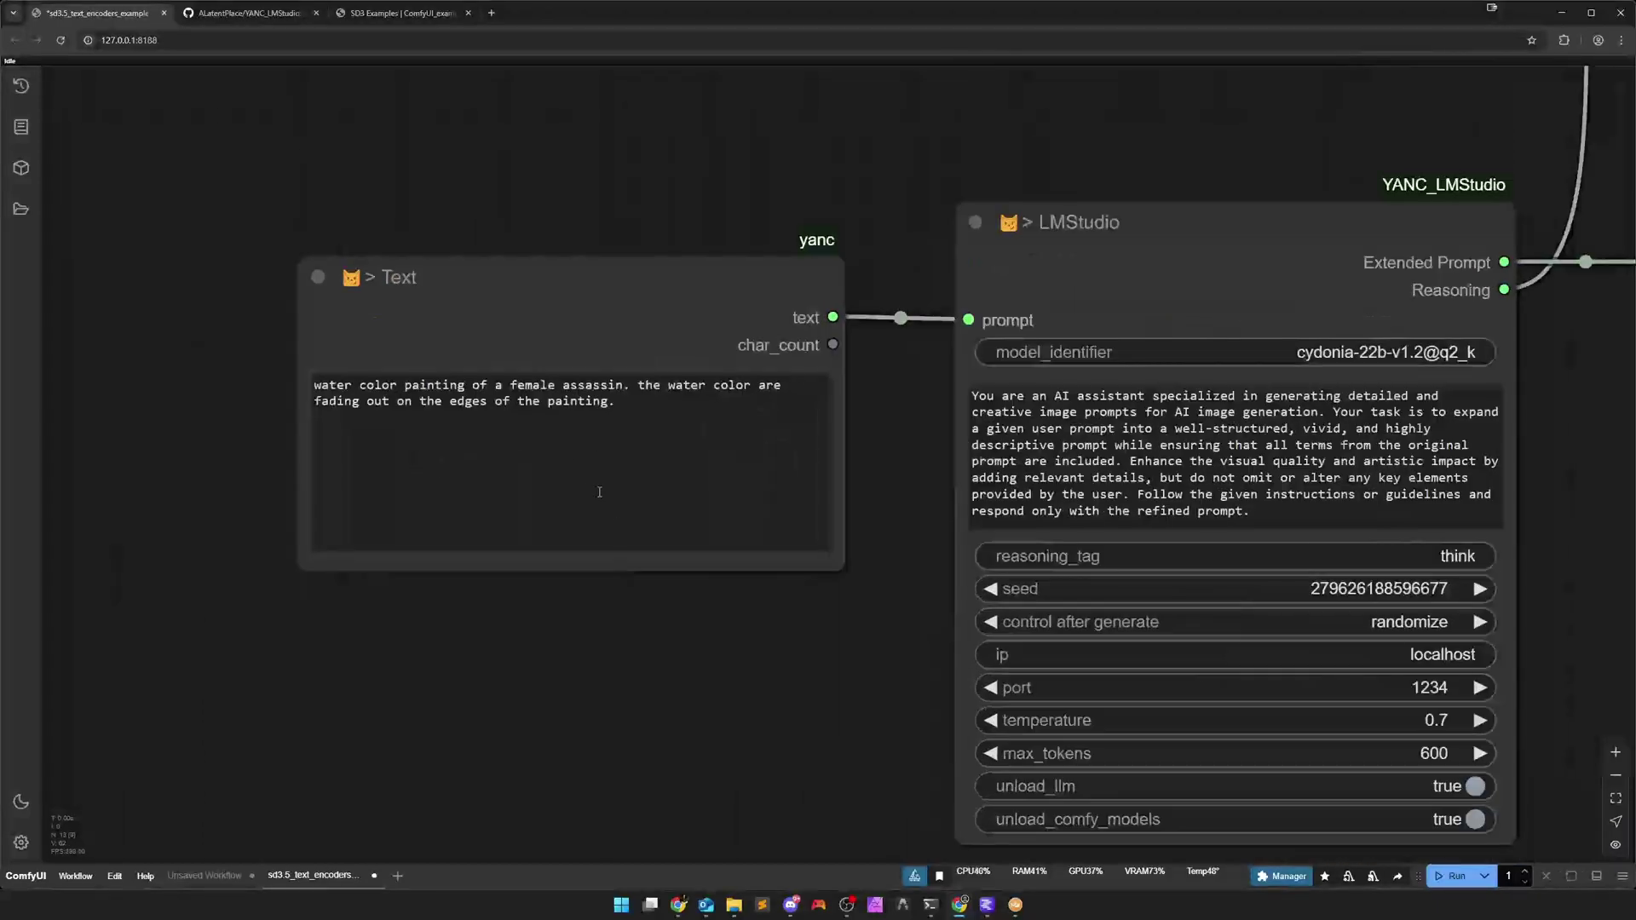
{"action": "scroll", "coordinate": [849, 684], "scroll_direction": "down", "scroll_amount": 3}
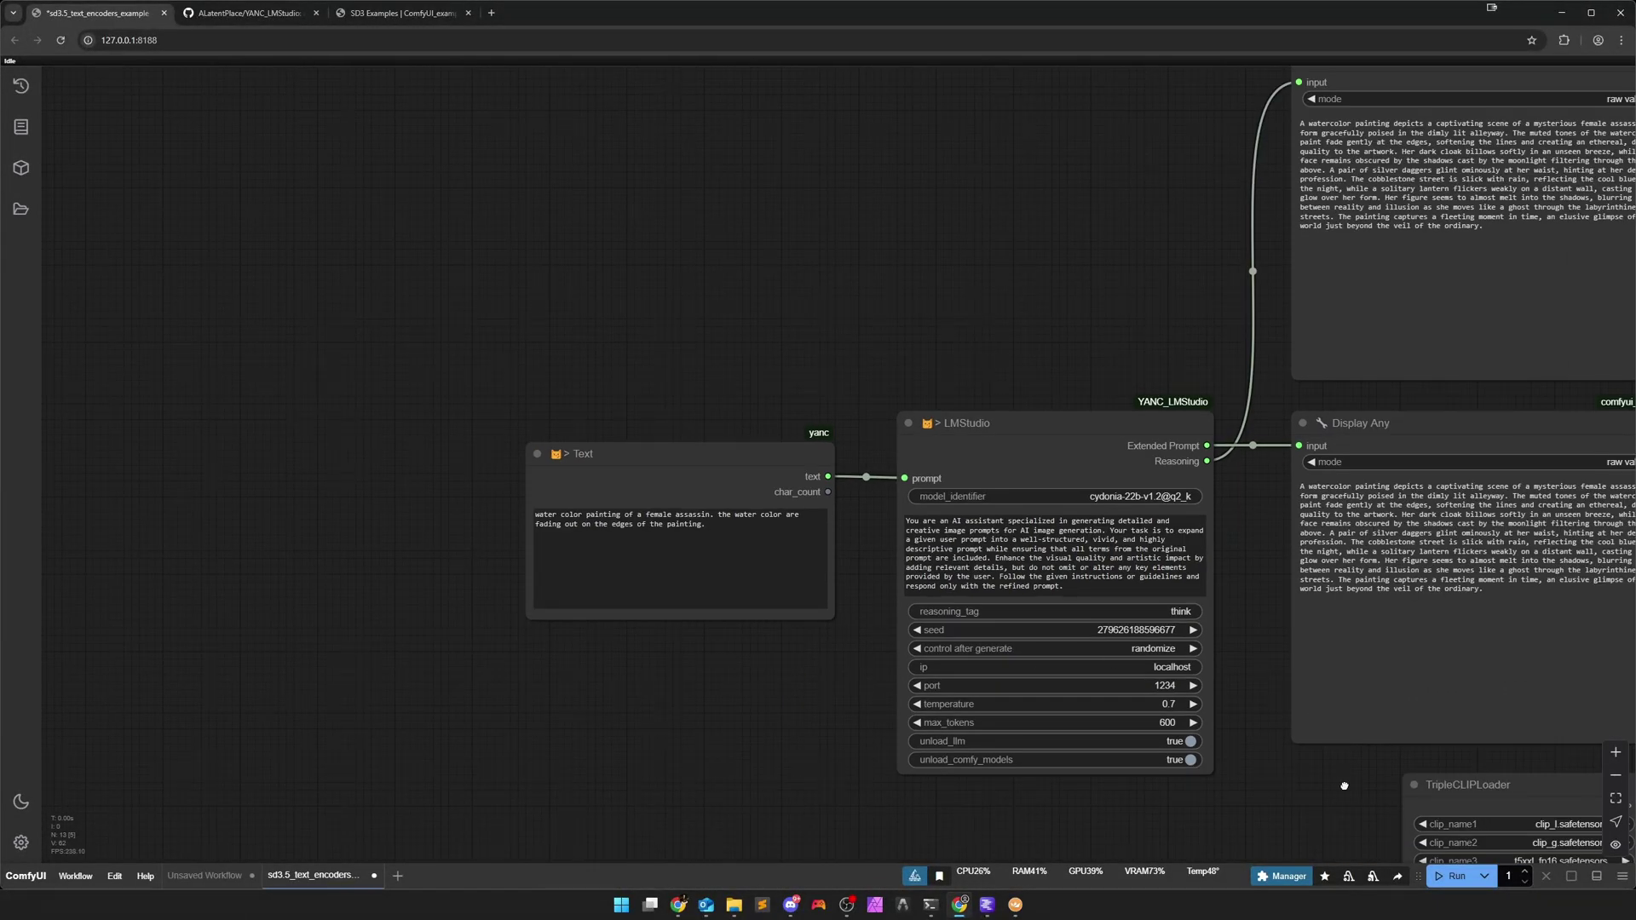
Read the extended prompt in the Display Any node that feeds the Positive Prompt.
{"action": "left_click_drag", "start_coordinate": [1345, 786], "coordinate": [743, 729]}
{"action": "scroll", "coordinate": [1148, 528], "scroll_direction": "up", "scroll_amount": 3}
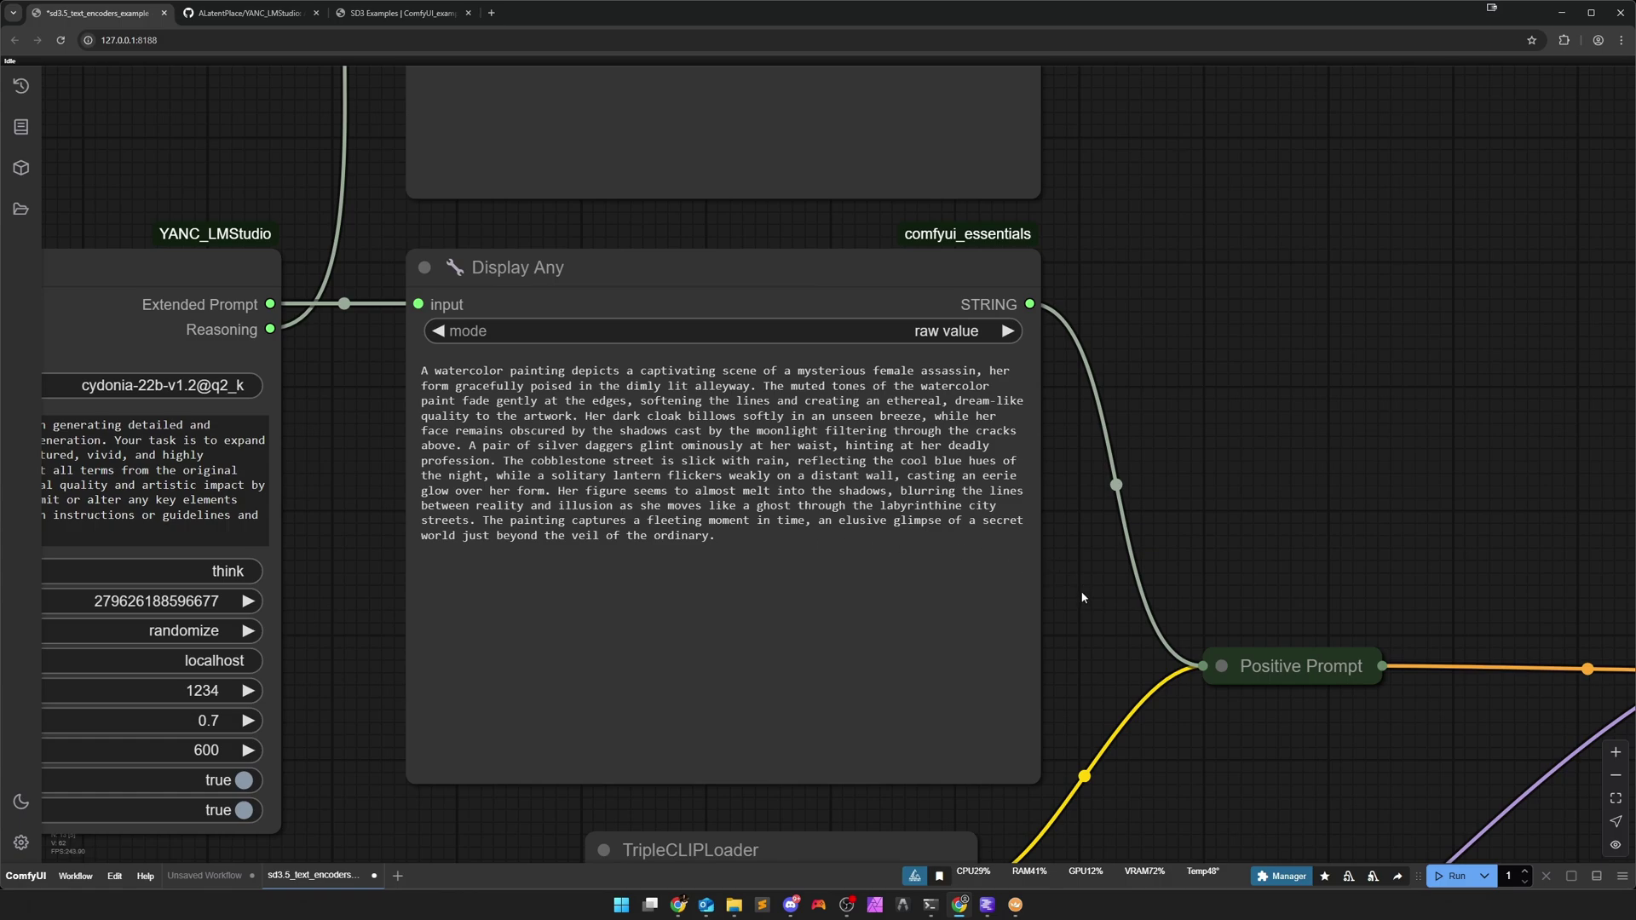
{"action": "scroll", "coordinate": [1083, 597], "scroll_direction": "down", "scroll_amount": 5}
{"action": "scroll", "coordinate": [1040, 588], "scroll_direction": "up", "scroll_amount": 3}
{"action": "scroll", "coordinate": [1170, 706], "scroll_direction": "down", "scroll_amount": 3}
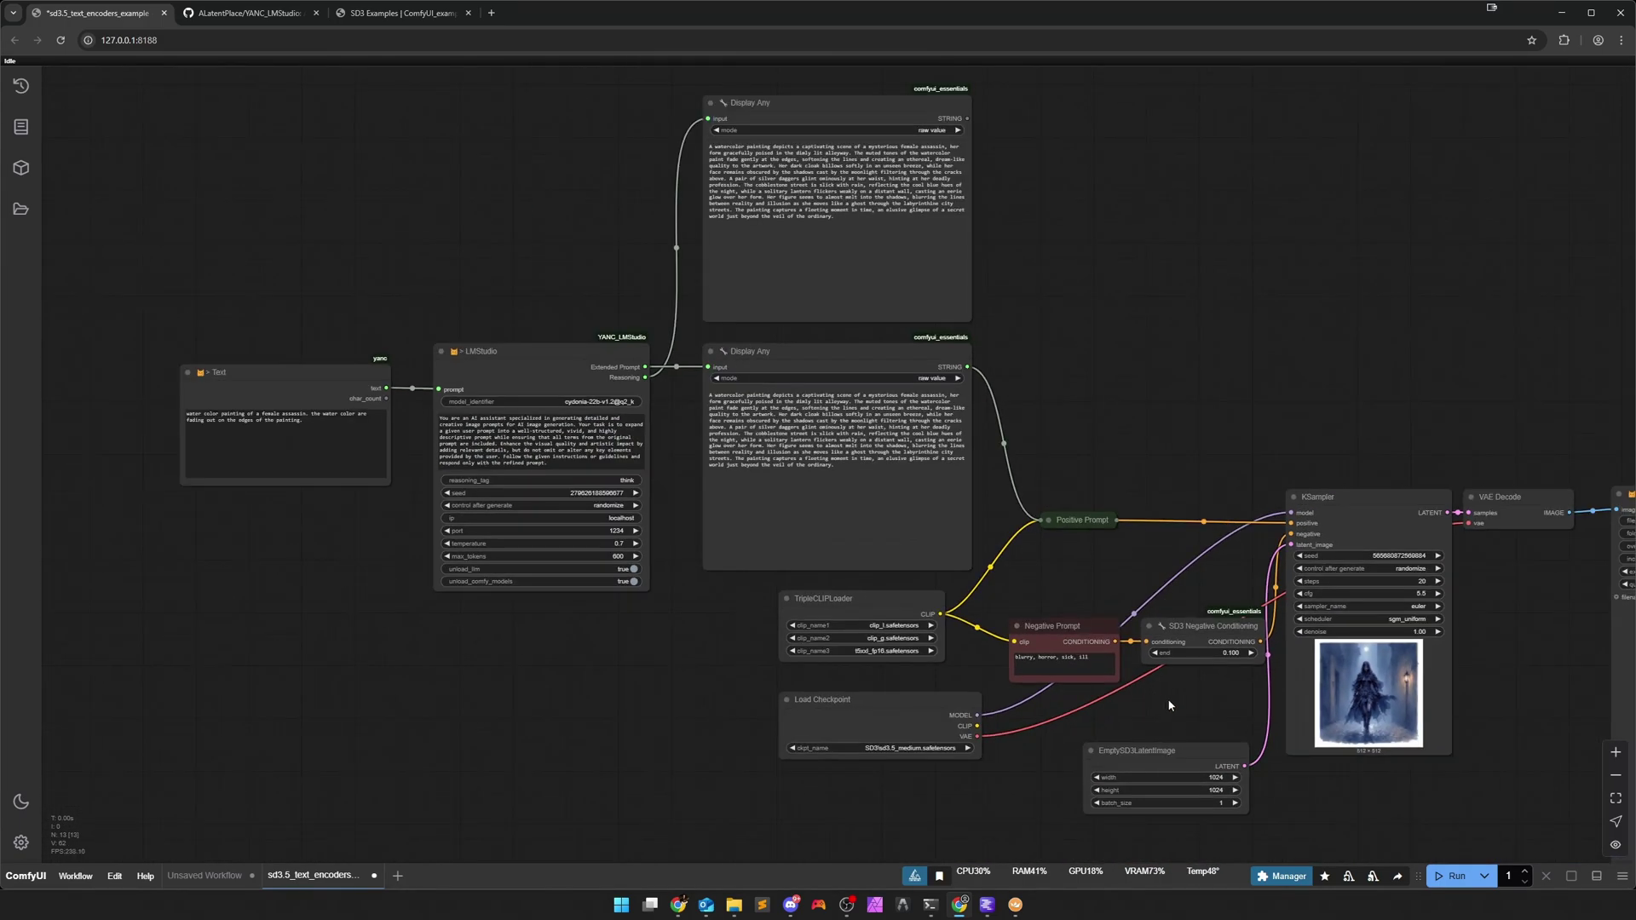
Check the unload_llm and unload_comfy_models settings of the LMStudio node.
{"action": "left_click_drag", "start_coordinate": [1170, 706], "coordinate": [1062, 664]}
{"action": "left_click_drag", "start_coordinate": [581, 637], "coordinate": [837, 668]}
{"action": "scroll", "coordinate": [759, 640], "scroll_direction": "up", "scroll_amount": 5}
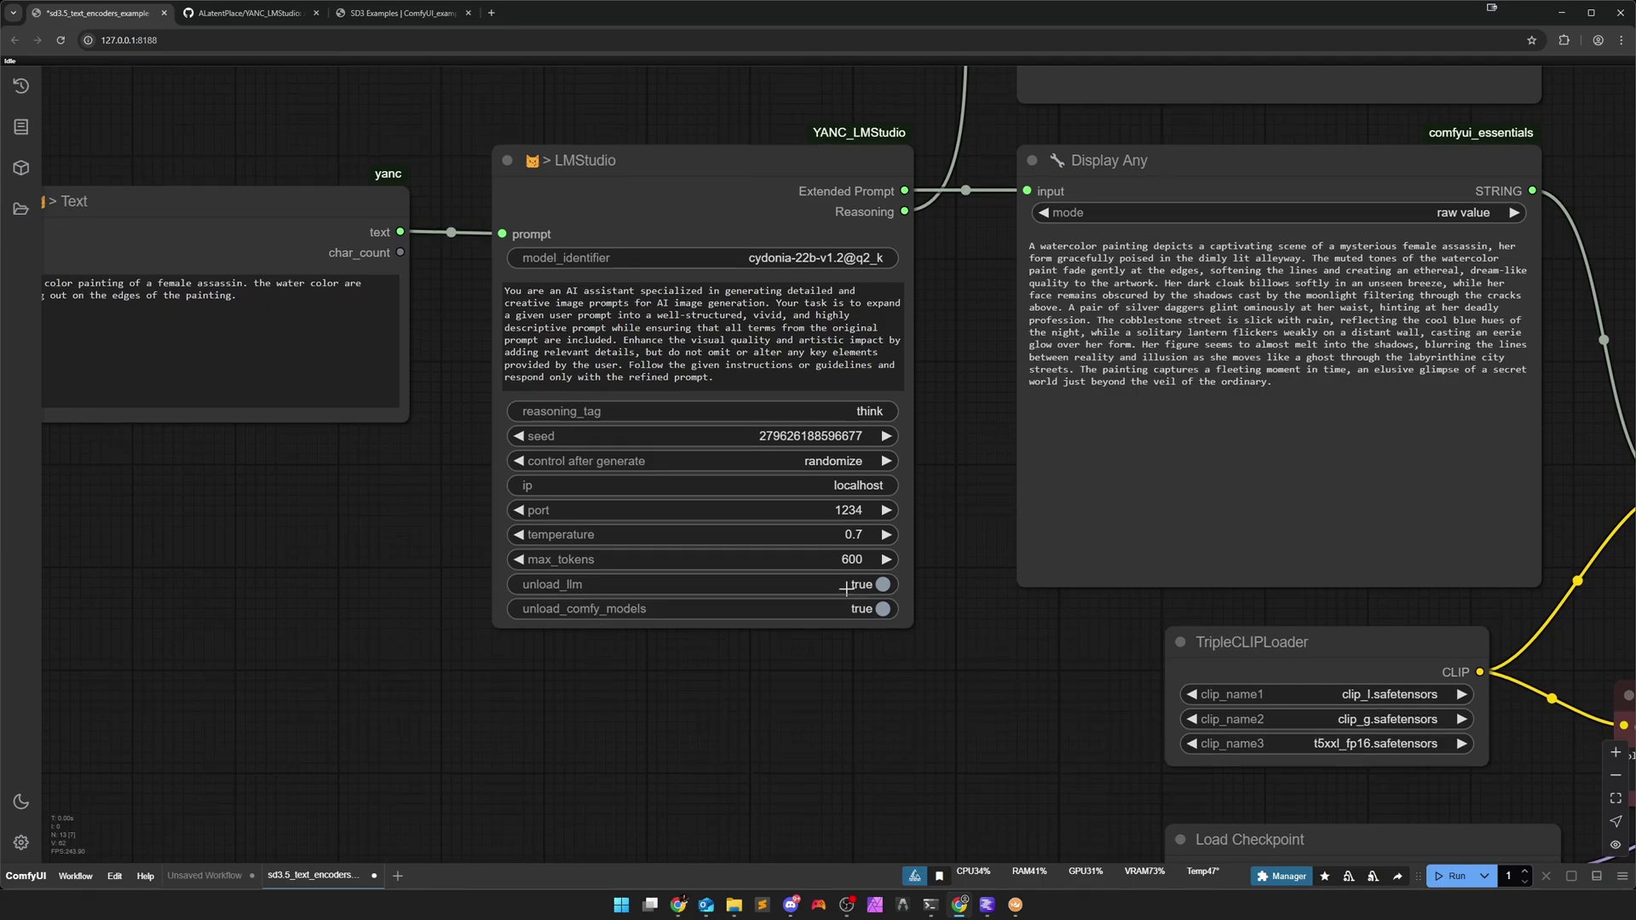
{"action": "scroll", "coordinate": [847, 654], "scroll_direction": "down", "scroll_amount": 2}
{"action": "scroll", "coordinate": [852, 718], "scroll_direction": "down", "scroll_amount": 2}
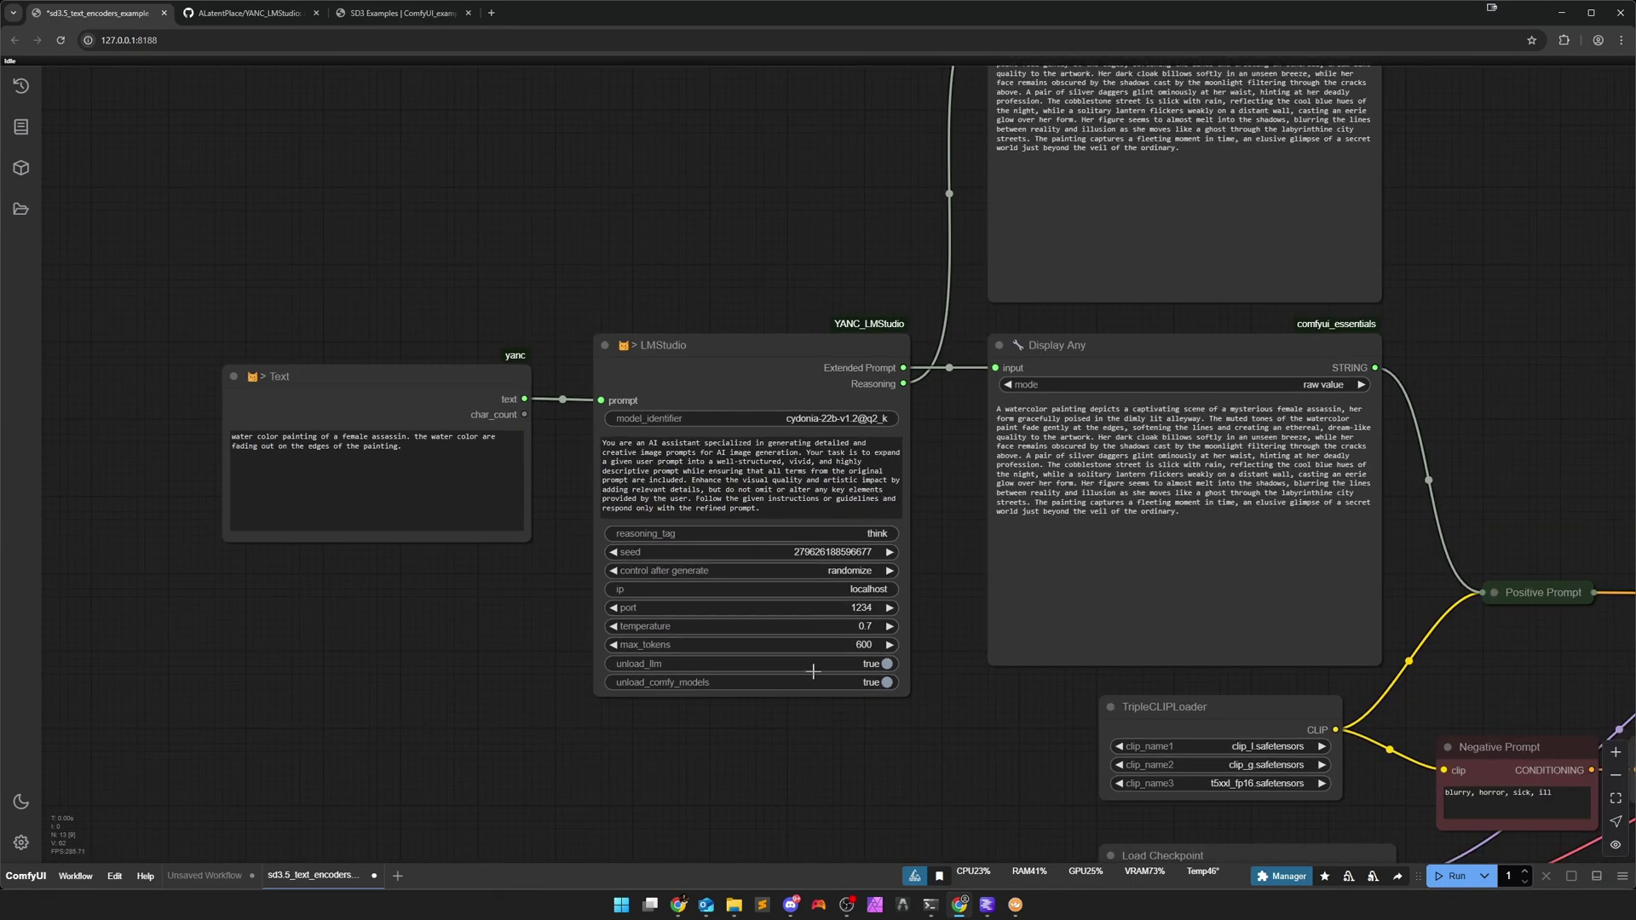
Open lmstudio.ai in a new browser tab and go to the CLI Reference in its documentation.
{"action": "left_click", "coordinate": [491, 13]}
{"action": "type", "text": "lmstudio.ai"}
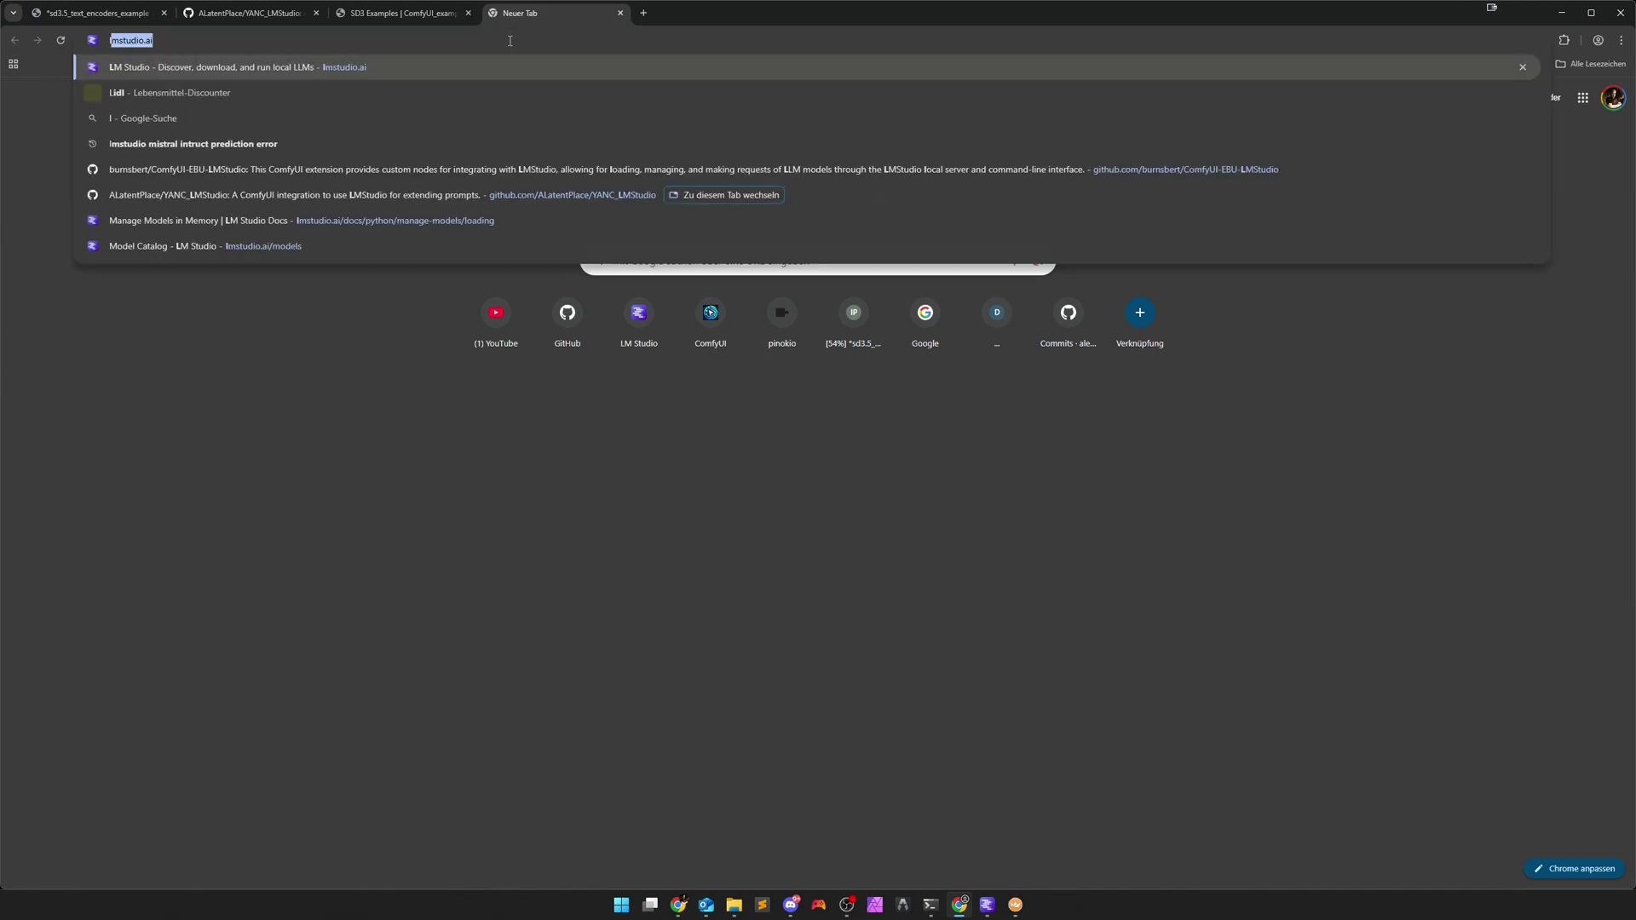
{"action": "key", "text": "Return"}
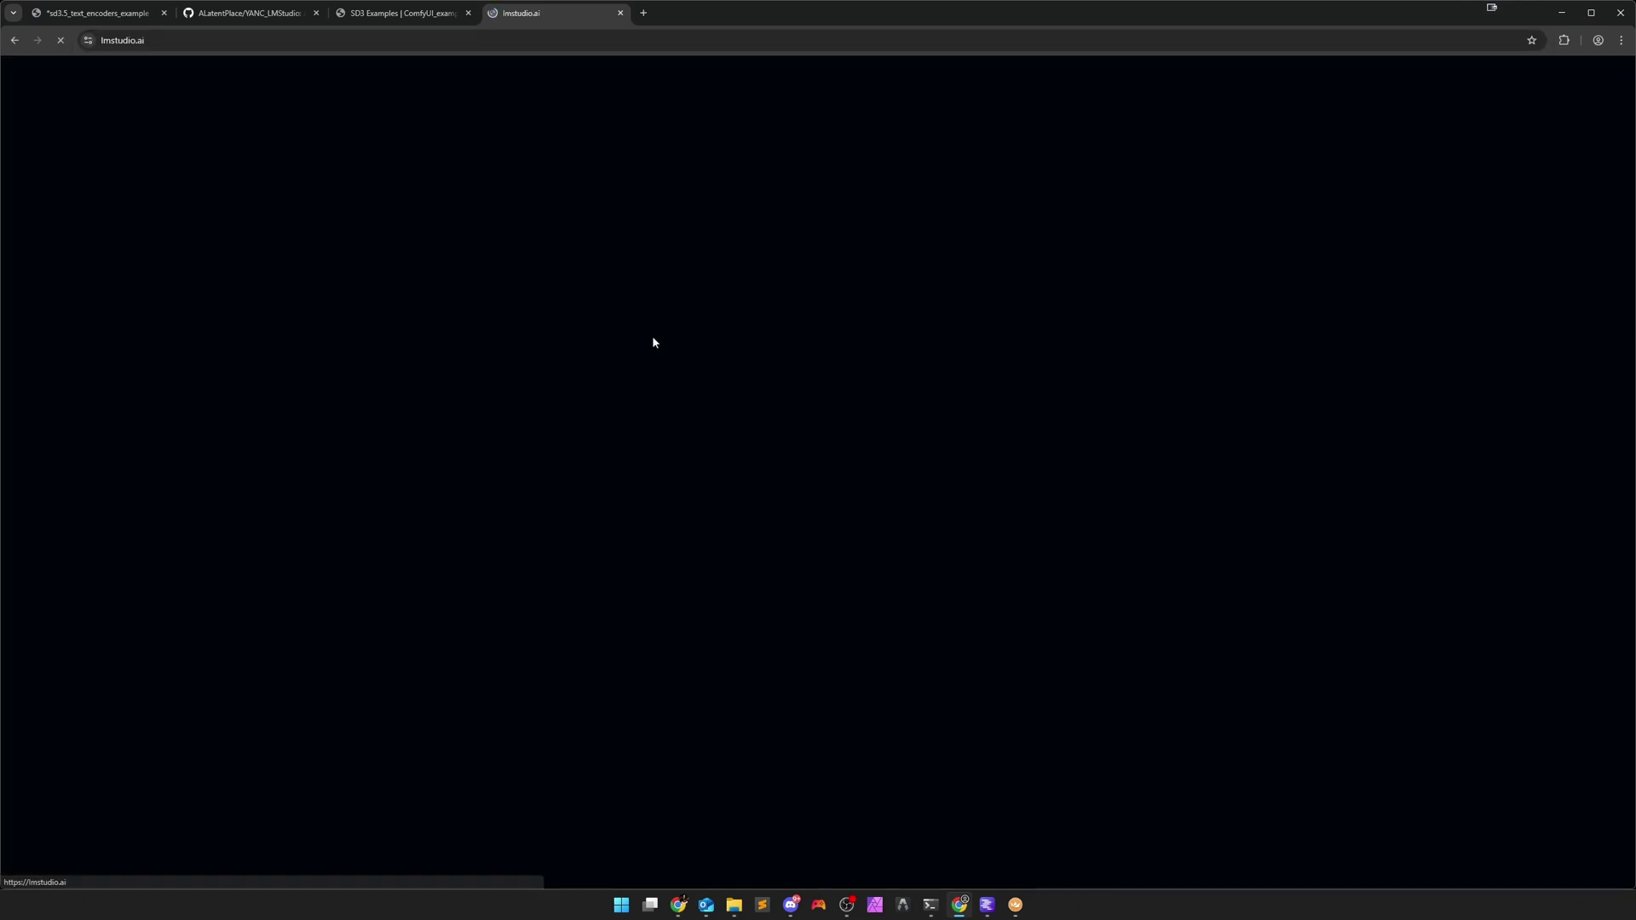
{"action": "left_click", "coordinate": [1494, 77]}
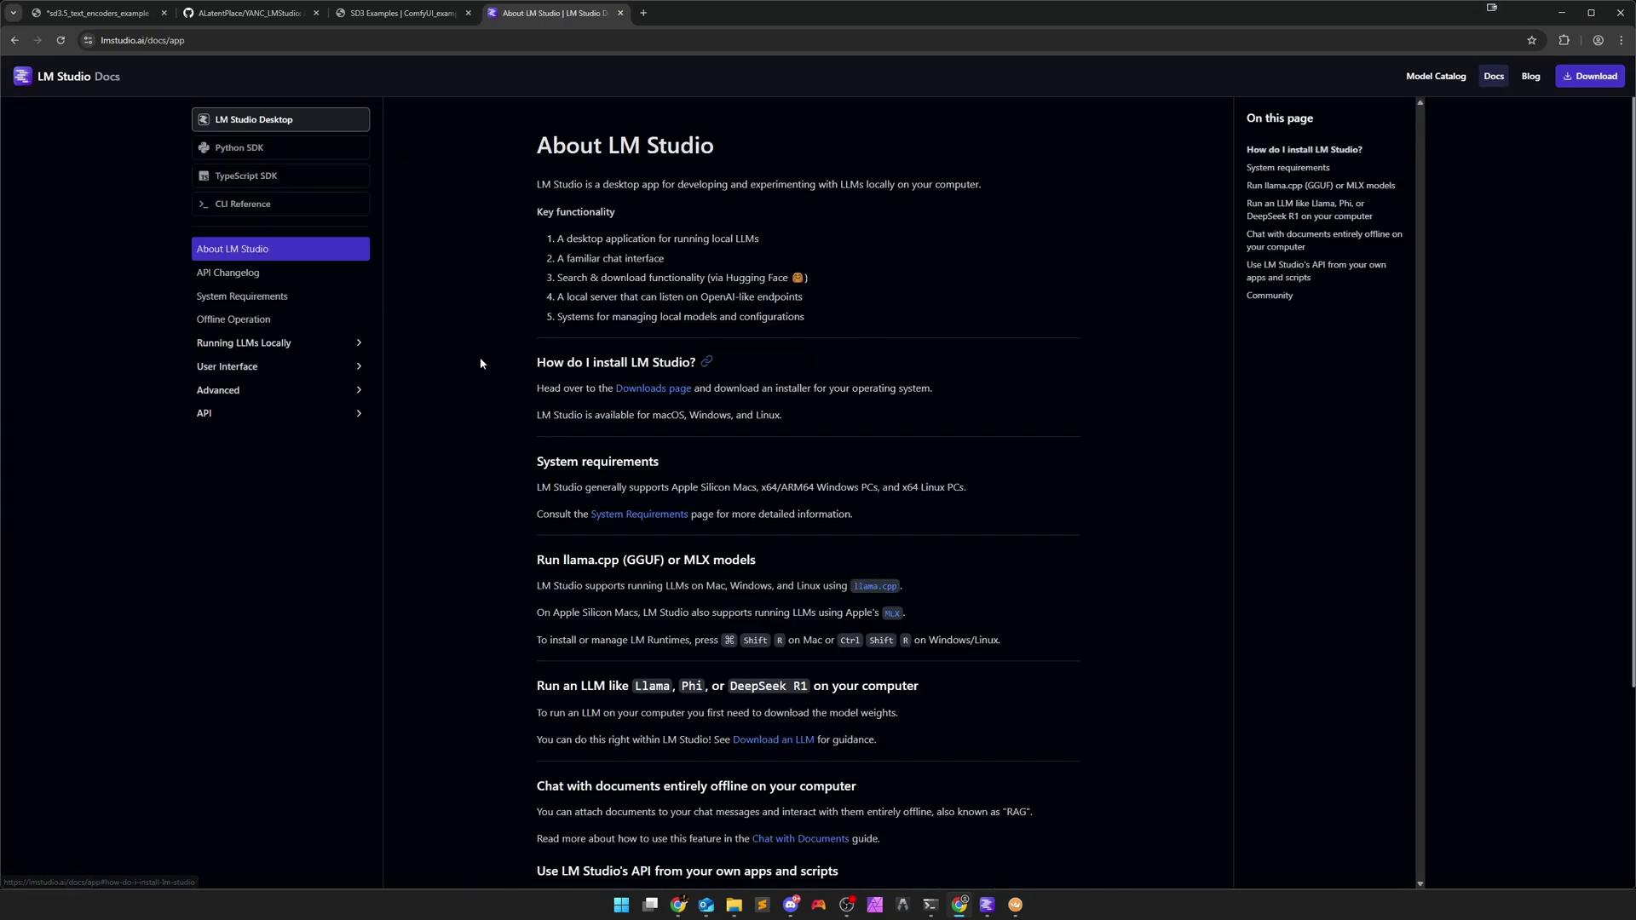
{"action": "left_click", "coordinate": [235, 206]}
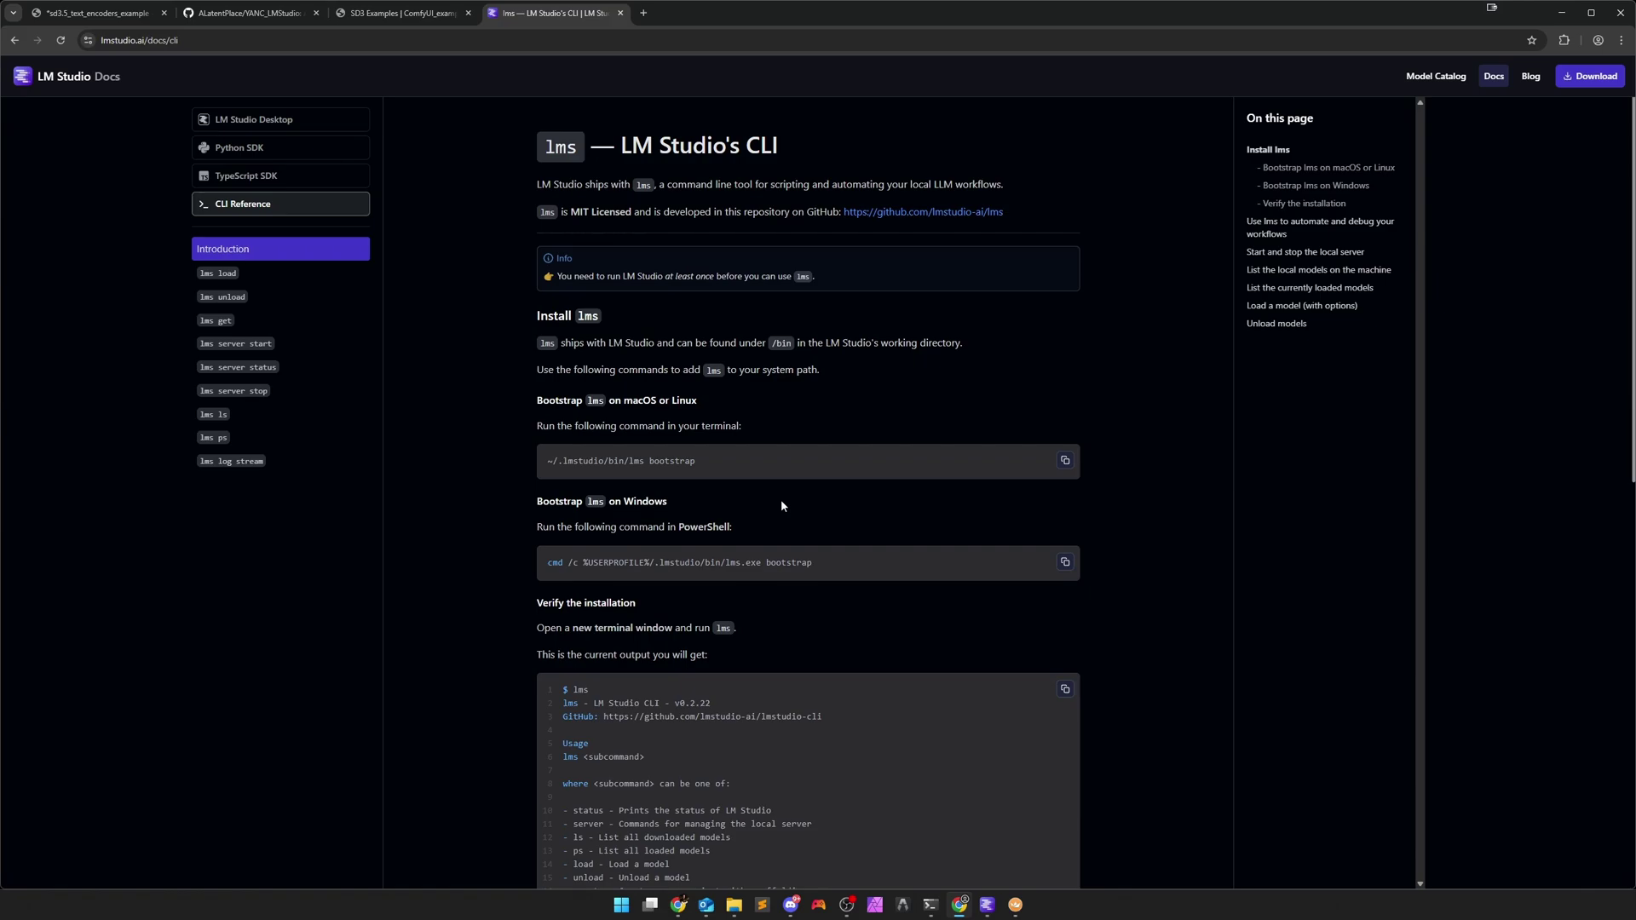
Review the lms installation and bootstrap instructions, close the documentation page and bring the ComfyUI workflow back into view.
{"action": "scroll", "coordinate": [780, 506], "scroll_direction": "down", "scroll_amount": 6}
{"action": "scroll", "coordinate": [780, 527], "scroll_direction": "up", "scroll_amount": 4}
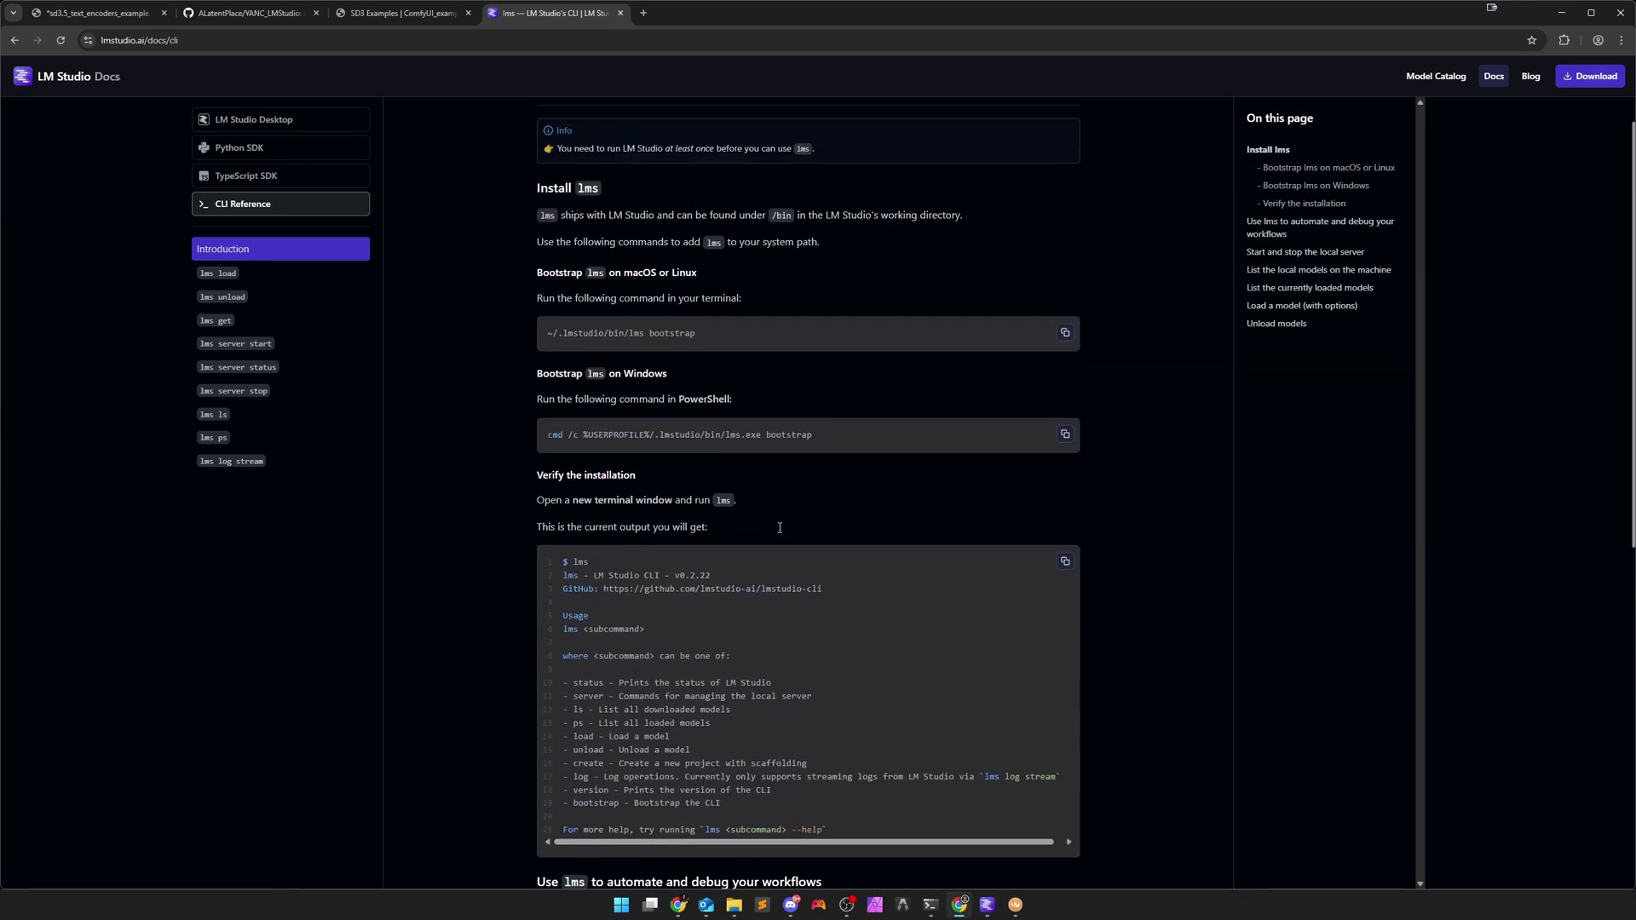
{"action": "scroll", "coordinate": [780, 528], "scroll_direction": "up", "scroll_amount": 2}
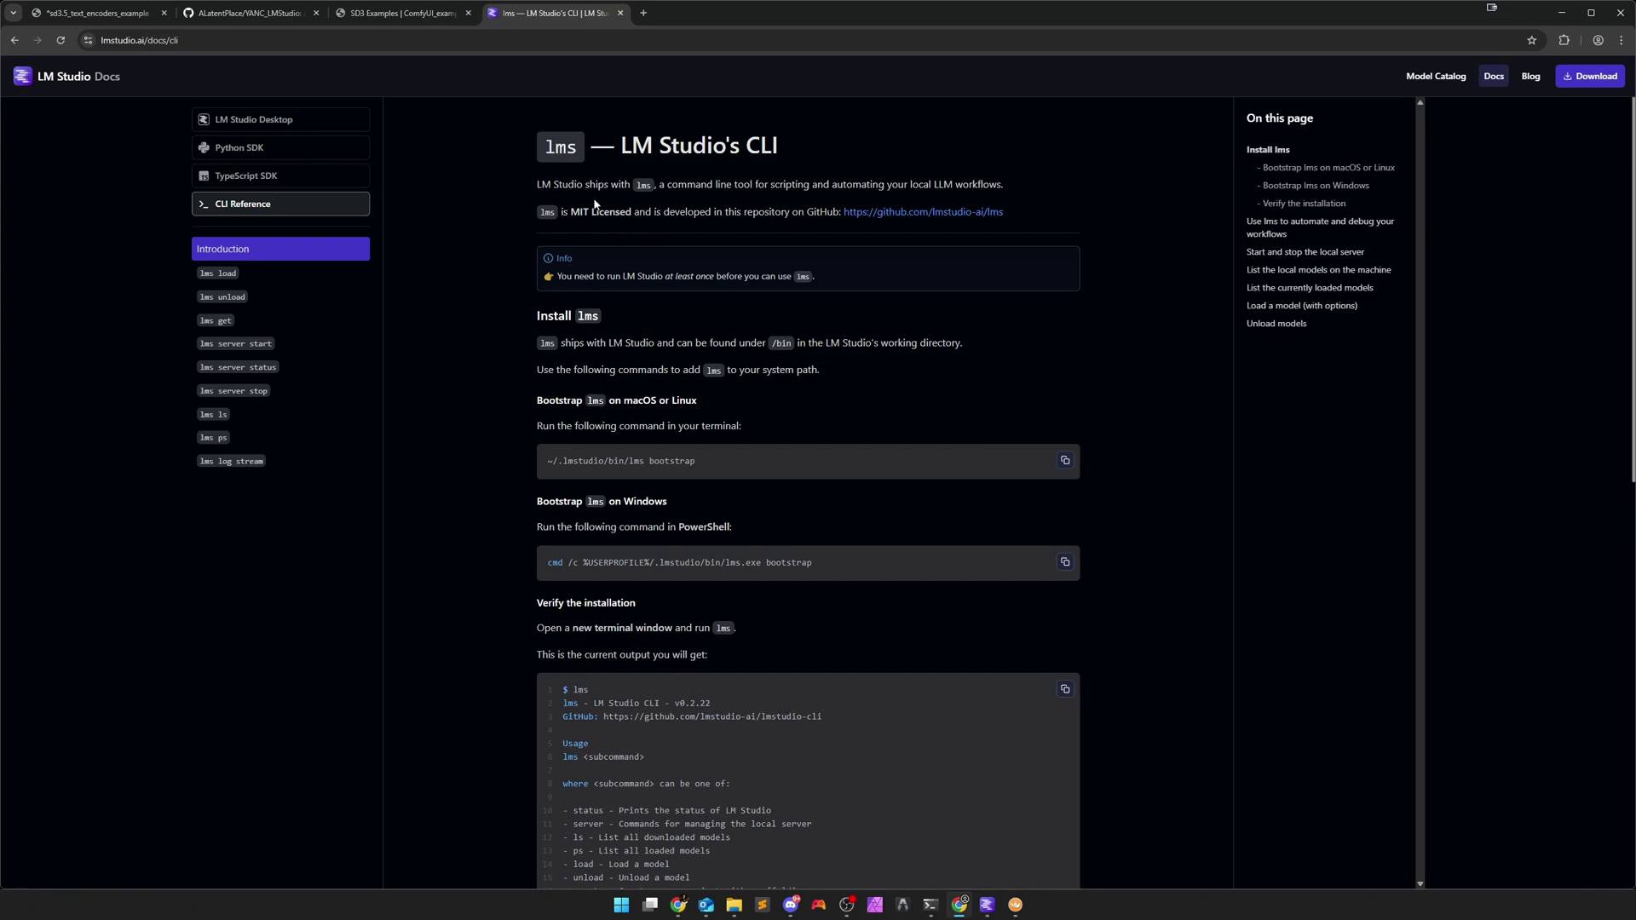
{"action": "left_click", "coordinate": [621, 13]}
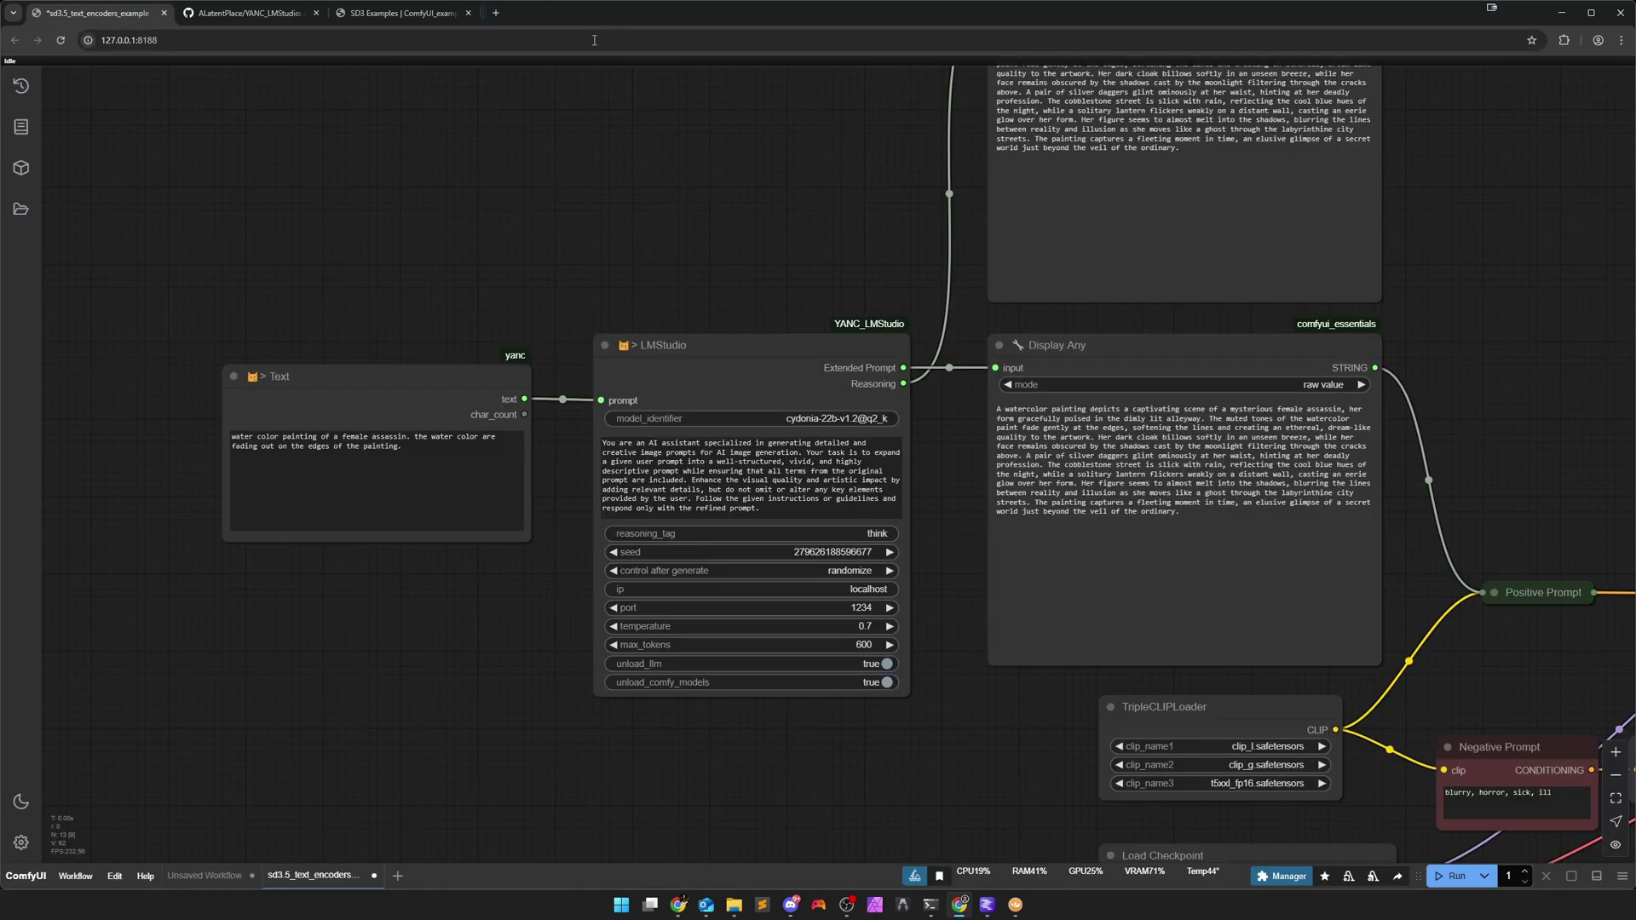
{"action": "scroll", "coordinate": [832, 778], "scroll_direction": "down", "scroll_amount": 2}
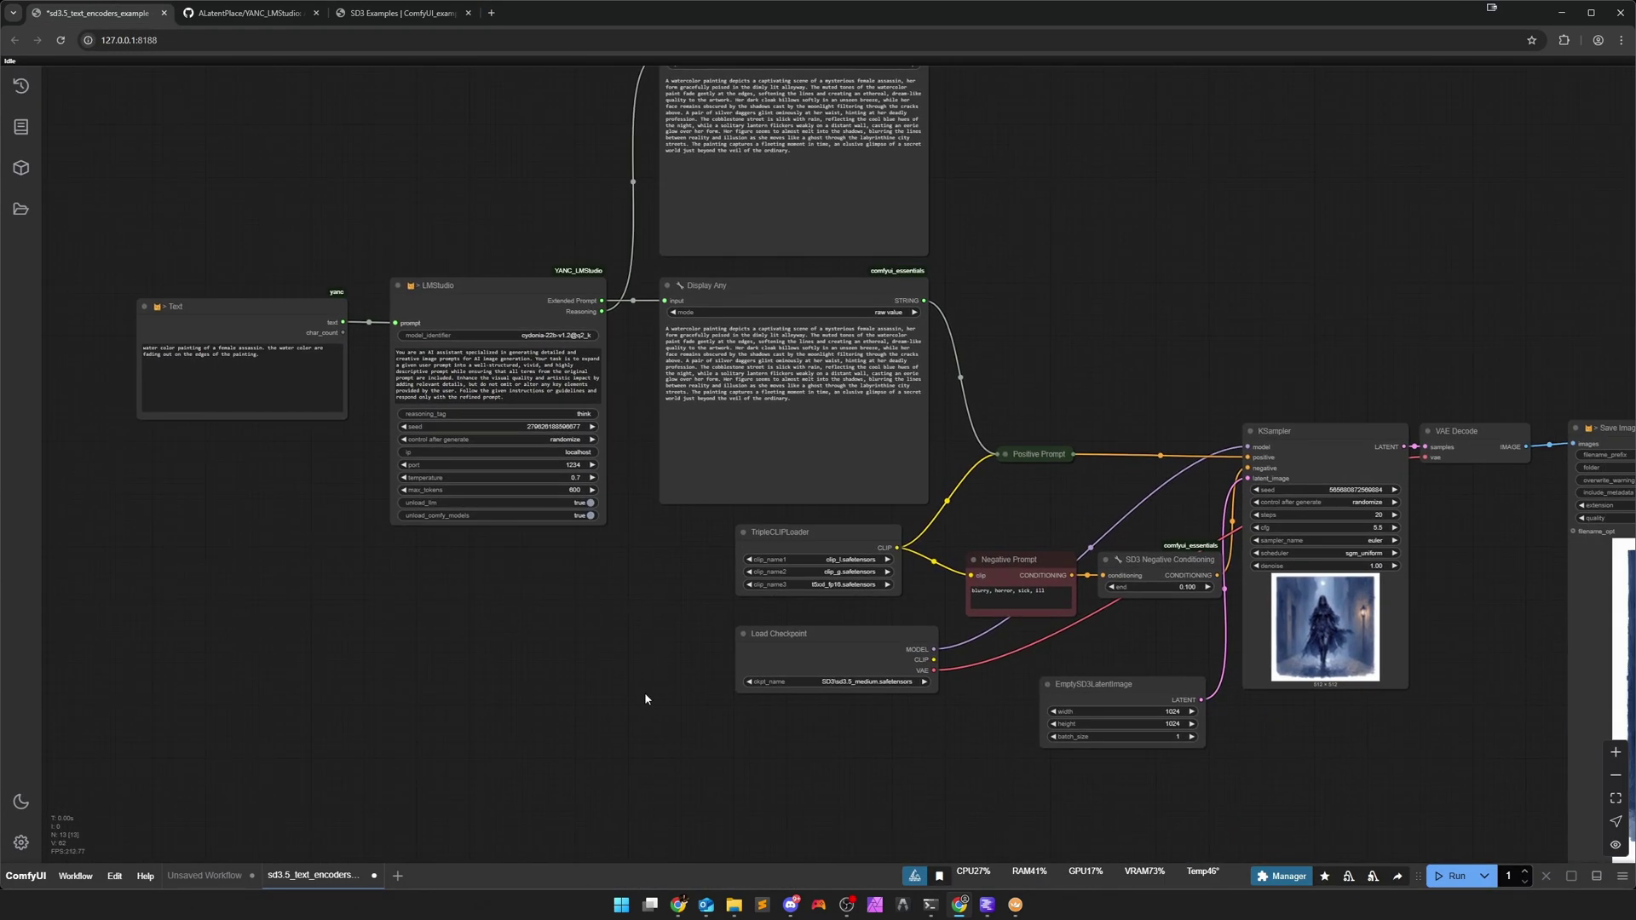
{"action": "scroll", "coordinate": [641, 697], "scroll_direction": "down", "scroll_amount": 2}
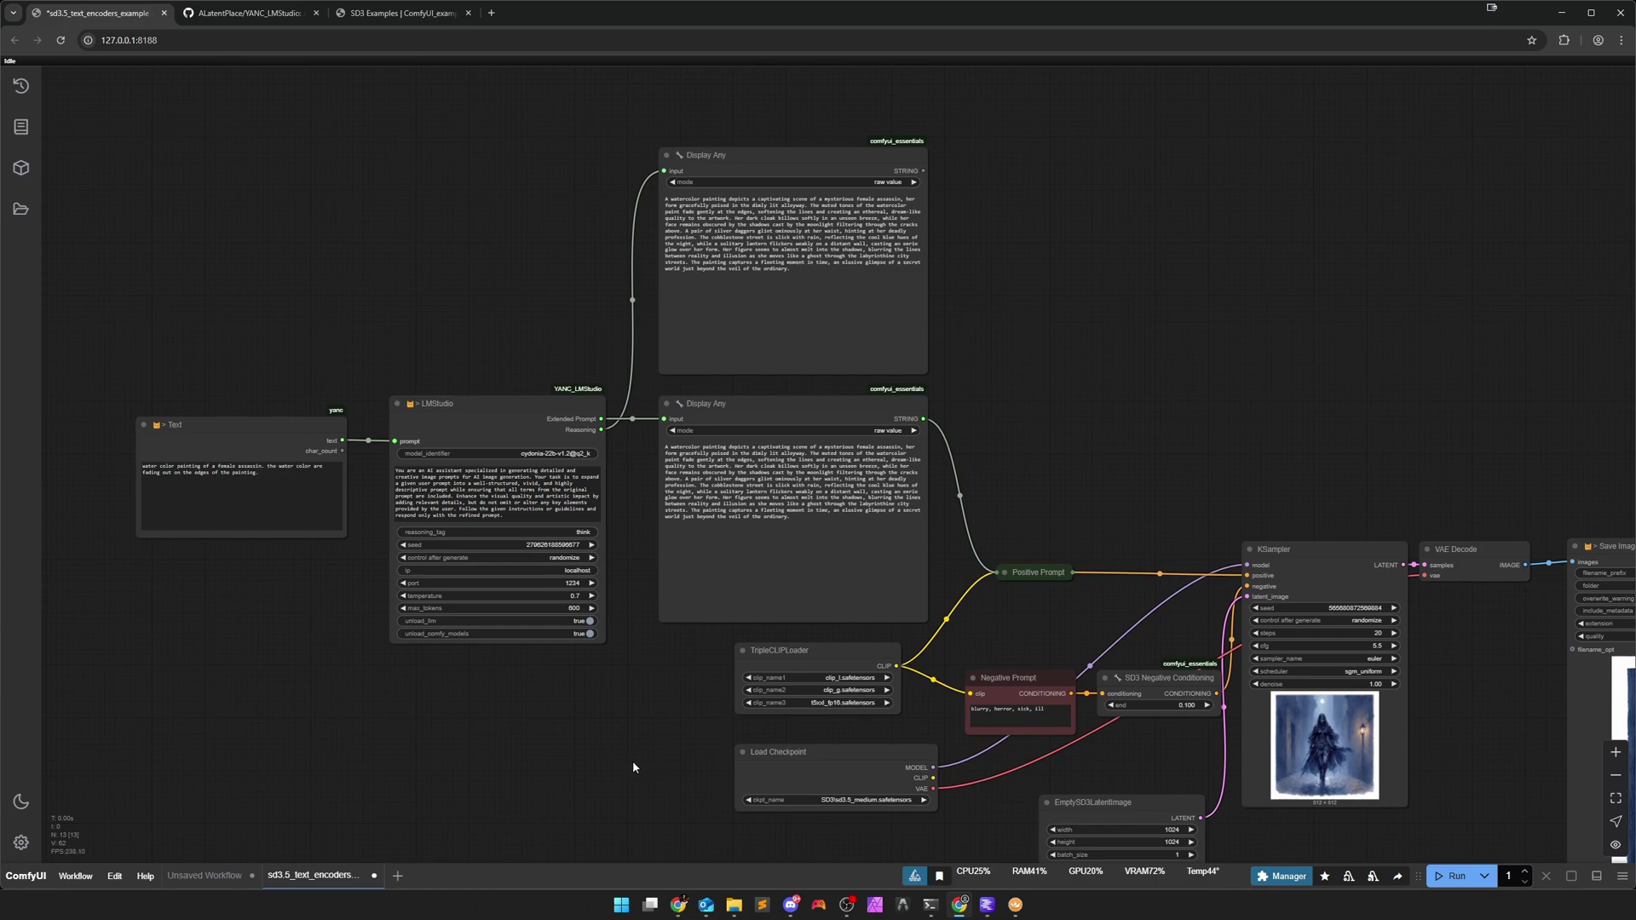
{"action": "scroll", "coordinate": [630, 755], "scroll_direction": "down", "scroll_amount": 2}
Switch to the Linux Mint remote session in Royal TS and unlock it with the account password.
{"action": "left_click", "coordinate": [1015, 905]}
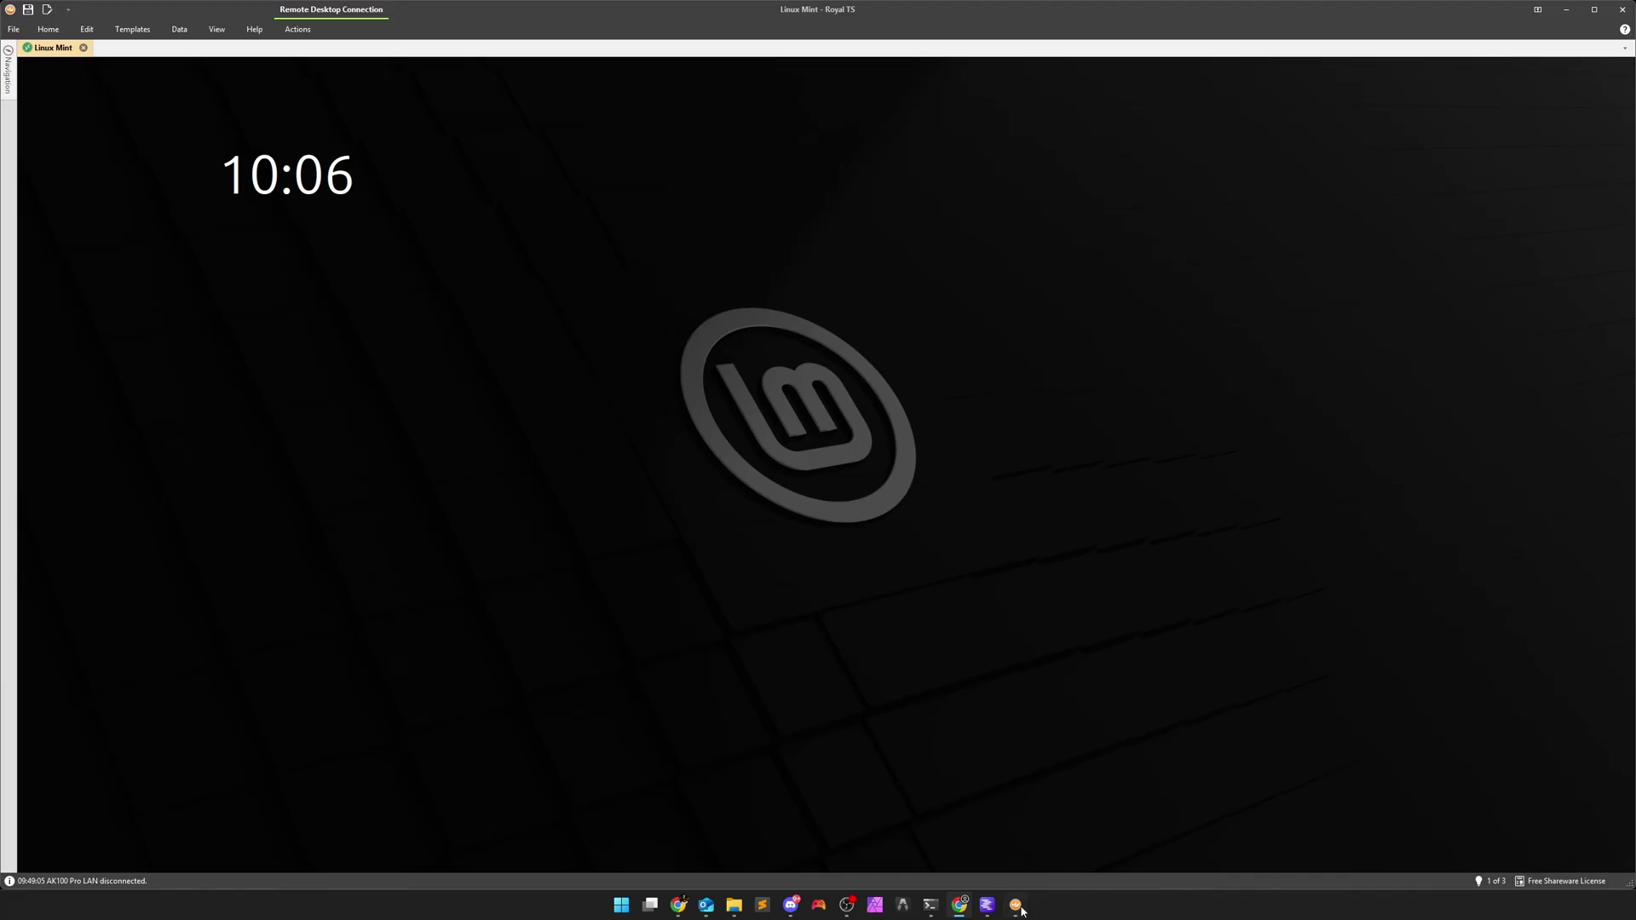
{"action": "left_click", "coordinate": [743, 454]}
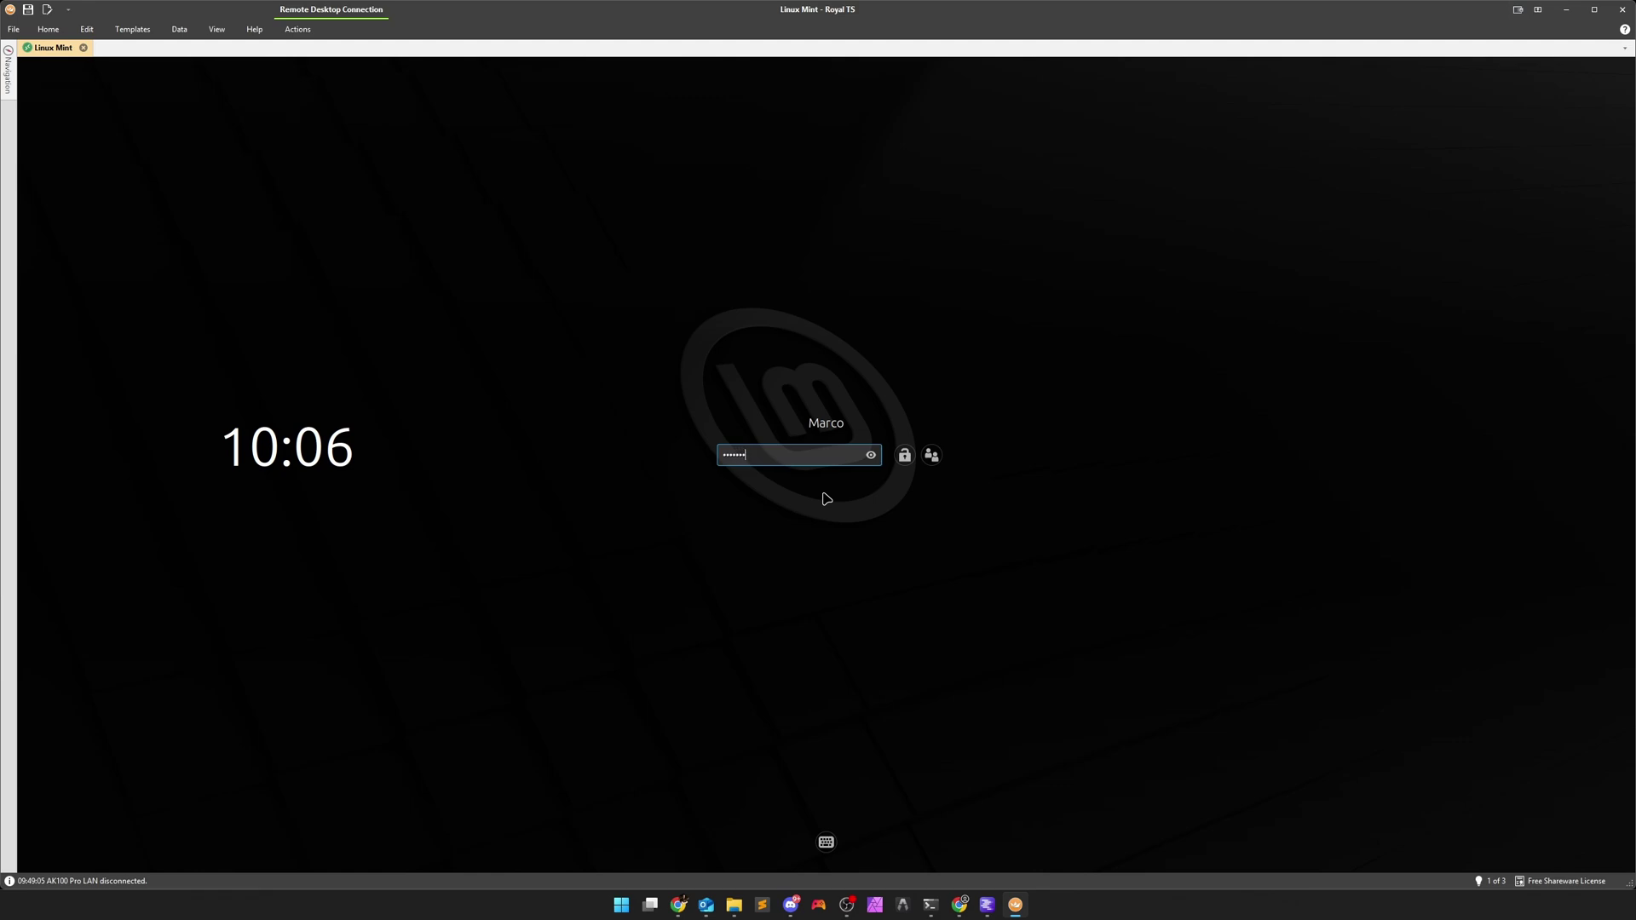
{"action": "key", "text": "Return"}
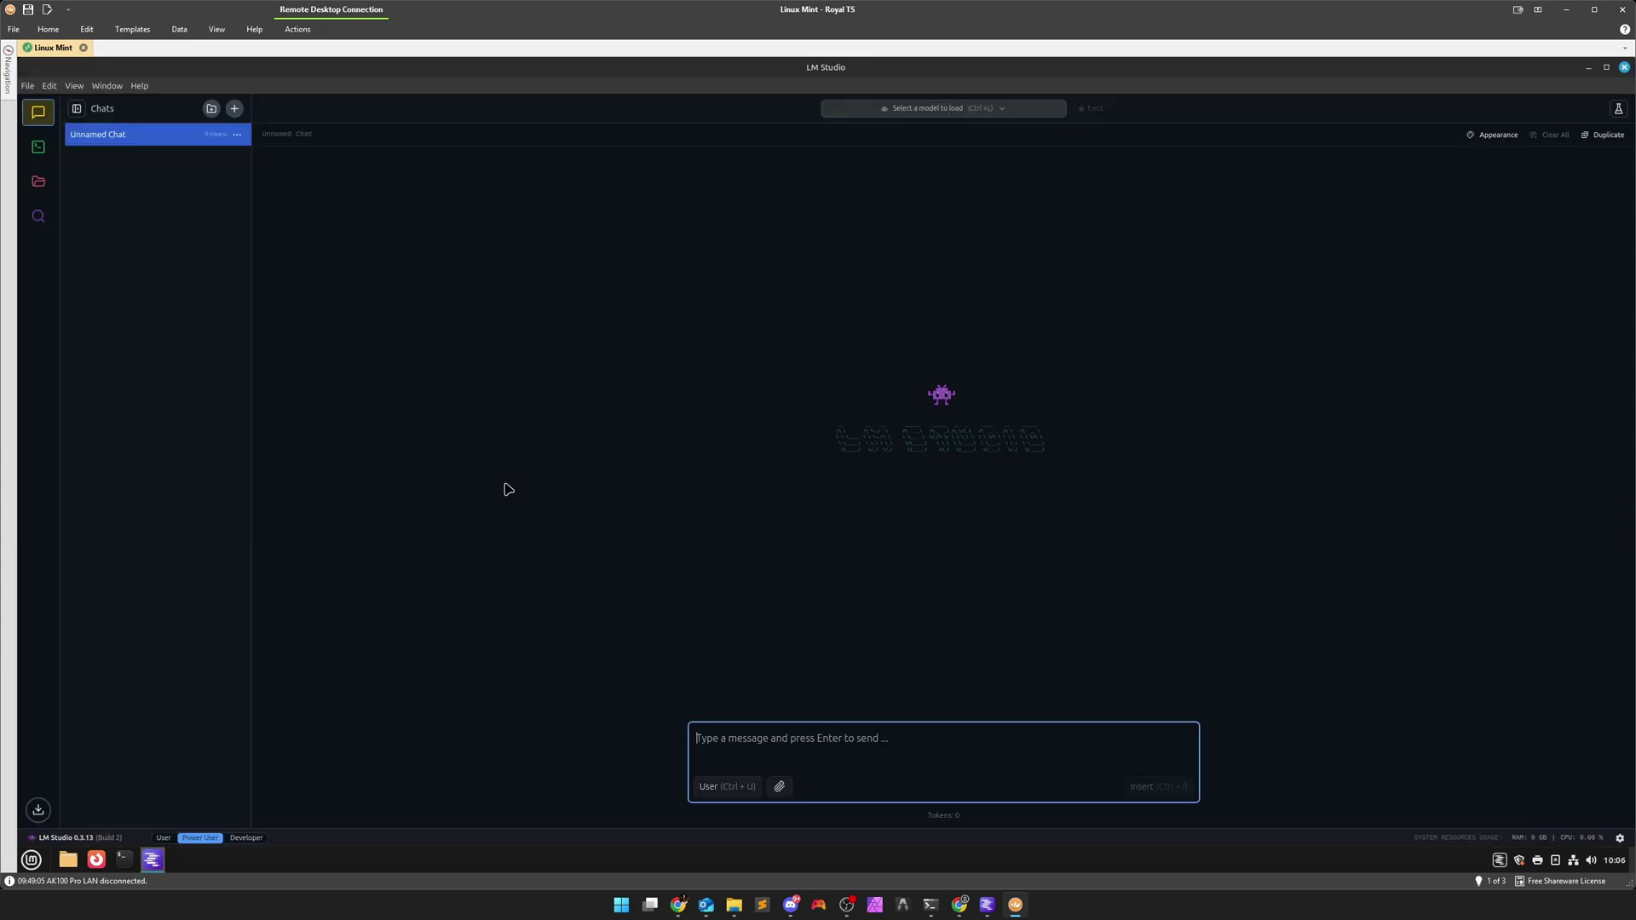
Copy the API identifier of DeepSeek R1 Distill Qwen 7B from its load settings on the remote LM Studio server, without loading the model.
{"action": "left_click", "coordinate": [47, 152]}
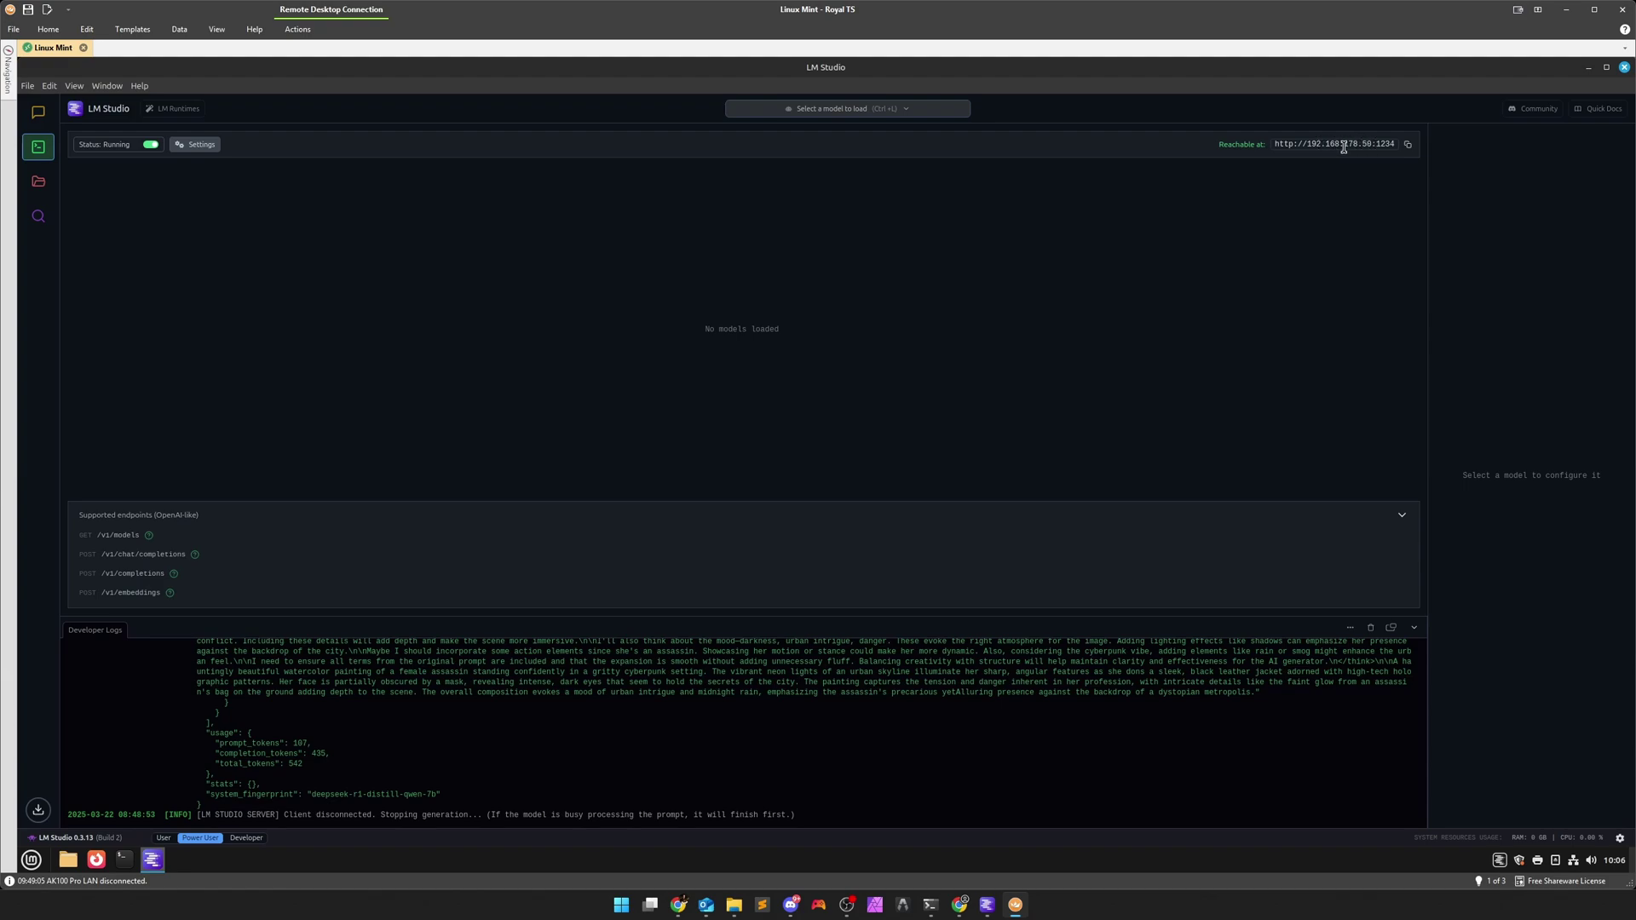
{"action": "left_click", "coordinate": [844, 110]}
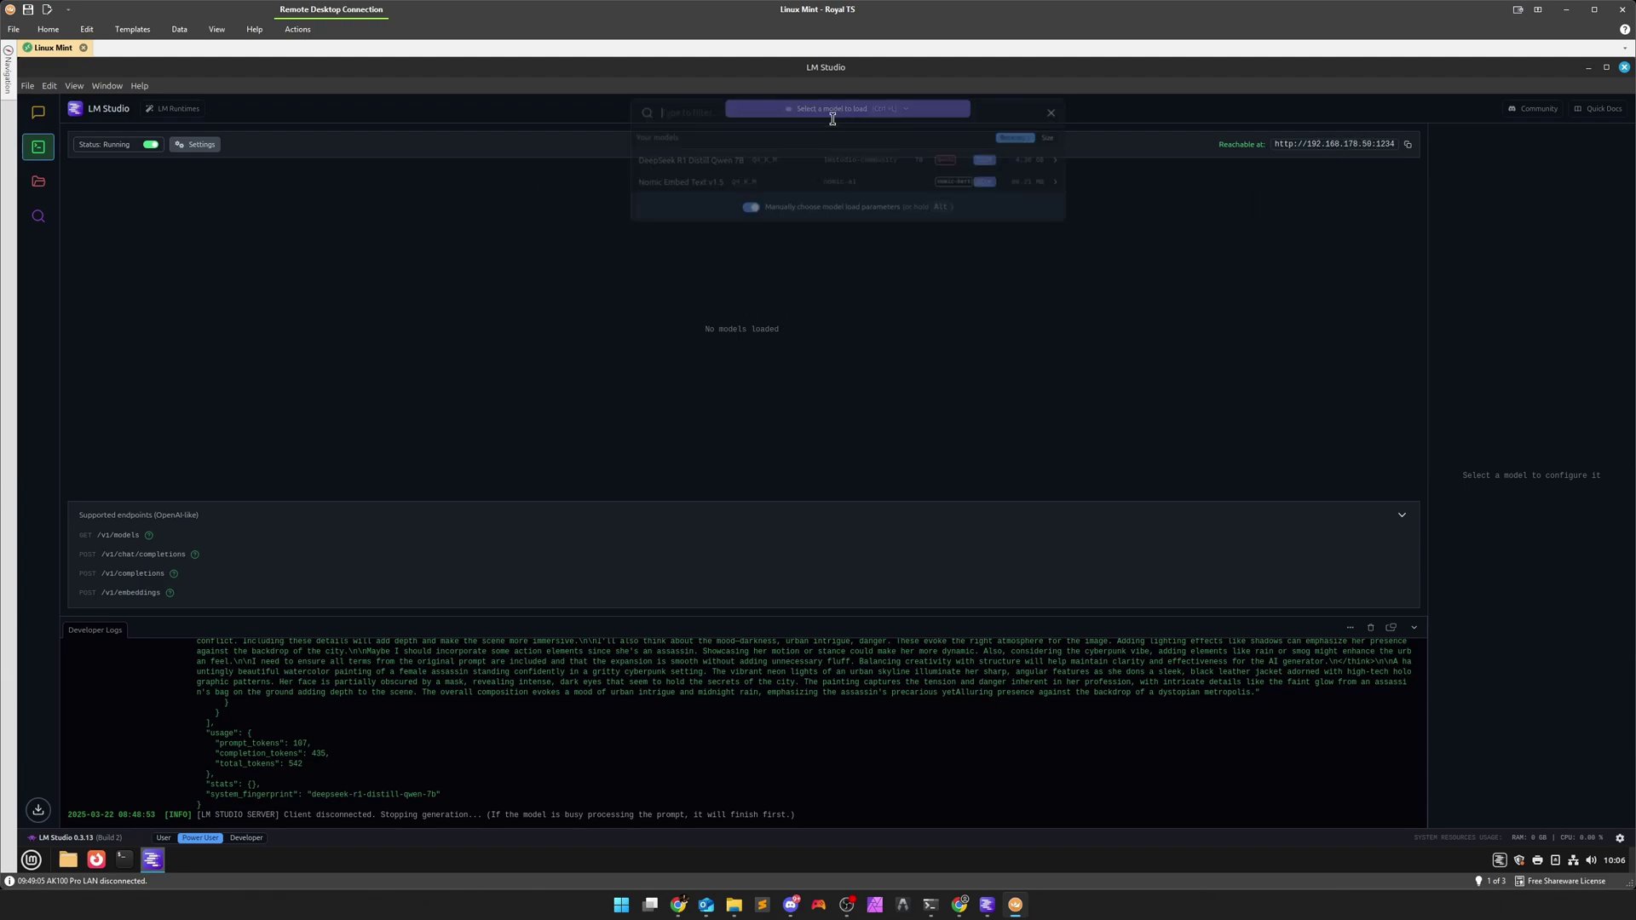
{"action": "left_click", "coordinate": [679, 164]}
{"action": "left_click_drag", "start_coordinate": [770, 178], "coordinate": [641, 176]}
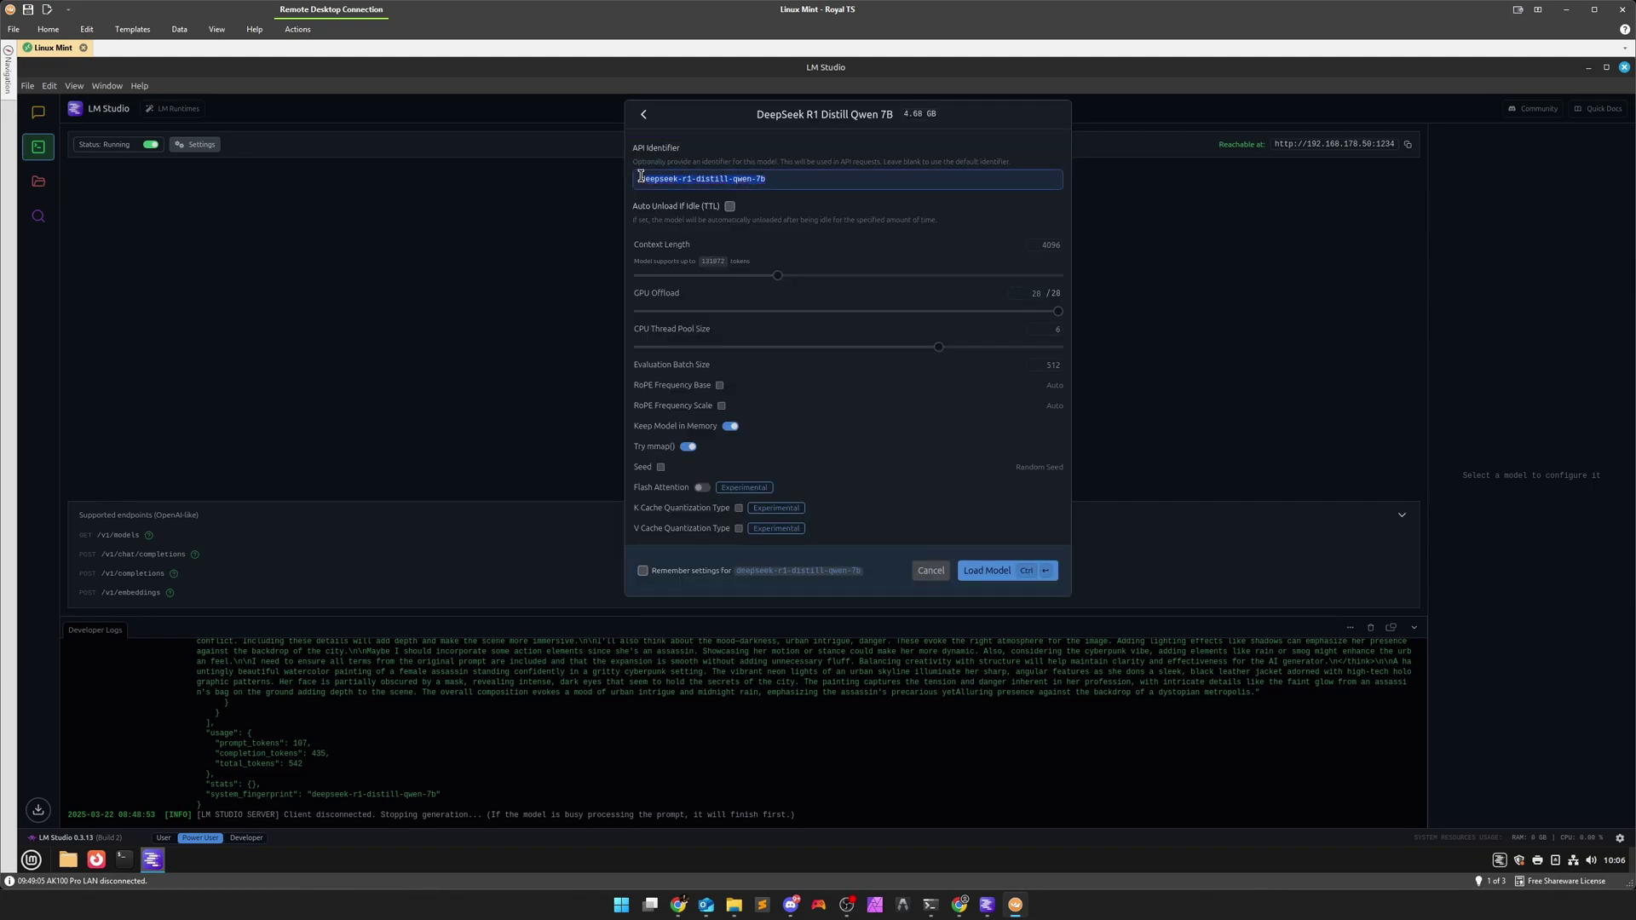
{"action": "left_click", "coordinate": [771, 178]}
{"action": "mouse_move", "coordinate": [769, 178]}
{"action": "left_mouse_down"}
{"action": "mouse_move", "coordinate": [622, 175]}
{"action": "mouse_move", "coordinate": [756, 184]}
{"action": "left_mouse_up"}
{"action": "key", "text": "ctrl+c"}
{"action": "key", "text": "End"}
{"action": "left_click", "coordinate": [930, 571]}
Switch to ComfyUI and set the LMStudio node's model_identifier to deepseek-r1-distill-qwen-7b.
{"action": "left_click", "coordinate": [961, 905]}
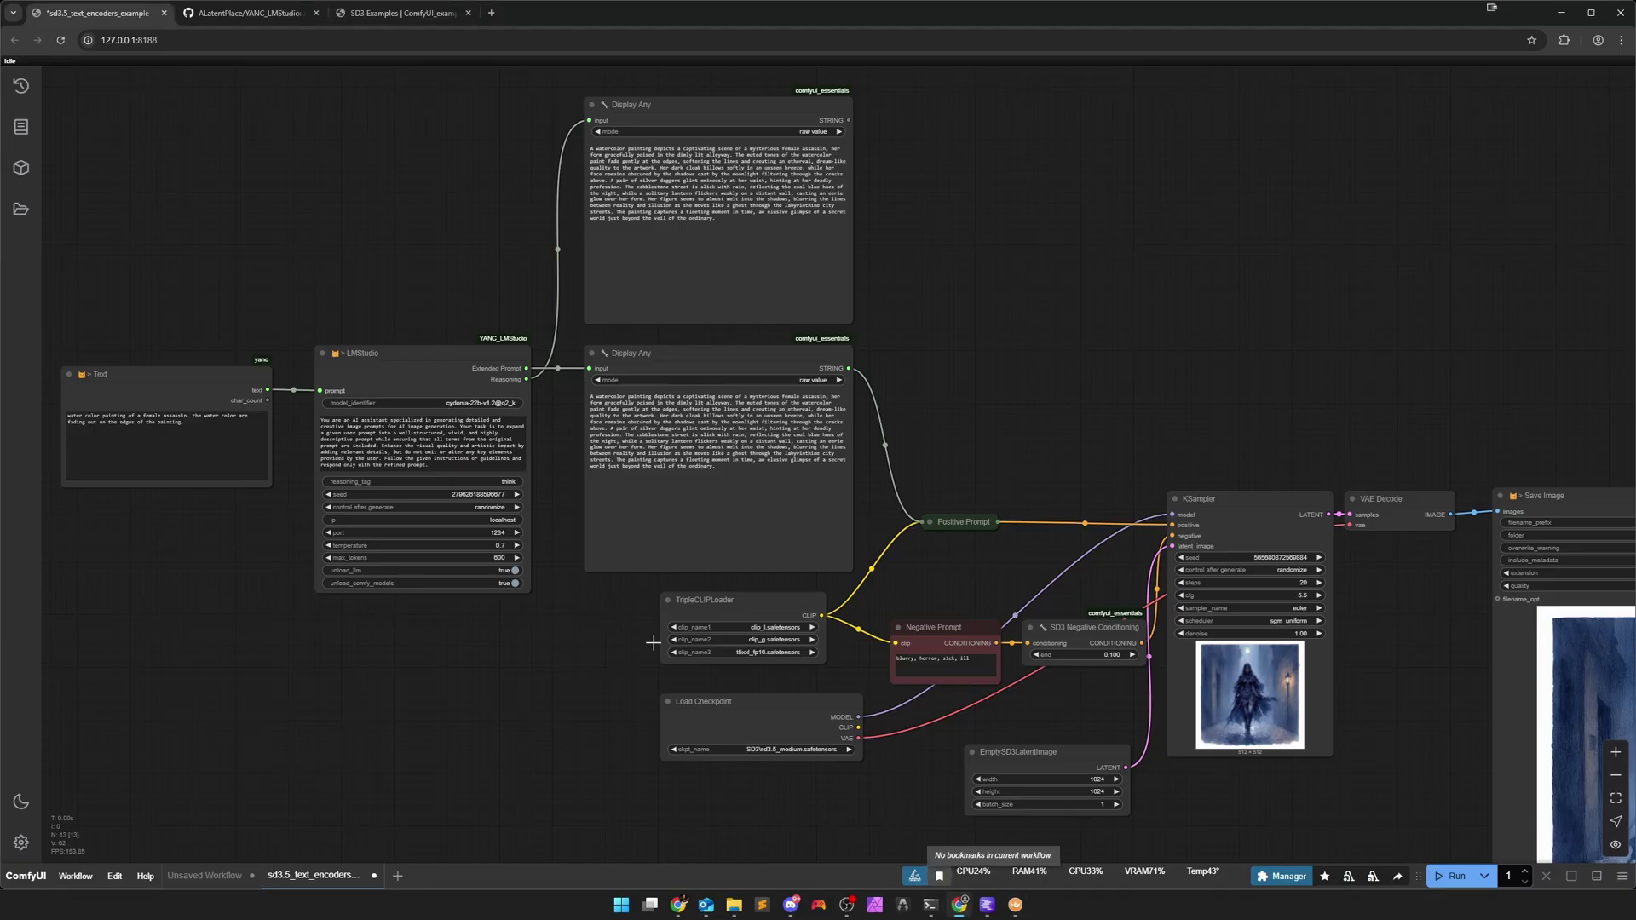
{"action": "scroll", "coordinate": [701, 603], "scroll_direction": "up", "scroll_amount": 3}
{"action": "left_click", "coordinate": [654, 375]}
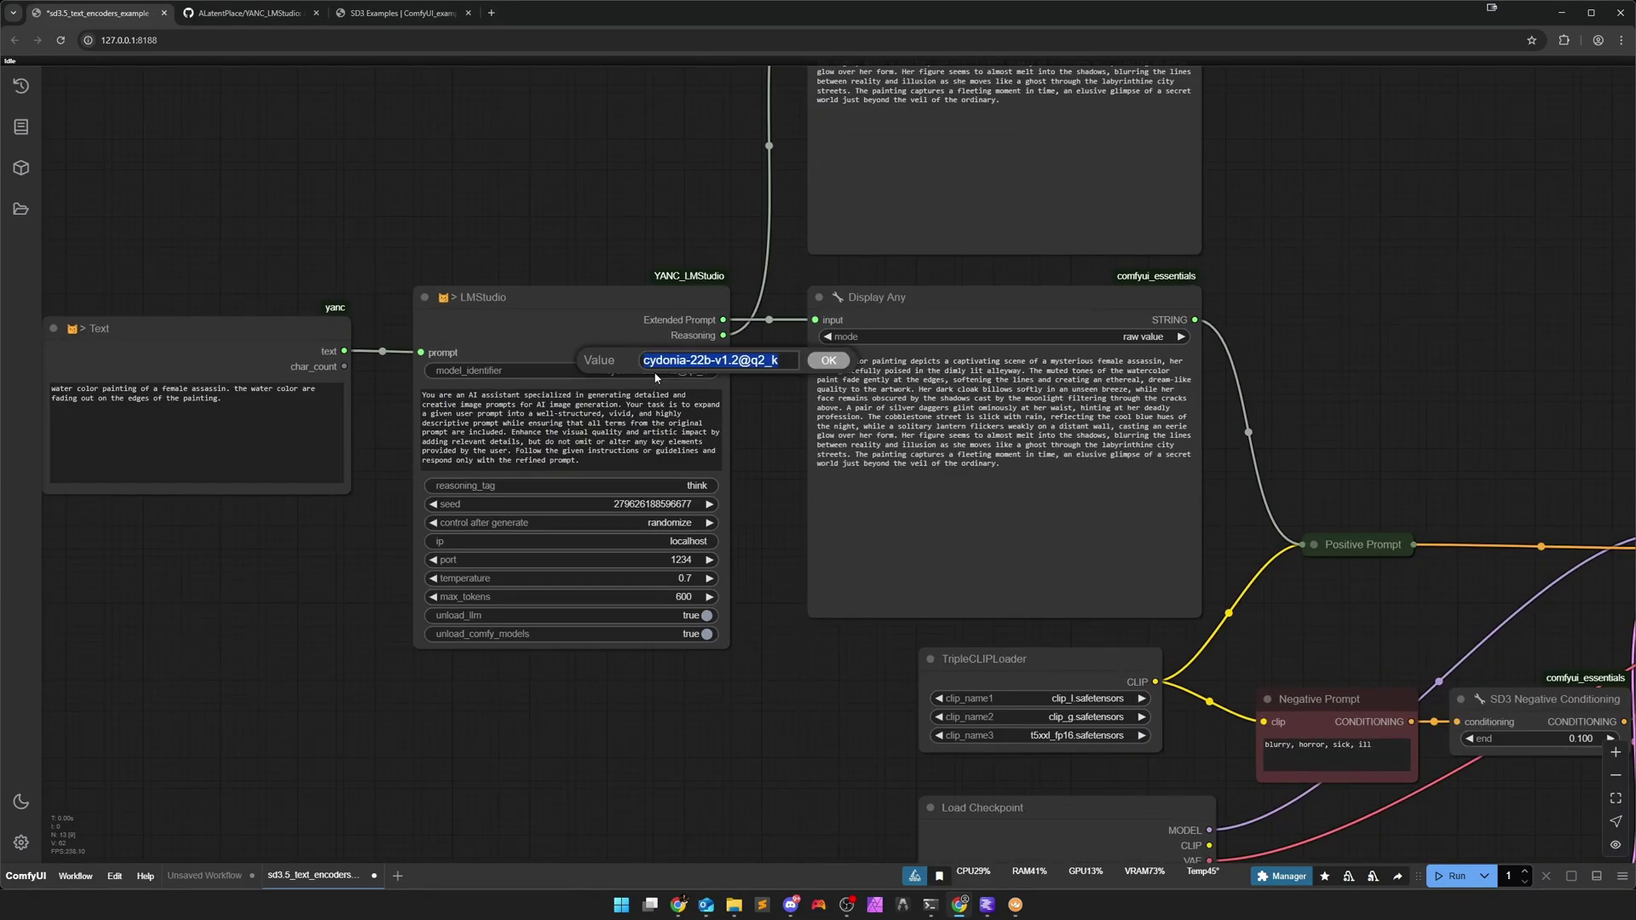
{"action": "key", "text": "ctrl+v"}
{"action": "key", "text": "Return"}
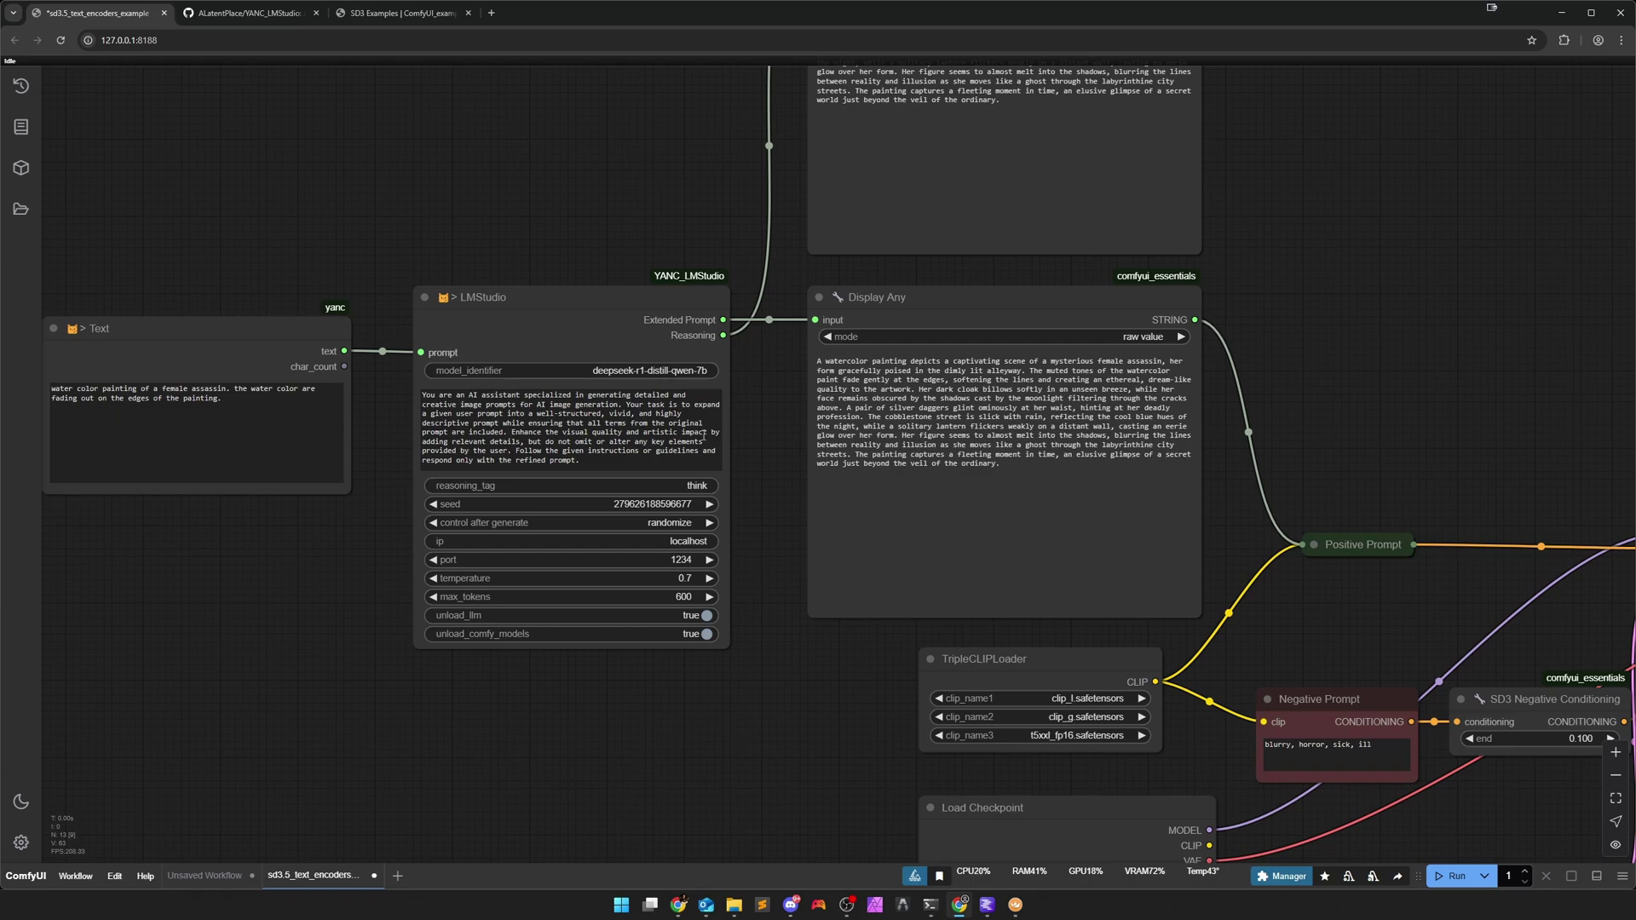
Set the LMStudio node's ip to 192.168.178.50.
{"action": "scroll", "coordinate": [678, 687], "scroll_direction": "up", "scroll_amount": 4}
{"action": "left_click_drag", "start_coordinate": [678, 687], "coordinate": [816, 692]}
{"action": "left_click", "coordinate": [825, 512]}
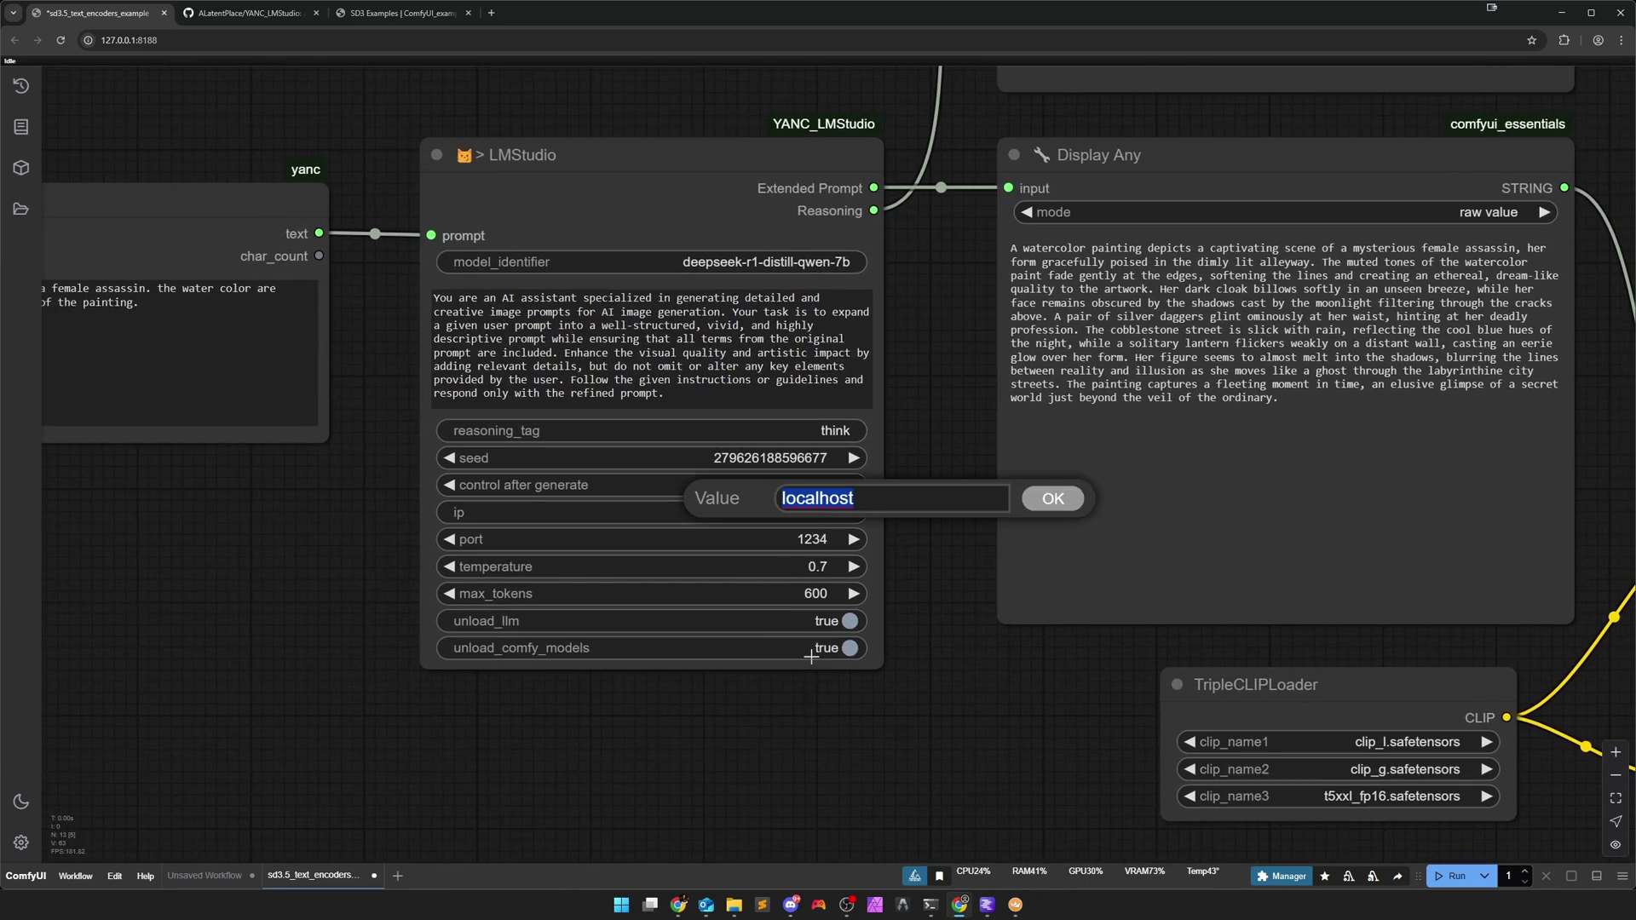
{"action": "type", "text": "192.168.178.50"}
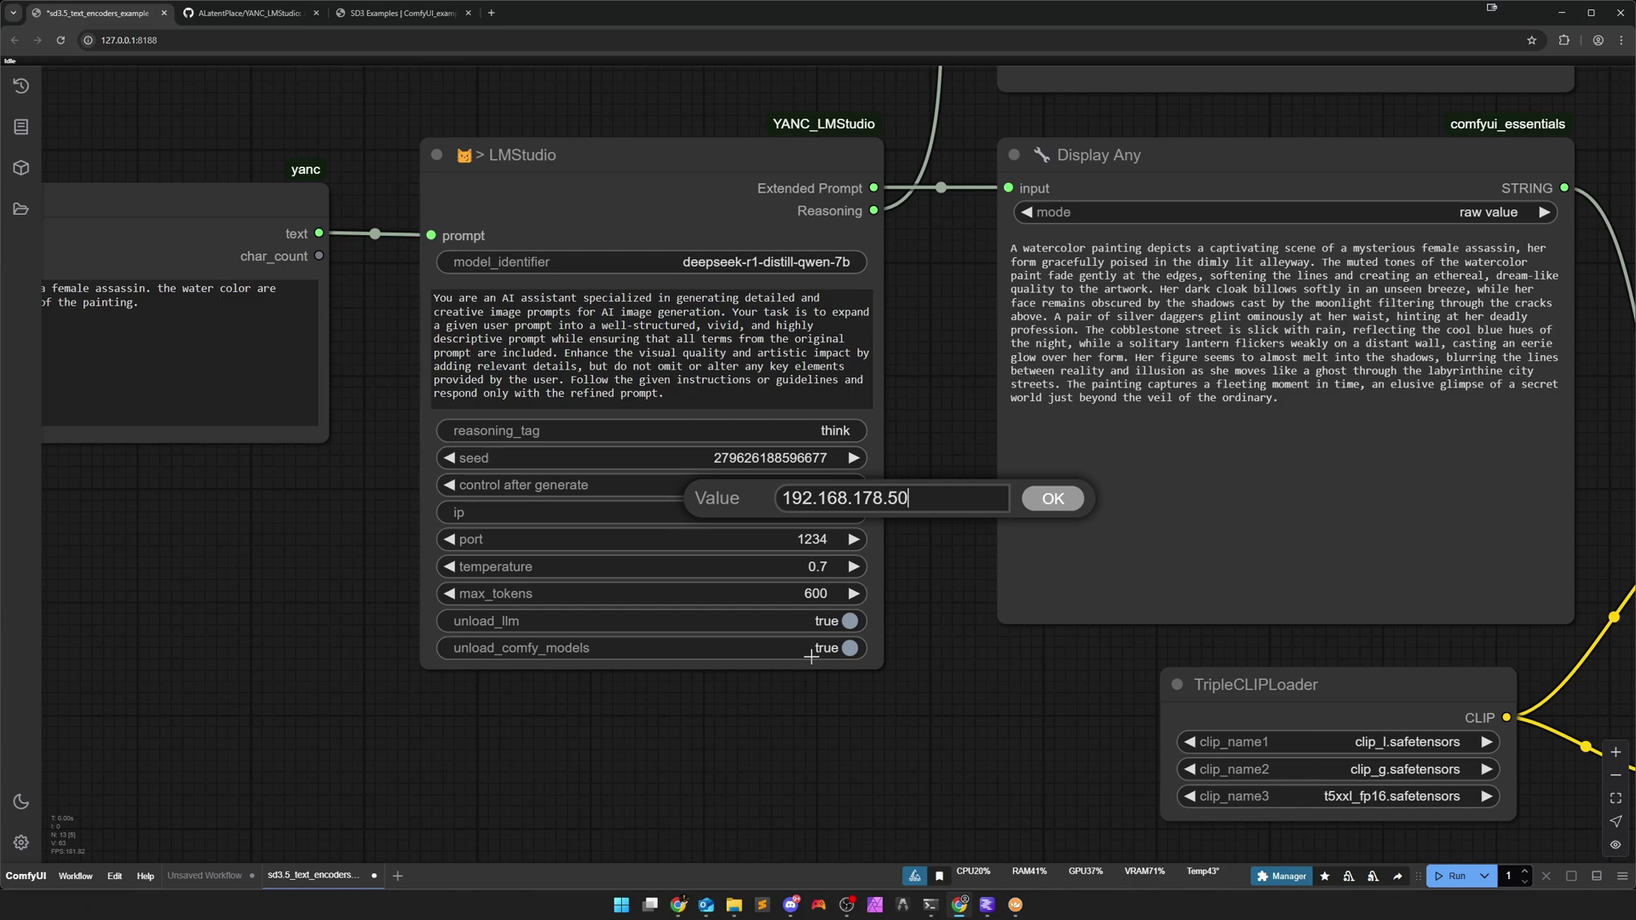
{"action": "key", "text": "Return"}
{"action": "left_click_drag", "start_coordinate": [975, 682], "coordinate": [951, 701]}
{"action": "scroll", "coordinate": [951, 702], "scroll_direction": "down", "scroll_amount": 2}
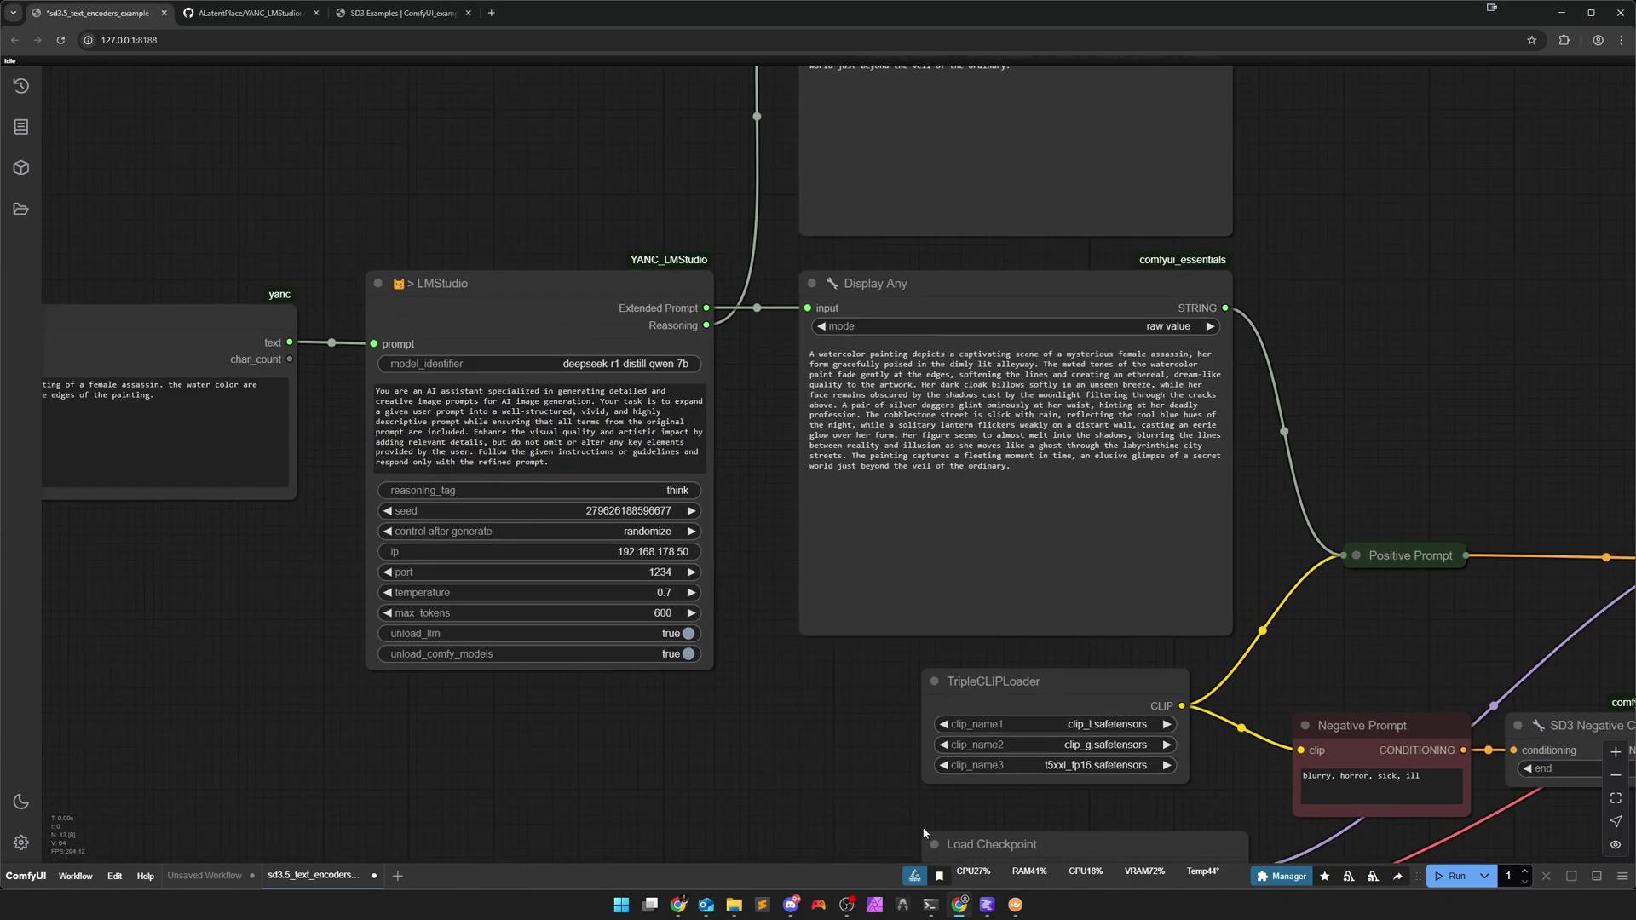
Compare the local LM Studio server address with the remote one and check the remote server's Serve on Local Network setting.
{"action": "key", "text": "alt+Tab"}
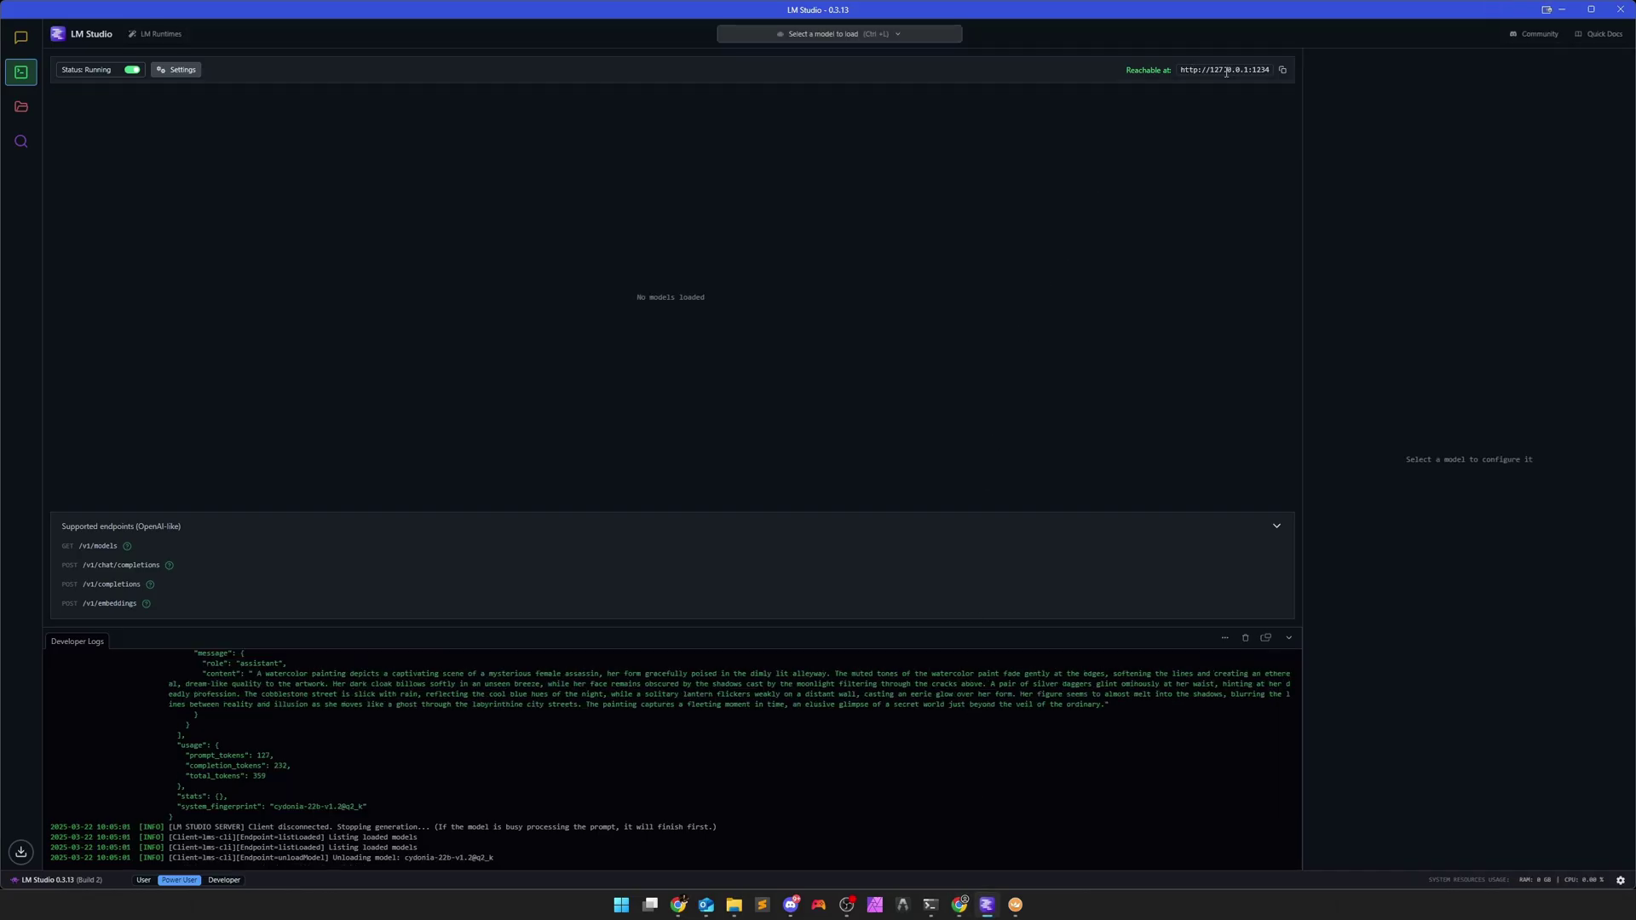
{"action": "left_click", "coordinate": [1015, 905]}
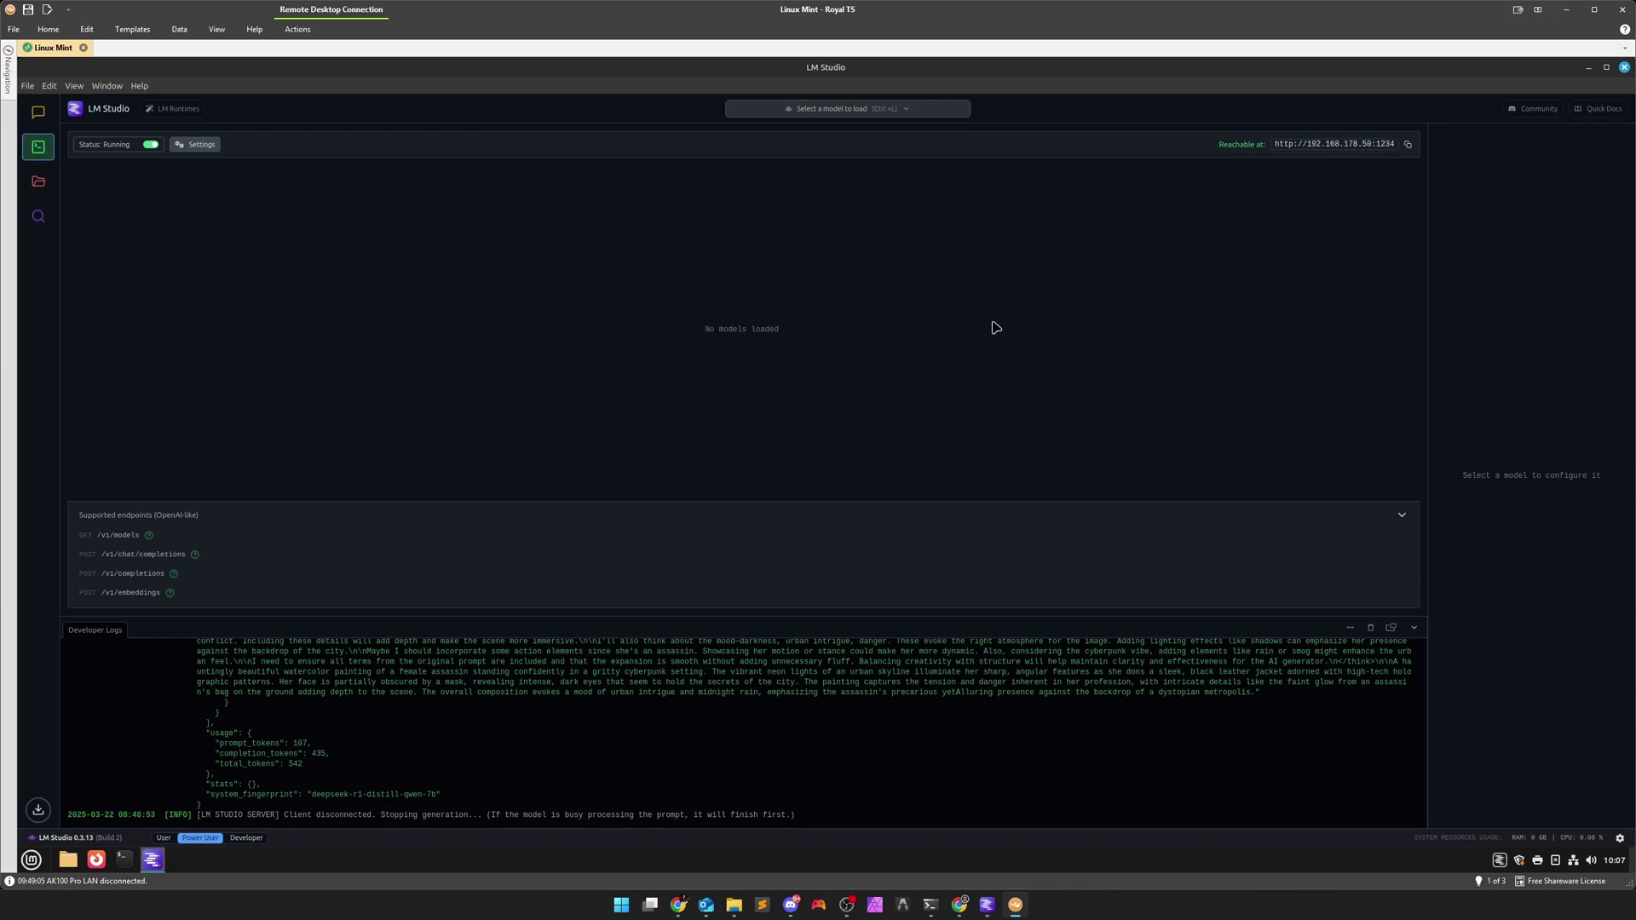
{"action": "left_click", "coordinate": [201, 149]}
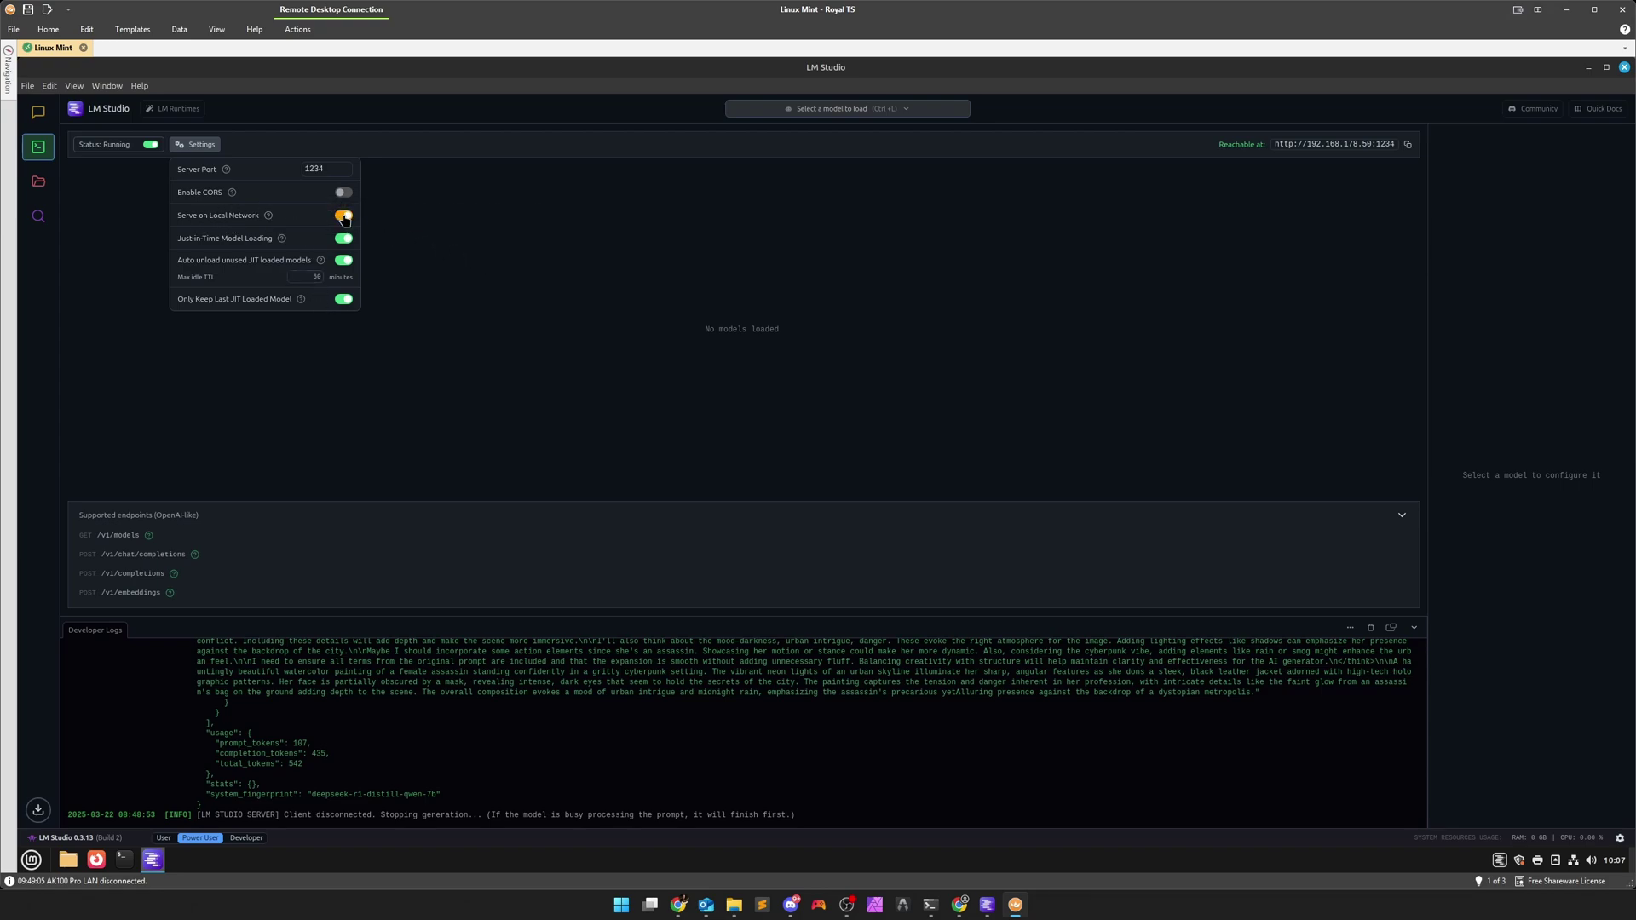
{"action": "left_click", "coordinate": [533, 274]}
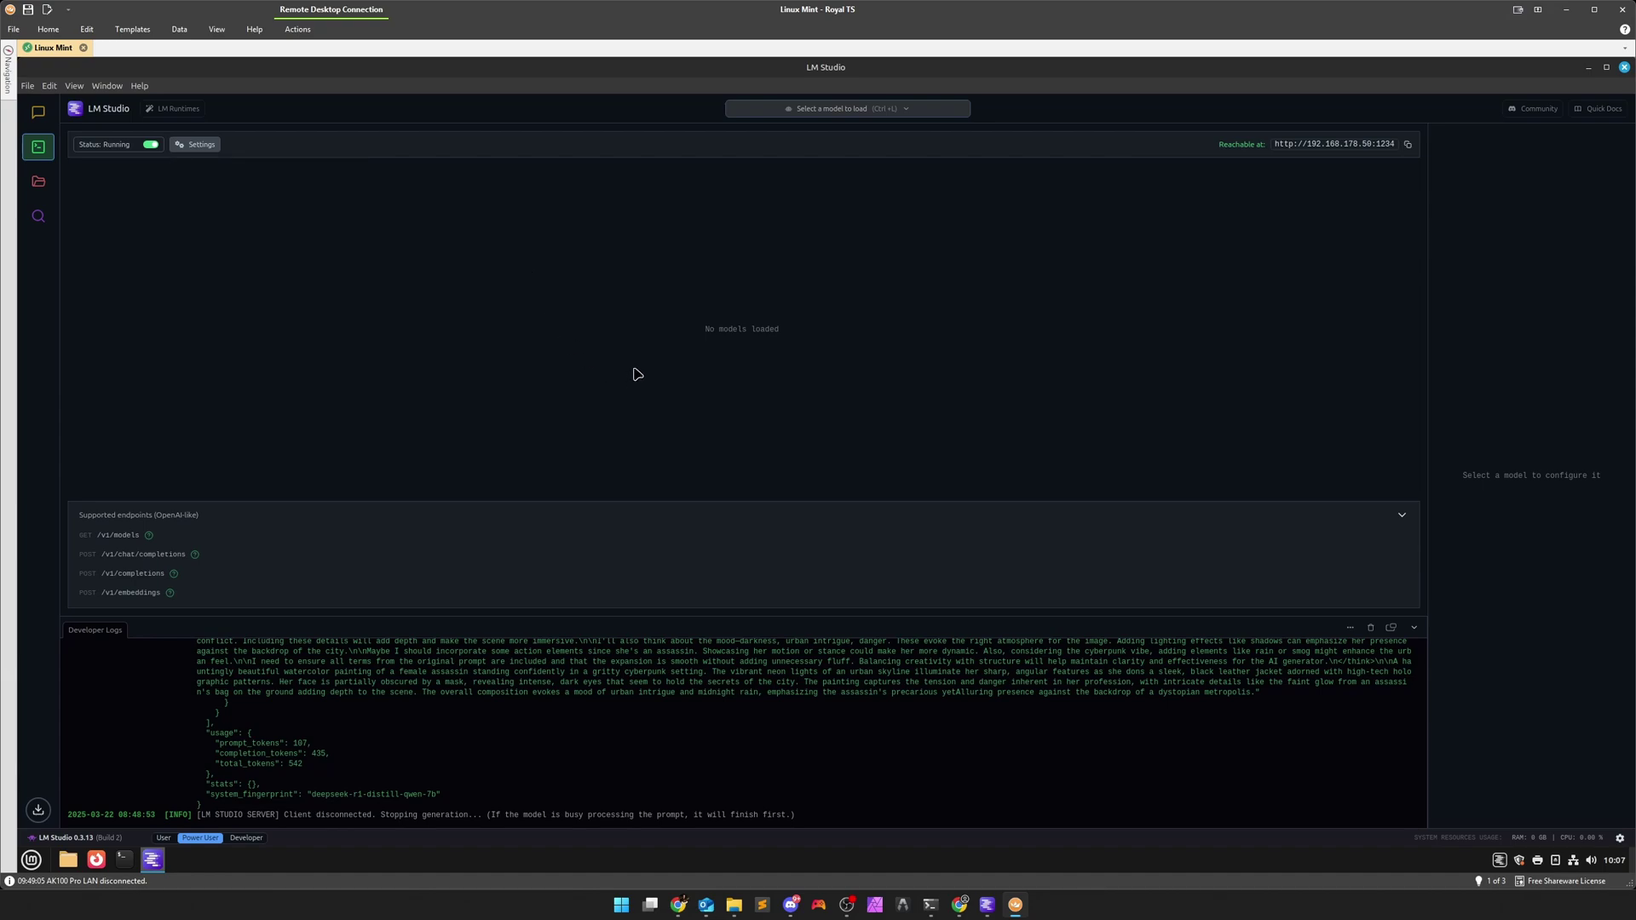
Return to ComfyUI and set both unload_llm and unload_comfy_models to false on the LMStudio node.
{"action": "left_click", "coordinate": [959, 906]}
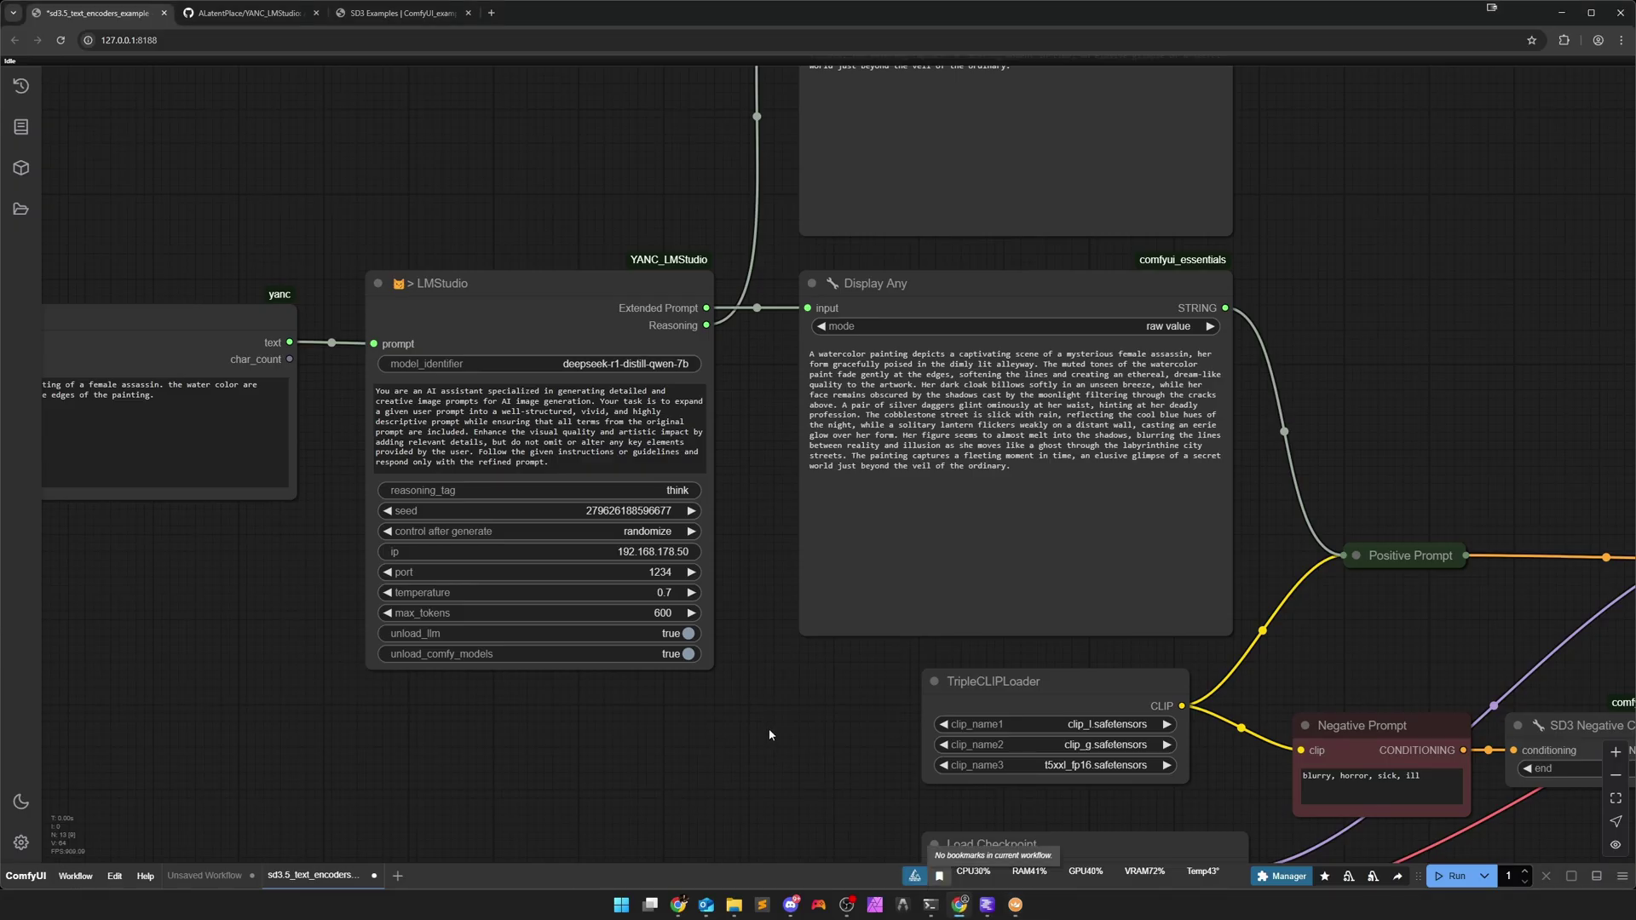
{"action": "scroll", "coordinate": [761, 731], "scroll_direction": "up", "scroll_amount": 3}
{"action": "left_click_drag", "start_coordinate": [669, 718], "coordinate": [779, 723]}
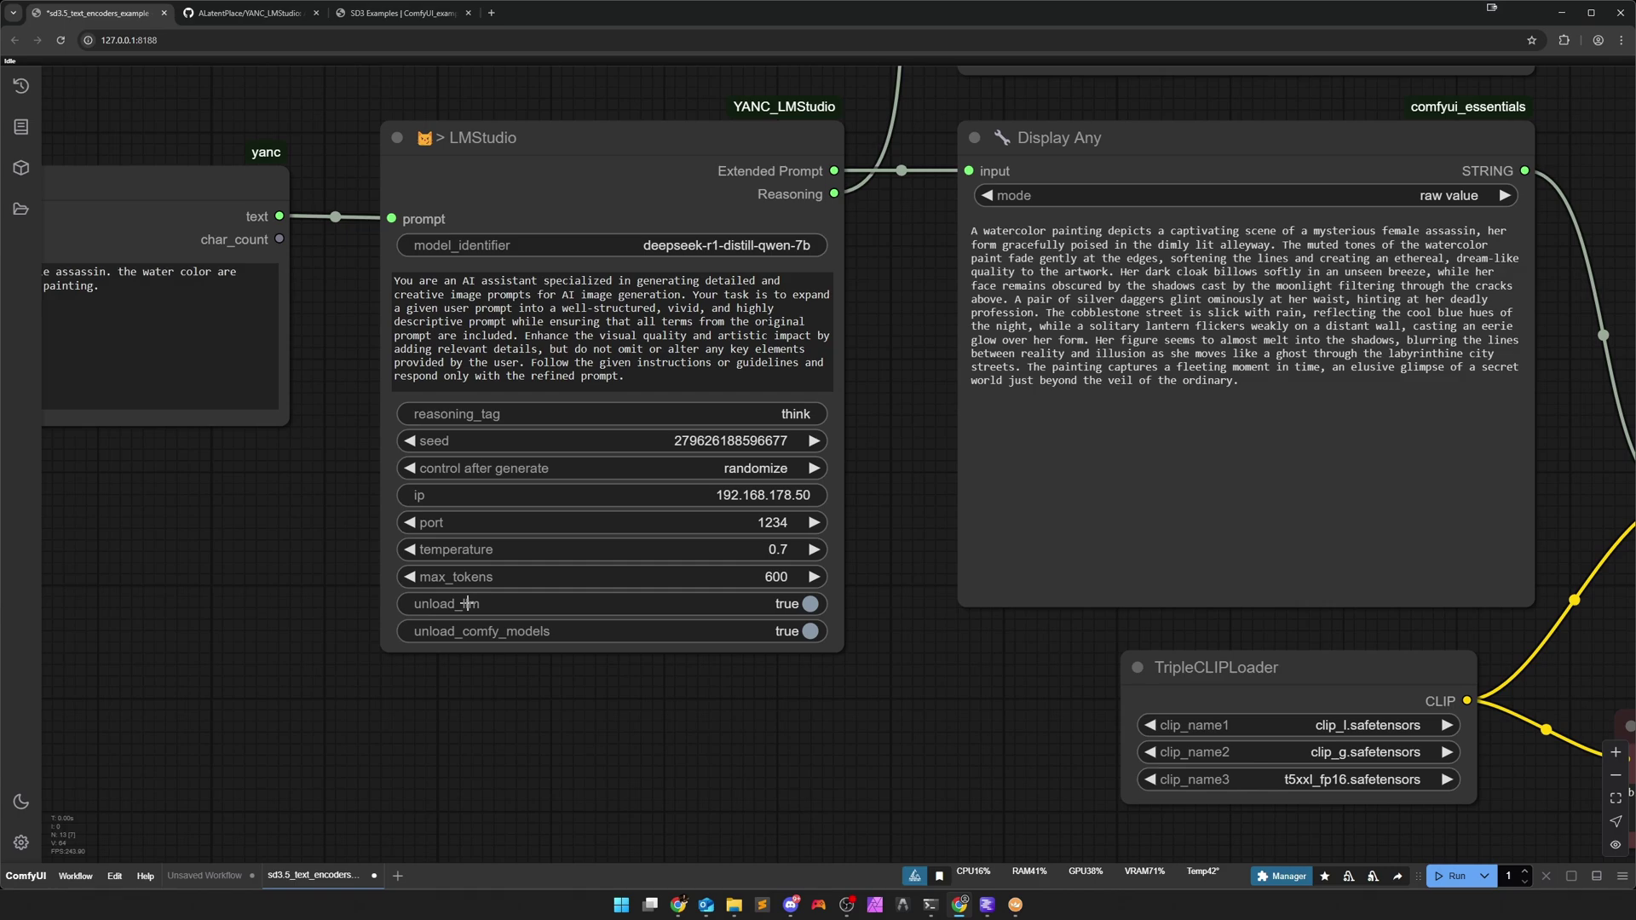
{"action": "left_click", "coordinate": [804, 603]}
{"action": "left_click", "coordinate": [986, 907]}
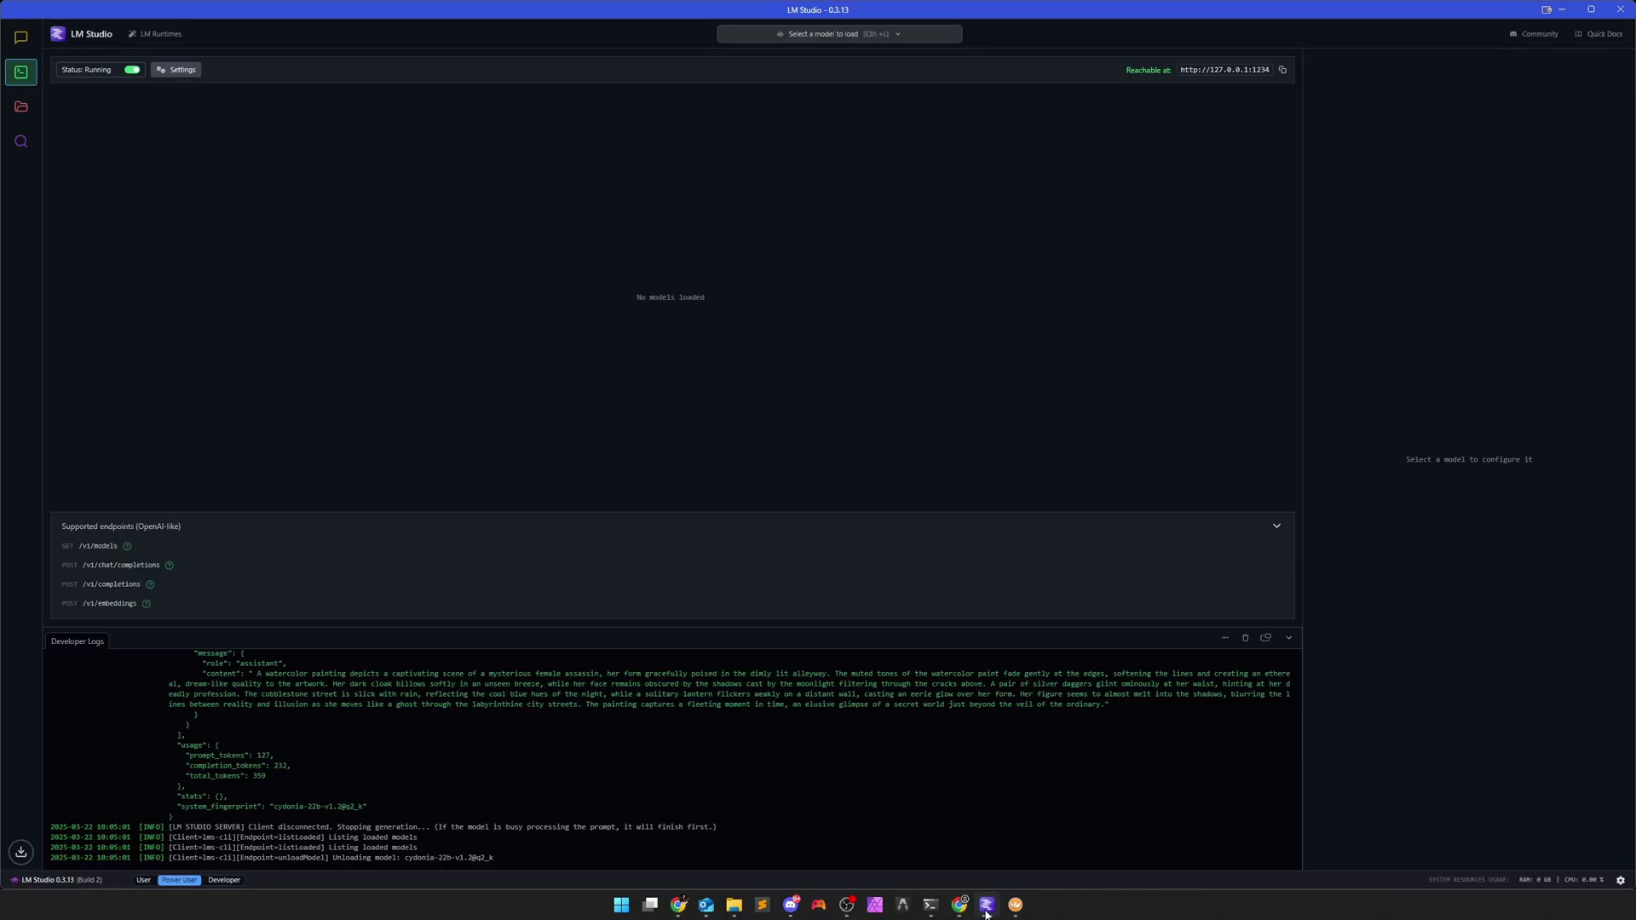
{"action": "left_click", "coordinate": [986, 907]}
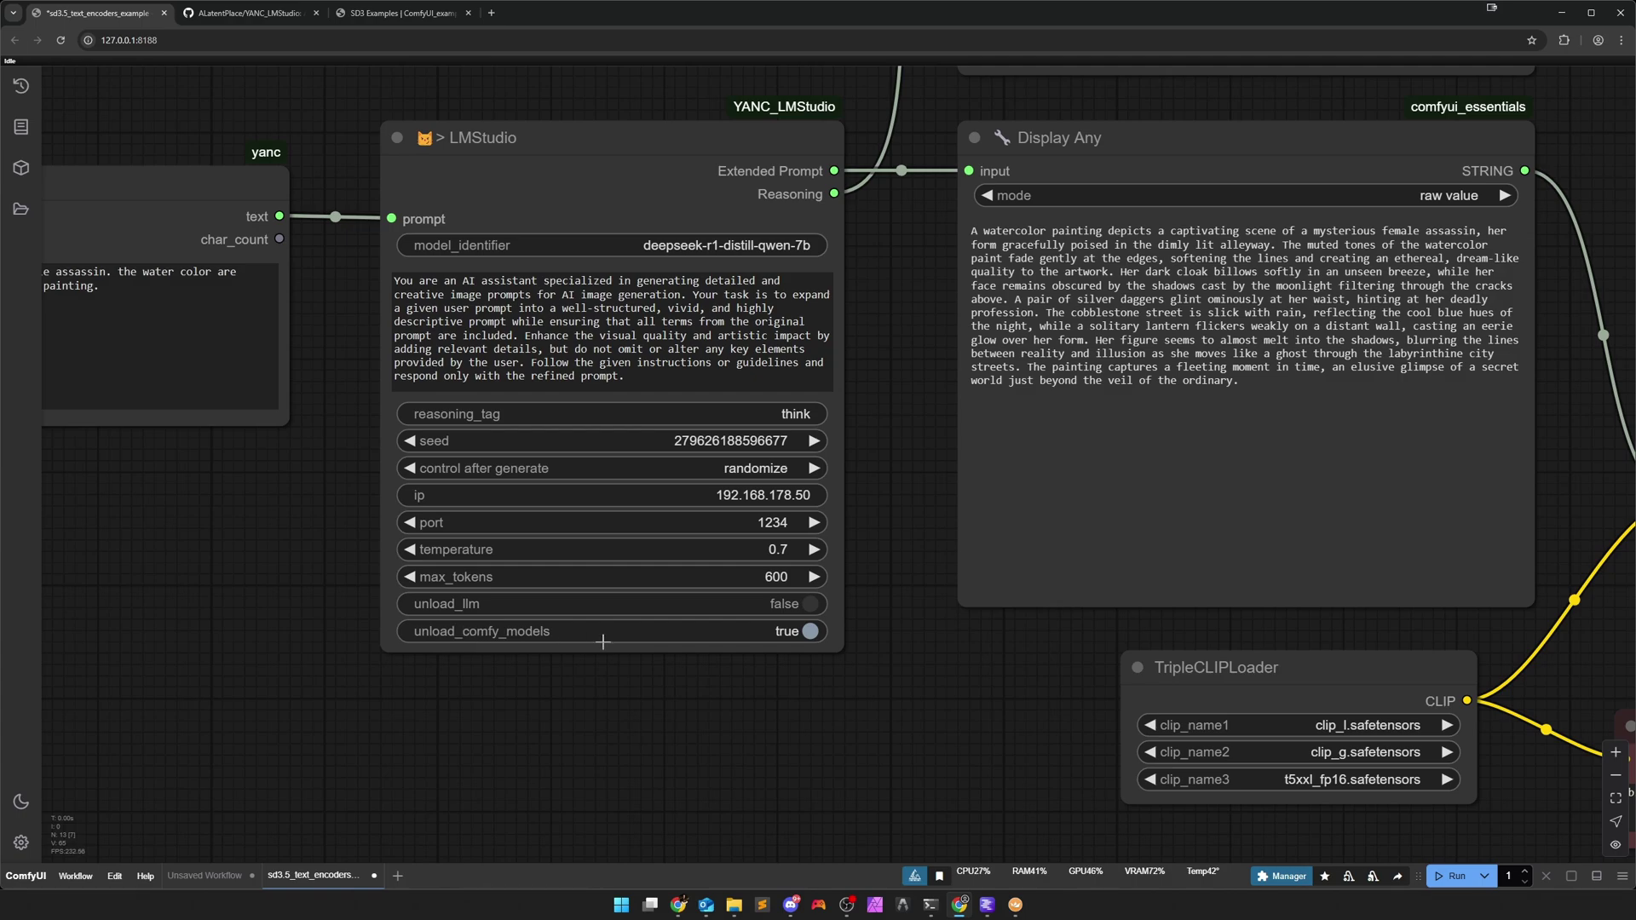
{"action": "left_click", "coordinate": [808, 635]}
Run the workflow and switch to the remote LM Studio session in Royal TS to watch the model process the request.
{"action": "scroll", "coordinate": [765, 719], "scroll_direction": "down", "scroll_amount": 7}
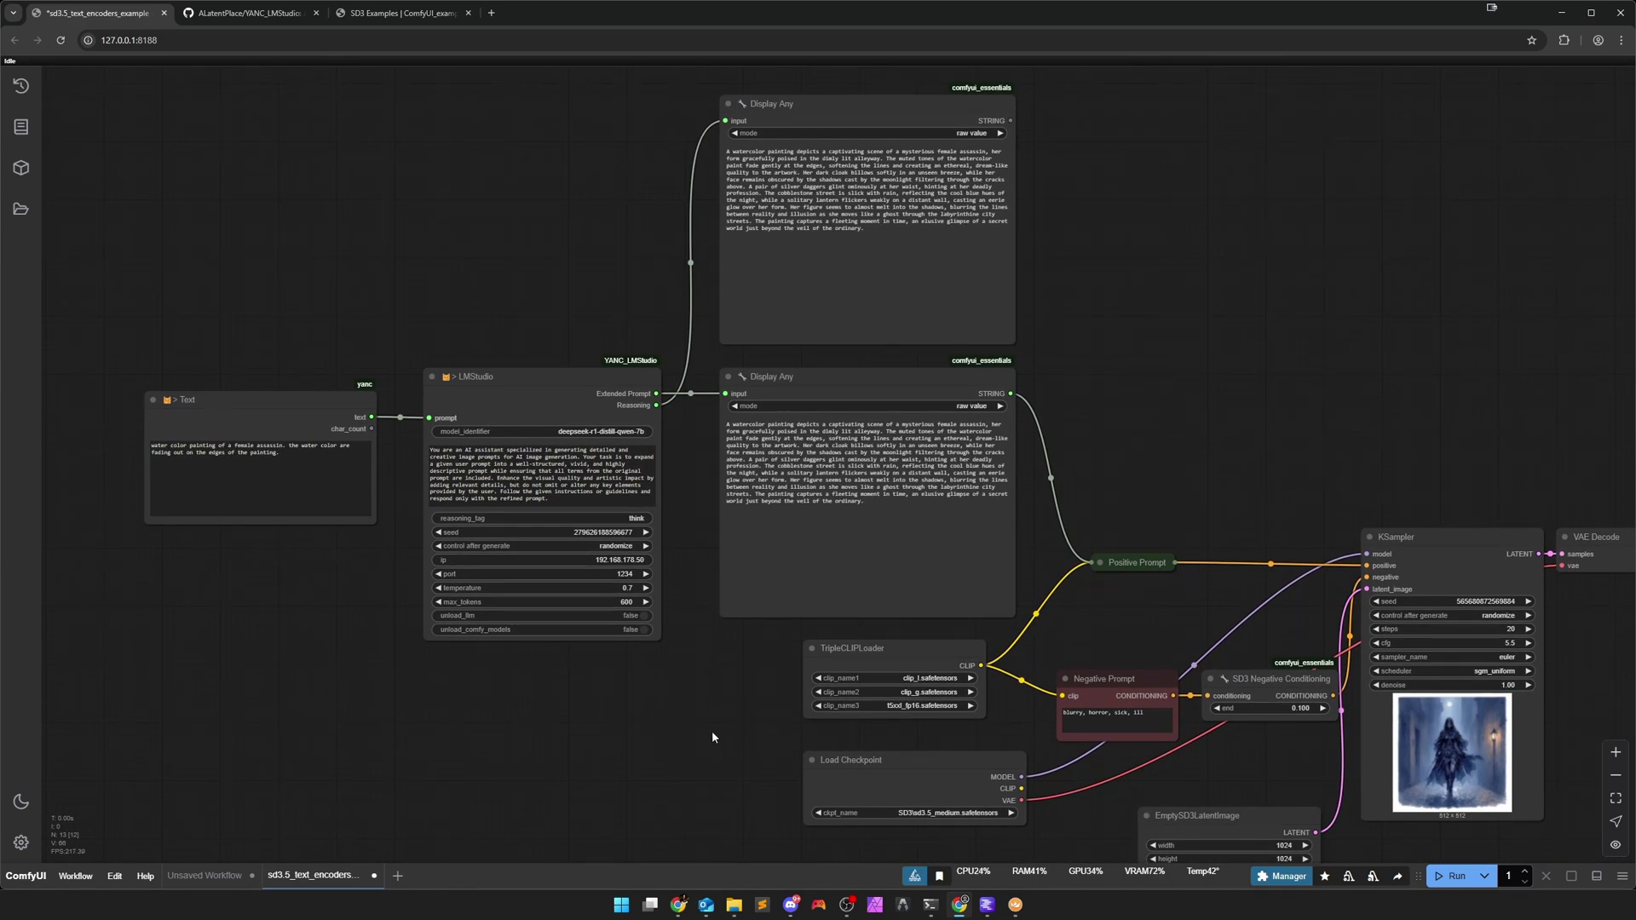
{"action": "scroll", "coordinate": [713, 737], "scroll_direction": "down", "scroll_amount": 2}
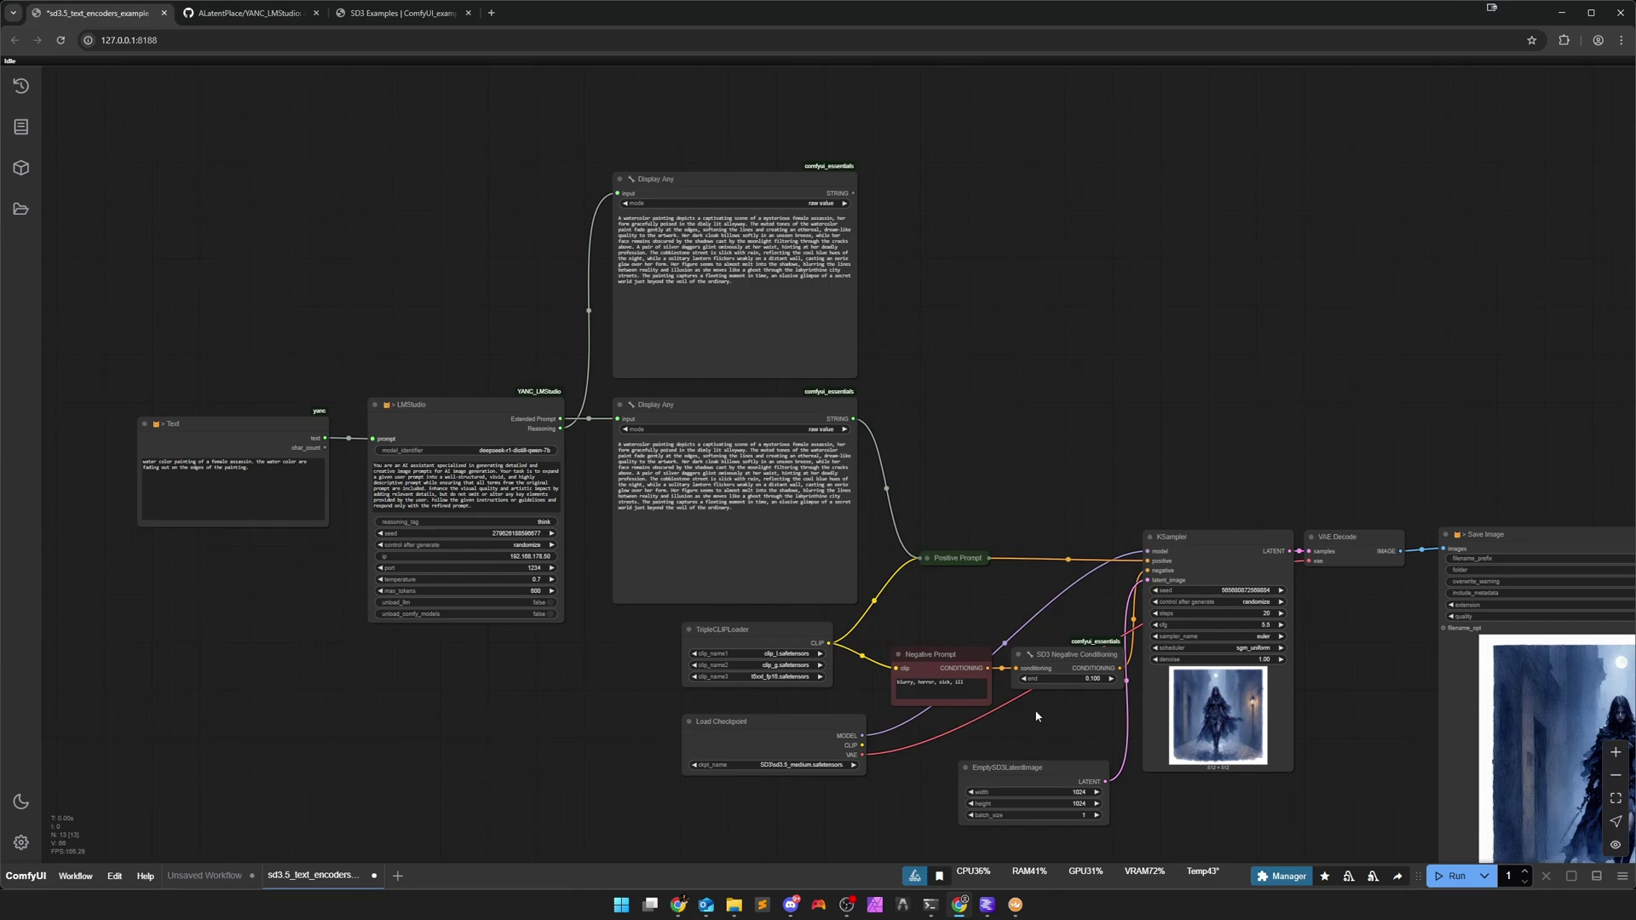
{"action": "left_click_drag", "start_coordinate": [868, 808], "coordinate": [825, 777]}
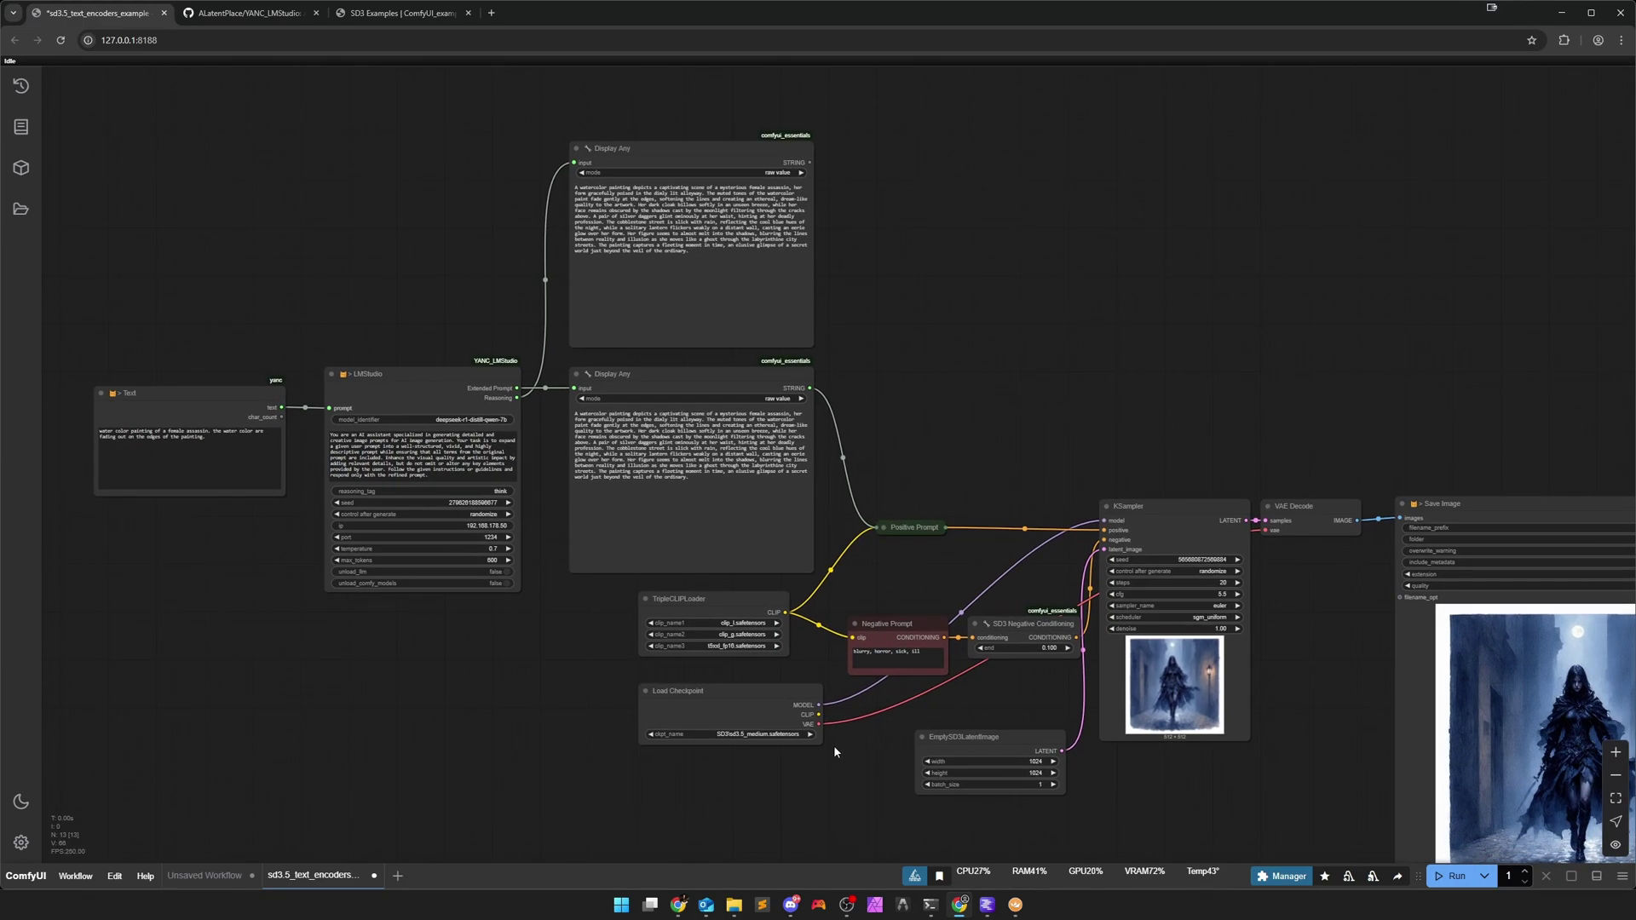
{"action": "left_click_drag", "start_coordinate": [569, 679], "coordinate": [665, 730]}
{"action": "scroll", "coordinate": [677, 717], "scroll_direction": "up", "scroll_amount": 2}
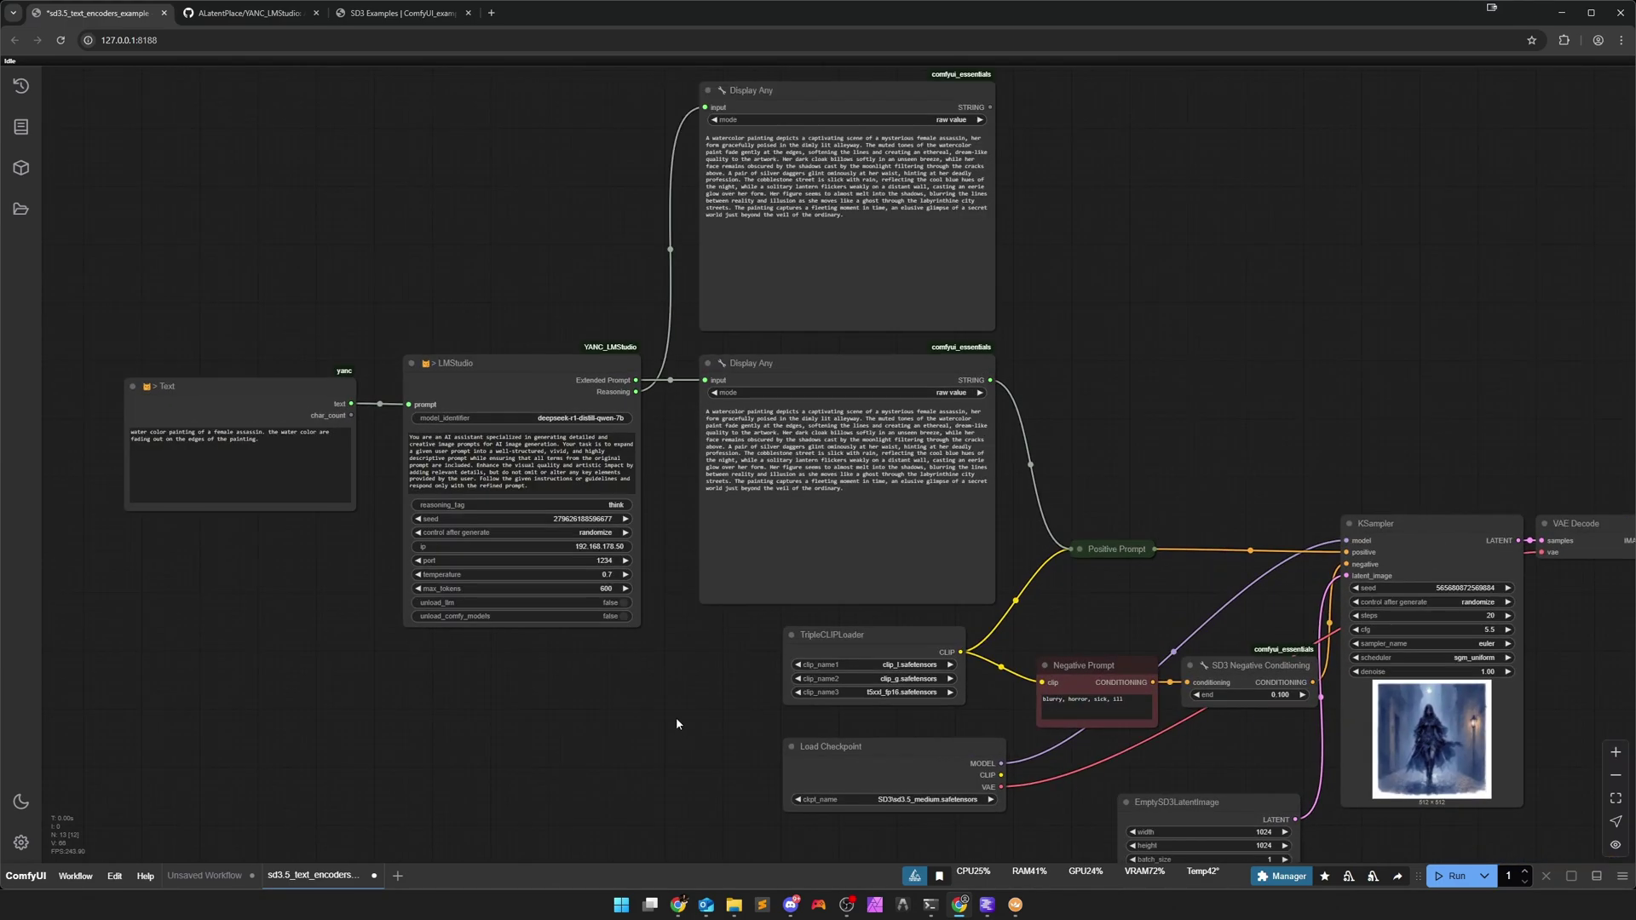
{"action": "left_click", "coordinate": [1451, 876]}
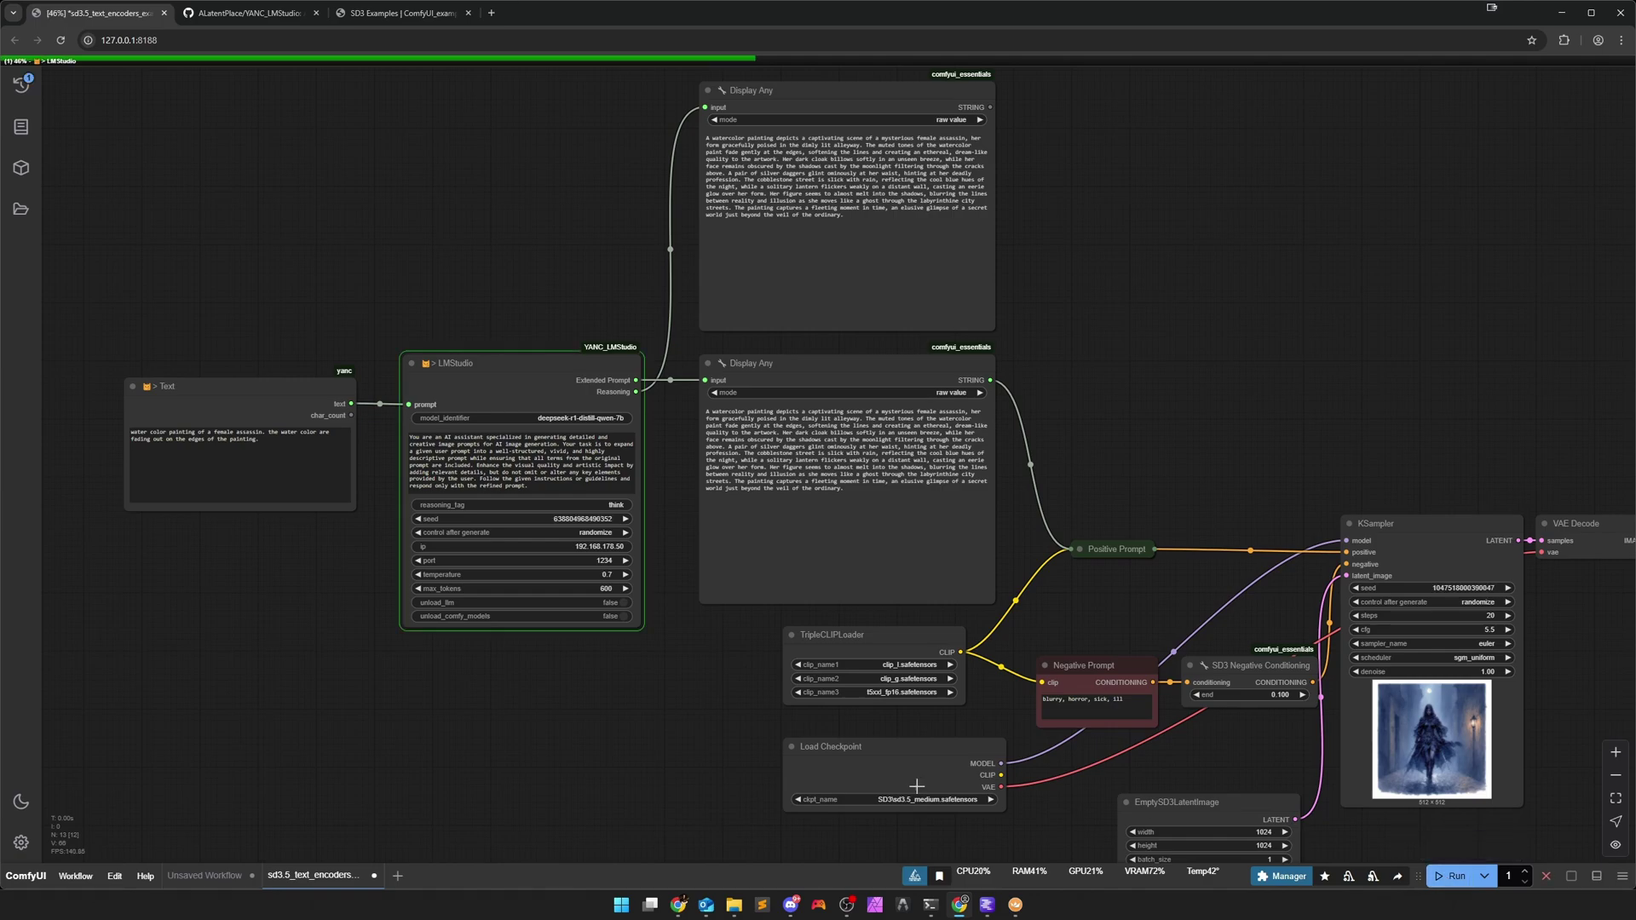
{"action": "left_click", "coordinate": [1015, 906]}
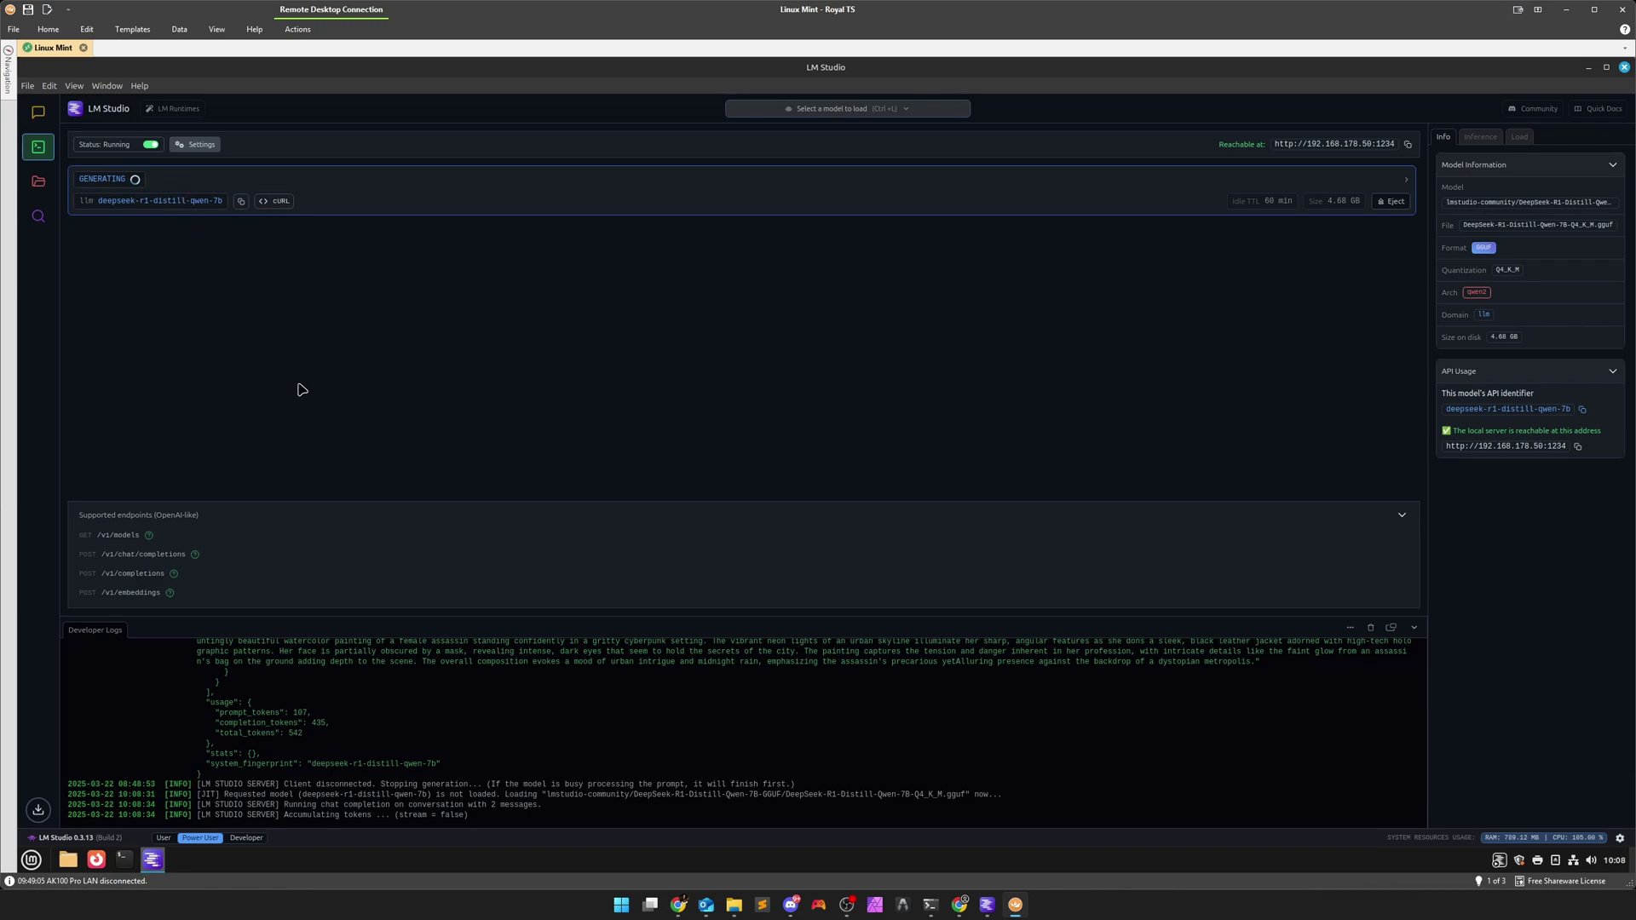
Return to ComfyUI and examine the extended prompt, the reasoning text and the generated image.
{"action": "left_click", "coordinate": [956, 909]}
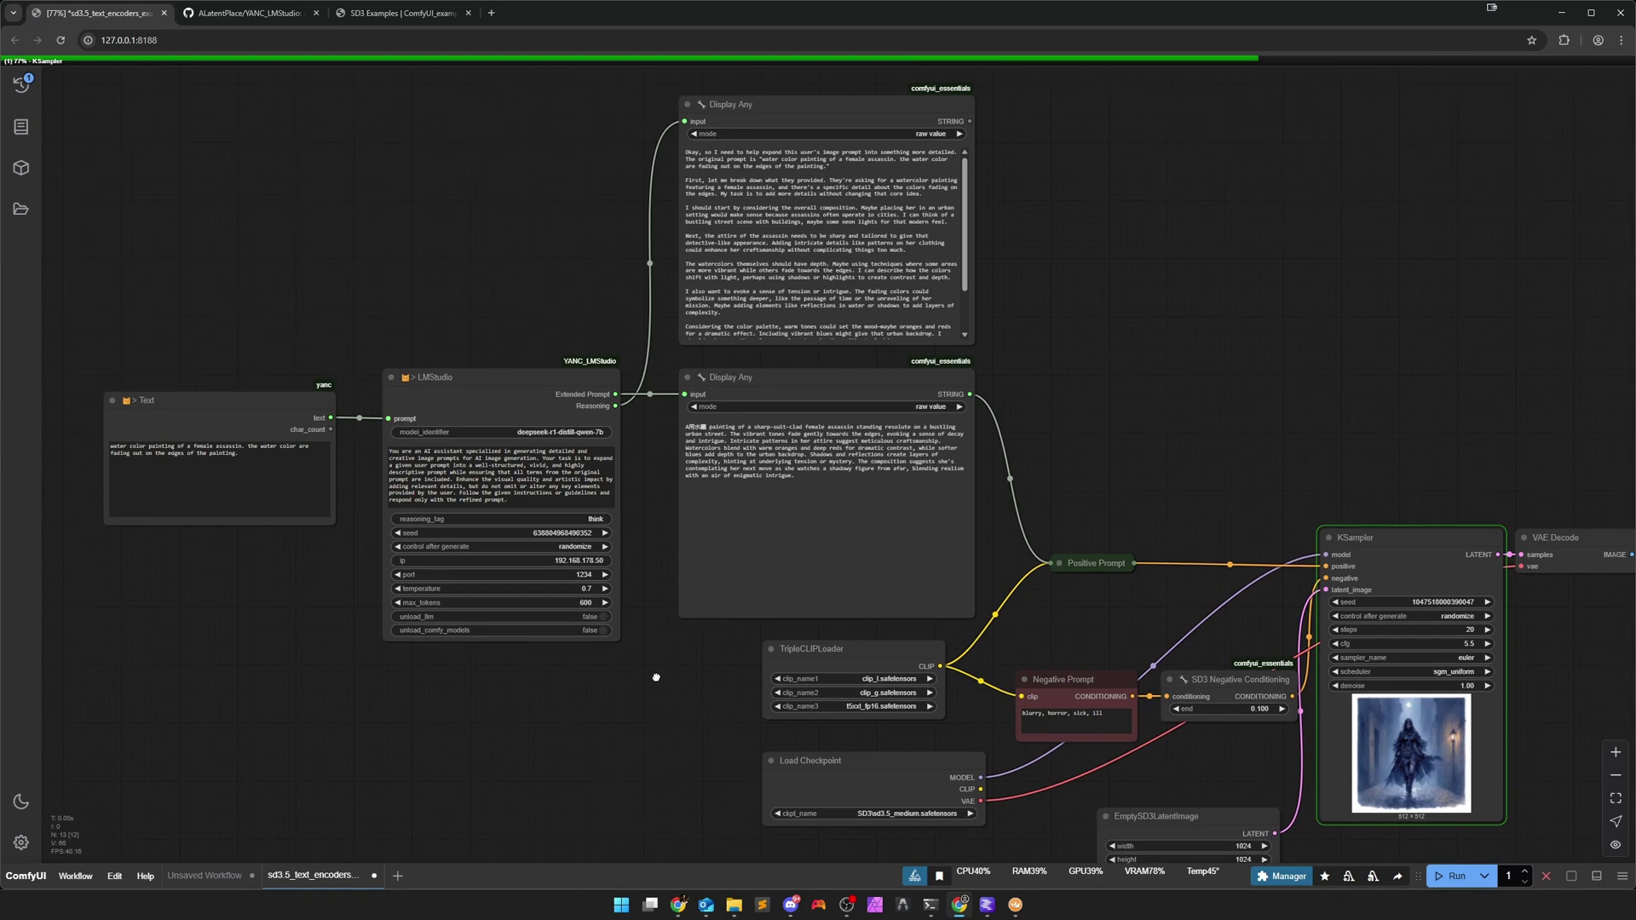
{"action": "scroll", "coordinate": [657, 677], "scroll_direction": "up", "scroll_amount": 3}
{"action": "scroll", "coordinate": [641, 690], "scroll_direction": "up", "scroll_amount": 2}
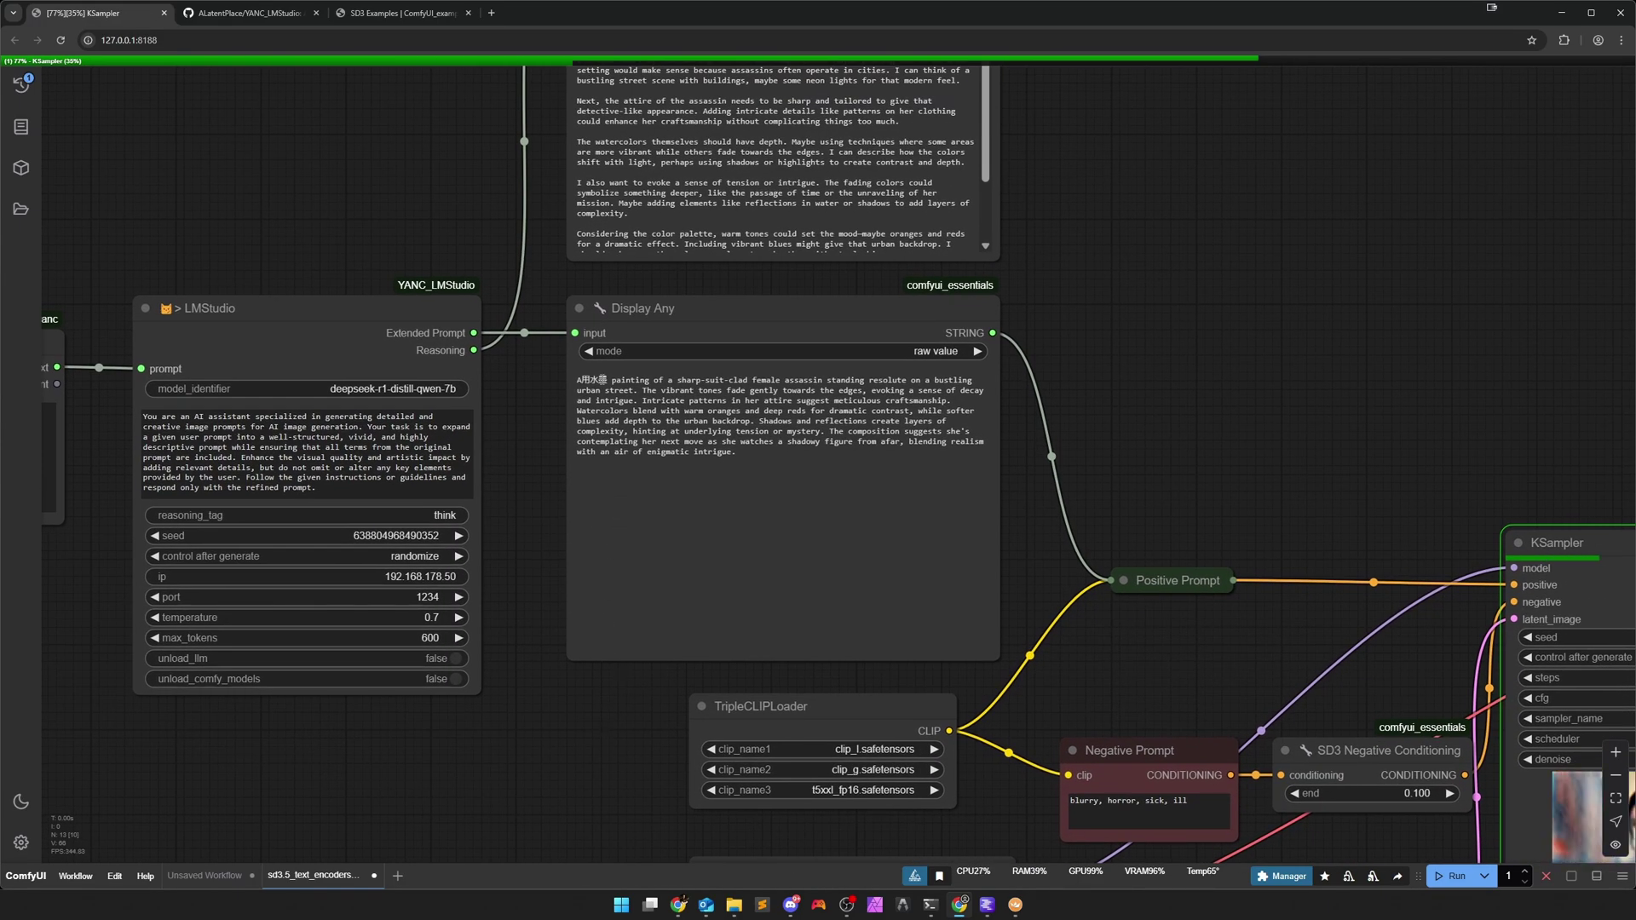
{"action": "double_click", "coordinate": [592, 380]}
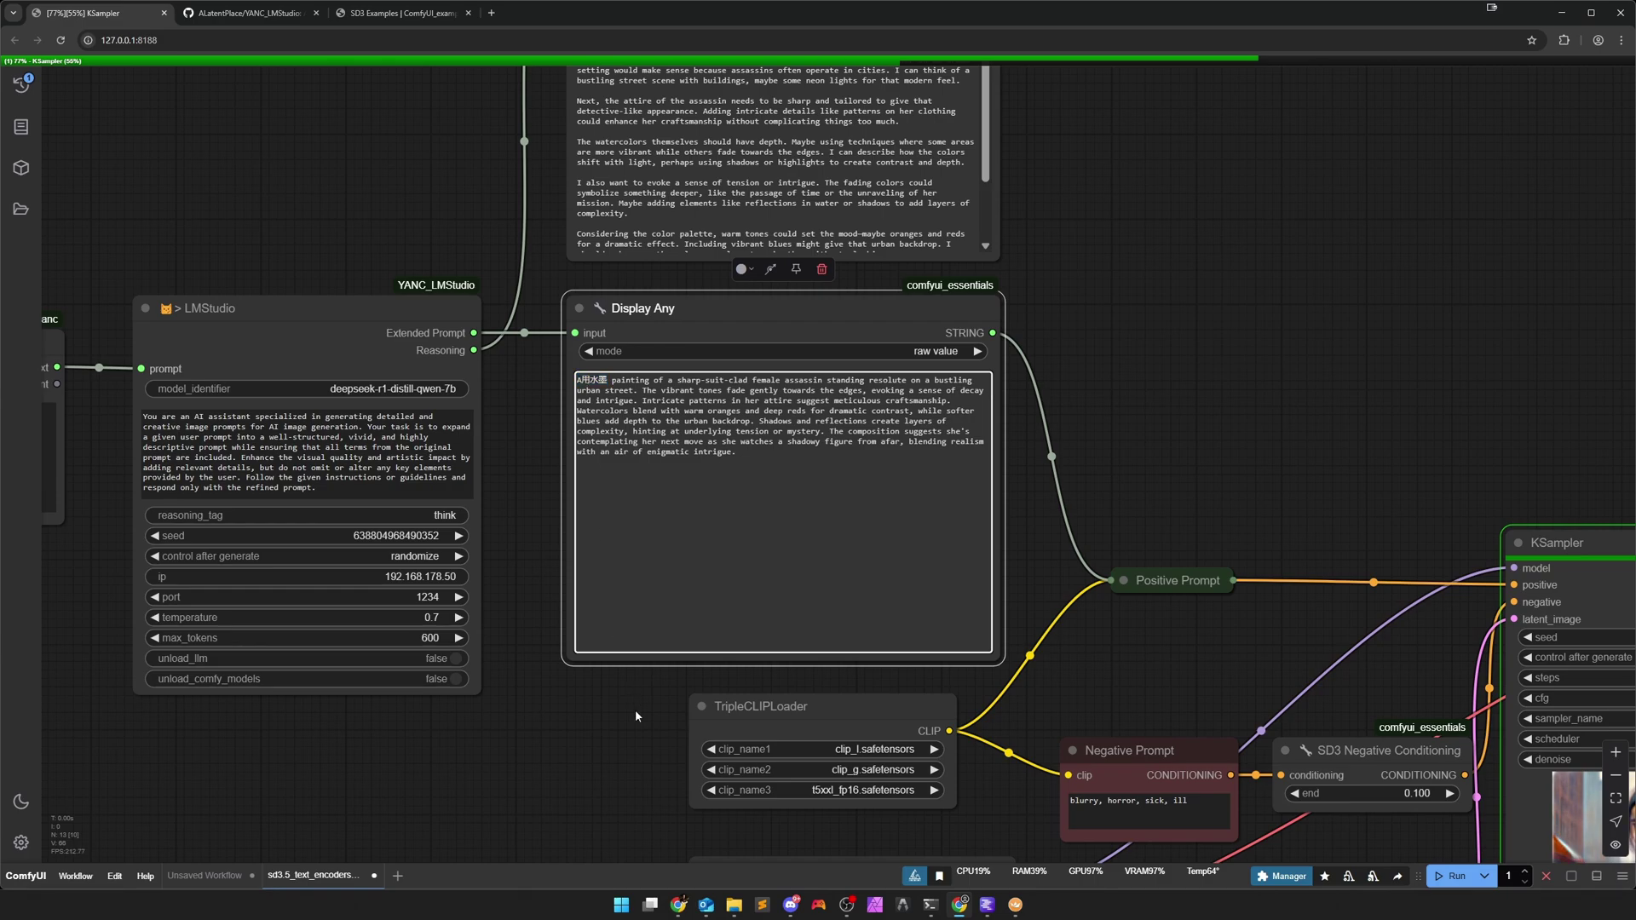
{"action": "scroll", "coordinate": [636, 716], "scroll_direction": "down", "scroll_amount": 4}
{"action": "left_click_drag", "start_coordinate": [636, 717], "coordinate": [624, 793]}
{"action": "left_click", "coordinate": [660, 366]}
{"action": "scroll", "coordinate": [659, 366], "scroll_direction": "down", "scroll_amount": 2}
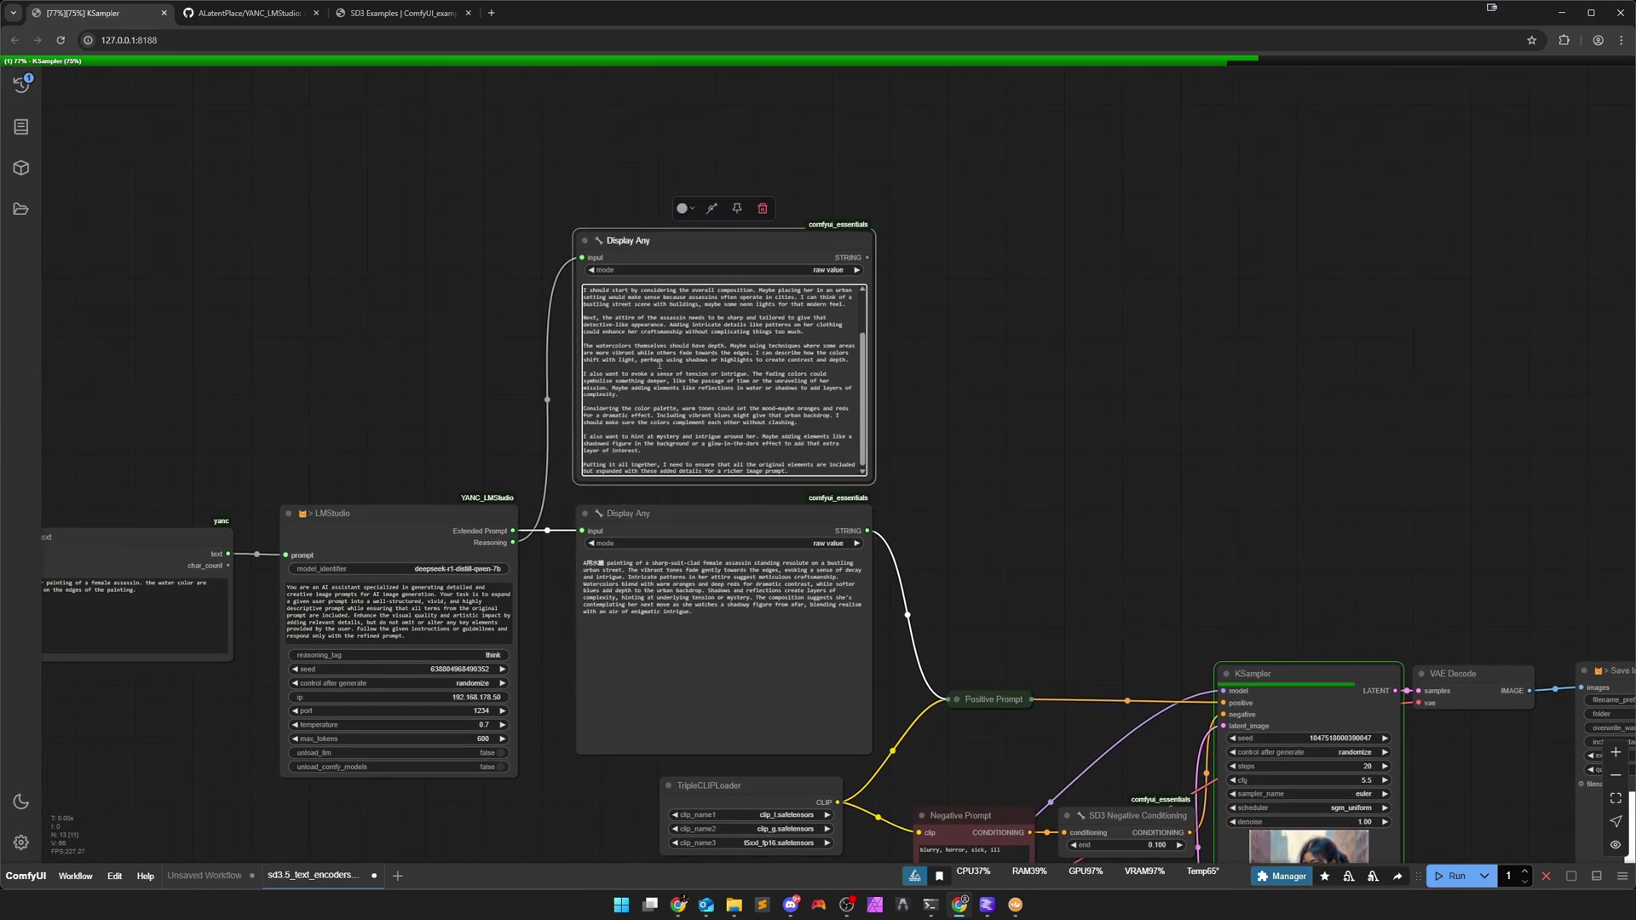
{"action": "left_click_drag", "start_coordinate": [957, 468], "coordinate": [581, 176]}
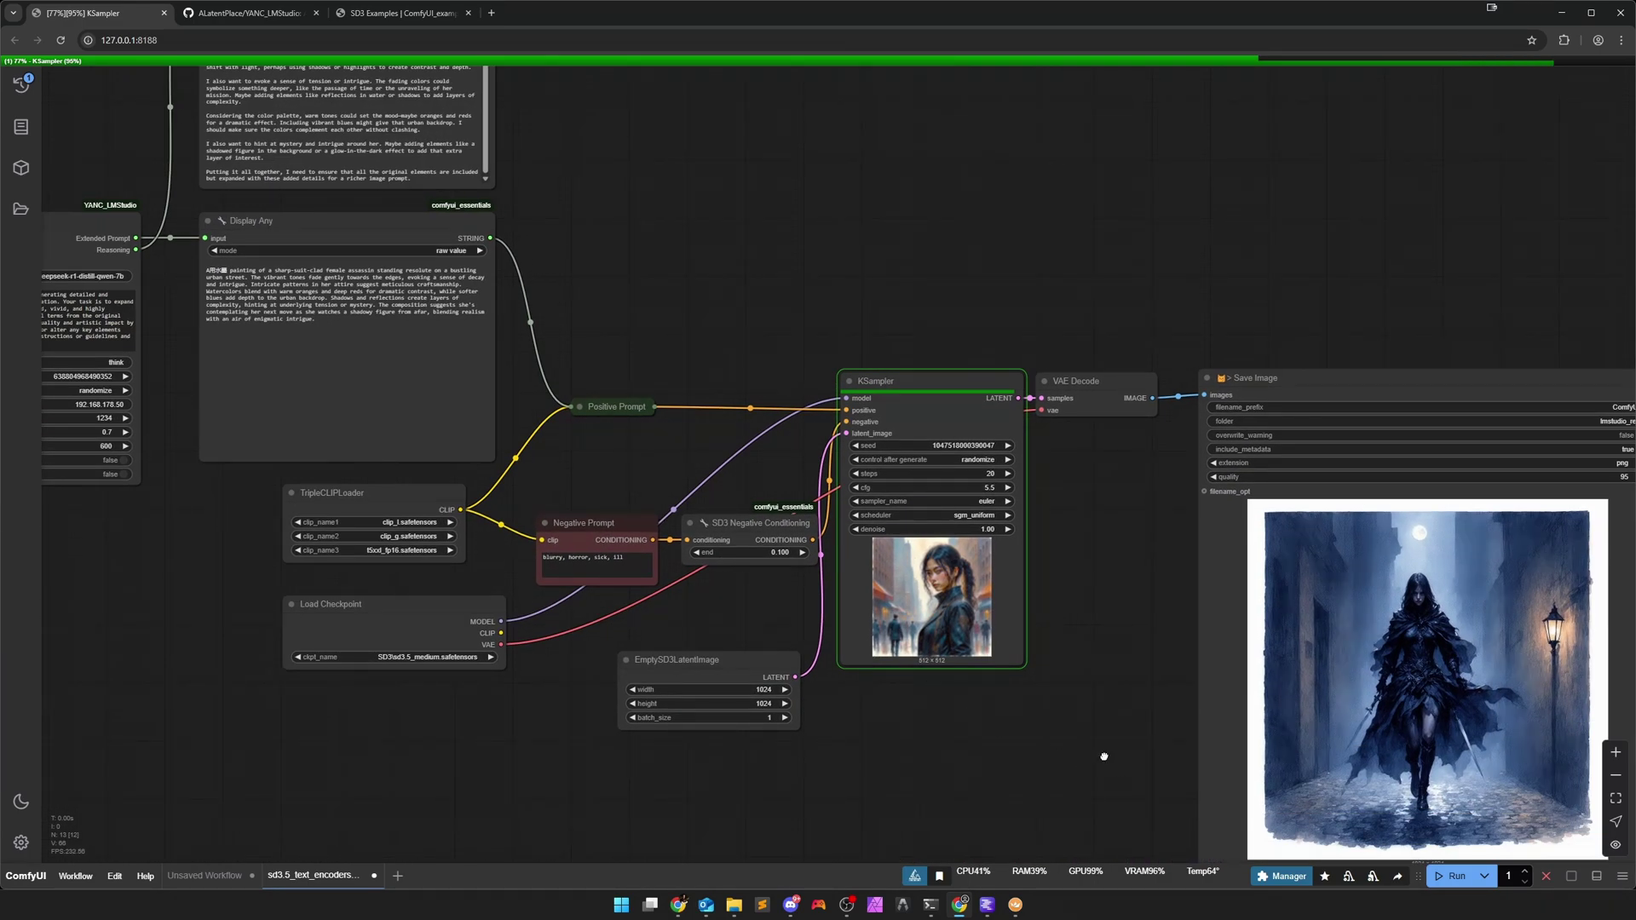
{"action": "left_click_drag", "start_coordinate": [1104, 757], "coordinate": [774, 635]}
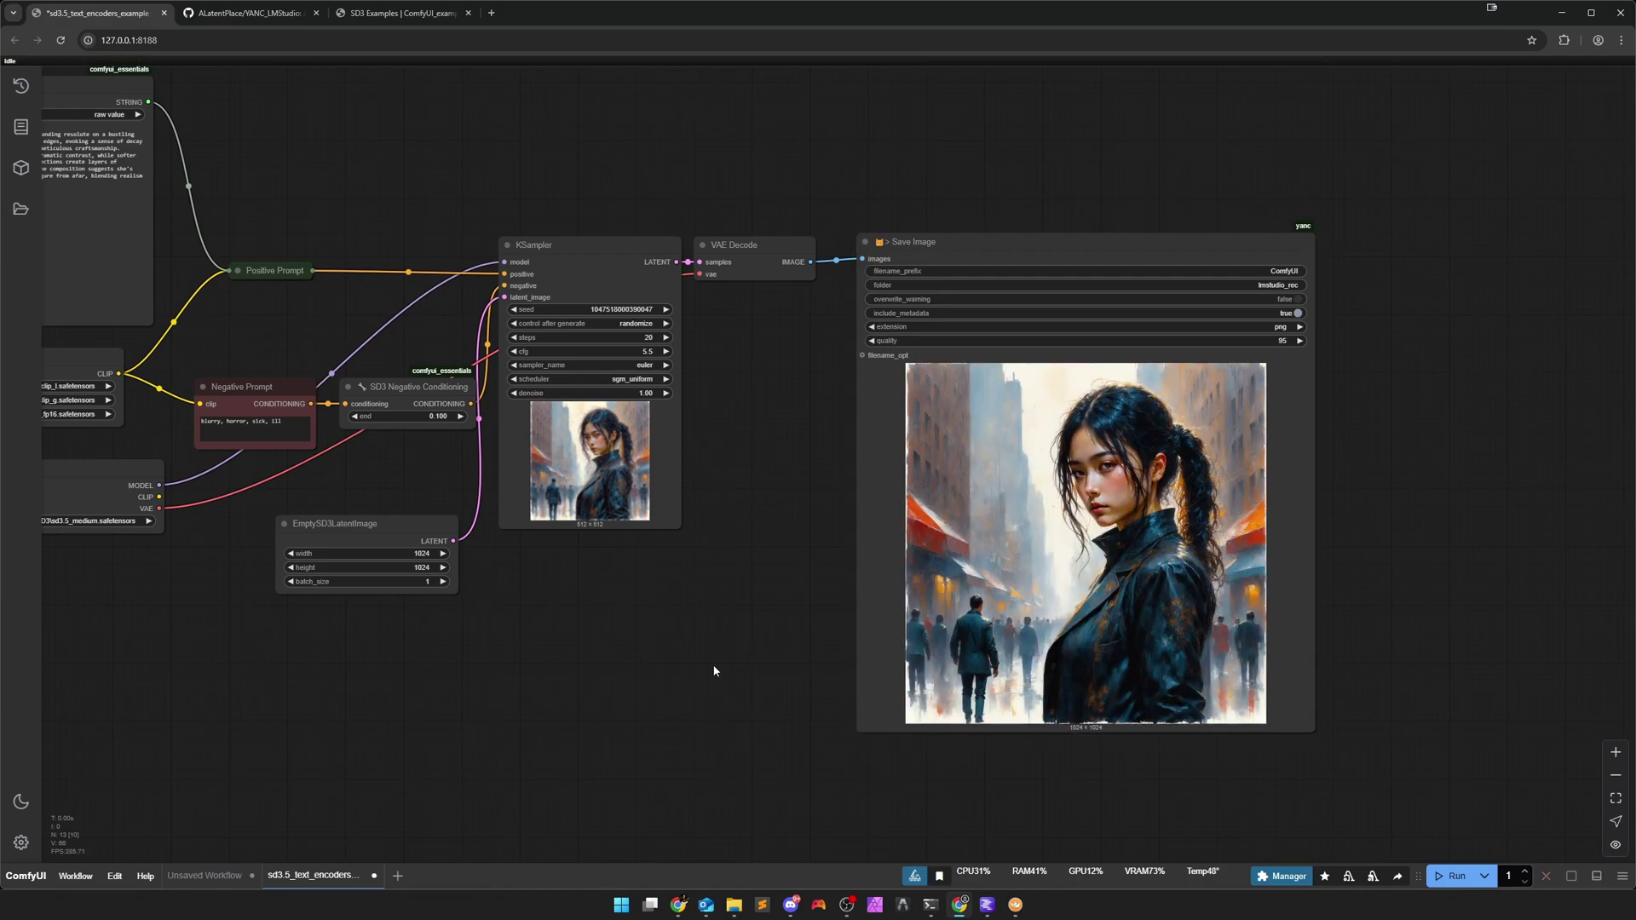
{"action": "scroll", "coordinate": [680, 682], "scroll_direction": "down", "scroll_amount": 2}
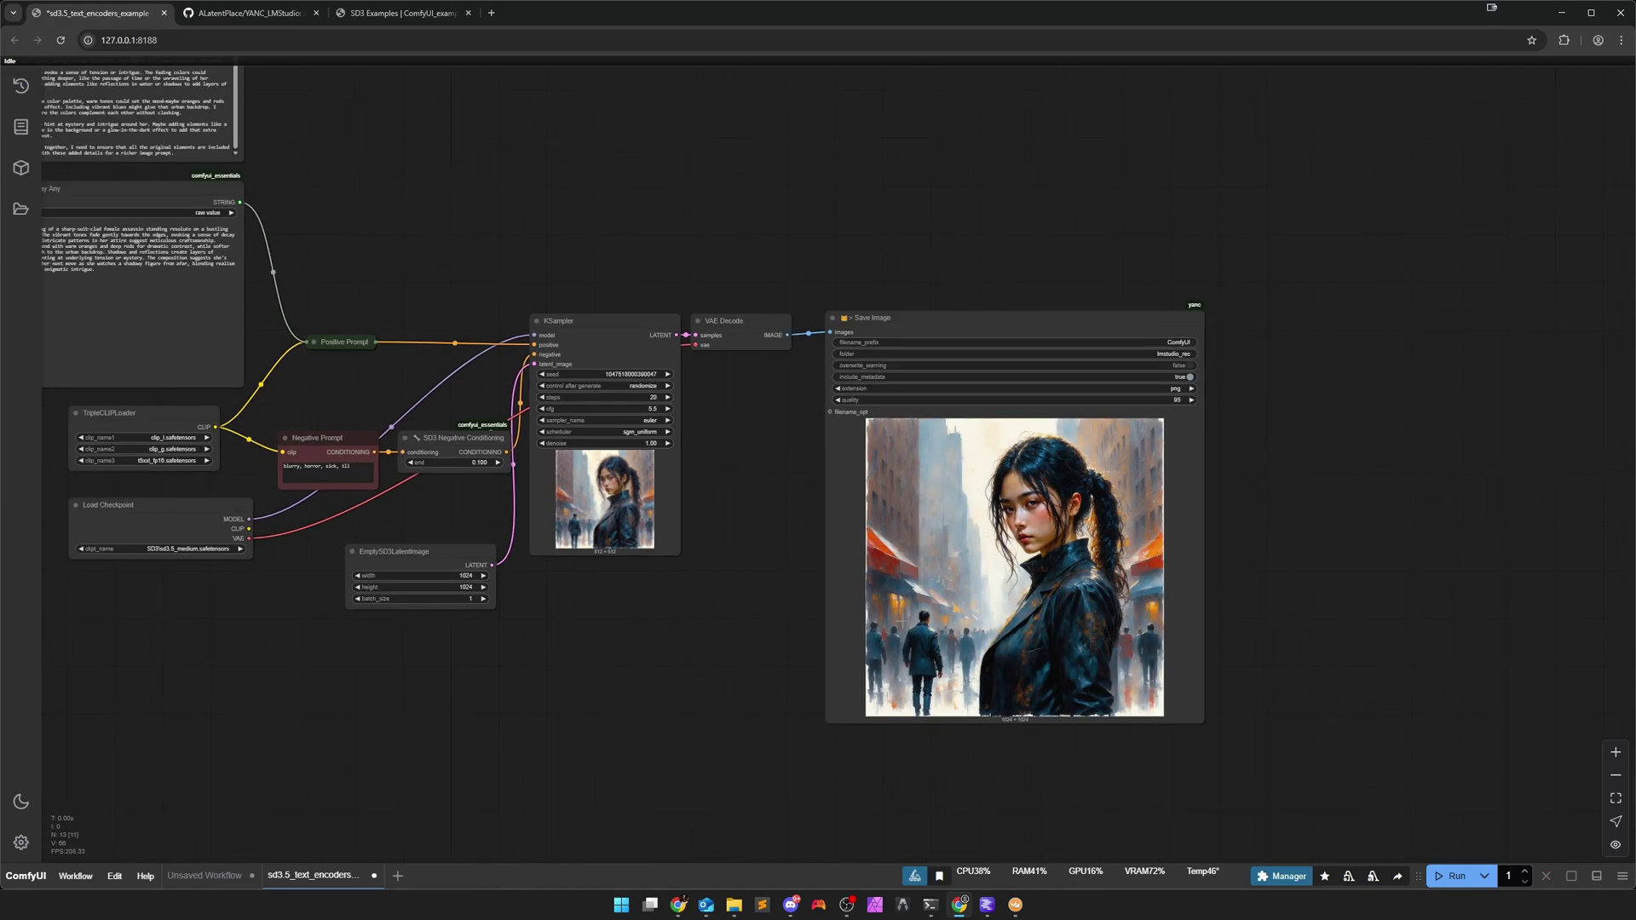
Run the whole workflow again with the remote model and the same node settings.
{"action": "key", "text": "."}
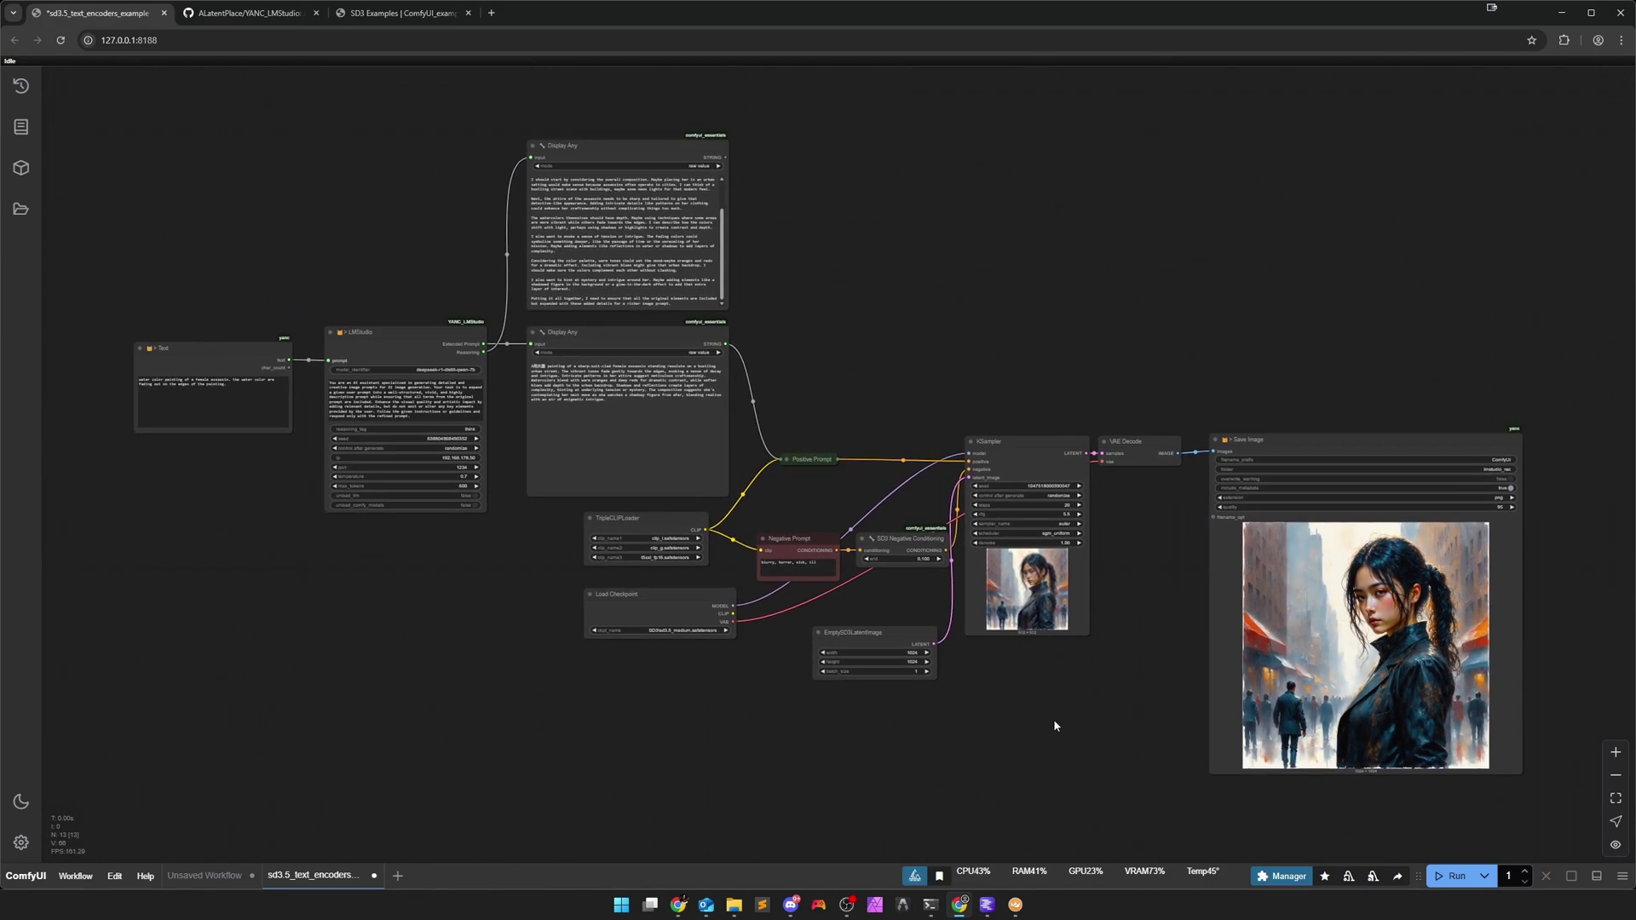
{"action": "left_click_drag", "start_coordinate": [1055, 723], "coordinate": [1050, 705]}
{"action": "left_click", "coordinate": [1437, 879]}
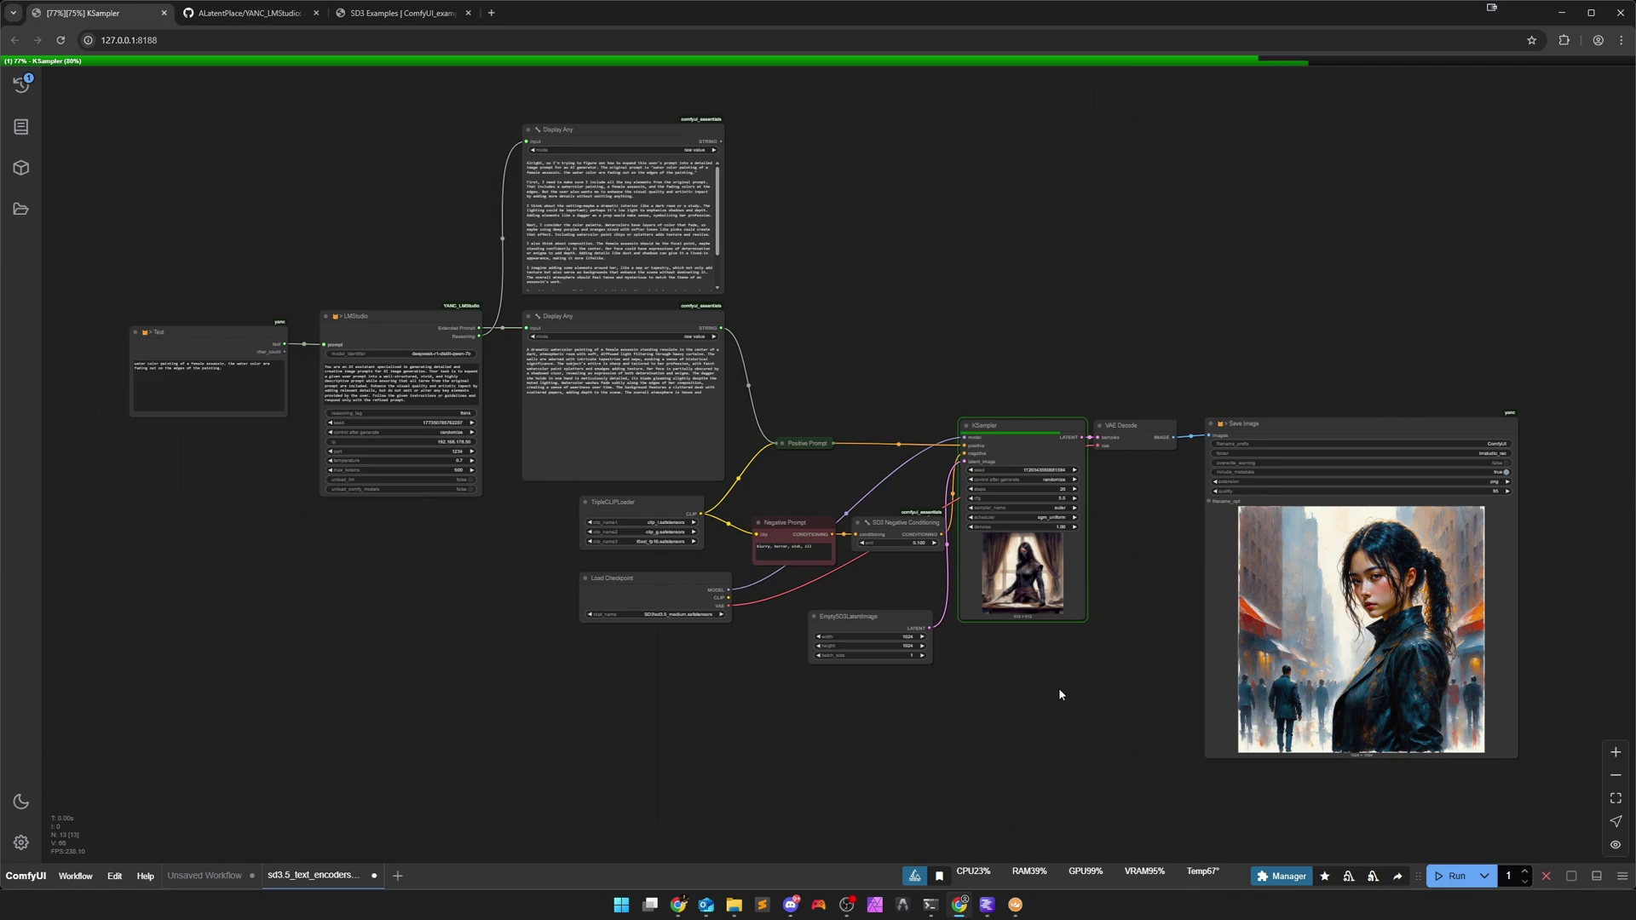
Add a CR SDXL Aspect Ratio node in the empty canvas area below the EmptySD3LatentImage node.
{"action": "left_click_drag", "start_coordinate": [1020, 702], "coordinate": [1055, 606]}
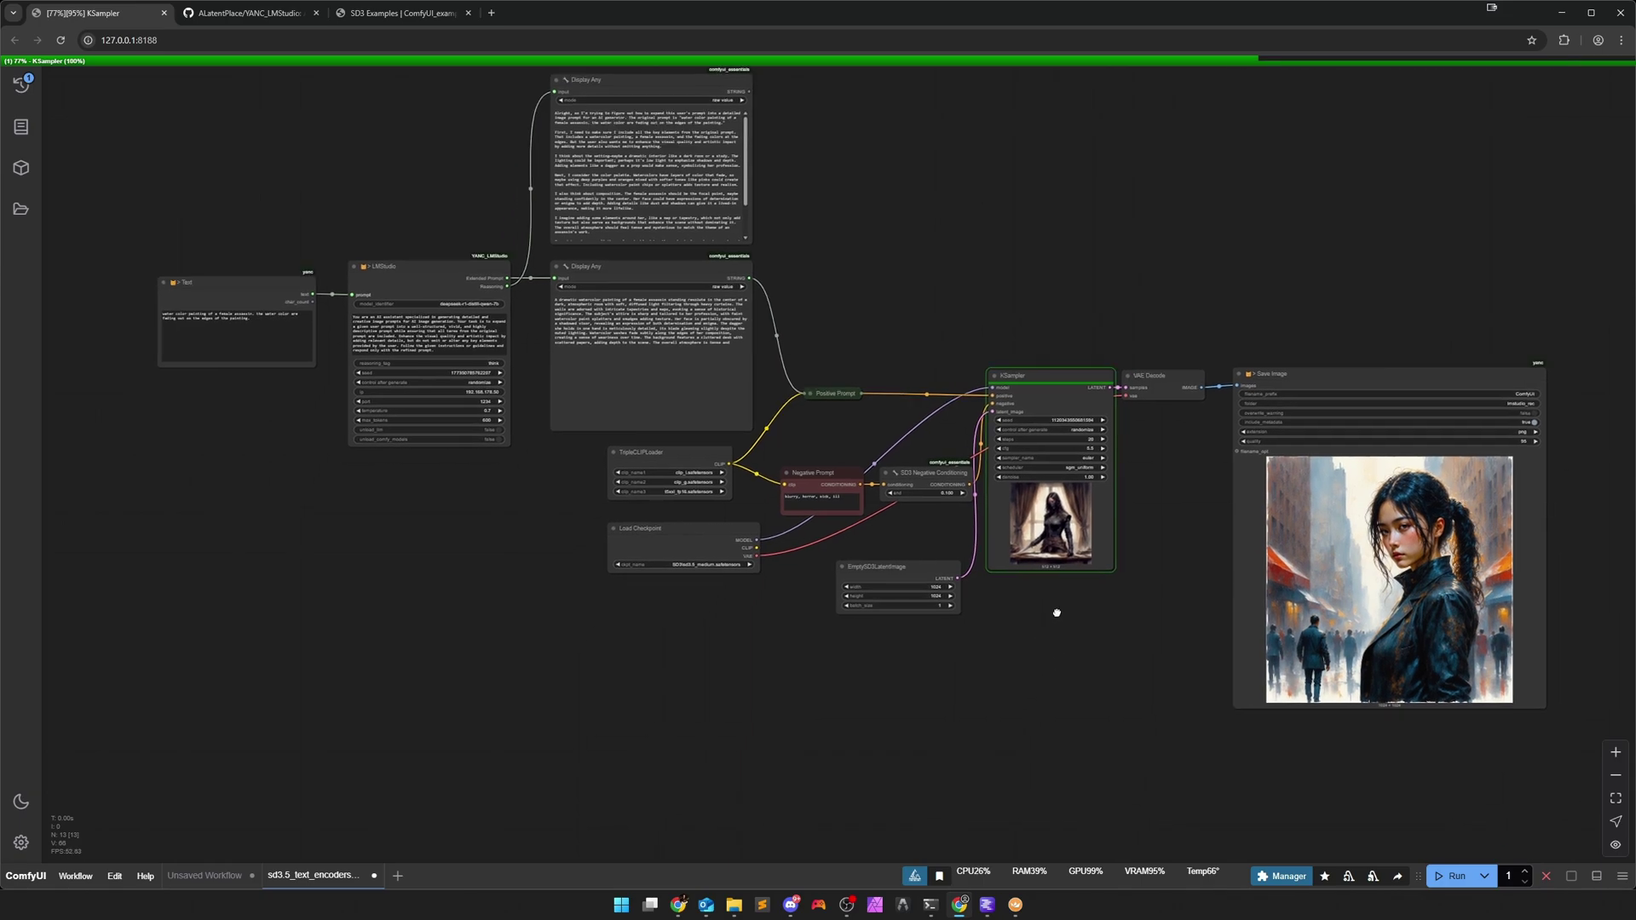
{"action": "scroll", "coordinate": [879, 573], "scroll_direction": "up", "scroll_amount": 4}
{"action": "scroll", "coordinate": [880, 573], "scroll_direction": "up", "scroll_amount": 3}
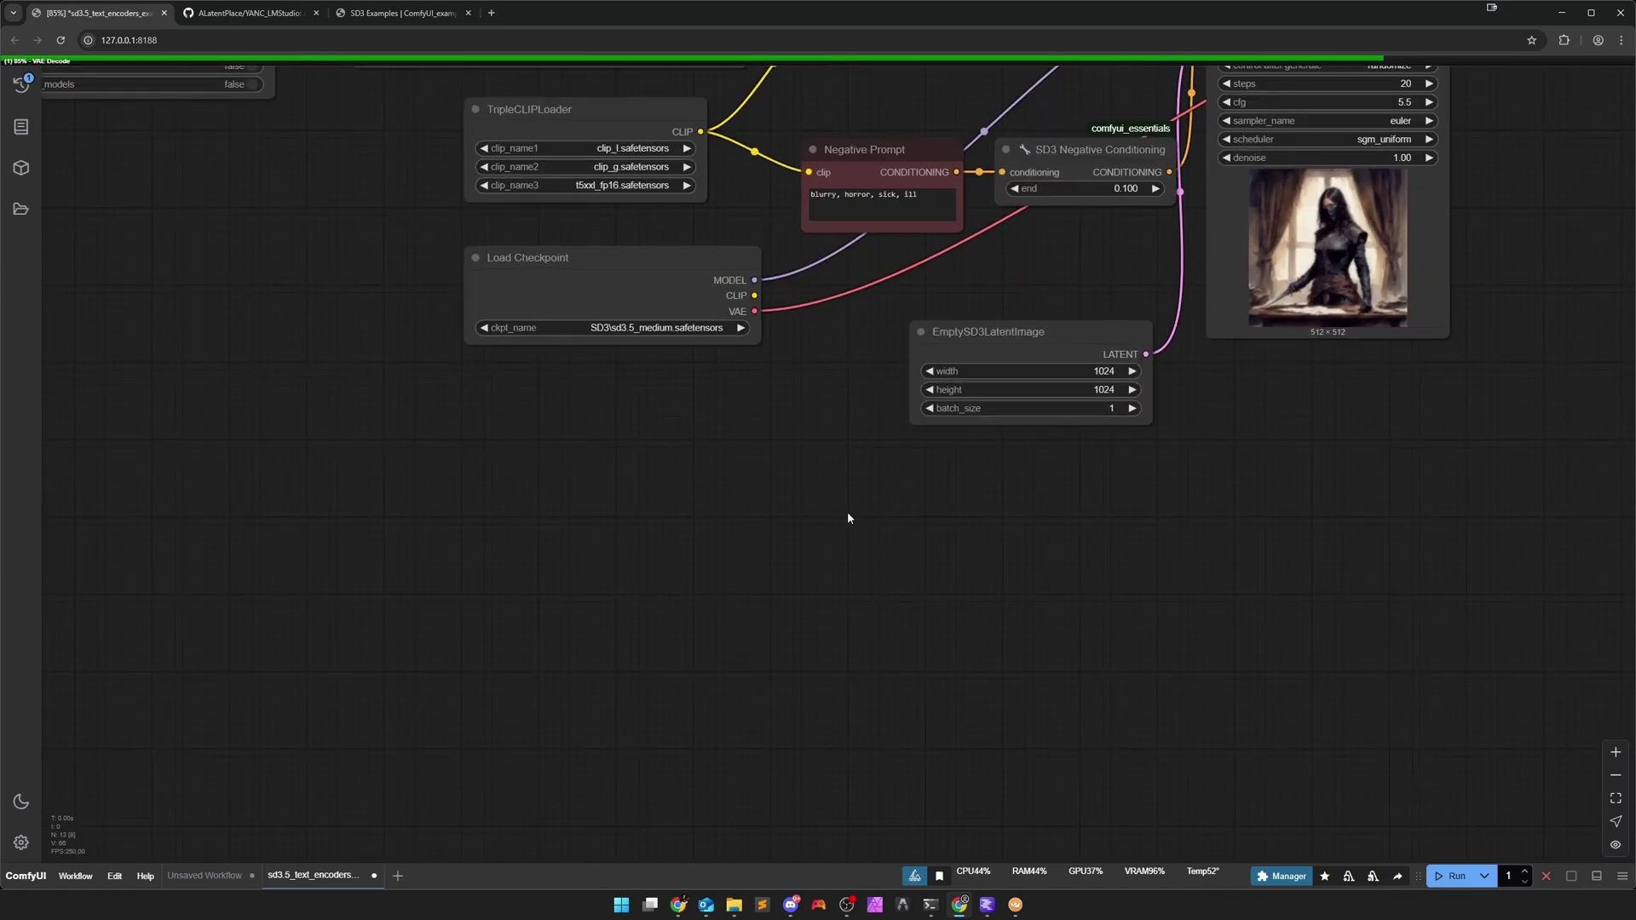
{"action": "double_click", "coordinate": [772, 482]}
{"action": "type", "text": "aspect"}
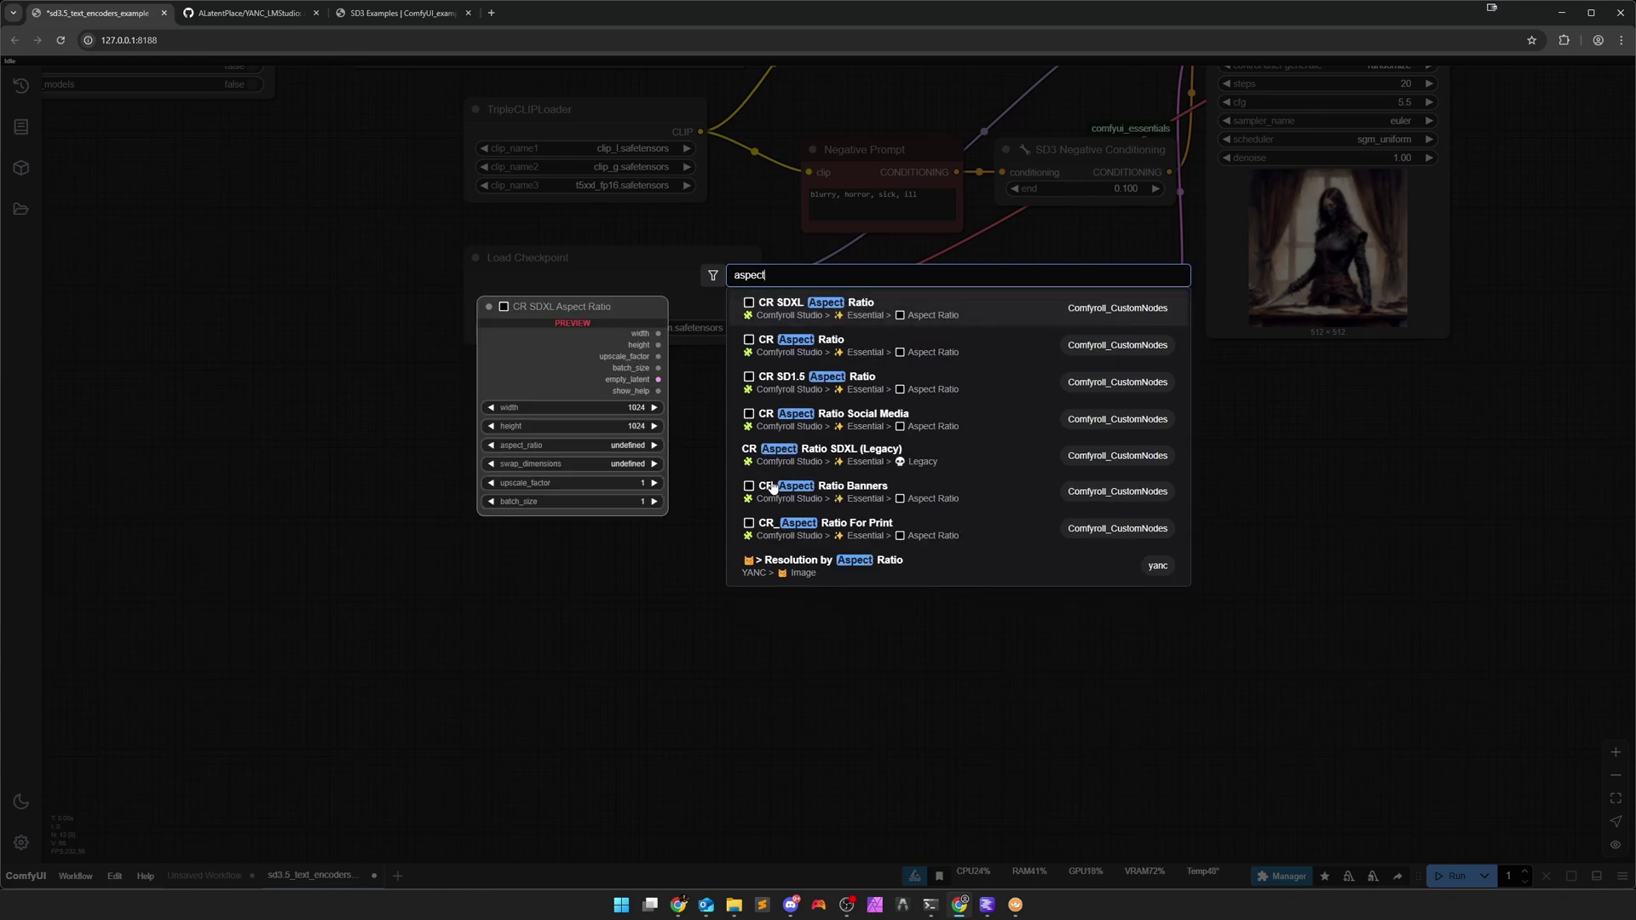
{"action": "key", "text": "Return"}
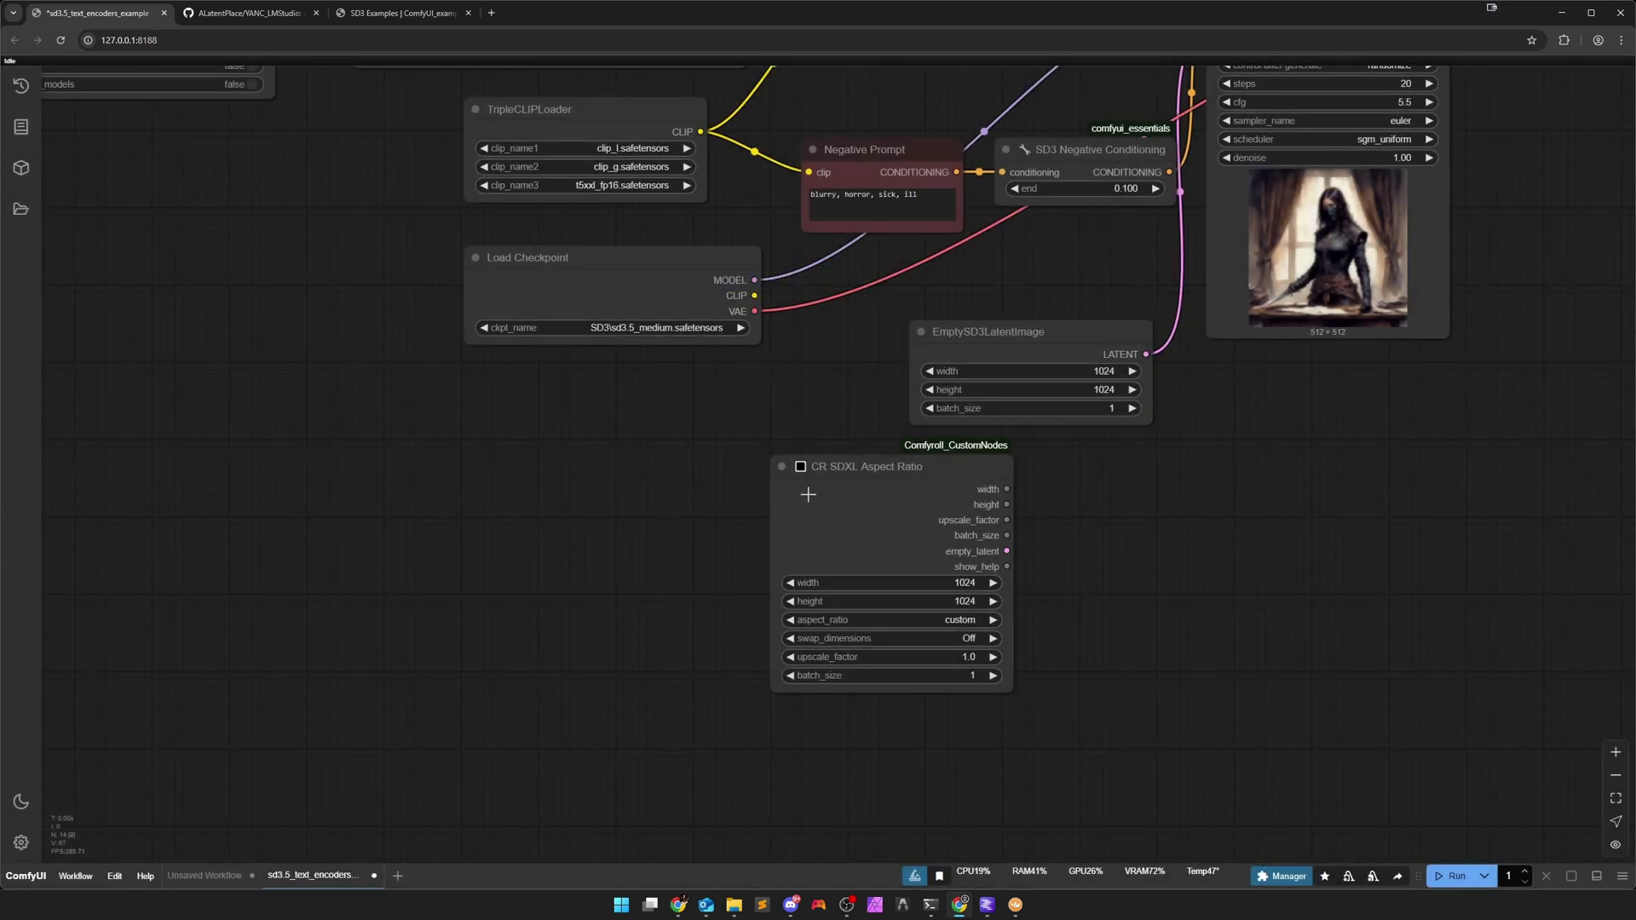
Move the CR SDXL Aspect Ratio node below Load Checkpoint and set its aspect_ratio to 3:4 portrait 896x1152.
{"action": "left_click_drag", "start_coordinate": [874, 519], "coordinate": [667, 456]}
{"action": "scroll", "coordinate": [720, 526], "scroll_direction": "up", "scroll_amount": 1}
{"action": "left_click", "coordinate": [732, 553]}
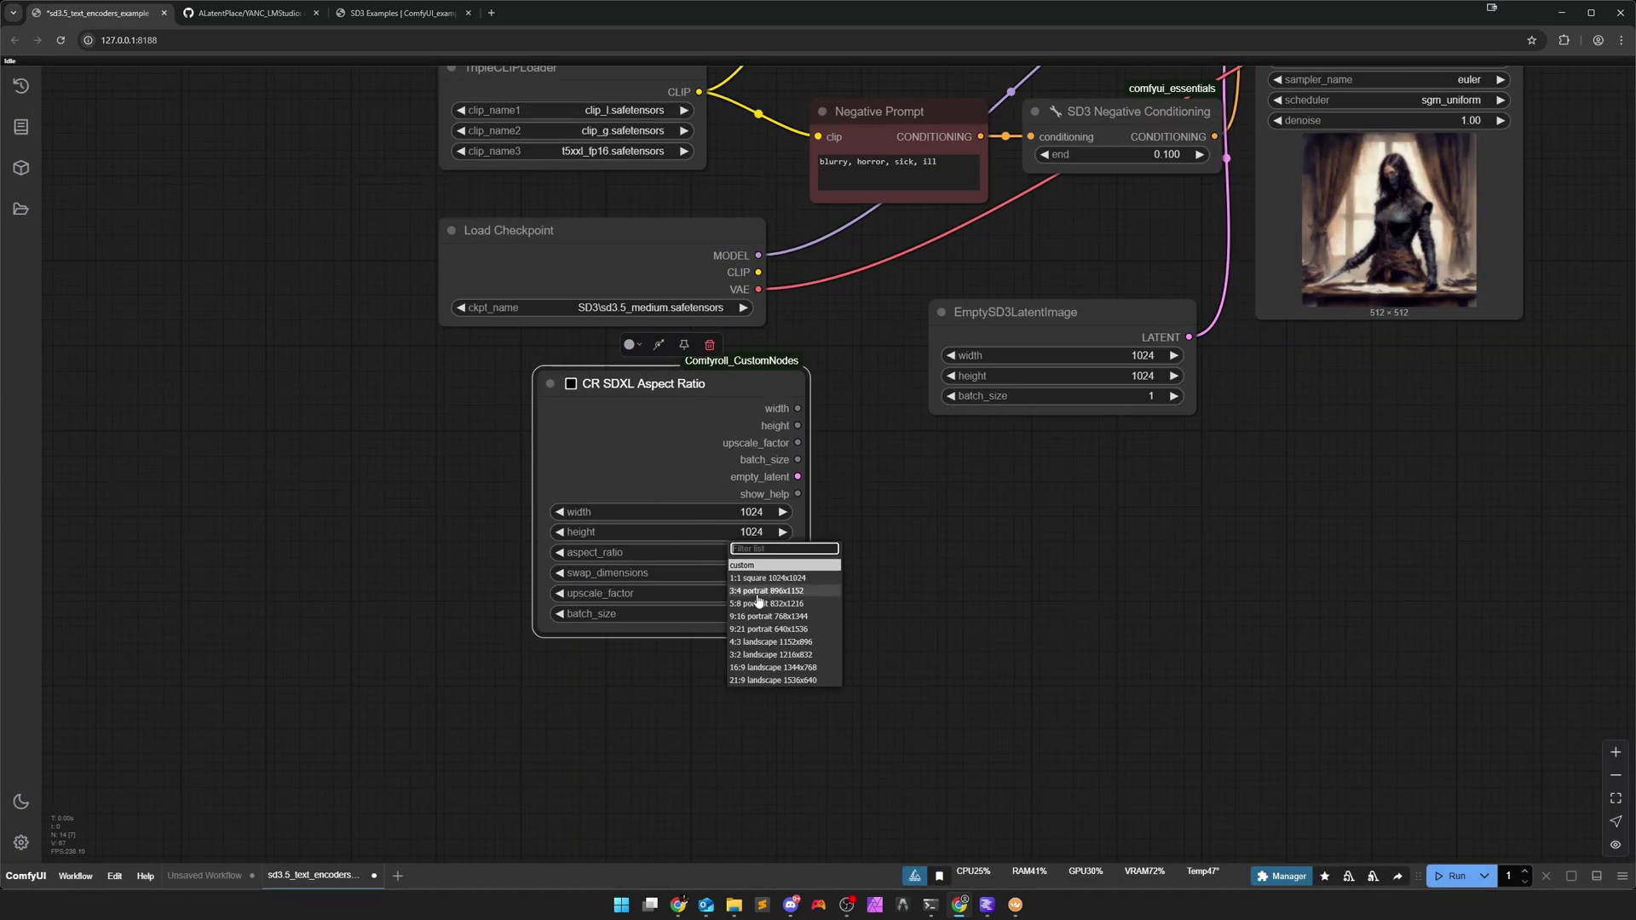
{"action": "left_click", "coordinate": [759, 601]}
Convert width and height on EmptySD3LatentImage to inputs and connect them to the matching outputs of the CR SDXL Aspect Ratio node.
{"action": "right_click", "coordinate": [980, 345]}
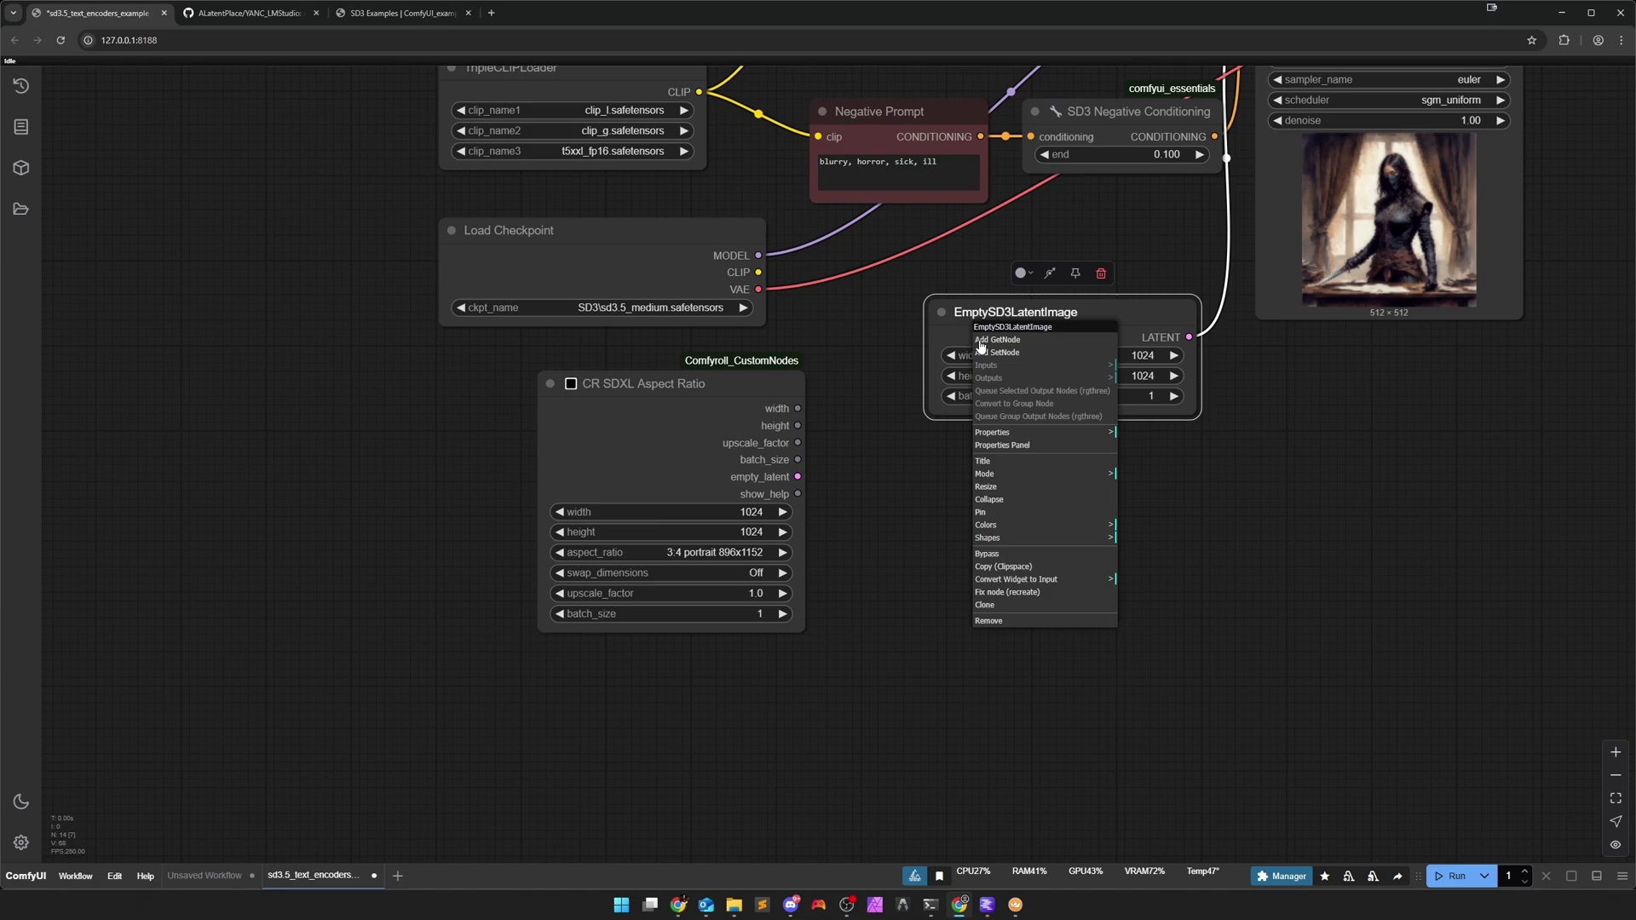
{"action": "left_click", "coordinate": [1024, 579]}
{"action": "left_click", "coordinate": [1146, 576]}
{"action": "right_click", "coordinate": [1019, 339]}
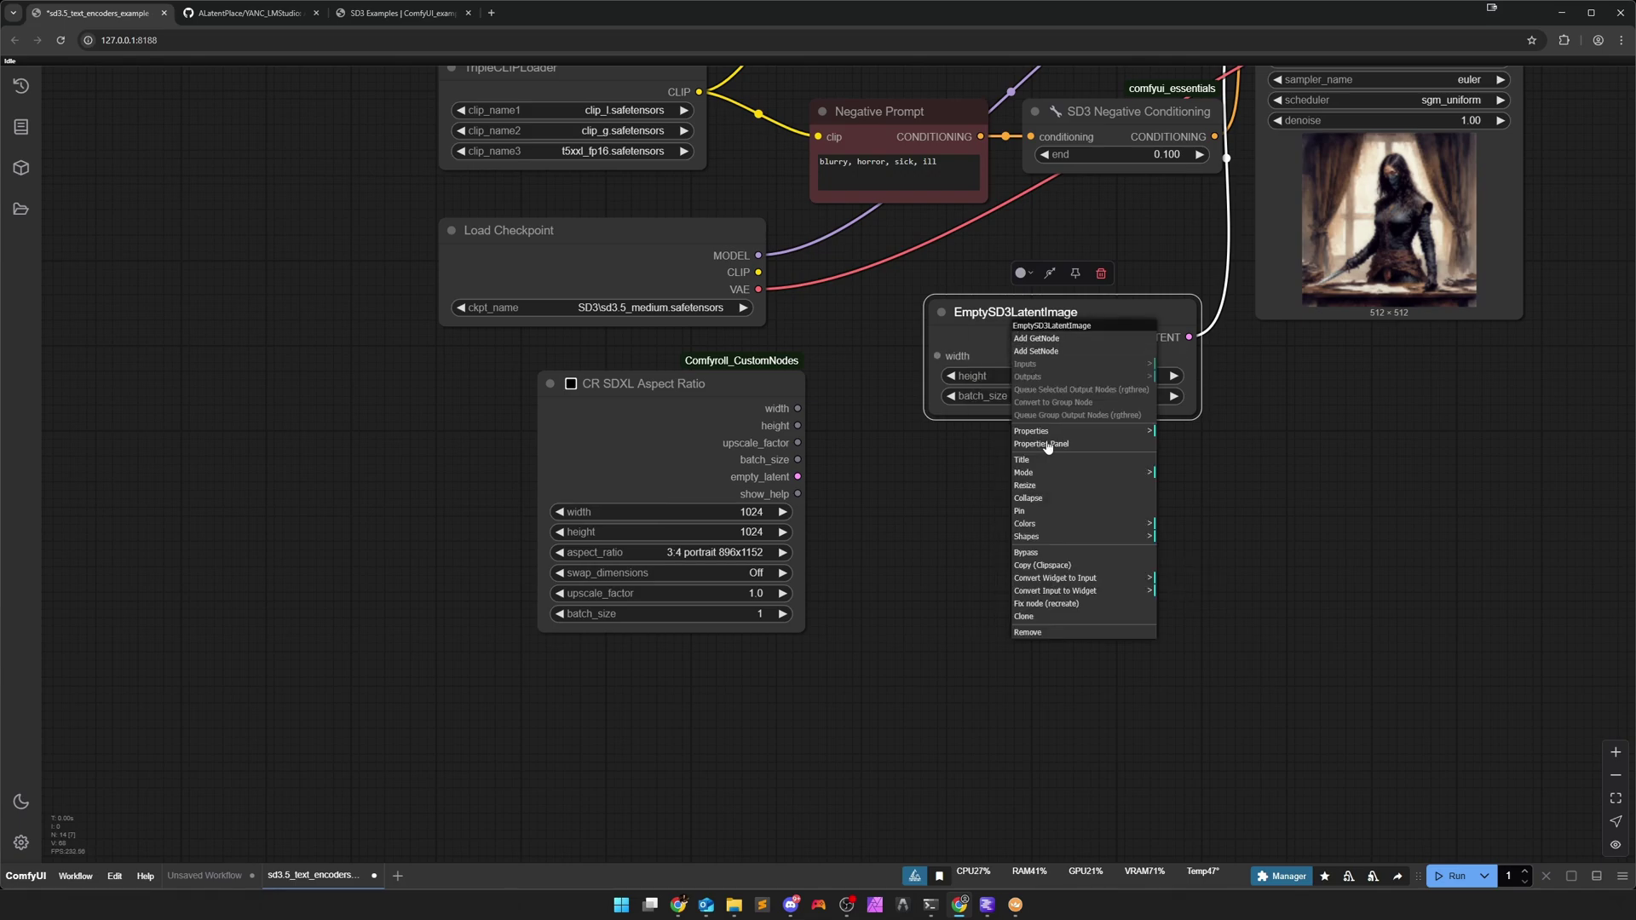
{"action": "left_click", "coordinate": [1049, 580]}
{"action": "left_click", "coordinate": [1202, 577]}
{"action": "left_click_drag", "start_coordinate": [797, 408], "coordinate": [931, 356]}
{"action": "left_click_drag", "start_coordinate": [798, 425], "coordinate": [937, 376]}
Run the workflow with the portrait size and examine the refined prompt and the KSampler preview.
{"action": "scroll", "coordinate": [1031, 533], "scroll_direction": "down", "scroll_amount": 2}
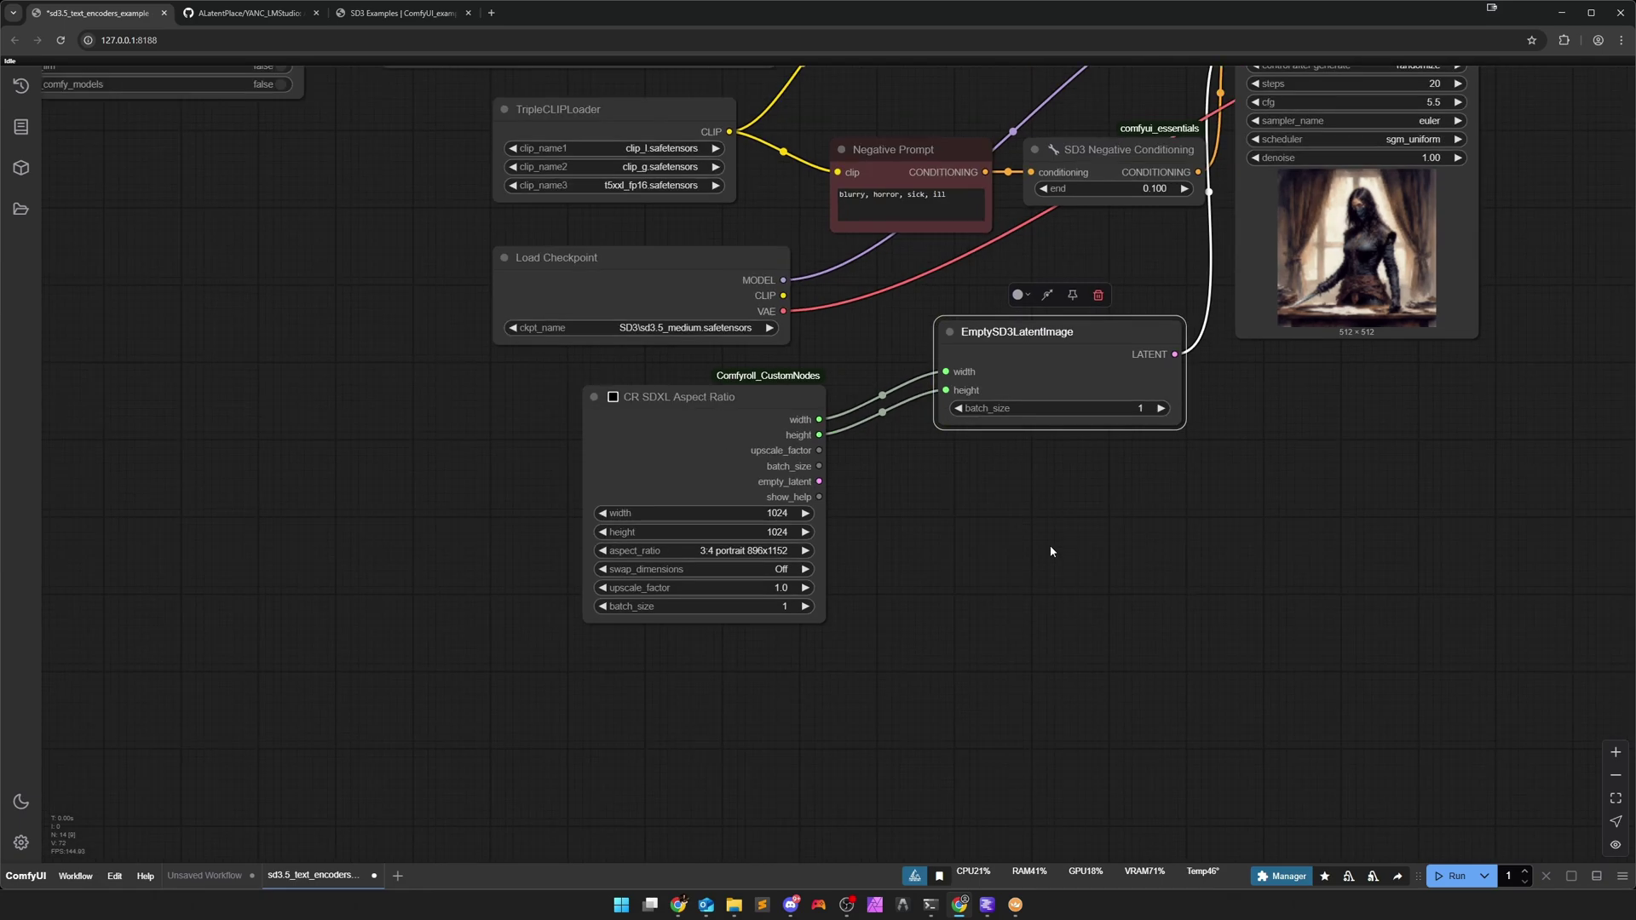
{"action": "left_click", "coordinate": [1436, 877]}
{"action": "scroll", "coordinate": [996, 708], "scroll_direction": "down", "scroll_amount": 2}
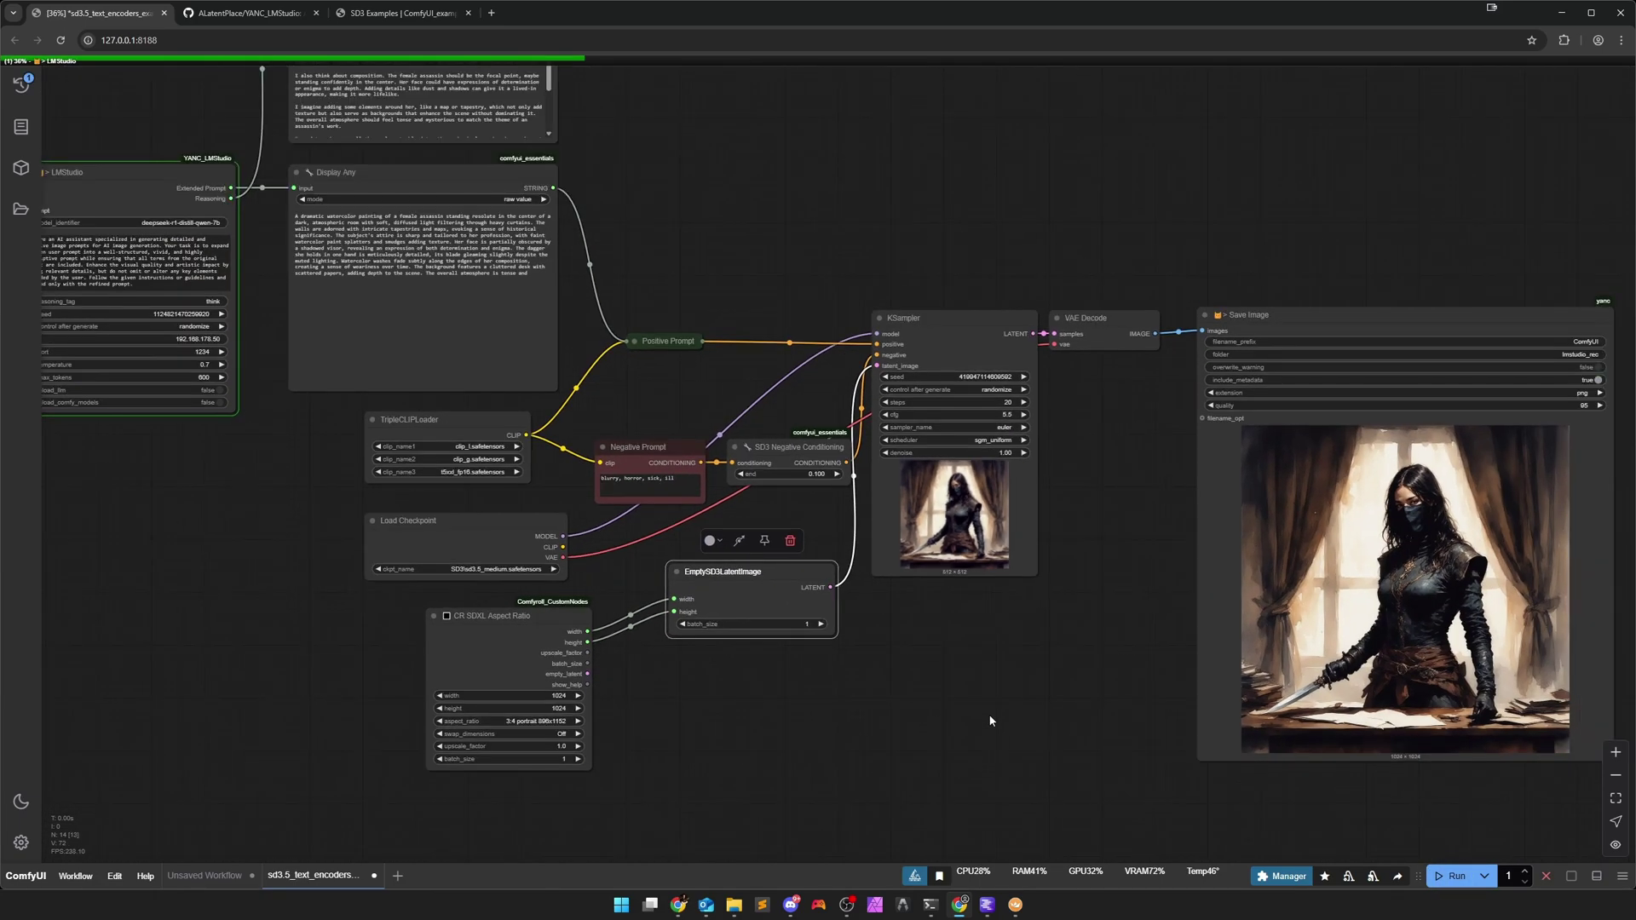
{"action": "left_click_drag", "start_coordinate": [977, 714], "coordinate": [1203, 796]}
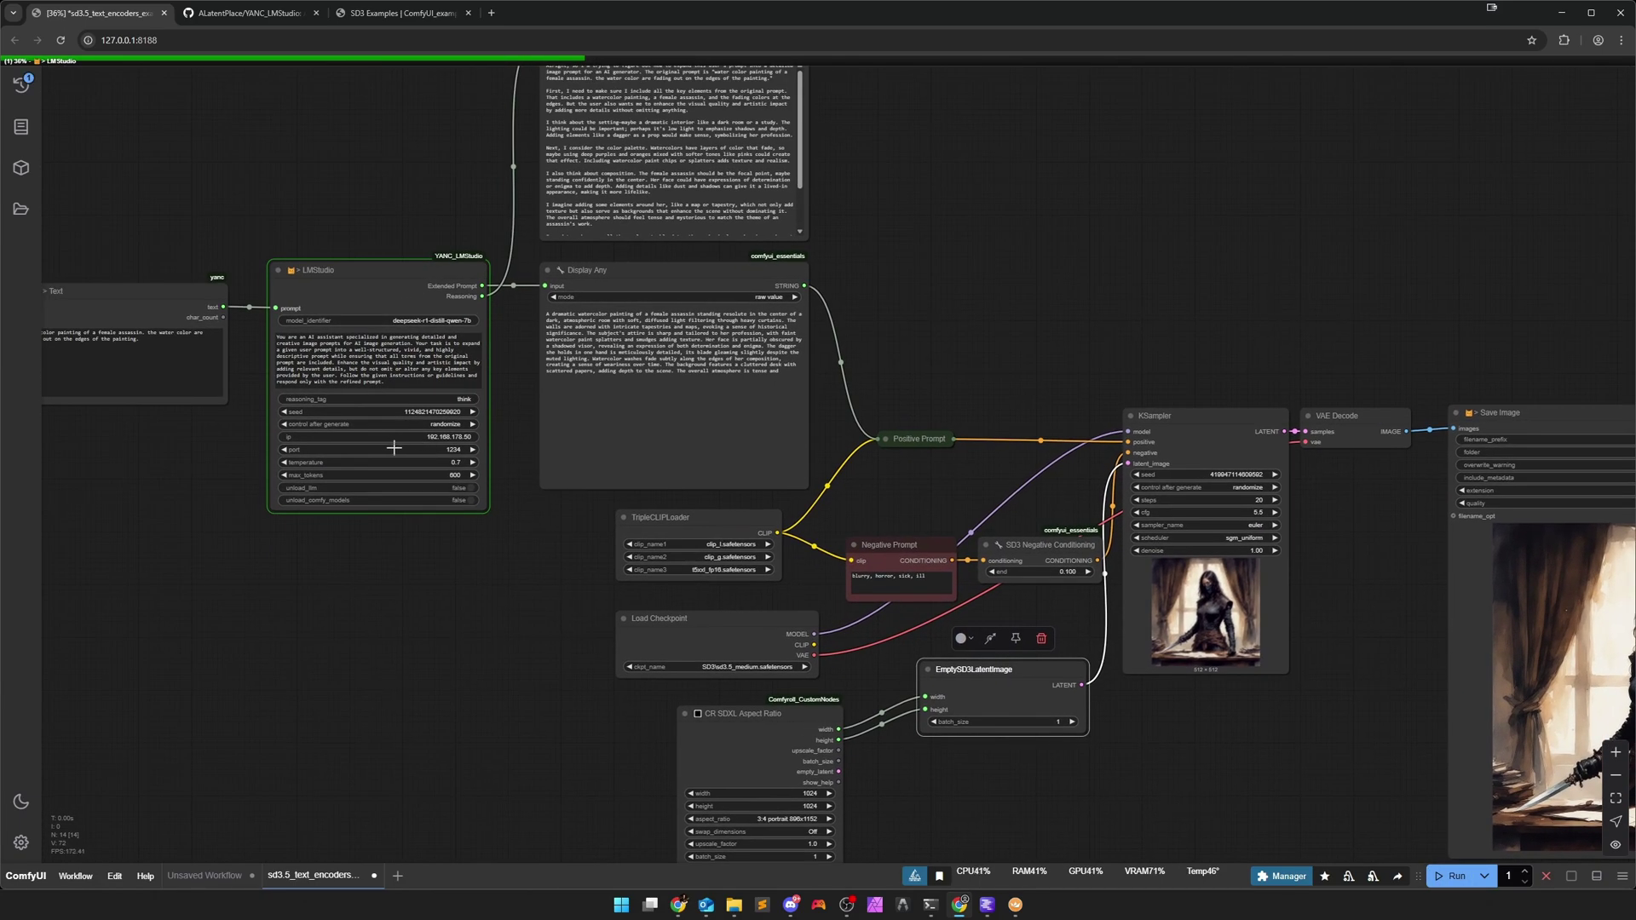
{"action": "left_click_drag", "start_coordinate": [430, 646], "coordinate": [459, 731]}
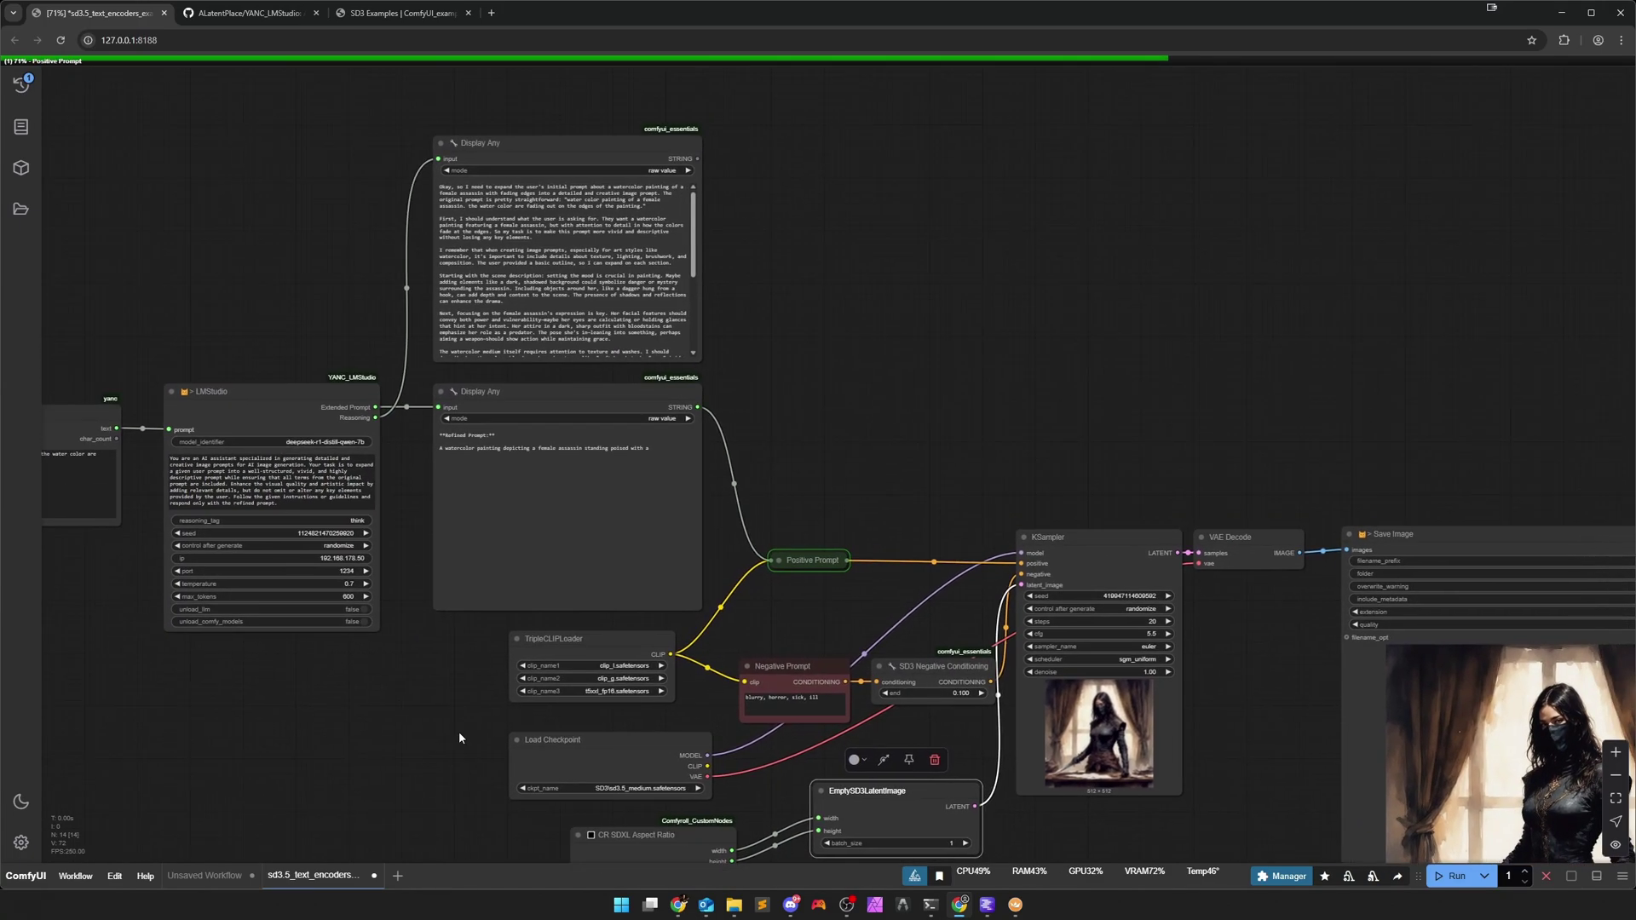
{"action": "scroll", "coordinate": [396, 543], "scroll_direction": "up", "scroll_amount": 7}
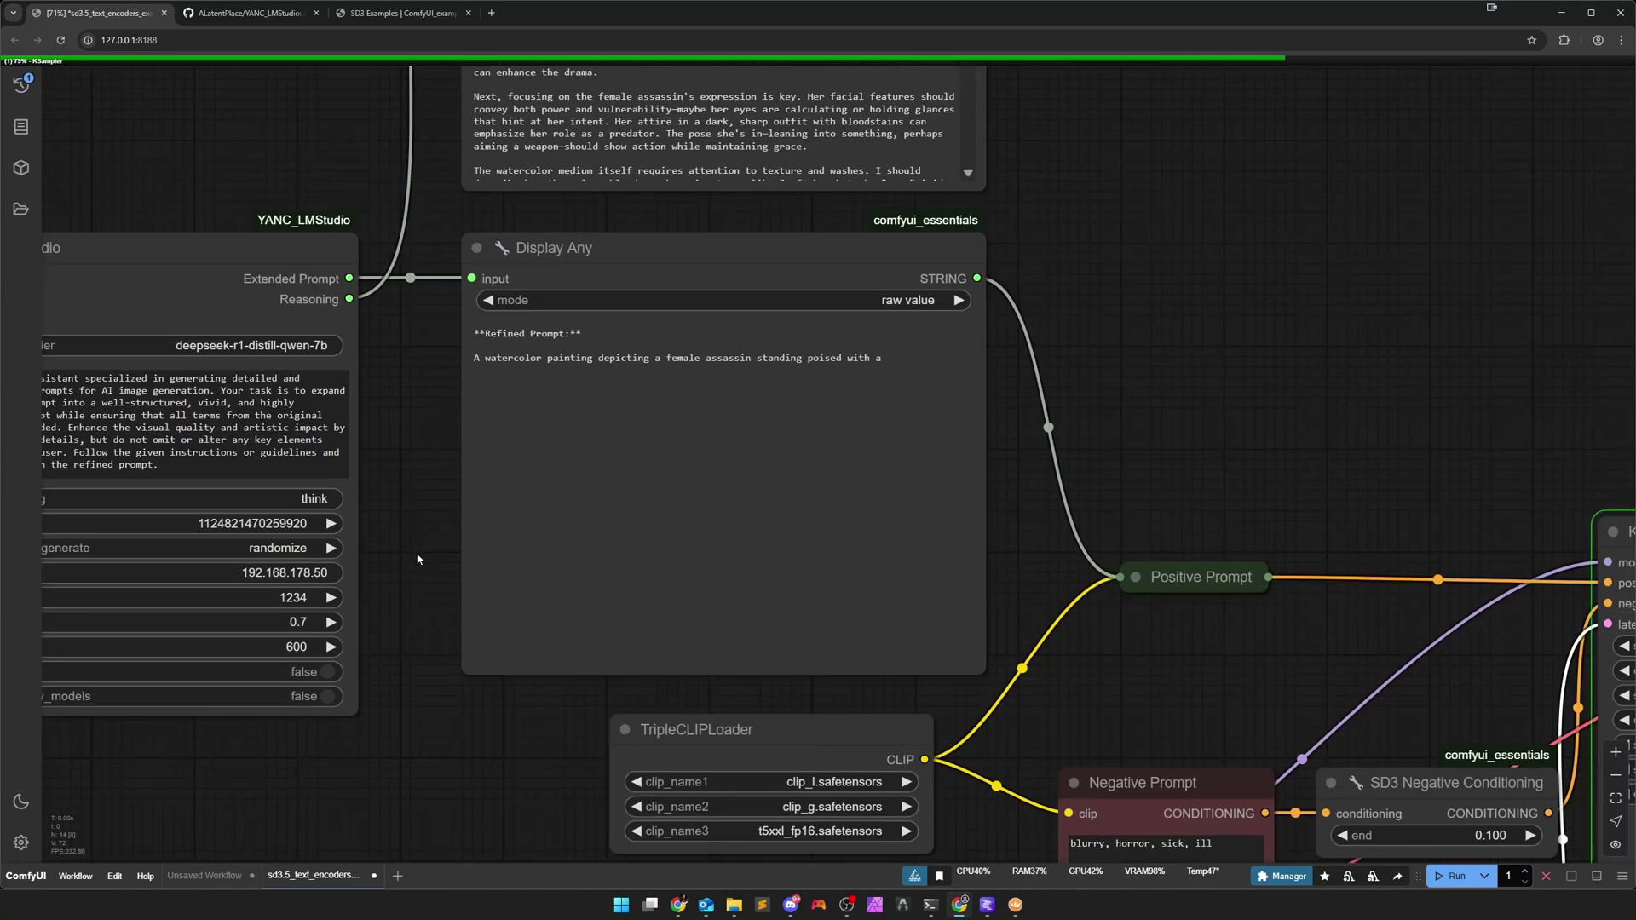
{"action": "scroll", "coordinate": [412, 685], "scroll_direction": "down", "scroll_amount": 10}
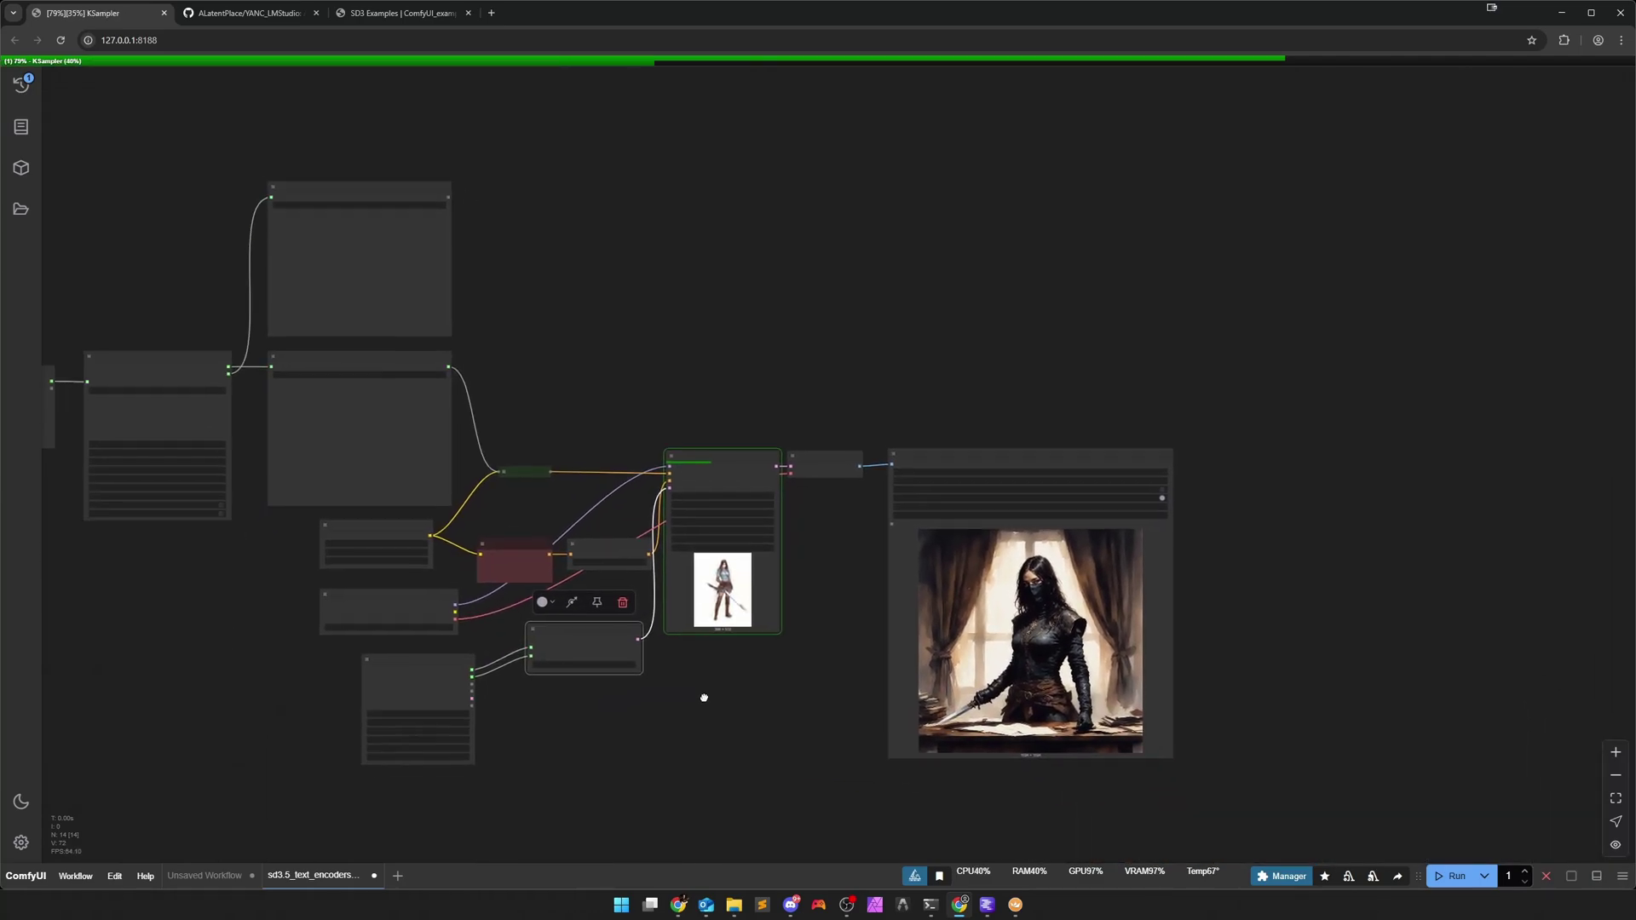
{"action": "scroll", "coordinate": [614, 750], "scroll_direction": "down", "scroll_amount": 3}
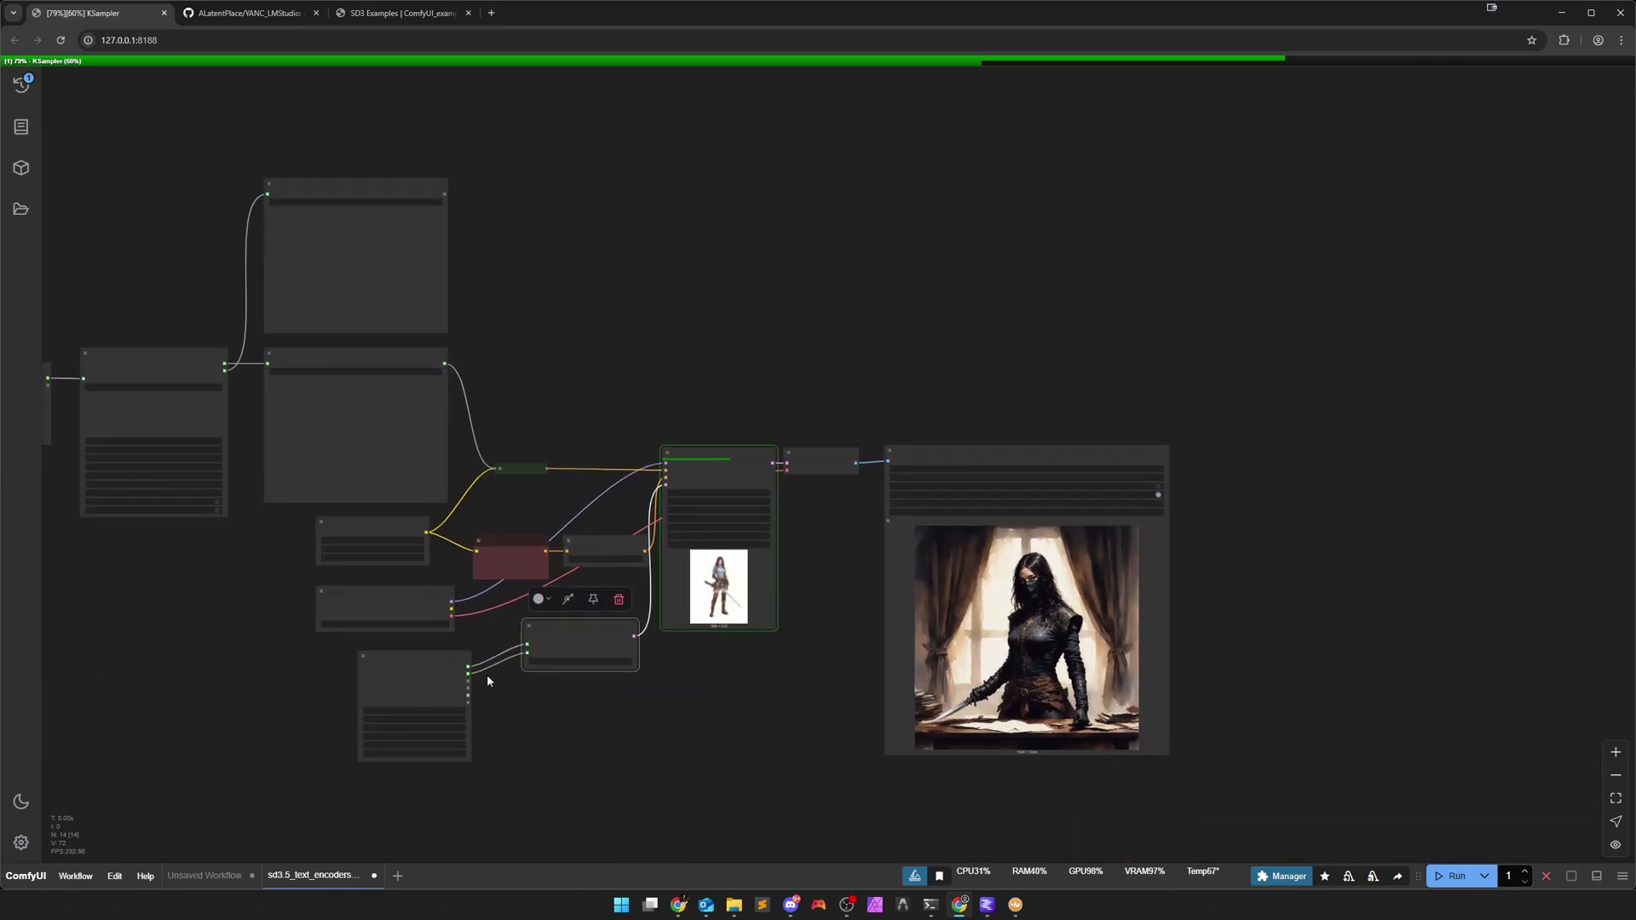
Replace the Text node's prompt with "water color painting of a cute white cat with blue eyes. the cat is playing in the snow.".
{"action": "scroll", "coordinate": [966, 759], "scroll_direction": "left", "scroll_amount": 8}
{"action": "scroll", "coordinate": [720, 636], "scroll_direction": "up", "scroll_amount": 9}
{"action": "left_click_drag", "start_coordinate": [729, 489], "coordinate": [500, 483]}
{"action": "key", "text": "BackSpace"}
{"action": "key", "text": "BackSpace"}
{"action": "key", "text": "BackSpace"}
{"action": "key", "text": "BackSpace"}
{"action": "key", "text": "BackSpace"}
{"action": "key", "text": "BackSpace"}
{"action": "key", "text": "BackSpace"}
{"action": "key", "text": "BackSpace"}
{"action": "key", "text": "BackSpace"}
{"action": "key", "text": "BackSpace"}
{"action": "key", "text": "BackSpace"}
{"action": "key", "text": "BackSpace"}
{"action": "key", "text": "BackSpace"}
{"action": "key", "text": "BackSpace"}
{"action": "key", "text": "BackSpace"}
{"action": "key", "text": "BackSpace"}
{"action": "key", "text": "BackSpace"}
{"action": "key", "text": "BackSpace"}
{"action": "key", "text": "BackSpace"}
{"action": "key", "text": "BackSpace"}
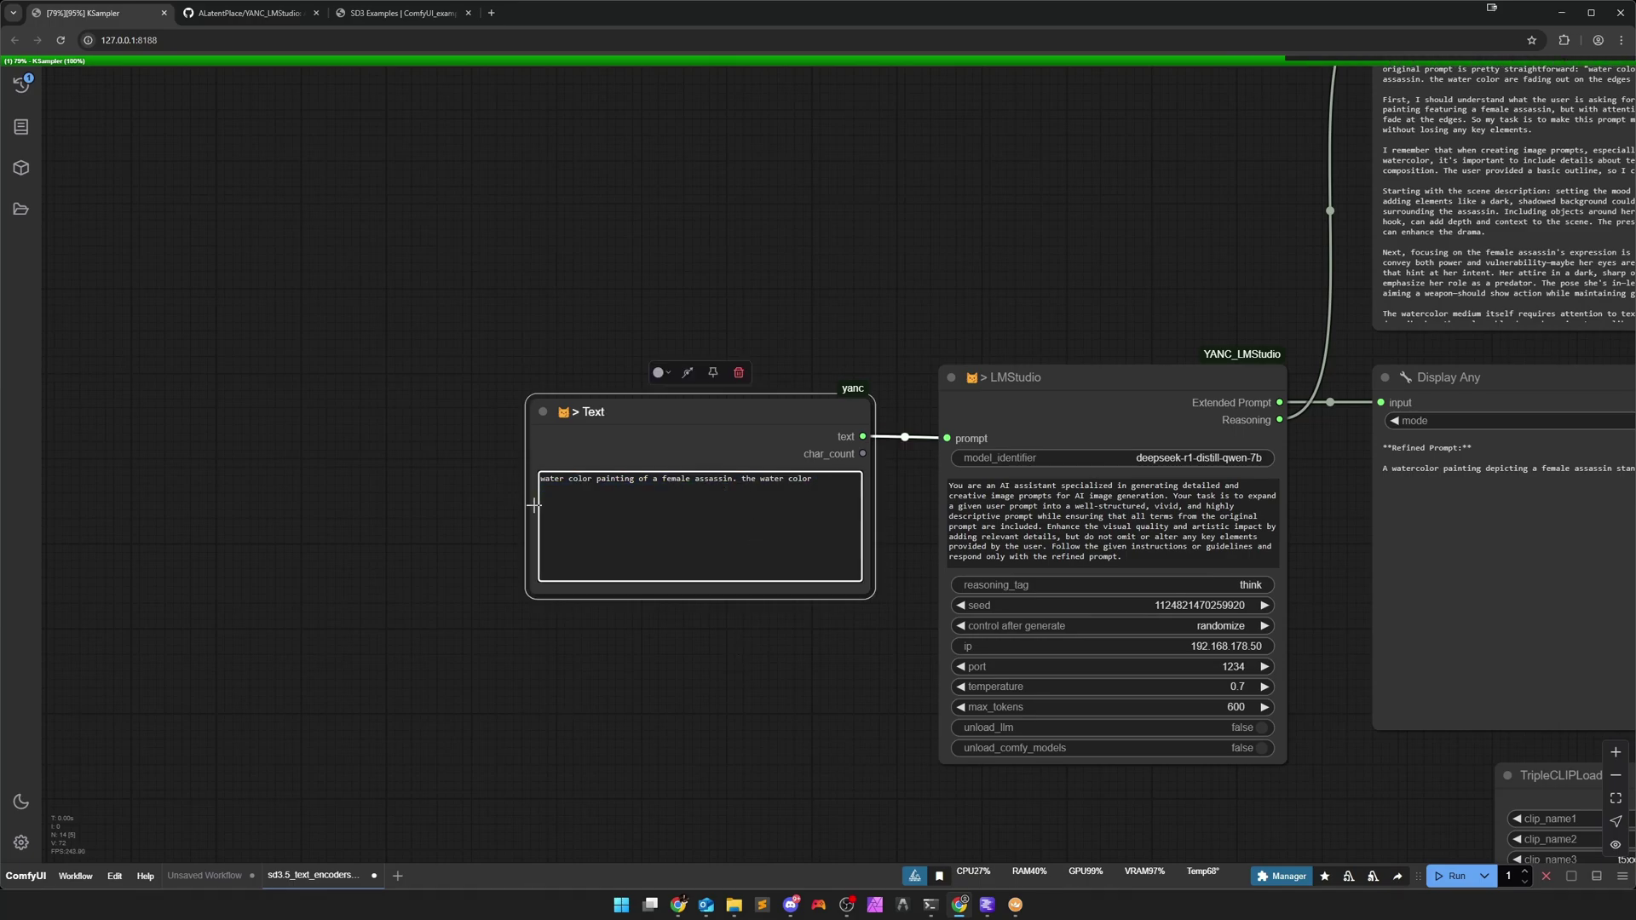
{"action": "key", "text": "BackSpace"}
{"action": "key", "text": "BackSpace"}
{"action": "key", "text": "BackSpace"}
{"action": "key", "text": "BackSpace"}
{"action": "key", "text": "BackSpace"}
{"action": "key", "text": "BackSpace"}
{"action": "key", "text": "BackSpace"}
{"action": "key", "text": "BackSpace"}
{"action": "key", "text": "BackSpace"}
{"action": "key", "text": "BackSpace"}
{"action": "key", "text": "BackSpace"}
{"action": "key", "text": "BackSpace"}
{"action": "key", "text": "BackSpace"}
{"action": "key", "text": "BackSpace"}
{"action": "key", "text": "BackSpace"}
{"action": "key", "text": "BackSpace"}
{"action": "key", "text": "BackSpace"}
{"action": "key", "text": "BackSpace"}
{"action": "key", "text": "BackSpace"}
{"action": "key", "text": "BackSpace"}
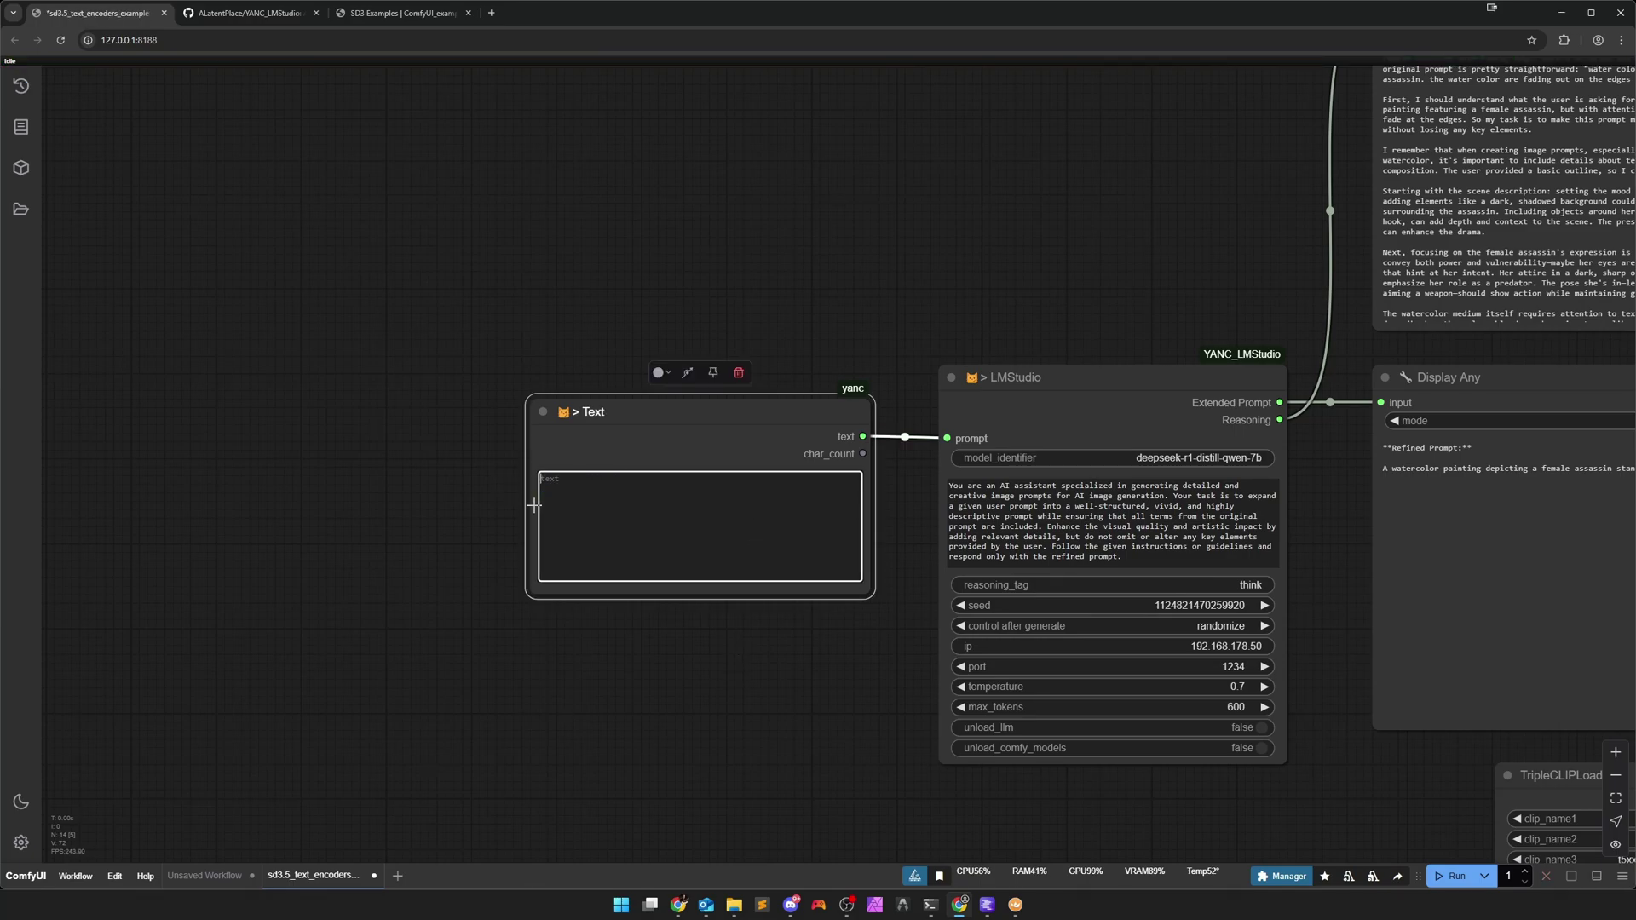
{"action": "type", "text": "water color painting of a cute white cat with blue eyees. the c"}
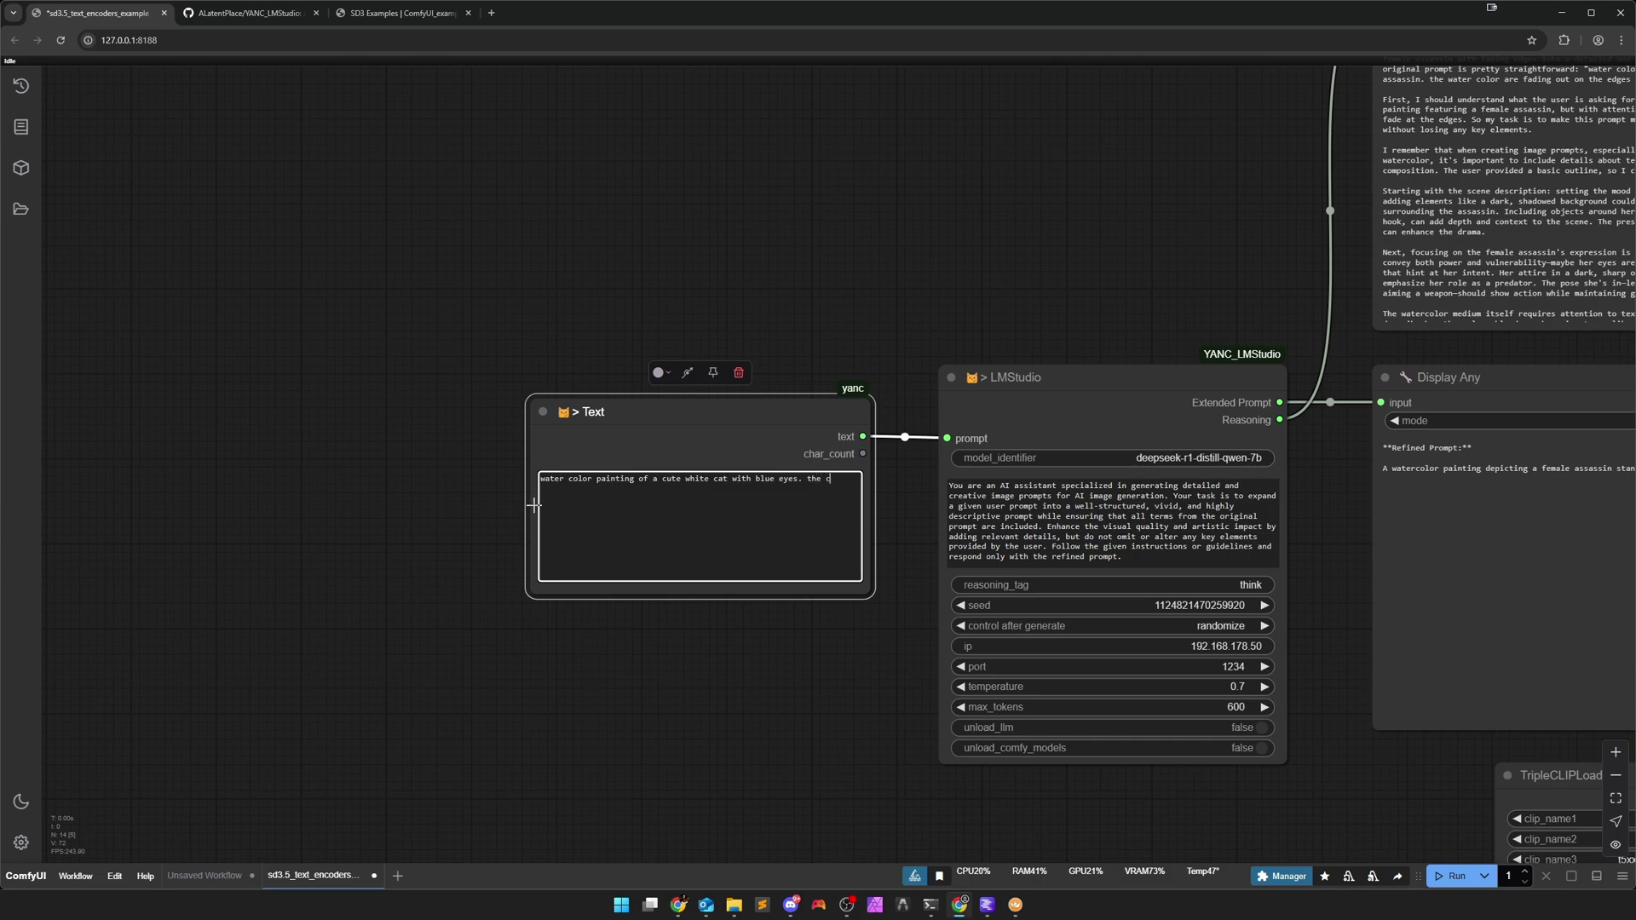
{"action": "type", "text": "at is playing on "}
{"action": "type", "text": "ing in the snow."}
Run the workflow with the cat prompt and examine the extended prompt and reasoning in the Display Any nodes.
{"action": "key", "text": "ctrl+Return"}
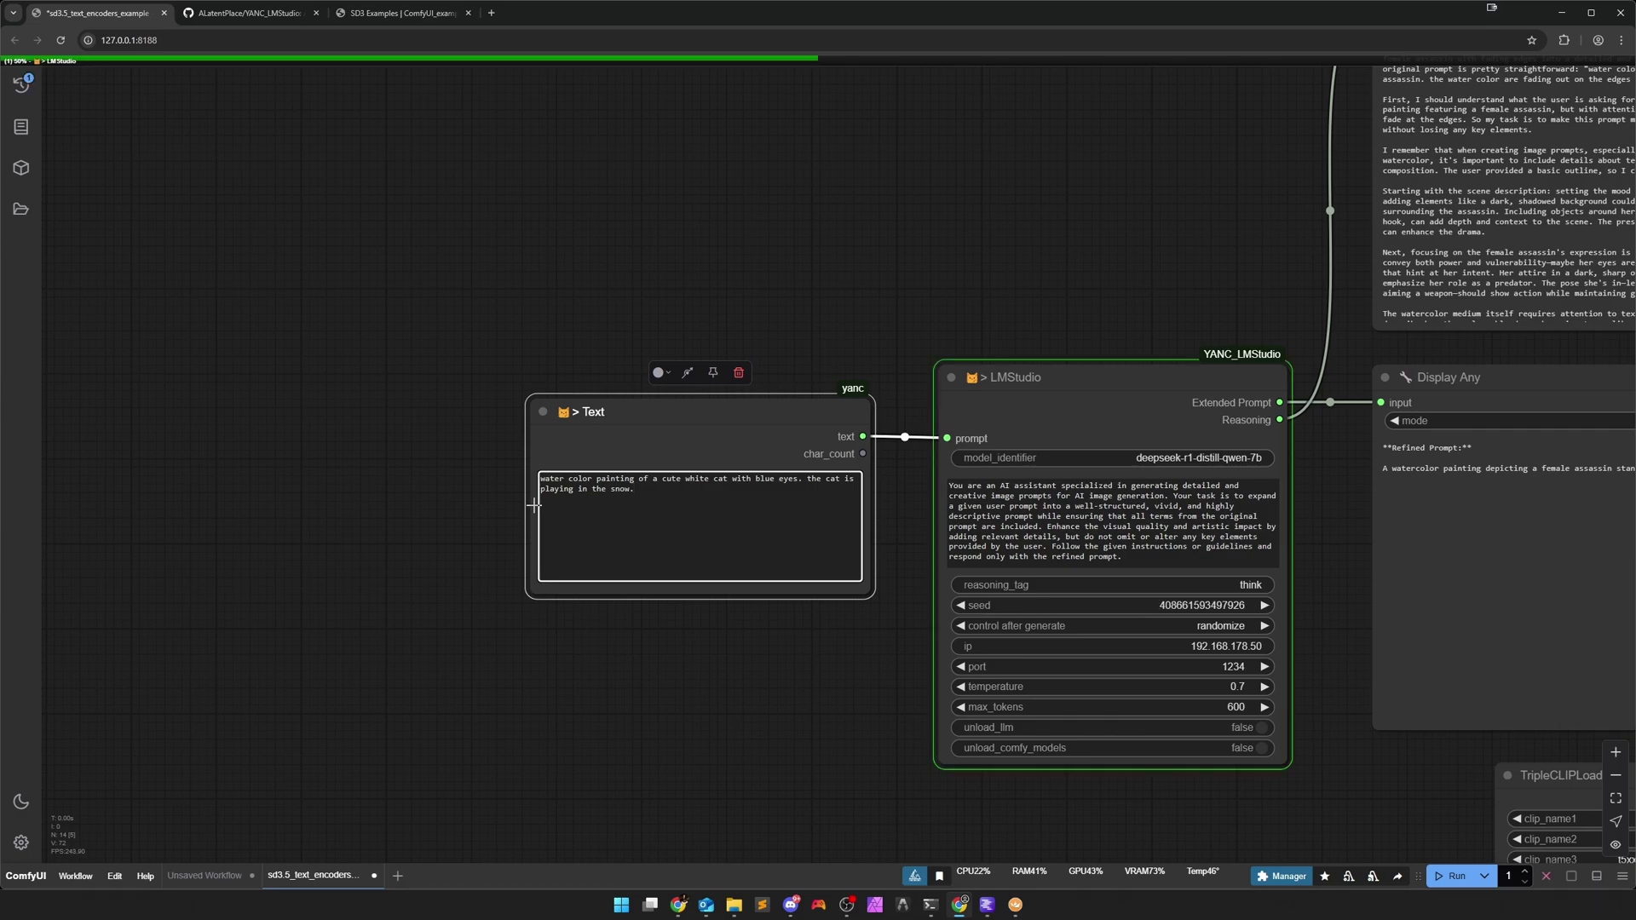
{"action": "scroll", "coordinate": [682, 784], "scroll_direction": "down", "scroll_amount": 3}
{"action": "left_click_drag", "start_coordinate": [1116, 792], "coordinate": [435, 554]}
{"action": "left_click_drag", "start_coordinate": [913, 724], "coordinate": [994, 729]}
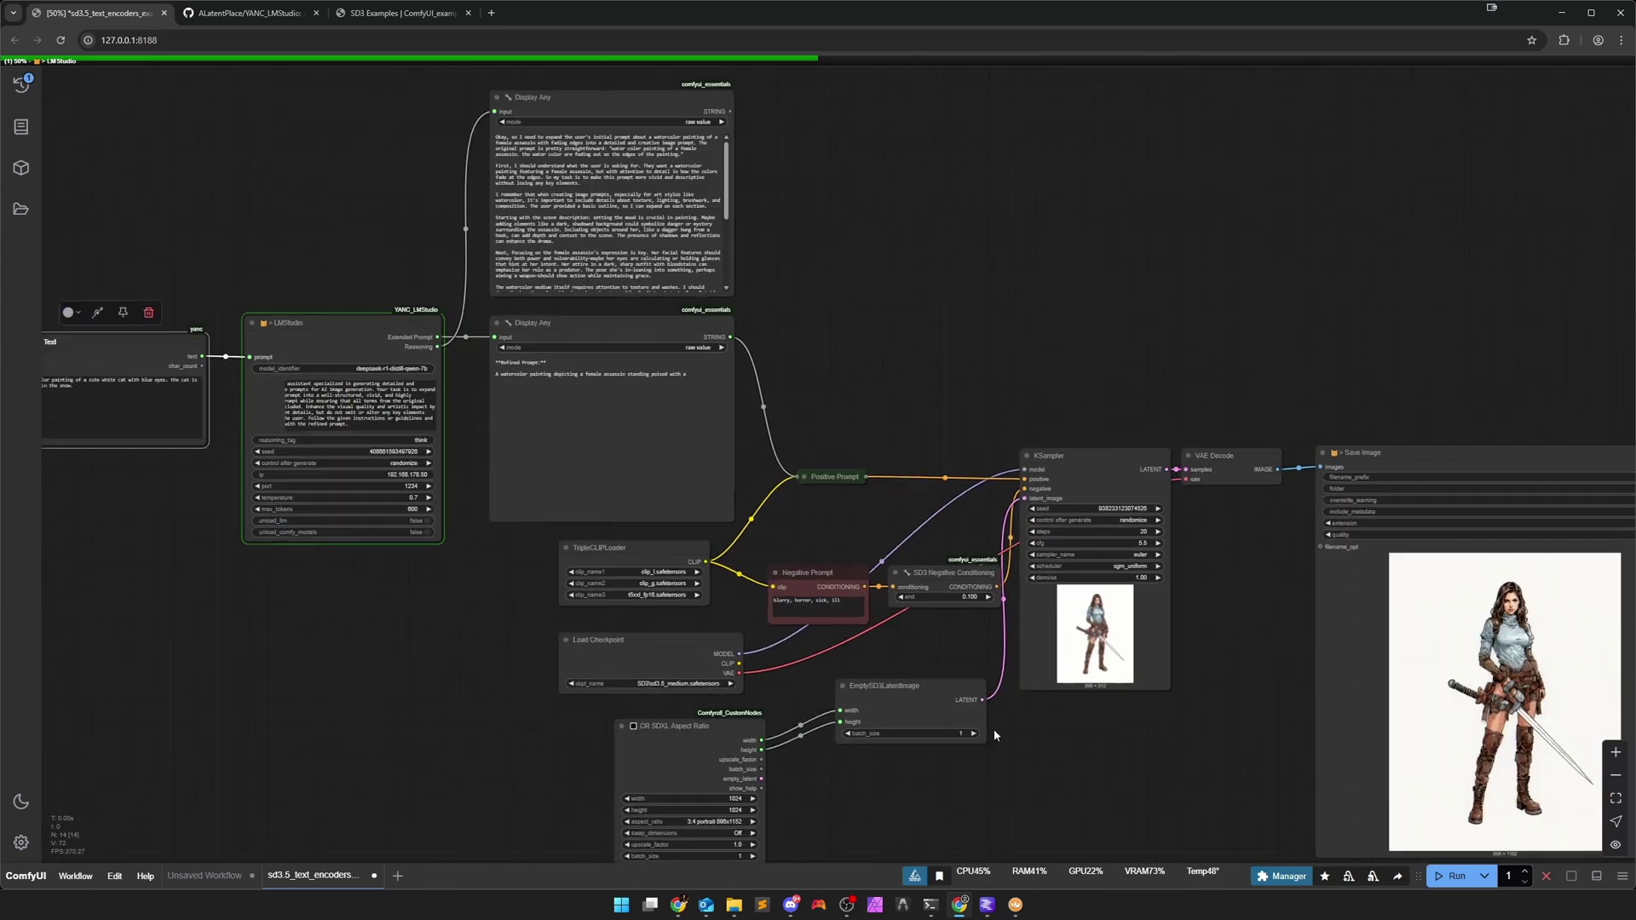
{"action": "left_click_drag", "start_coordinate": [1142, 778], "coordinate": [1097, 759]}
{"action": "scroll", "coordinate": [518, 679], "scroll_direction": "up", "scroll_amount": 2}
{"action": "scroll", "coordinate": [518, 680], "scroll_direction": "down", "scroll_amount": 2}
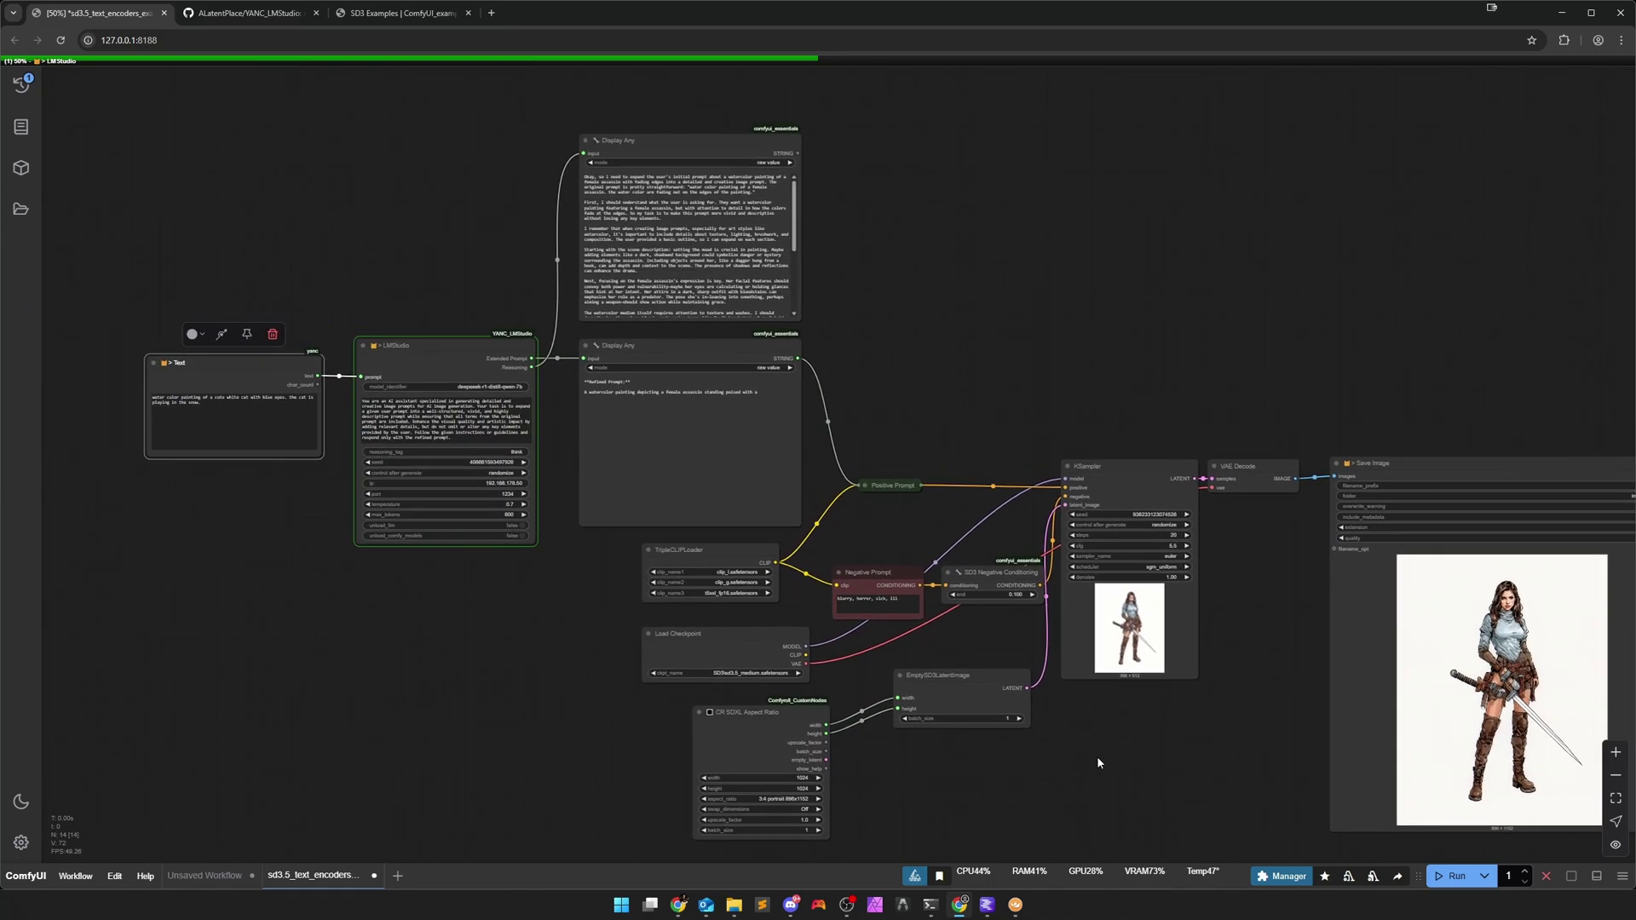
{"action": "scroll", "coordinate": [576, 704], "scroll_direction": "up", "scroll_amount": 3}
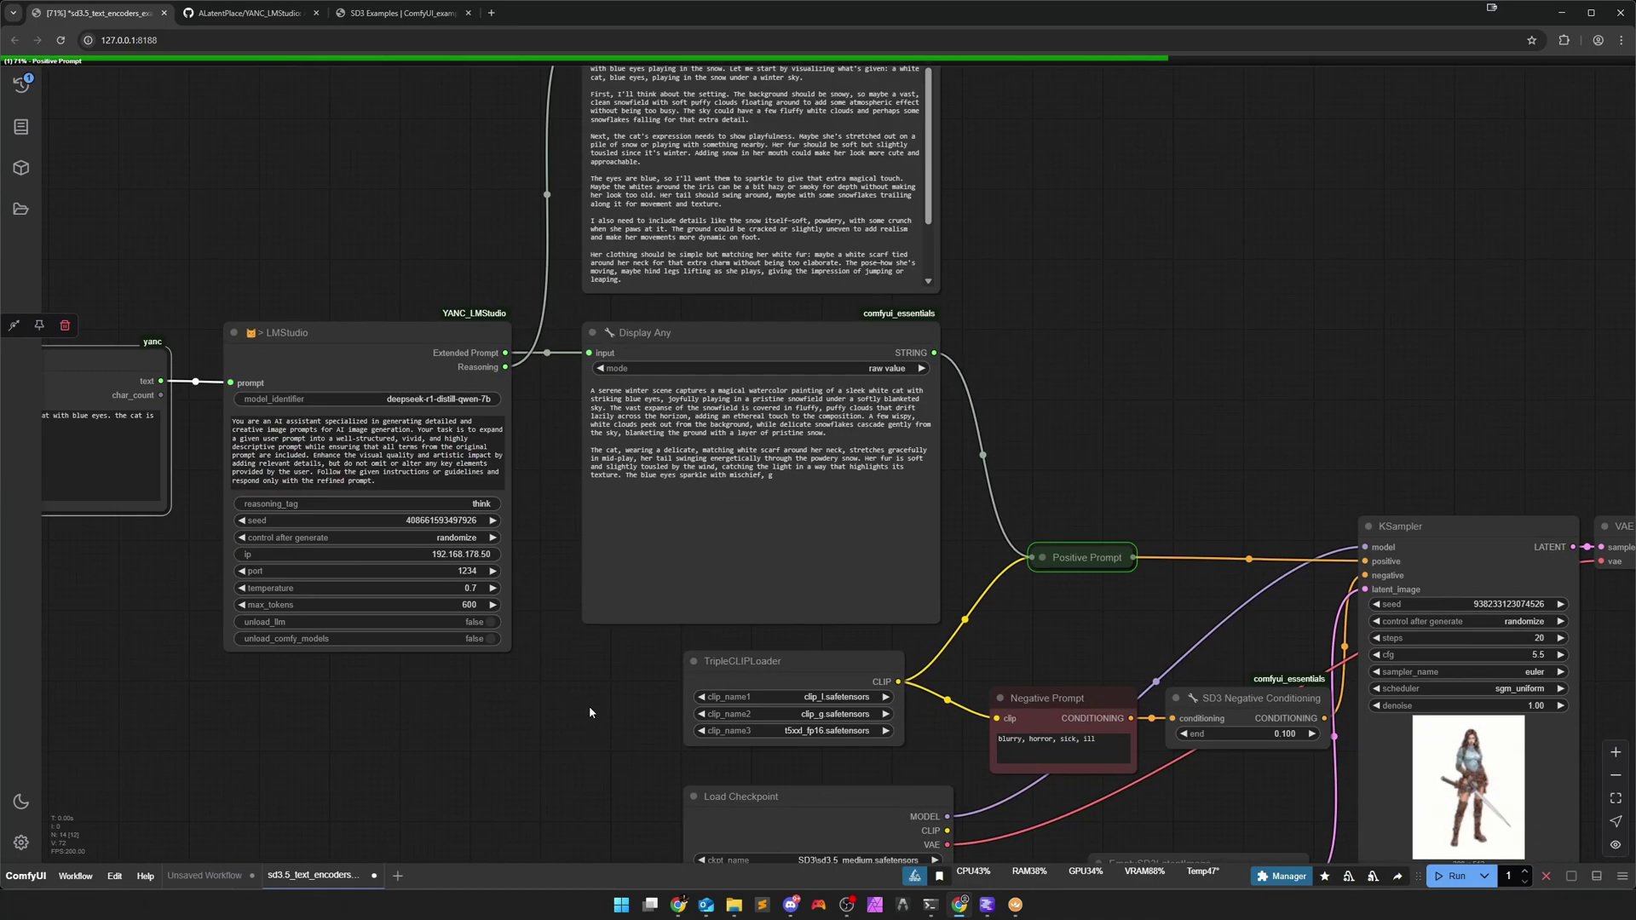
Set max_tokens on the LMStudio node to 1200.
{"action": "left_click", "coordinate": [482, 601]}
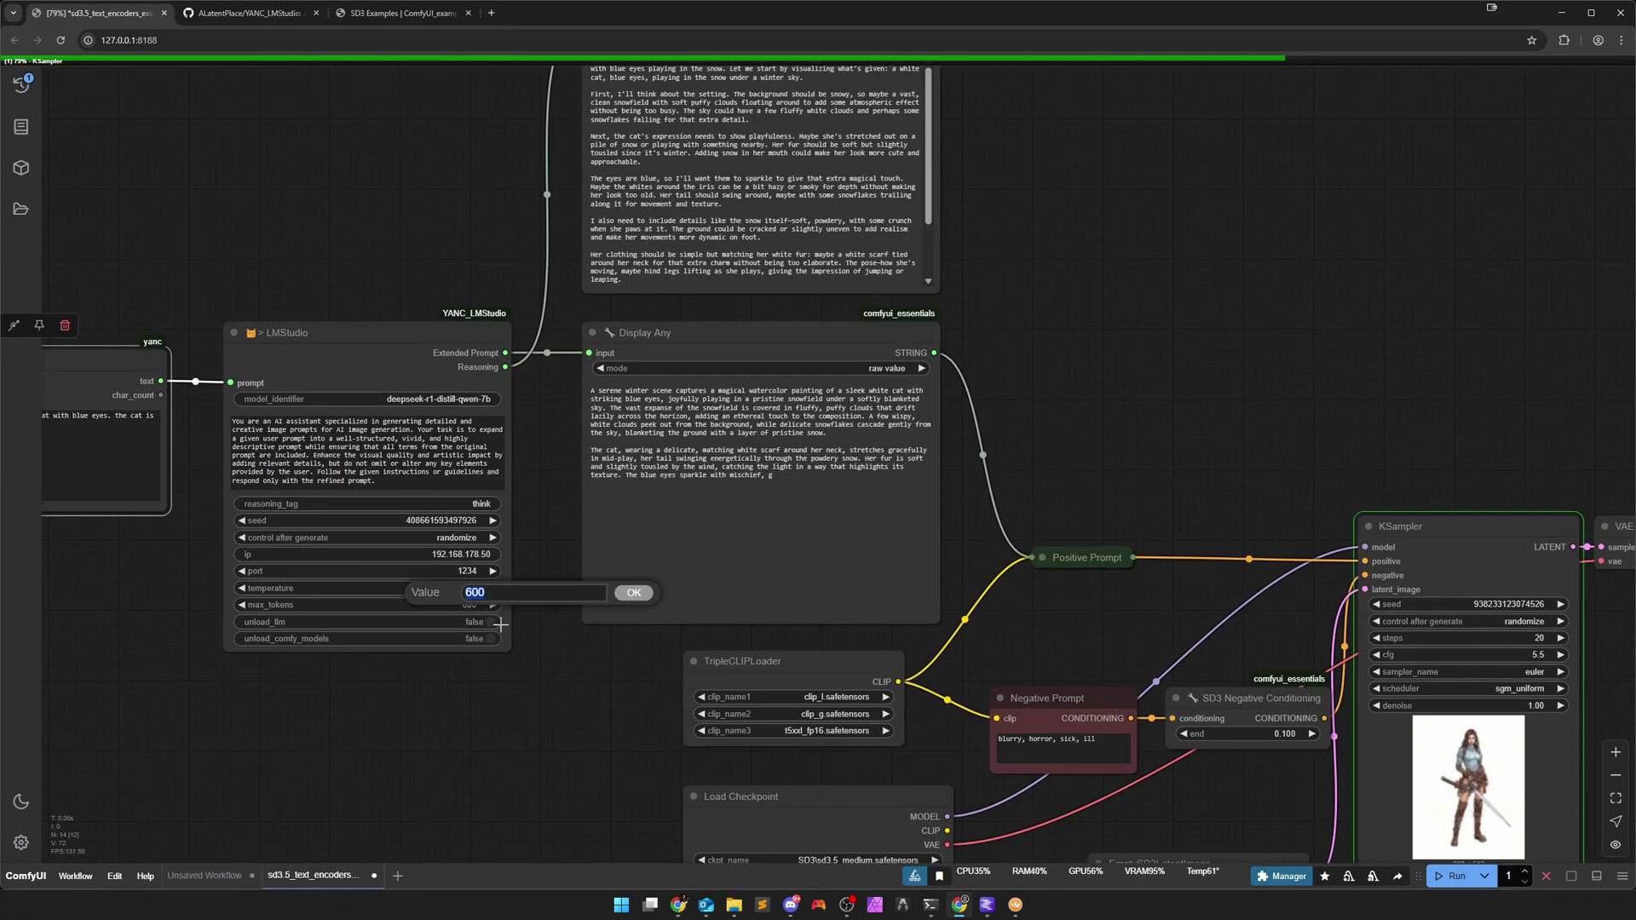
{"action": "type", "text": "1200"}
{"action": "key", "text": "Return"}
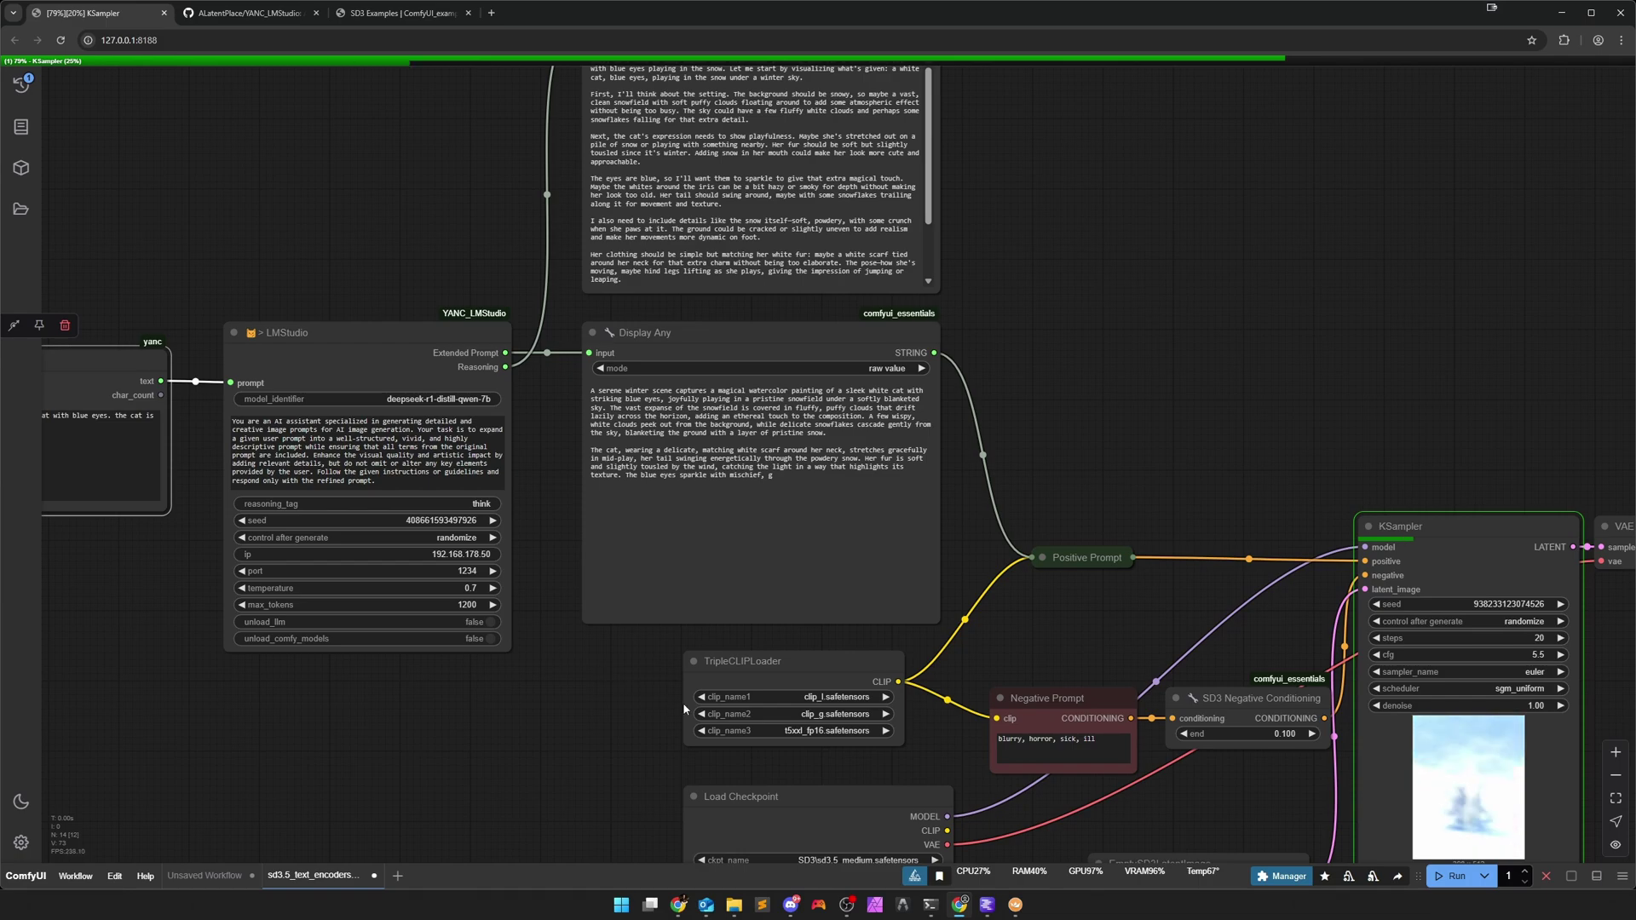
Follow the cat image through to the Save Image node and run the workflow again with the new token limit.
{"action": "scroll", "coordinate": [507, 634], "scroll_direction": "down", "scroll_amount": 3}
{"action": "left_click_drag", "start_coordinate": [1154, 796], "coordinate": [683, 642]}
{"action": "left_click_drag", "start_coordinate": [953, 785], "coordinate": [866, 682]}
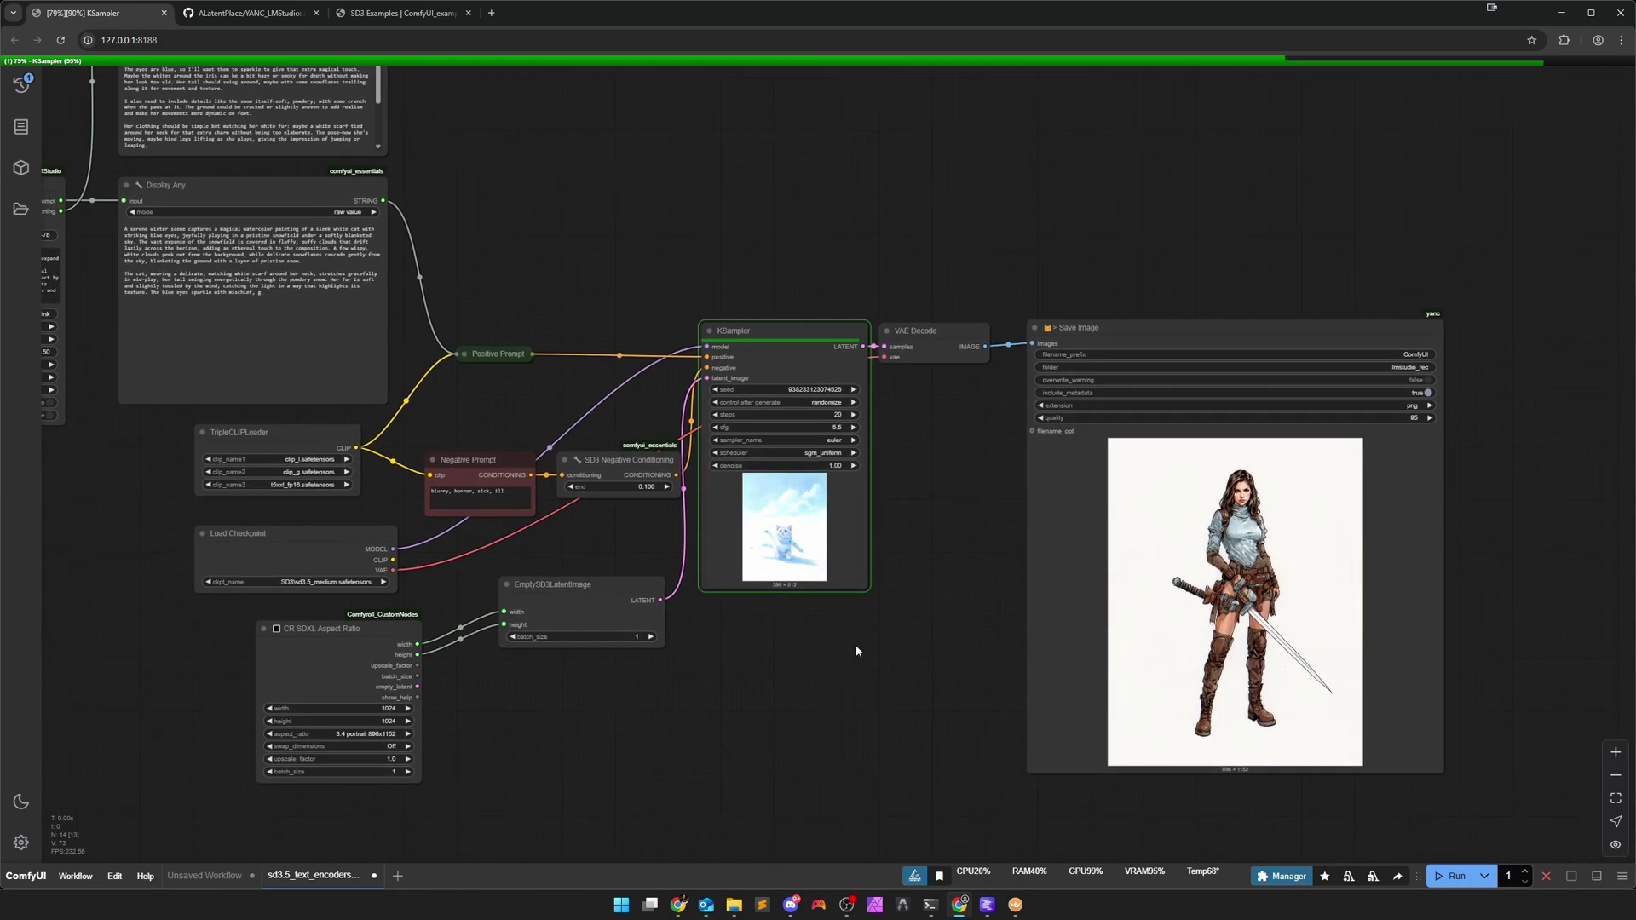
{"action": "left_click_drag", "start_coordinate": [896, 661], "coordinate": [710, 629]}
{"action": "scroll", "coordinate": [784, 638], "scroll_direction": "up", "scroll_amount": 4}
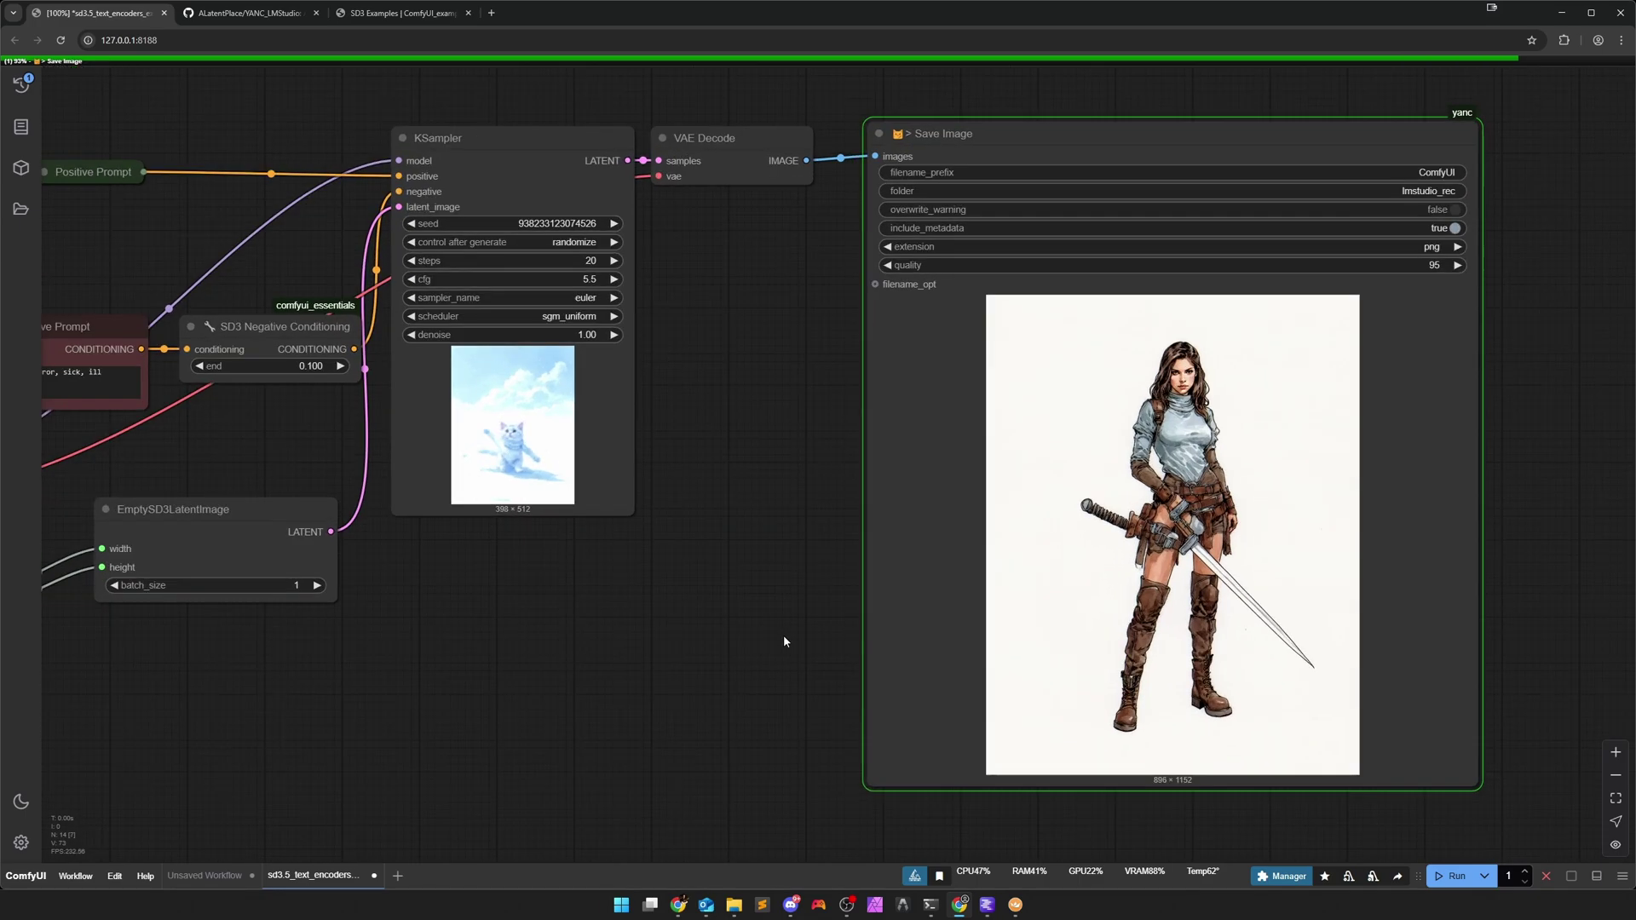
{"action": "key", "text": "ctrl+Return"}
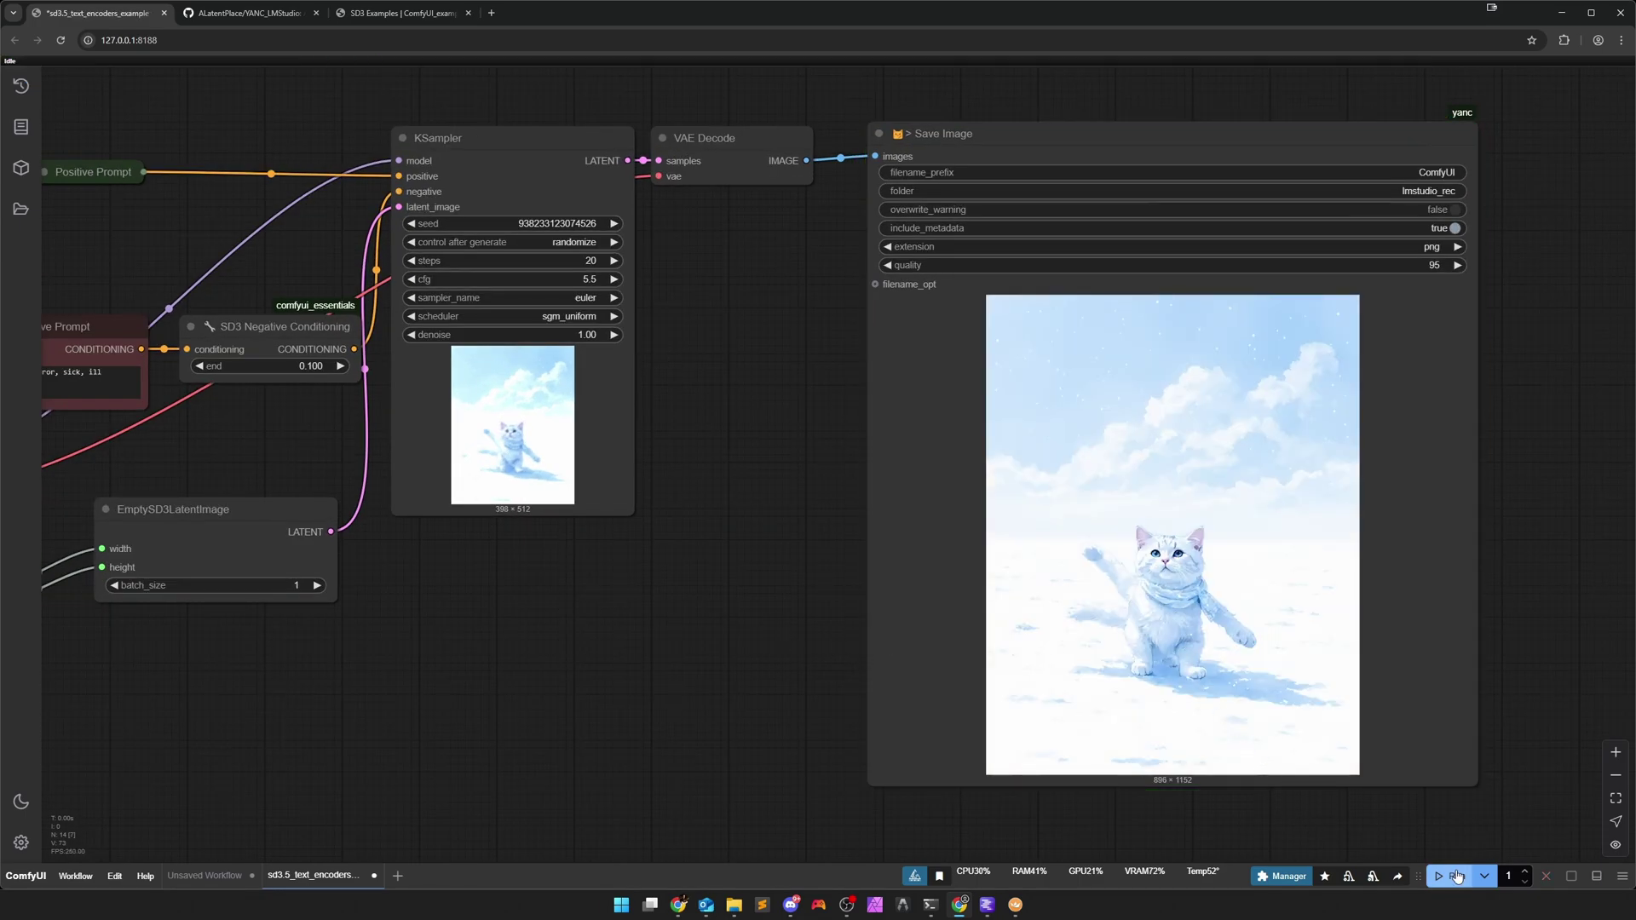
Examine the newly extended cat prompt and its reasoning text next to the LMStudio node.
{"action": "scroll", "coordinate": [738, 705], "scroll_direction": "down", "scroll_amount": 4}
{"action": "left_click_drag", "start_coordinate": [738, 705], "coordinate": [1391, 810]}
{"action": "left_click_drag", "start_coordinate": [621, 576], "coordinate": [668, 752]}
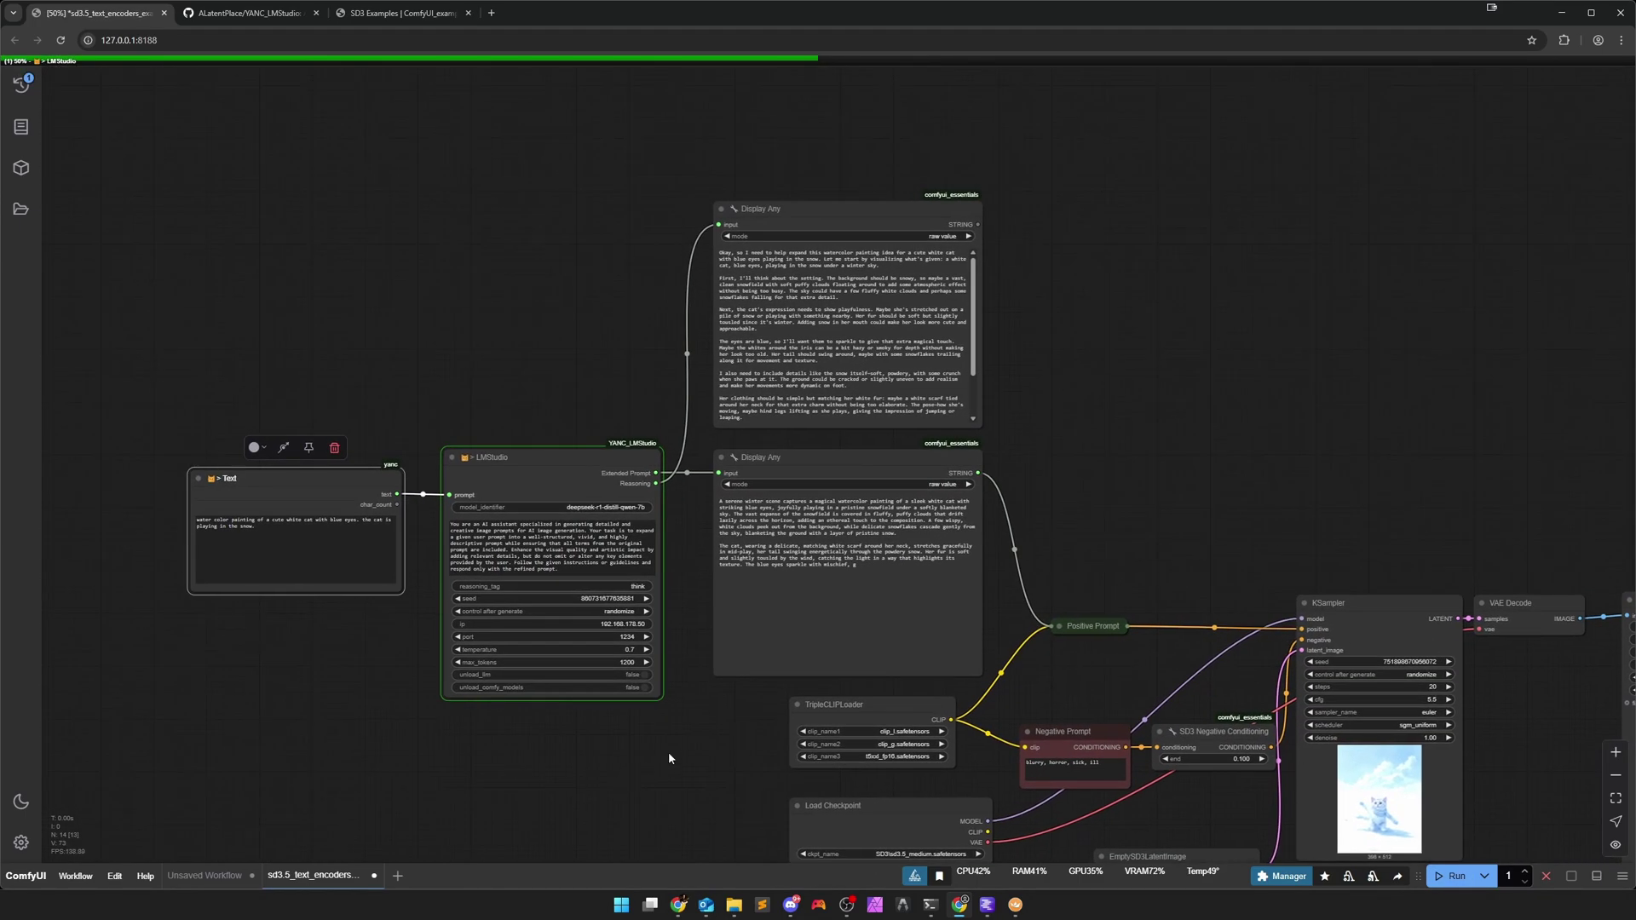
{"action": "scroll", "coordinate": [733, 735], "scroll_direction": "up", "scroll_amount": 3}
{"action": "left_click_drag", "start_coordinate": [756, 705], "coordinate": [733, 793]}
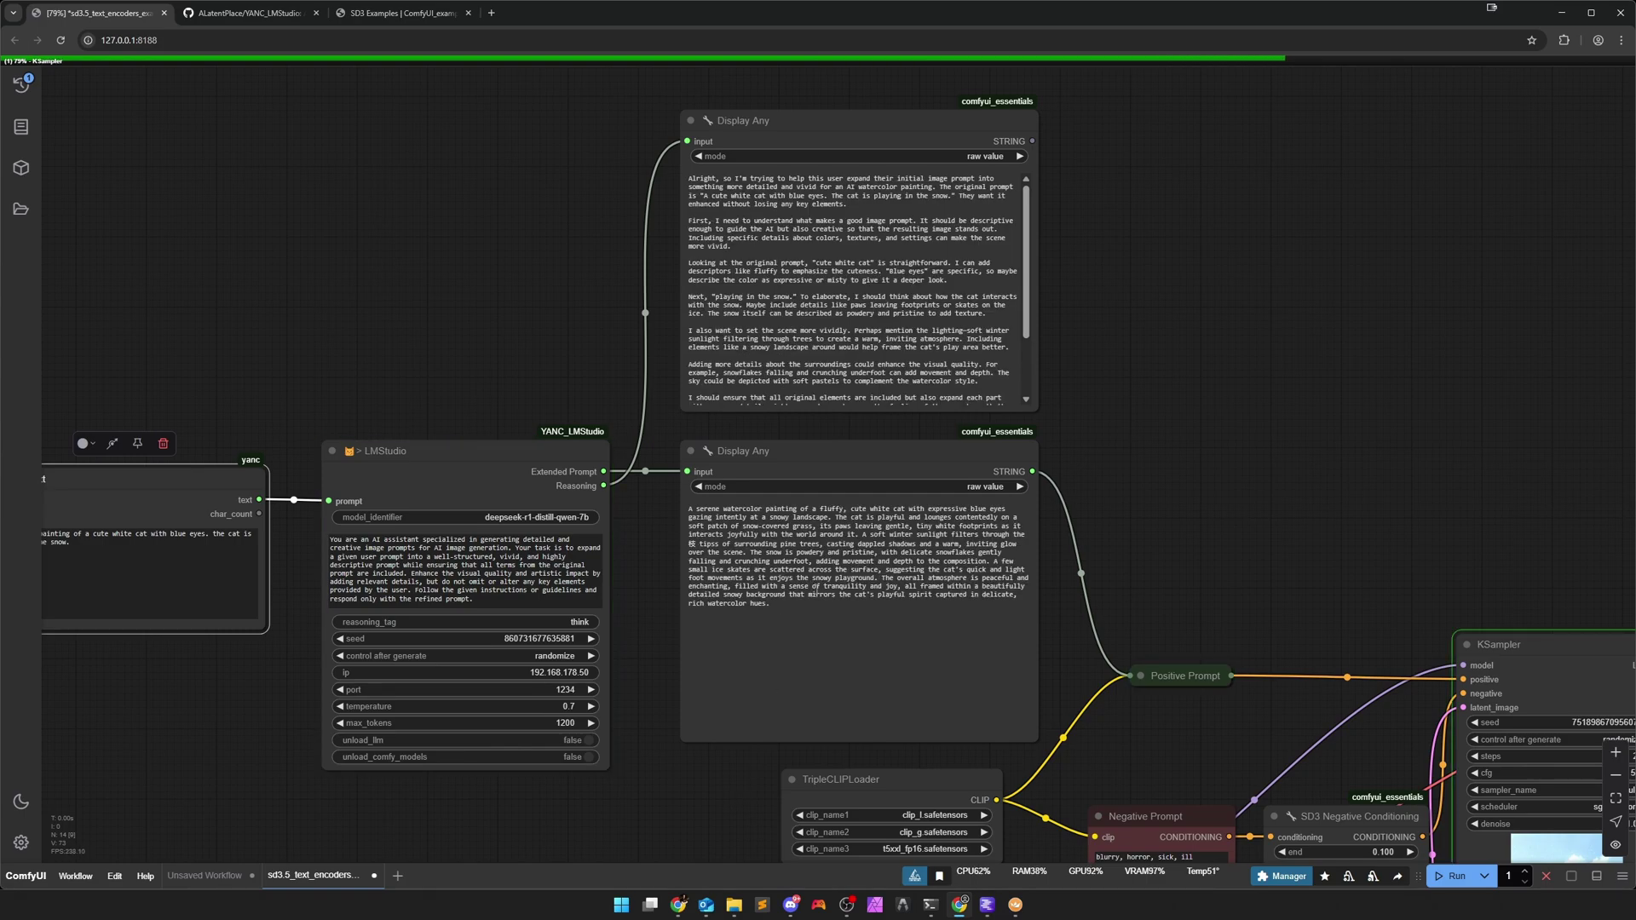
Follow the sampling, inspect the new cat image in the Save Image node and review the complete workflow.
{"action": "left_click_drag", "start_coordinate": [1052, 670], "coordinate": [456, 389]}
{"action": "scroll", "coordinate": [1016, 791], "scroll_direction": "down", "scroll_amount": 2}
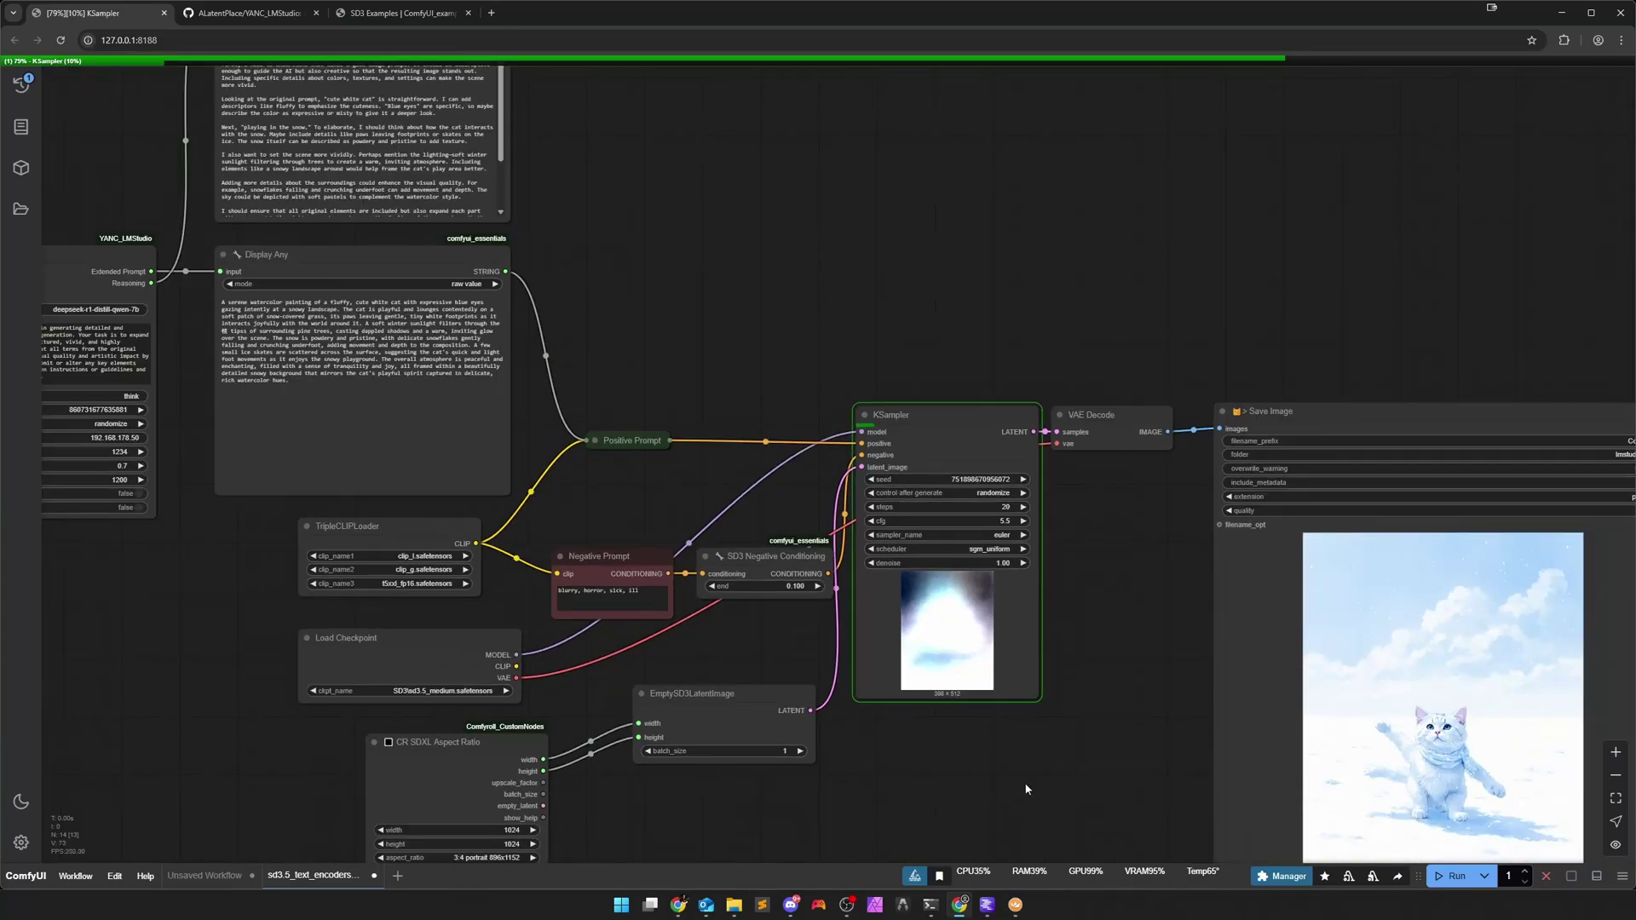
{"action": "left_click_drag", "start_coordinate": [1016, 790], "coordinate": [864, 669]}
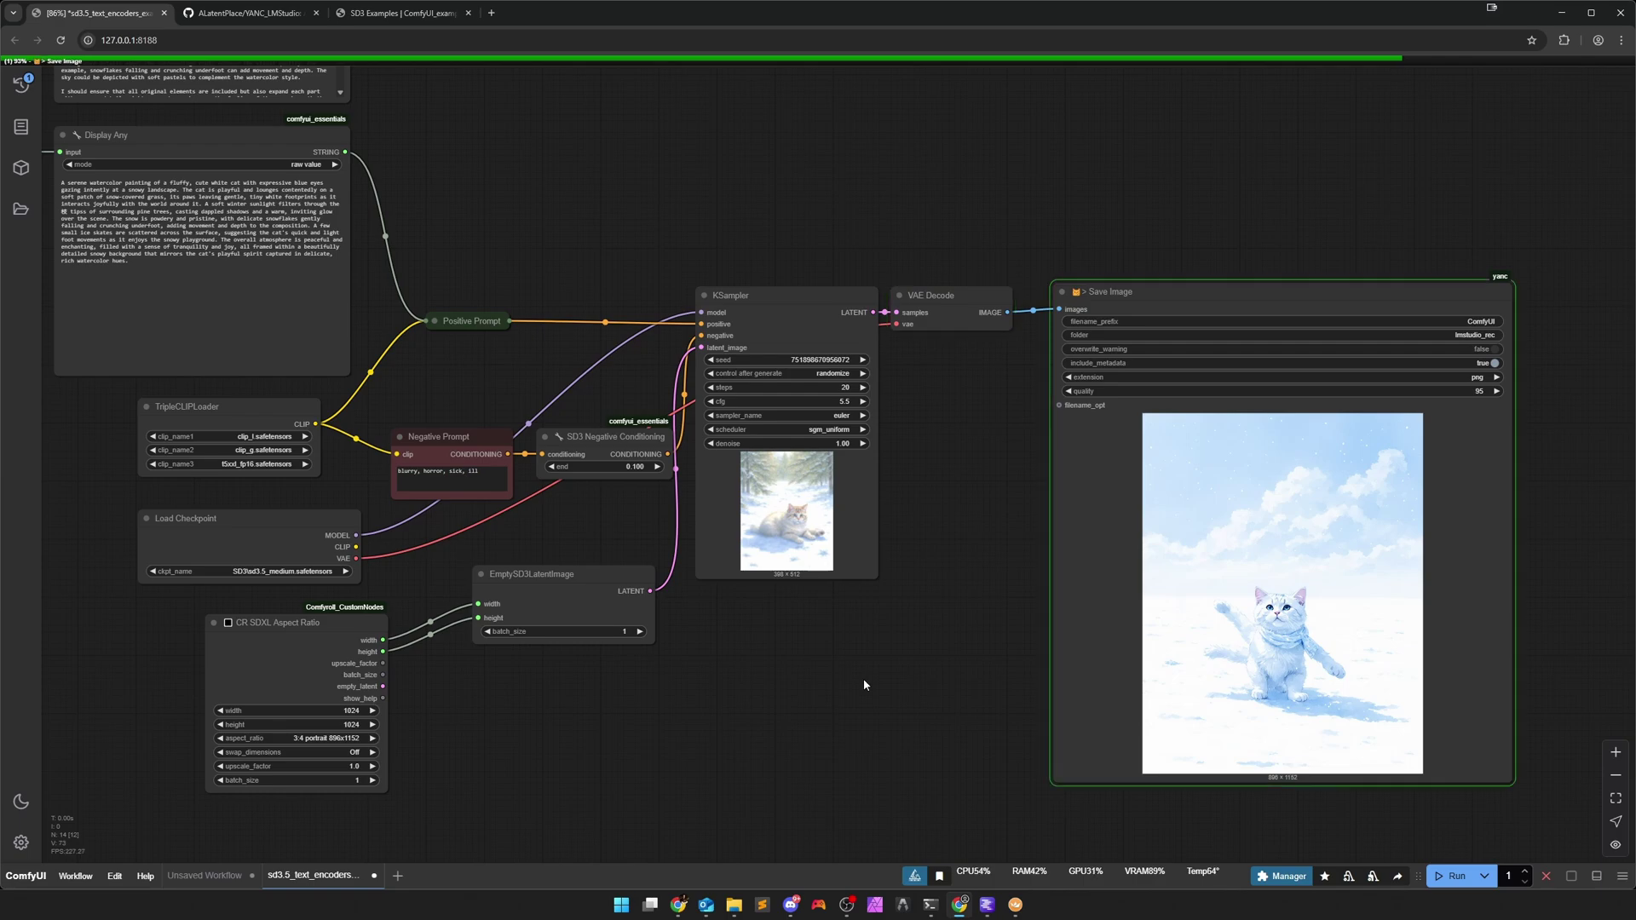
{"action": "left_click_drag", "start_coordinate": [990, 724], "coordinate": [727, 668]}
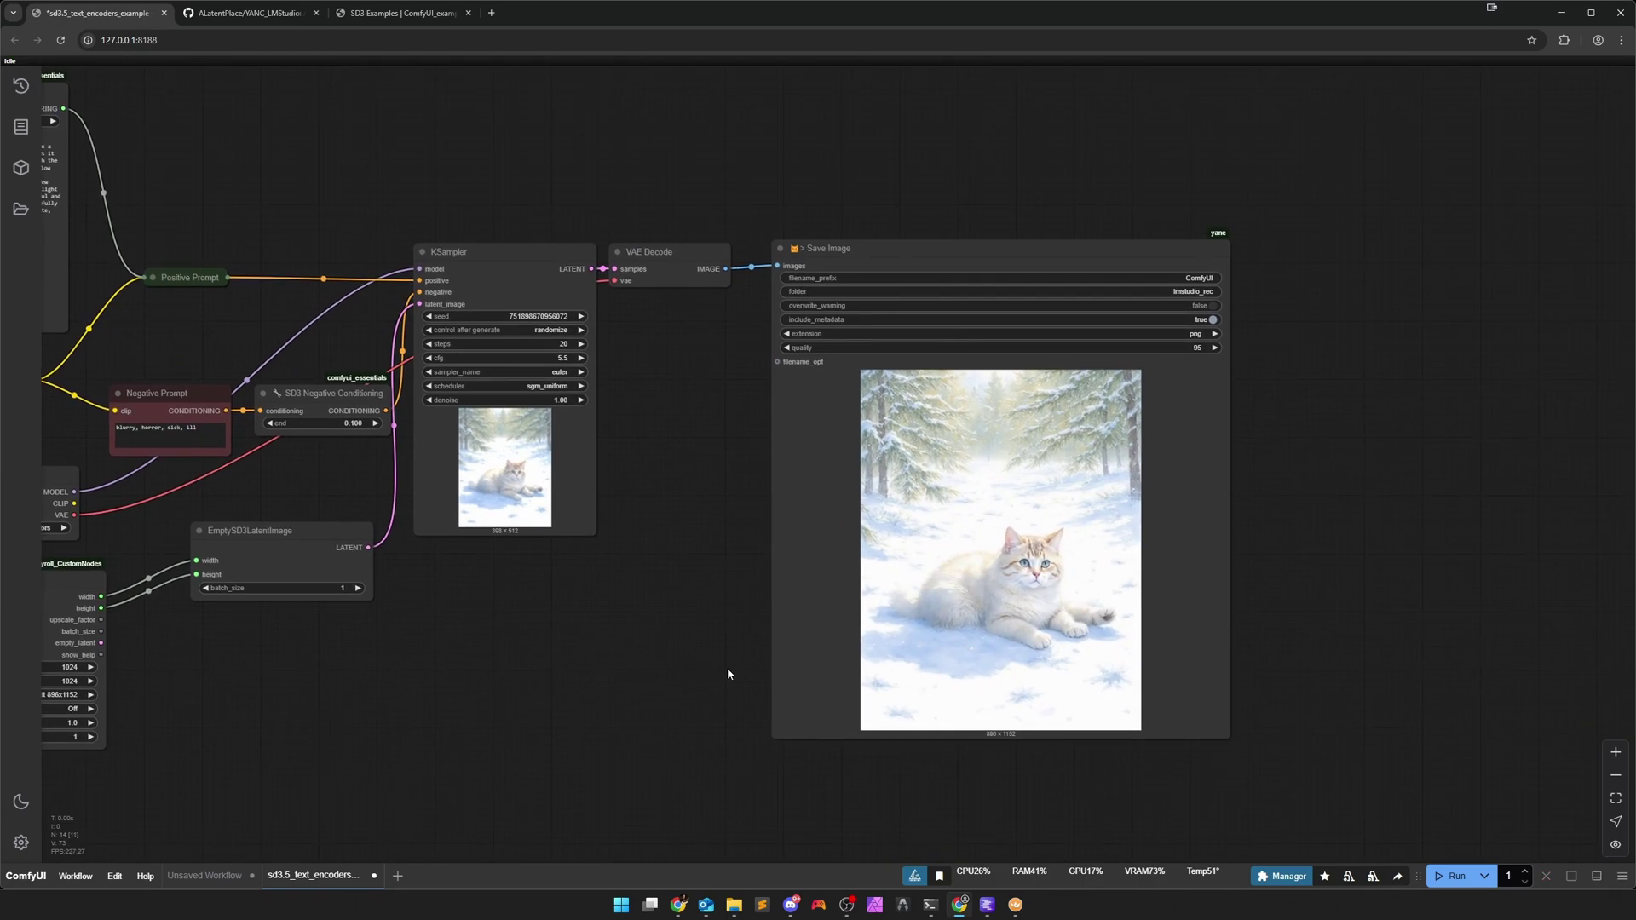
{"action": "scroll", "coordinate": [946, 635], "scroll_direction": "up", "scroll_amount": 6}
{"action": "scroll", "coordinate": [953, 629], "scroll_direction": "down", "scroll_amount": 8}
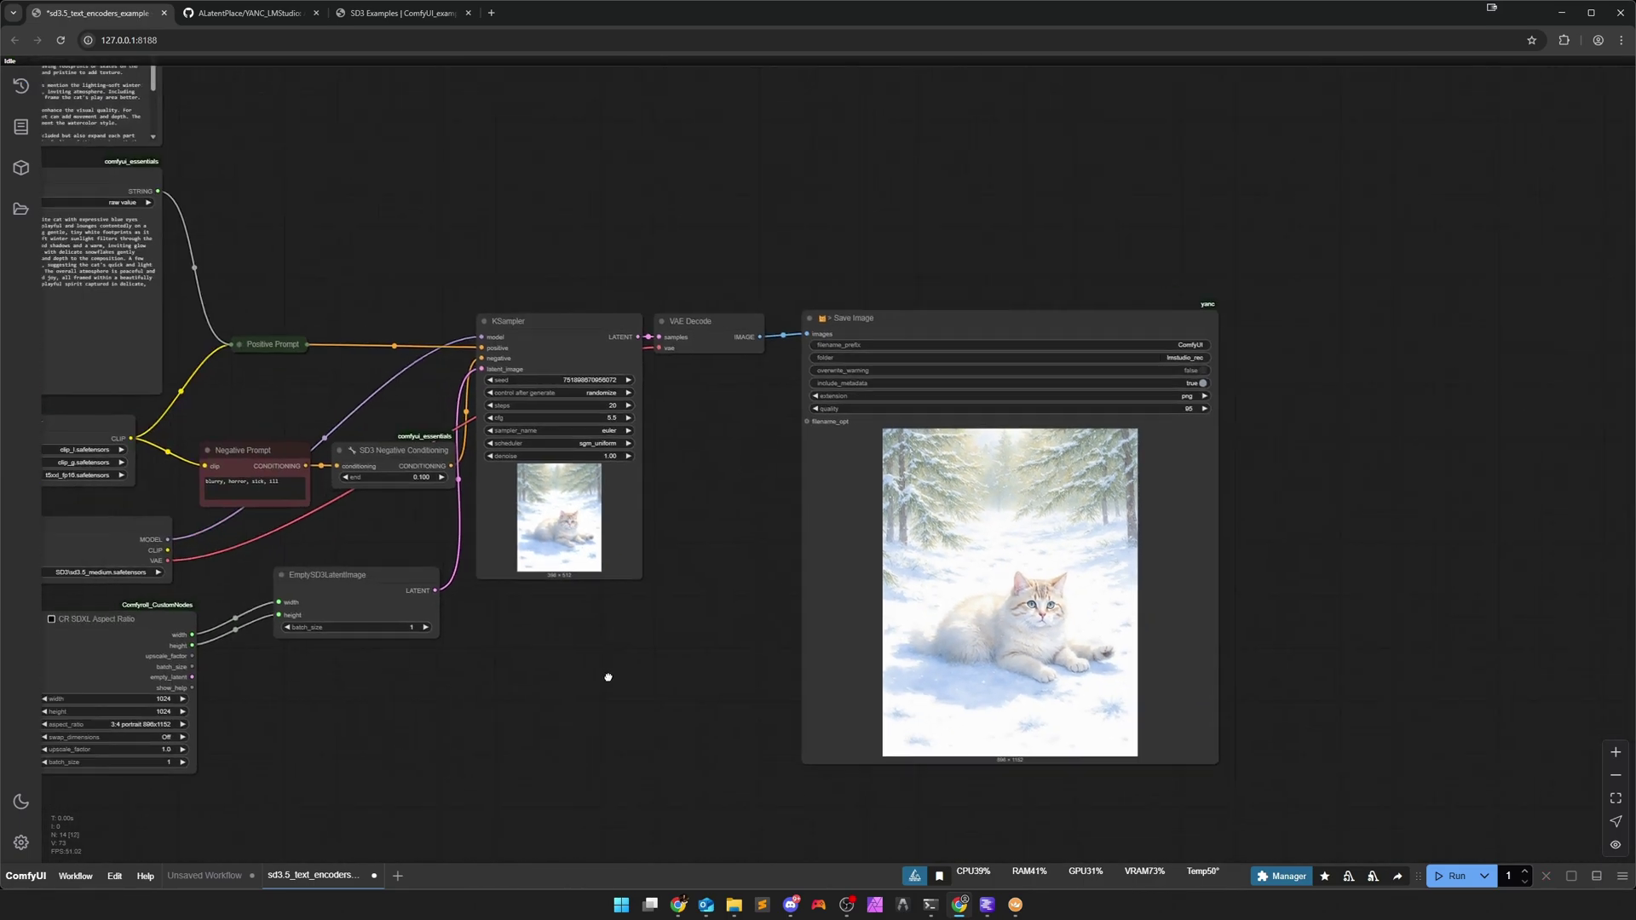
{"action": "scroll", "coordinate": [566, 607], "scroll_direction": "down", "scroll_amount": 3}
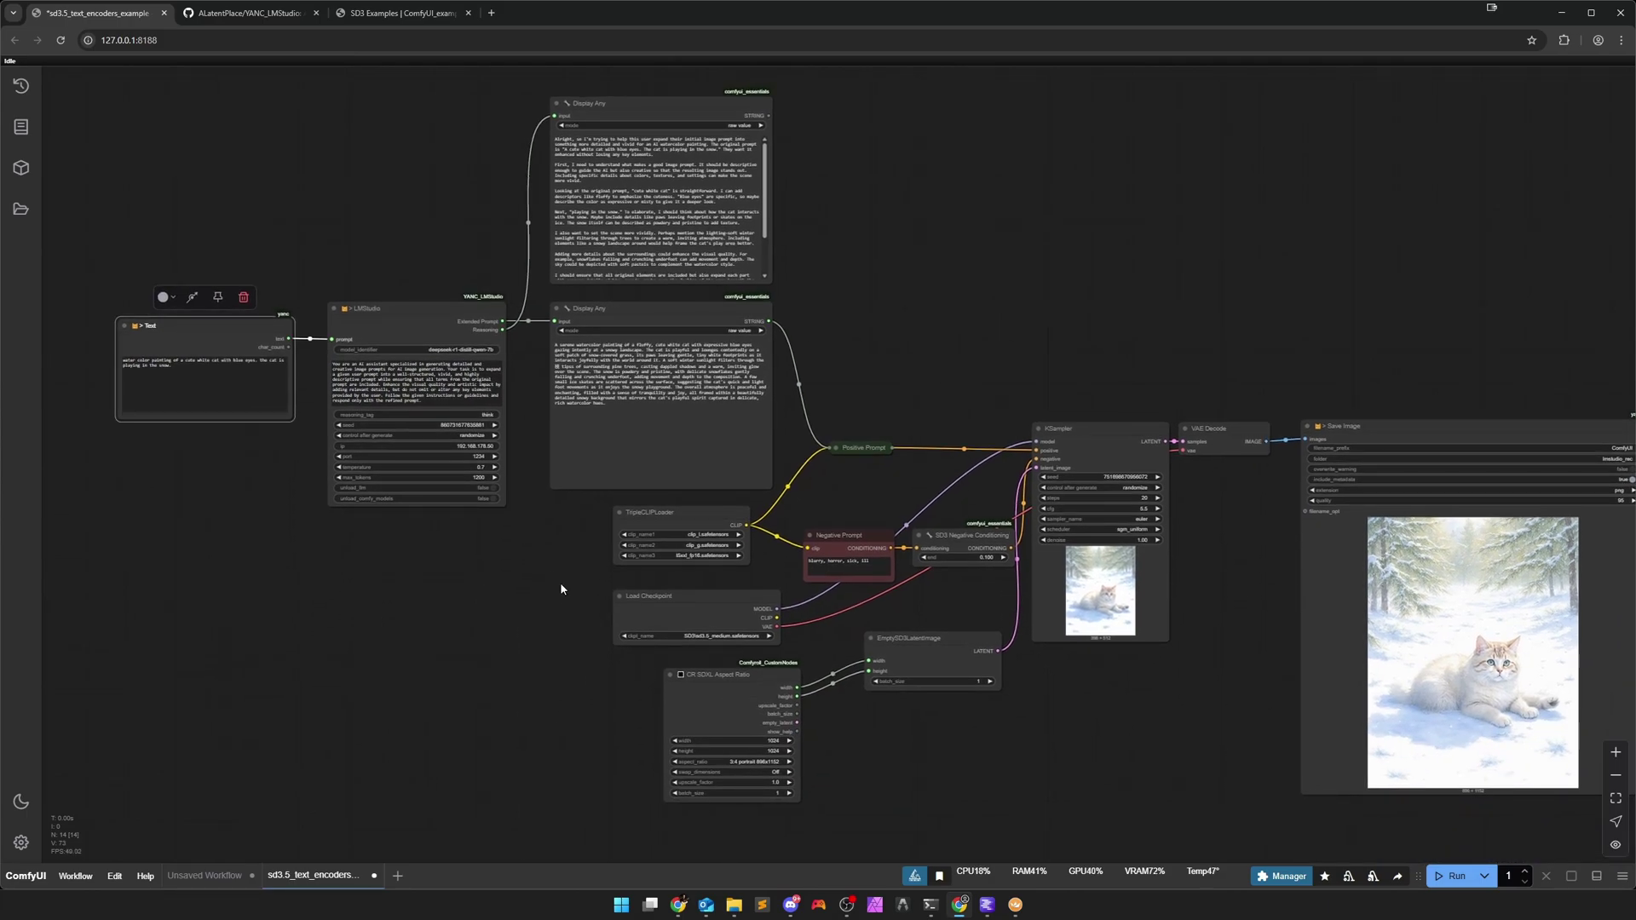
{"action": "left_click_drag", "start_coordinate": [552, 591], "coordinate": [520, 618]}
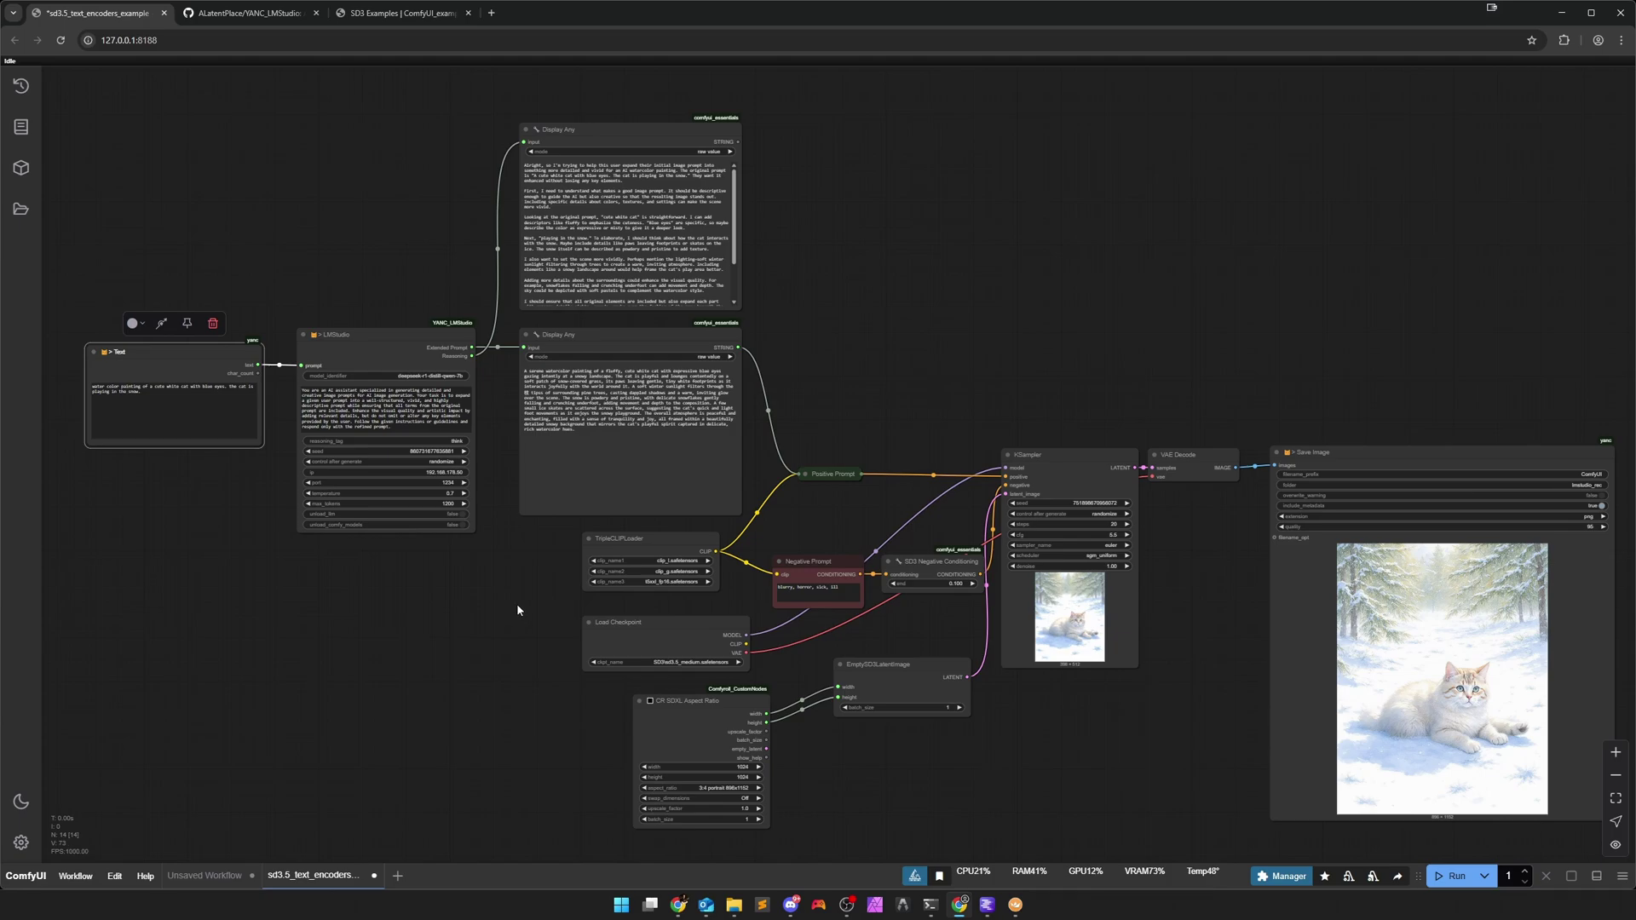
{"action": "left_click_drag", "start_coordinate": [517, 603], "coordinate": [770, 690]}
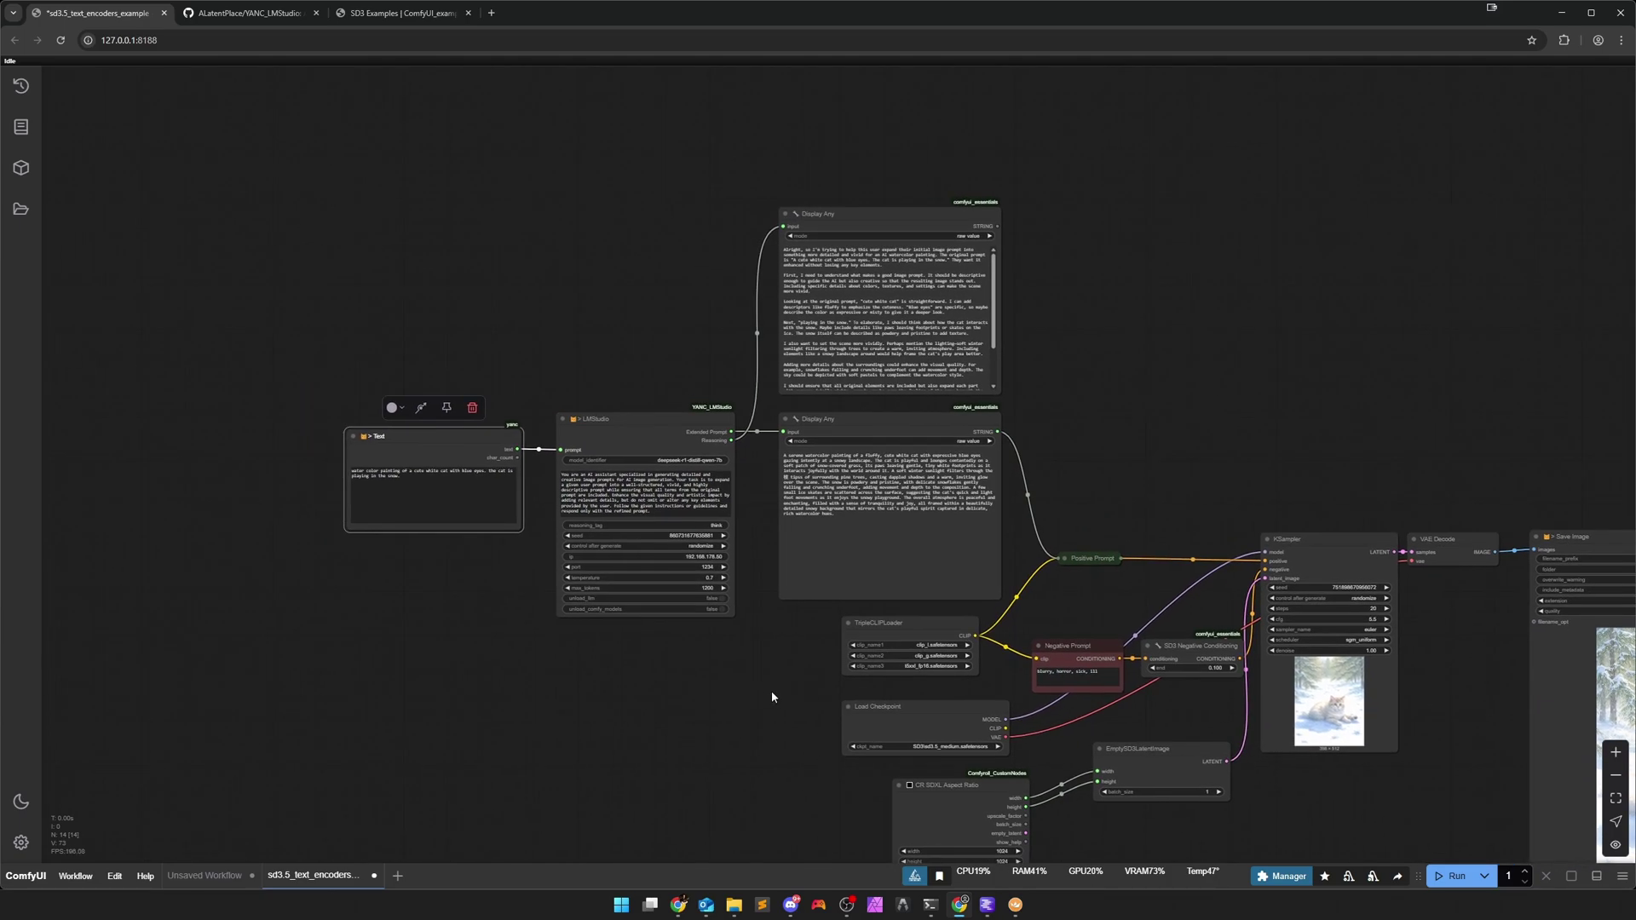
Examine the LMStudio node's system prompt and settings together with the neighbouring Display Any nodes.
{"action": "scroll", "coordinate": [629, 649], "scroll_direction": "up", "scroll_amount": 5}
{"action": "left_click_drag", "start_coordinate": [664, 727], "coordinate": [796, 762]}
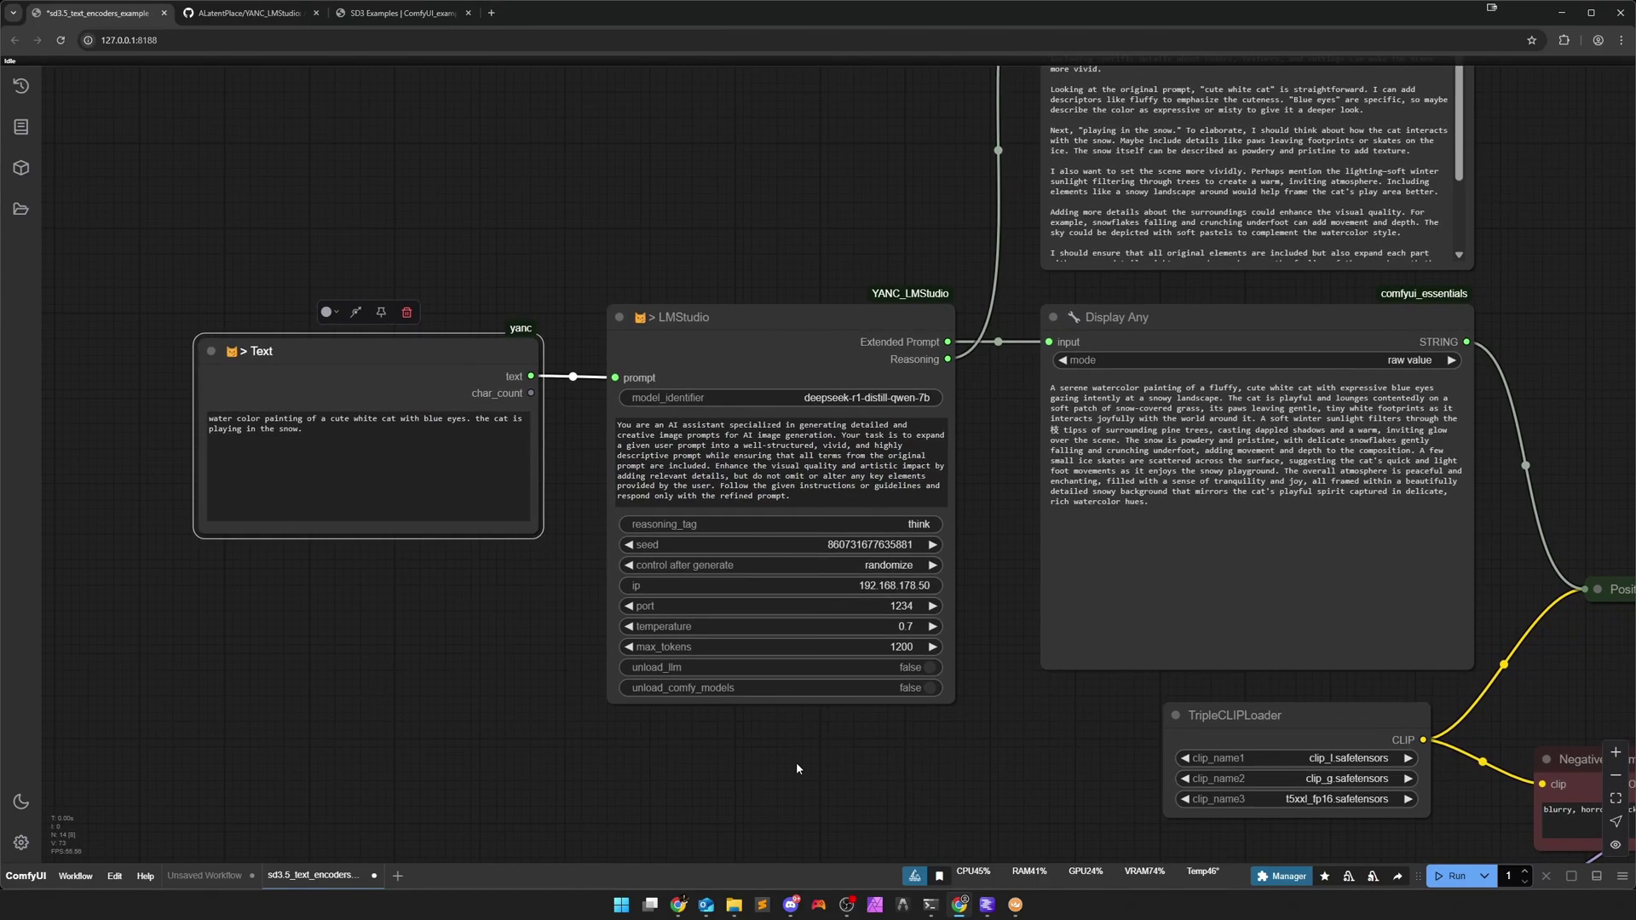
{"action": "left_click", "coordinate": [795, 498]}
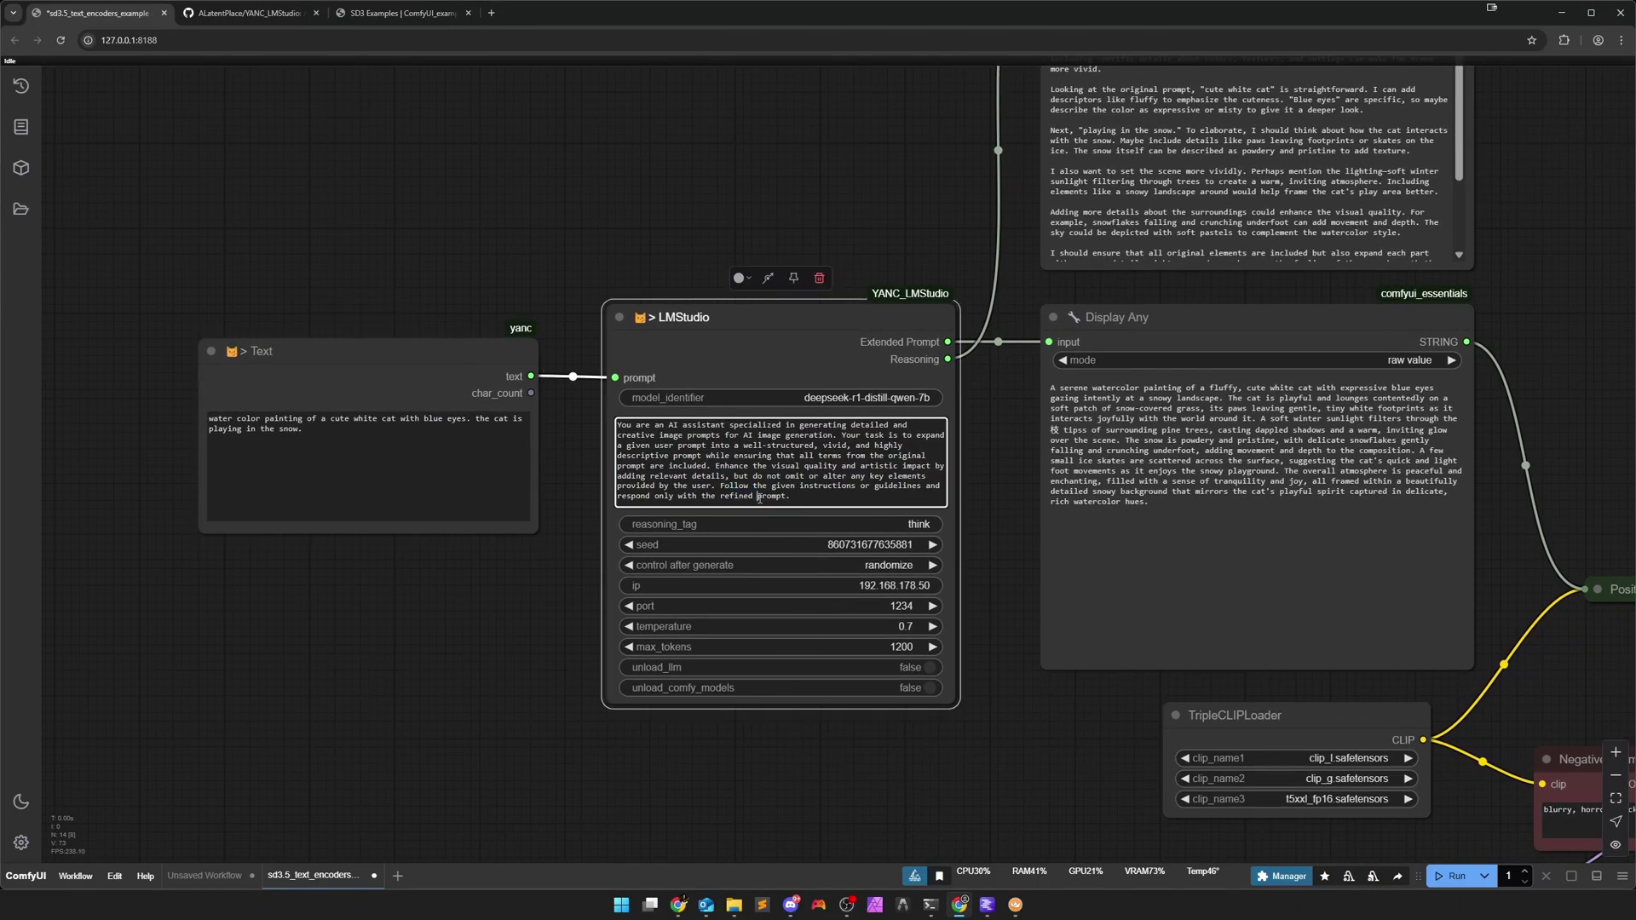
{"action": "left_click", "coordinate": [957, 801]}
{"action": "left_click_drag", "start_coordinate": [957, 802], "coordinate": [605, 754]}
{"action": "scroll", "coordinate": [718, 759], "scroll_direction": "down", "scroll_amount": 2}
{"action": "scroll", "coordinate": [779, 773], "scroll_direction": "down", "scroll_amount": 2}
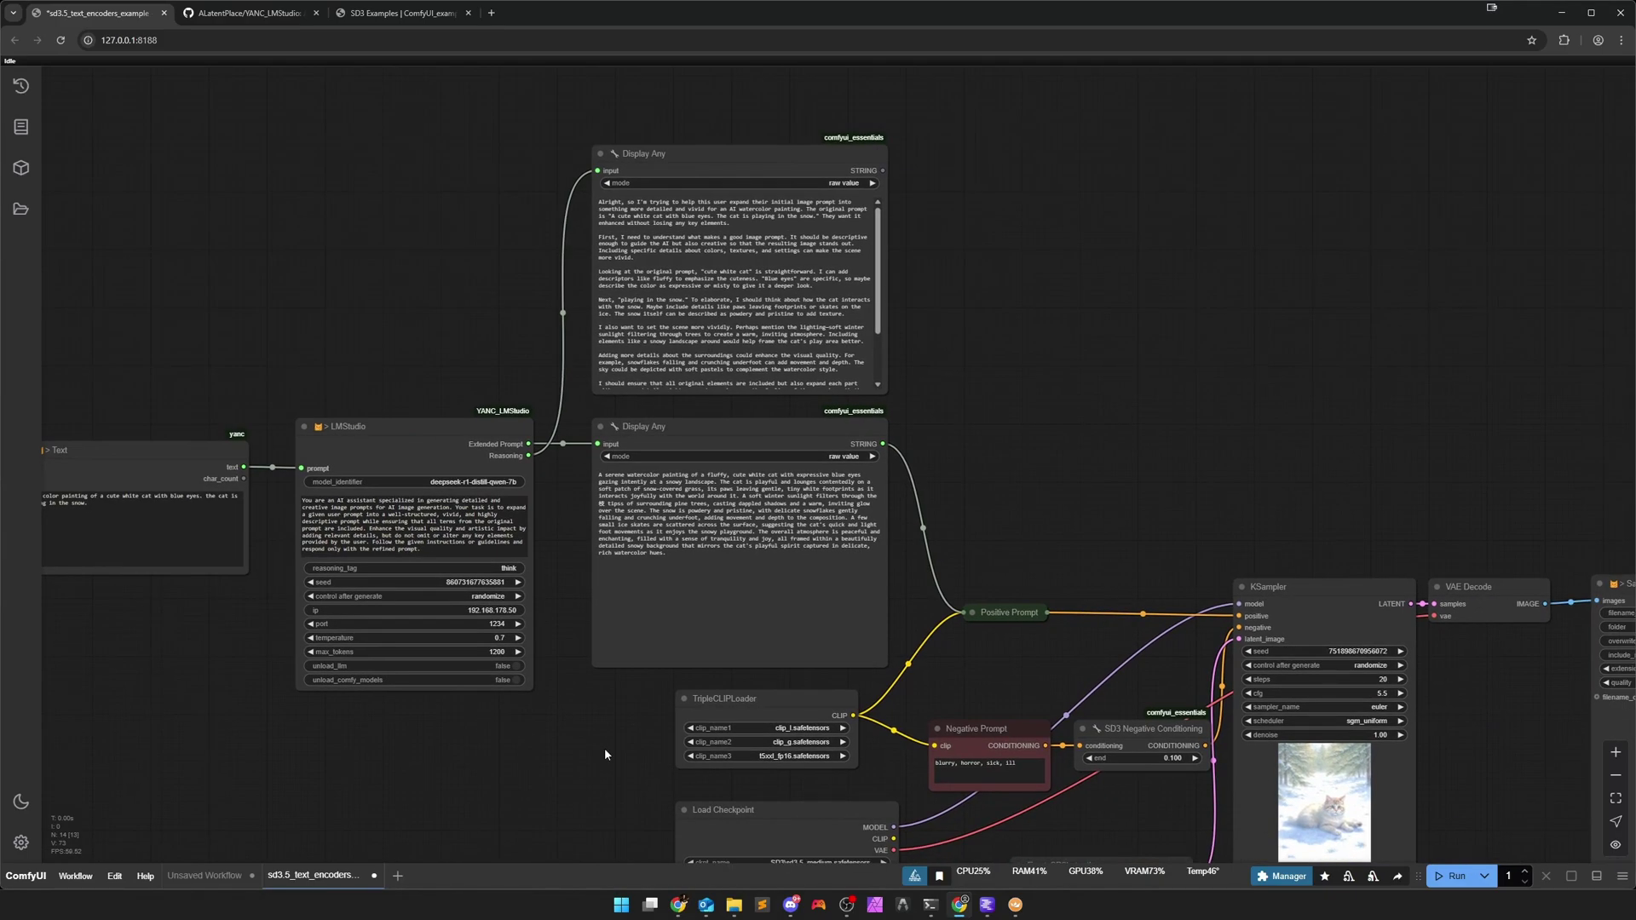
{"action": "left_click_drag", "start_coordinate": [602, 754], "coordinate": [711, 750]}
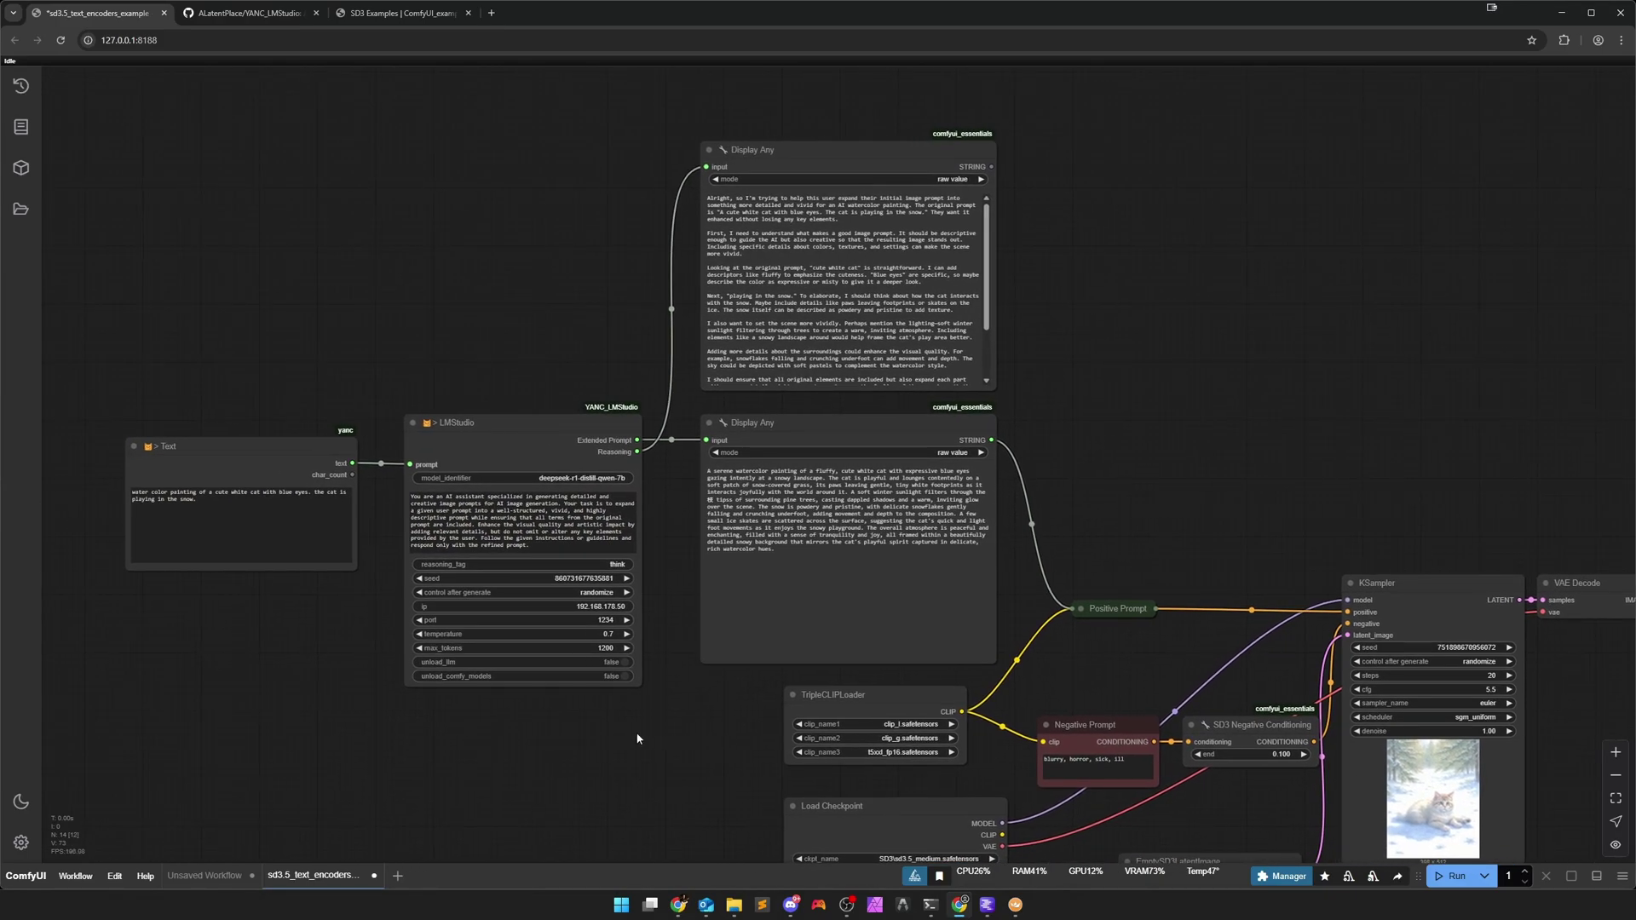
Switch to LM Studio, find the Mistral 7B Instruct v0.2 model and copy its API identifier without loading it.
{"action": "left_click", "coordinate": [987, 904]}
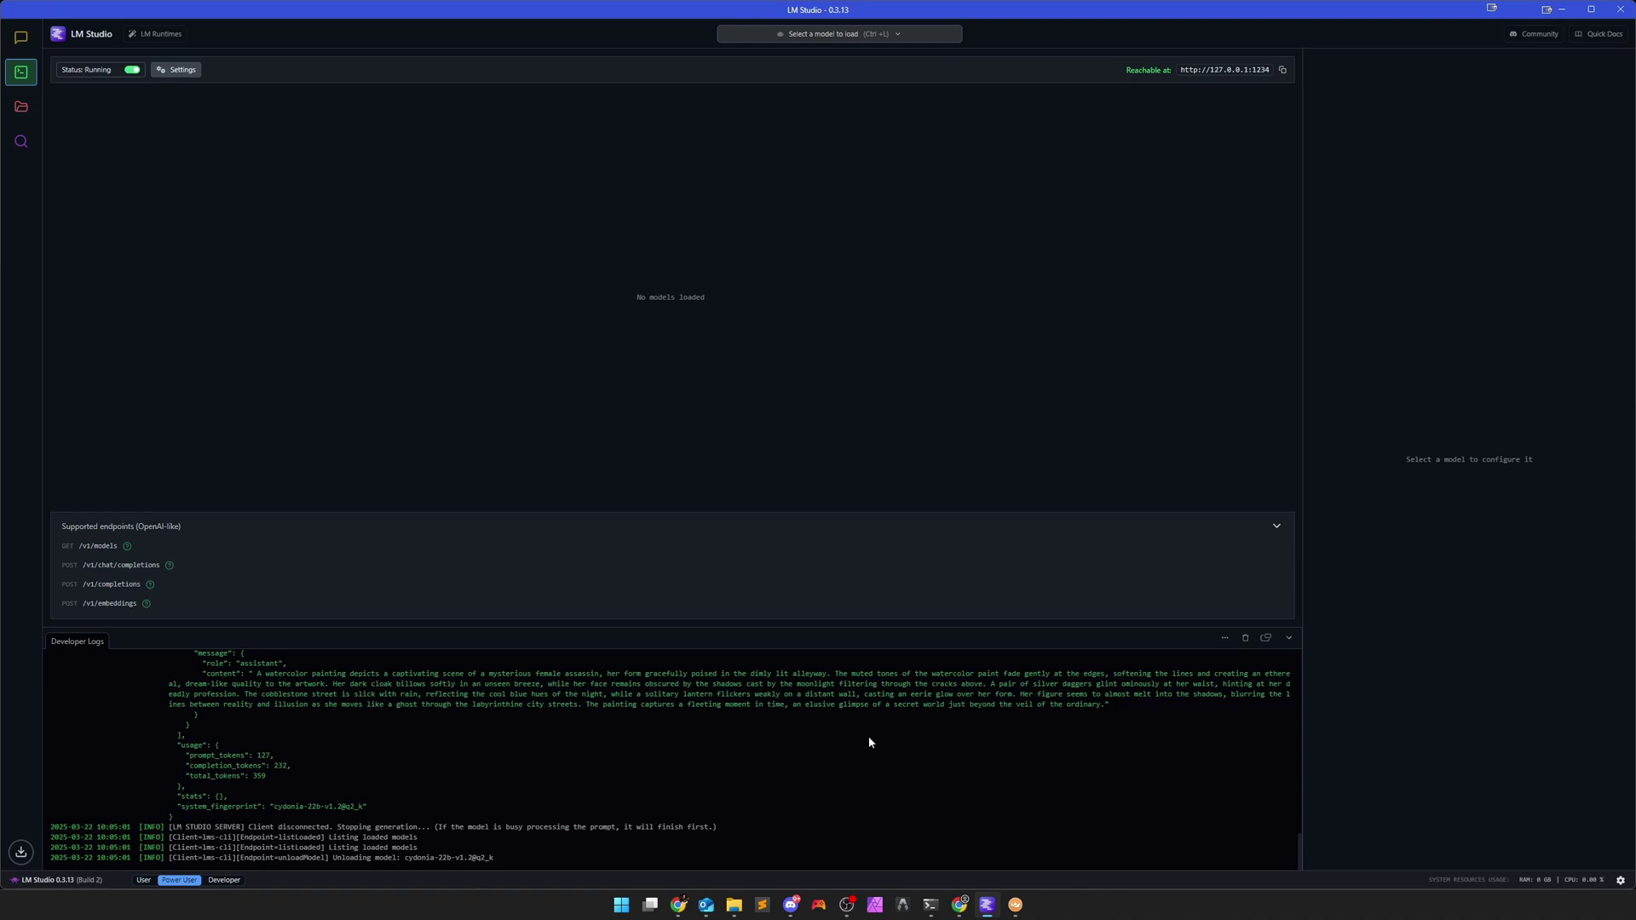
{"action": "left_click", "coordinate": [807, 35]}
{"action": "type", "text": "mistral"}
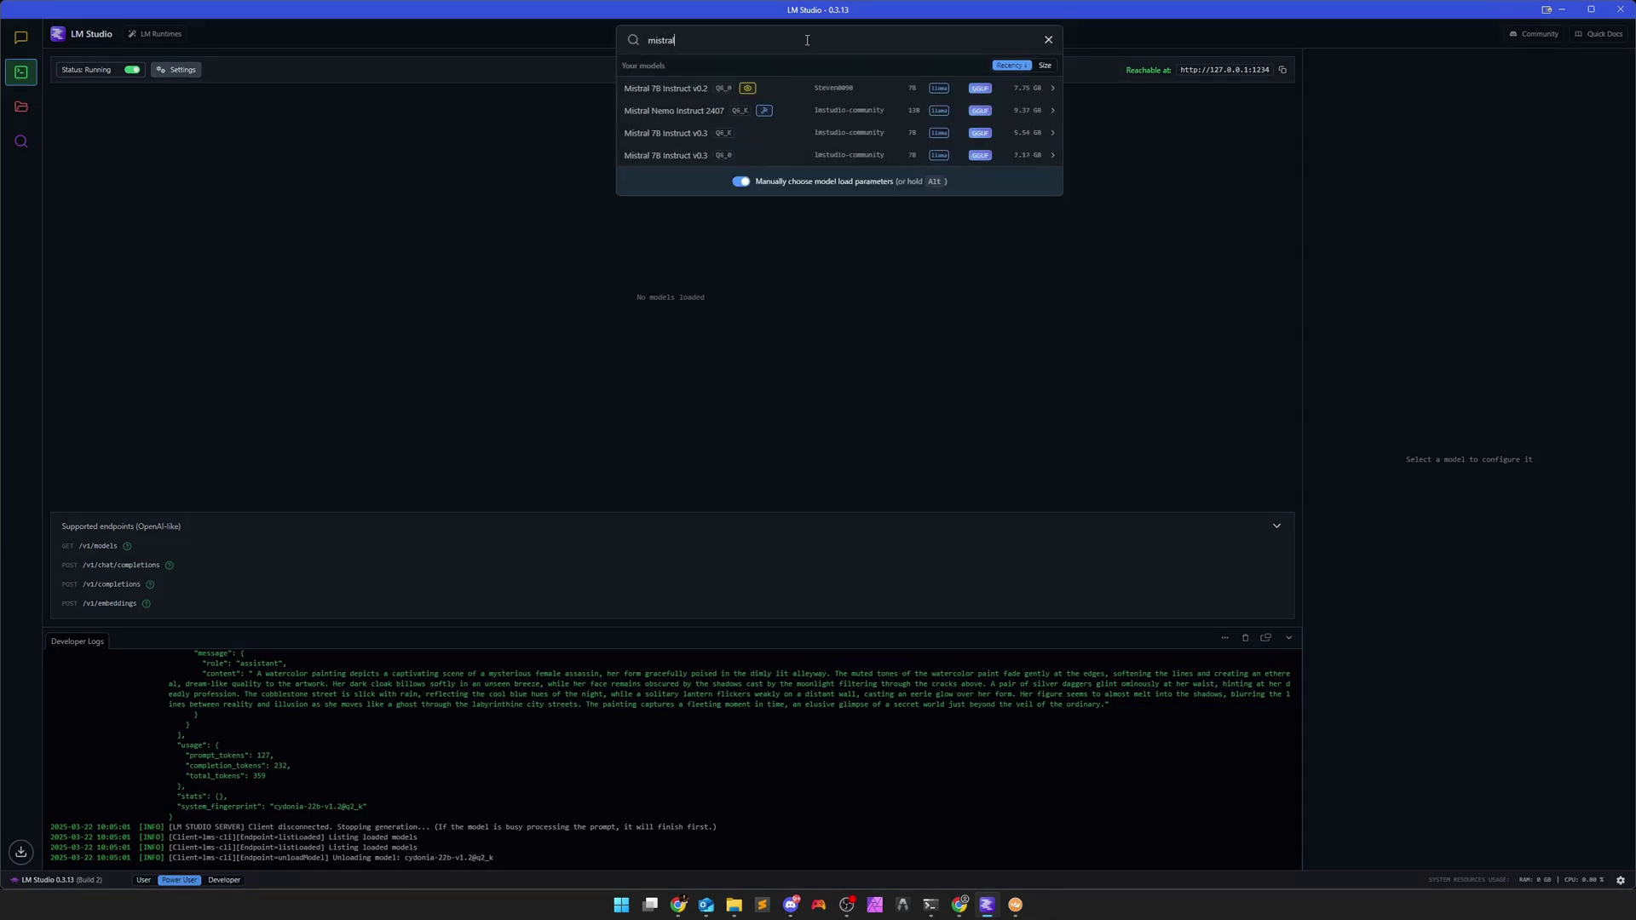
{"action": "left_click", "coordinate": [687, 91]}
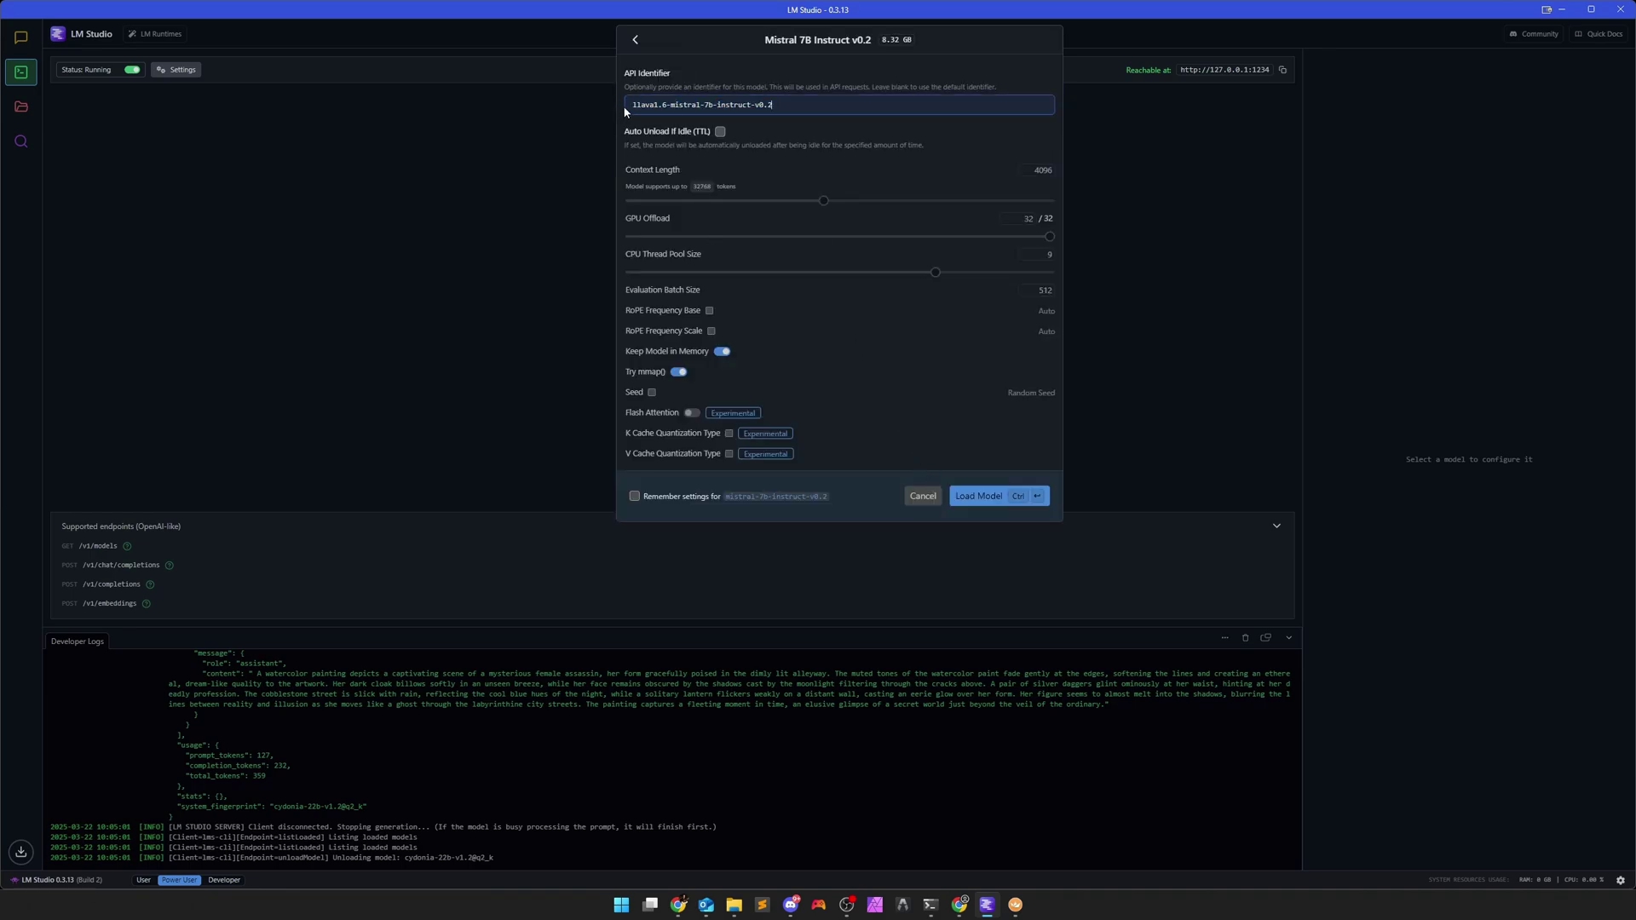
{"action": "left_click_drag", "start_coordinate": [632, 105], "coordinate": [789, 105]}
{"action": "key", "text": "ctrl+c"}
{"action": "left_click", "coordinate": [923, 496]}
Back in ComfyUI, set the LMStudio node's model_identifier to llava1.6-mistral-7b-instruct-v0.2.
{"action": "left_click", "coordinate": [960, 905]}
{"action": "left_click", "coordinate": [615, 482]}
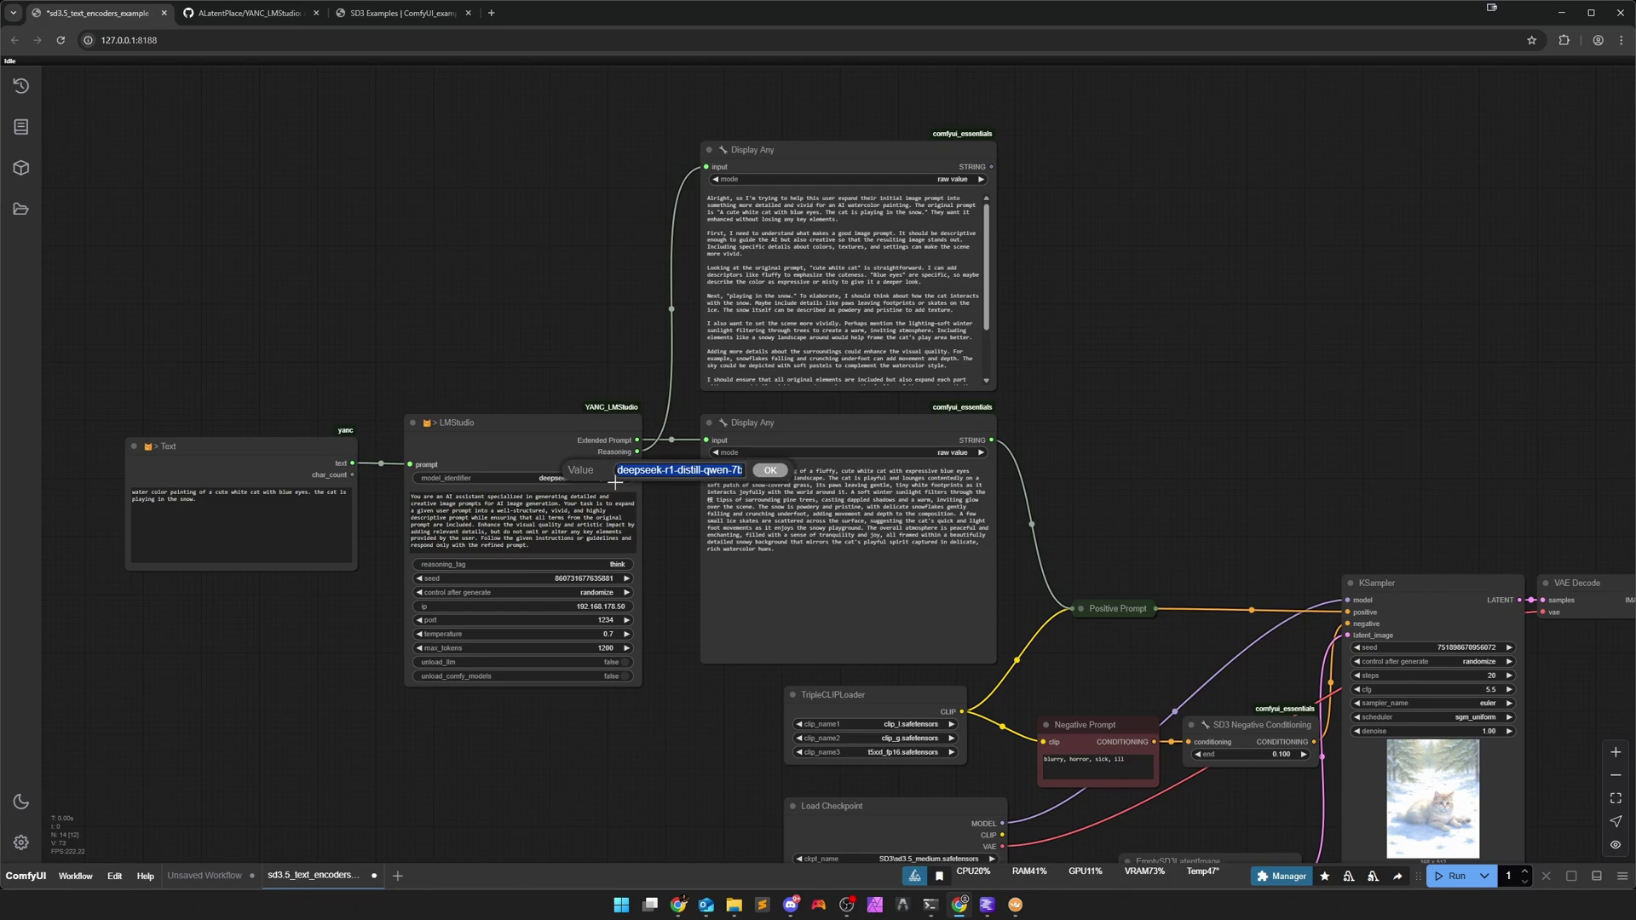
{"action": "key", "text": "ctrl+v"}
{"action": "key", "text": "Return"}
Set the ip on the LMStudio node to localhost.
{"action": "scroll", "coordinate": [673, 610], "scroll_direction": "up", "scroll_amount": 4}
{"action": "scroll", "coordinate": [673, 610], "scroll_direction": "up", "scroll_amount": 3}
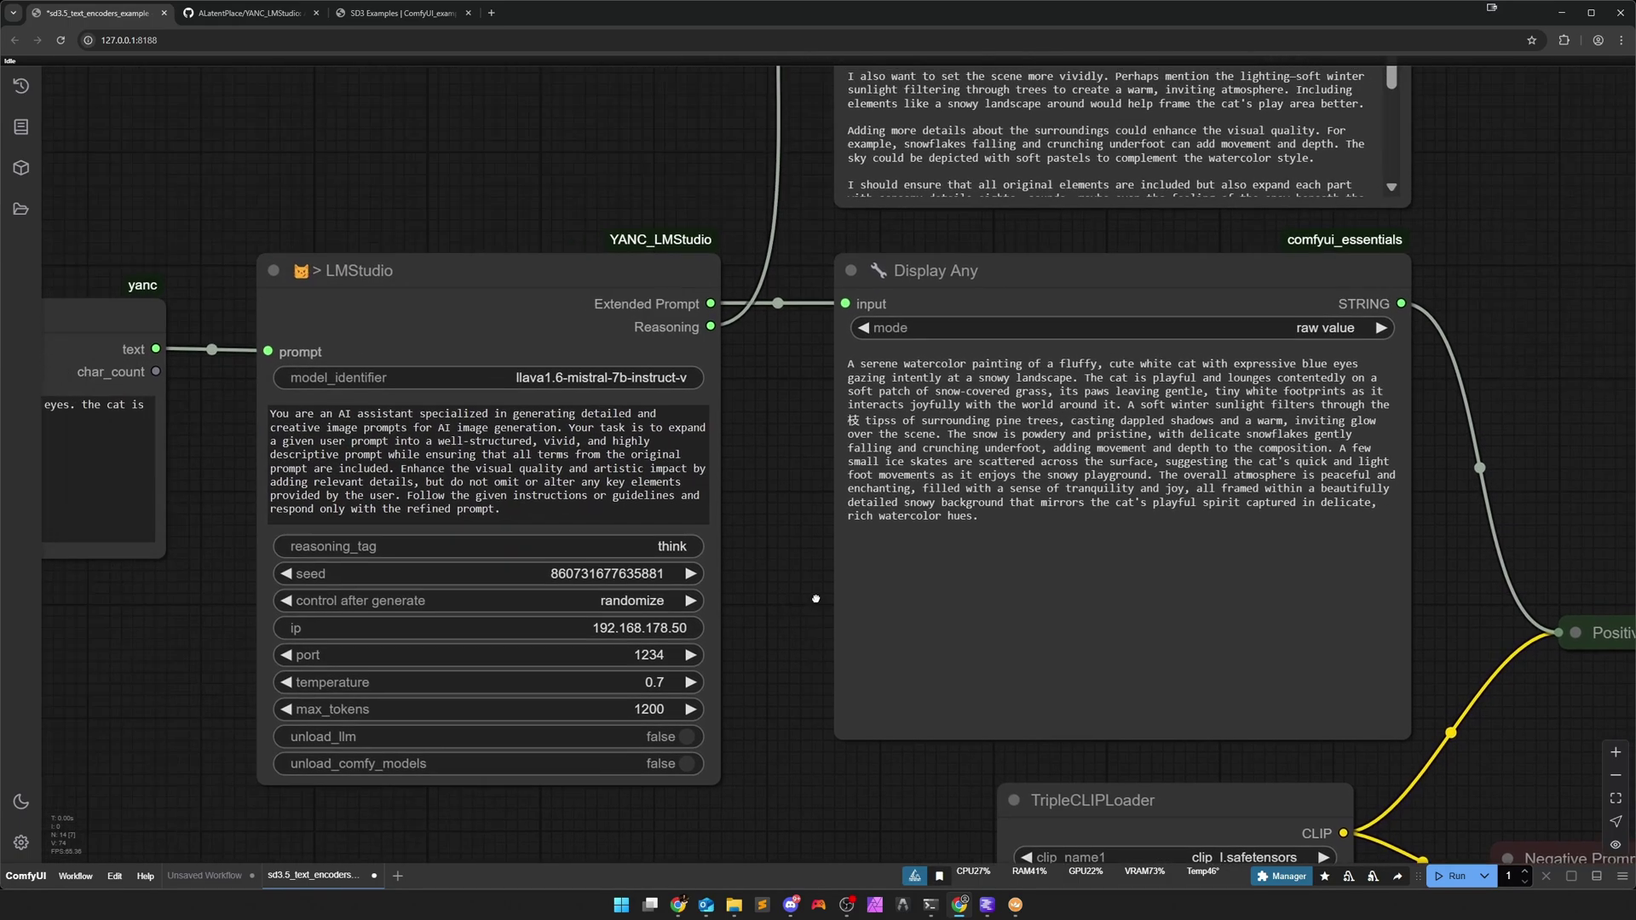
{"action": "left_click", "coordinate": [700, 632]}
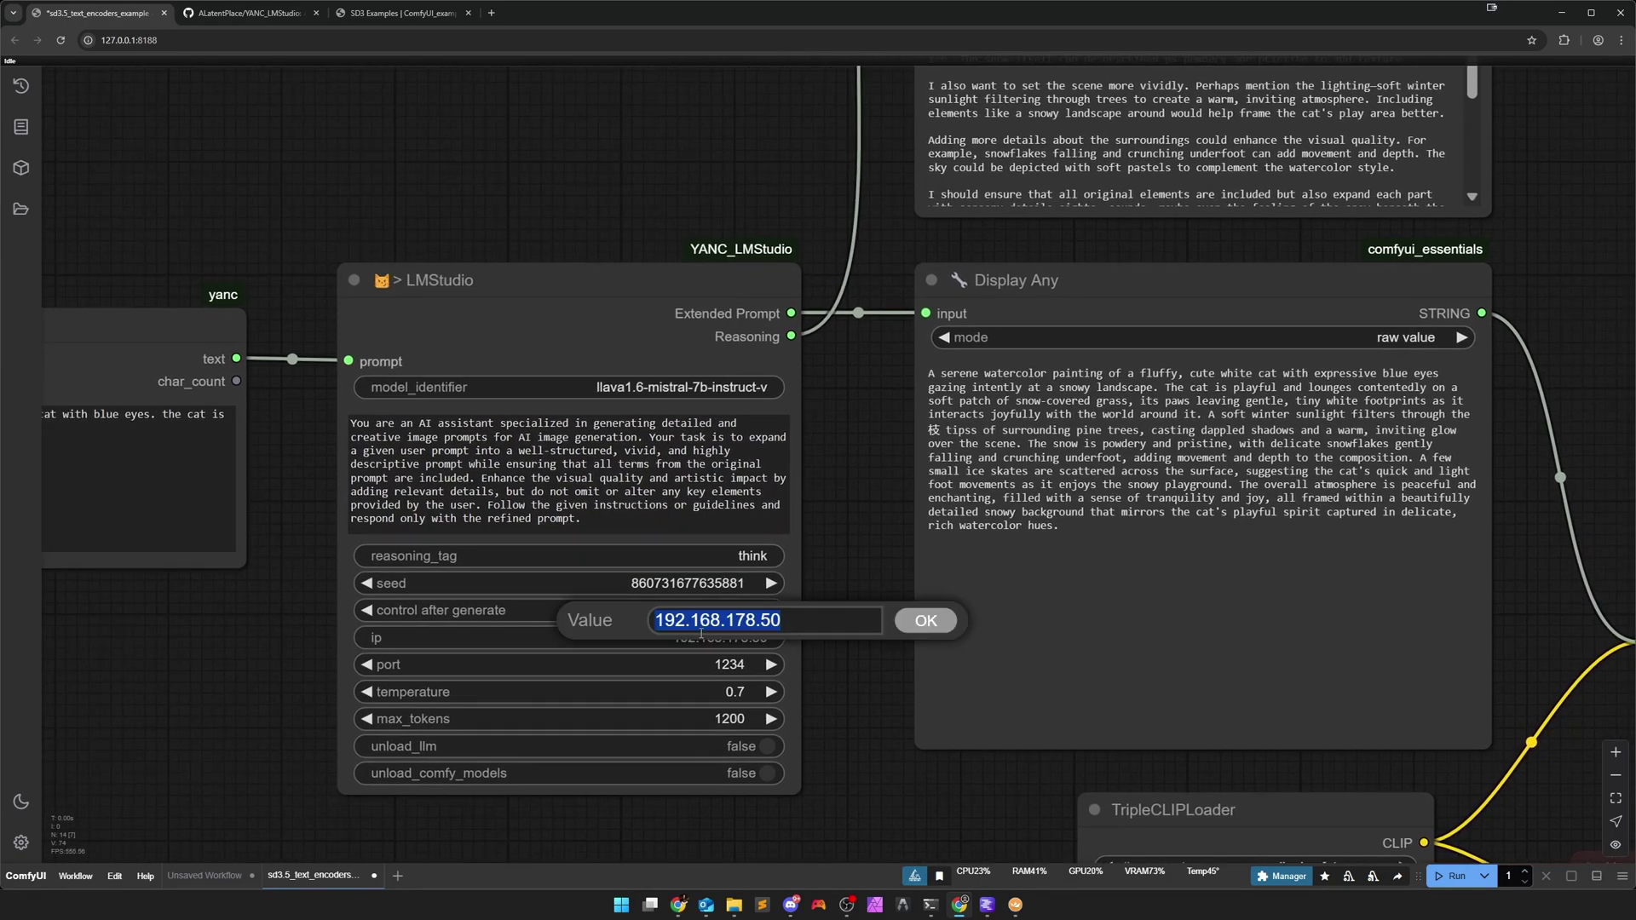
{"action": "key", "text": "BackSpace"}
{"action": "type", "text": "localhost"}
{"action": "key", "text": "Return"}
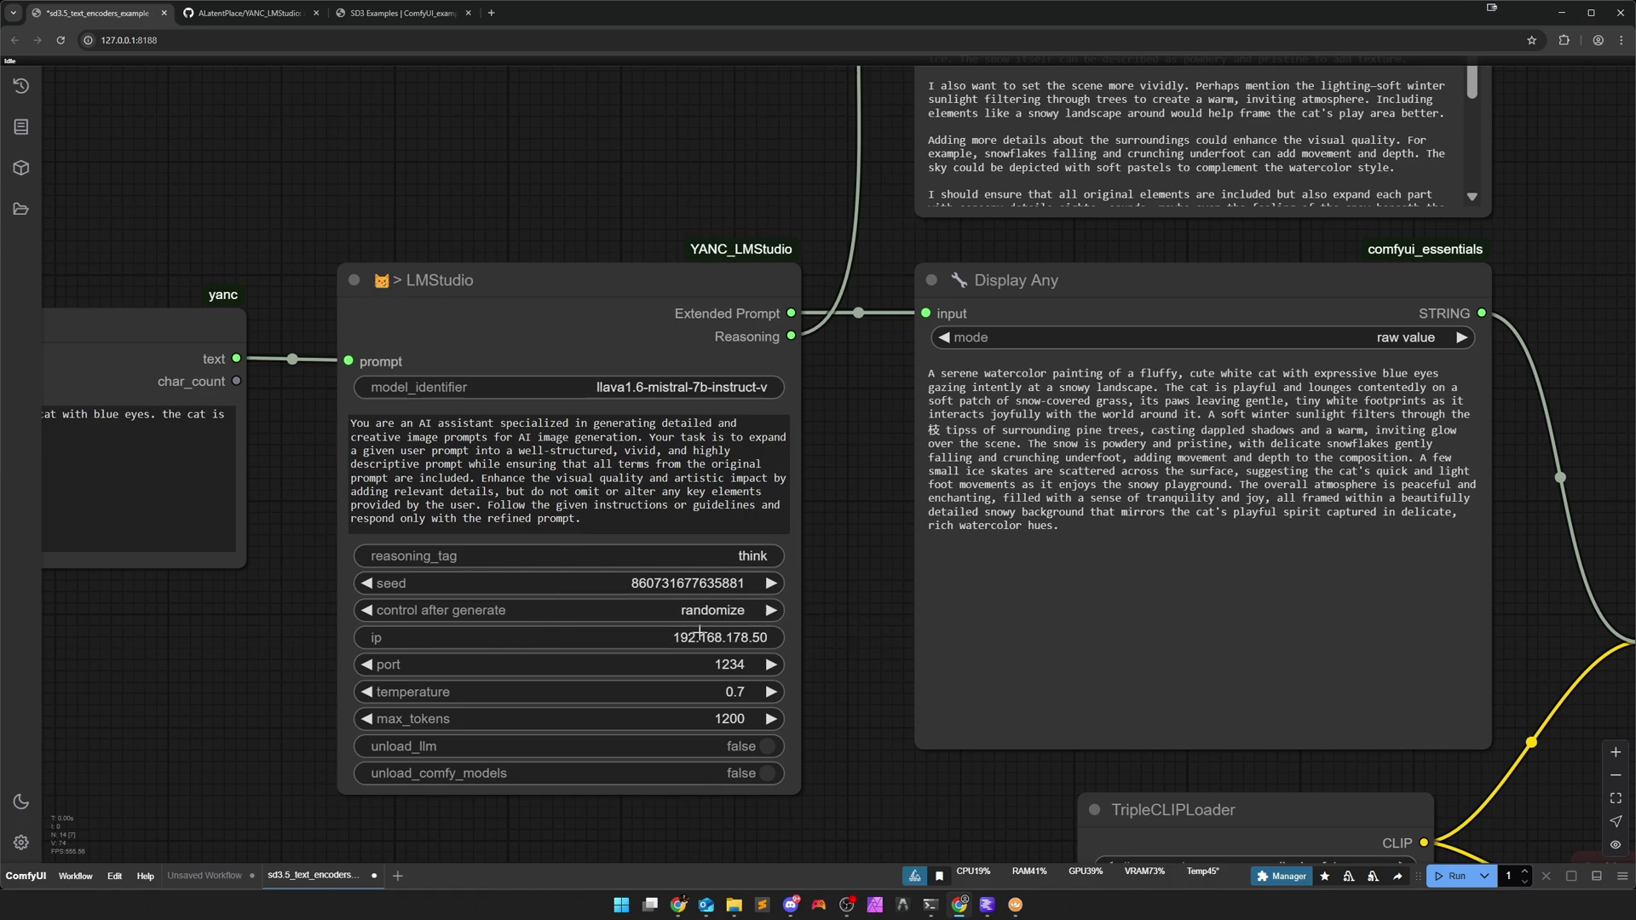
Set unload_llm and unload_comfy_models to true on the LMStudio node.
{"action": "scroll", "coordinate": [844, 672], "scroll_direction": "down", "scroll_amount": 3}
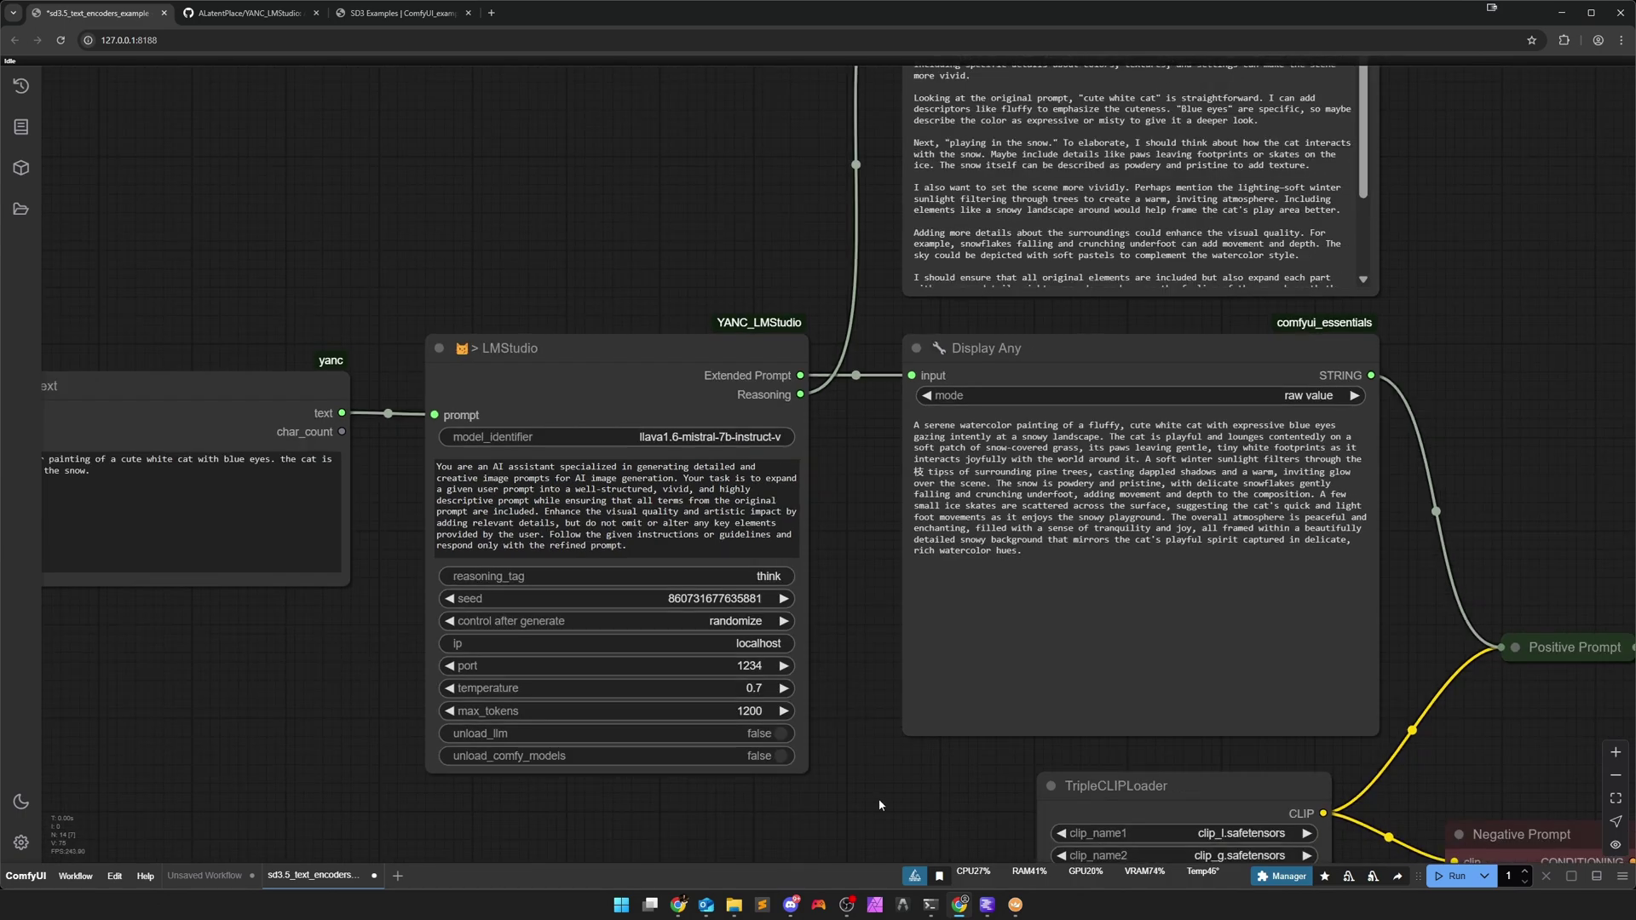
{"action": "left_click", "coordinate": [781, 735]}
{"action": "left_click", "coordinate": [781, 757]}
Run the workflow with the local Mistral model and bring all nodes through Save Image into view.
{"action": "scroll", "coordinate": [785, 758], "scroll_direction": "down", "scroll_amount": 6}
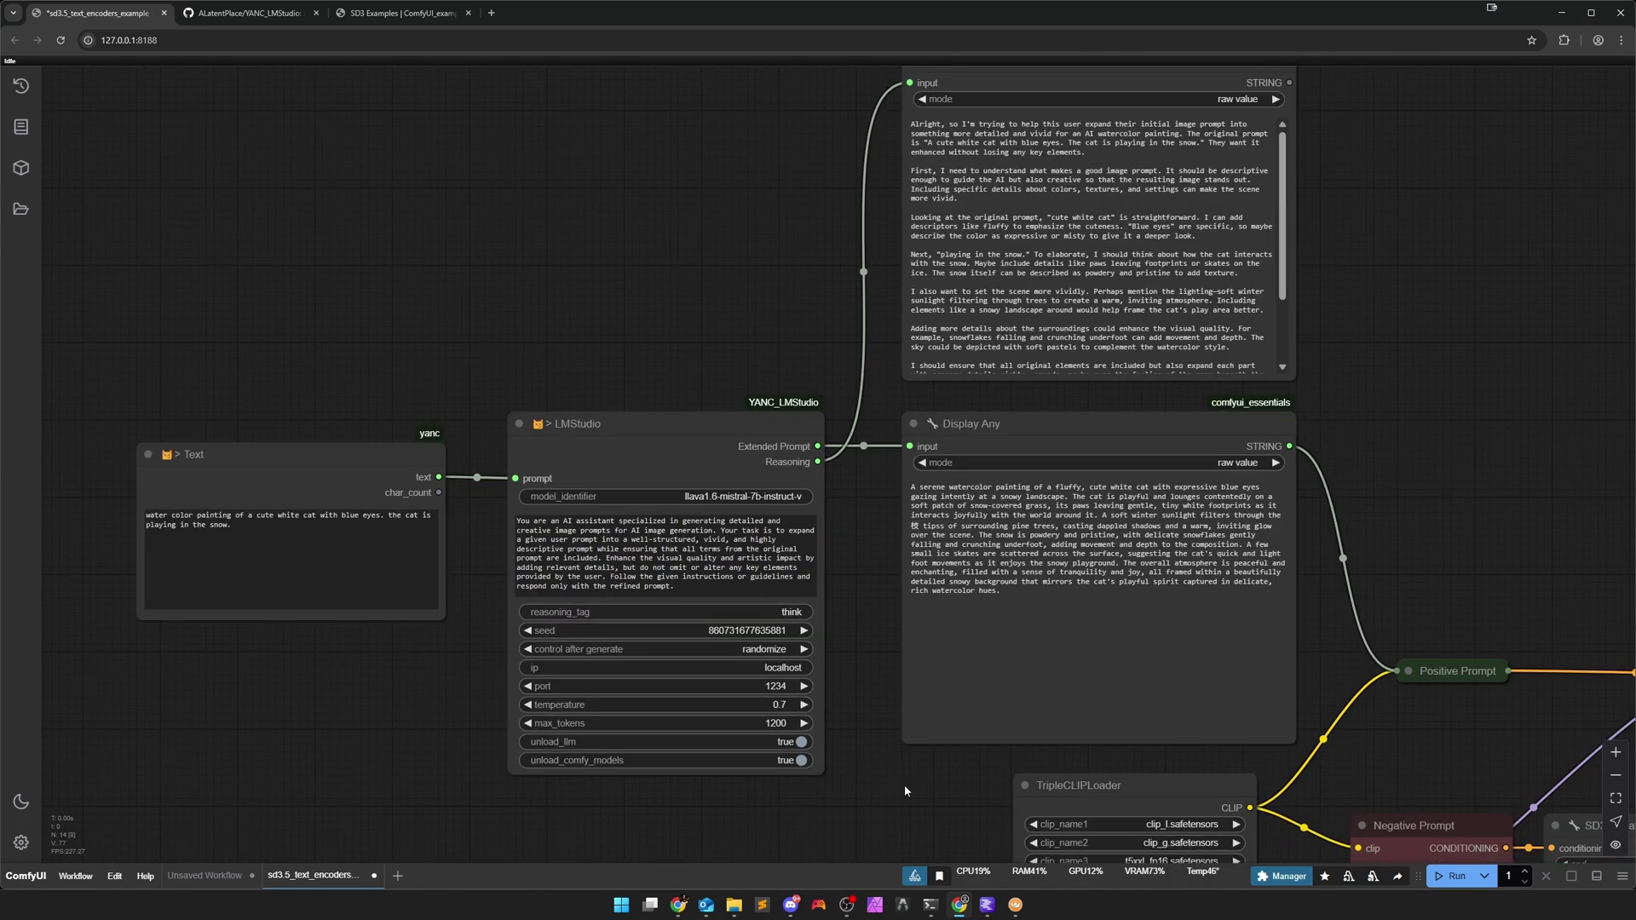
{"action": "scroll", "coordinate": [598, 641], "scroll_direction": "down", "scroll_amount": 1}
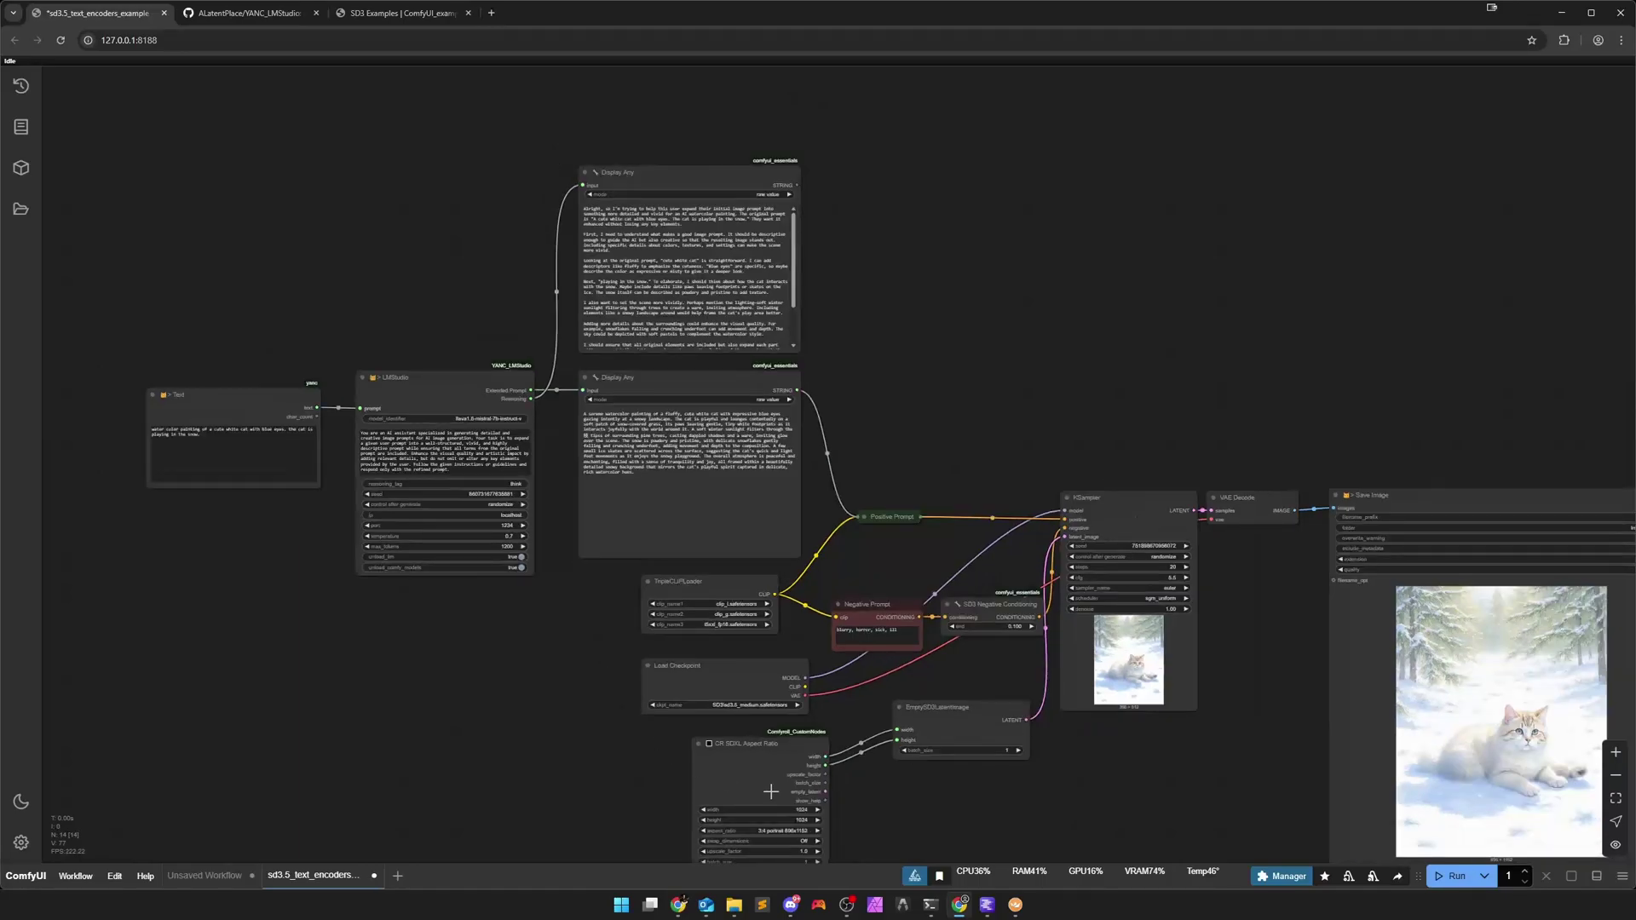
{"action": "mouse_move", "coordinate": [963, 907]}
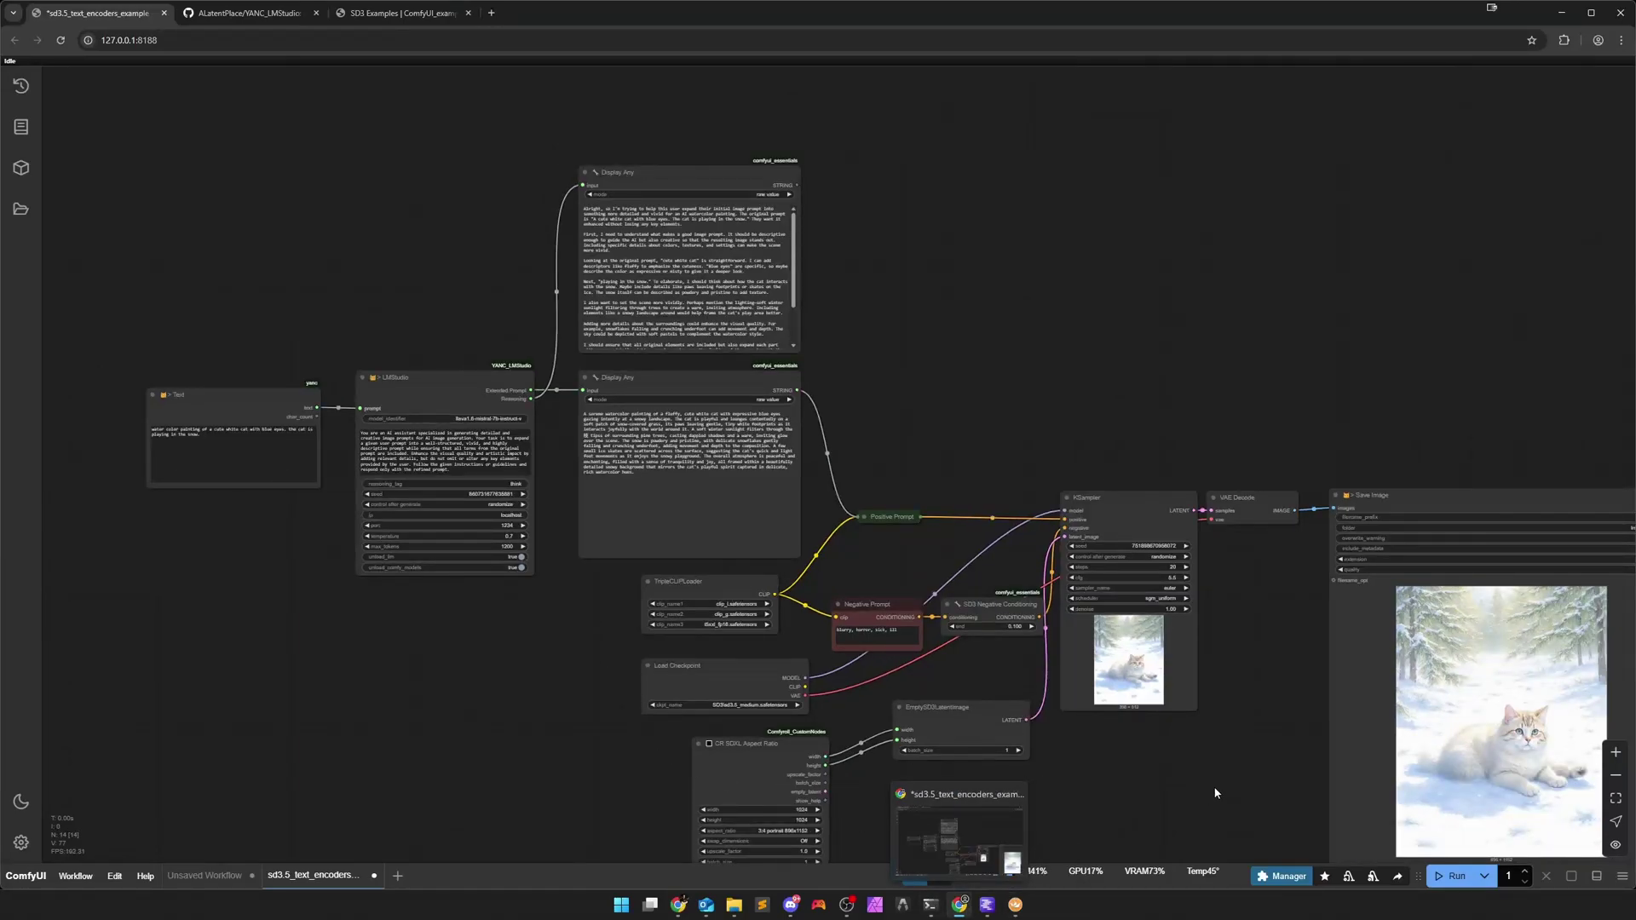
{"action": "left_click", "coordinate": [1453, 876]}
{"action": "left_click_drag", "start_coordinate": [1181, 806], "coordinate": [1077, 714]}
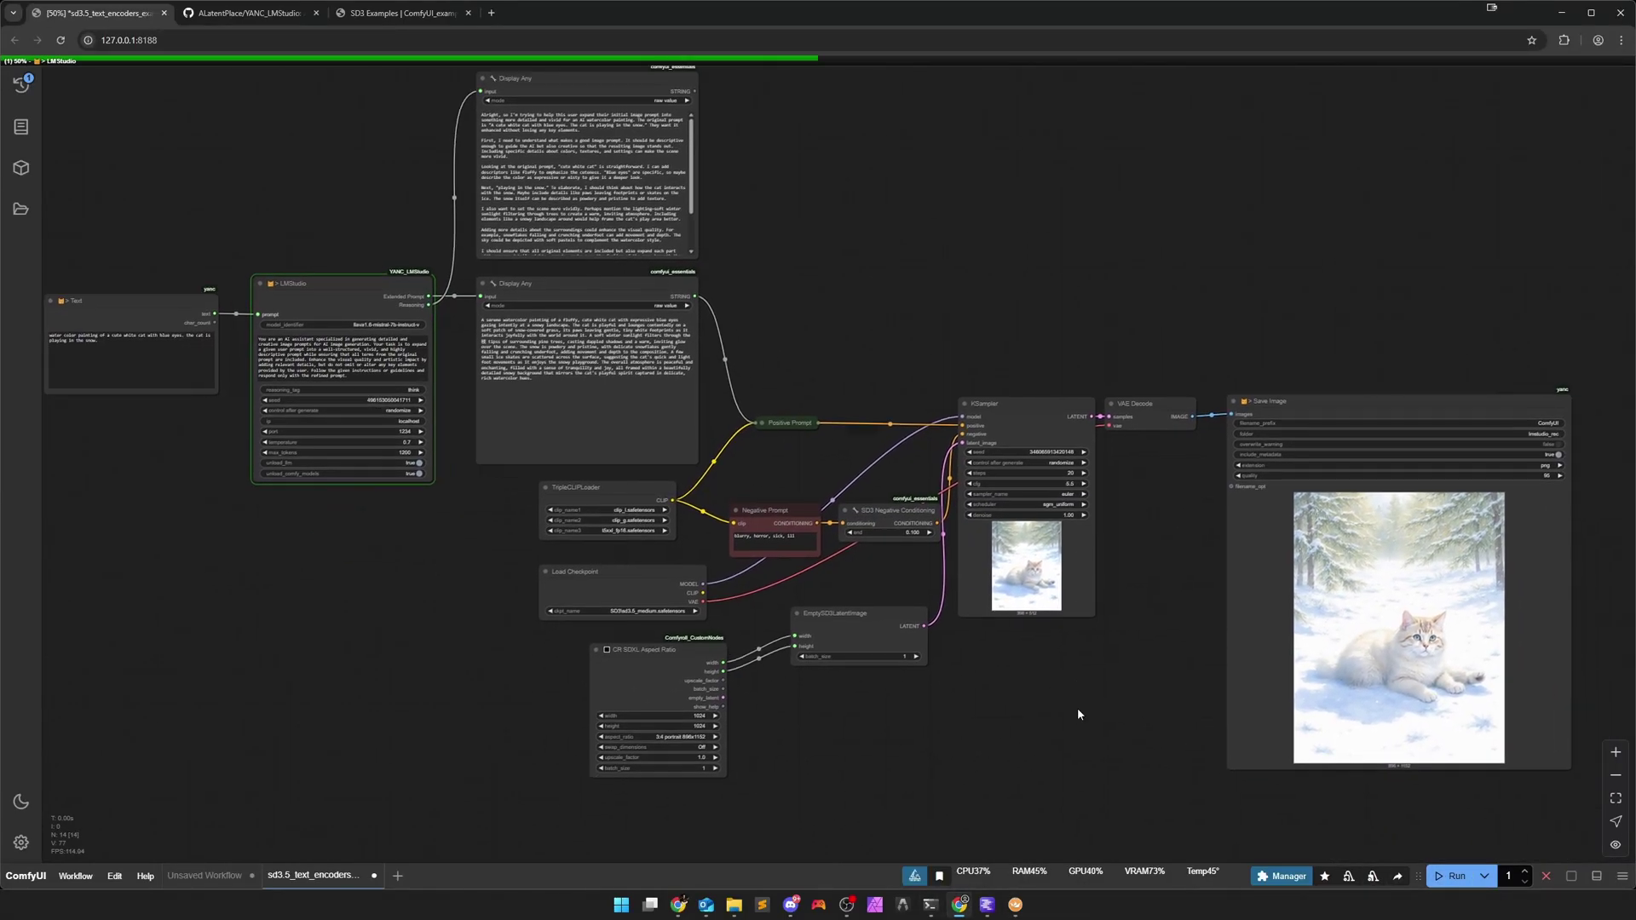
Check the local LM Studio developer logs, the extended prompt in Display Any and the ComfyUI log output.
{"action": "left_click", "coordinate": [988, 904]}
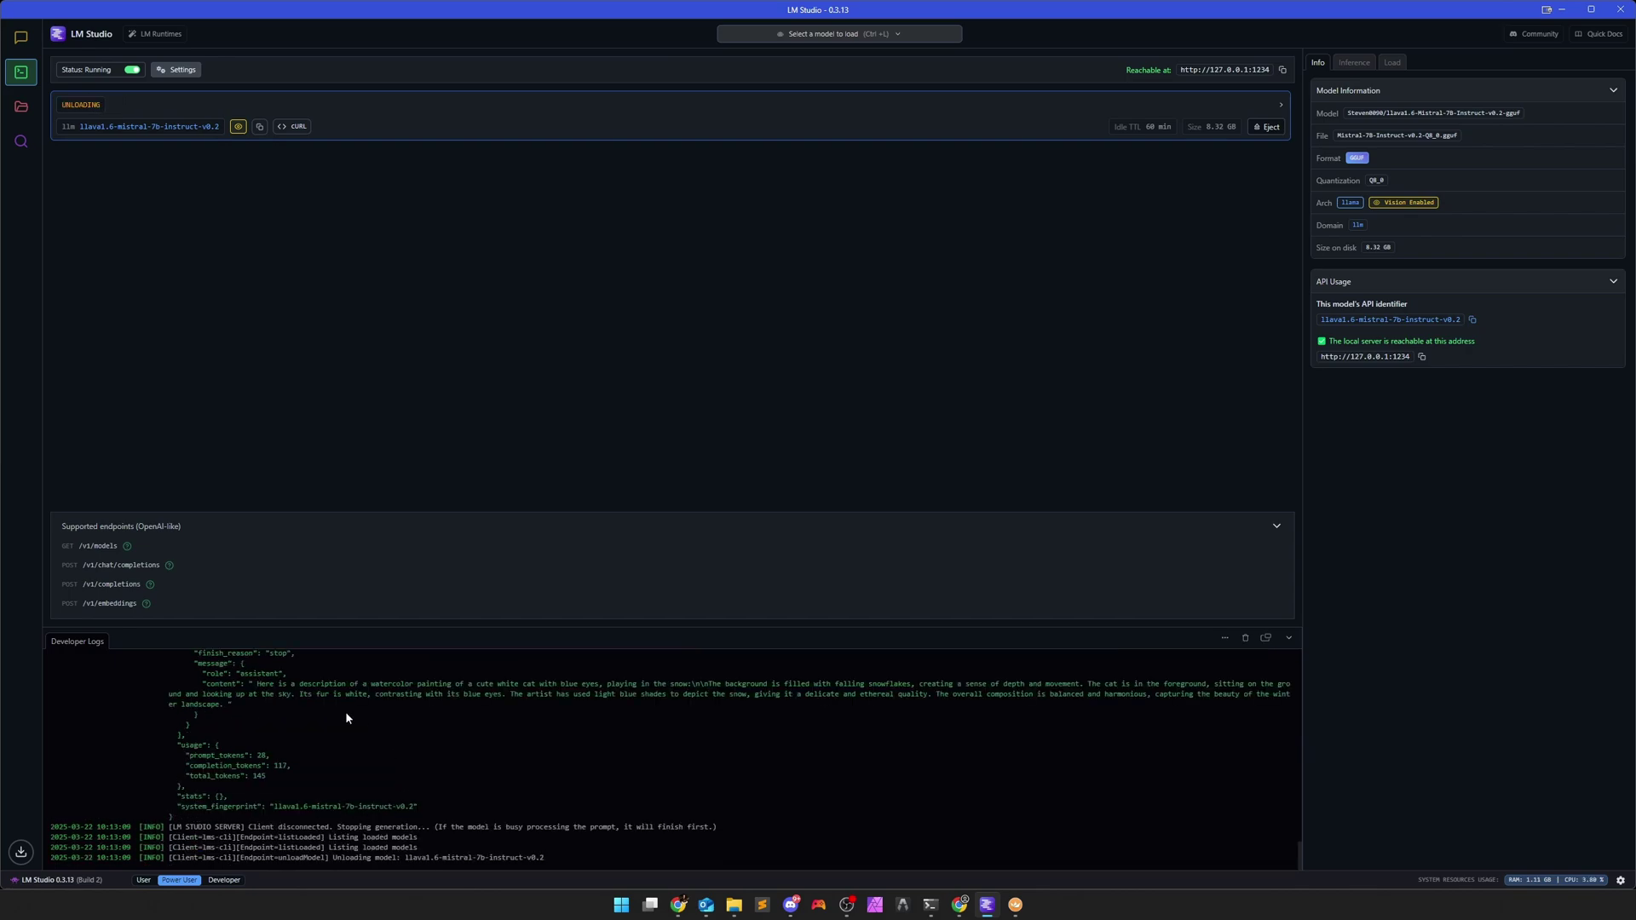
{"action": "left_click", "coordinate": [959, 905]}
{"action": "left_click_drag", "start_coordinate": [998, 668], "coordinate": [995, 763]}
{"action": "scroll", "coordinate": [995, 764], "scroll_direction": "down", "scroll_amount": 2}
{"action": "scroll", "coordinate": [528, 664], "scroll_direction": "up", "scroll_amount": 5}
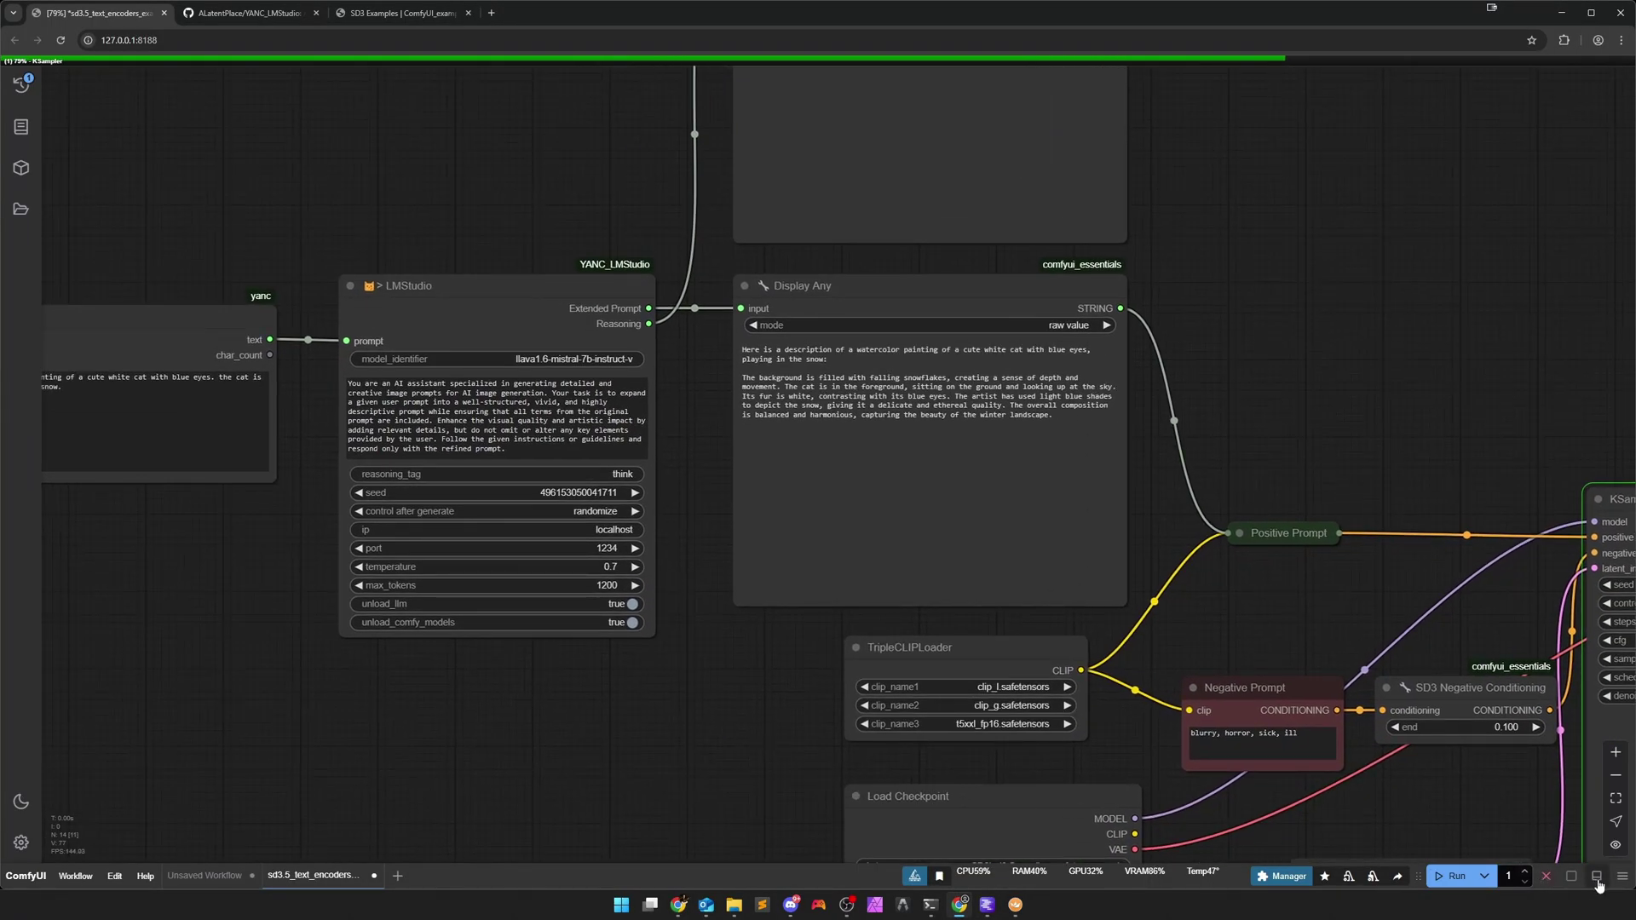
{"action": "left_click", "coordinate": [1573, 878]}
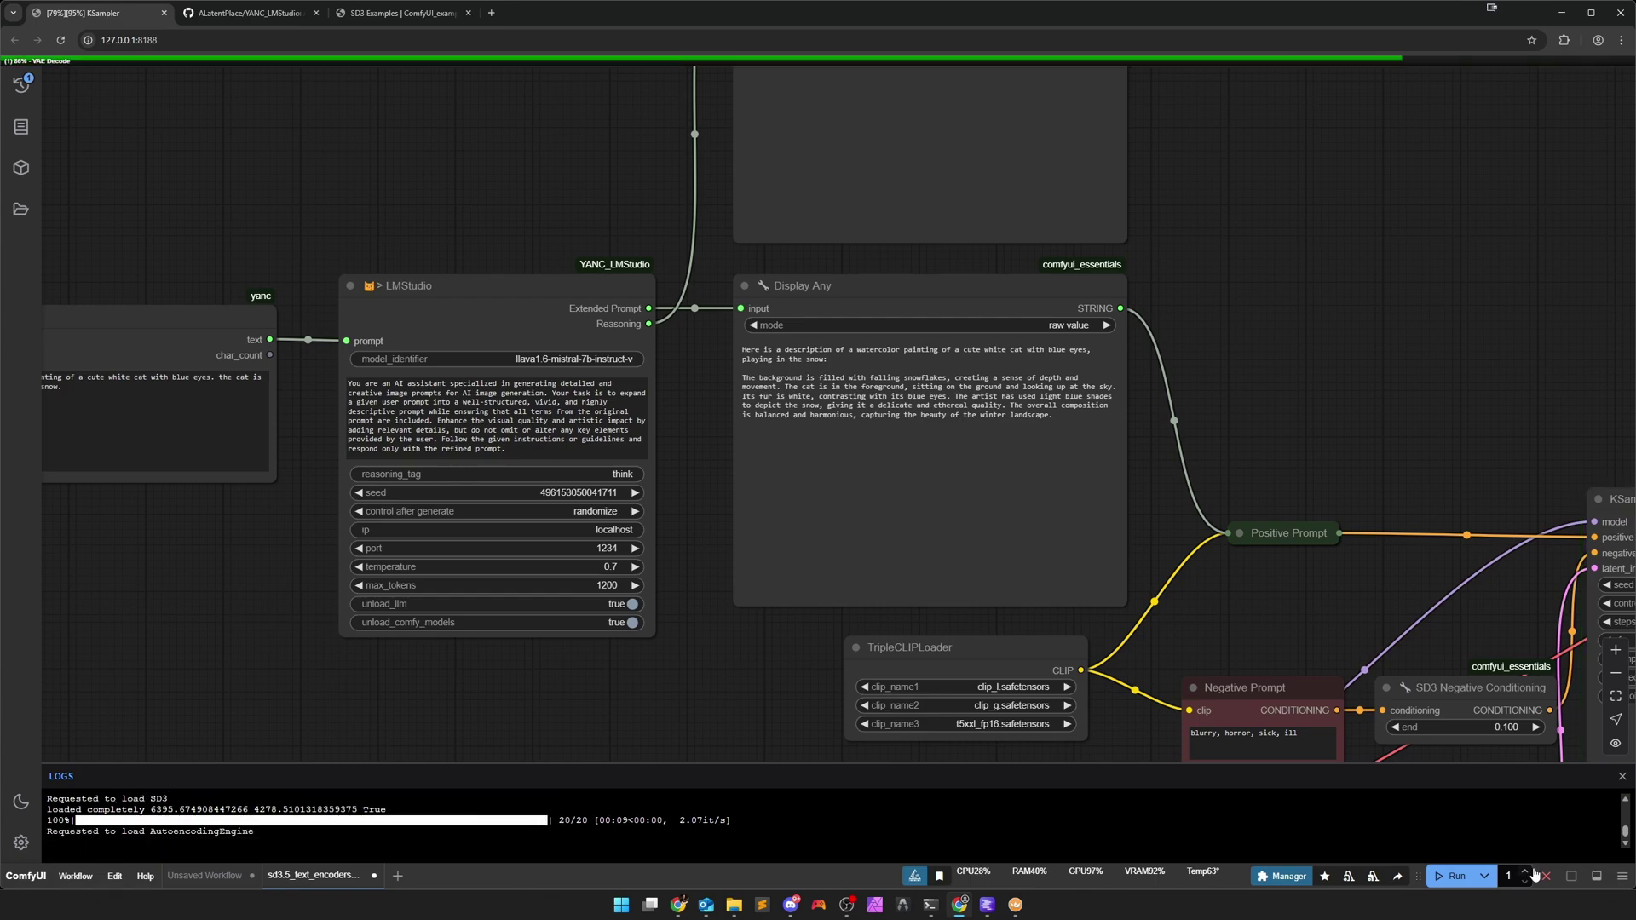
{"action": "left_click", "coordinate": [1573, 878]}
Compare the texts in both Display Any nodes and inspect the new cat image in the Save Image node.
{"action": "left_click_drag", "start_coordinate": [1273, 605], "coordinate": [991, 624]}
{"action": "left_click_drag", "start_coordinate": [1004, 521], "coordinate": [1140, 621]}
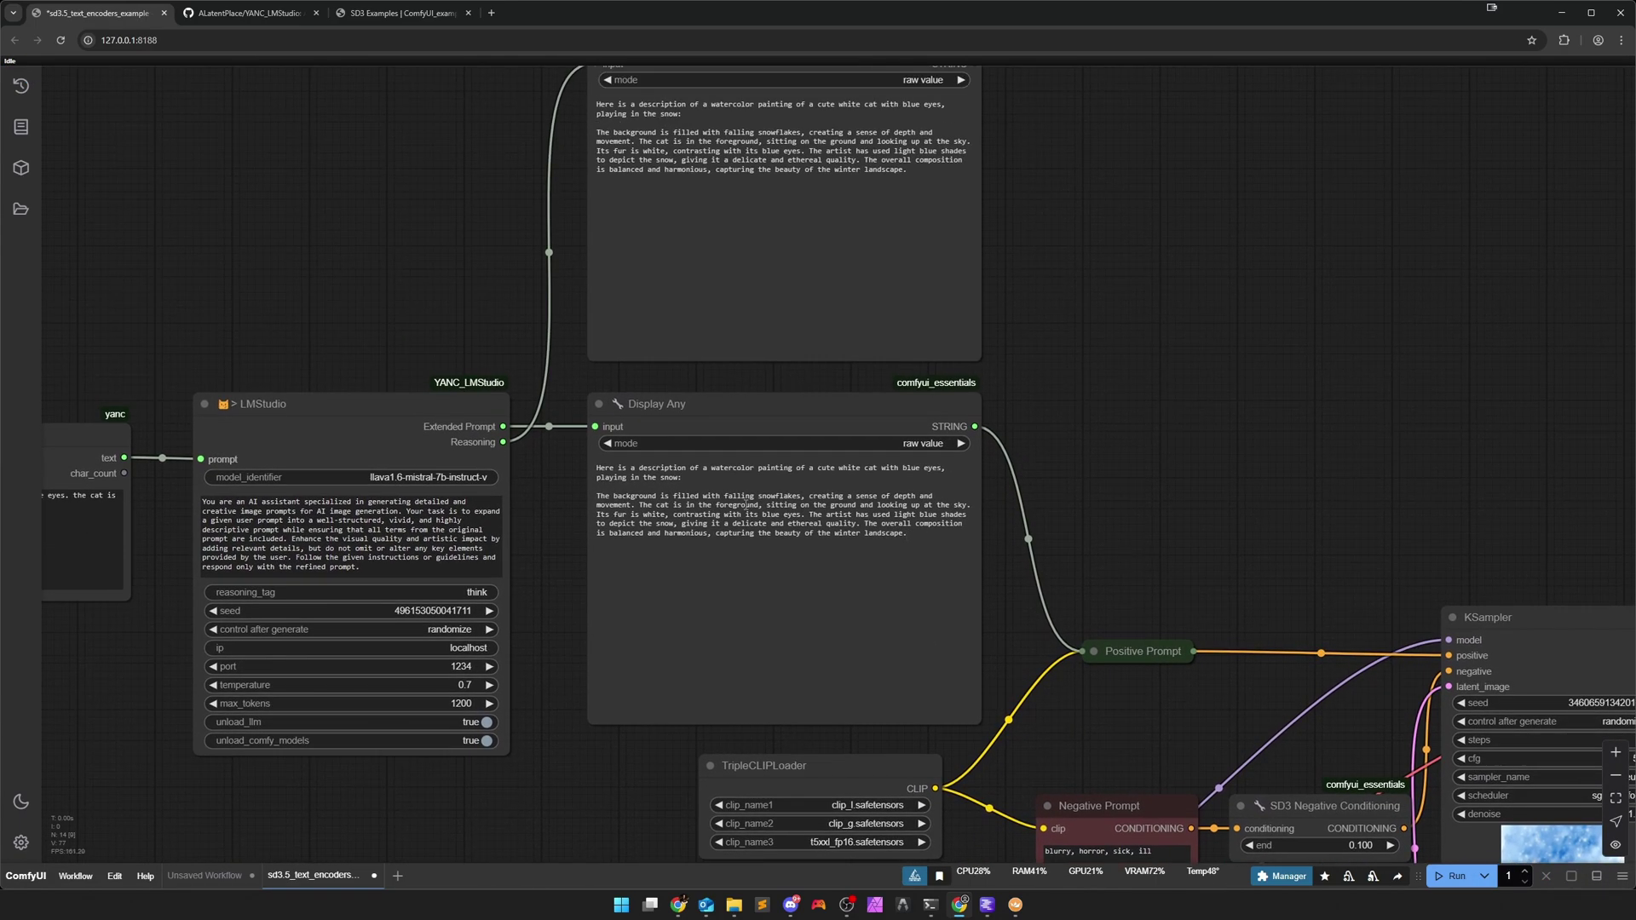
{"action": "left_click_drag", "start_coordinate": [1270, 483], "coordinate": [825, 479]}
{"action": "left_click_drag", "start_coordinate": [1190, 748], "coordinate": [785, 478]}
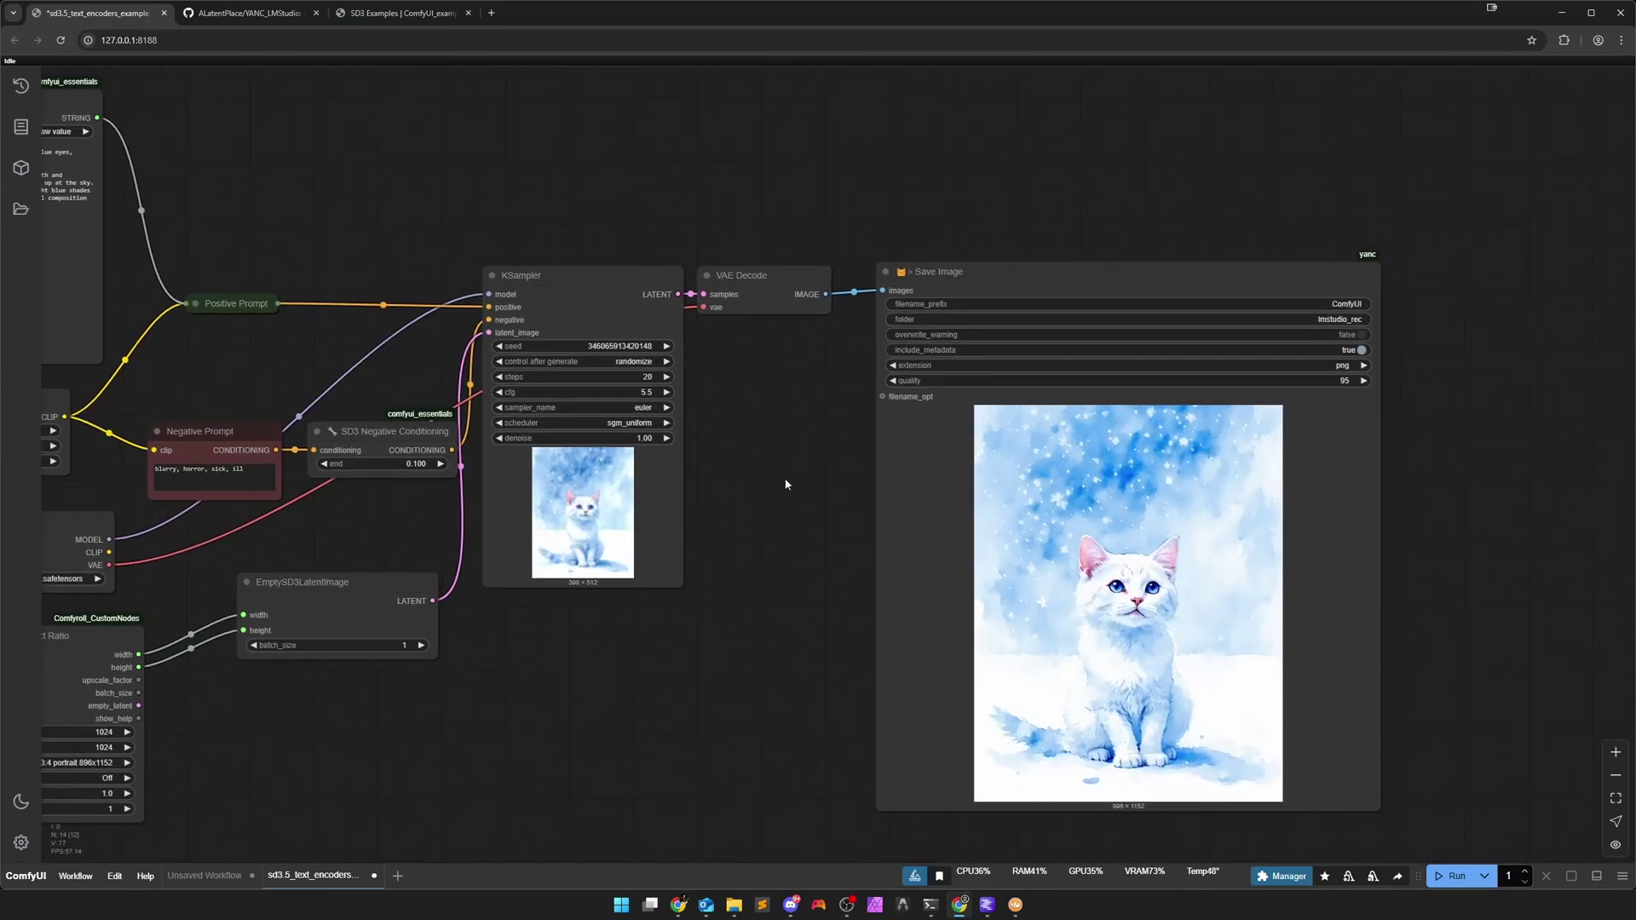
{"action": "scroll", "coordinate": [1118, 652], "scroll_direction": "up", "scroll_amount": 5}
{"action": "scroll", "coordinate": [1059, 658], "scroll_direction": "down", "scroll_amount": 8}
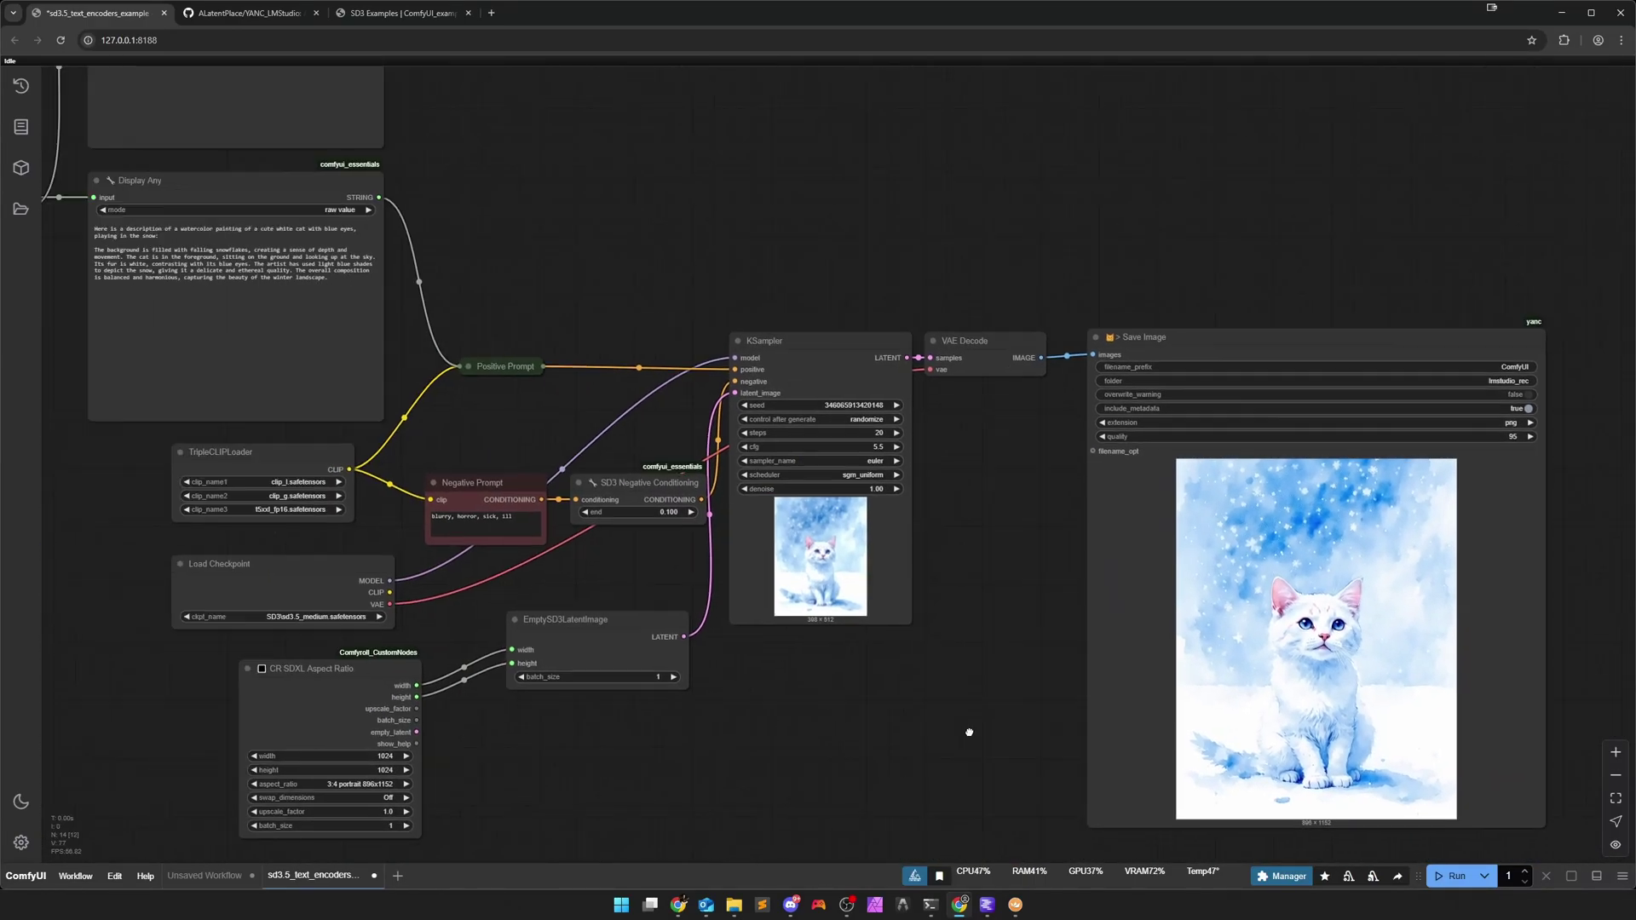
{"action": "left_click_drag", "start_coordinate": [486, 674], "coordinate": [642, 674]}
{"action": "left_click_drag", "start_coordinate": [435, 616], "coordinate": [556, 641]}
{"action": "scroll", "coordinate": [522, 688], "scroll_direction": "down", "scroll_amount": 2}
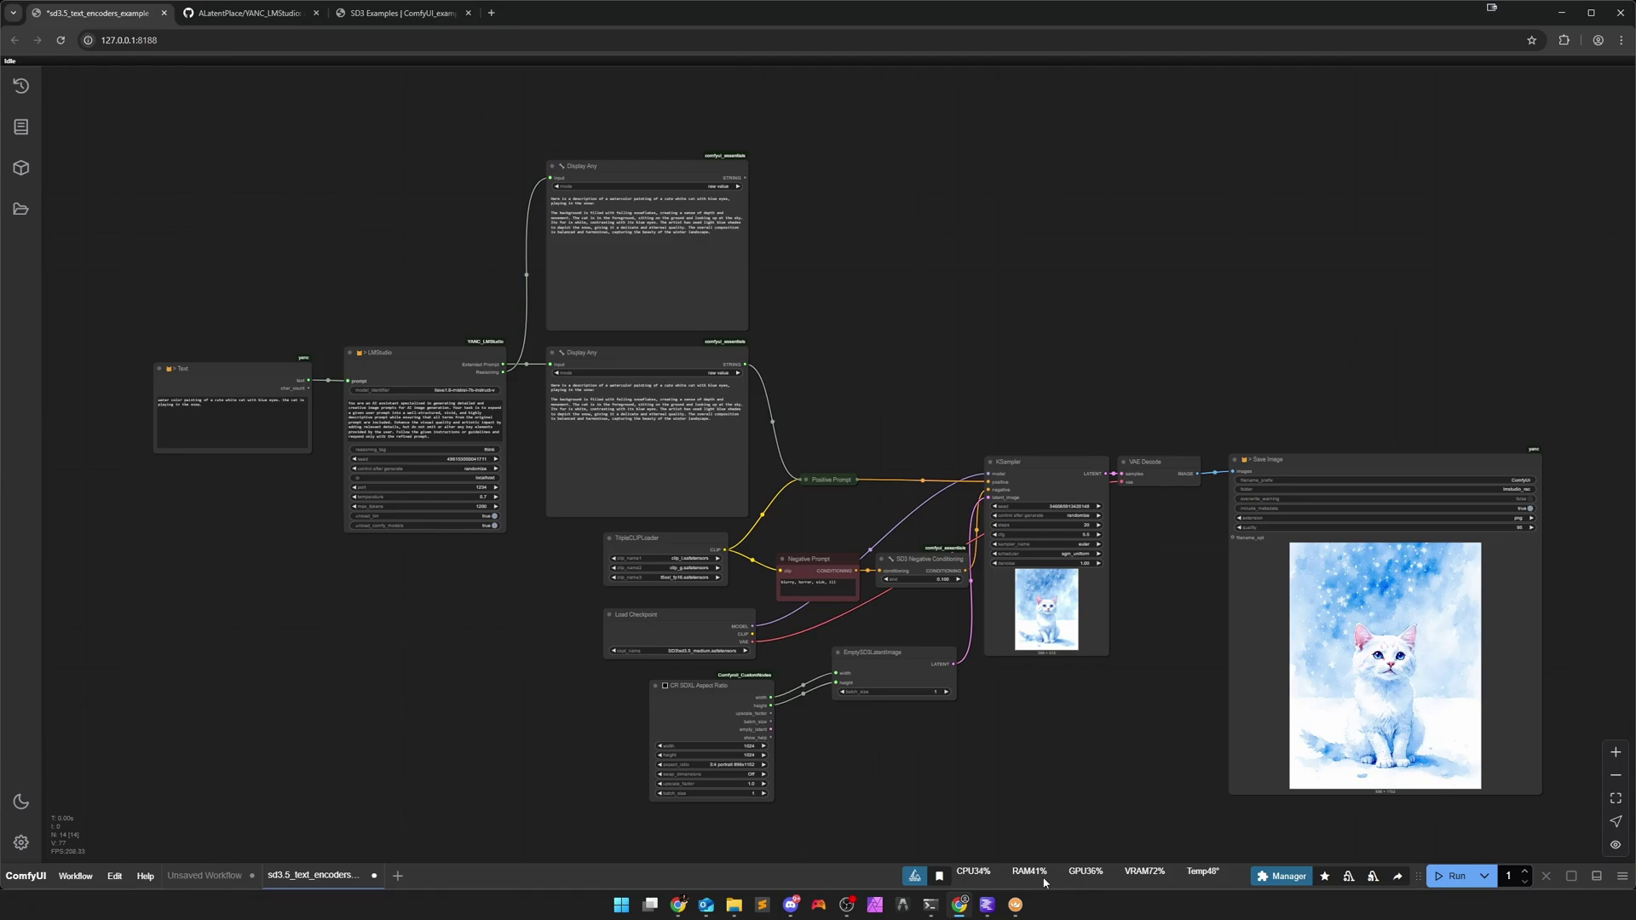
Switch to LM Studio and examine the log entries about the model loading and the chat completion requests.
{"action": "left_click", "coordinate": [993, 908]}
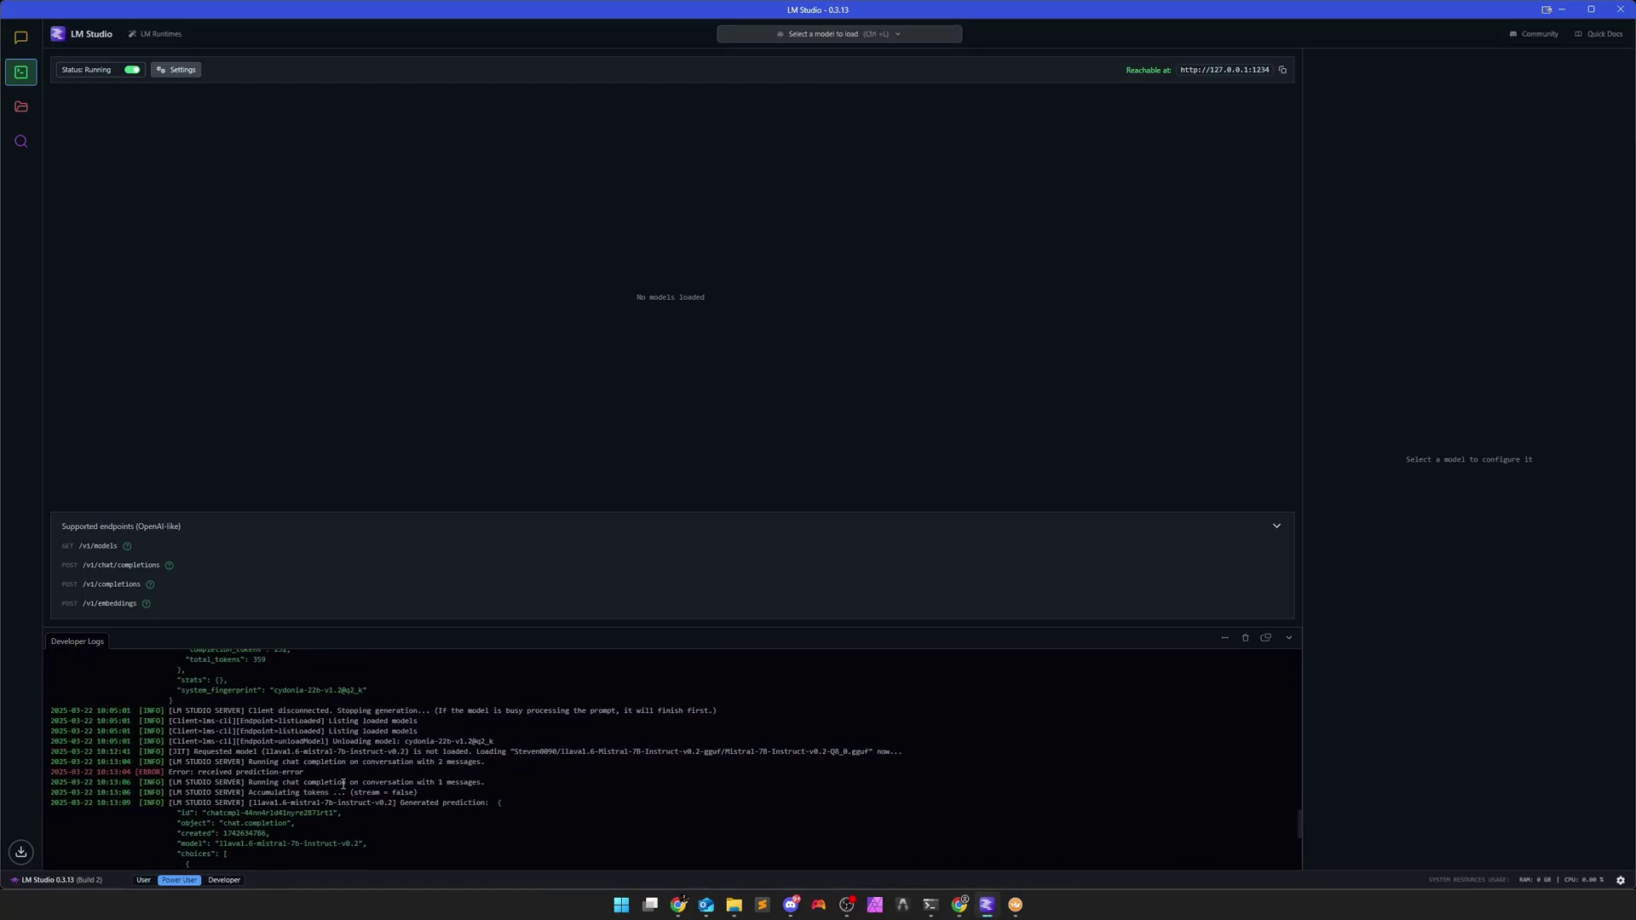
{"action": "left_click_drag", "start_coordinate": [305, 785], "coordinate": [189, 785]}
{"action": "left_click", "coordinate": [247, 782]}
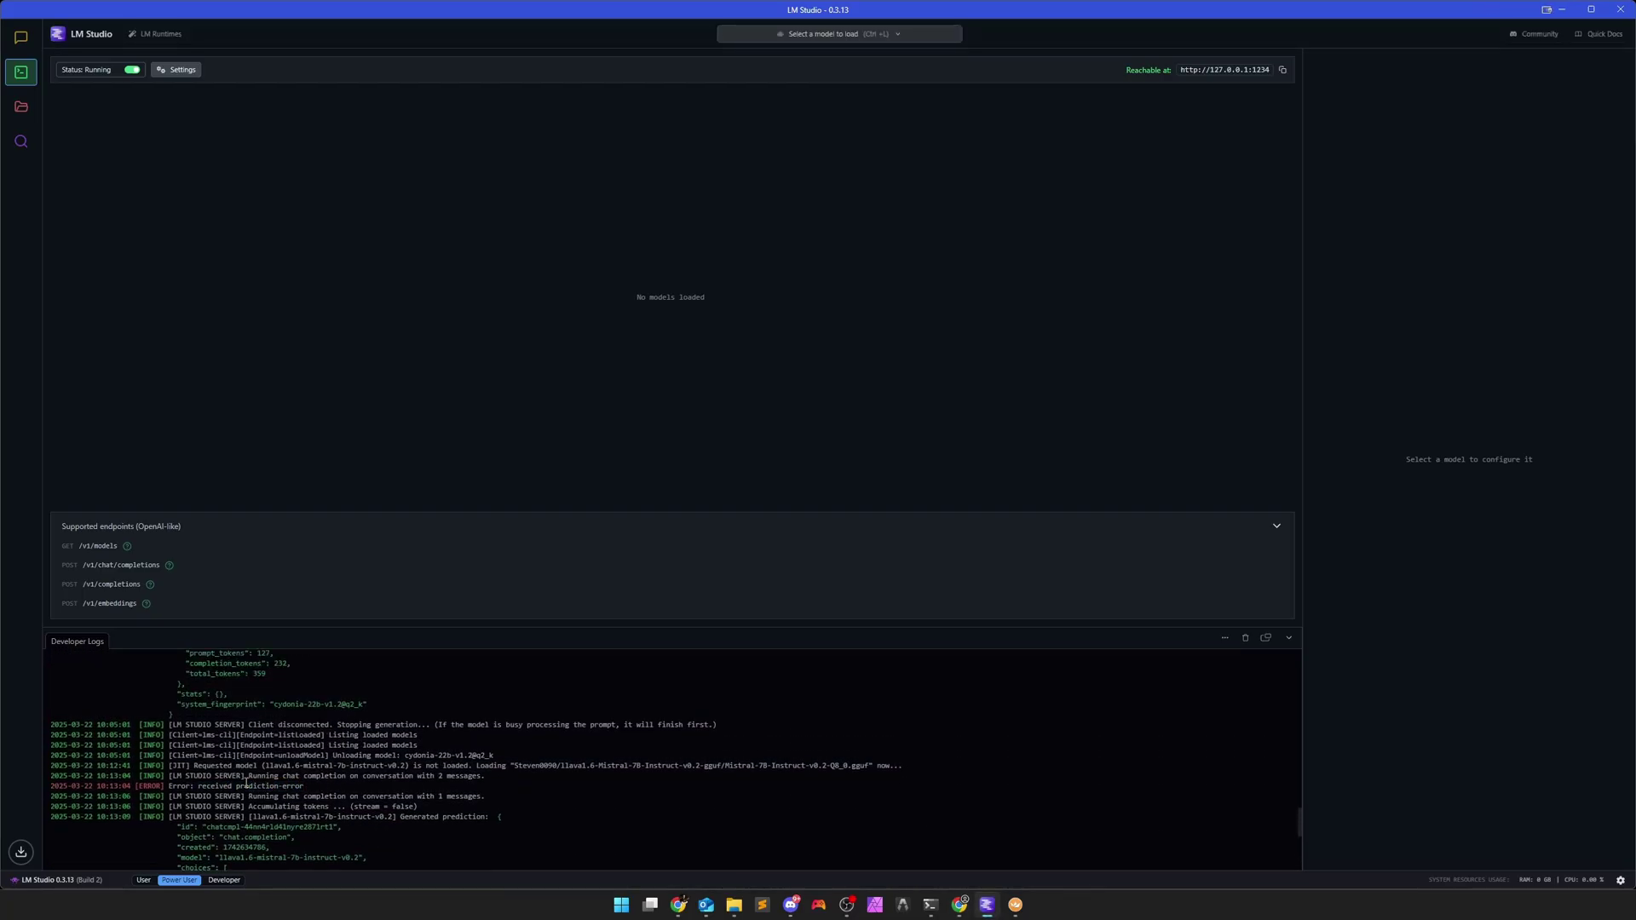
{"action": "key", "text": "alt+Tab"}
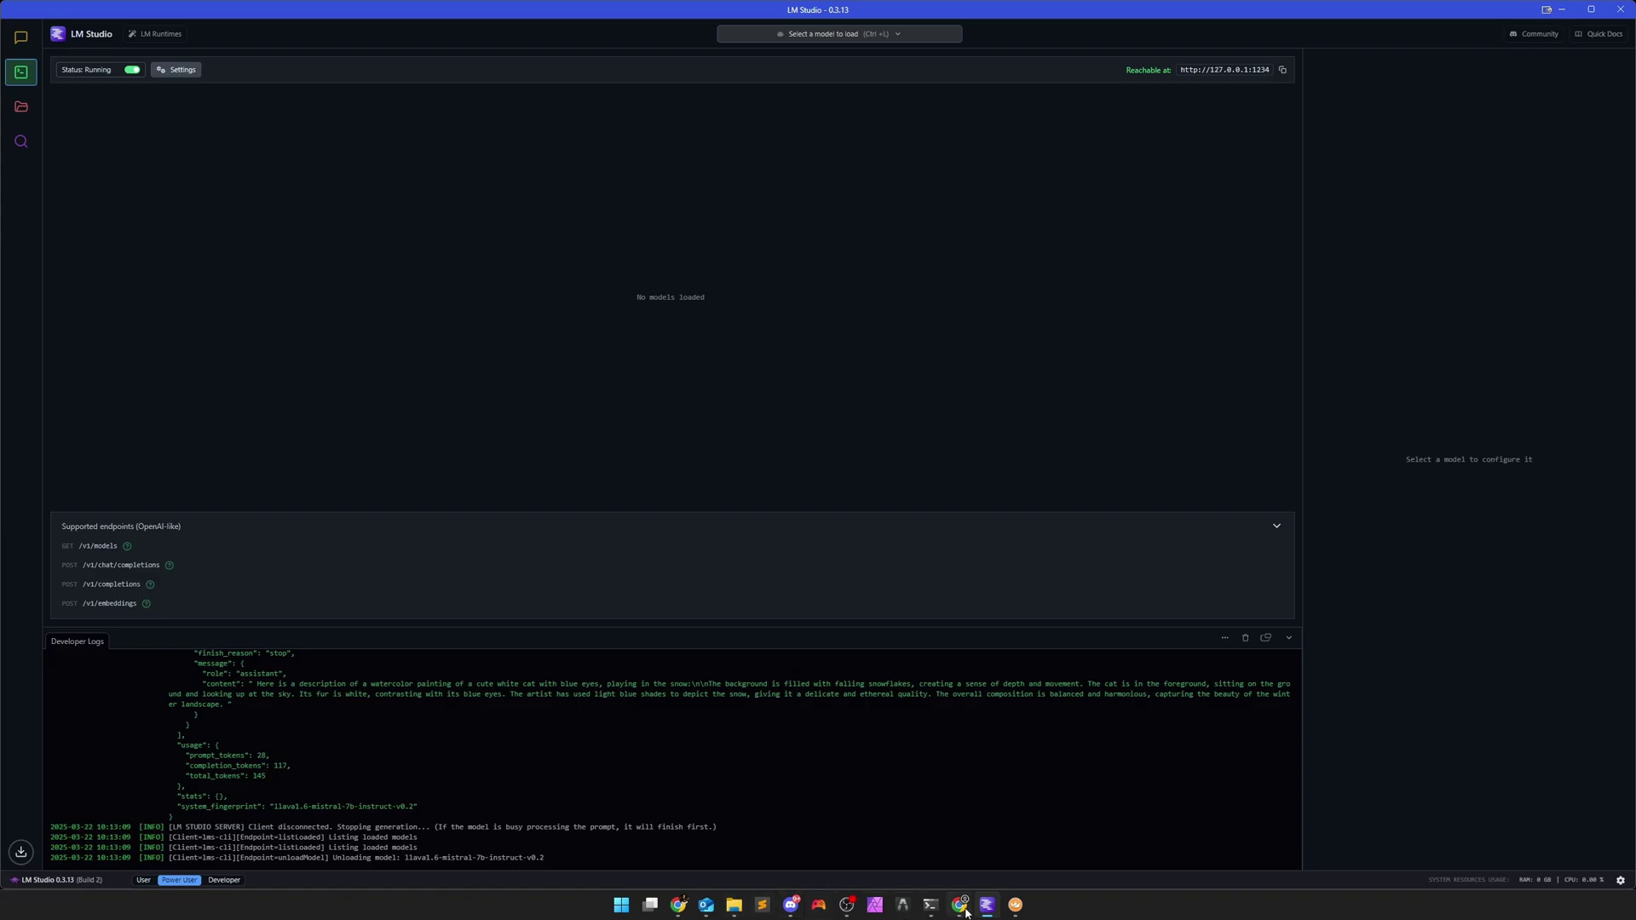
Return to ComfyUI and review the LMStudio node and the complete workflow up to the saved image.
{"action": "scroll", "coordinate": [530, 719], "scroll_direction": "up", "scroll_amount": 4}
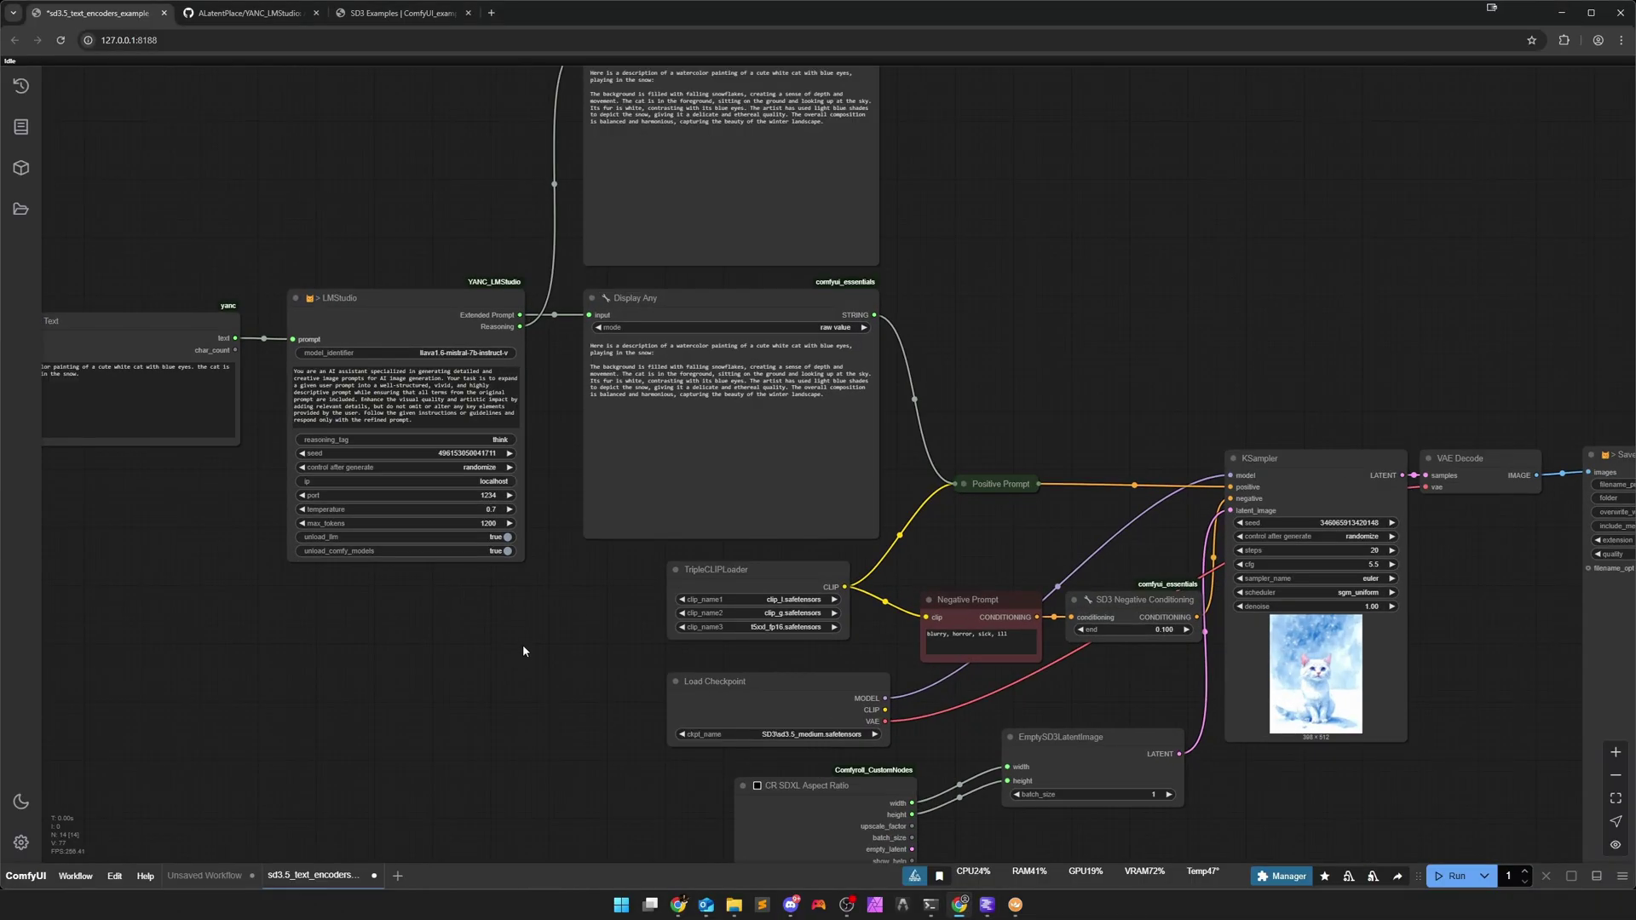
{"action": "scroll", "coordinate": [528, 651], "scroll_direction": "up", "scroll_amount": 2}
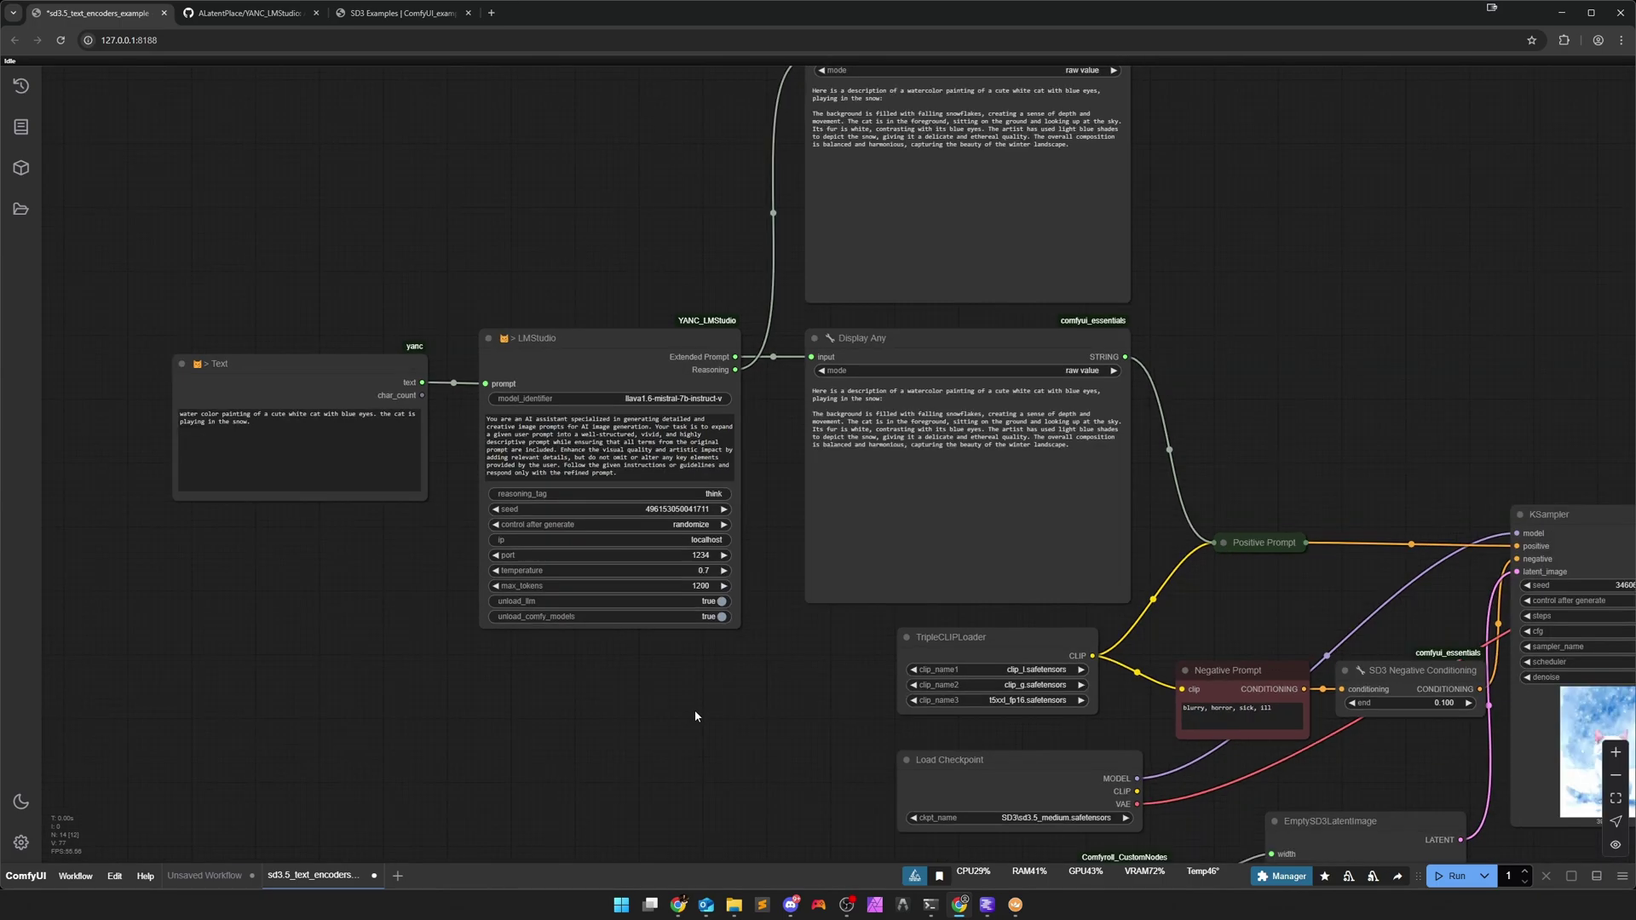
{"action": "scroll", "coordinate": [538, 673], "scroll_direction": "down", "scroll_amount": 6}
{"action": "left_click_drag", "start_coordinate": [1131, 790], "coordinate": [1022, 756]}
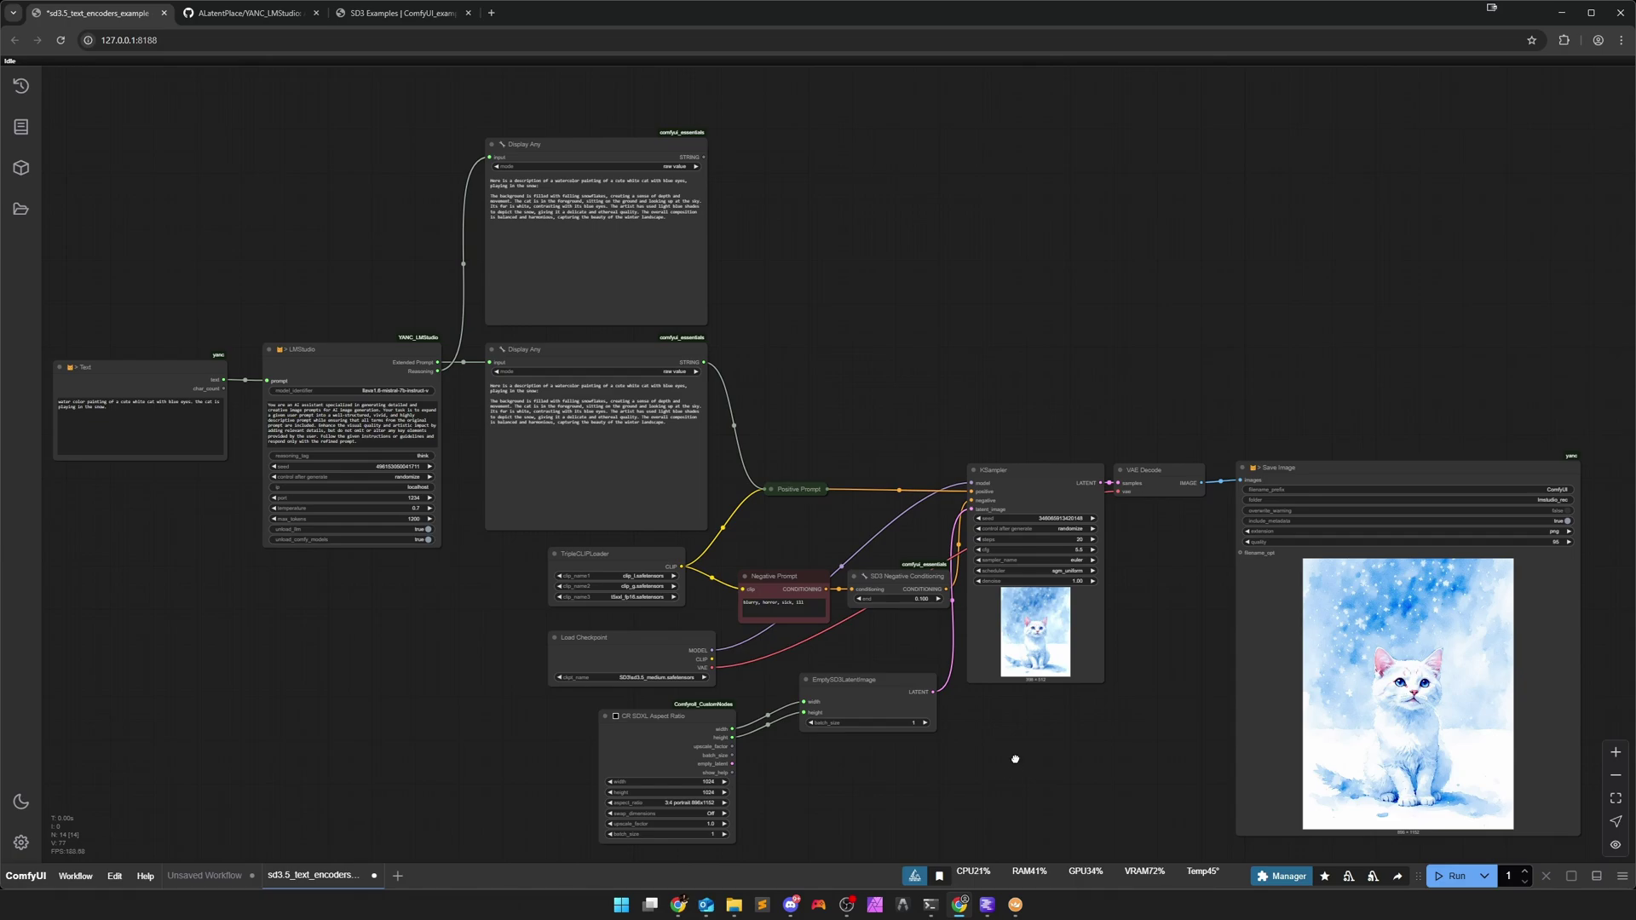
{"action": "left_click_drag", "start_coordinate": [1011, 753], "coordinate": [1020, 734]}
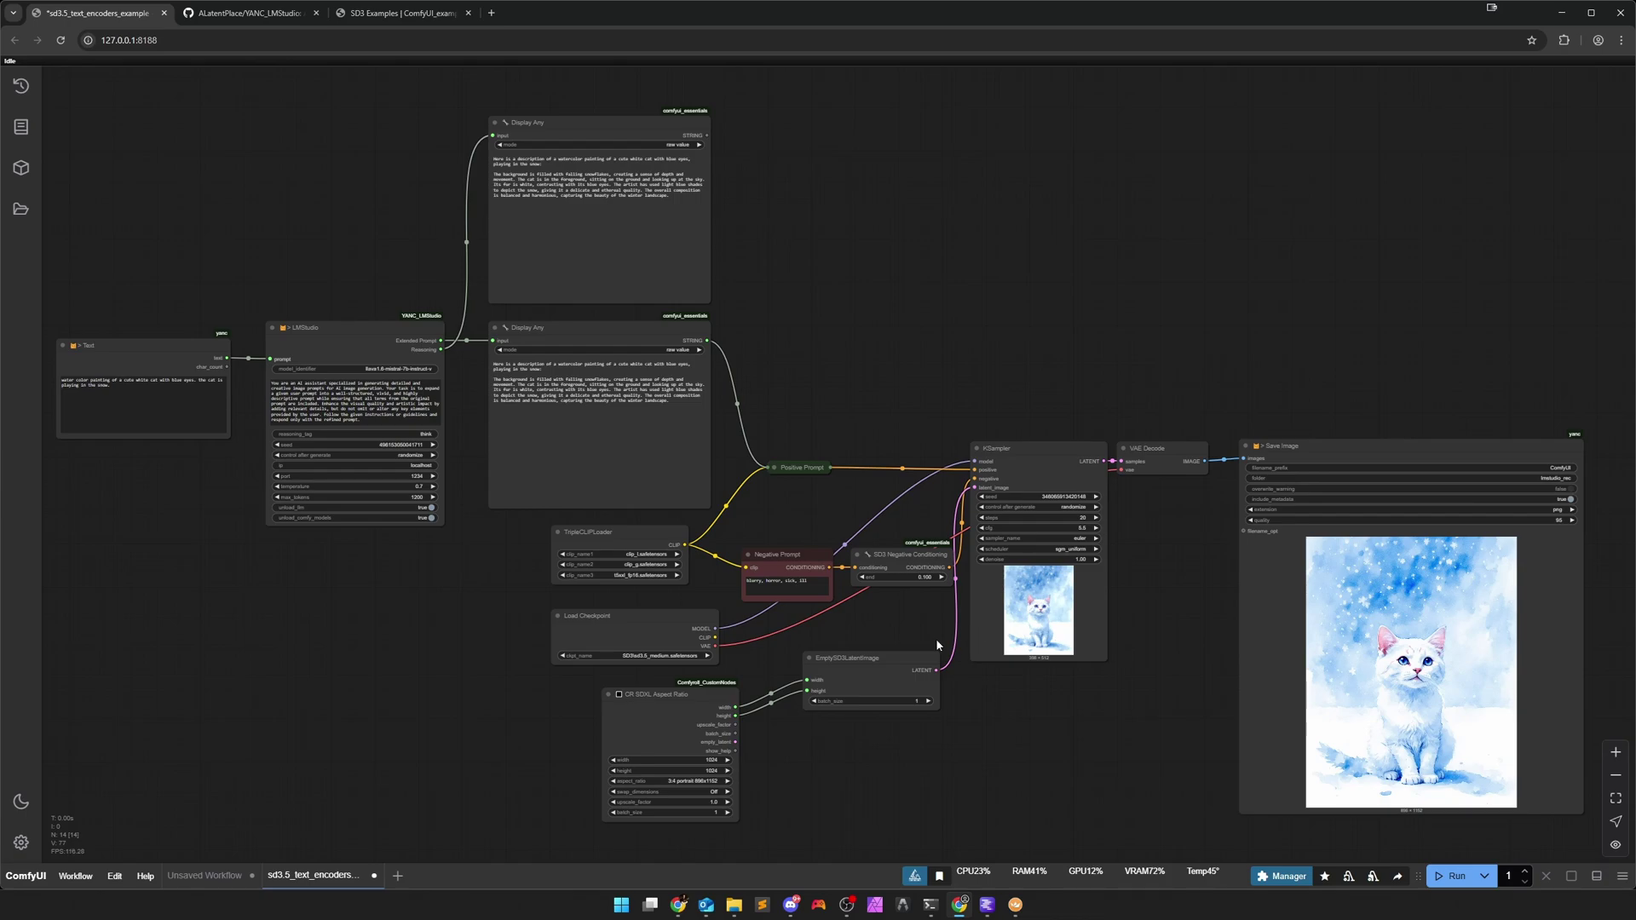
{"action": "scroll", "coordinate": [493, 662], "scroll_direction": "up", "scroll_amount": 5}
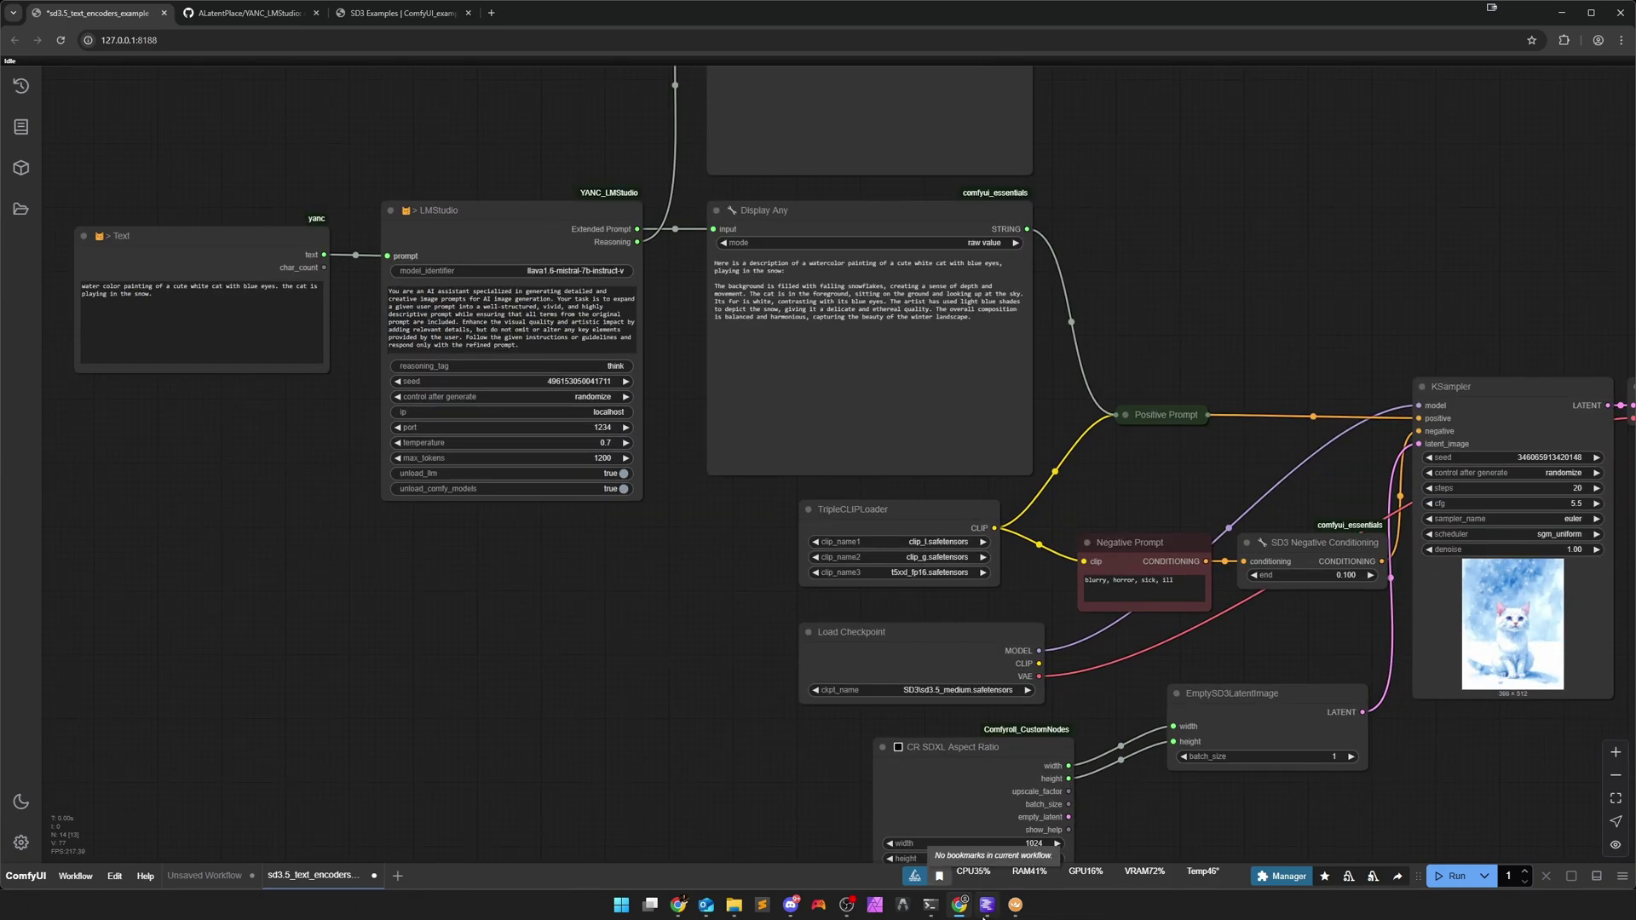
Eject the deepseek-r1-distill-qwen-7b model in LM Studio on the remote Linux Mint machine and return to the ComfyUI workflow.
{"action": "left_click", "coordinate": [987, 905]}
{"action": "mouse_move", "coordinate": [1015, 911]}
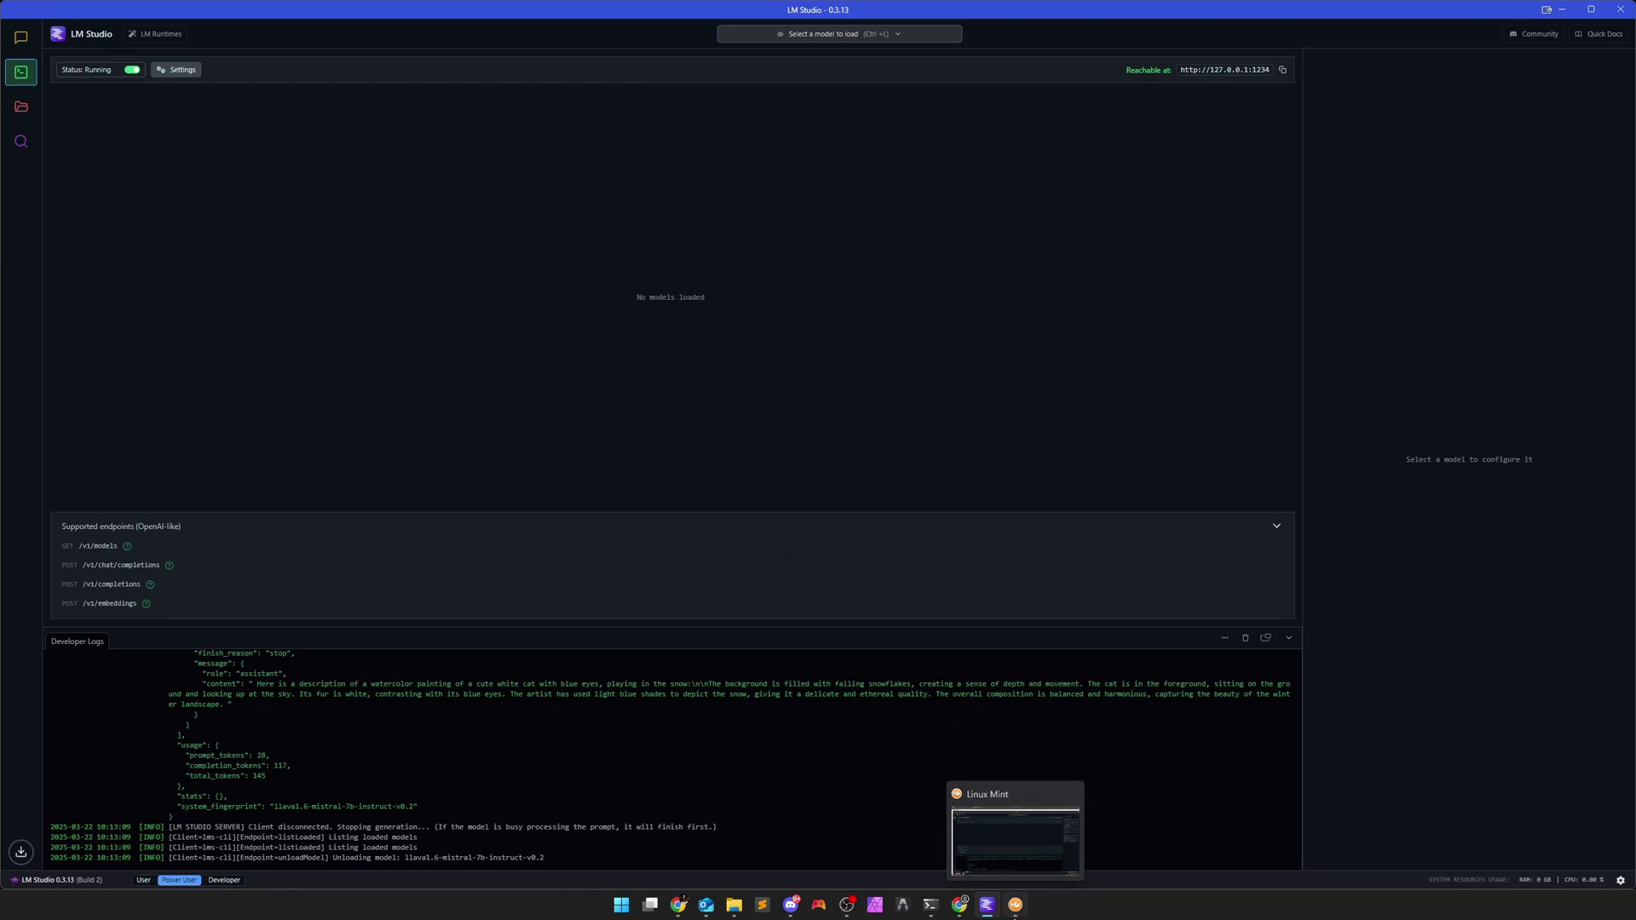
{"action": "left_click", "coordinate": [1015, 905]}
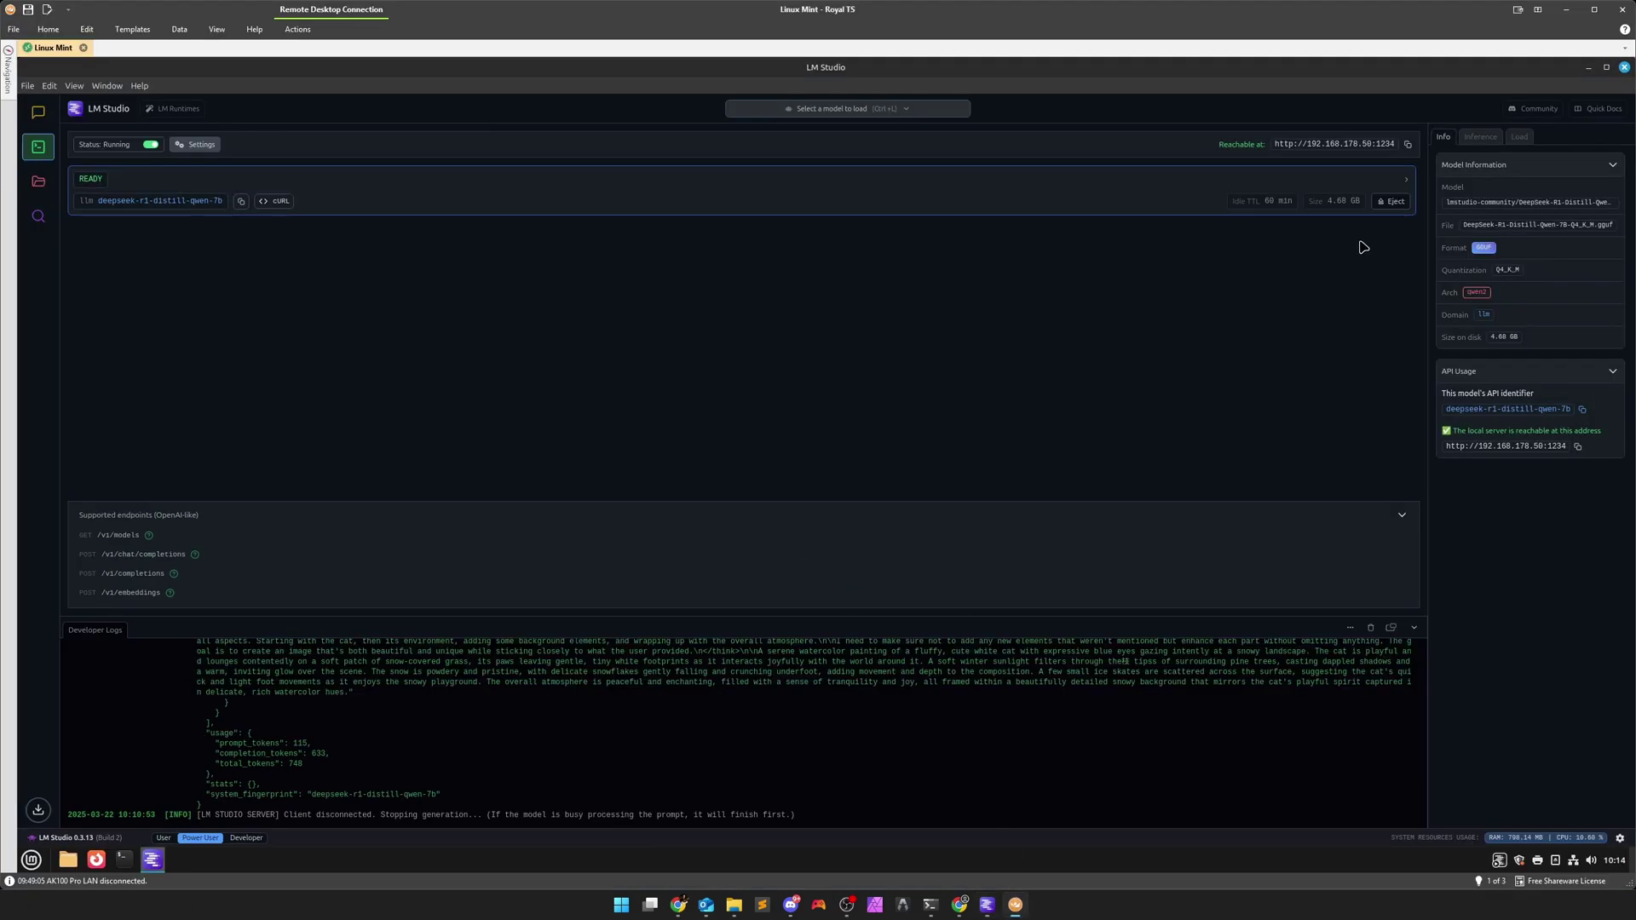
{"action": "left_click", "coordinate": [1388, 202]}
{"action": "left_click", "coordinate": [960, 905]}
{"action": "scroll", "coordinate": [627, 739], "scroll_direction": "down", "scroll_amount": 4}
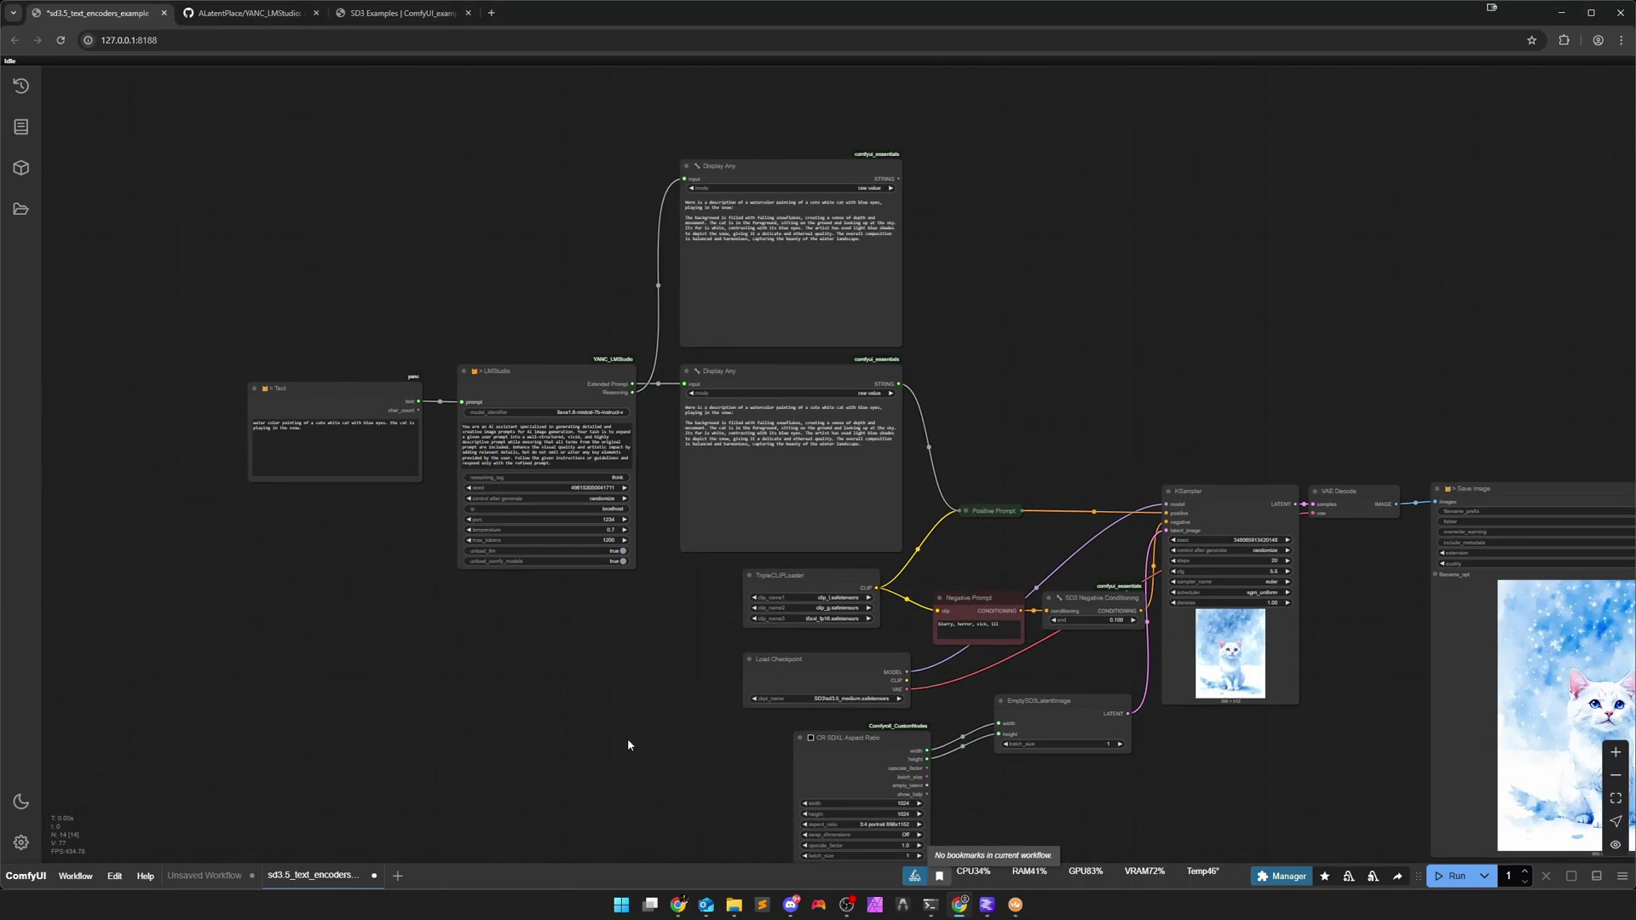
{"action": "left_click_drag", "start_coordinate": [525, 703], "coordinate": [471, 698]}
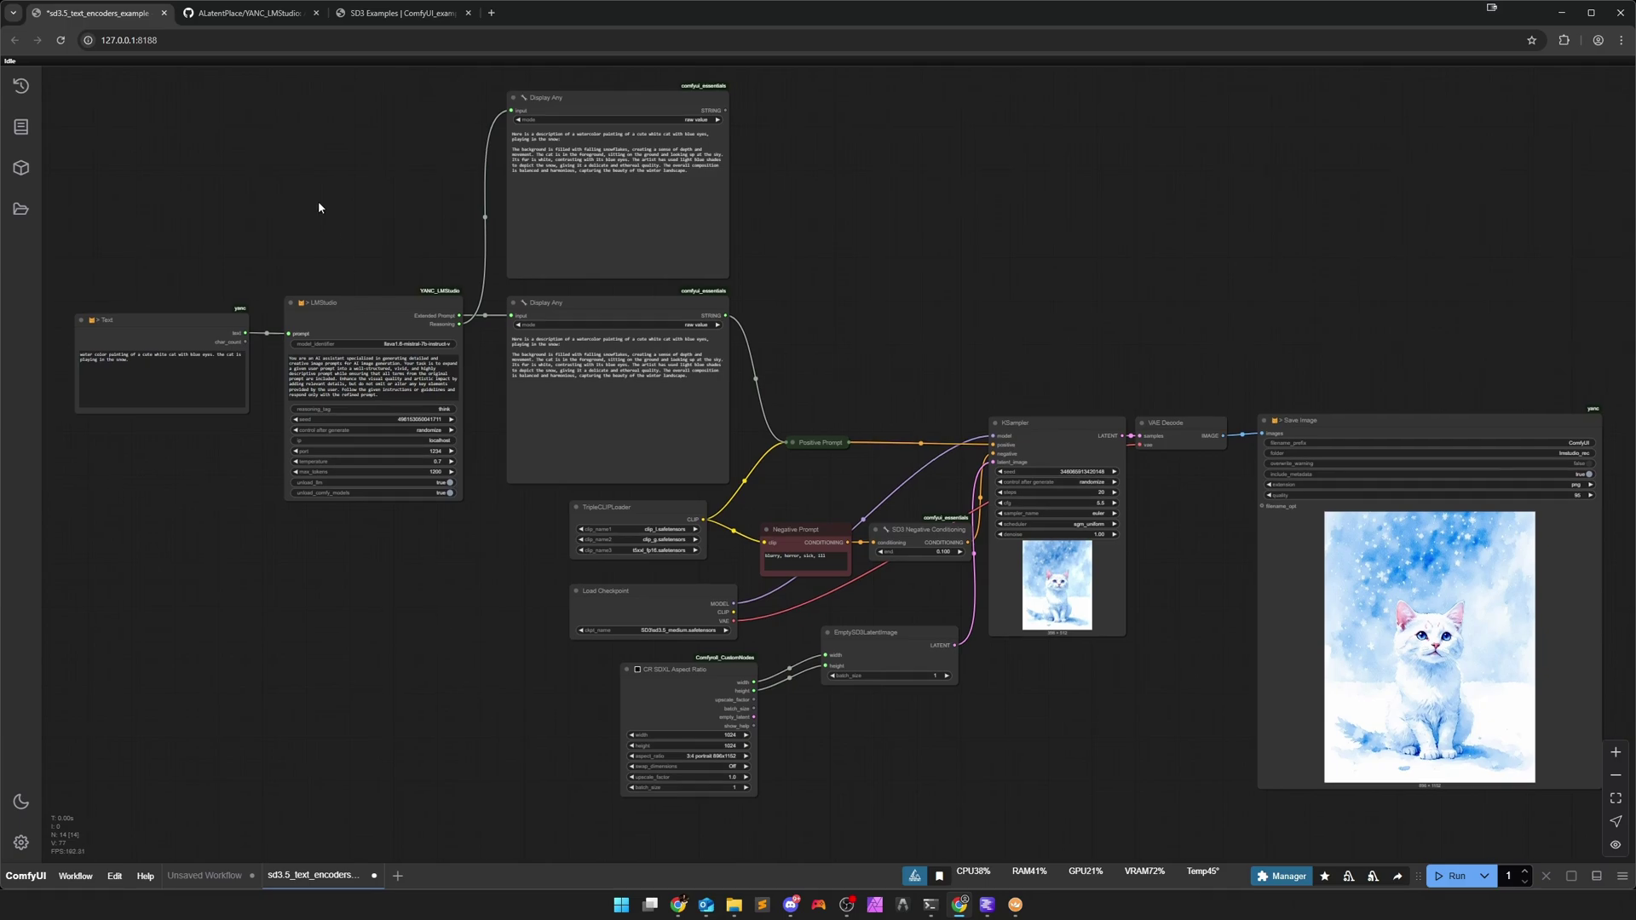
Look through the YANC_LMStudio repository page's features, installation and configuration sections, and return to the ComfyUI workflow.
{"action": "left_click", "coordinate": [269, 19]}
{"action": "scroll", "coordinate": [664, 784], "scroll_direction": "down", "scroll_amount": 5}
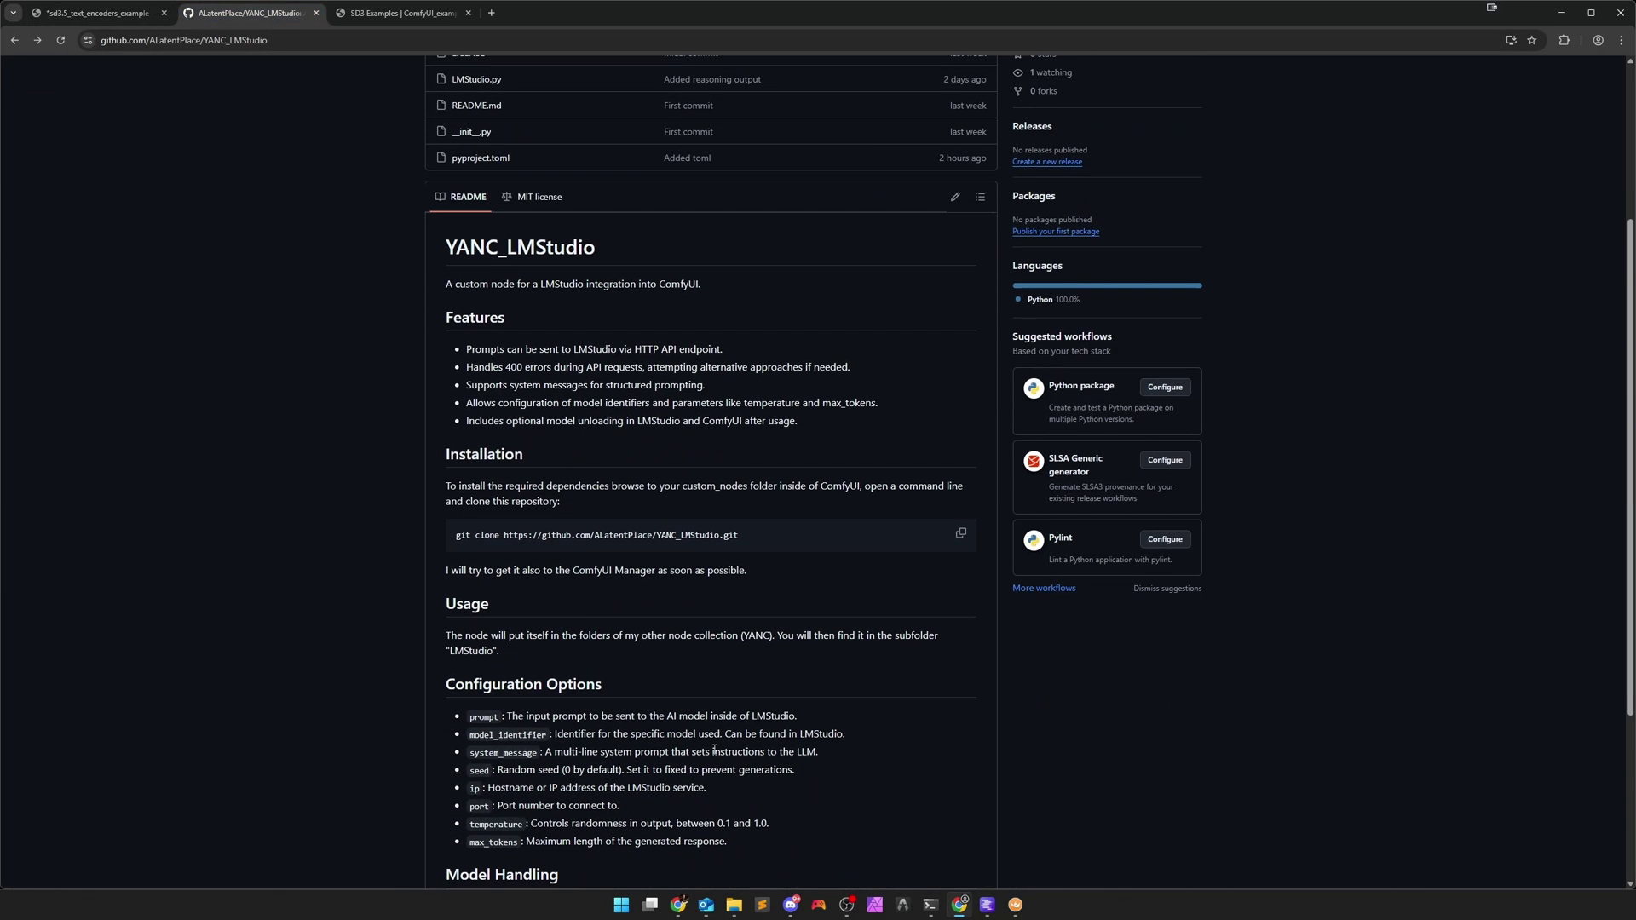
{"action": "scroll", "coordinate": [664, 783], "scroll_direction": "up", "scroll_amount": 6}
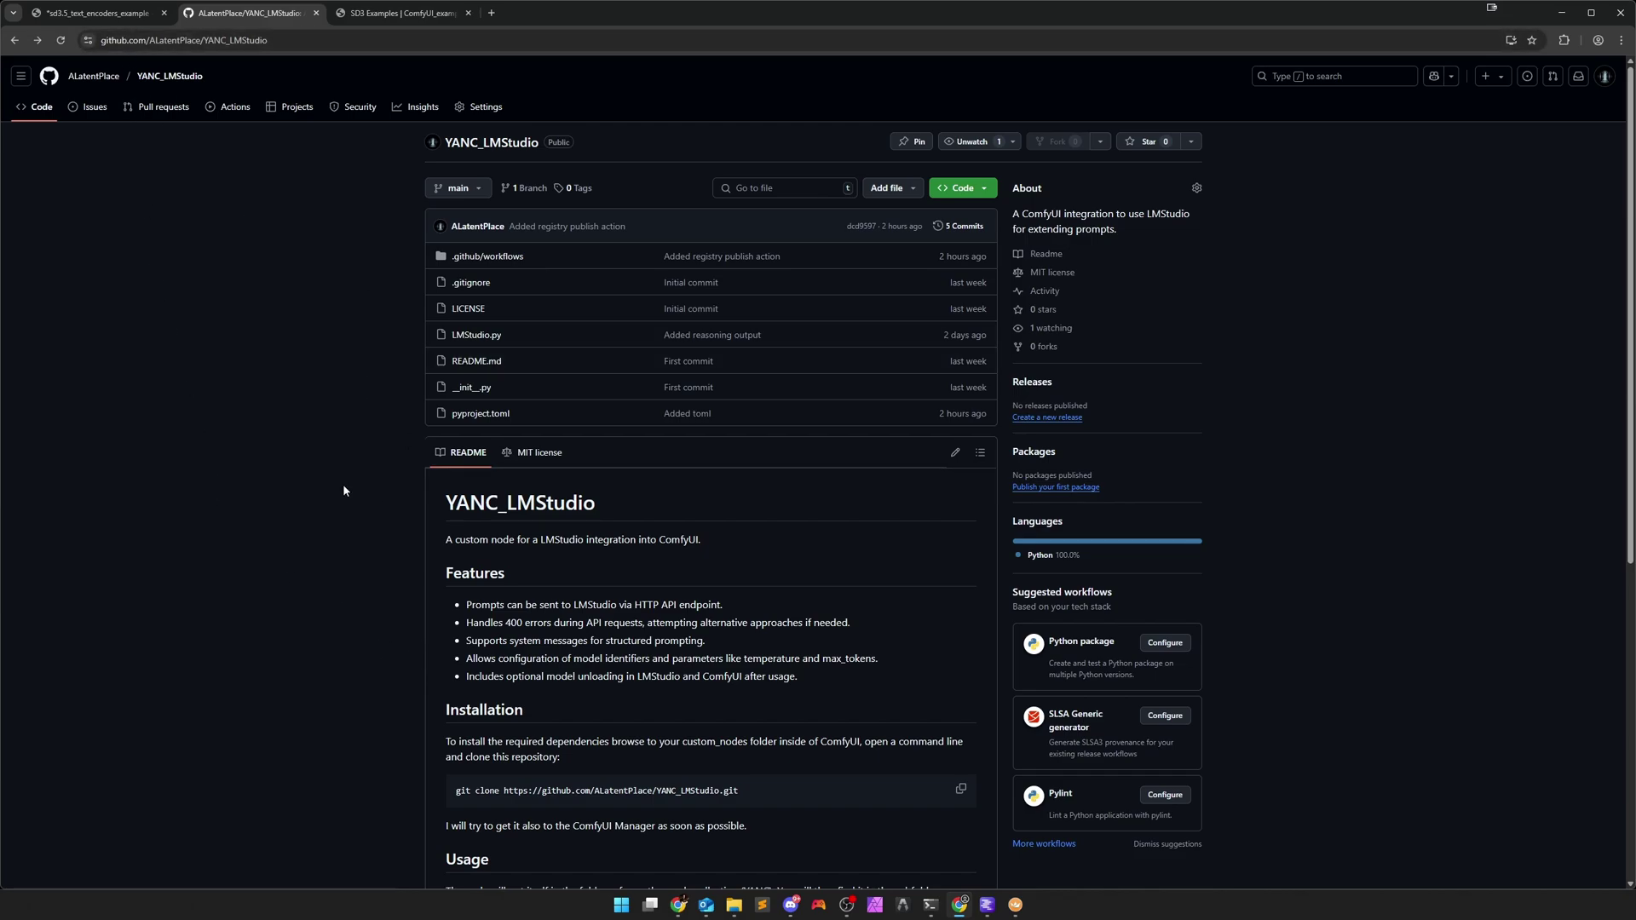
{"action": "left_click", "coordinate": [129, 23]}
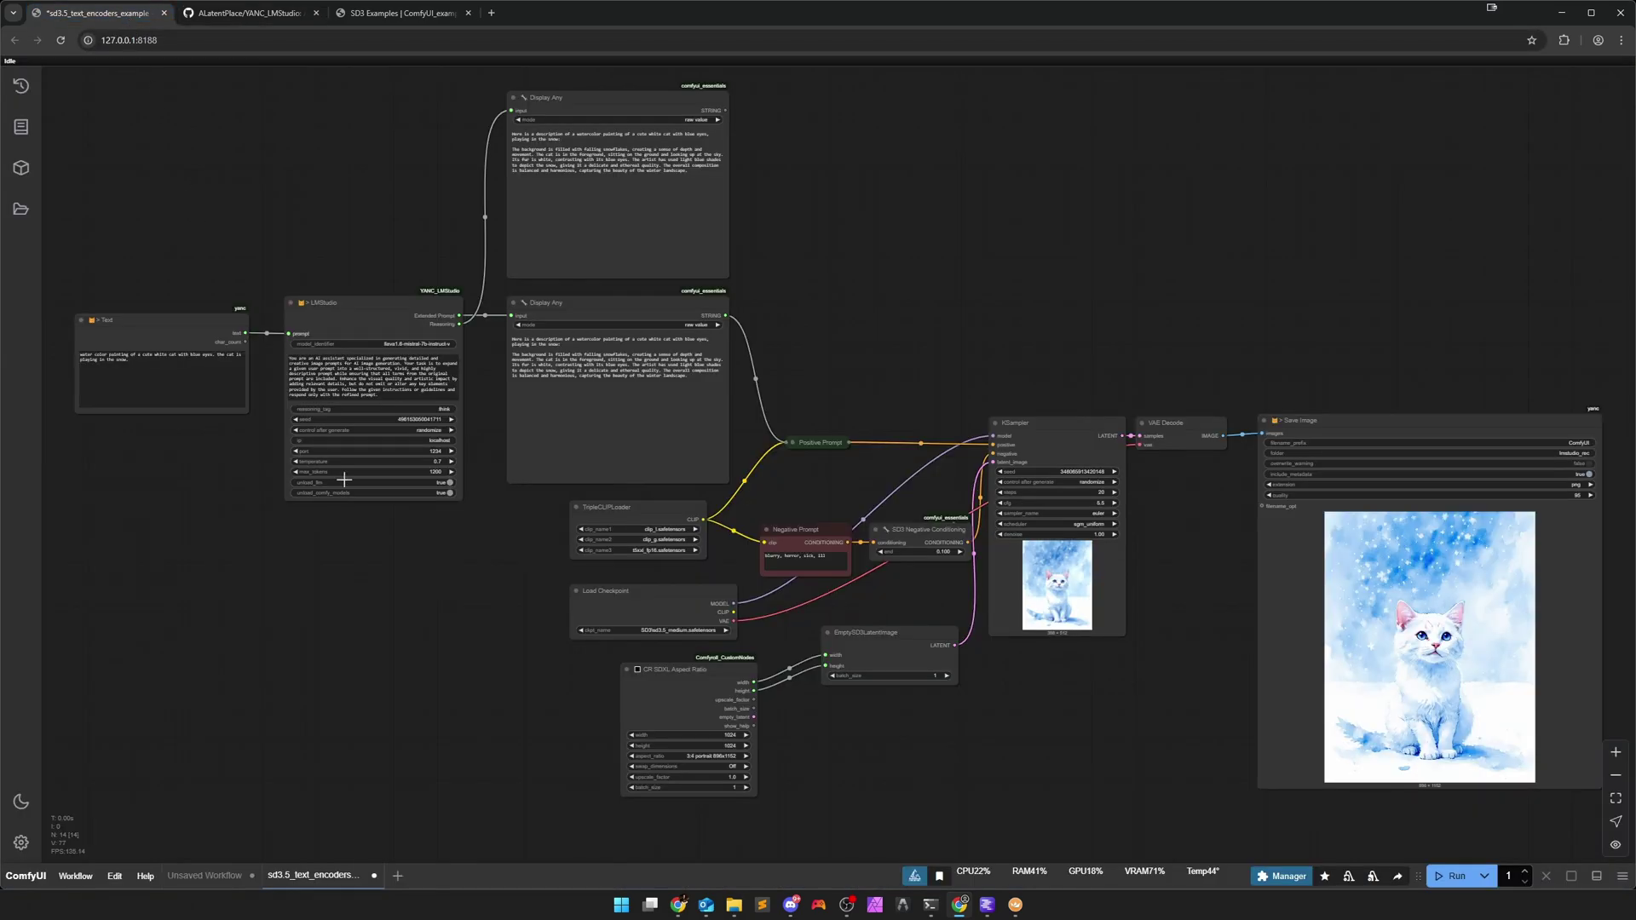
{"action": "left_click_drag", "start_coordinate": [508, 639], "coordinate": [529, 662]}
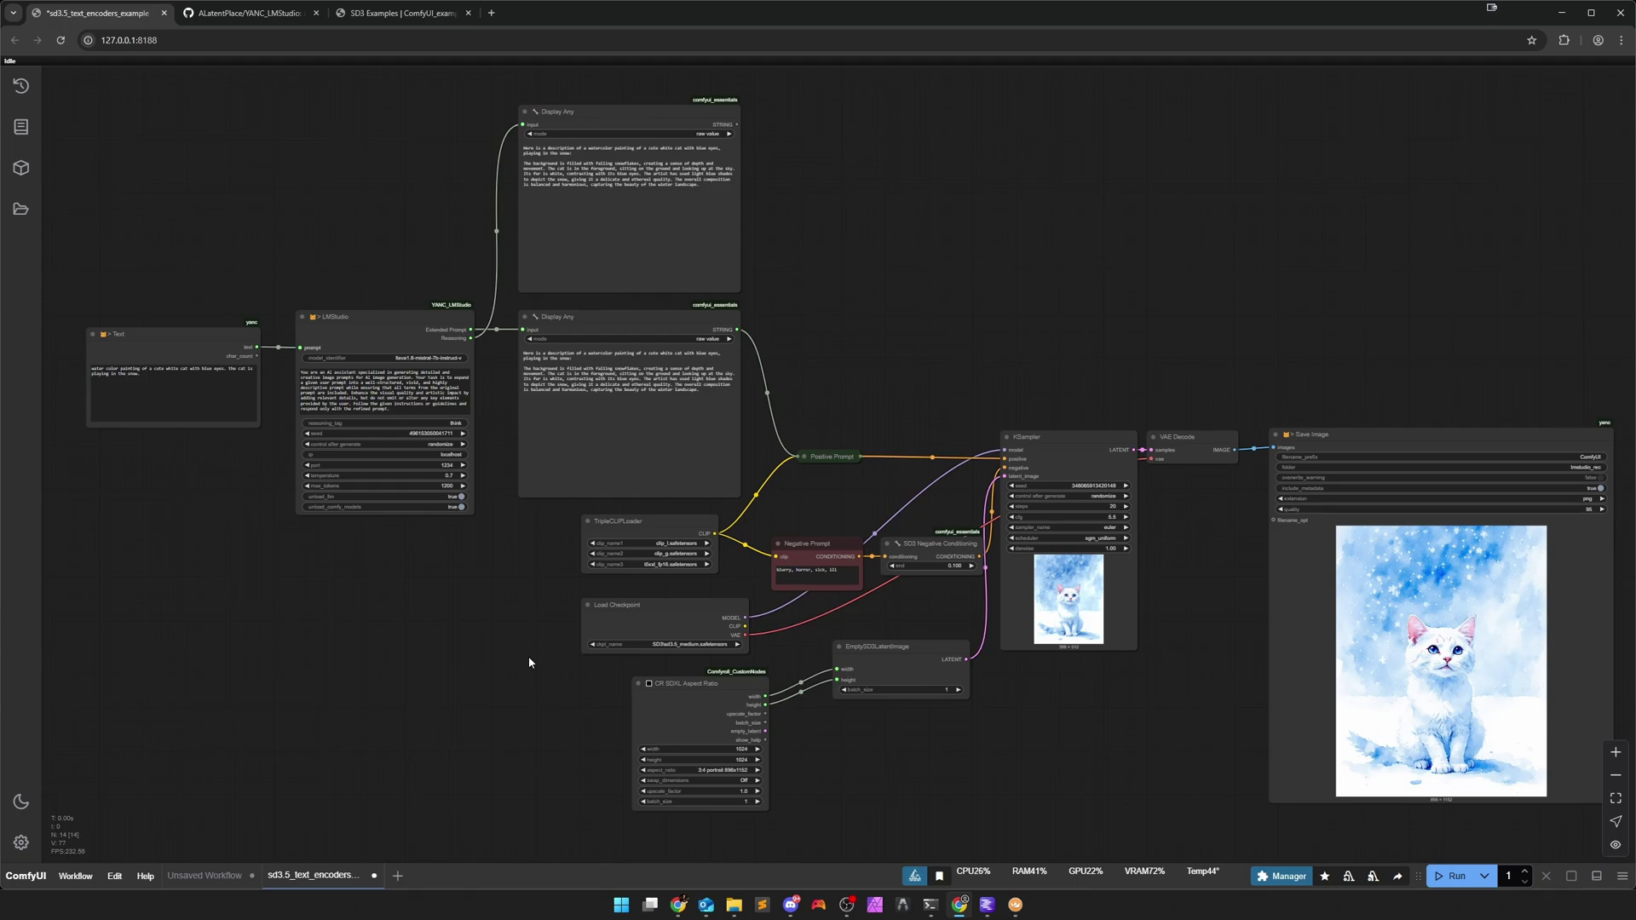